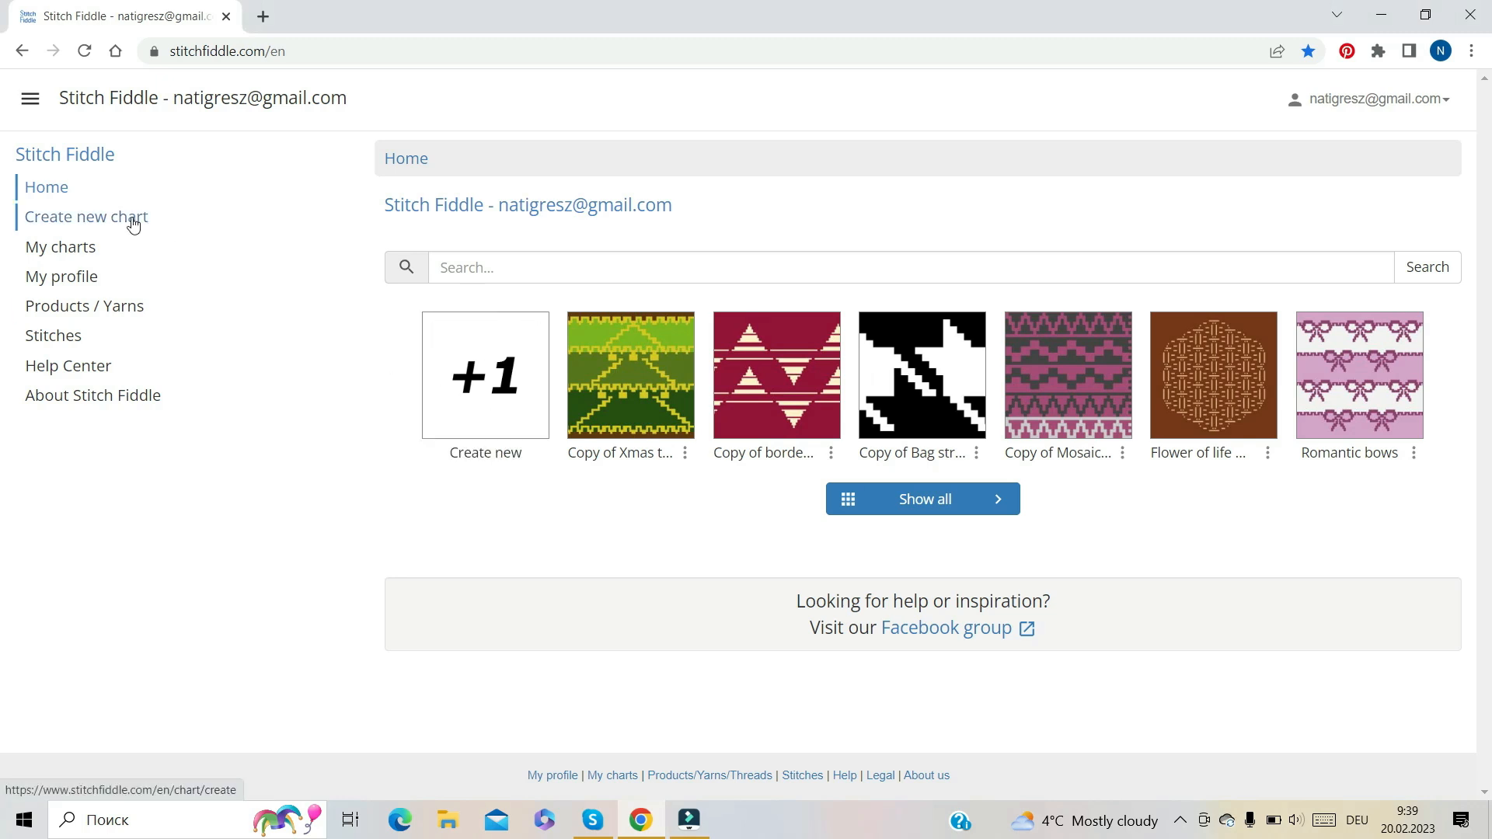
# Start a new crochet-with-colors chart using Scheepjes Catona yarn and an empty chart template
pyautogui.click(481, 394)
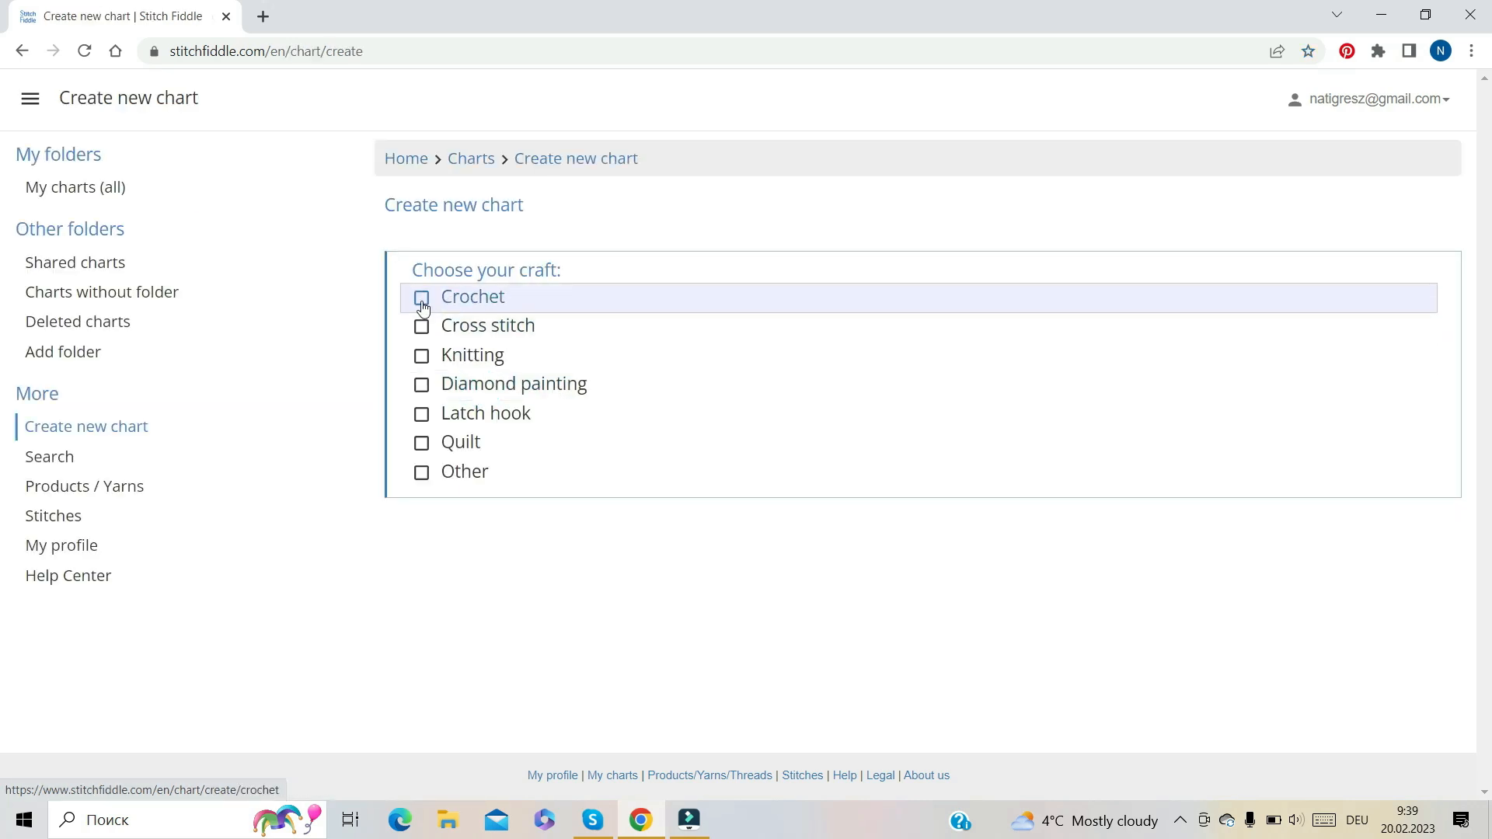
pyautogui.click(422, 299)
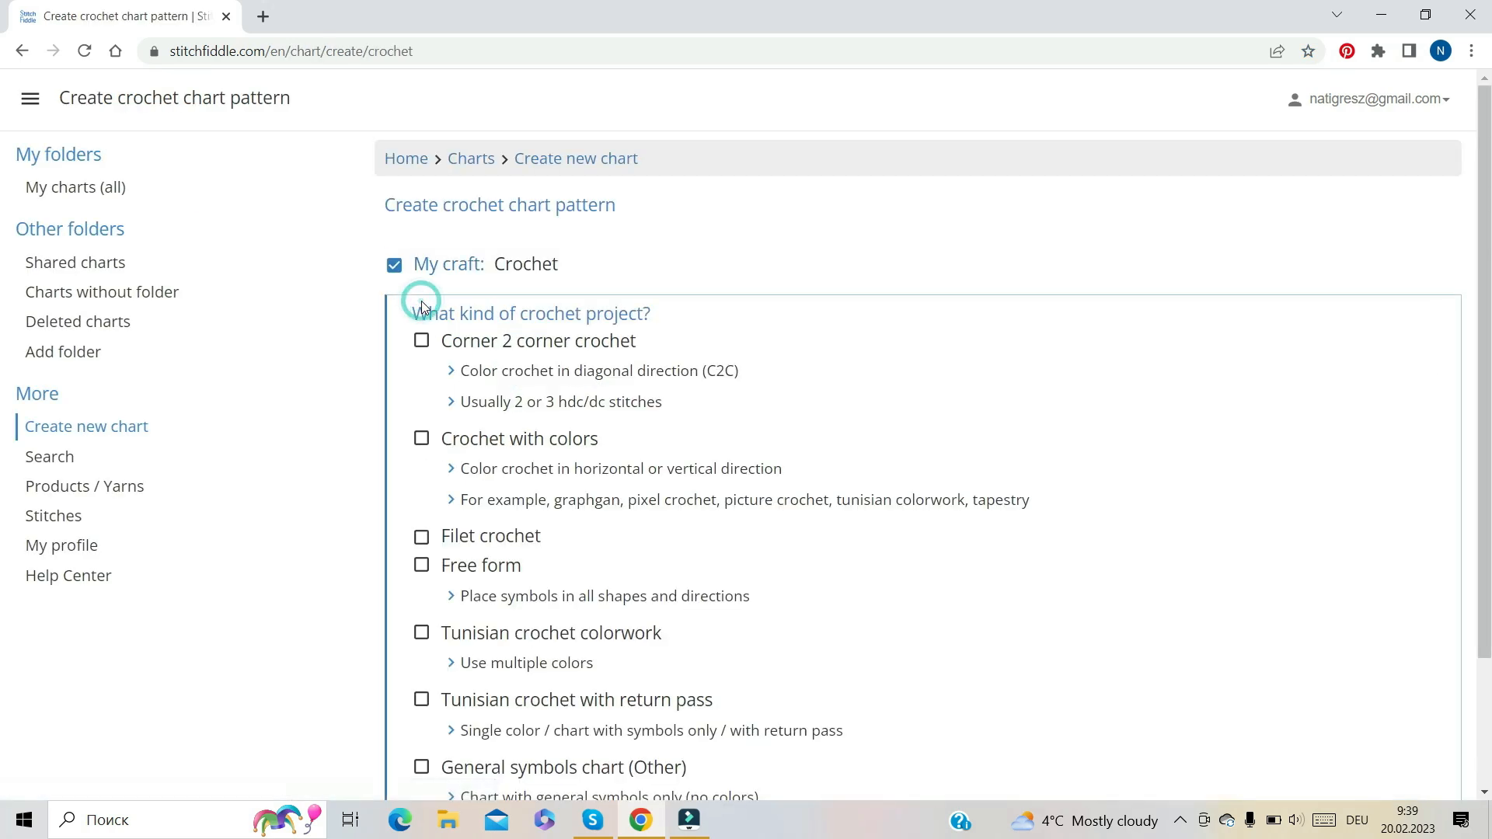
pyautogui.click(425, 441)
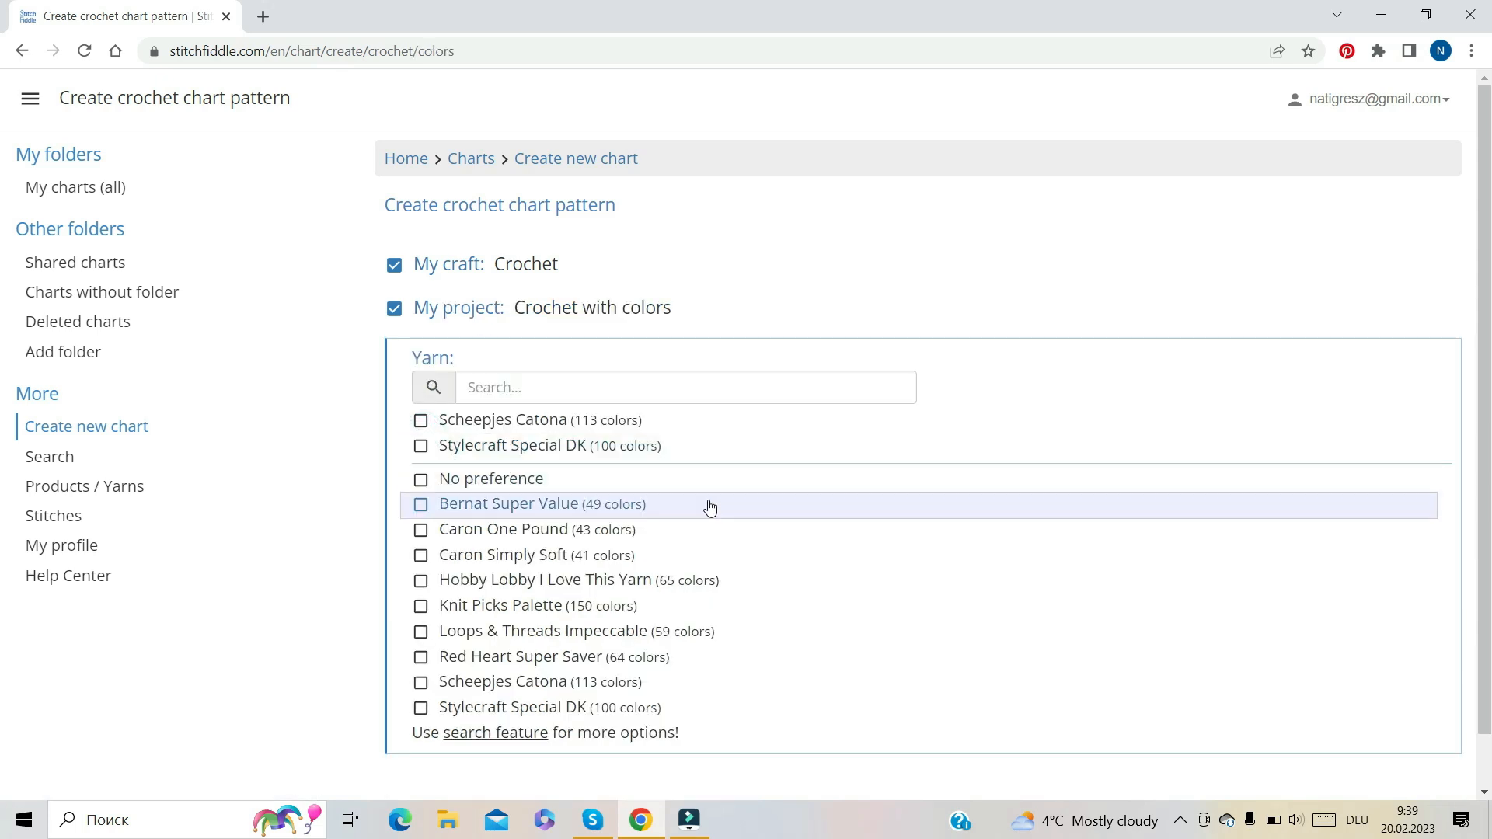
pyautogui.click(421, 423)
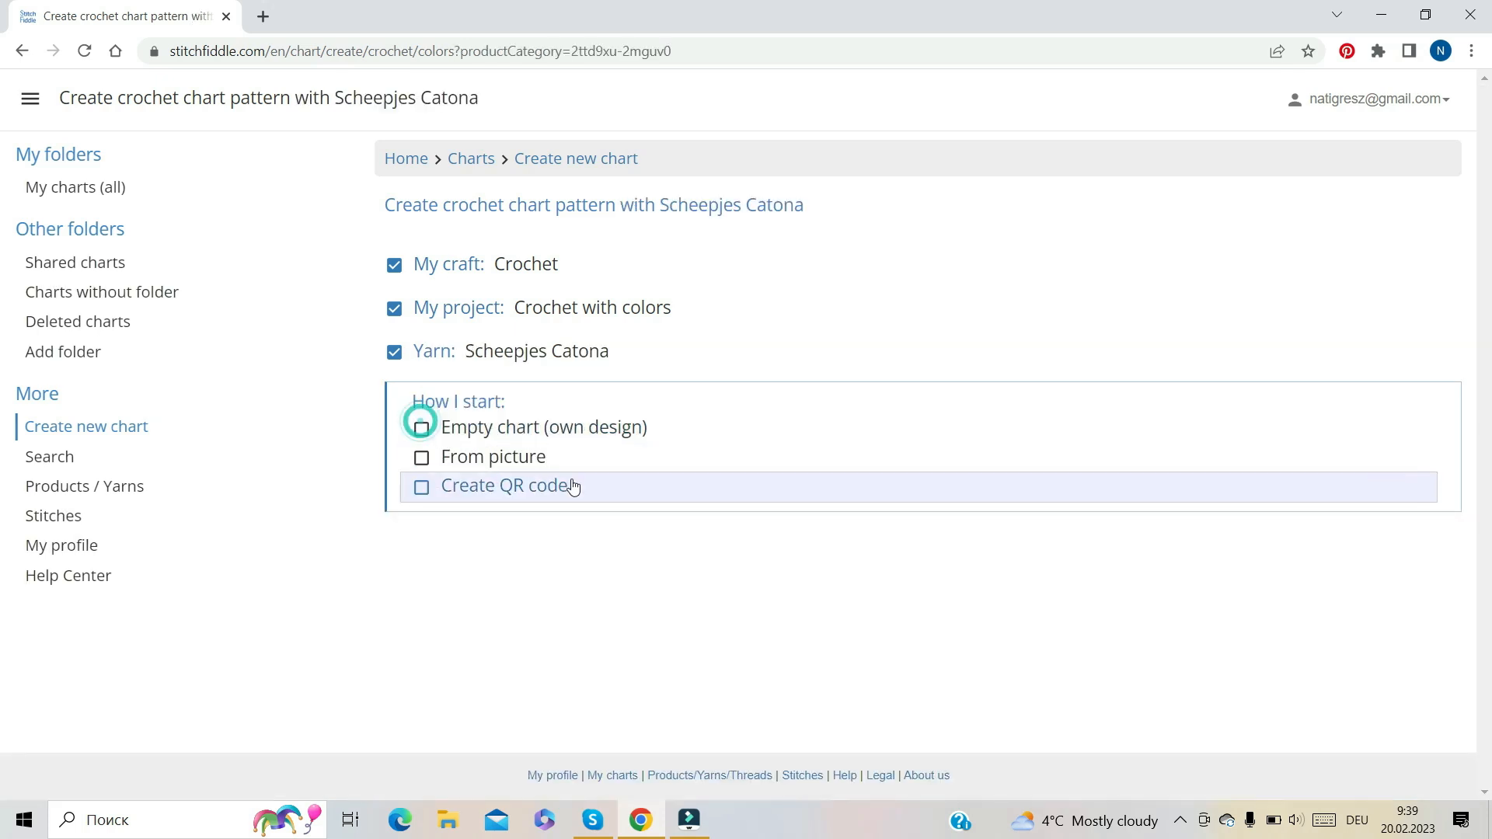
pyautogui.click(553, 430)
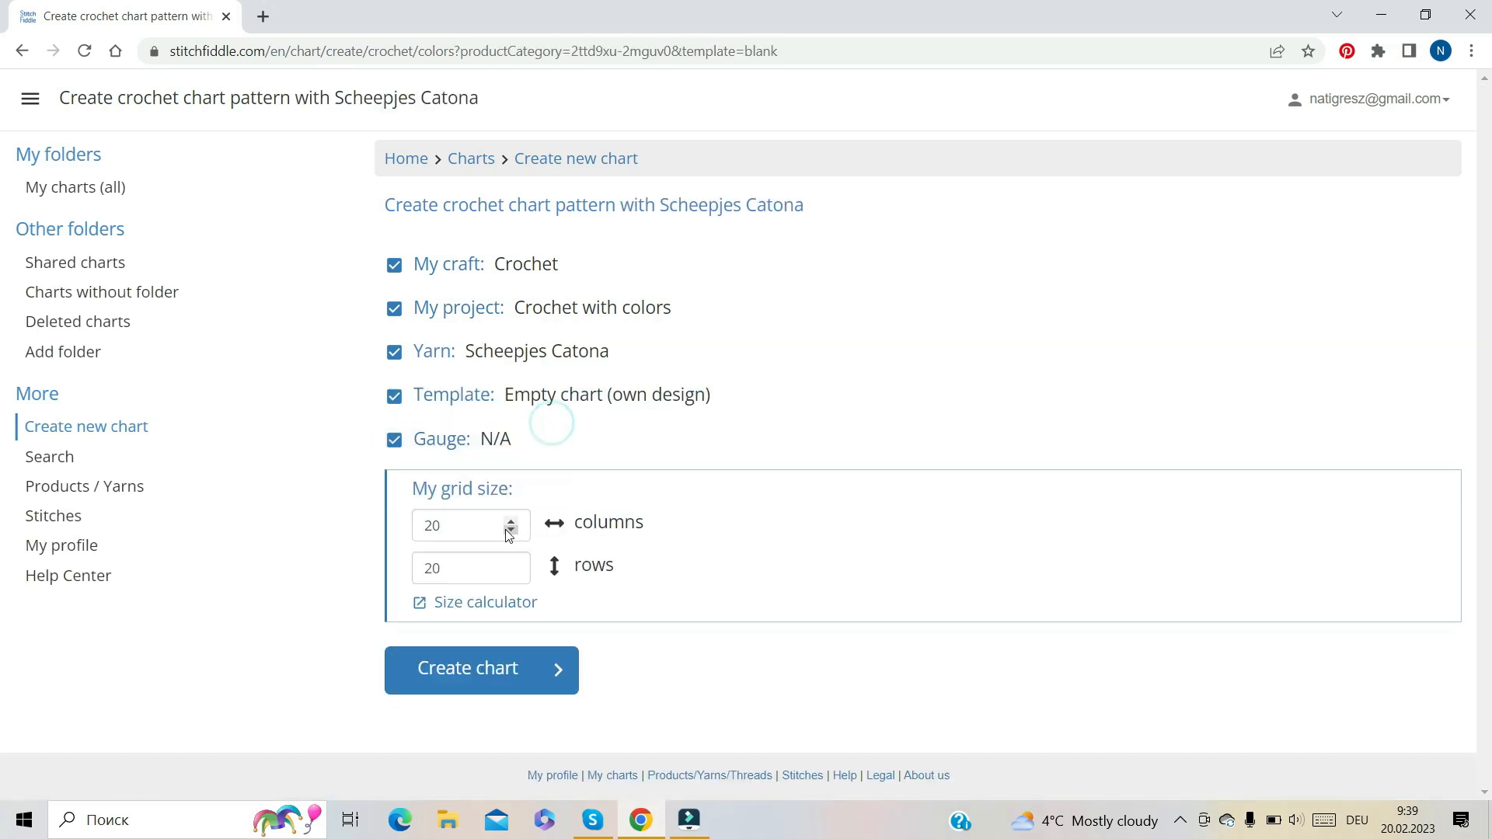
# Set the grid size to 50 columns by 50 rows and create the chart
pyautogui.doubleClick(460, 524)
pyautogui.write('5')
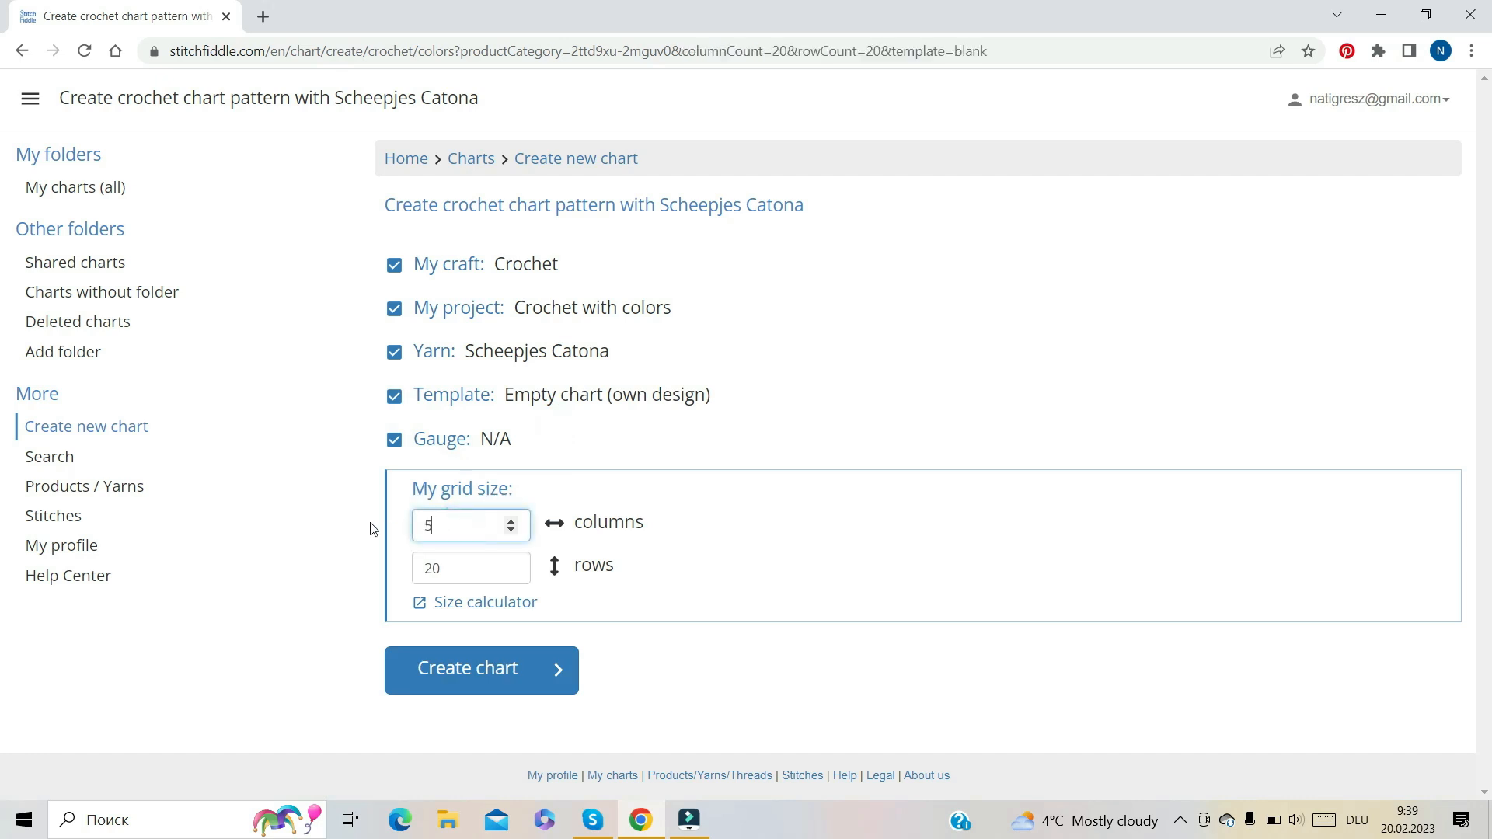
pyautogui.press('Tab')
pyautogui.write('50')
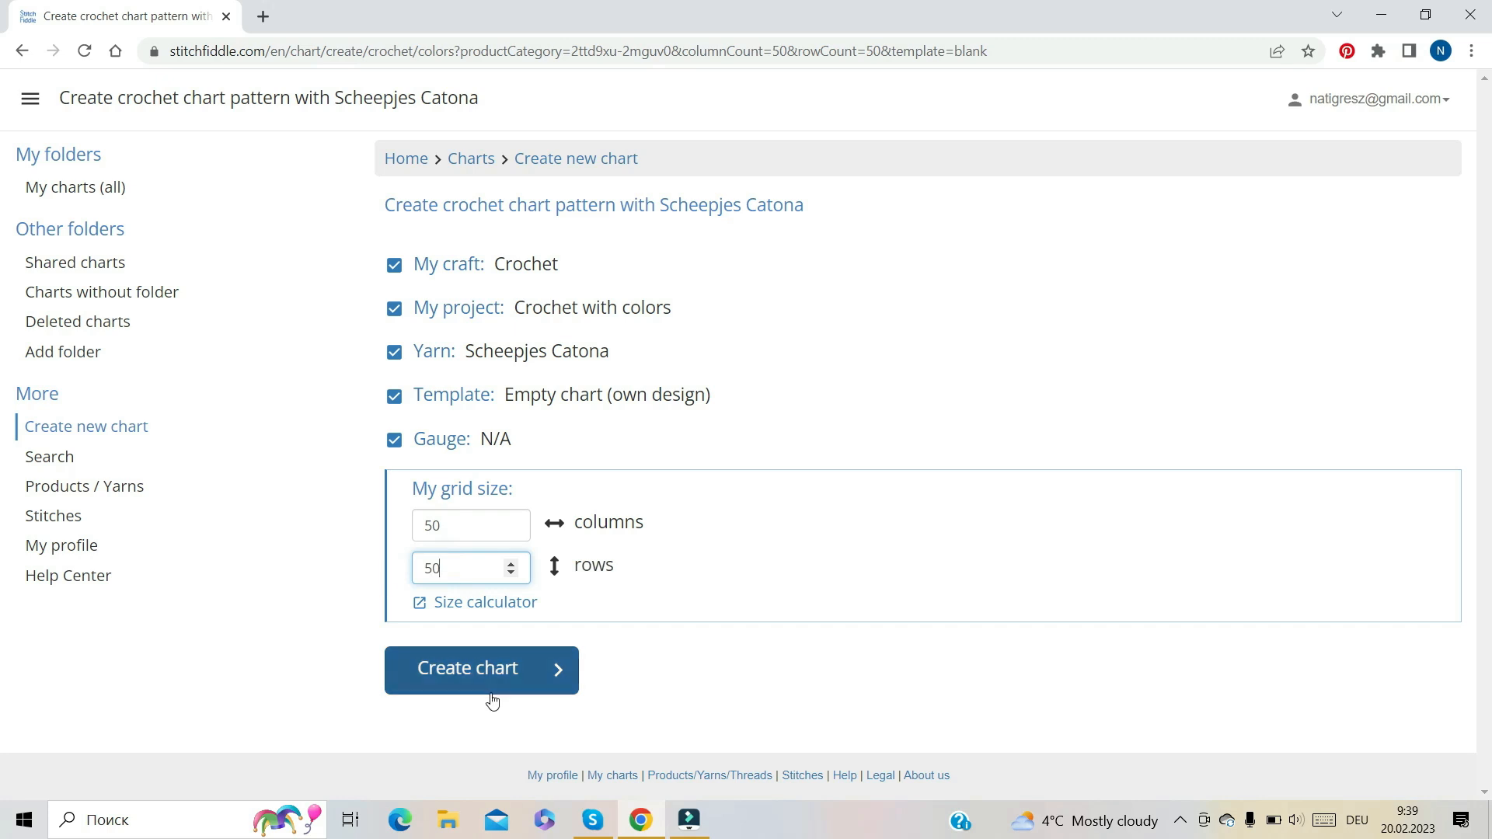
pyautogui.click(499, 684)
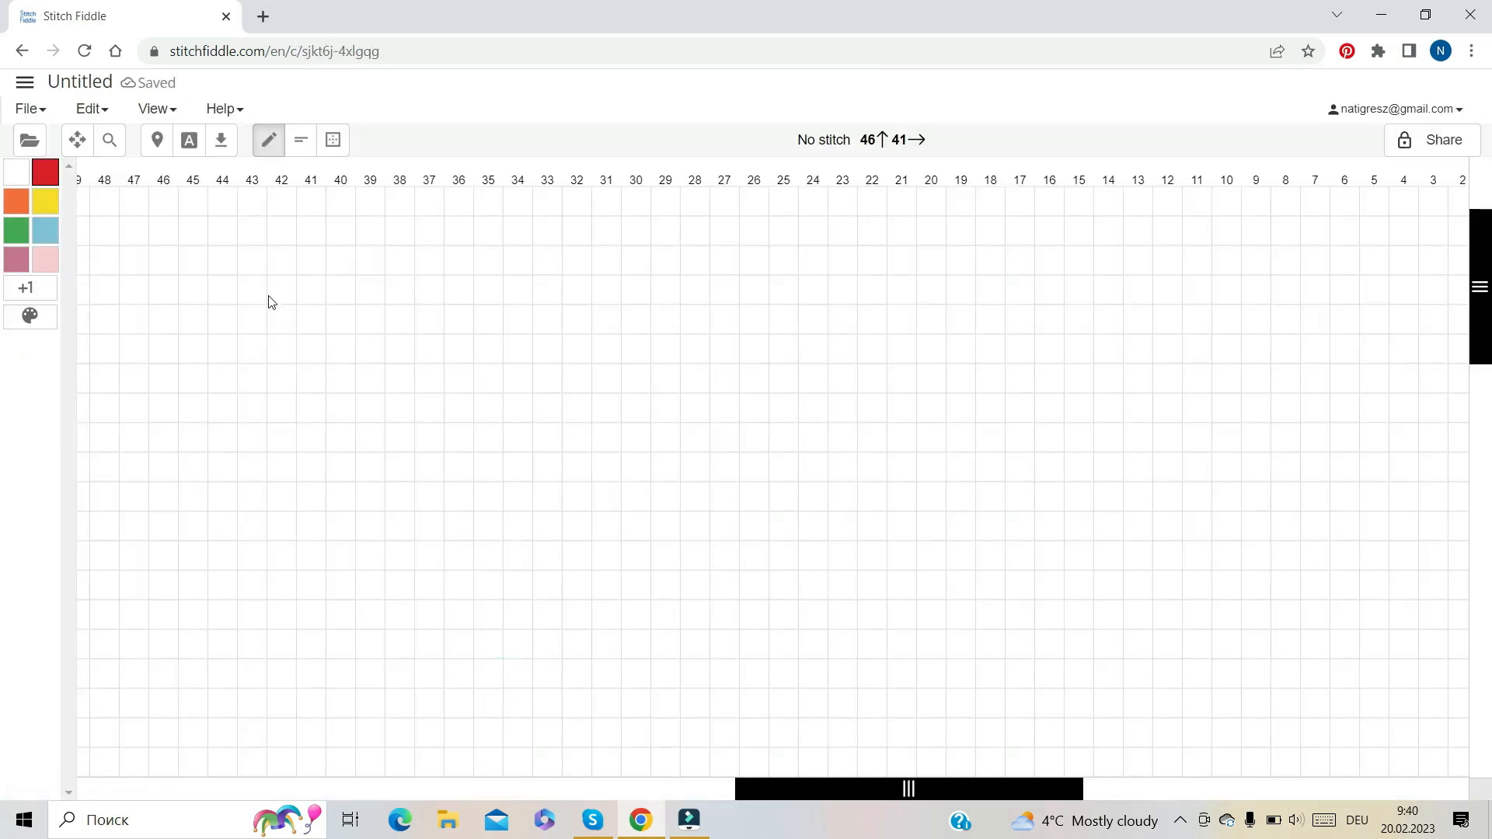
# Set the chart's work direction to From right to left (RS) in the chart settings
pyautogui.click(109, 140)
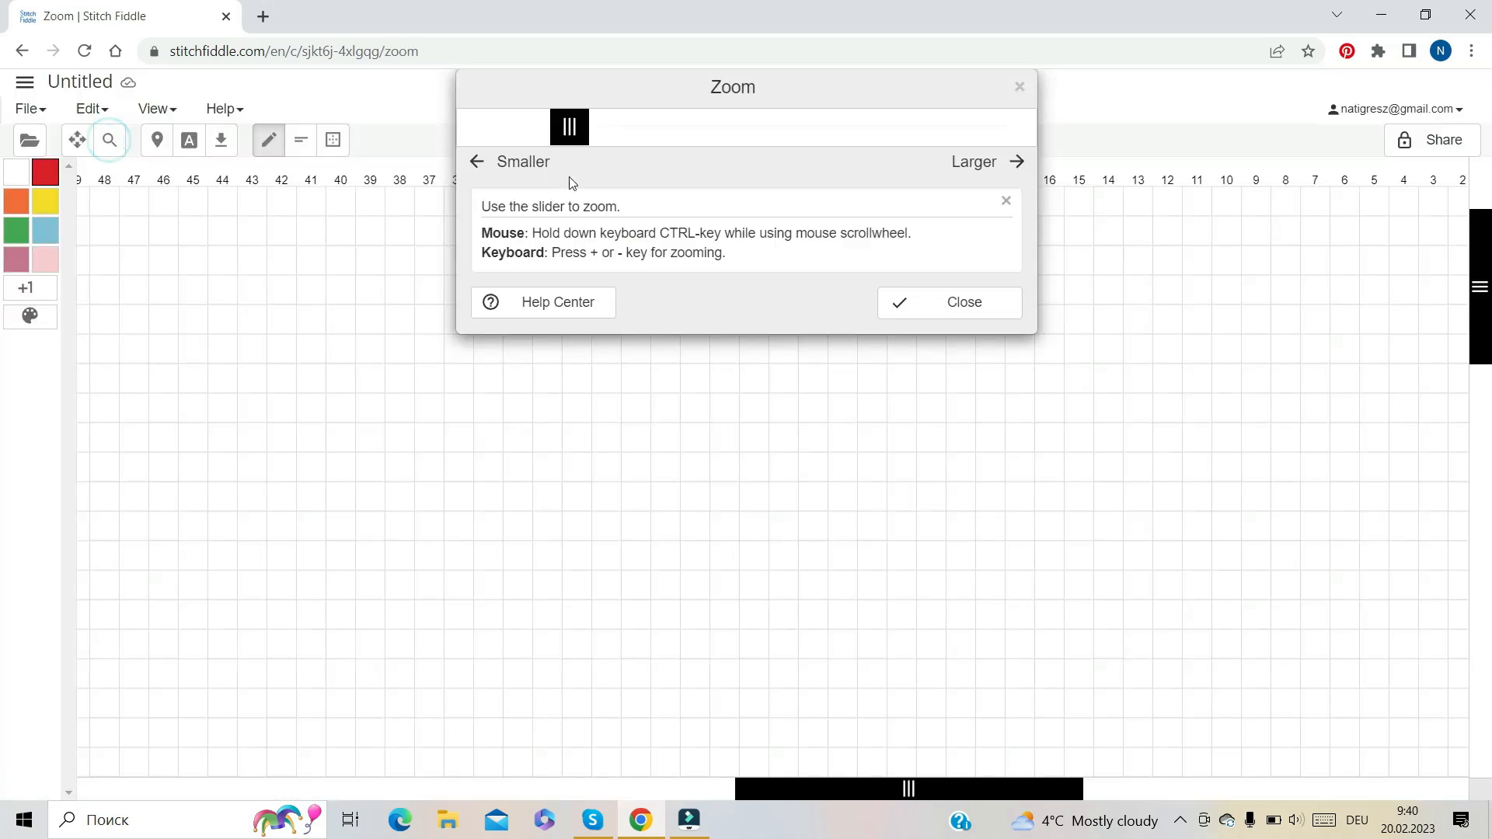
pyautogui.moveTo(566, 143); pyautogui.dragTo(514, 142)
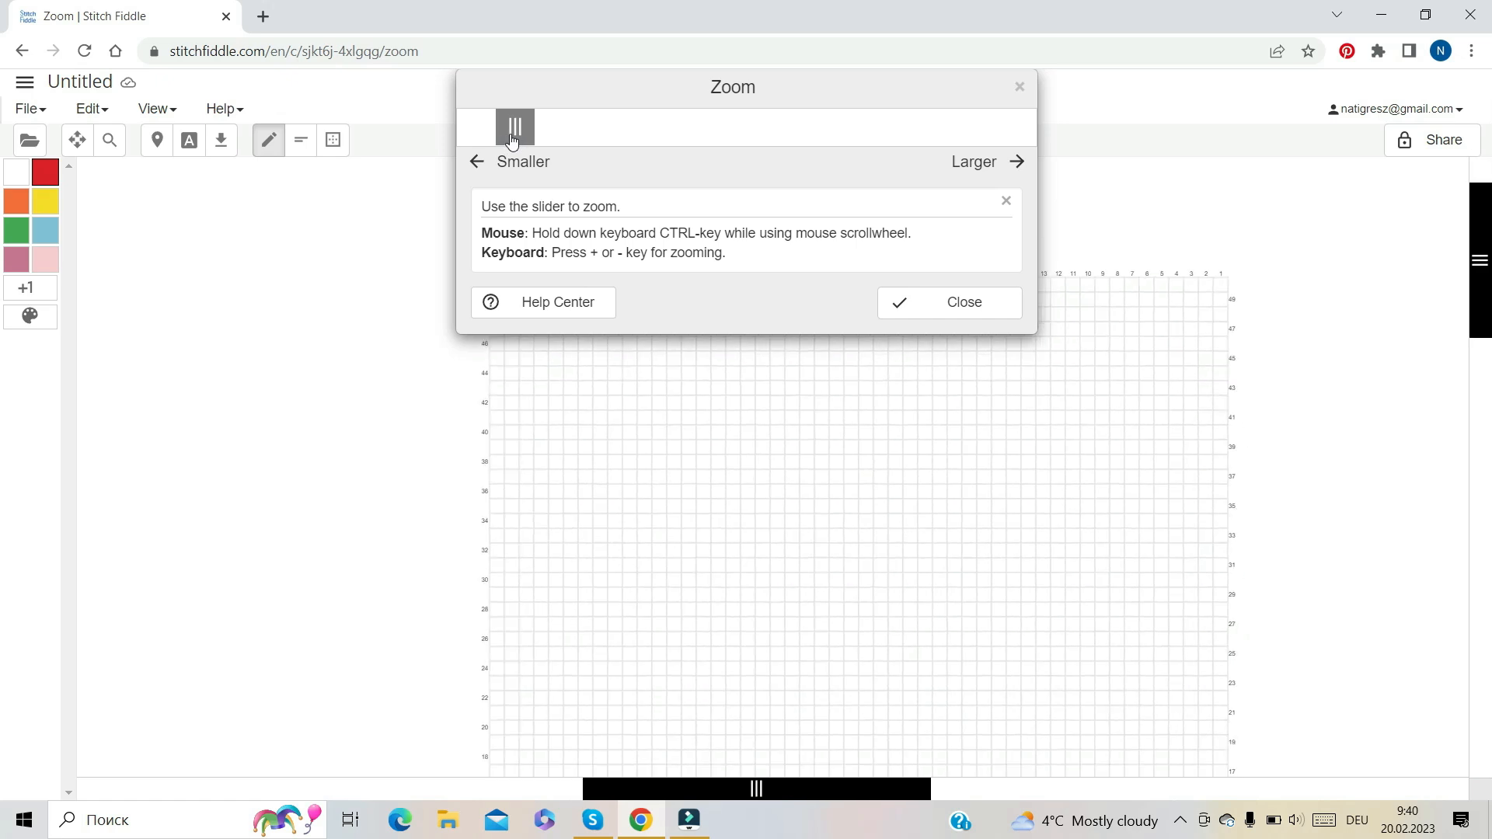
pyautogui.click(924, 304)
pyautogui.moveTo(1478, 321); pyautogui.dragTo(3, 761)
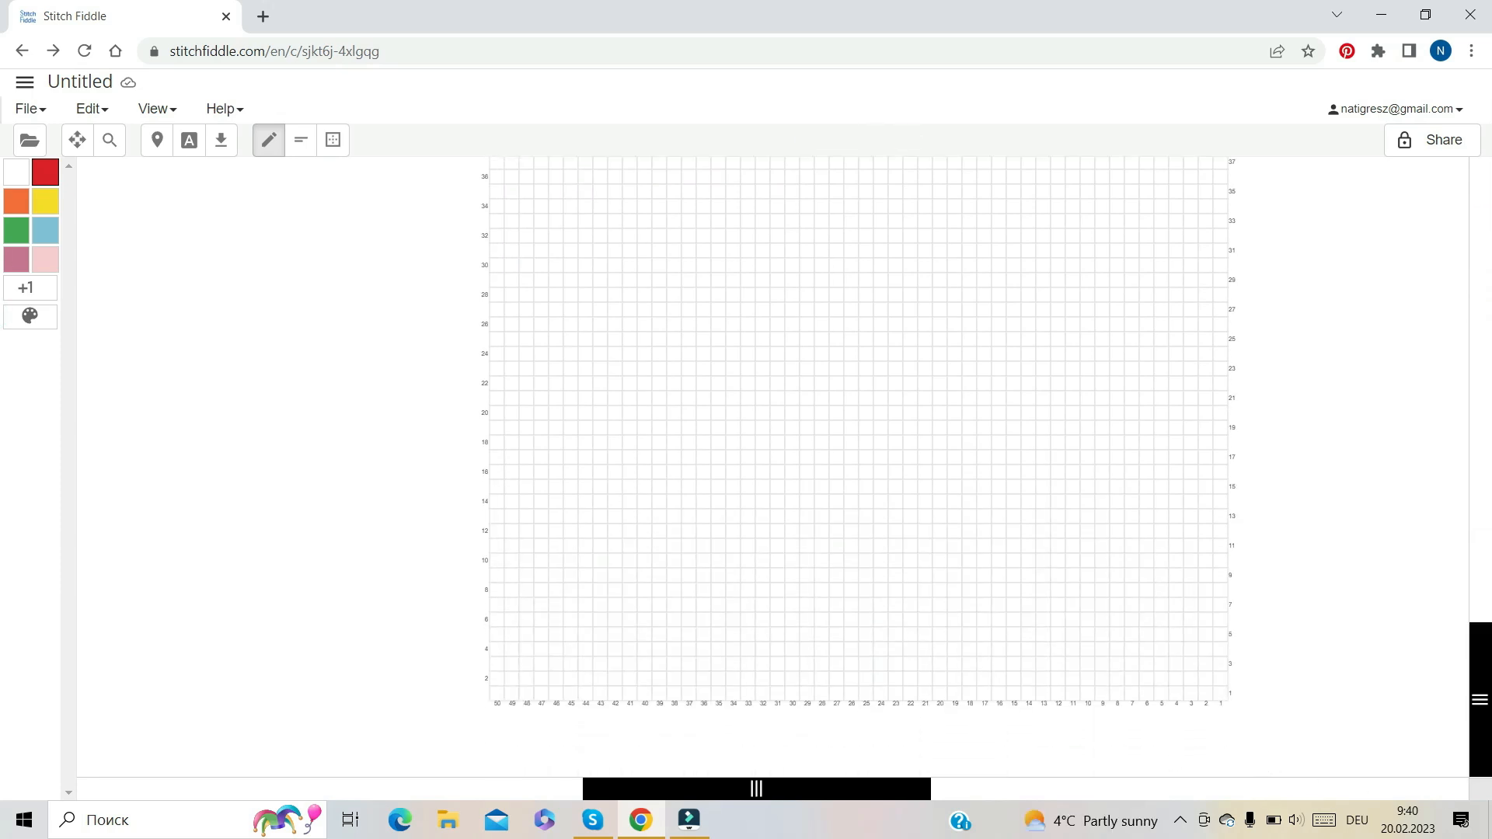
pyautogui.click(106, 117)
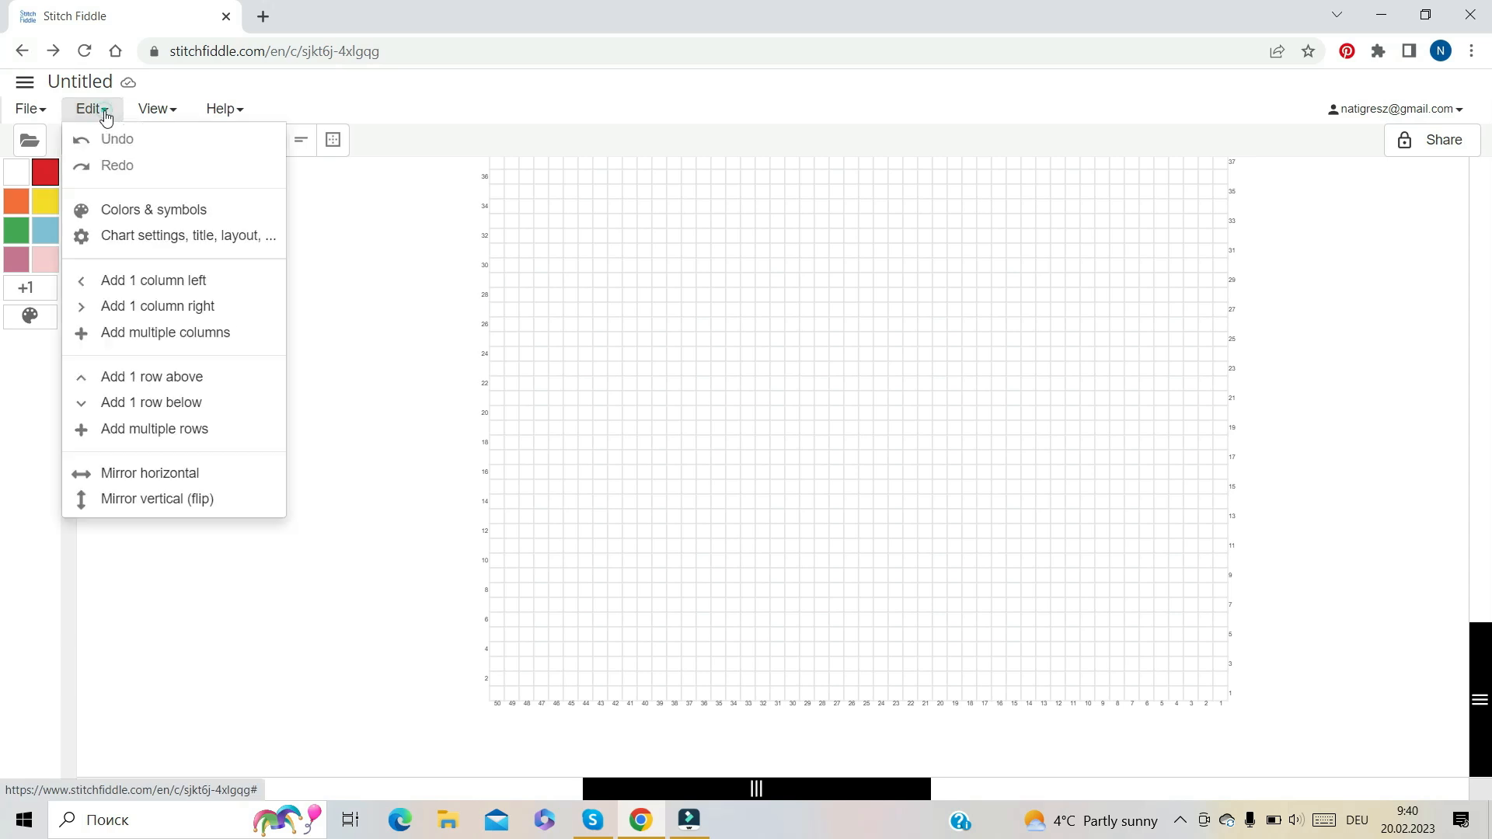
pyautogui.click(150, 242)
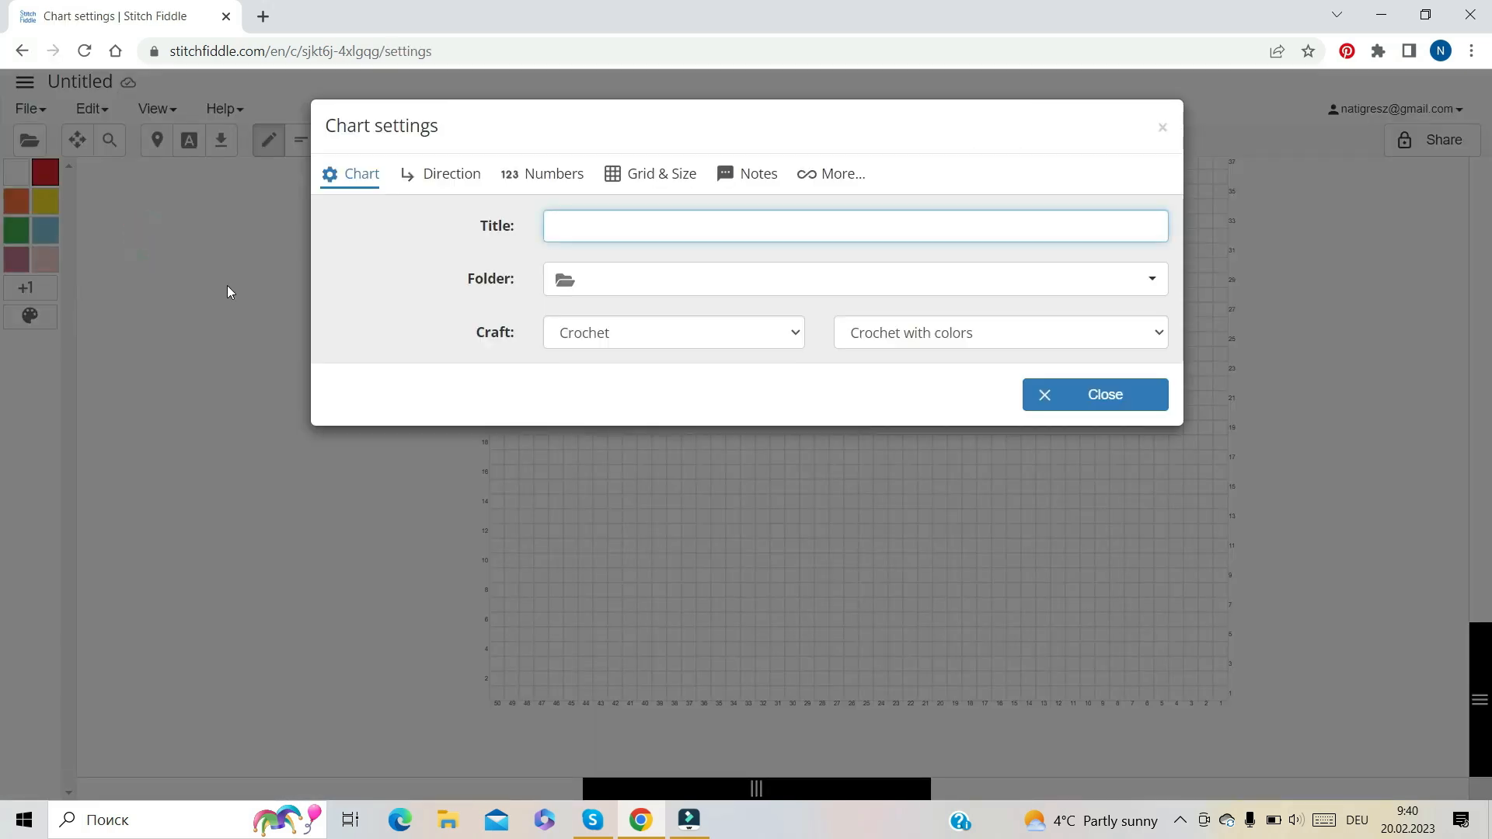
pyautogui.click(444, 175)
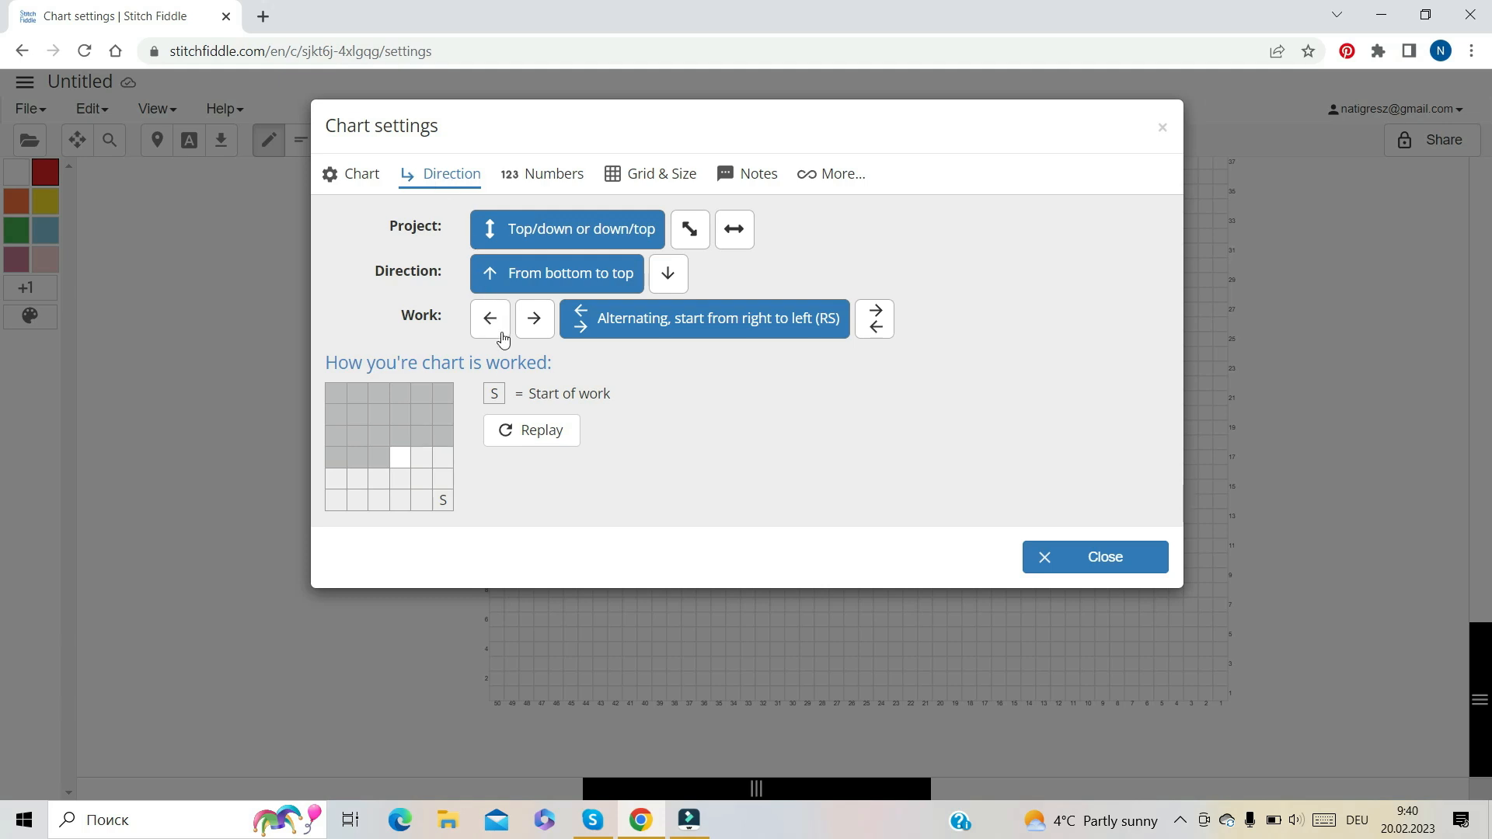
pyautogui.click(494, 331)
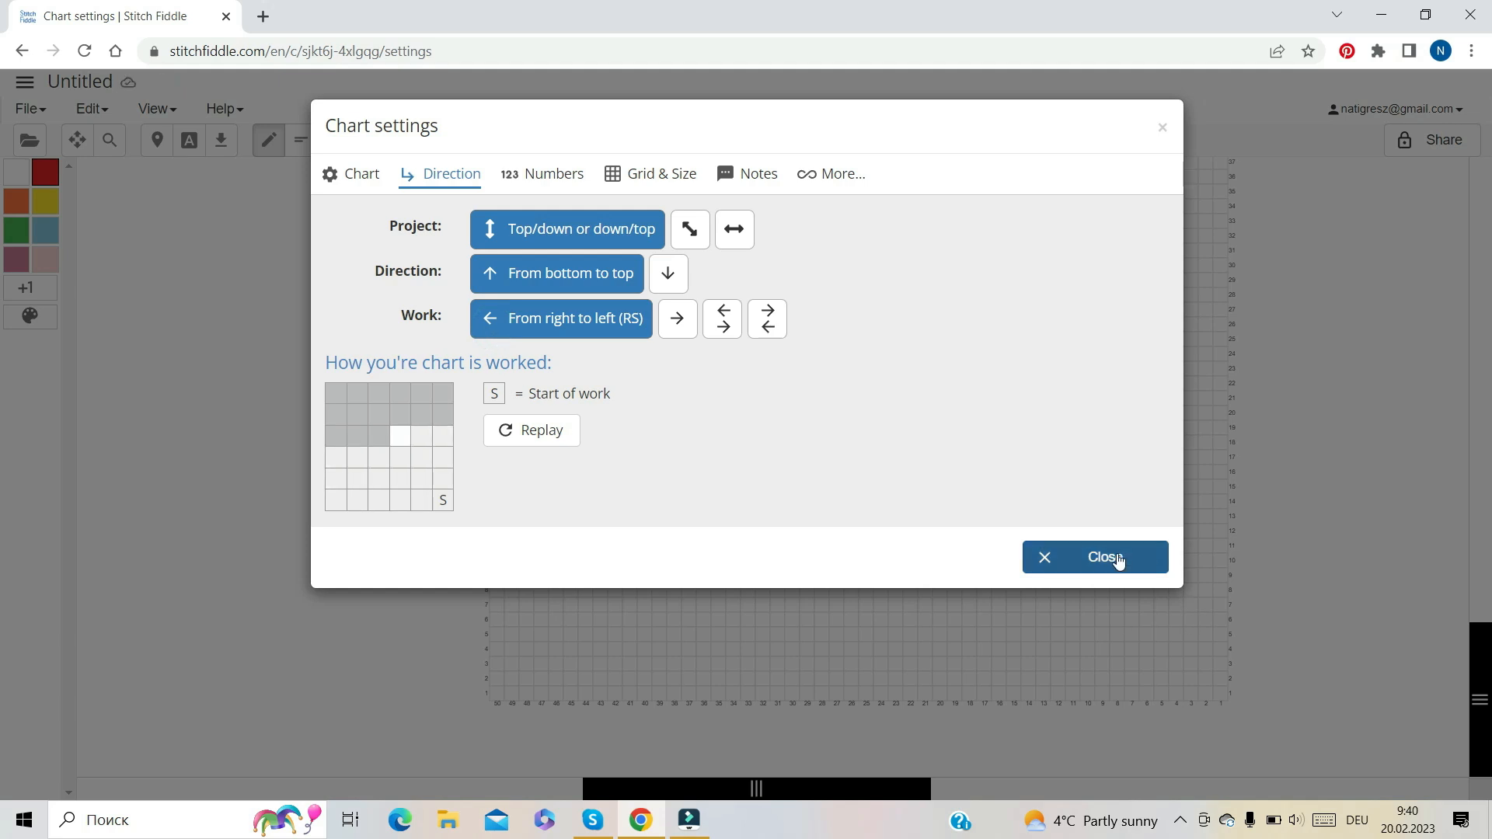
# Set the grid lines to Best for printing and apply the chart settings
pyautogui.click(654, 179)
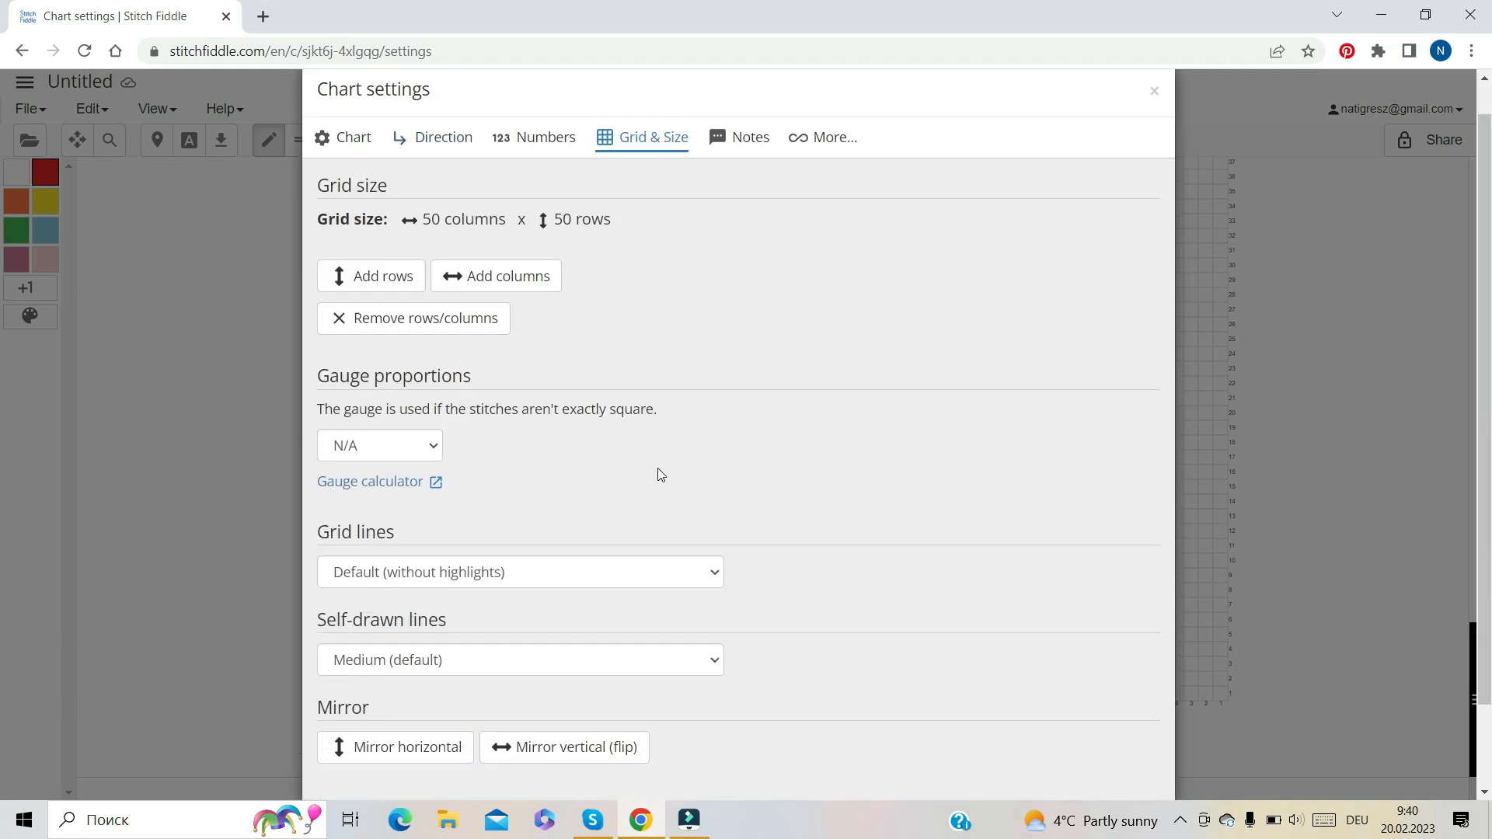
pyautogui.scroll(-2, 657, 468)
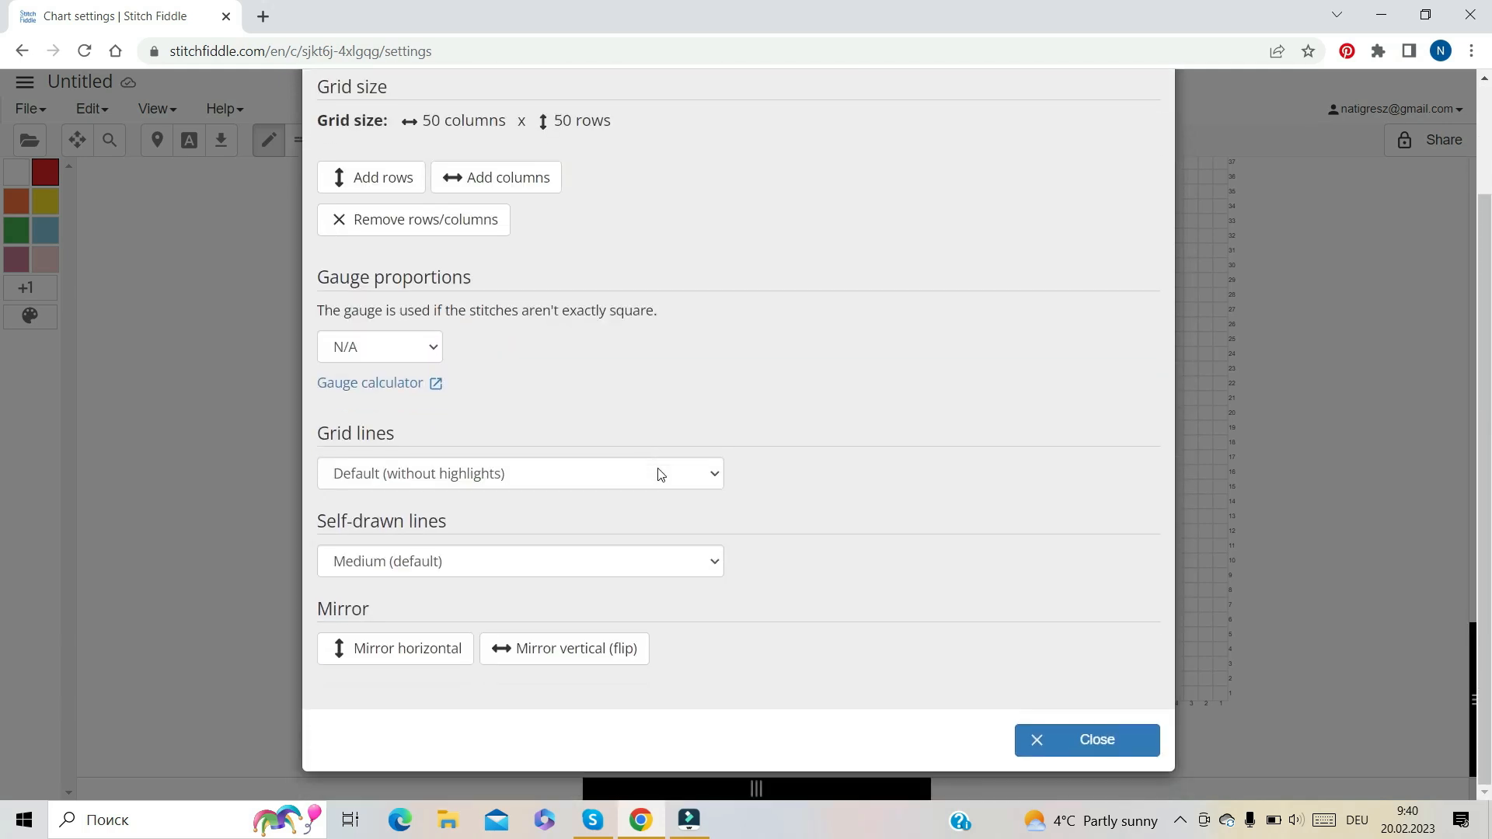
pyautogui.click(481, 475)
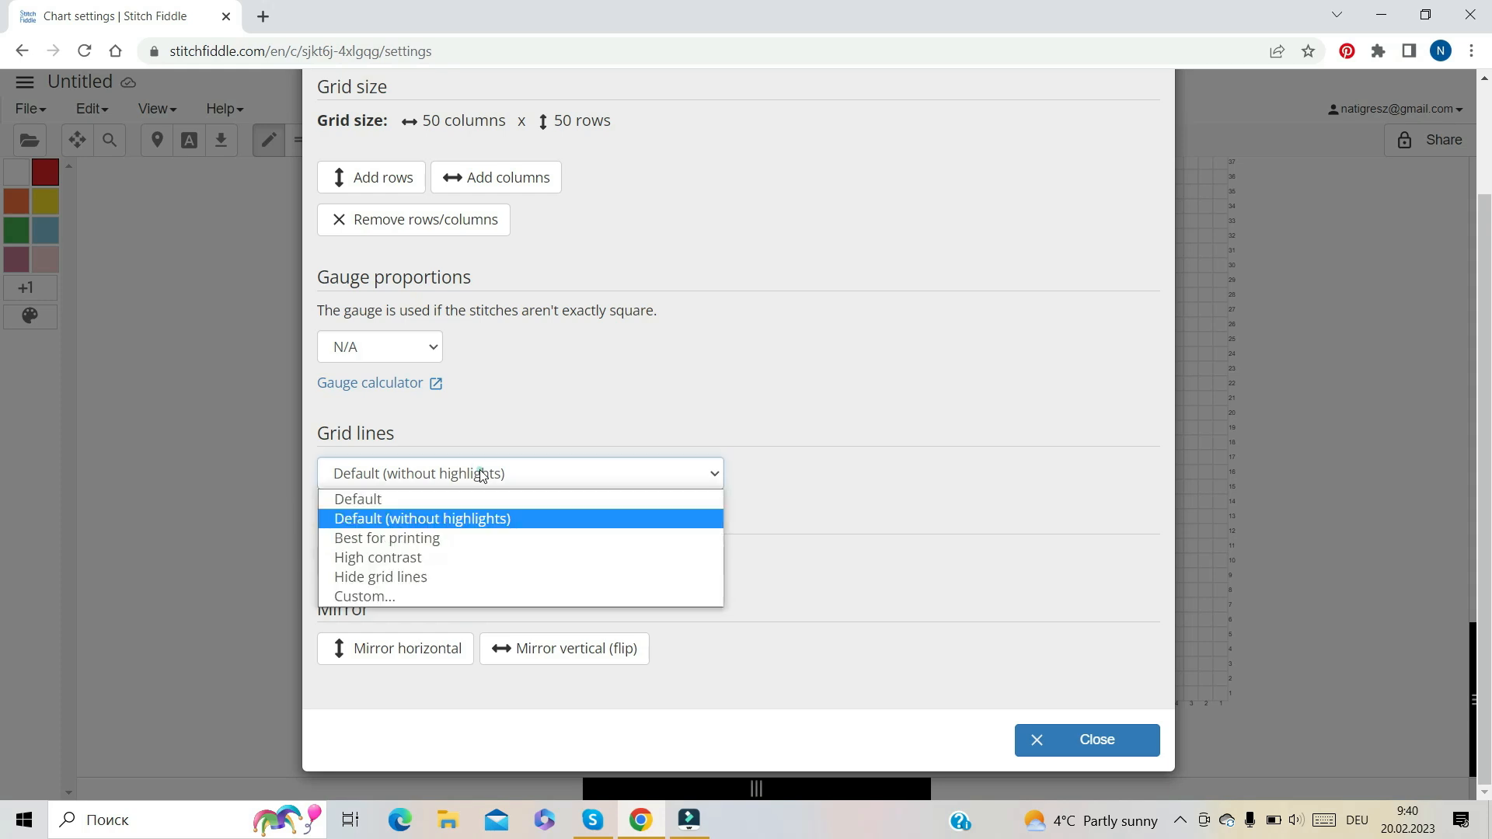
pyautogui.click(399, 538)
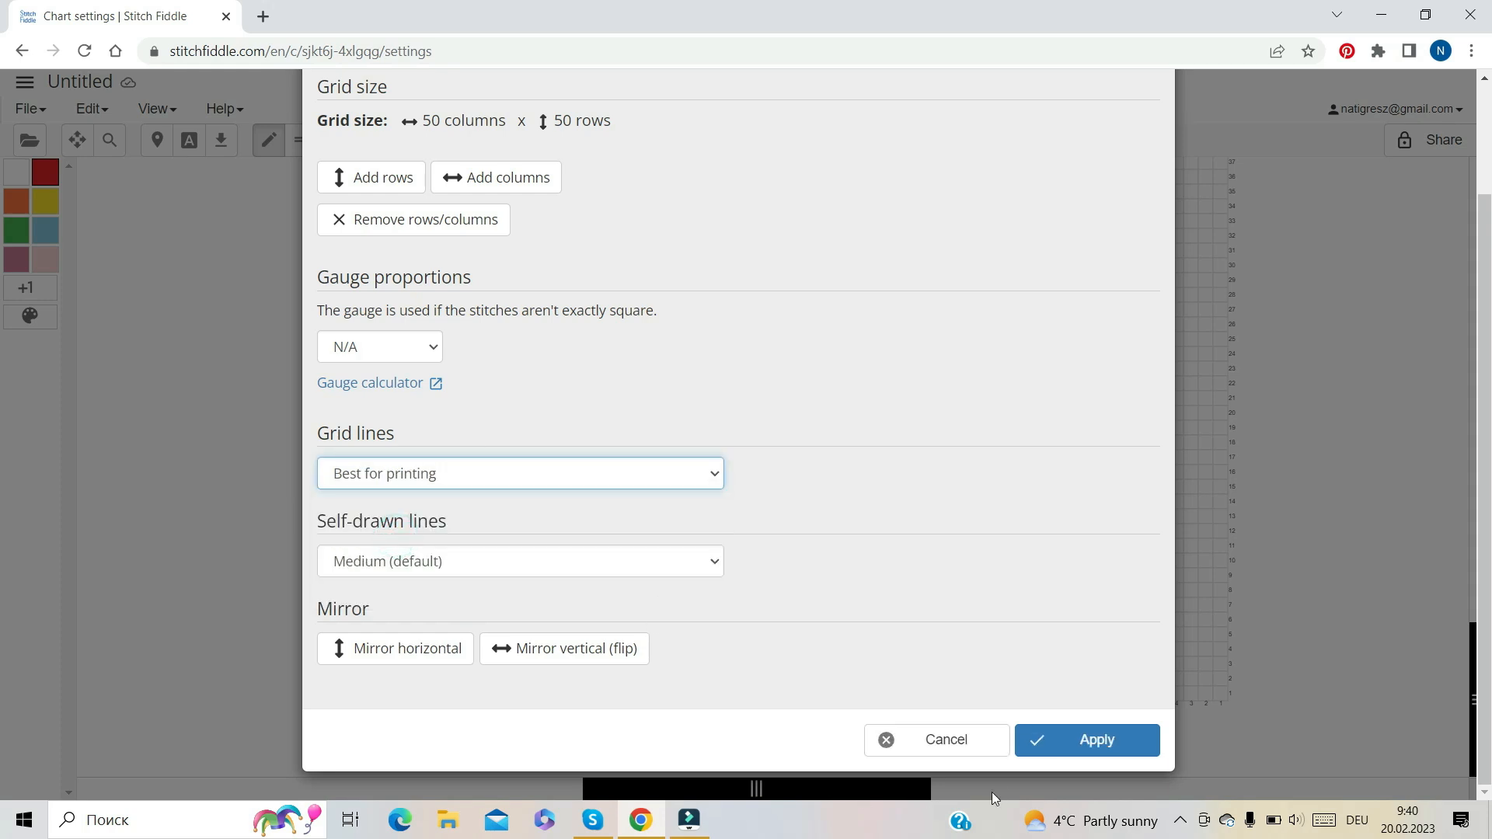
pyautogui.click(1068, 742)
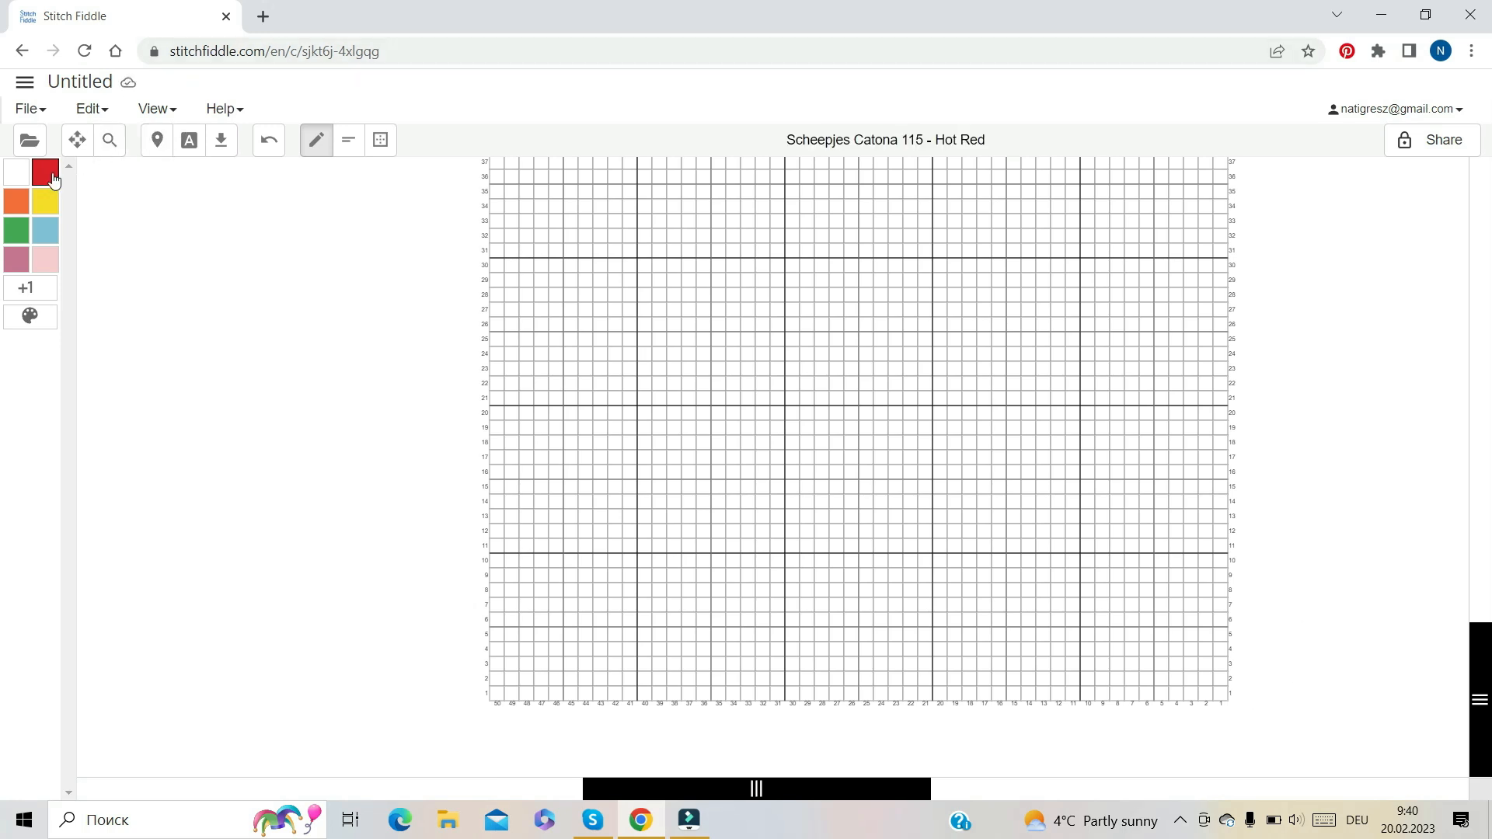
# Add the yarn color Scheepjes Catona 521 - Deep Violet to the chart's colors
pyautogui.click(23, 290)
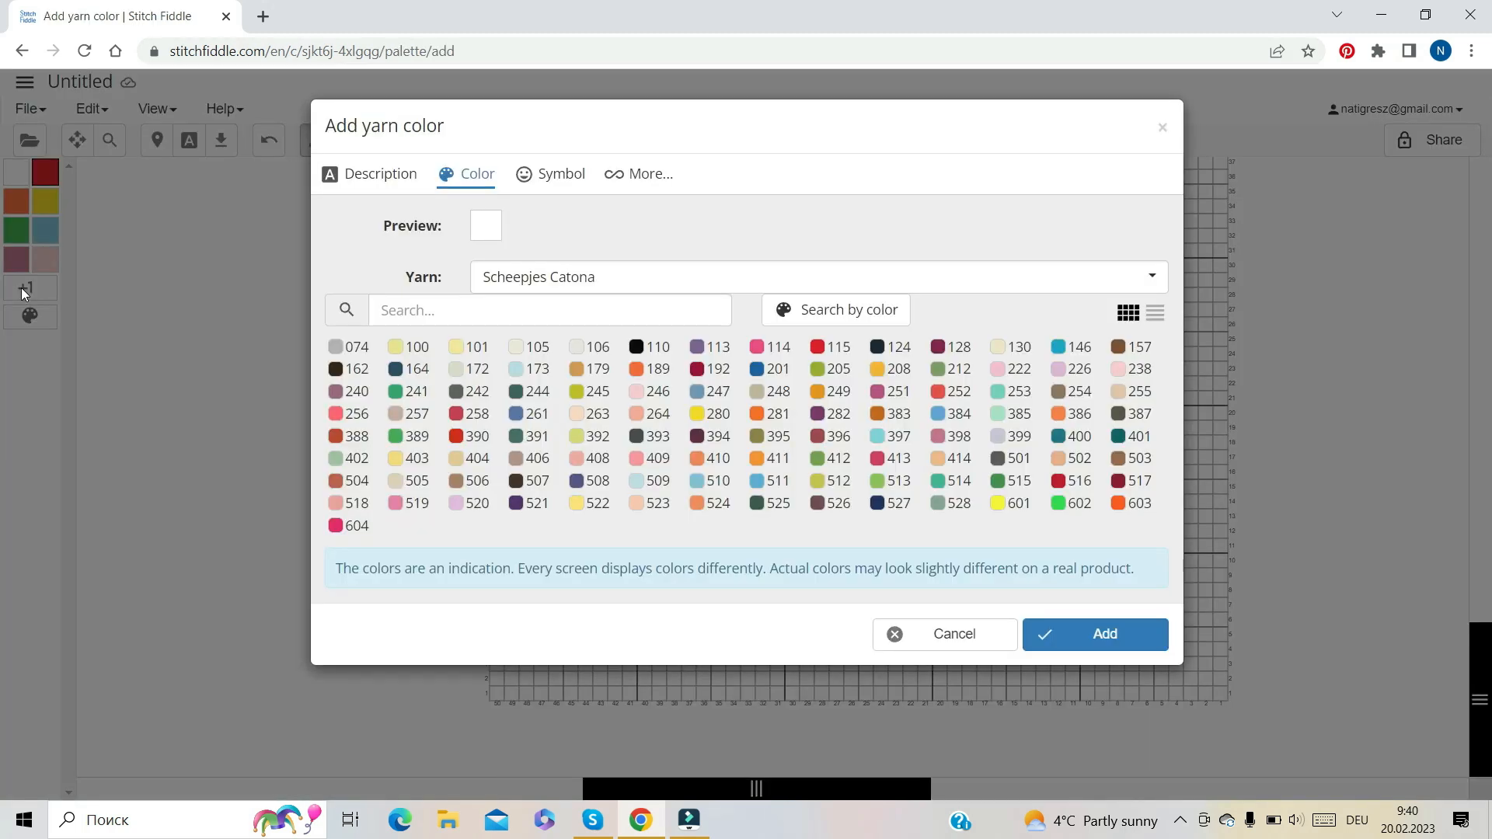
pyautogui.click(520, 508)
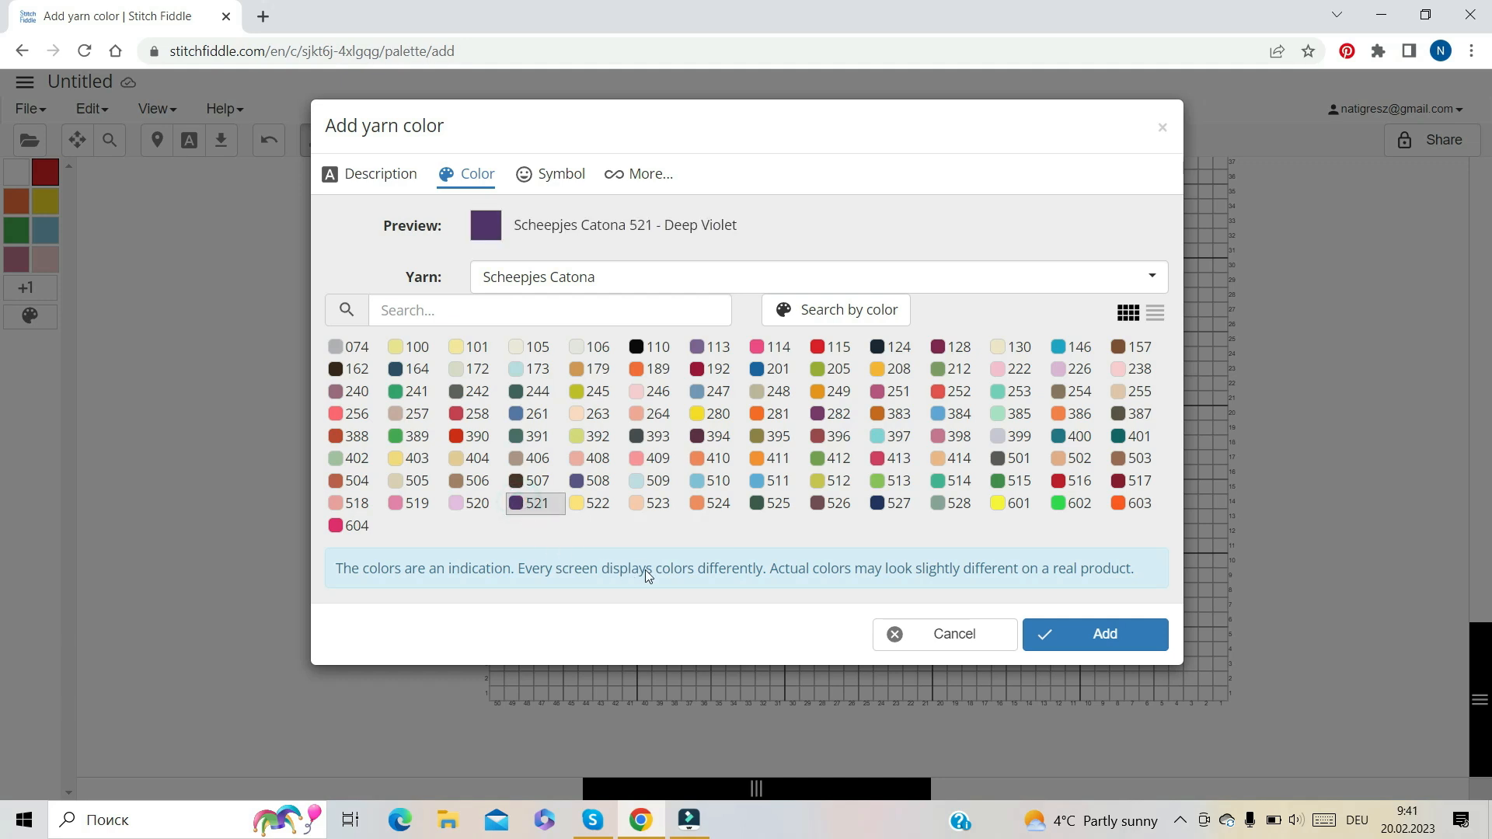
pyautogui.click(1121, 639)
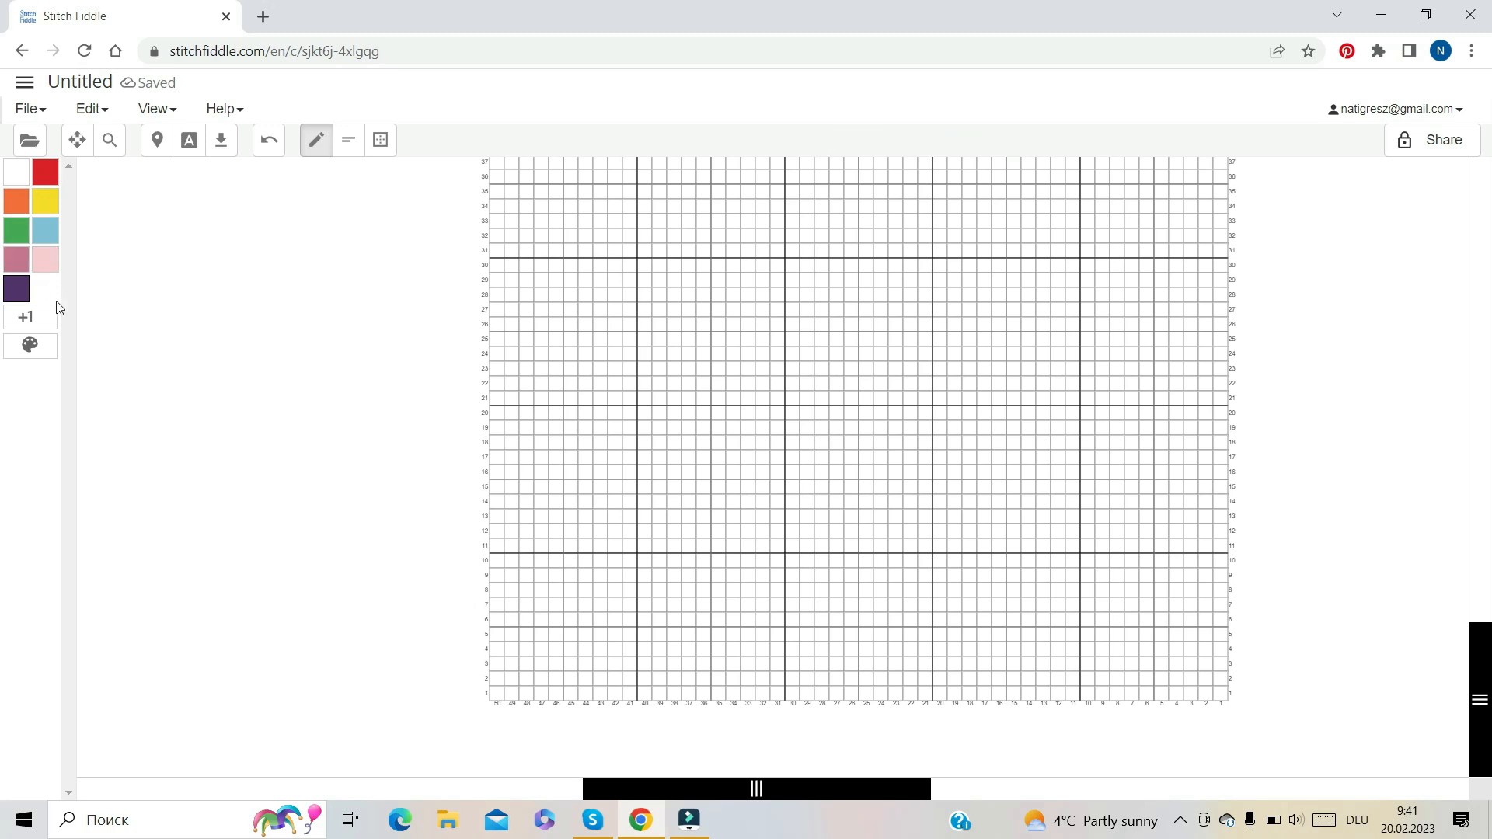
# Delete every color from the palette except No stitch and Deep Violet, and save the palette
pyautogui.click(48, 353)
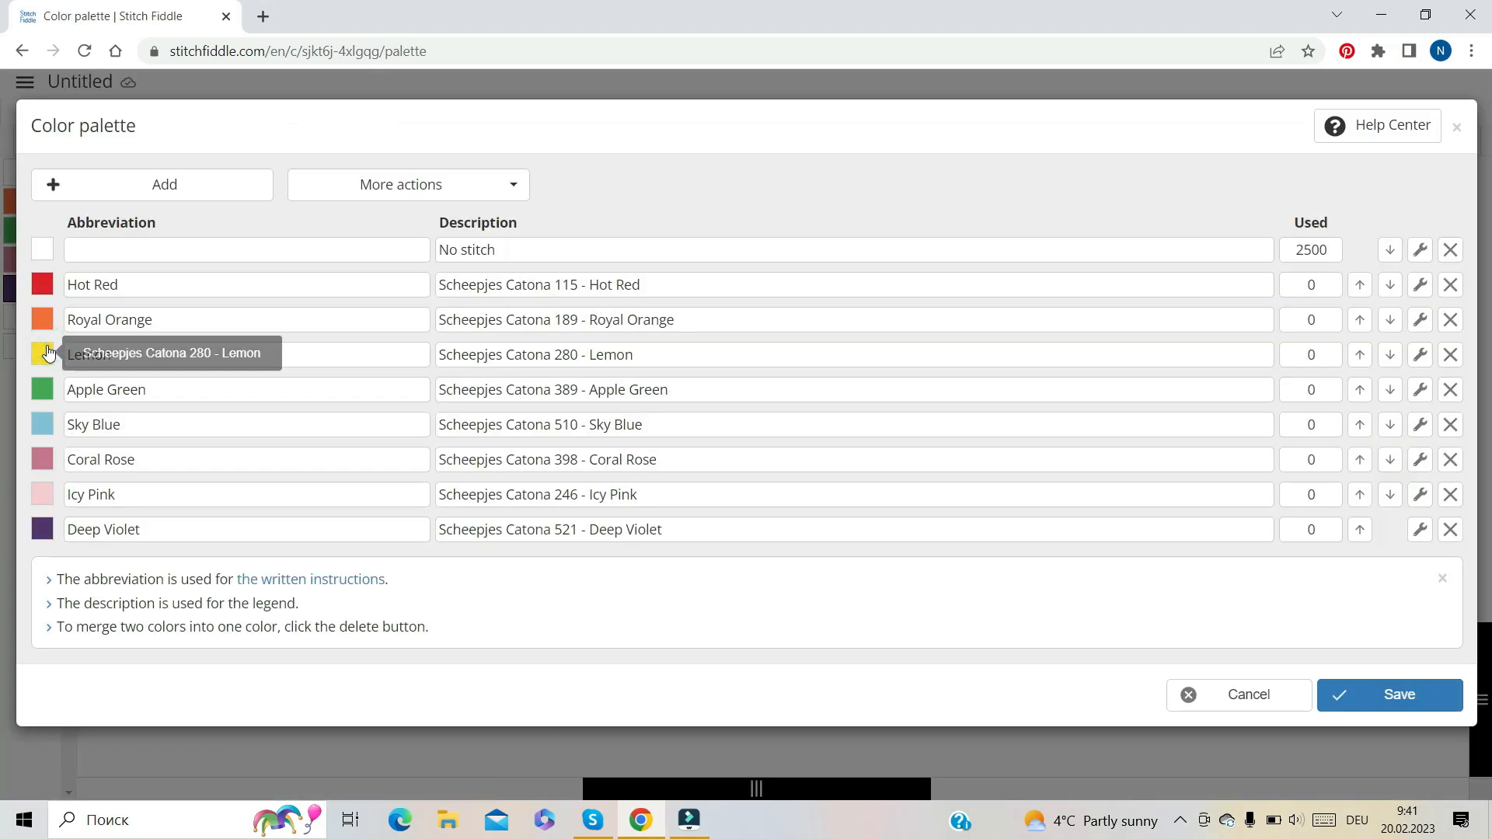
pyautogui.click(1451, 284)
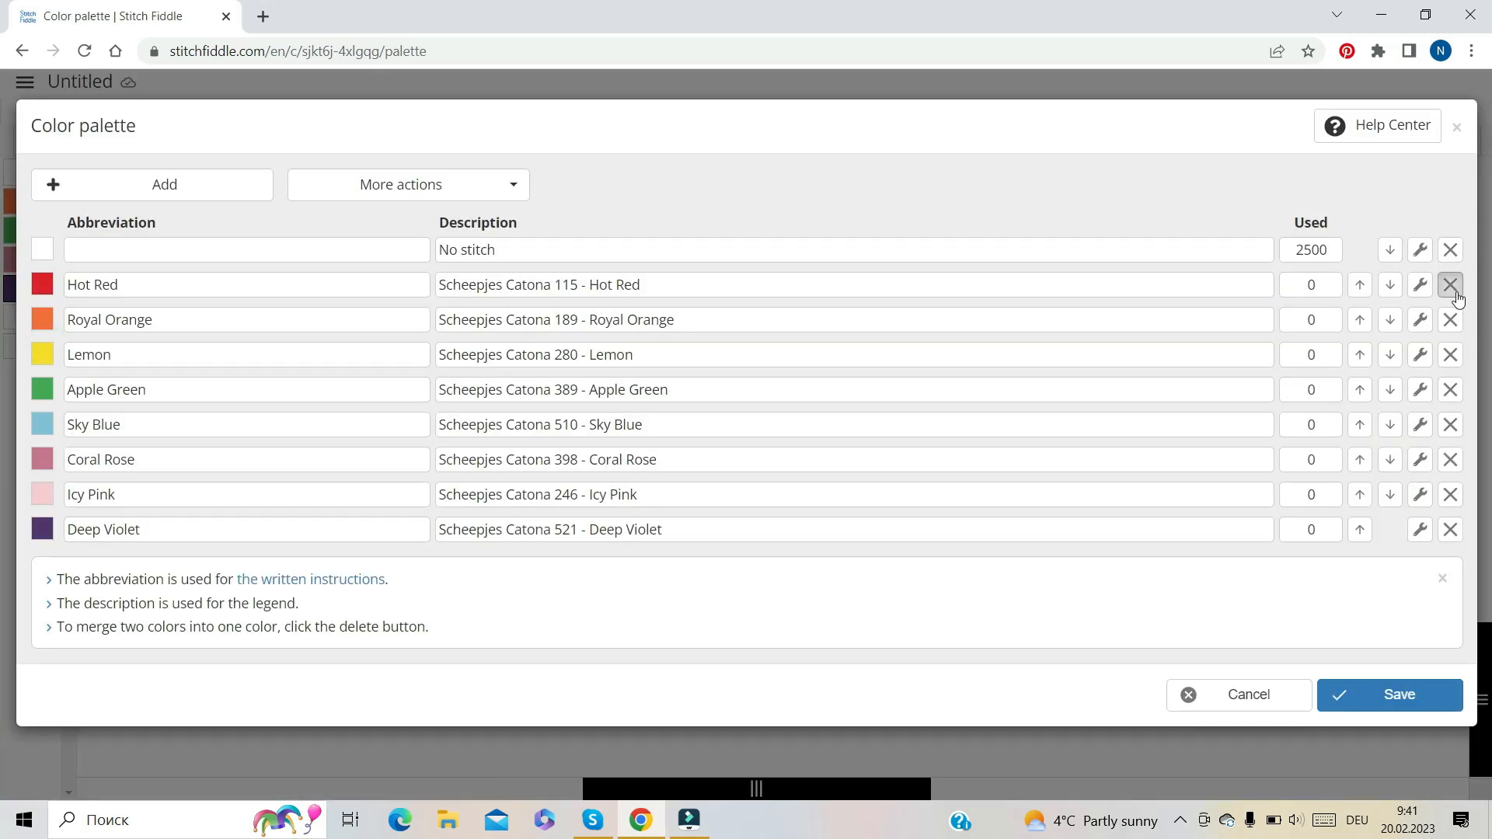
pyautogui.click(1450, 284)
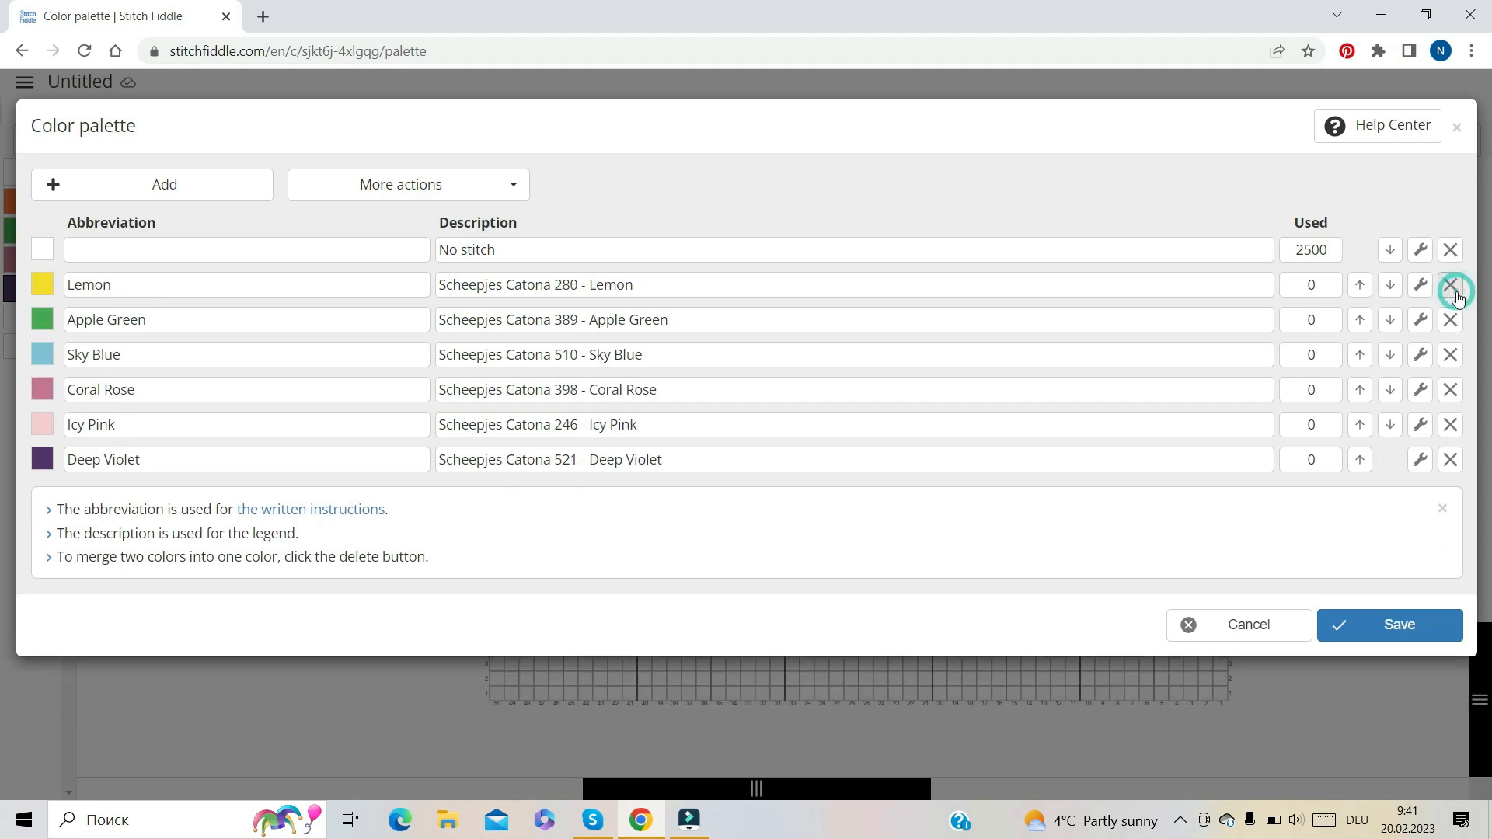
pyautogui.click(1451, 285)
pyautogui.click(1451, 285)
pyautogui.click(1450, 285)
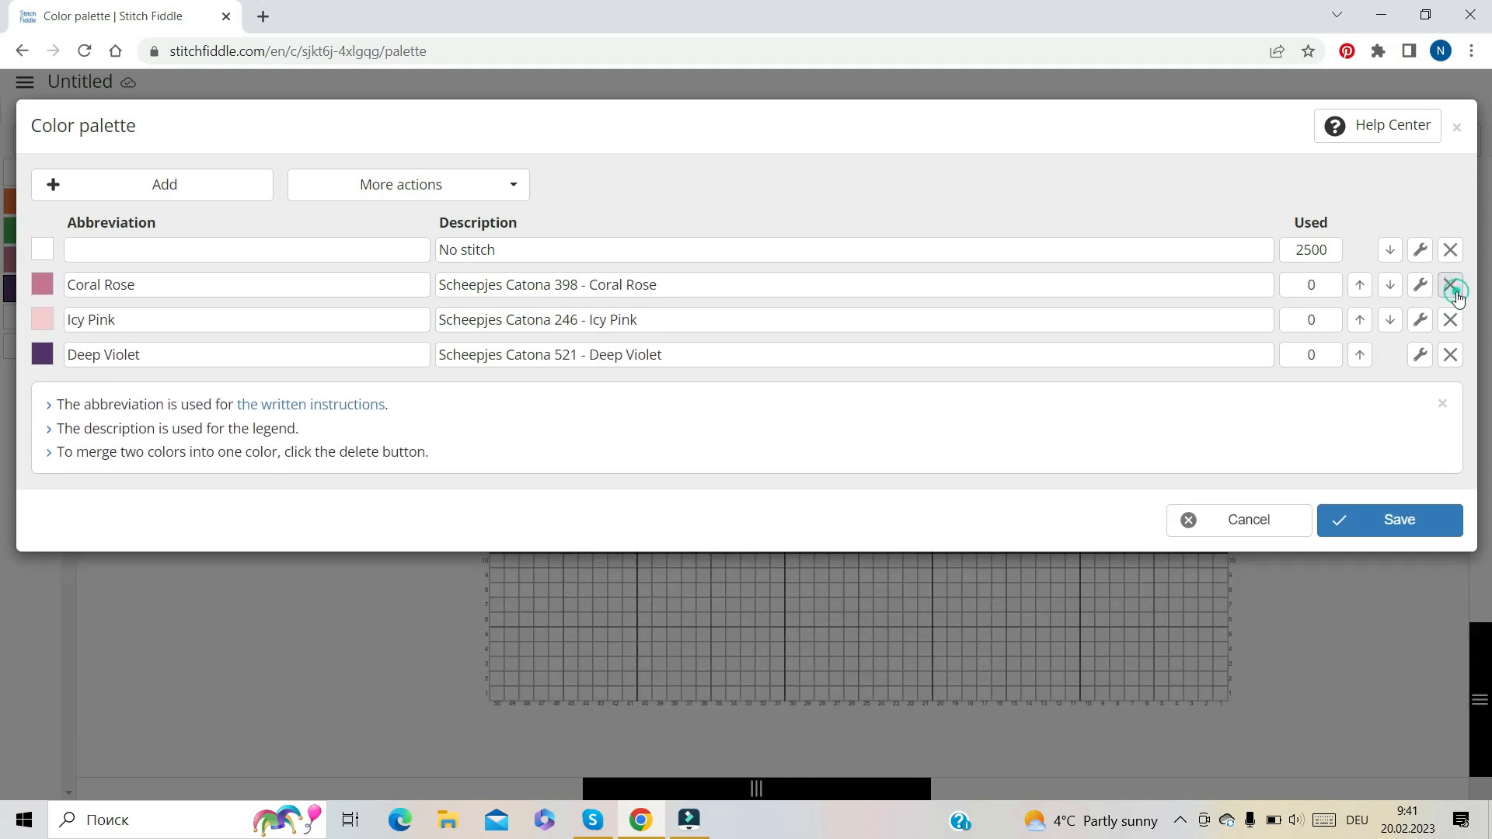
pyautogui.click(1451, 285)
pyautogui.click(1456, 296)
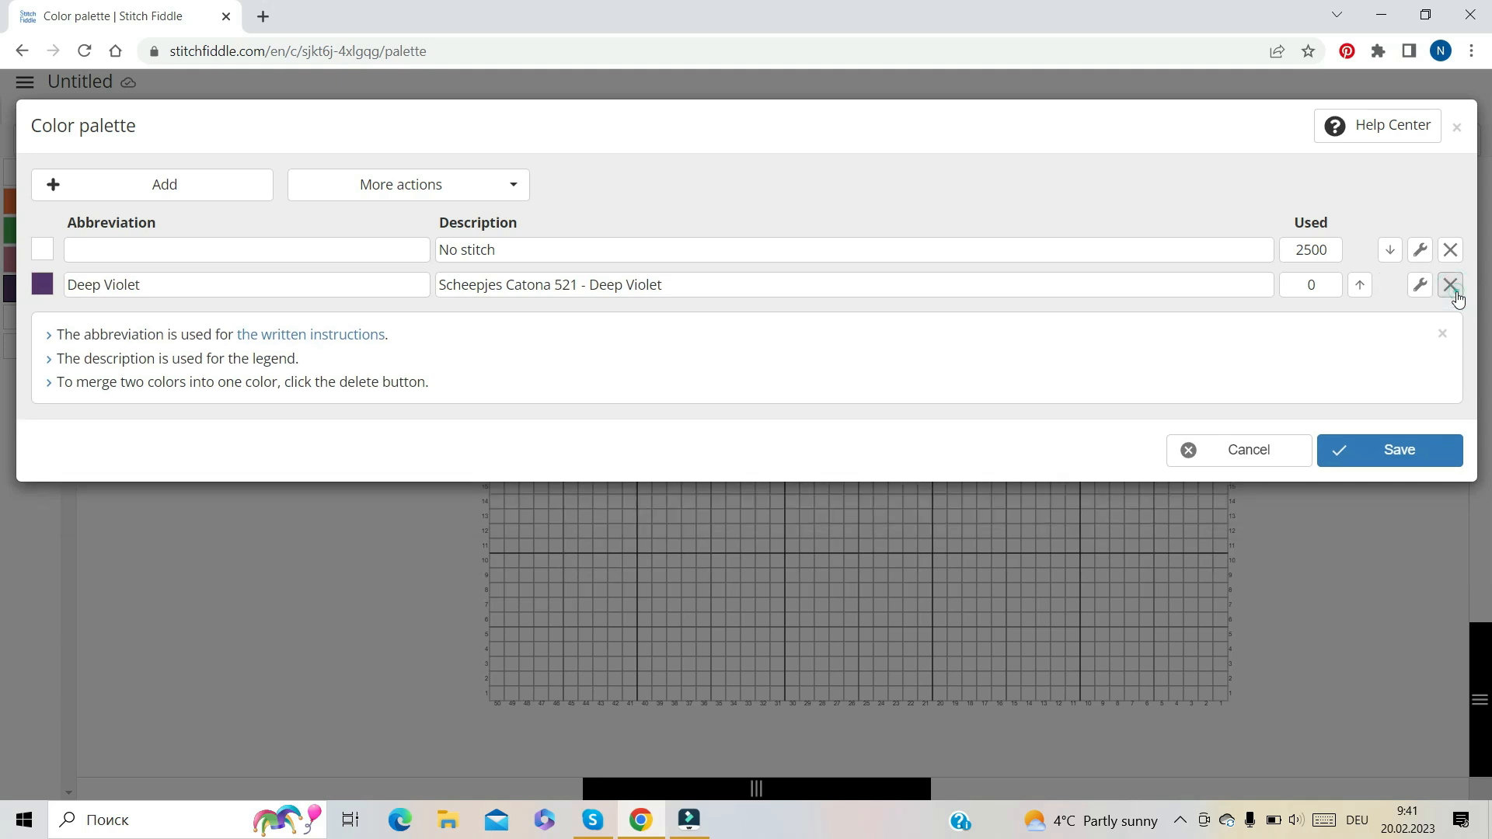
pyautogui.click(1395, 454)
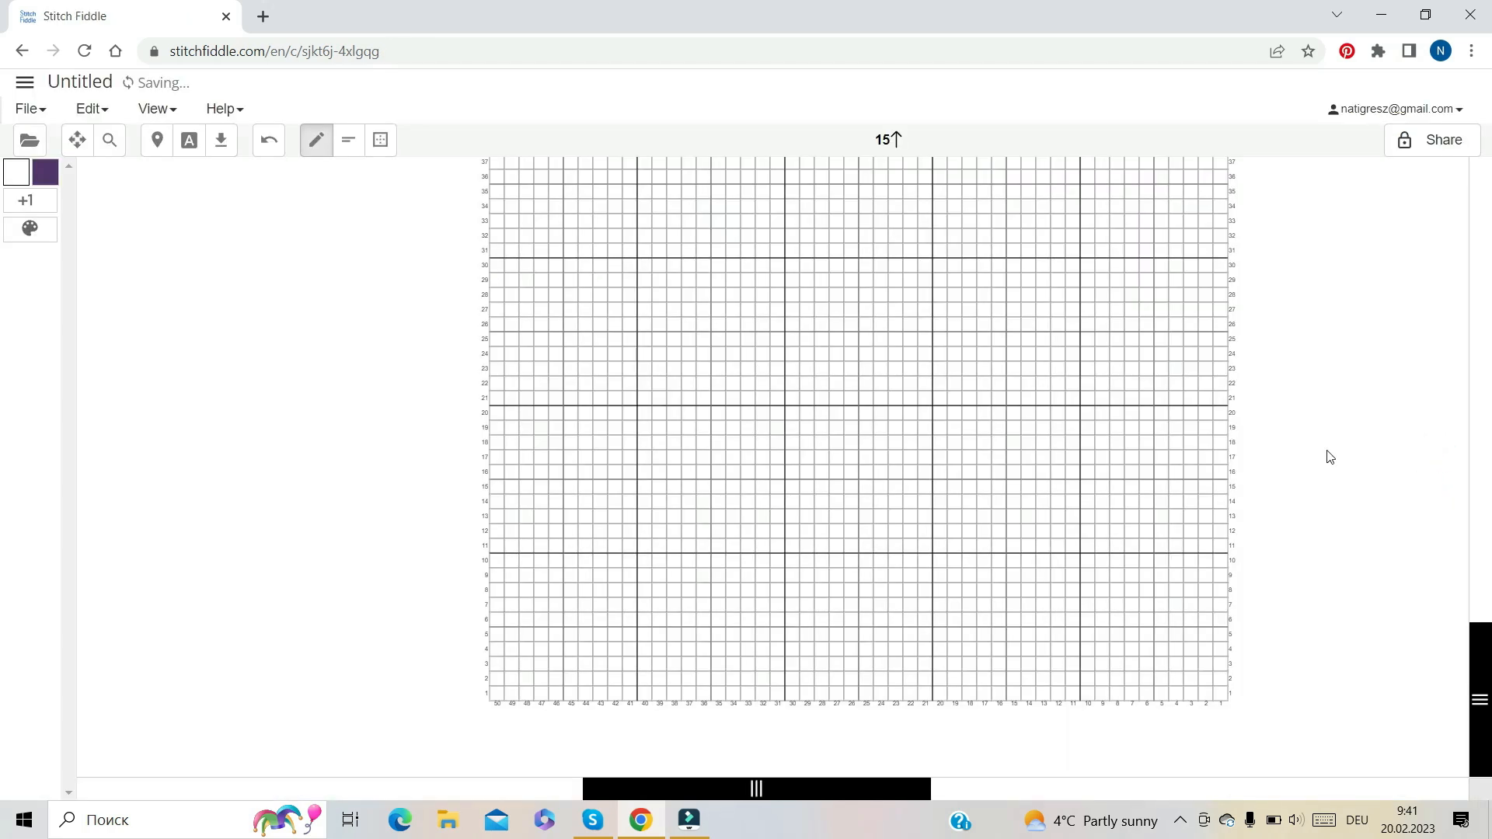
# Paint Deep Violet stripes across columns 1 to 3 on every odd row from 1 to 27
pyautogui.click(44, 171)
pyautogui.moveTo(1192, 696)
pyautogui.mouseDown()
pyautogui.moveTo(1222, 670)
pyautogui.moveTo(1195, 638)
pyautogui.moveTo(1223, 637)
pyautogui.moveTo(1204, 592)
pyautogui.moveTo(1222, 580)
pyautogui.moveTo(1193, 484)
pyautogui.moveTo(1219, 427)
pyautogui.moveTo(1191, 400)
pyautogui.moveTo(1202, 354)
pyautogui.moveTo(1223, 343)
pyautogui.moveTo(1221, 310)
pyautogui.mouseUp()
pyautogui.click(1197, 606)
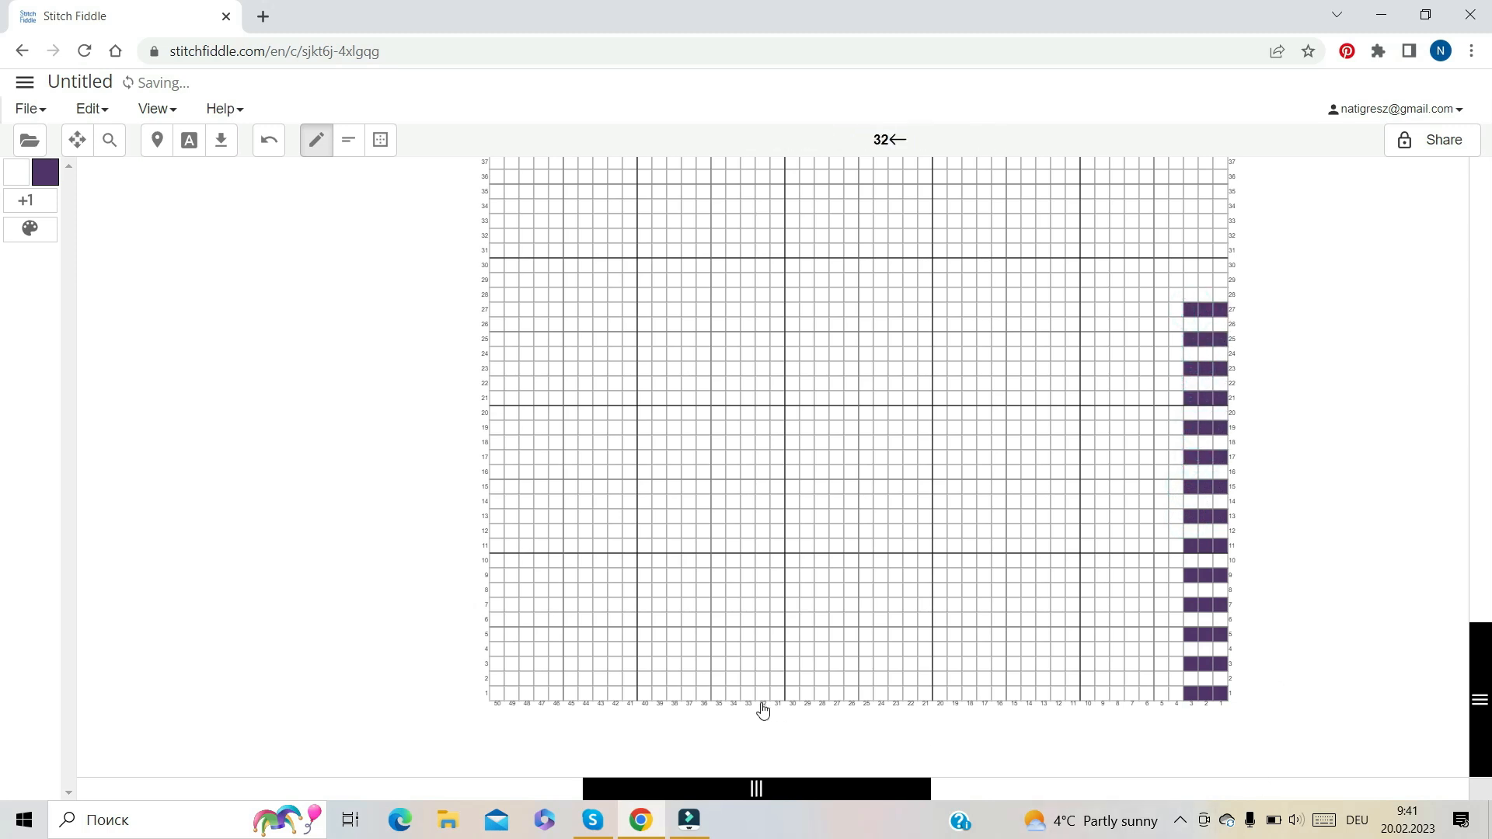
# Paint a stepped inverted triangle in Deep Violet over rows 3 to 10, with its tip at column 43
pyautogui.click(604, 666)
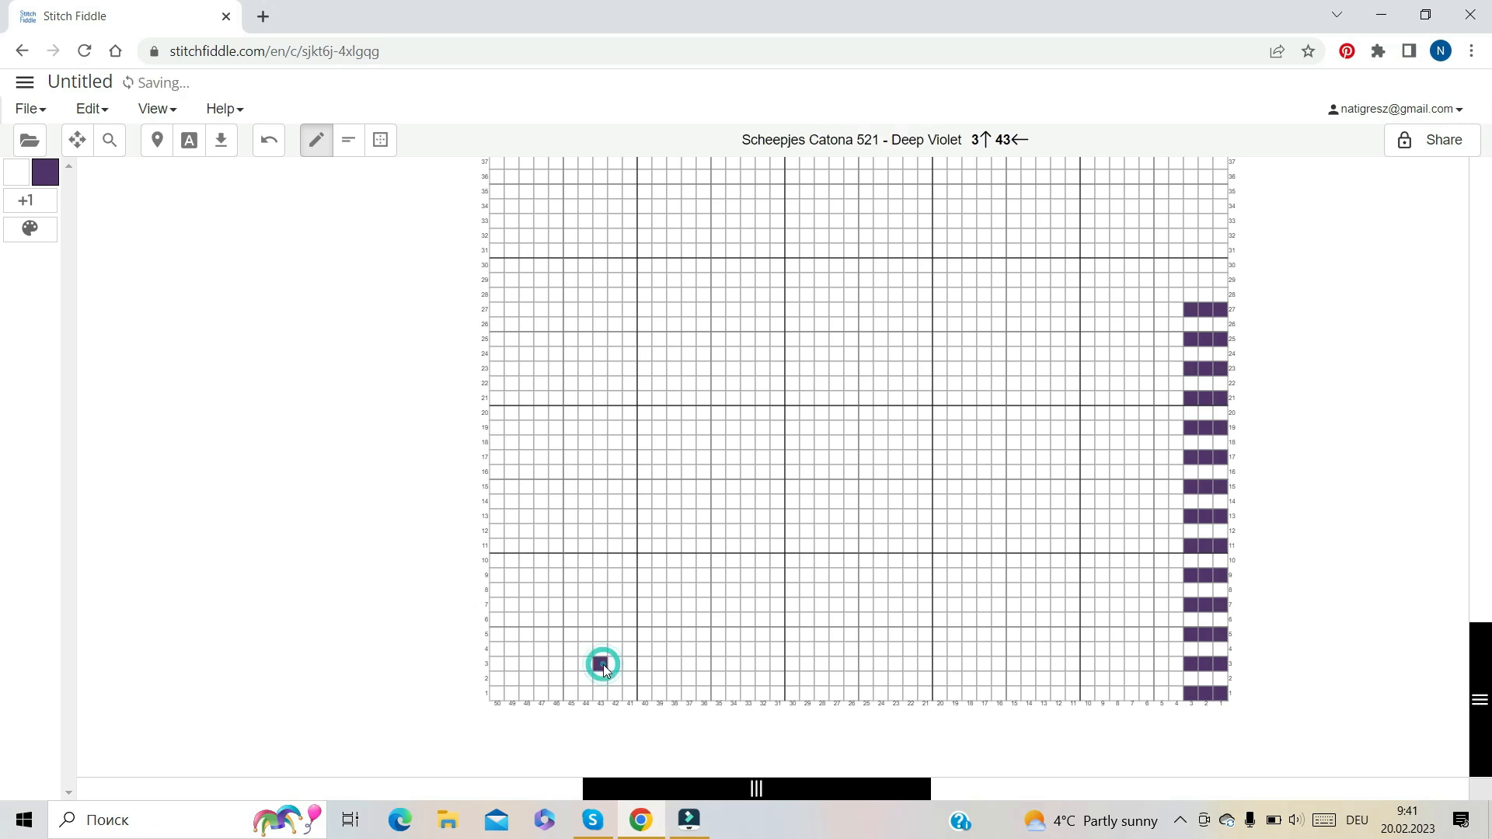
pyautogui.moveTo(585, 653); pyautogui.dragTo(613, 653)
pyautogui.click(588, 640)
pyautogui.moveTo(570, 620); pyautogui.dragTo(630, 626)
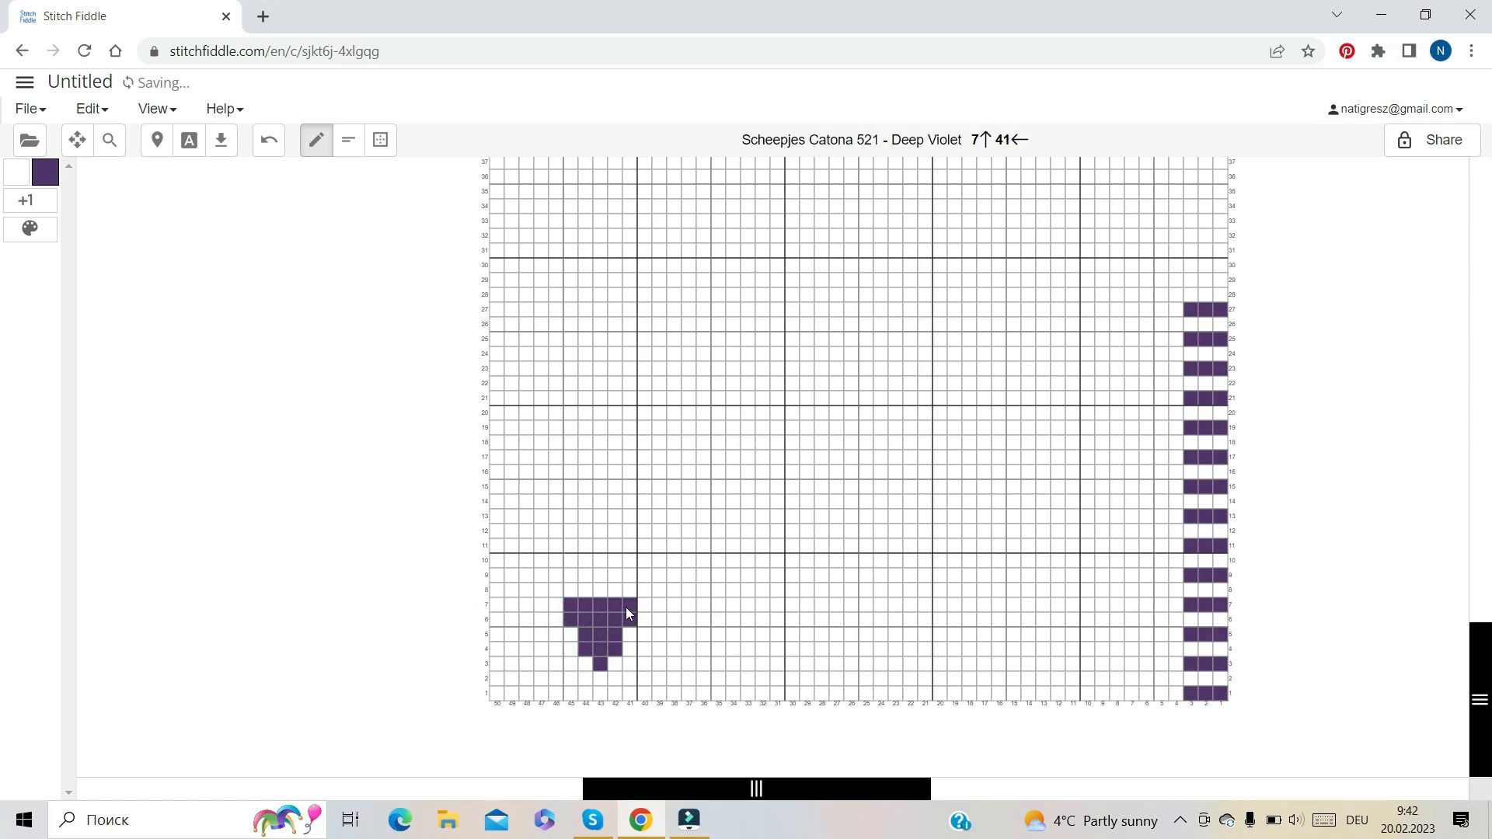
pyautogui.click(644, 621)
pyautogui.moveTo(557, 606)
pyautogui.mouseDown()
pyautogui.moveTo(557, 620)
pyautogui.moveTo(576, 590)
pyautogui.moveTo(672, 599)
pyautogui.mouseUp()
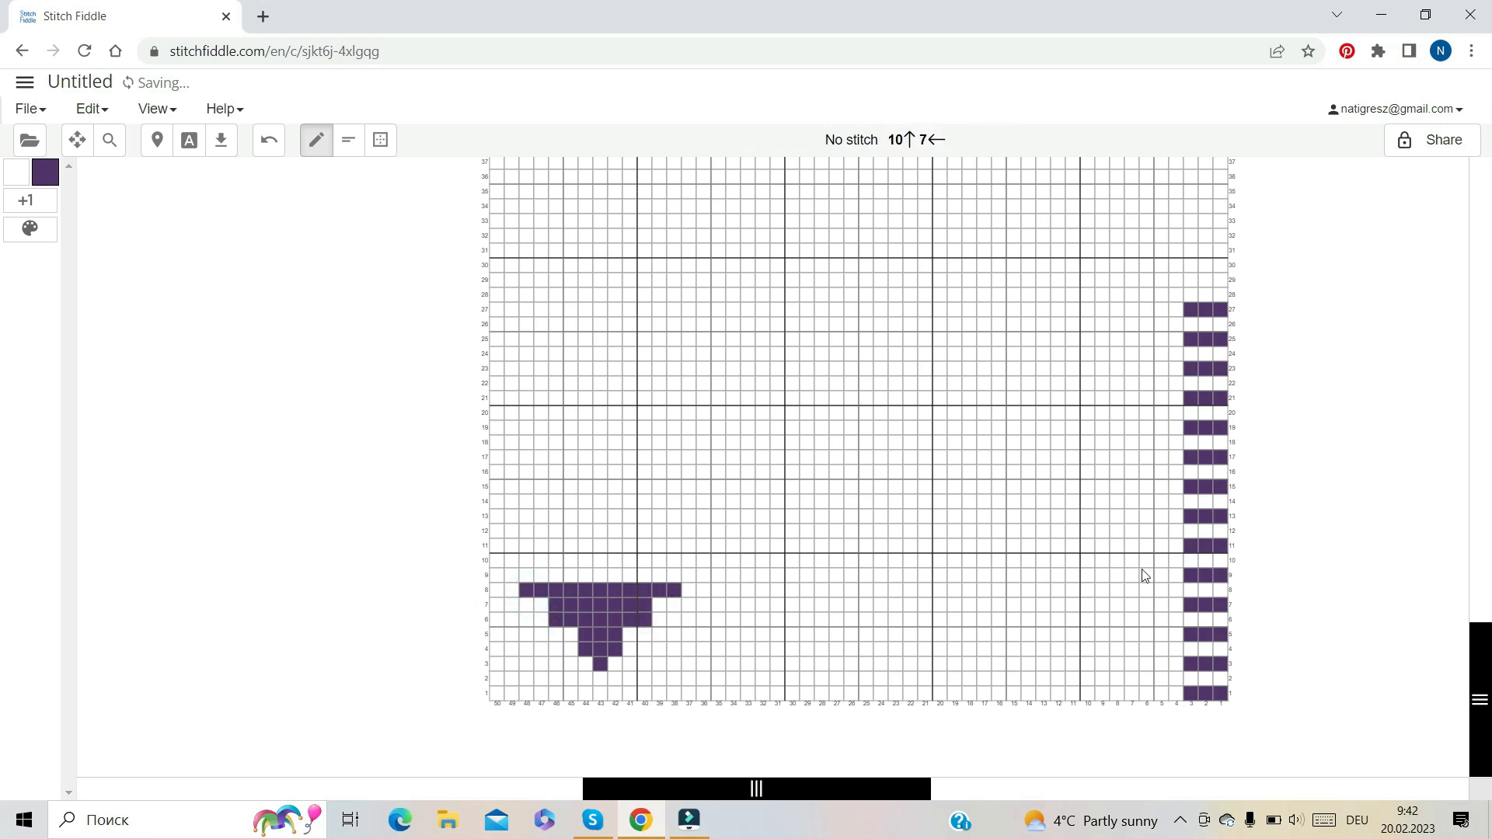
pyautogui.moveTo(530, 581); pyautogui.dragTo(673, 573)
pyautogui.moveTo(496, 560); pyautogui.dragTo(722, 561)
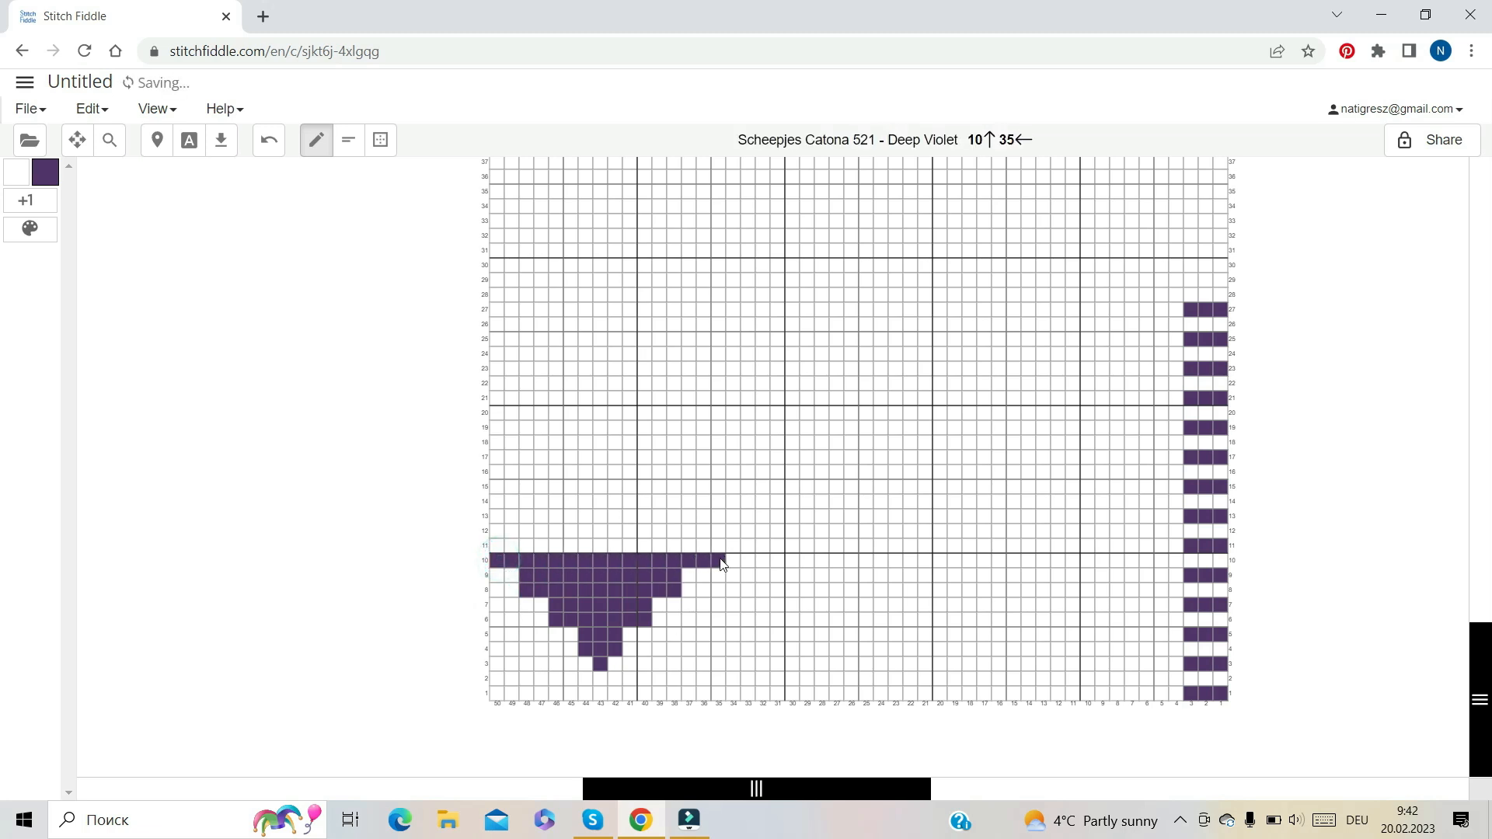
# Clear the extra Deep Violet cell at row 10, column 35, and paint row 11 across columns 36 to 50
pyautogui.click(268, 141)
pyautogui.moveTo(497, 561); pyautogui.dragTo(704, 568)
pyautogui.click(19, 177)
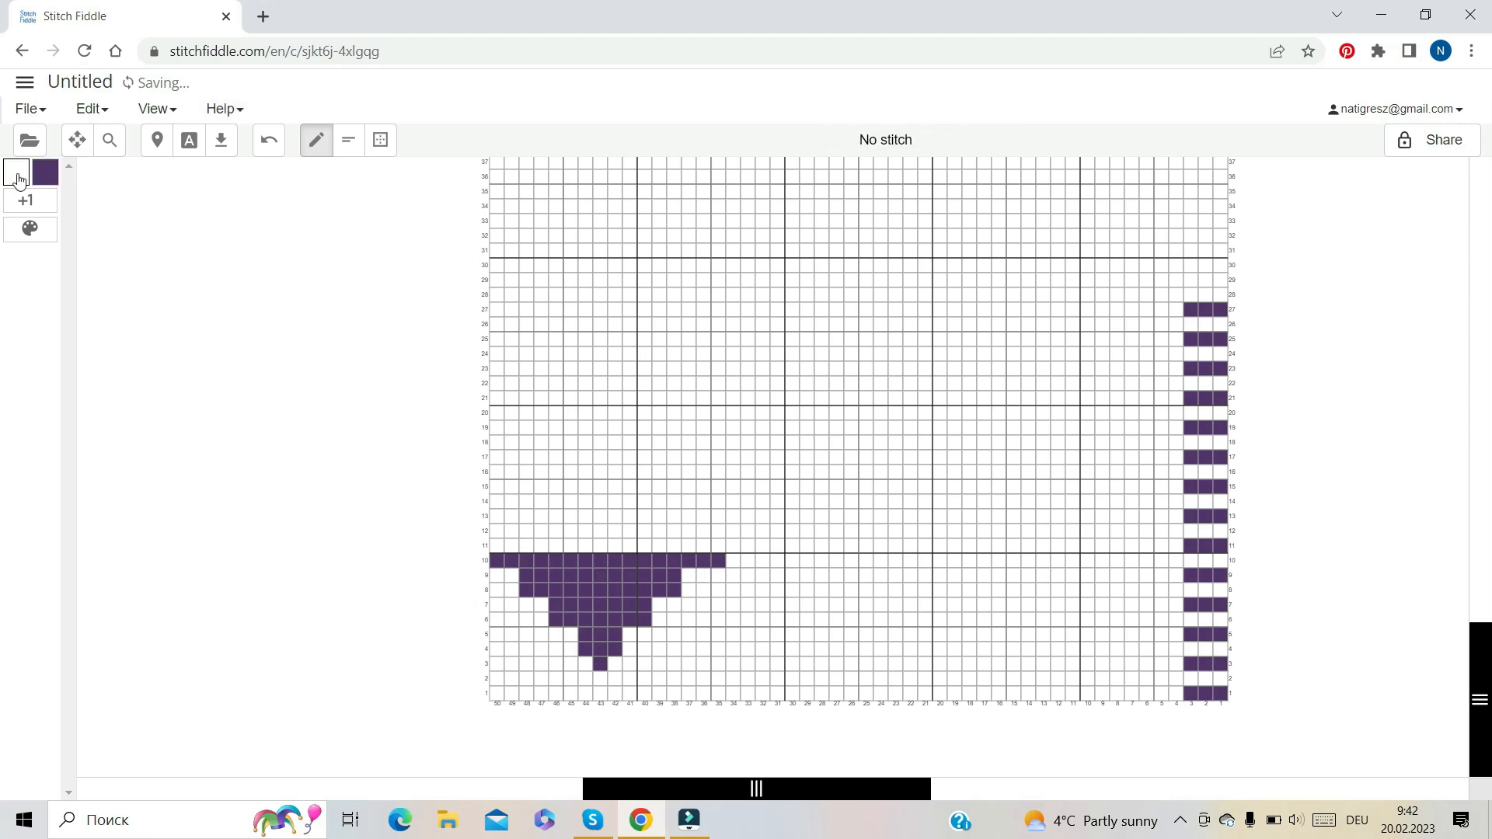
pyautogui.click(722, 561)
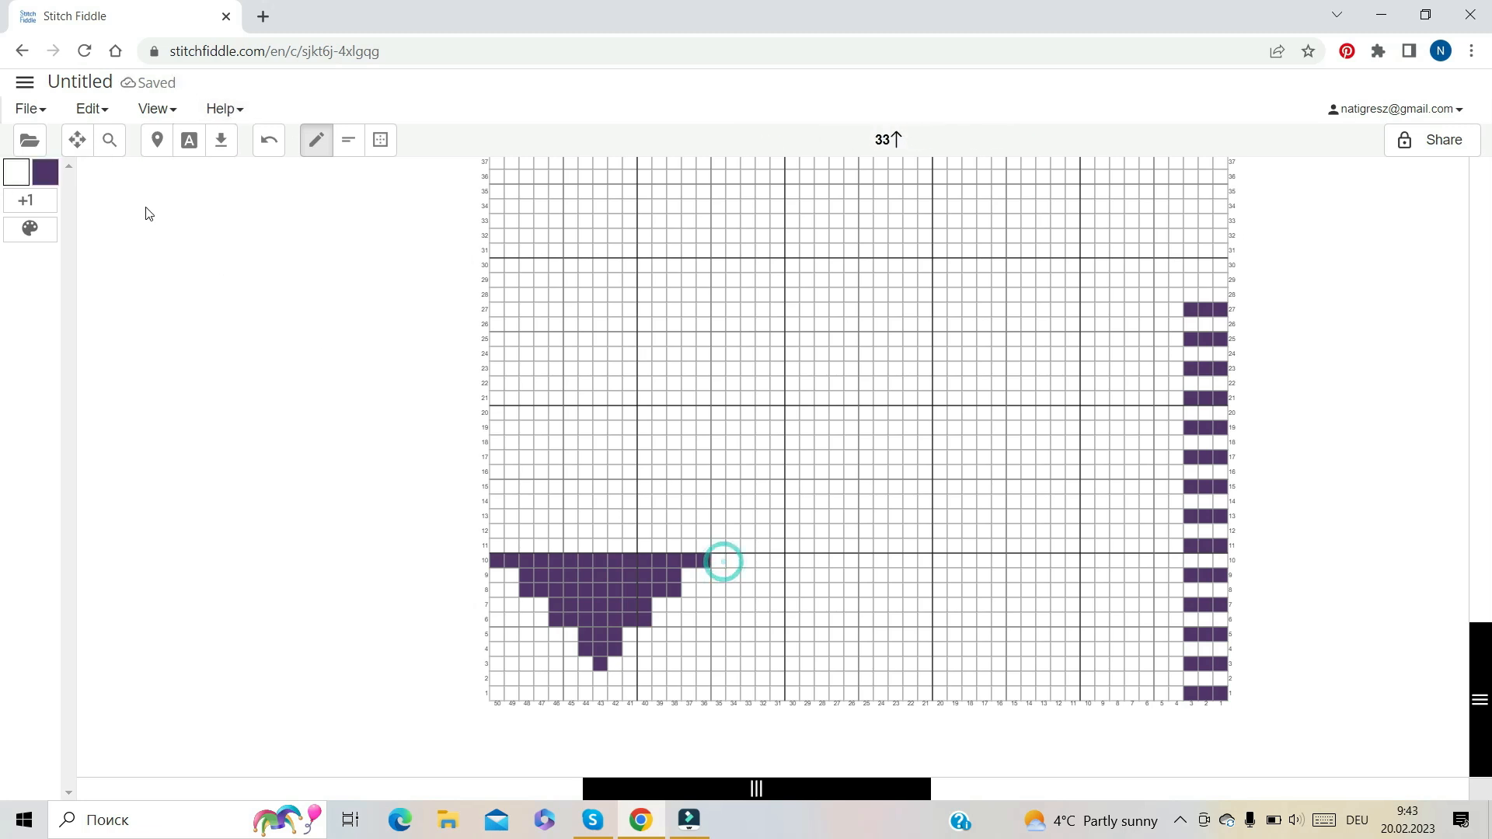
pyautogui.click(45, 171)
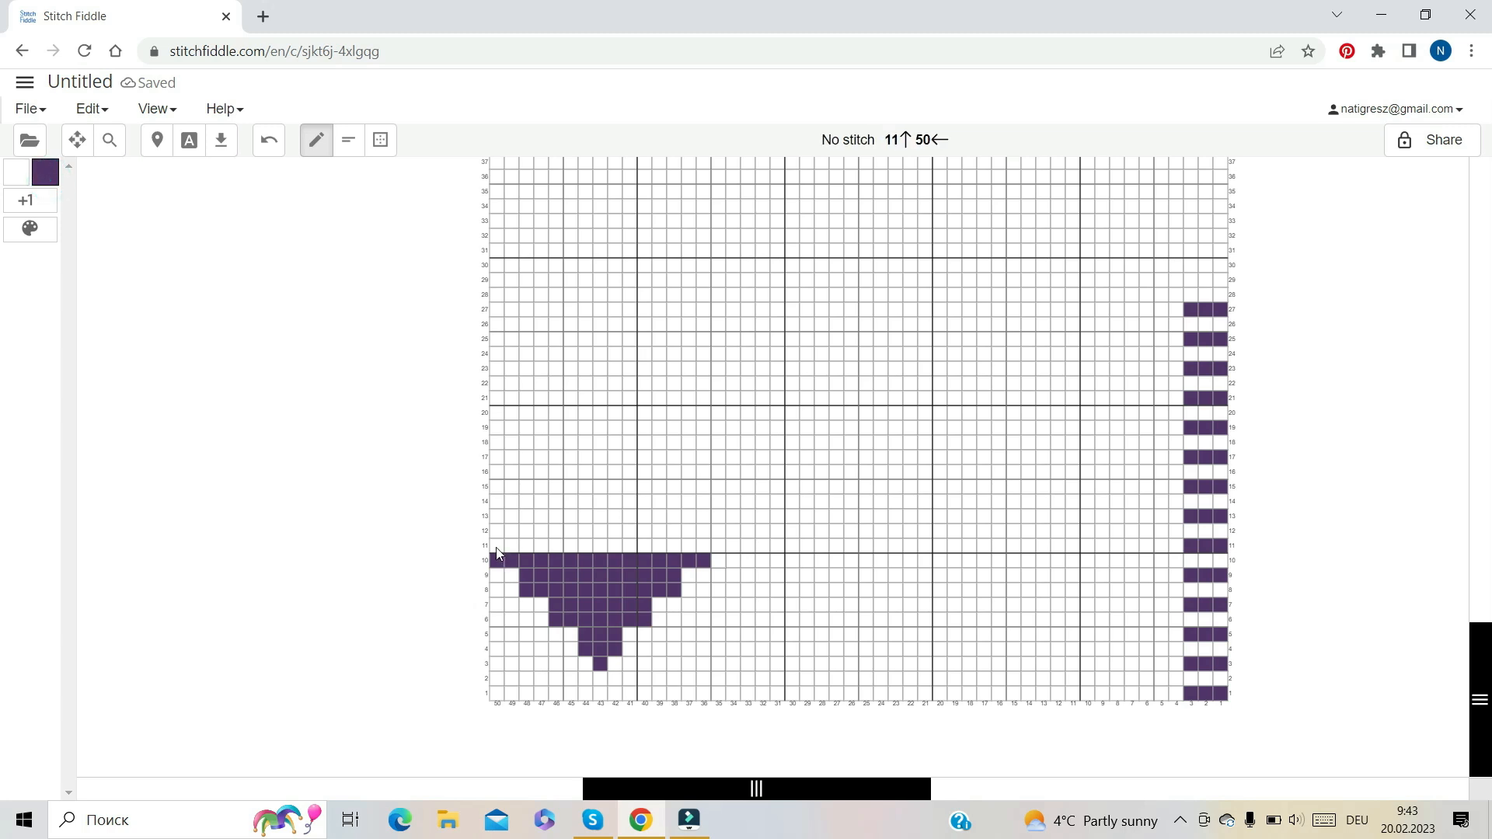
pyautogui.moveTo(497, 549); pyautogui.dragTo(638, 550)
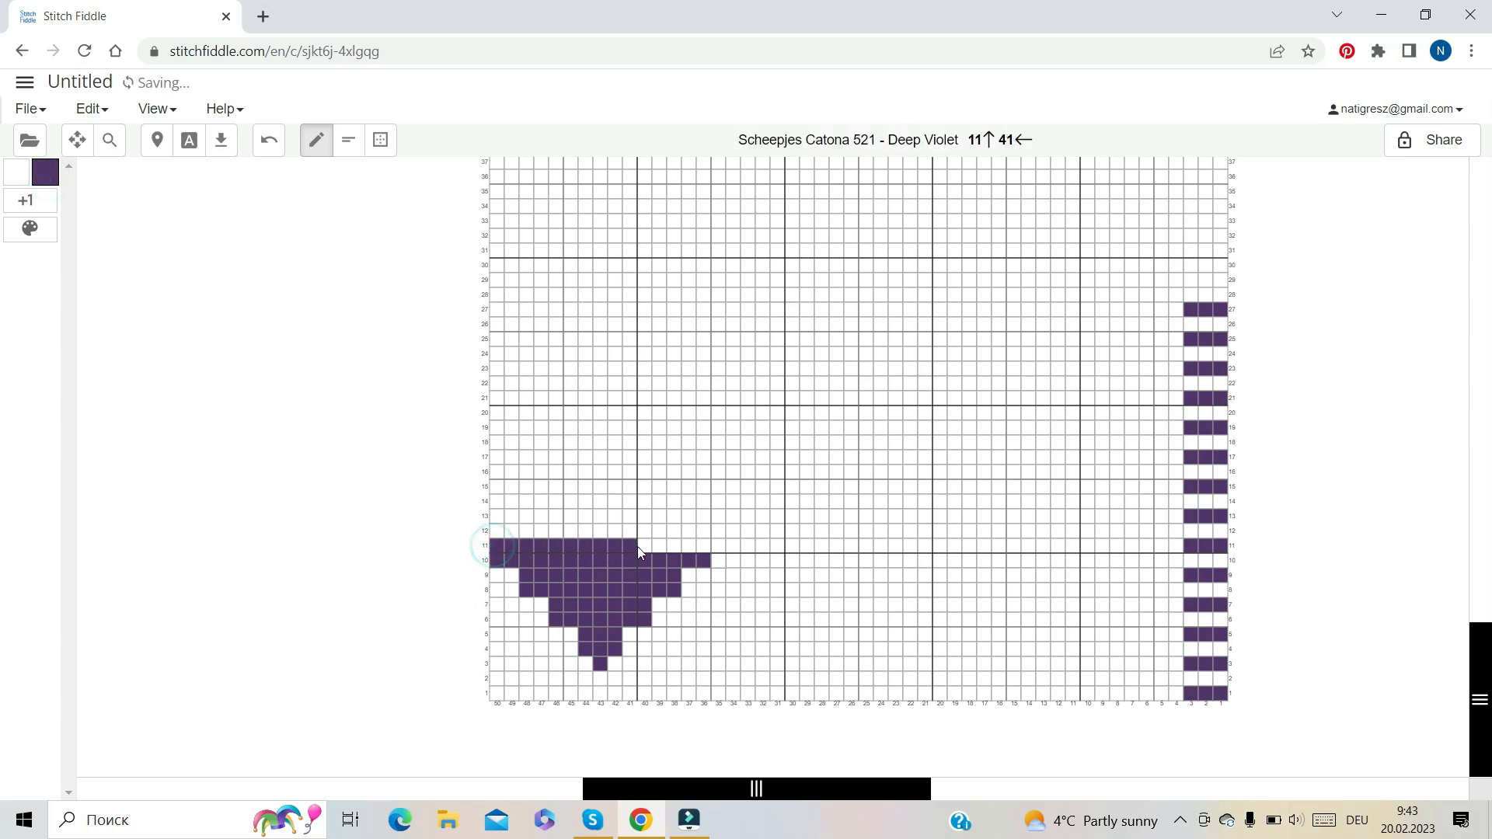
# Add one column and another 10 columns before the chart's leftmost column
pyautogui.click(497, 708)
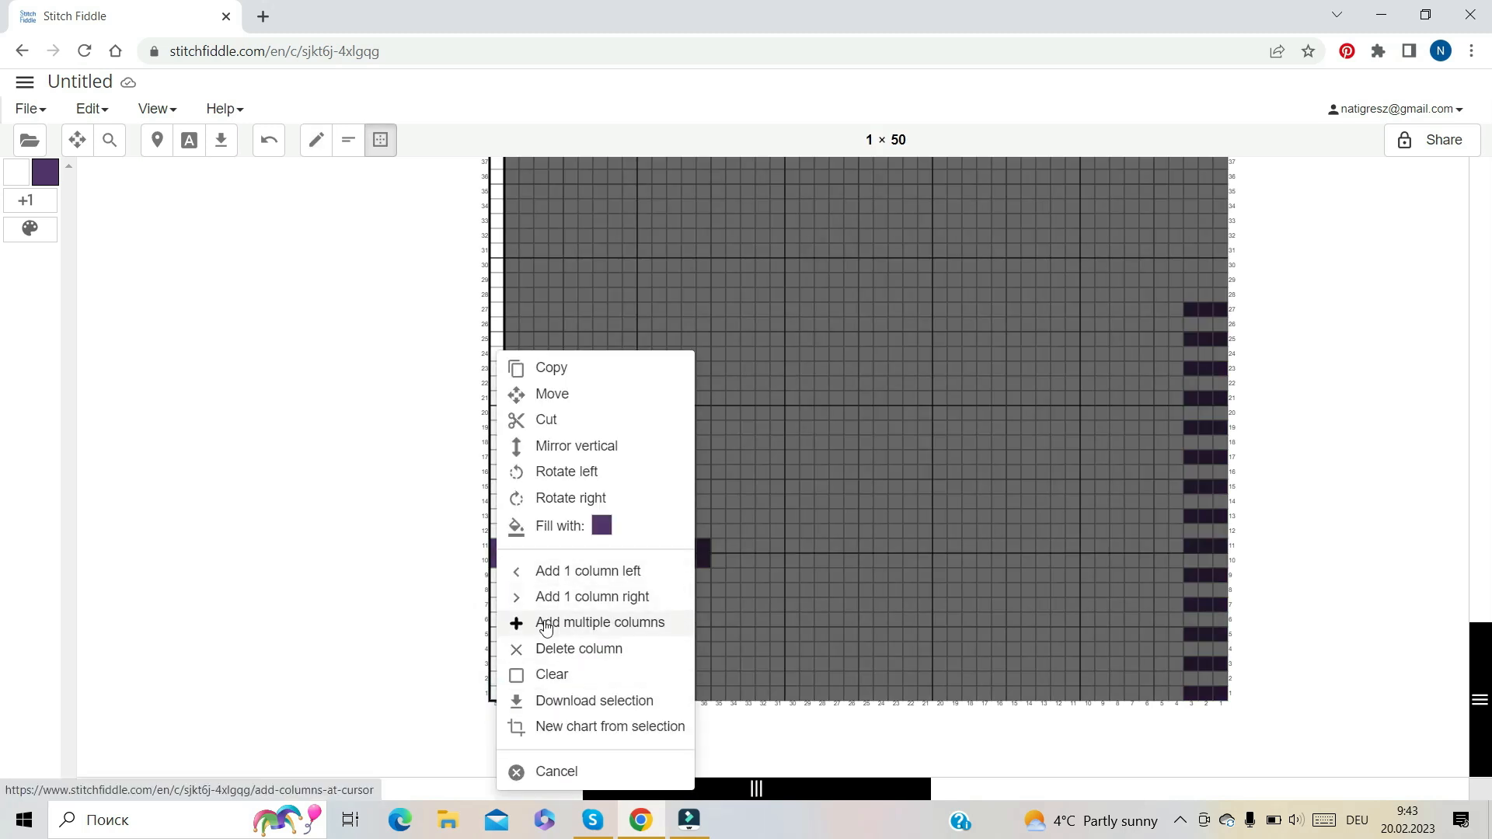
pyautogui.click(551, 572)
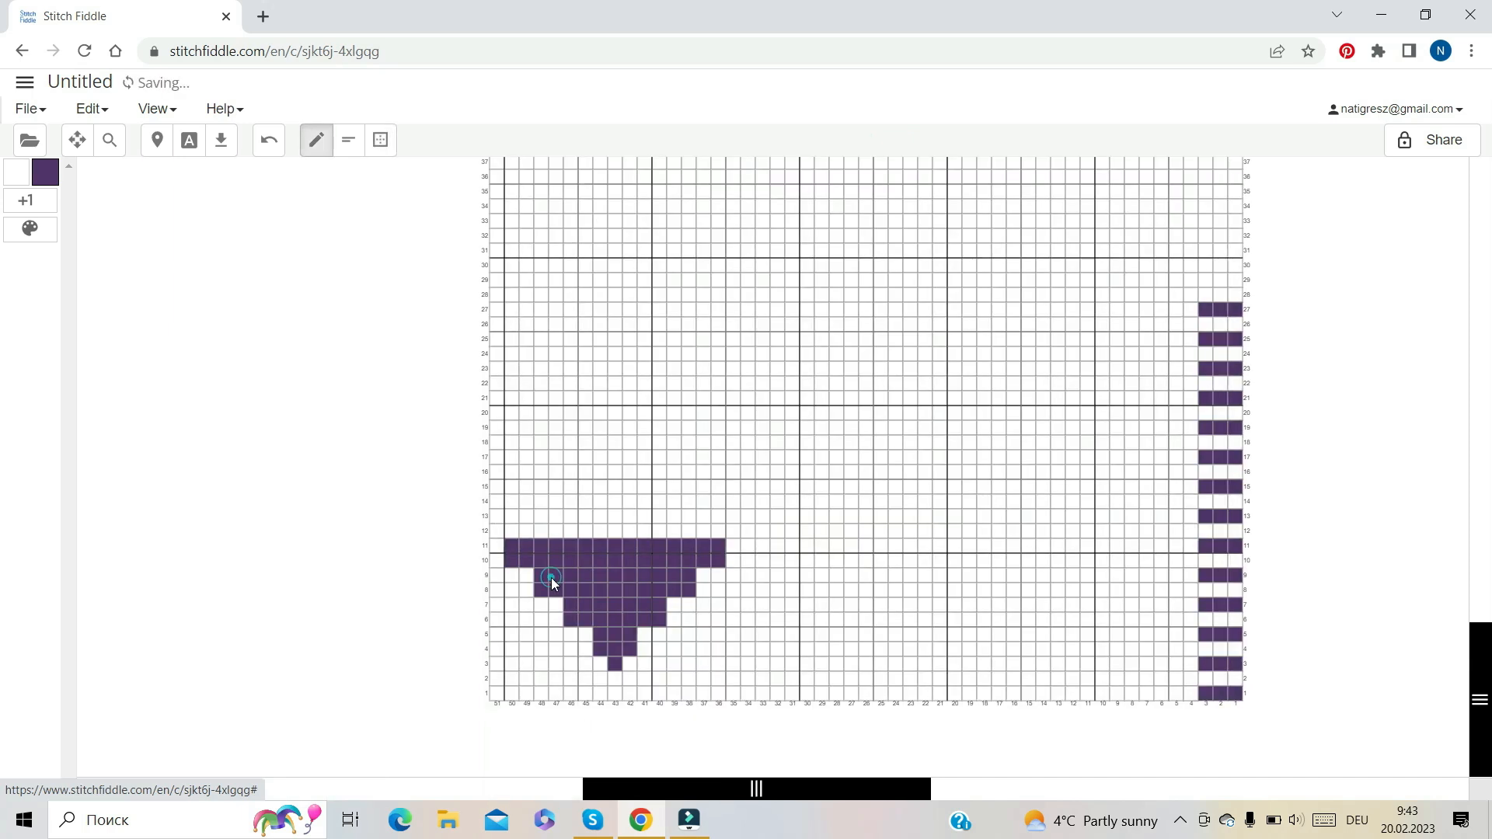
pyautogui.click(497, 708)
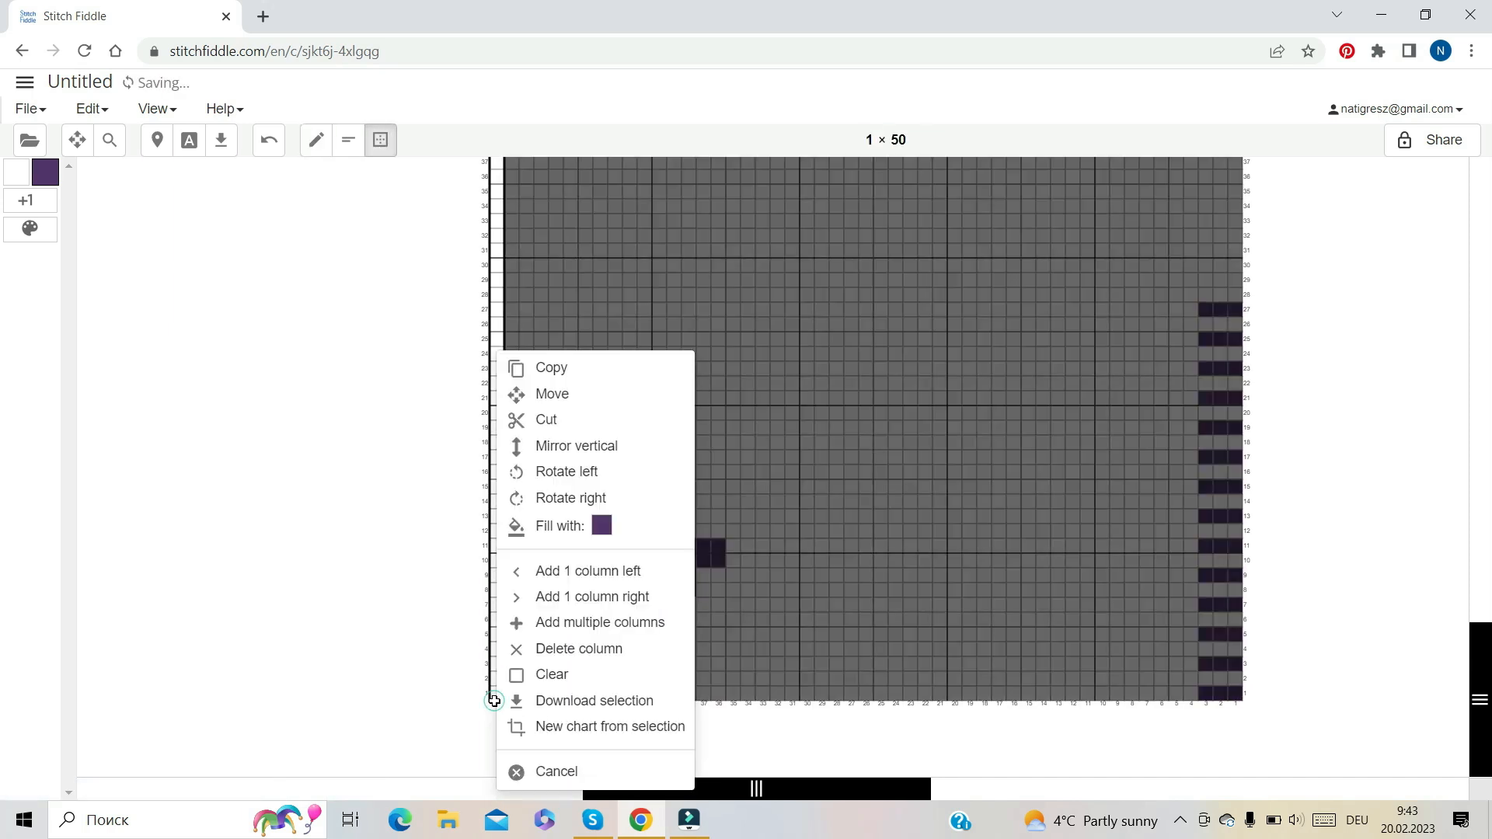
pyautogui.click(569, 623)
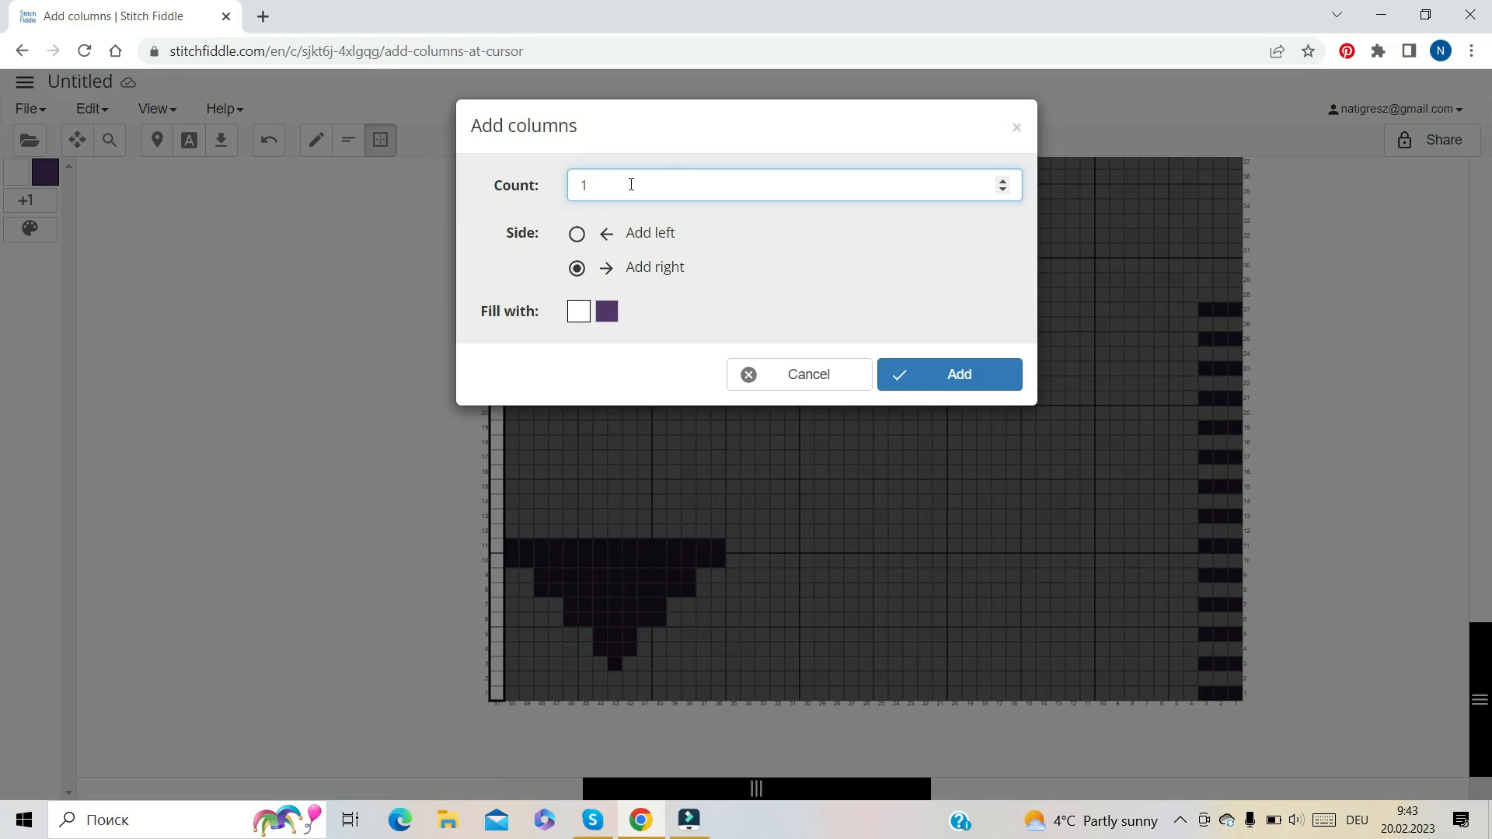
pyautogui.write('0')
pyautogui.click(576, 235)
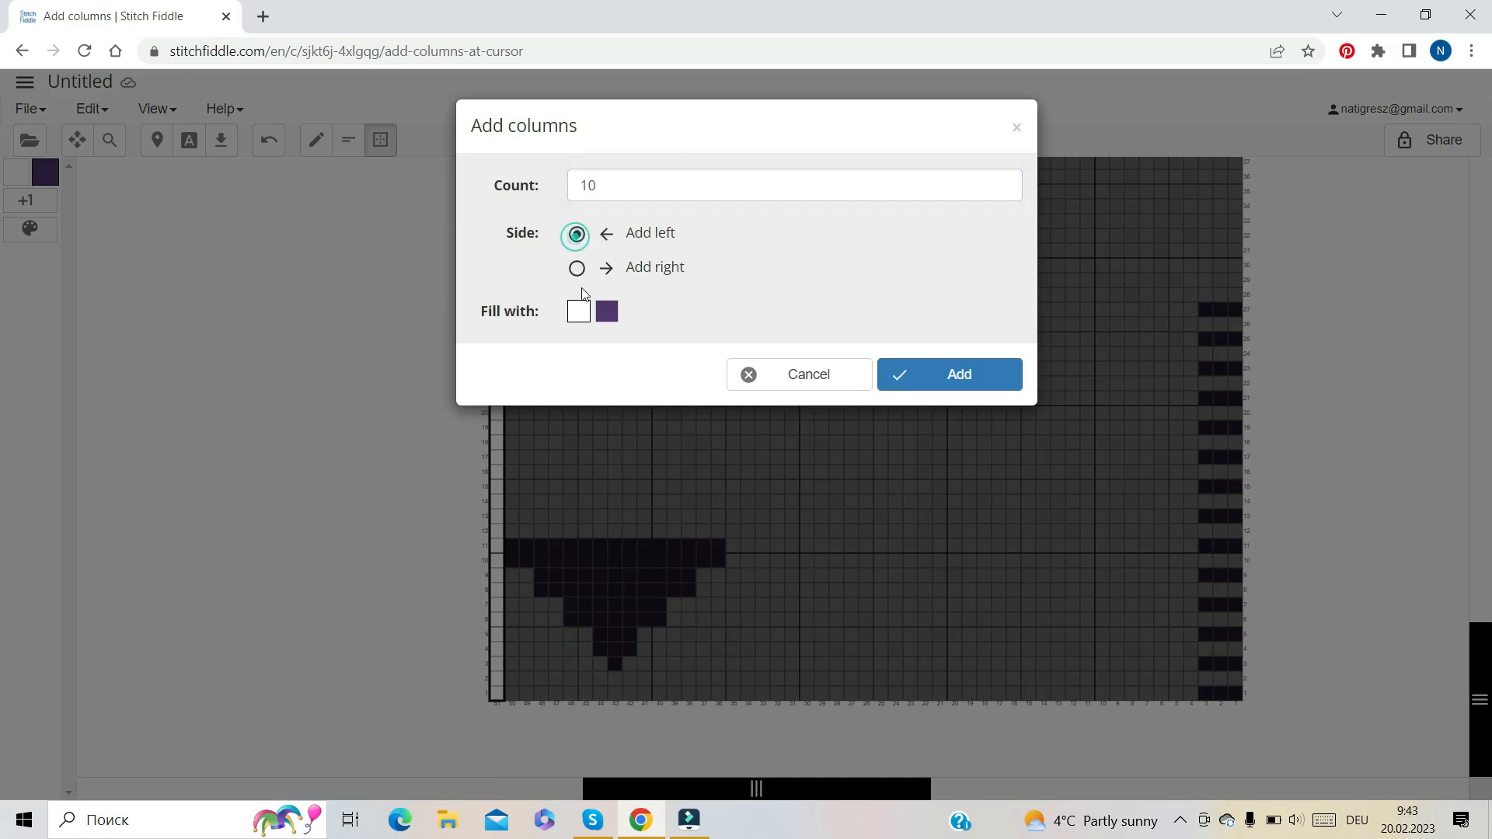
pyautogui.click(908, 377)
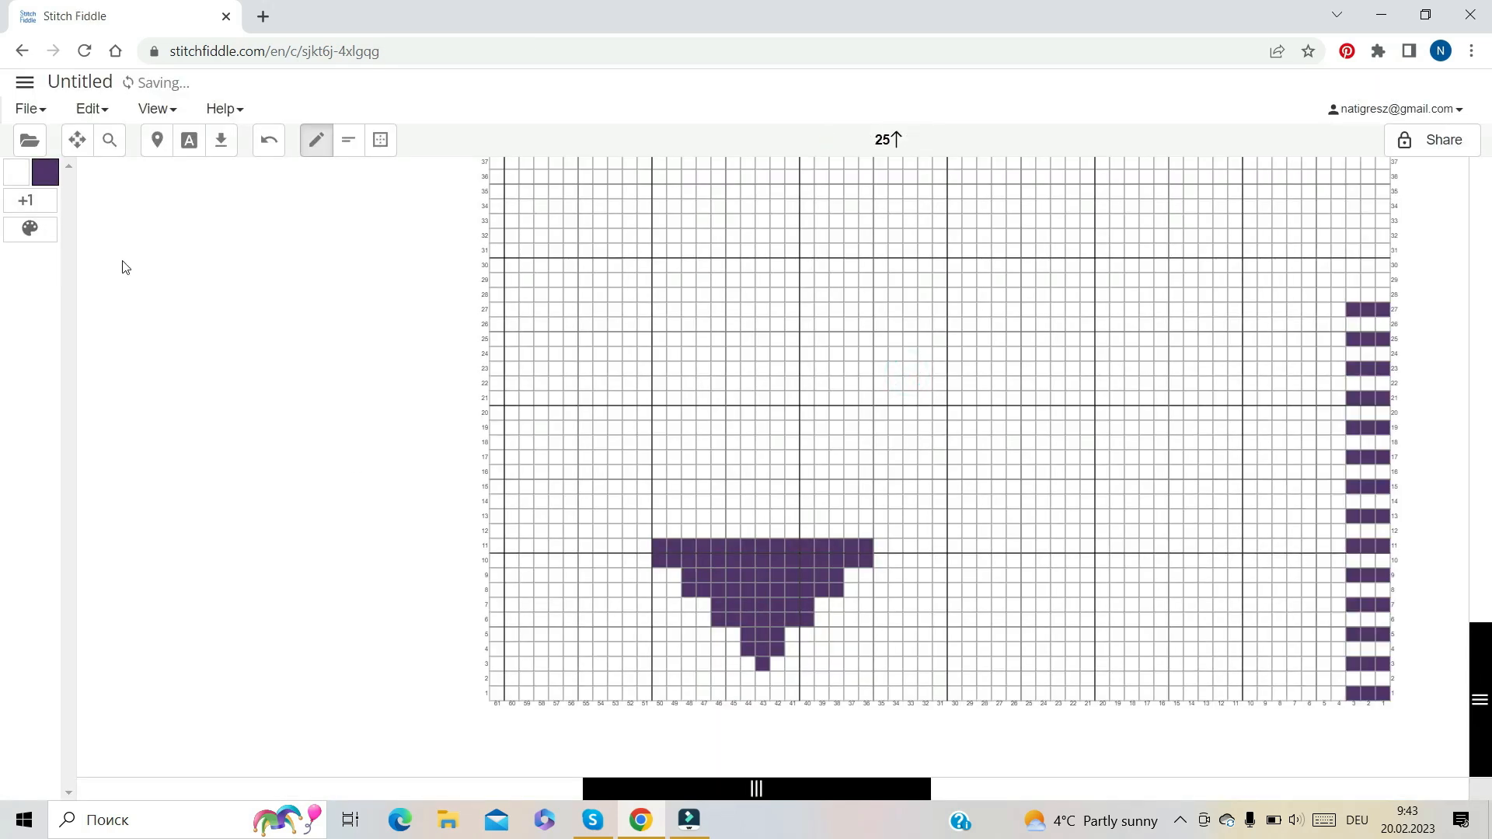
# Paint rows 12 and 13 in Deep Violet across columns 34 to 52
pyautogui.click(40, 174)
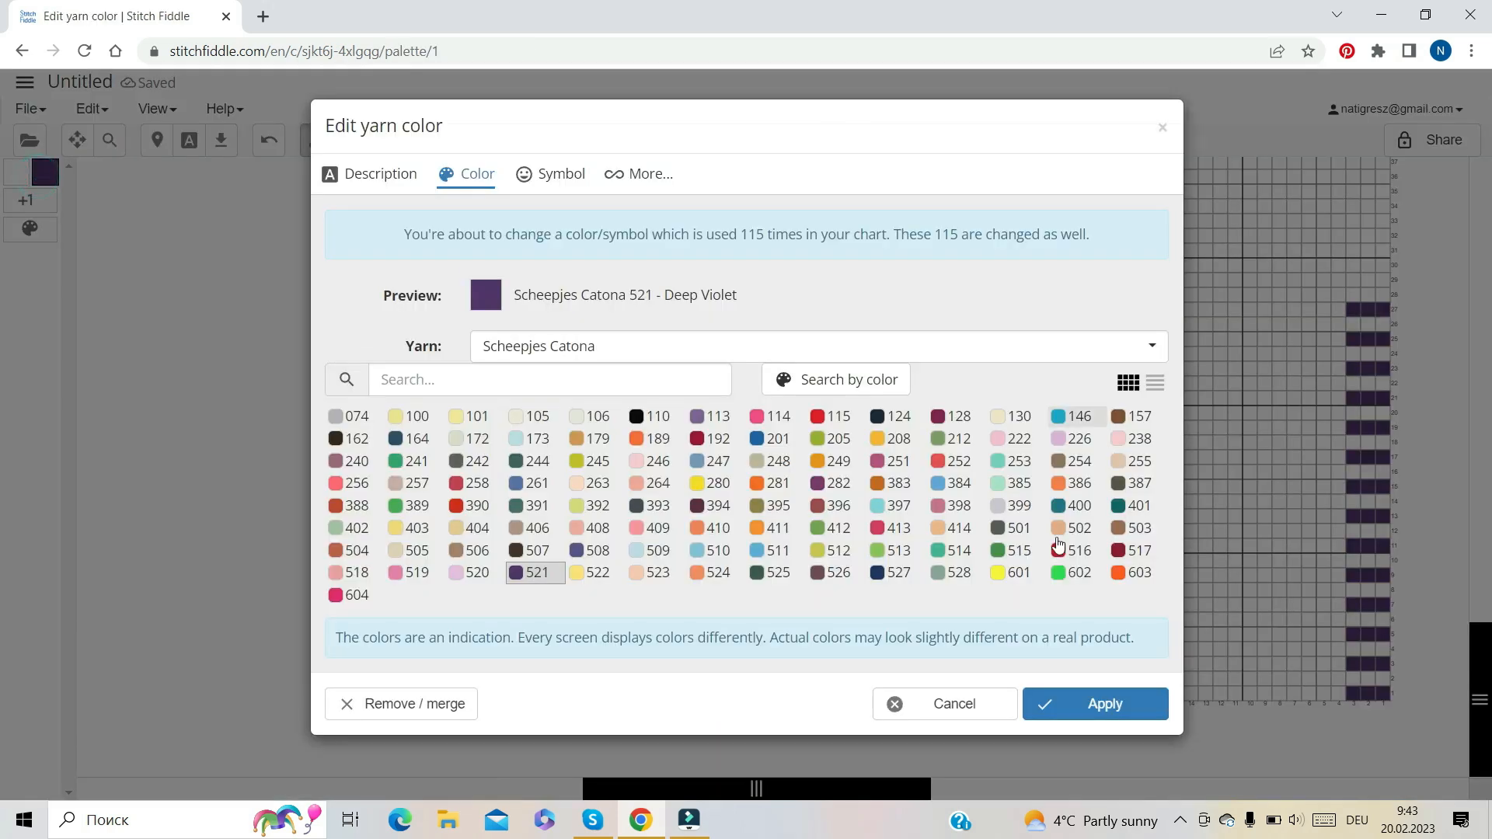
pyautogui.click(1112, 696)
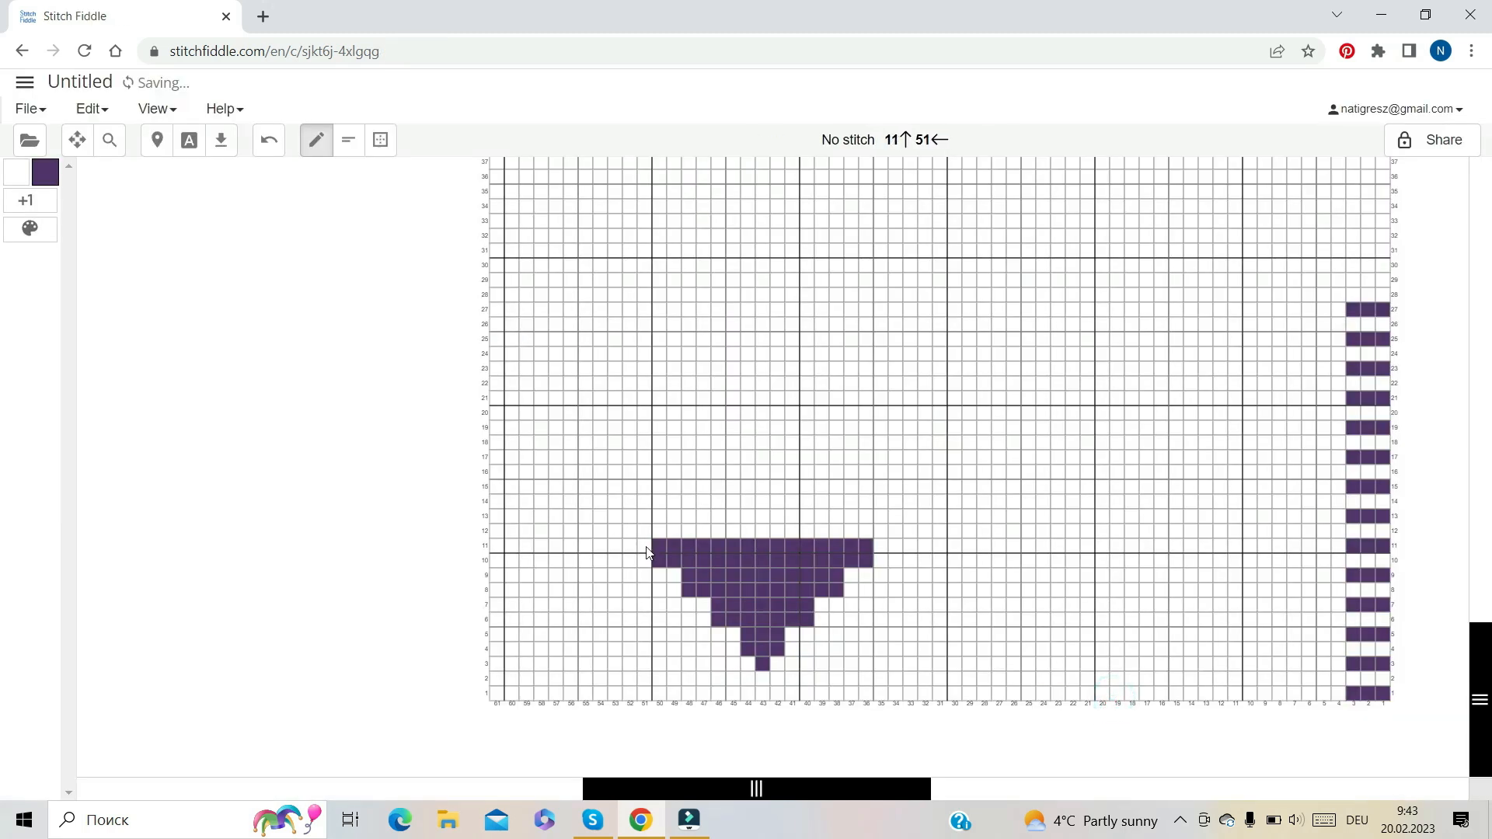
pyautogui.moveTo(629, 531); pyautogui.dragTo(897, 534)
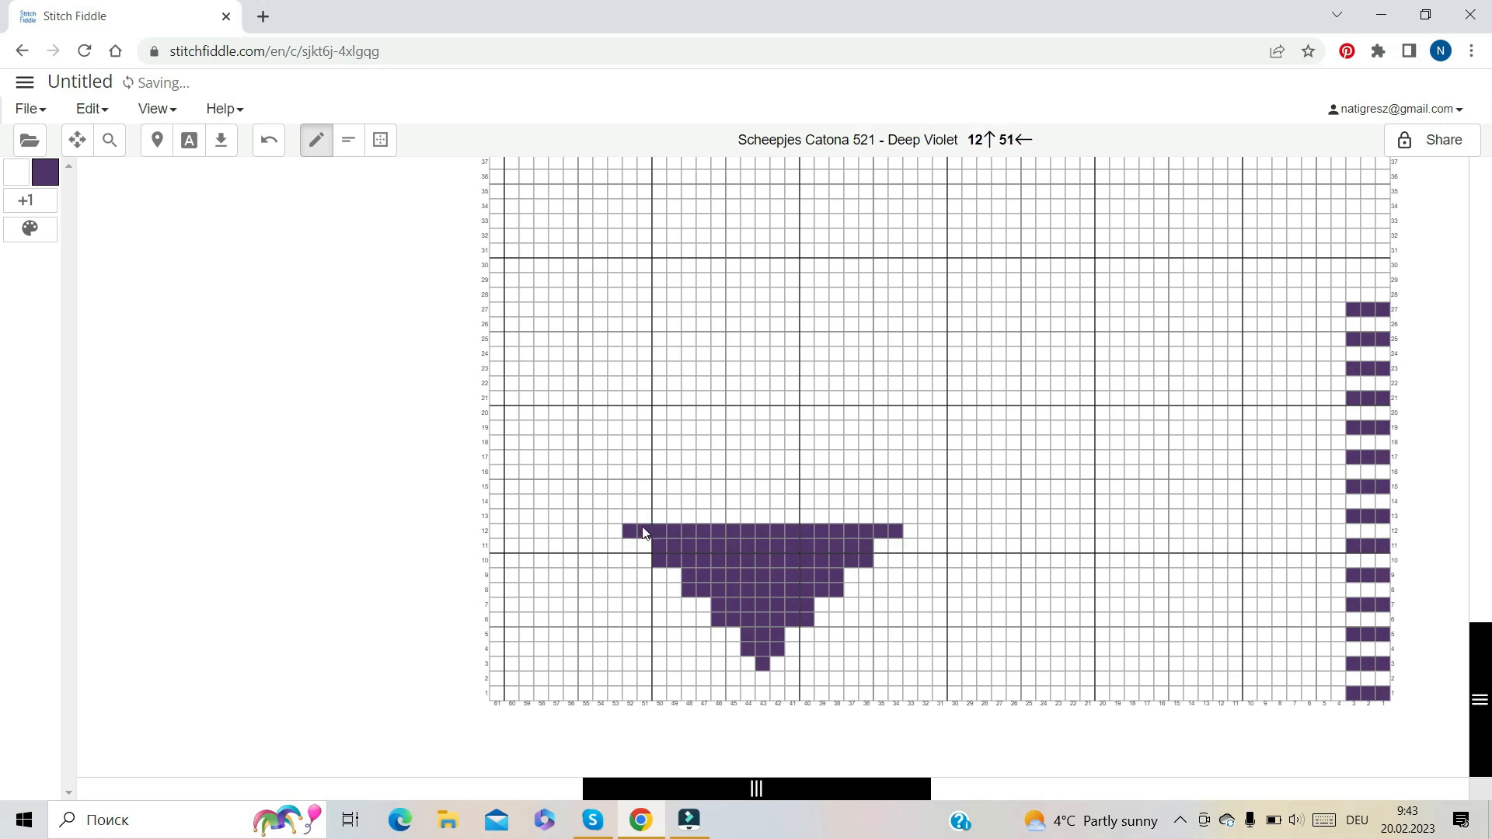
pyautogui.moveTo(631, 519); pyautogui.dragTo(729, 520)
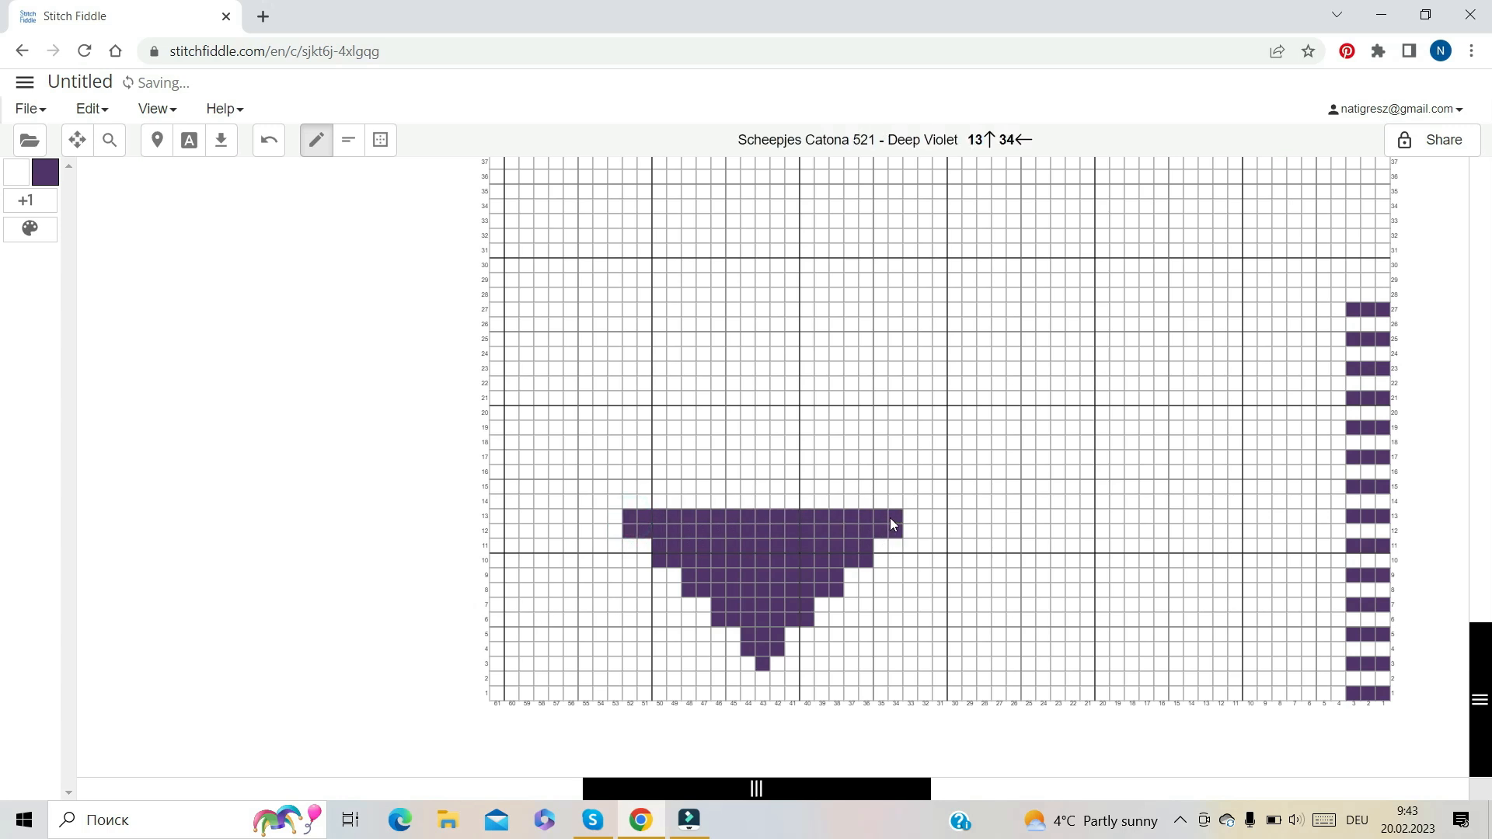
pyautogui.click(1404, 518)
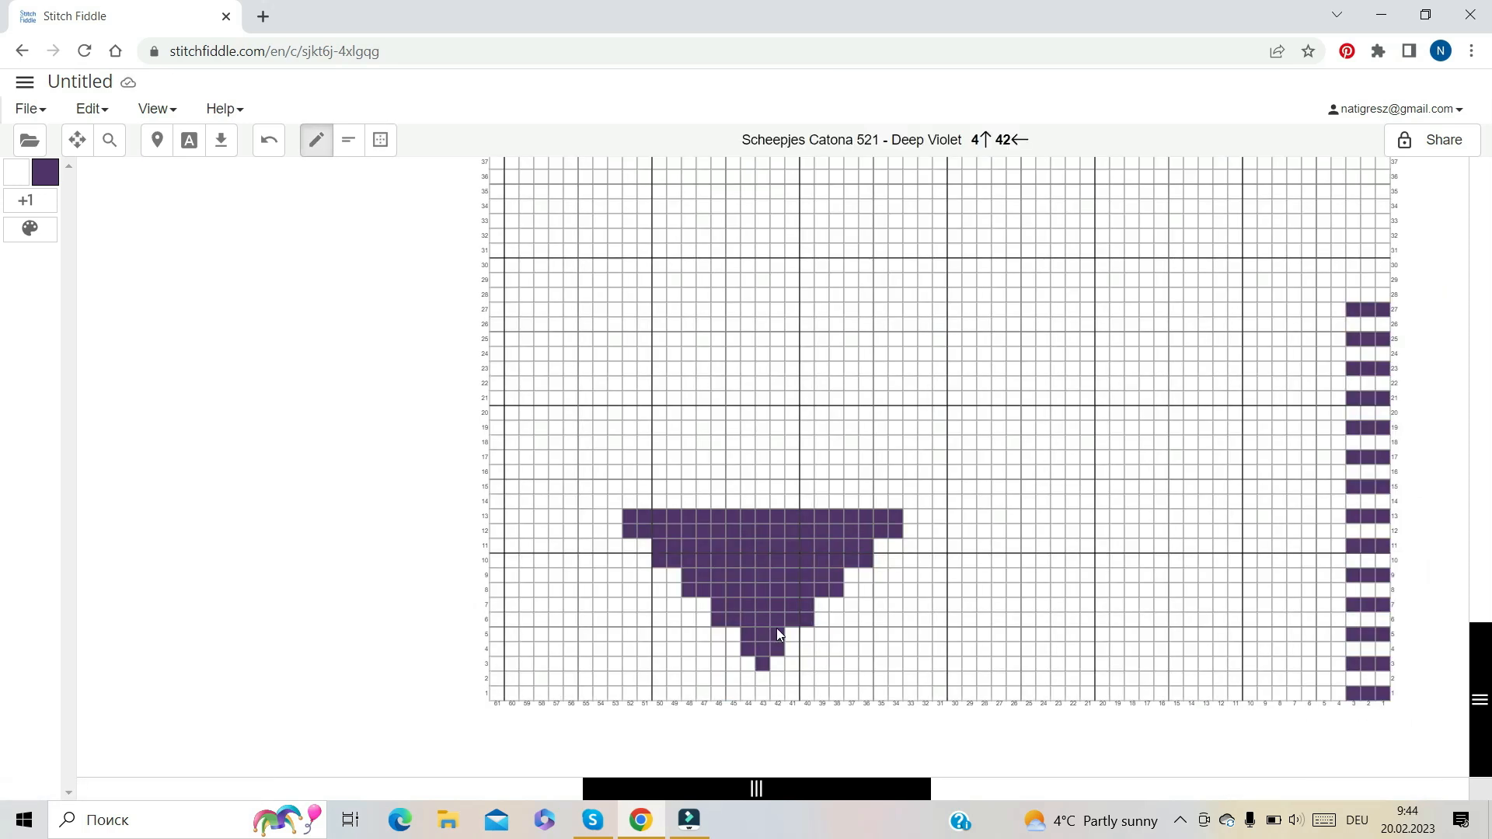
# Paint rows 14 and 15 from column 54 to 32 with a gap at column 43, continuing a stepped diagonal band up to row 25, columns 22 to 32
pyautogui.moveTo(776, 501)
pyautogui.mouseDown()
pyautogui.moveTo(910, 506)
pyautogui.moveTo(825, 490)
pyautogui.moveTo(918, 492)
pyautogui.moveTo(600, 500)
pyautogui.mouseUp()
pyautogui.moveTo(601, 485); pyautogui.dragTo(954, 471)
pyautogui.moveTo(816, 455); pyautogui.dragTo(900, 456)
pyautogui.moveTo(809, 456); pyautogui.dragTo(984, 443)
pyautogui.moveTo(843, 424)
pyautogui.mouseDown()
pyautogui.moveTo(977, 427)
pyautogui.moveTo(958, 419)
pyautogui.moveTo(1004, 419)
pyautogui.moveTo(982, 402)
pyautogui.moveTo(1008, 403)
pyautogui.moveTo(891, 385)
pyautogui.moveTo(1044, 383)
pyautogui.mouseUp()
pyautogui.moveTo(901, 370)
pyautogui.mouseDown()
pyautogui.moveTo(1041, 369)
pyautogui.moveTo(925, 354)
pyautogui.mouseUp()
pyautogui.click(1067, 342)
pyautogui.moveTo(1043, 339); pyautogui.dragTo(925, 339)
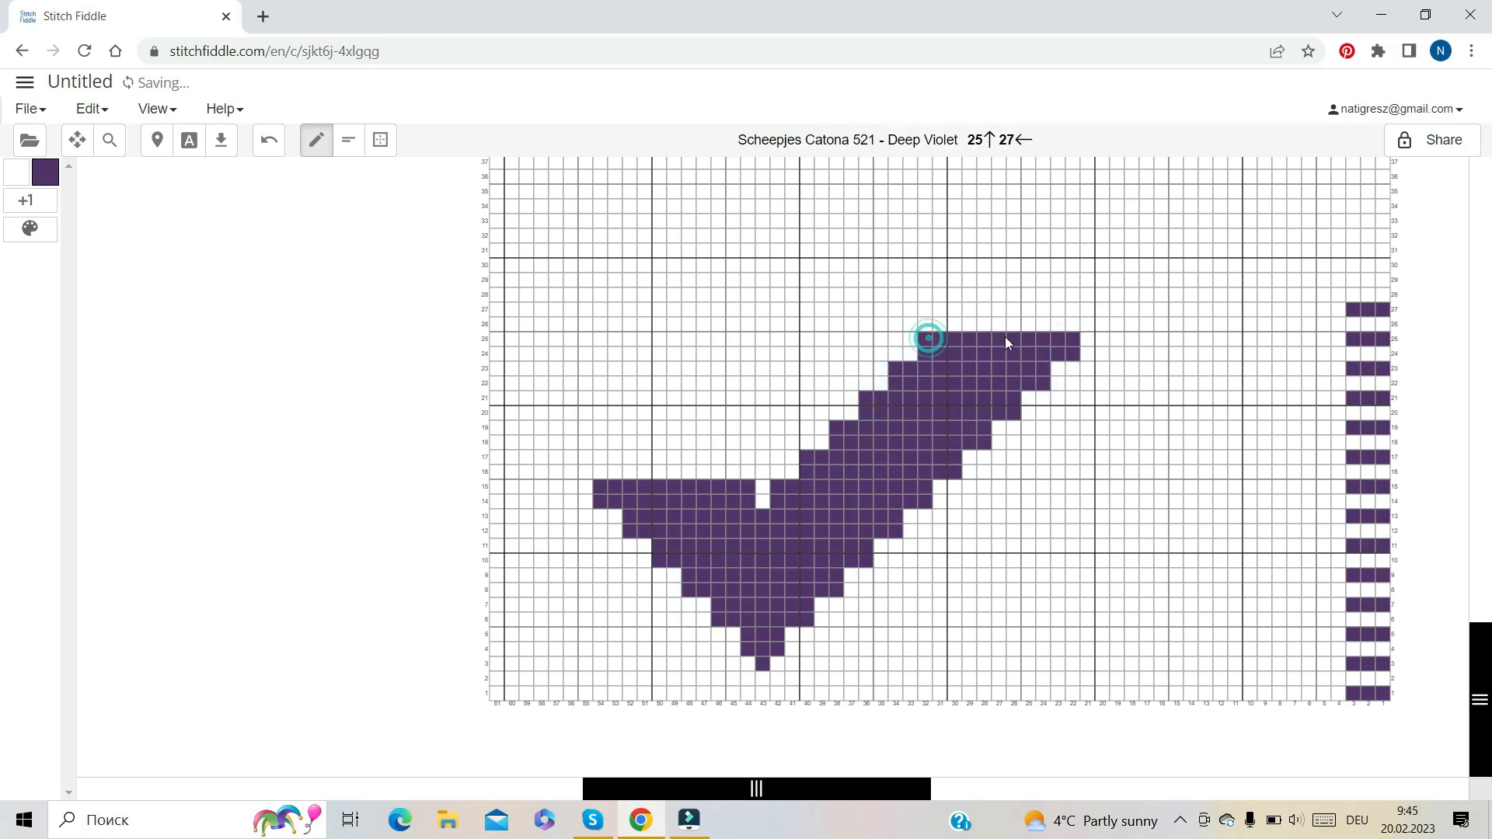
# Add Scheepjes Catona 521 - Deep Violet with a downward-pointing triangle symbol and paint it over row 25, columns 22 to 32
pyautogui.click(28, 201)
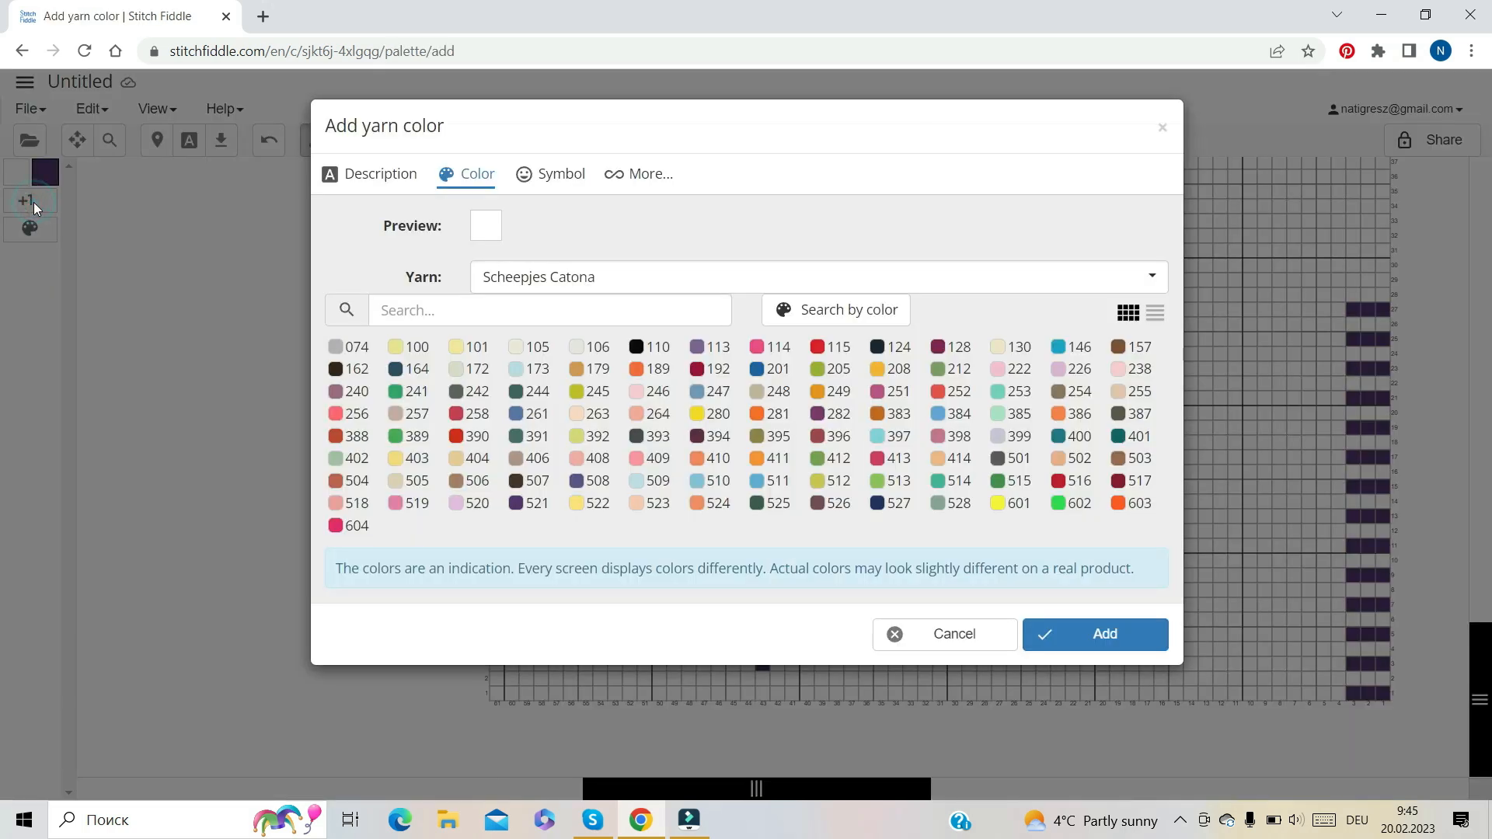
pyautogui.click(516, 511)
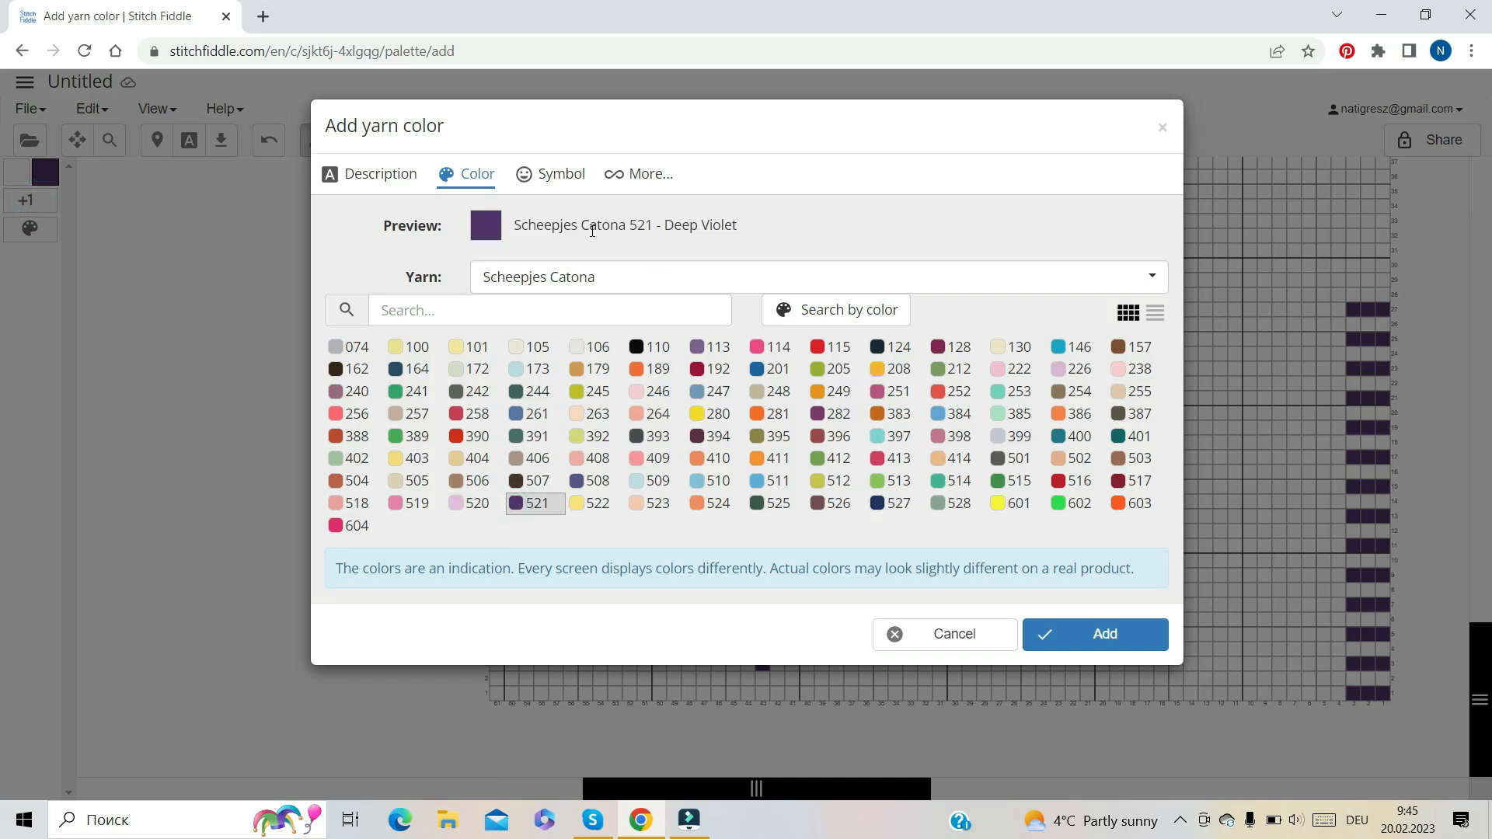
pyautogui.click(565, 179)
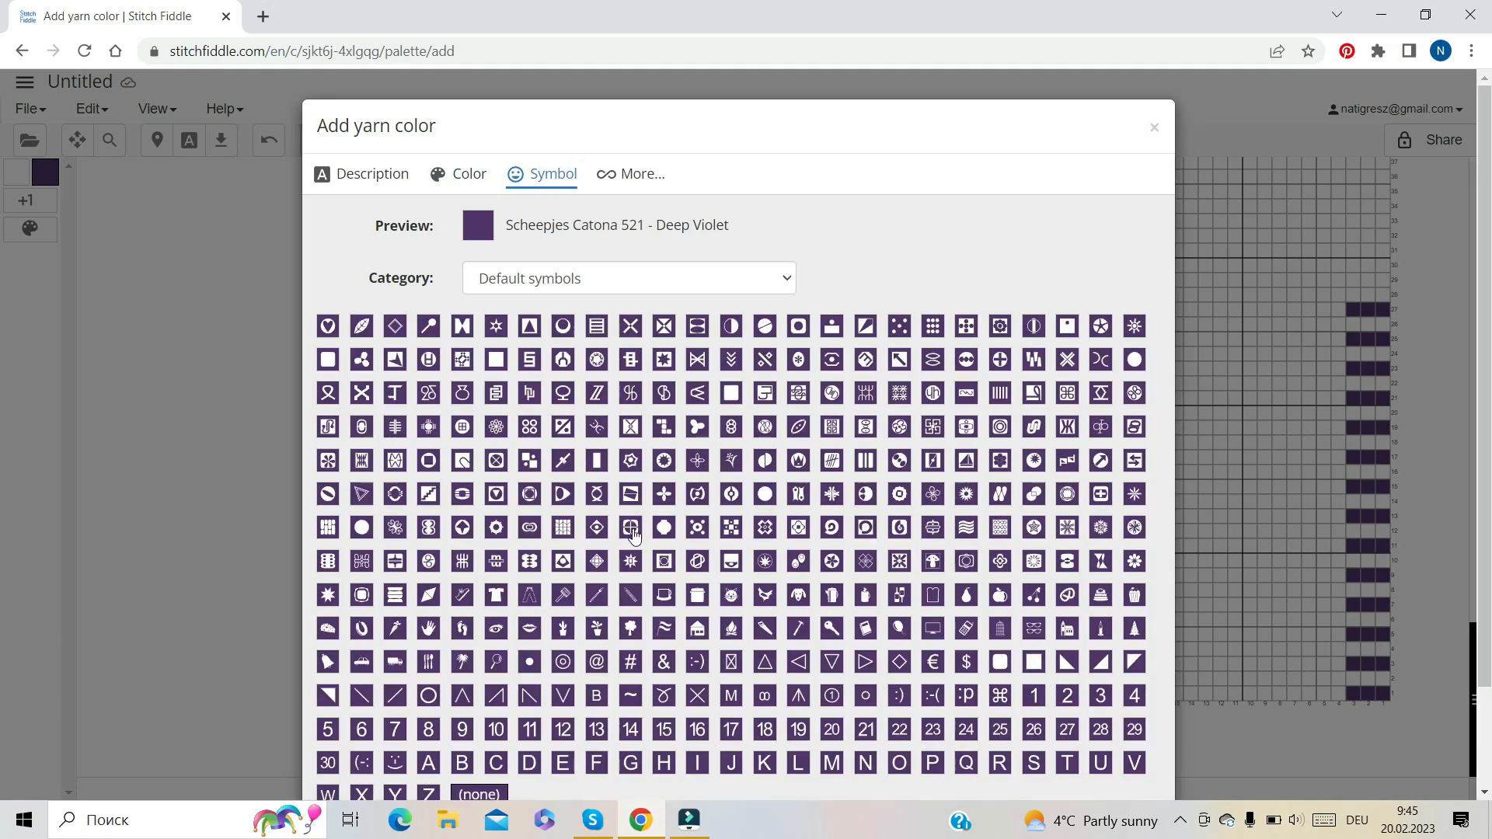
pyautogui.click(830, 667)
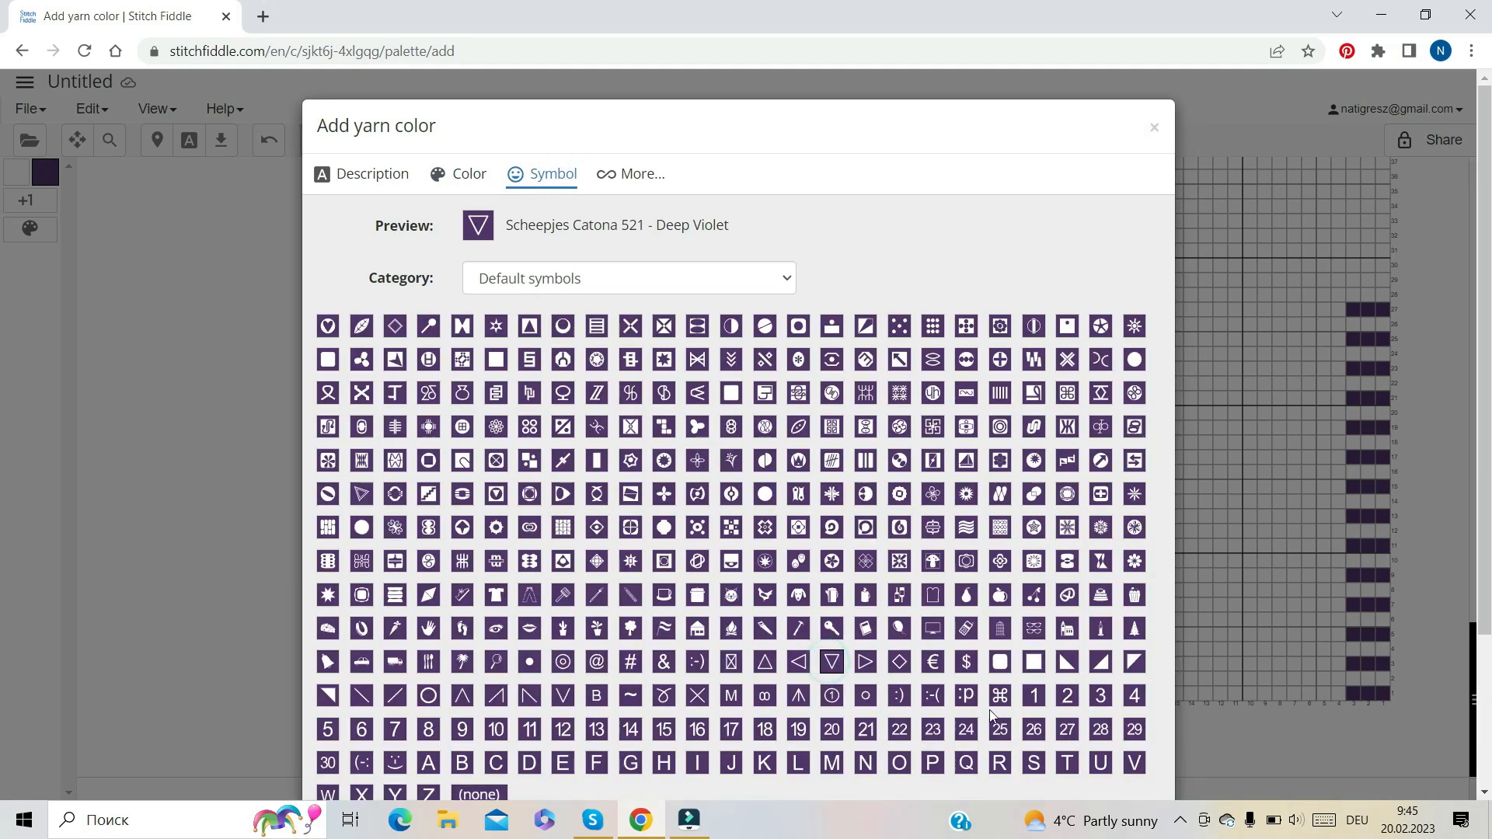
pyautogui.scroll(-3, 851, 342)
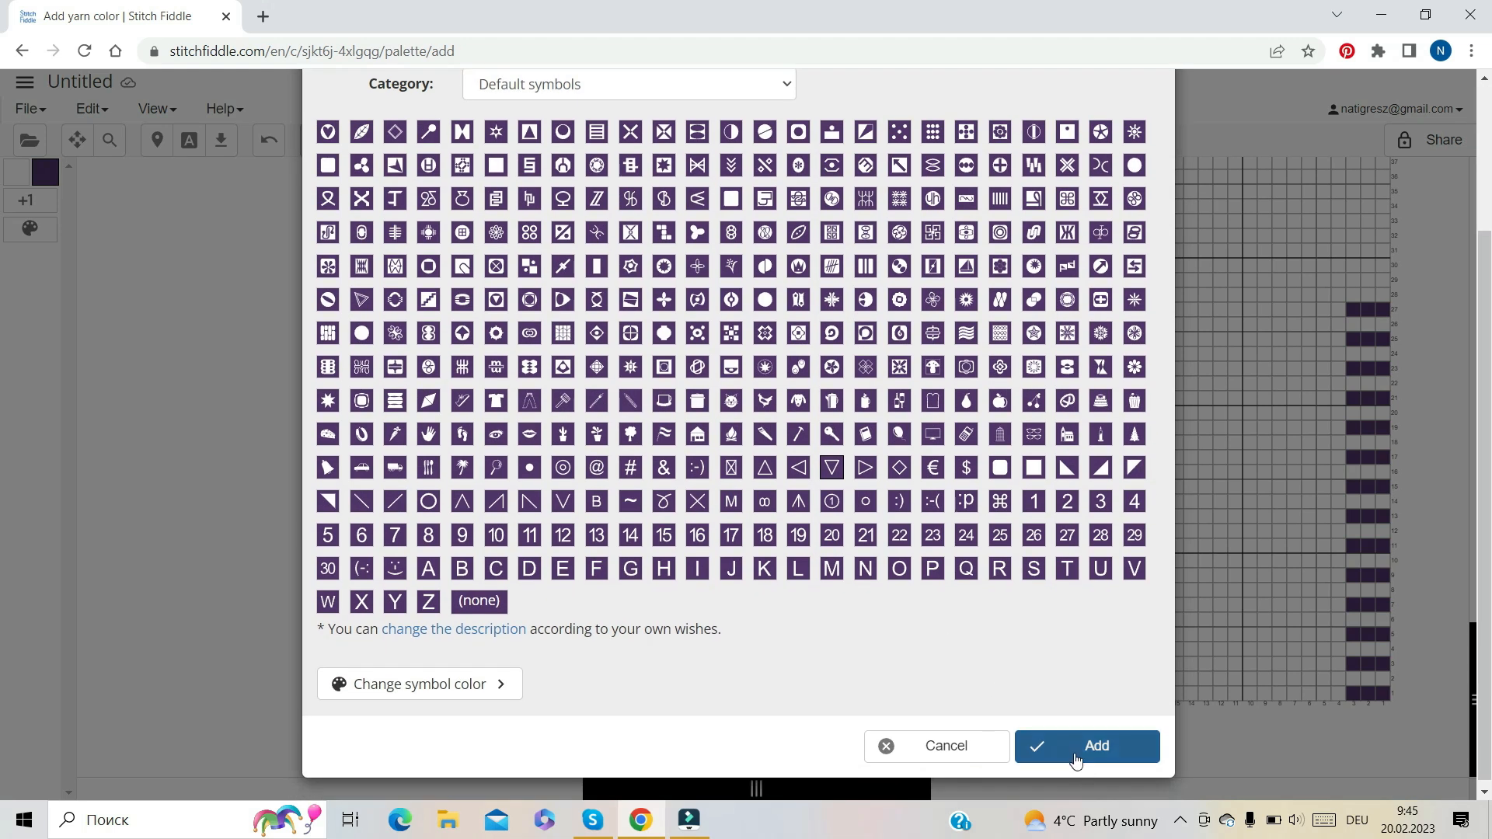
pyautogui.click(1075, 746)
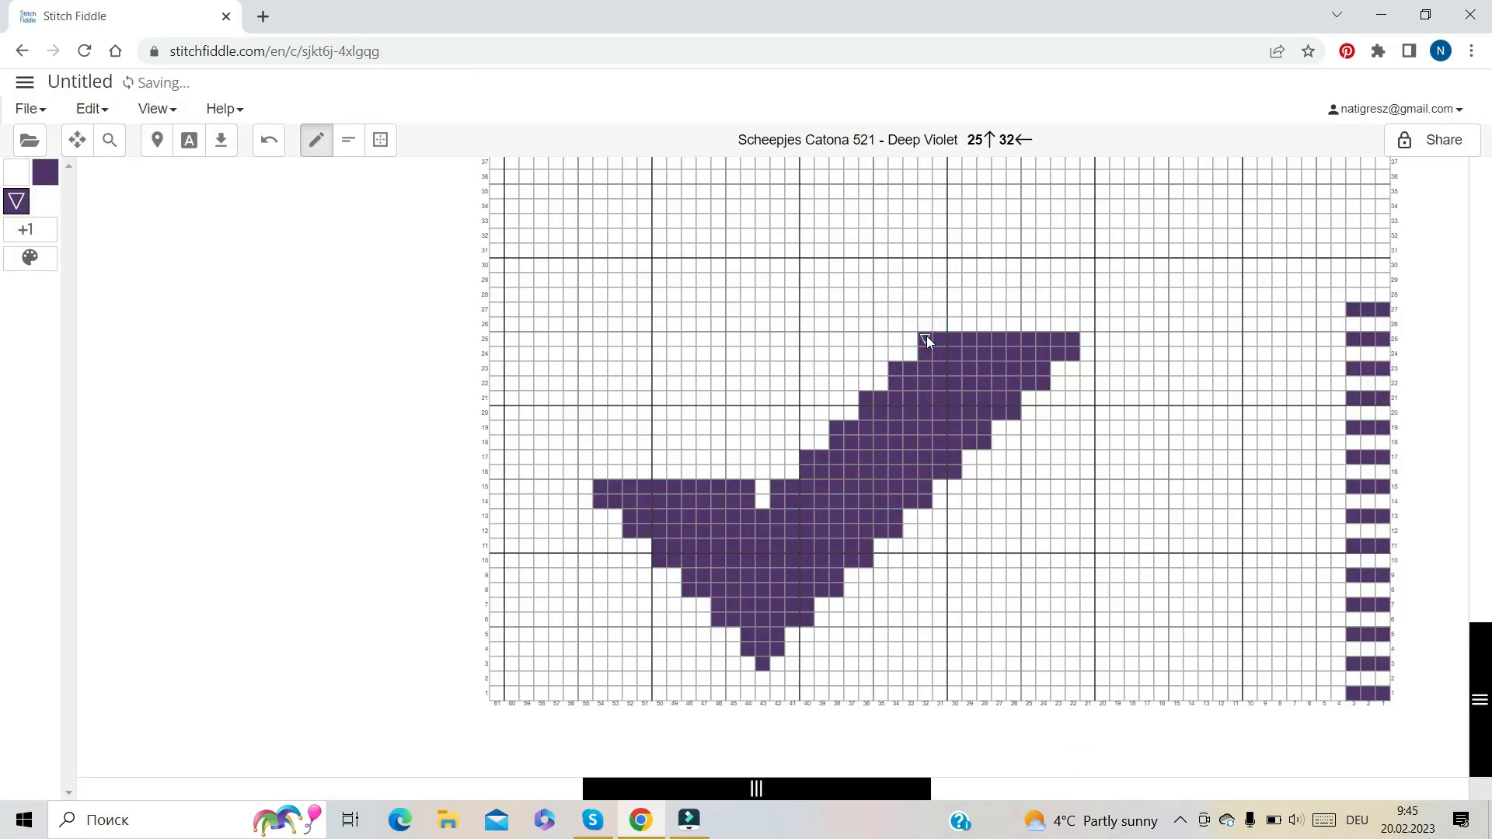
pyautogui.moveTo(1073, 343); pyautogui.dragTo(944, 340)
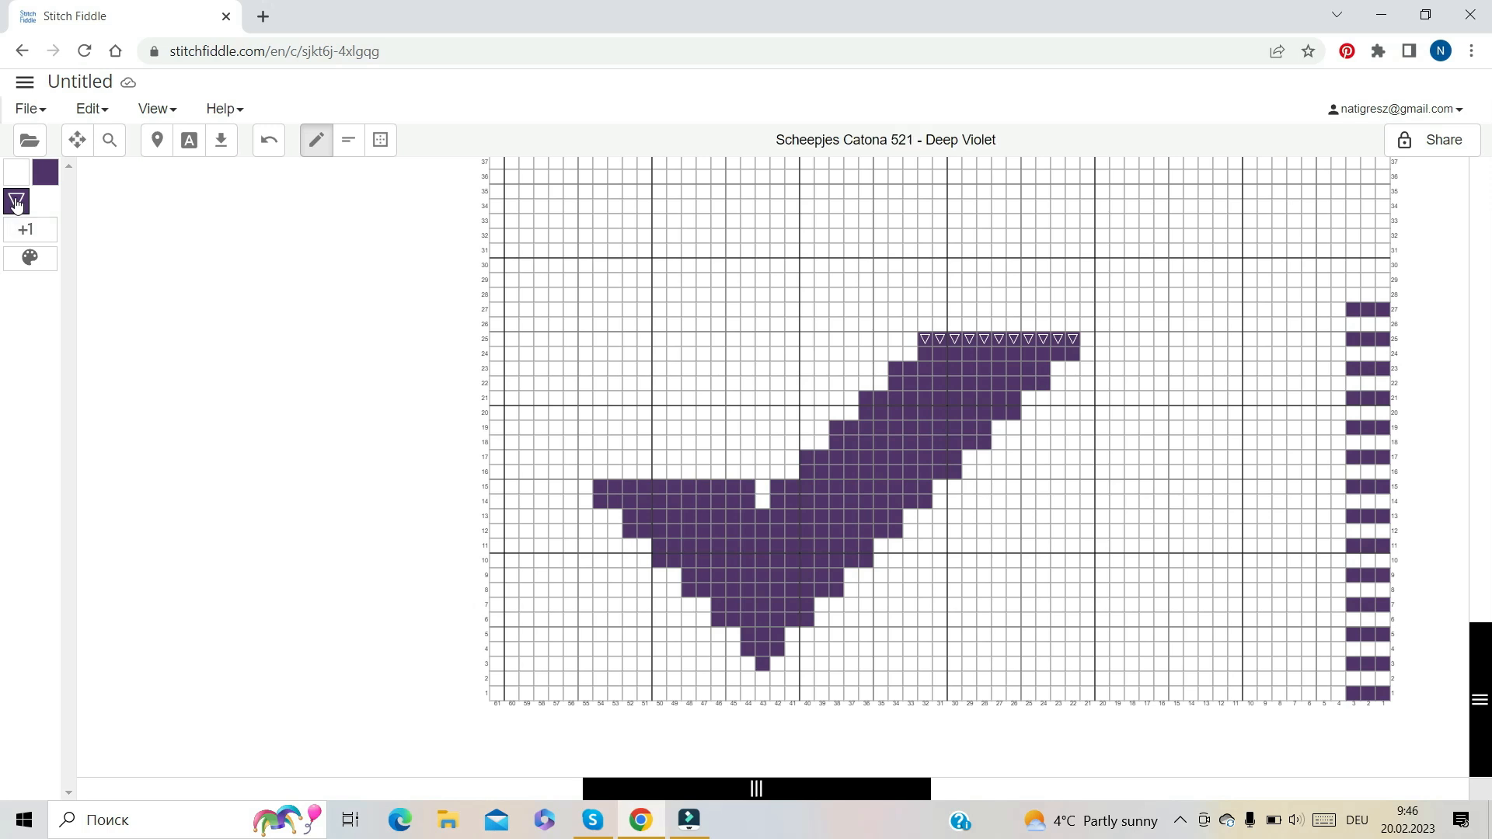
# Add a plain white palette entry with the downward-pointing triangle symbol
pyautogui.click(25, 231)
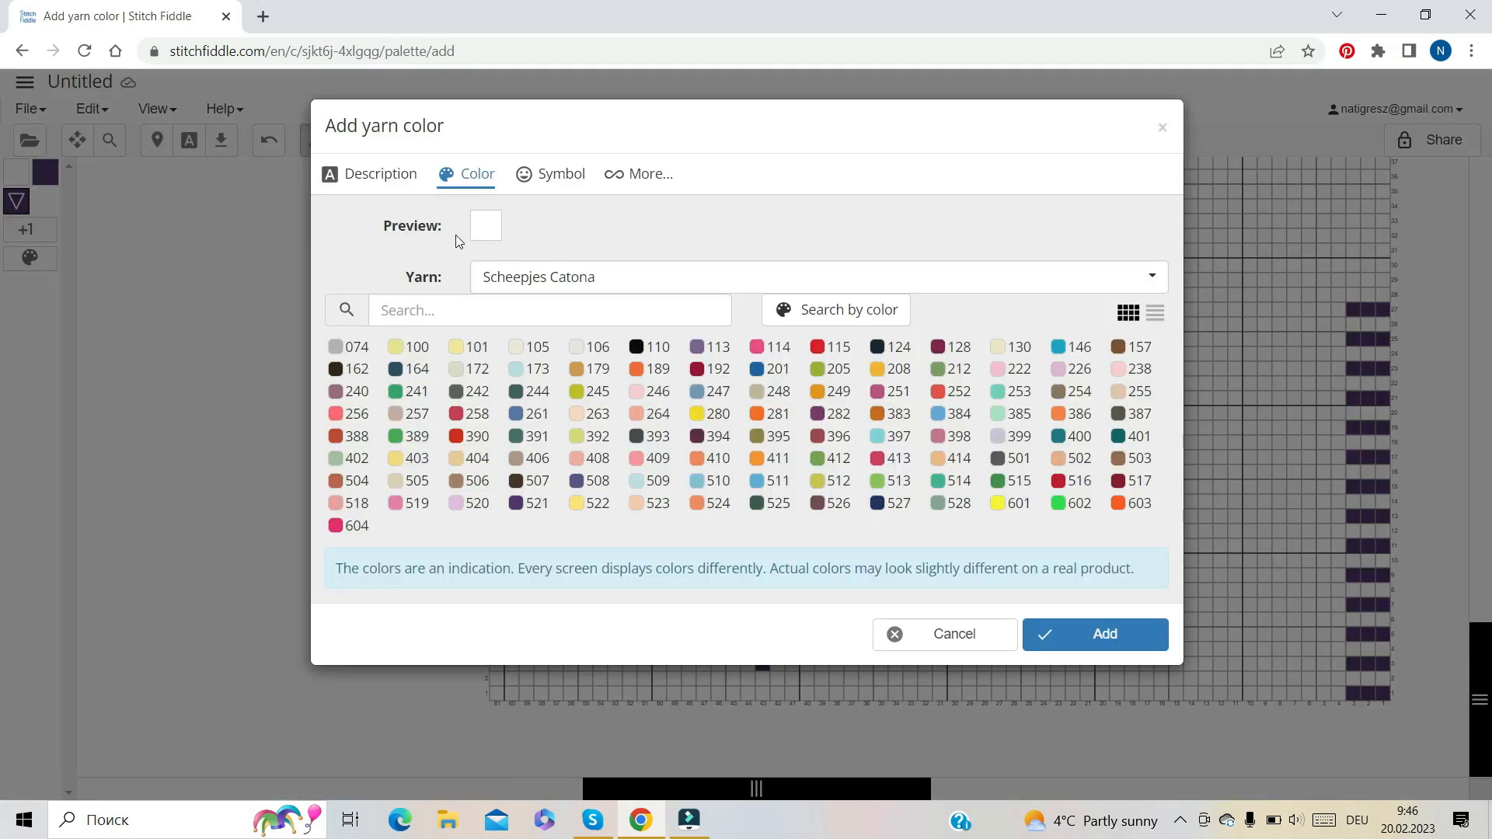
pyautogui.click(556, 176)
pyautogui.click(831, 662)
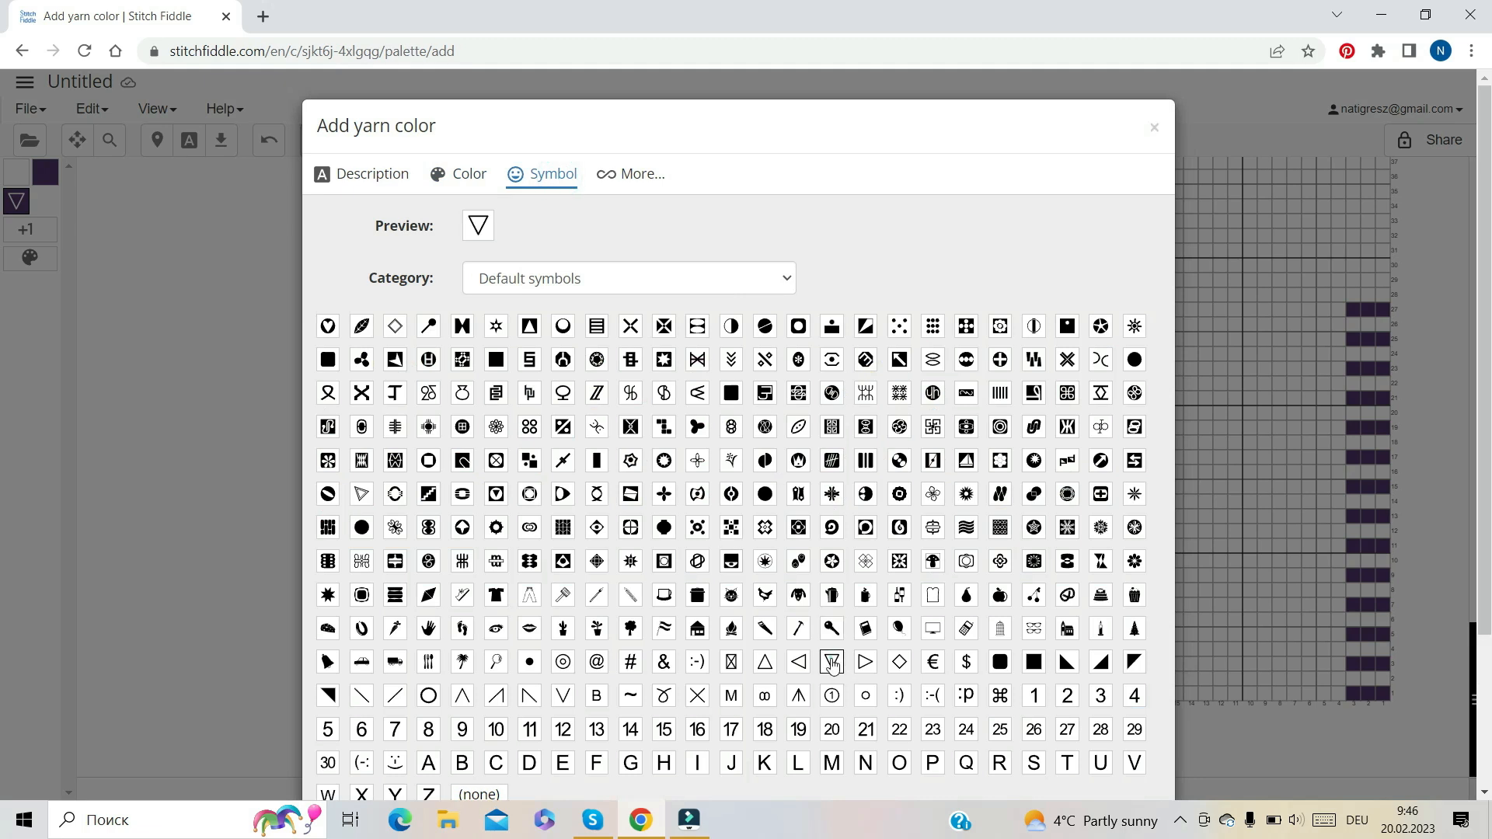
pyautogui.scroll(-3, 976, 716)
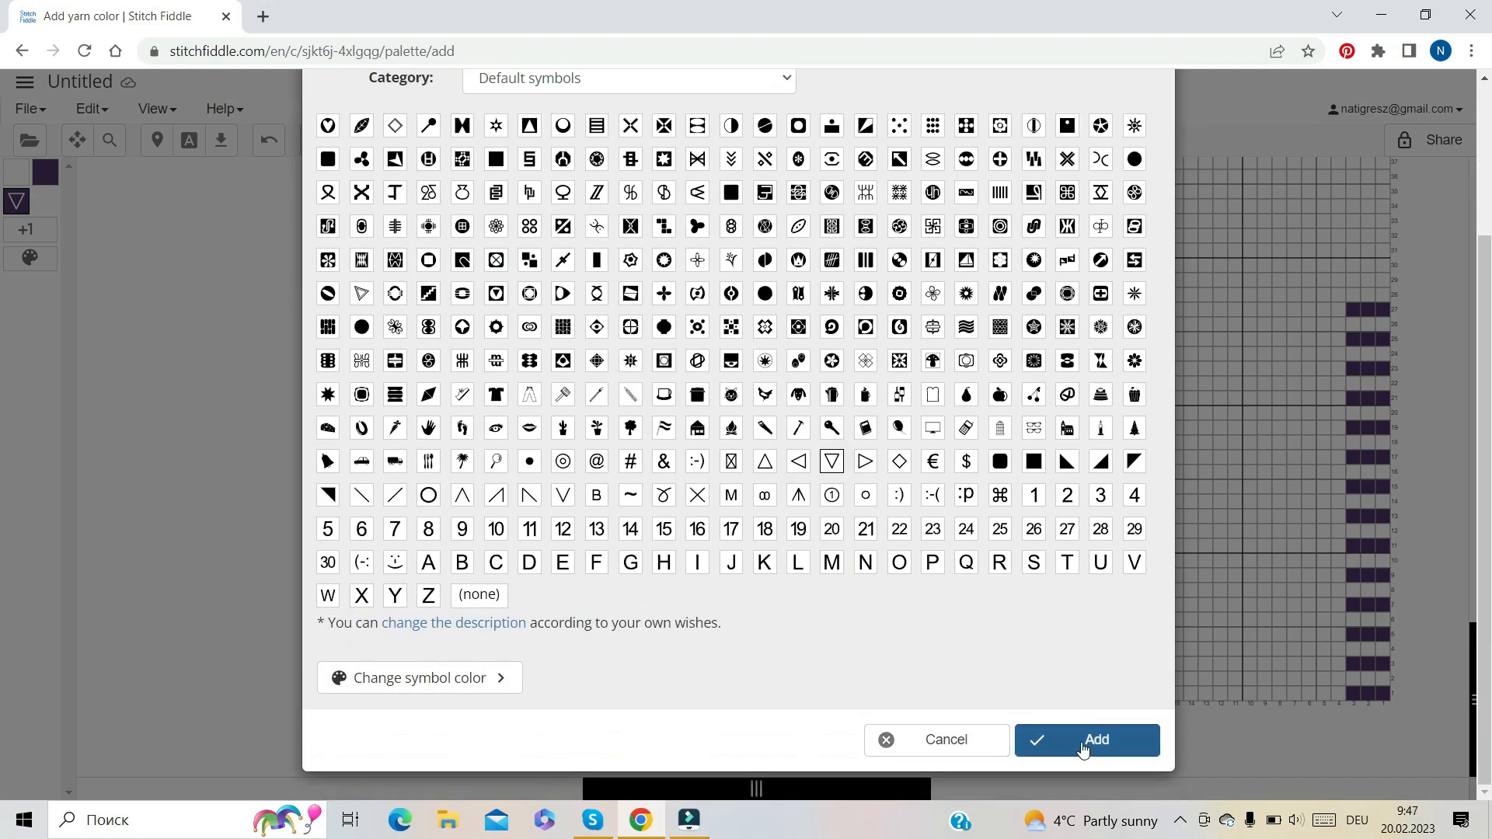
pyautogui.click(1081, 740)
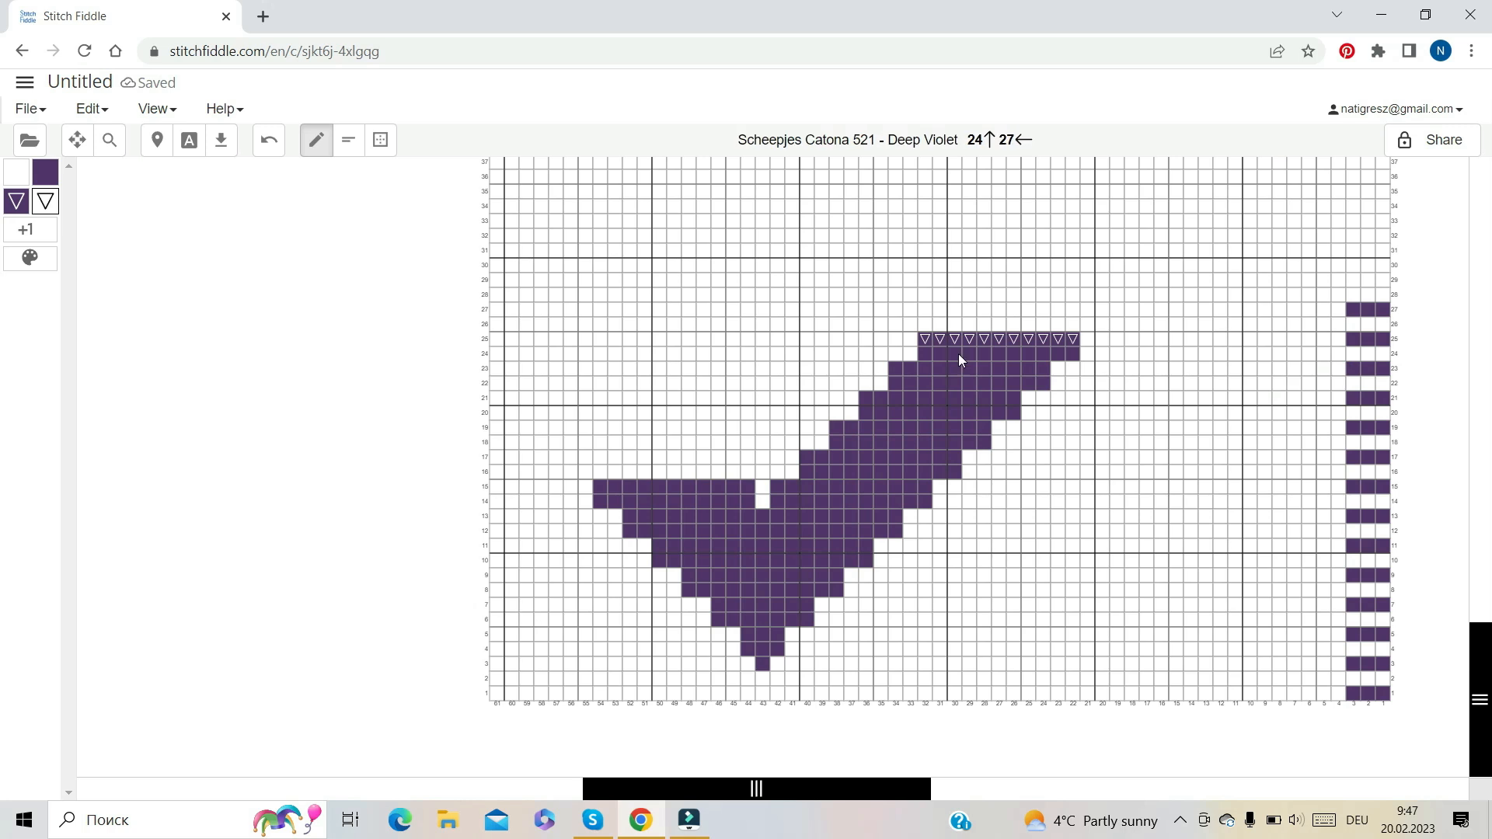
# Place white triangles at row 24 column 33, row 16 column 43 and row 18 columns 41 to 45, and violet triangles across row 17, columns 30 to 40
pyautogui.click(910, 355)
pyautogui.click(762, 472)
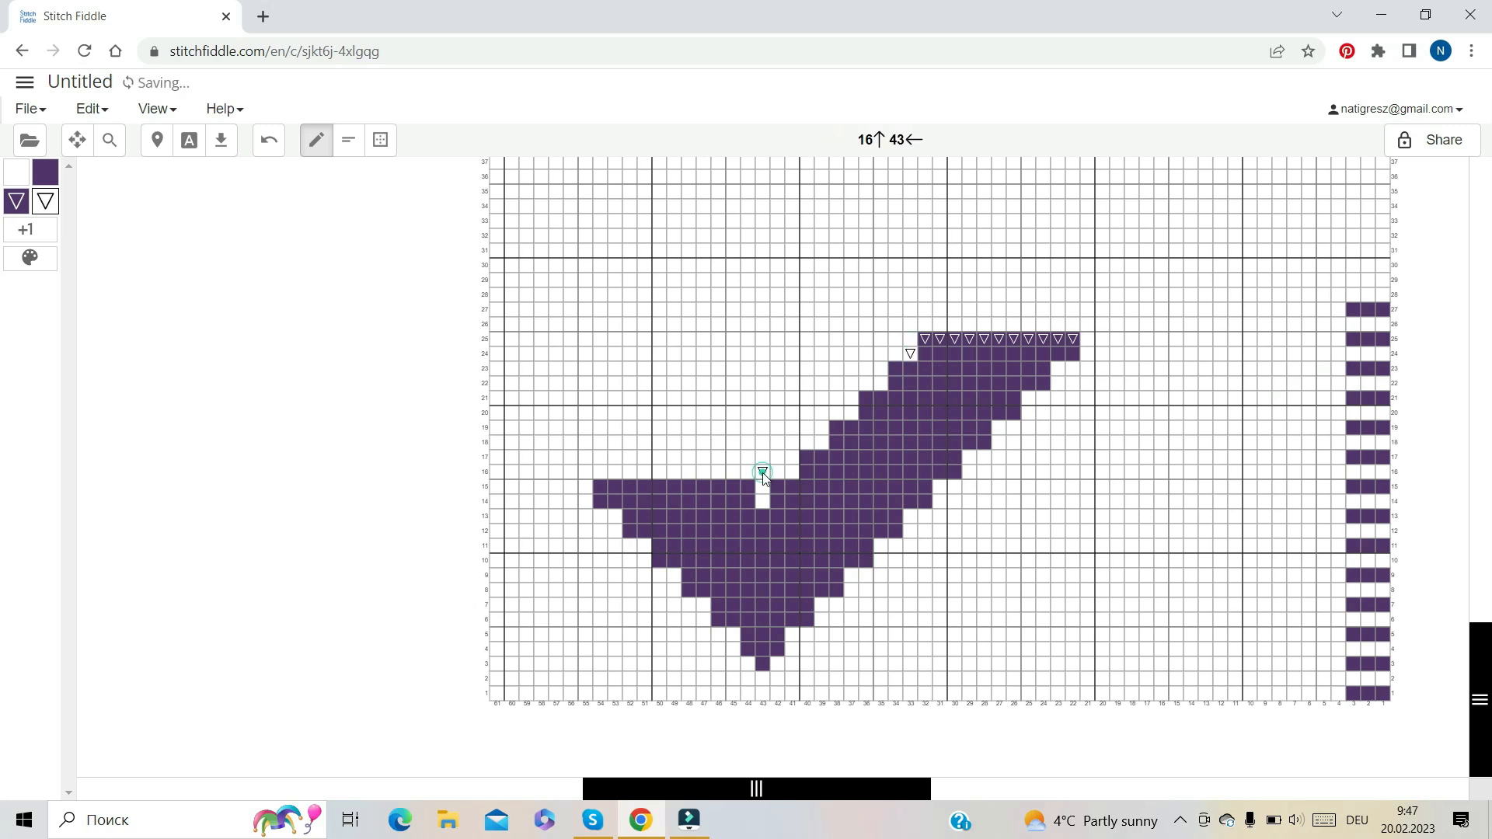
pyautogui.moveTo(808, 460); pyautogui.dragTo(954, 461)
pyautogui.click(45, 201)
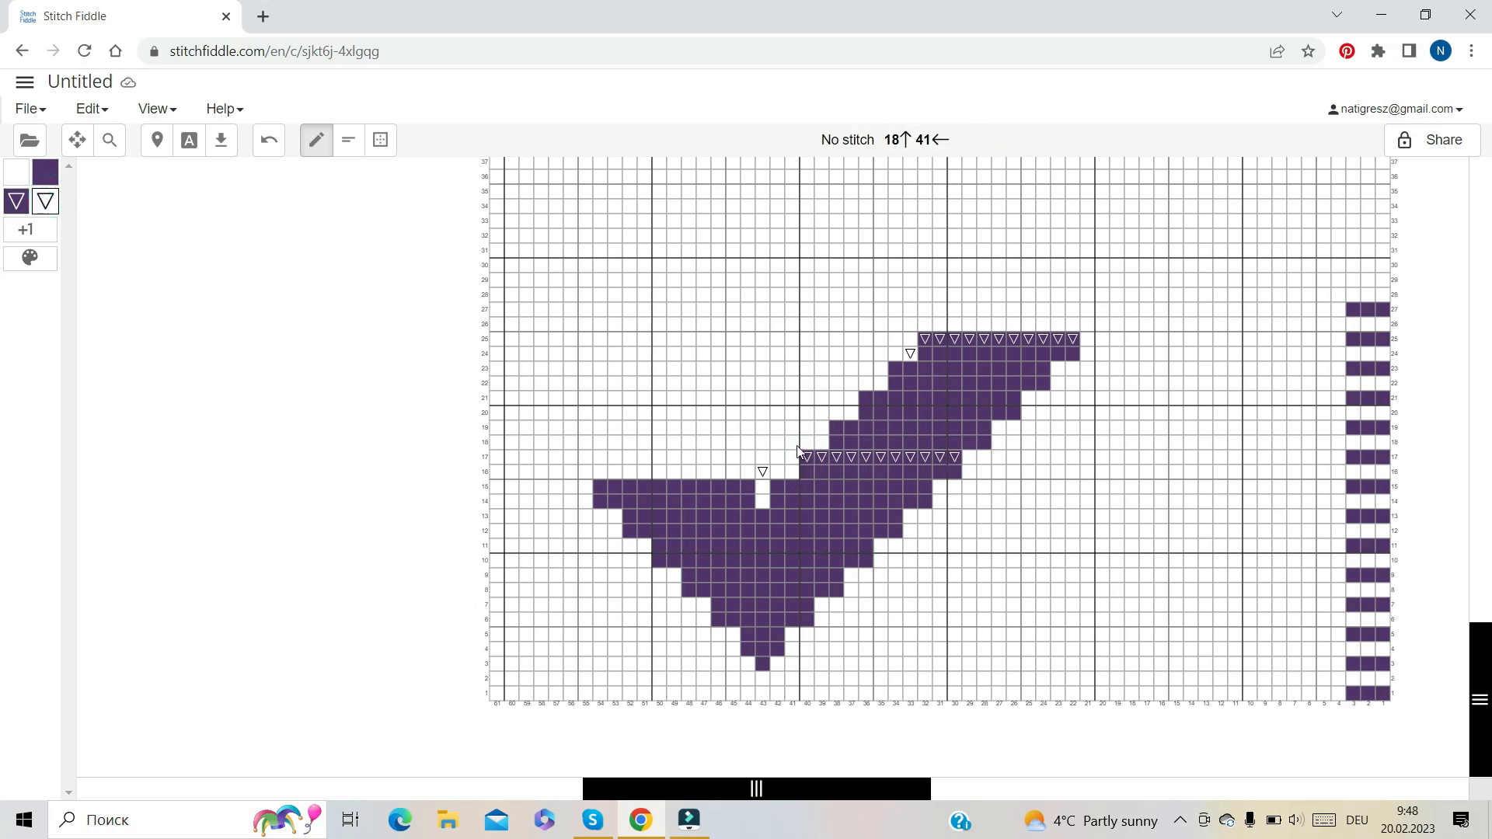
pyautogui.moveTo(794, 452); pyautogui.dragTo(765, 450)
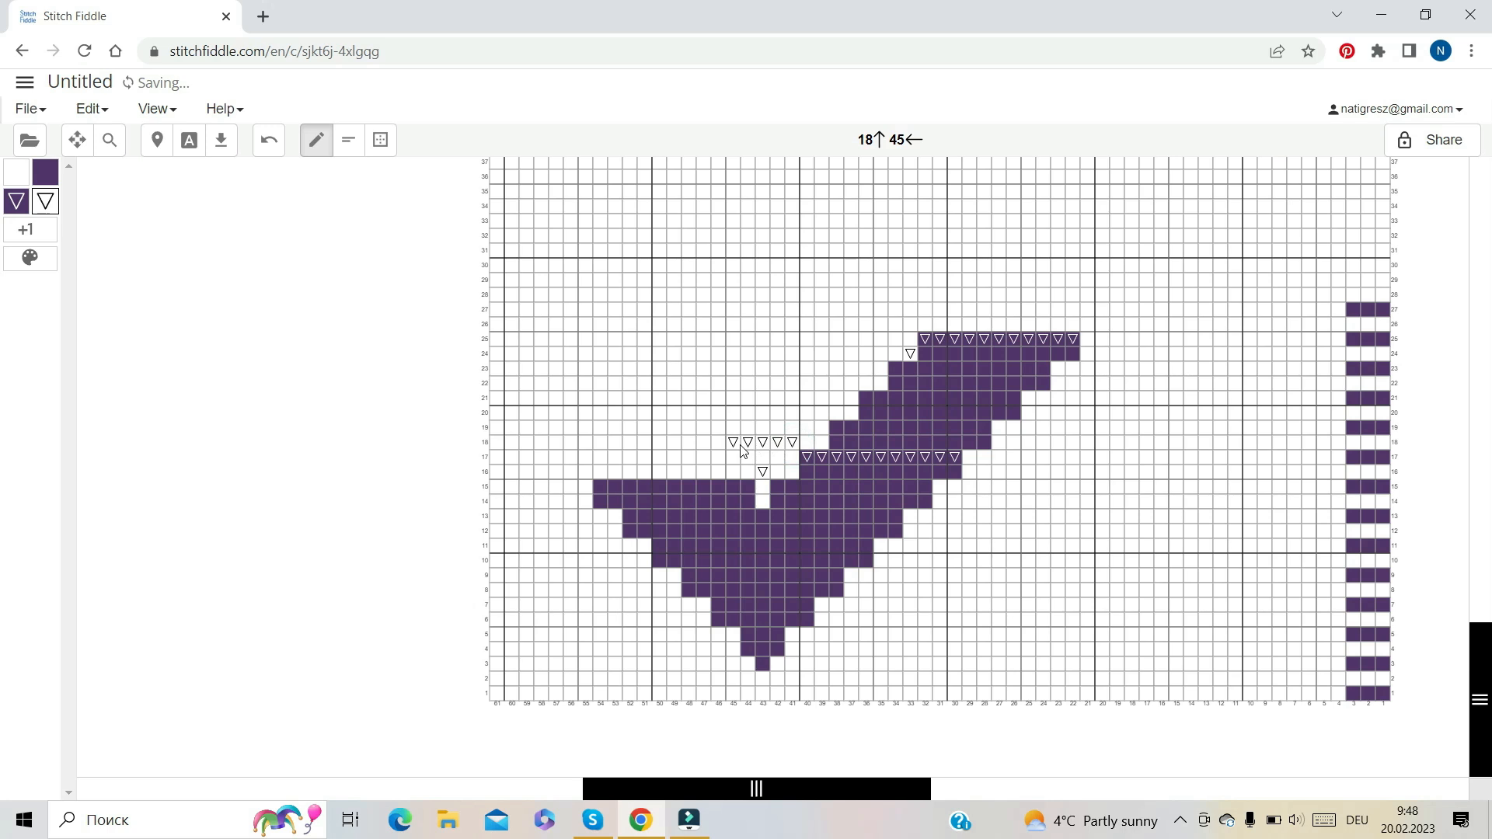
# Extend the motif's left arm across columns 46 to 56 with solid Deep Violet in row 16 and violet triangles in row 17
pyautogui.click(718, 474)
pyautogui.click(717, 459)
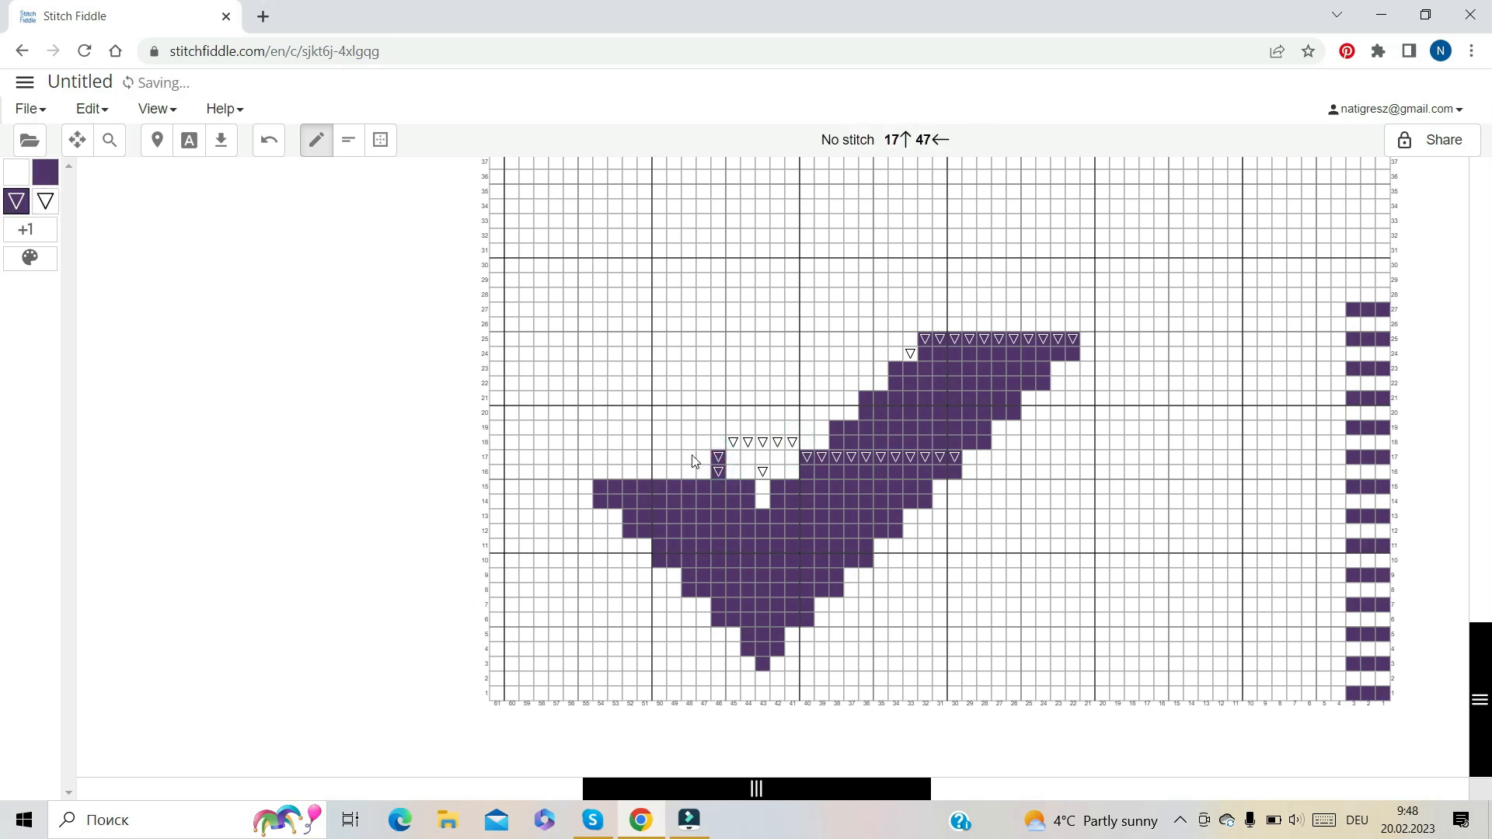
pyautogui.moveTo(572, 458)
pyautogui.mouseDown()
pyautogui.moveTo(703, 457)
pyautogui.moveTo(664, 464)
pyautogui.mouseUp()
pyautogui.click(48, 175)
pyautogui.moveTo(570, 475); pyautogui.dragTo(654, 463)
# Paint white triangles across row 16 columns 4 to 29, row 14 columns 4 to 31, and row 12 columns 18 to 33
pyautogui.click(45, 202)
pyautogui.moveTo(972, 471); pyautogui.dragTo(1340, 473)
pyautogui.click(941, 503)
pyautogui.moveTo(944, 505); pyautogui.dragTo(1337, 502)
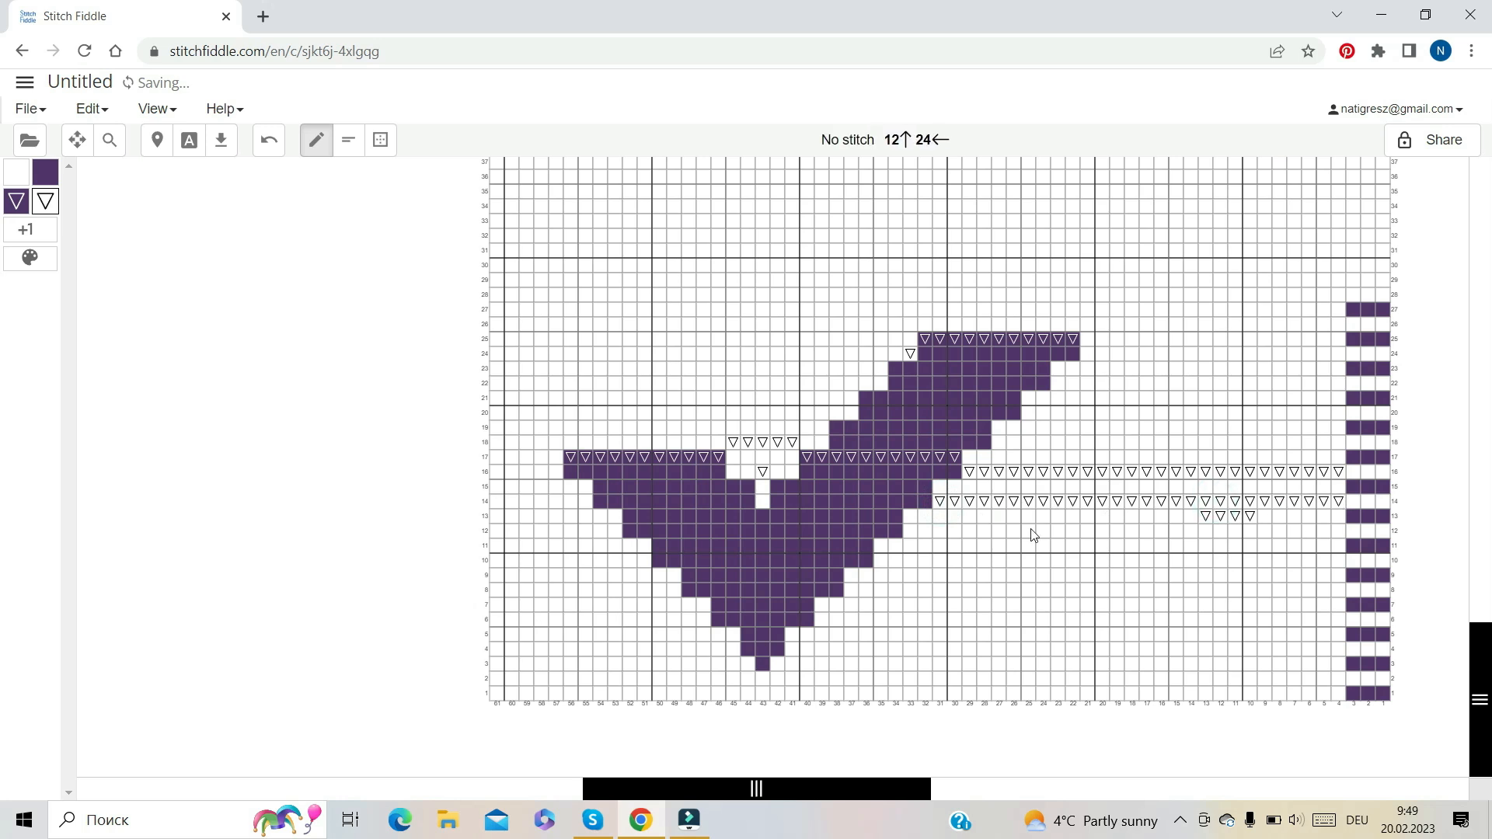
pyautogui.moveTo(915, 535); pyautogui.dragTo(1146, 545)
# Widen the motif's right edge by two Deep Violet cells on odd rows 5 to 21, and its row 3 tip to columns 42 to 44
pyautogui.click(46, 172)
pyautogui.click(957, 487)
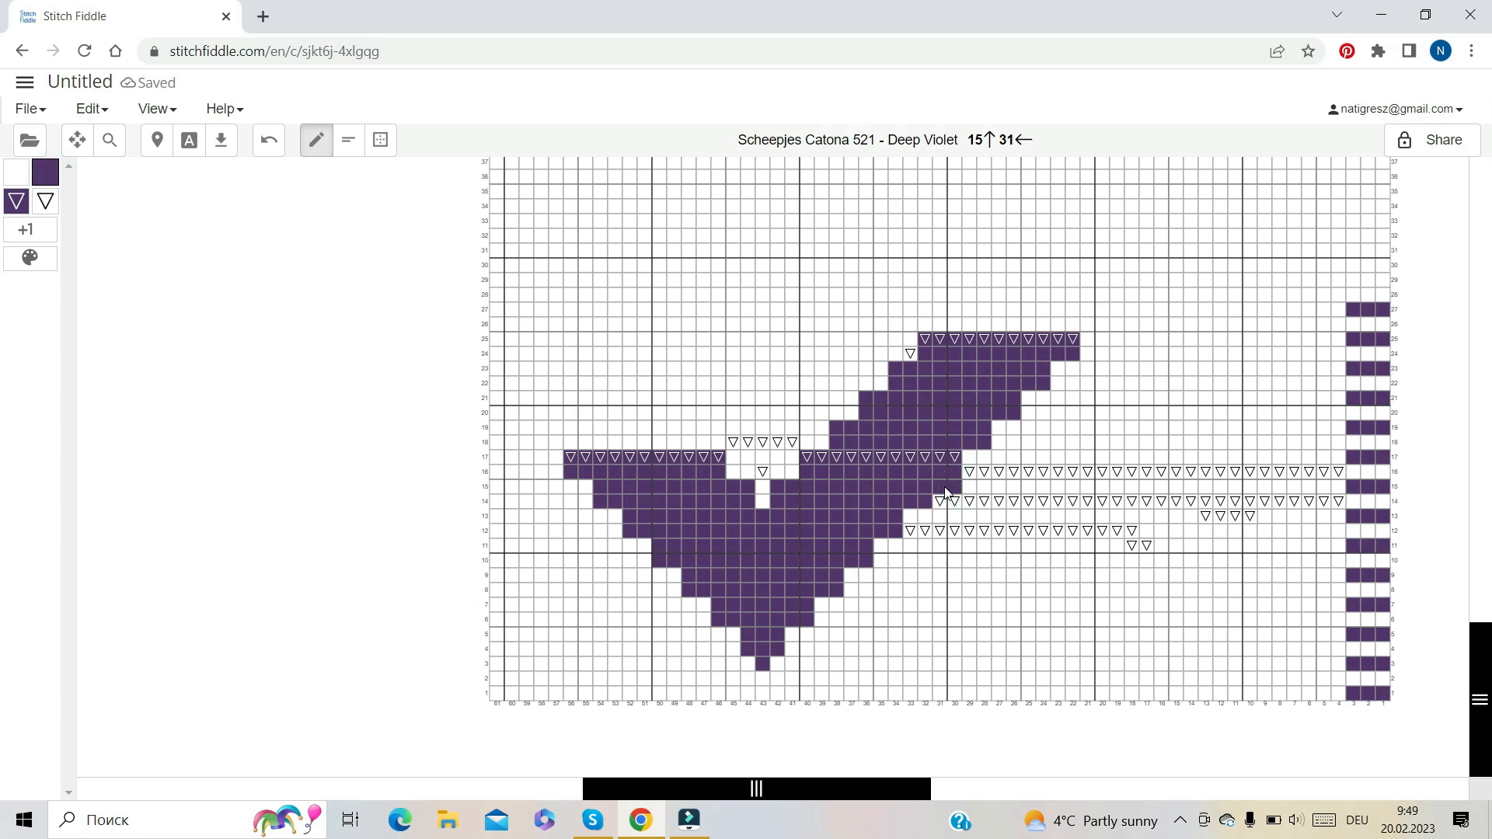
pyautogui.moveTo(929, 516); pyautogui.dragTo(883, 546)
pyautogui.click(867, 575)
pyautogui.click(837, 603)
pyautogui.click(807, 636)
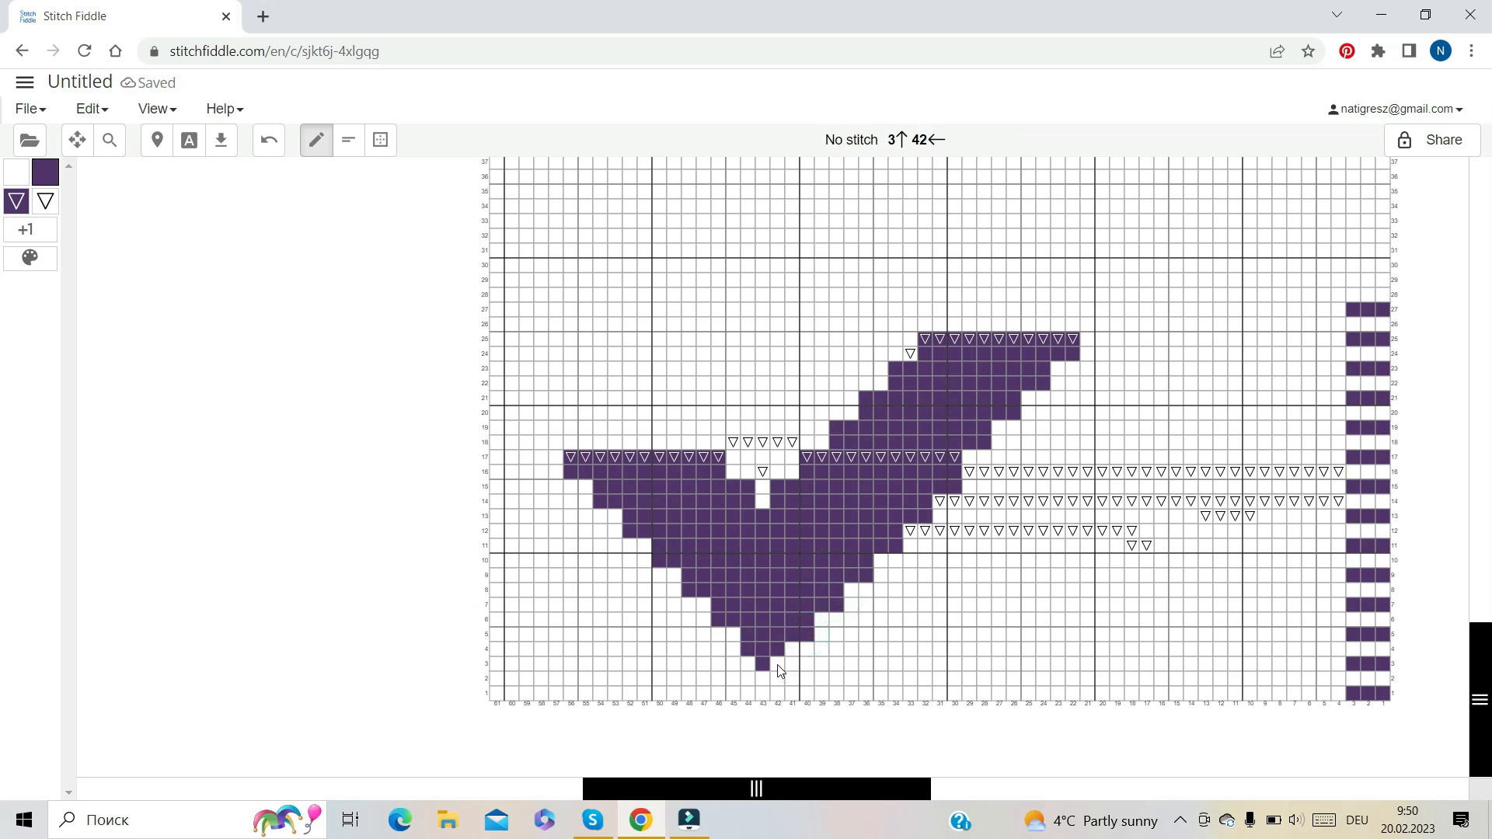
pyautogui.click(778, 666)
pyautogui.click(754, 667)
pyautogui.click(987, 452)
pyautogui.moveTo(996, 427); pyautogui.dragTo(1042, 397)
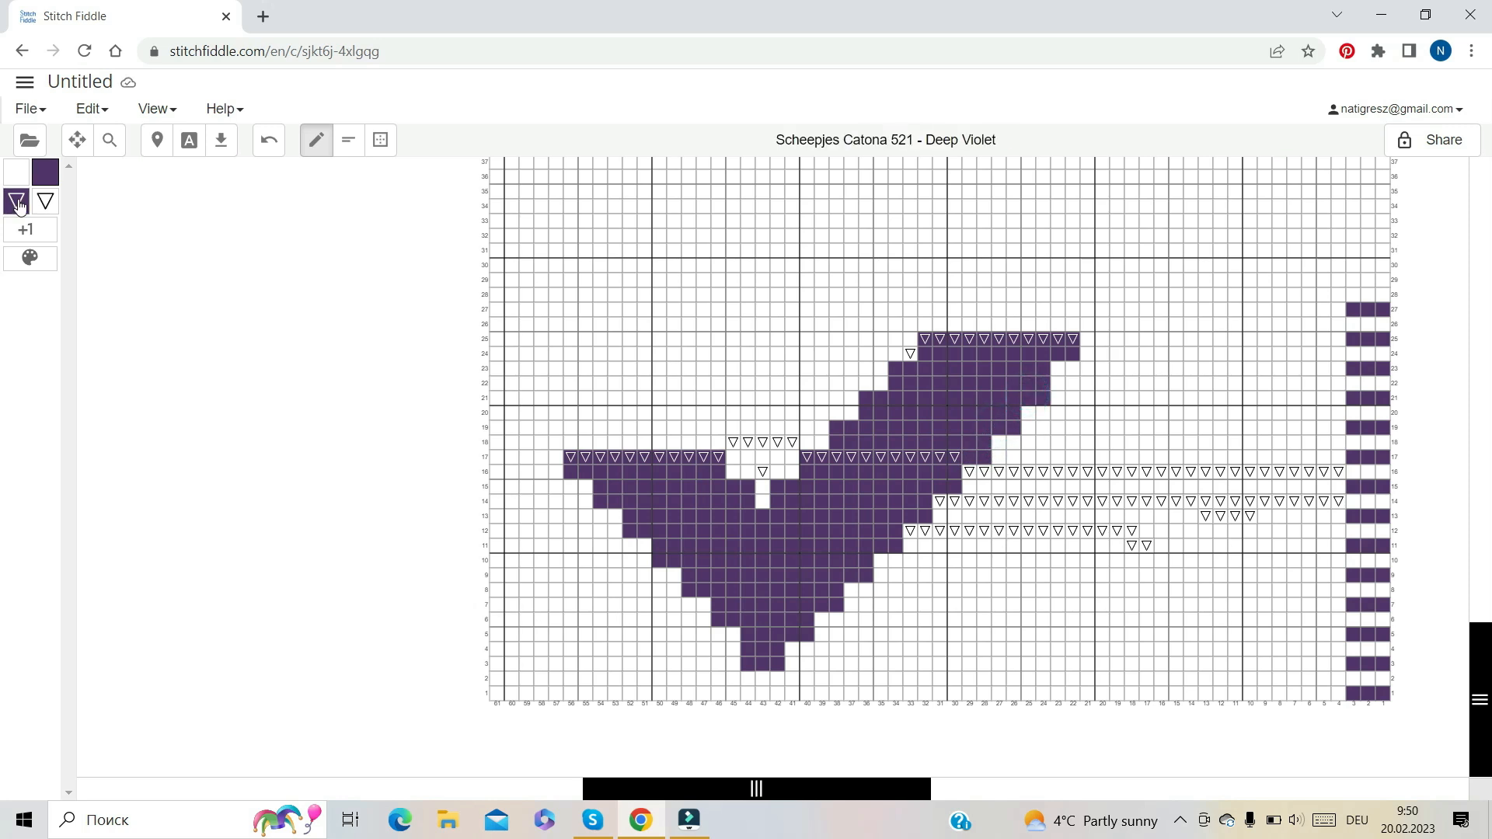
# Add violet triangles in row 19 columns 28 to 38, row 21 columns 26 to 36 and row 23 columns 24 to 34, plus solid violet in row 23 columns 22 to 23
pyautogui.moveTo(836, 426)
pyautogui.mouseDown()
pyautogui.moveTo(980, 431)
pyautogui.moveTo(940, 407)
pyautogui.moveTo(1003, 401)
pyautogui.mouseUp()
pyautogui.moveTo(897, 369); pyautogui.dragTo(1011, 371)
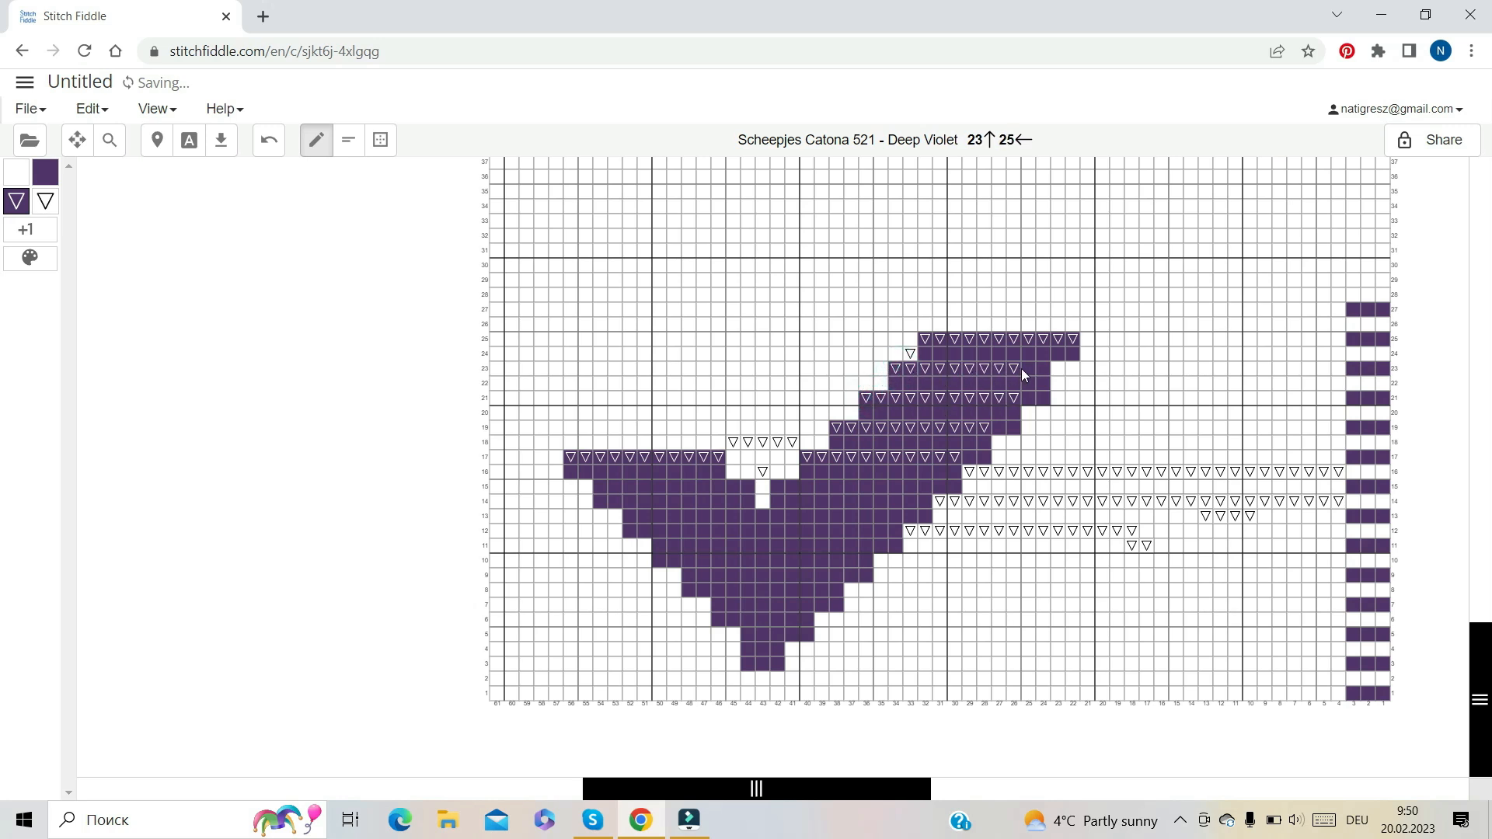
pyautogui.moveTo(1045, 373); pyautogui.dragTo(1073, 371)
pyautogui.click(45, 173)
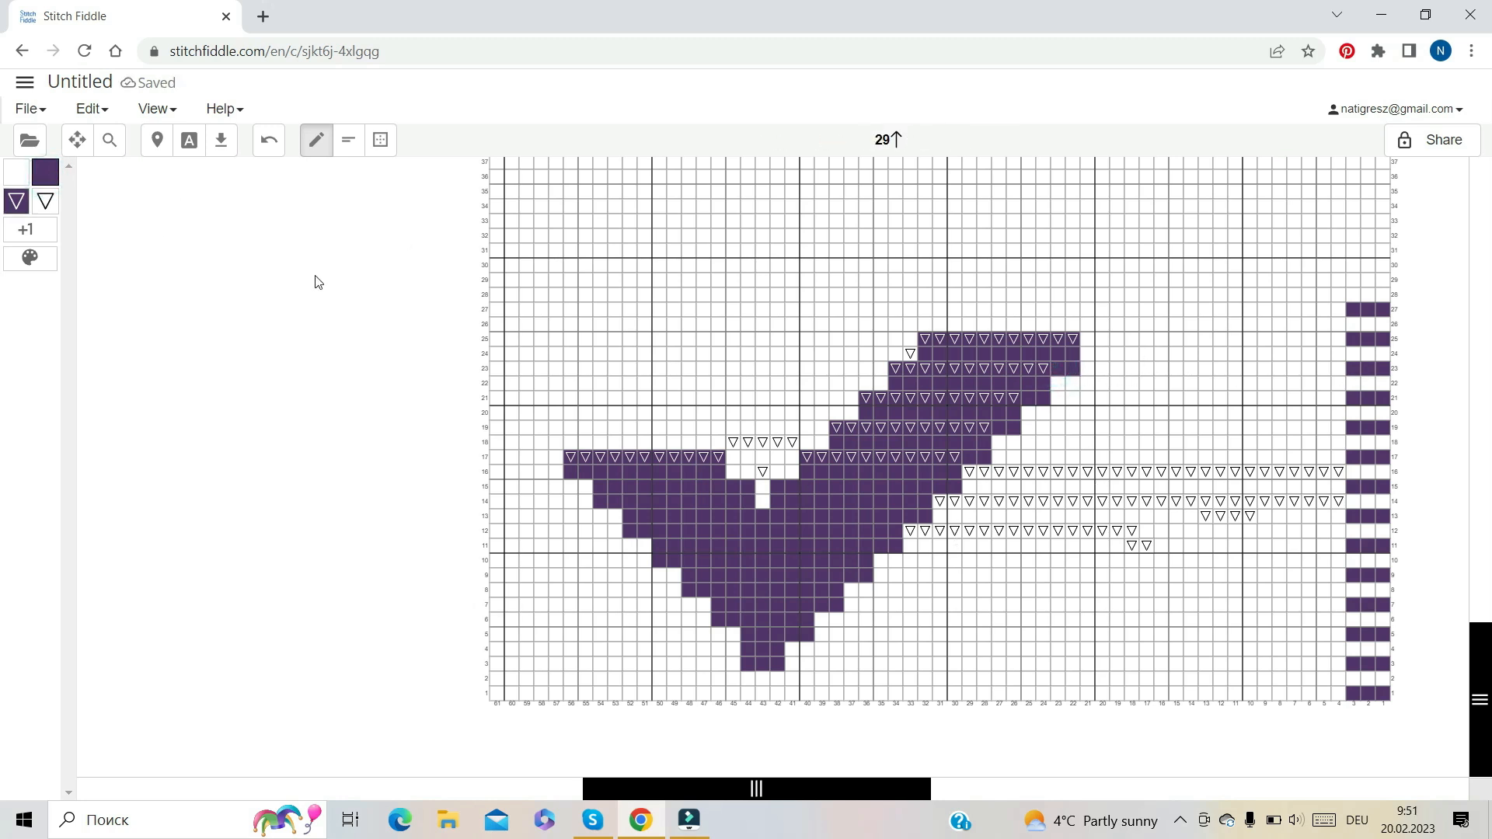
# Clear the stray white triangles in rows 11 and 13, and add white triangles in row 10 columns 32 to 35 and row 18 columns 4 to 27
pyautogui.moveTo(1208, 515); pyautogui.dragTo(1248, 515)
pyautogui.moveTo(1135, 544); pyautogui.dragTo(1149, 544)
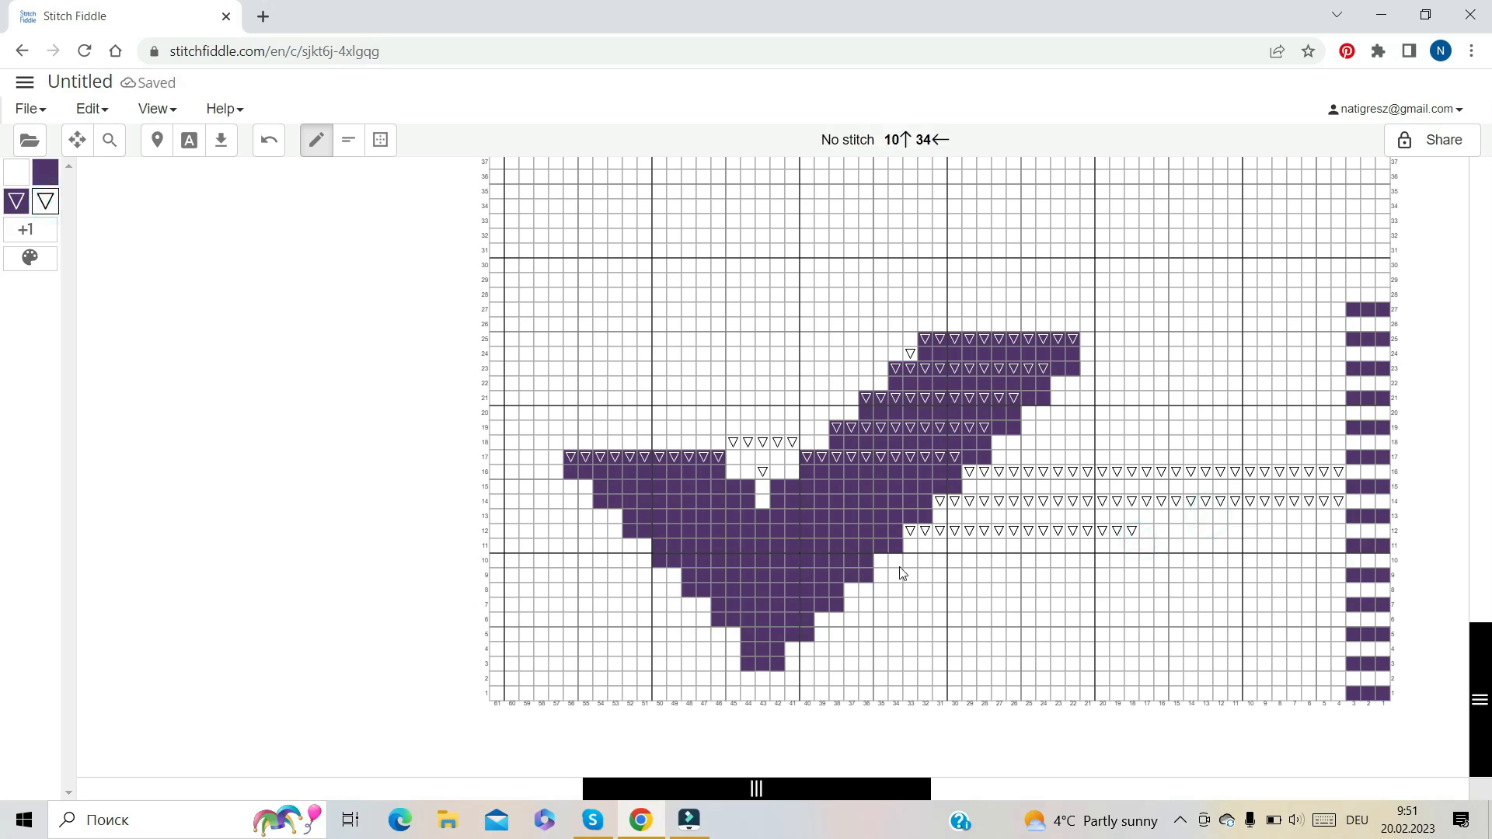
pyautogui.moveTo(881, 560); pyautogui.dragTo(924, 560)
pyautogui.moveTo(999, 443); pyautogui.dragTo(1338, 442)
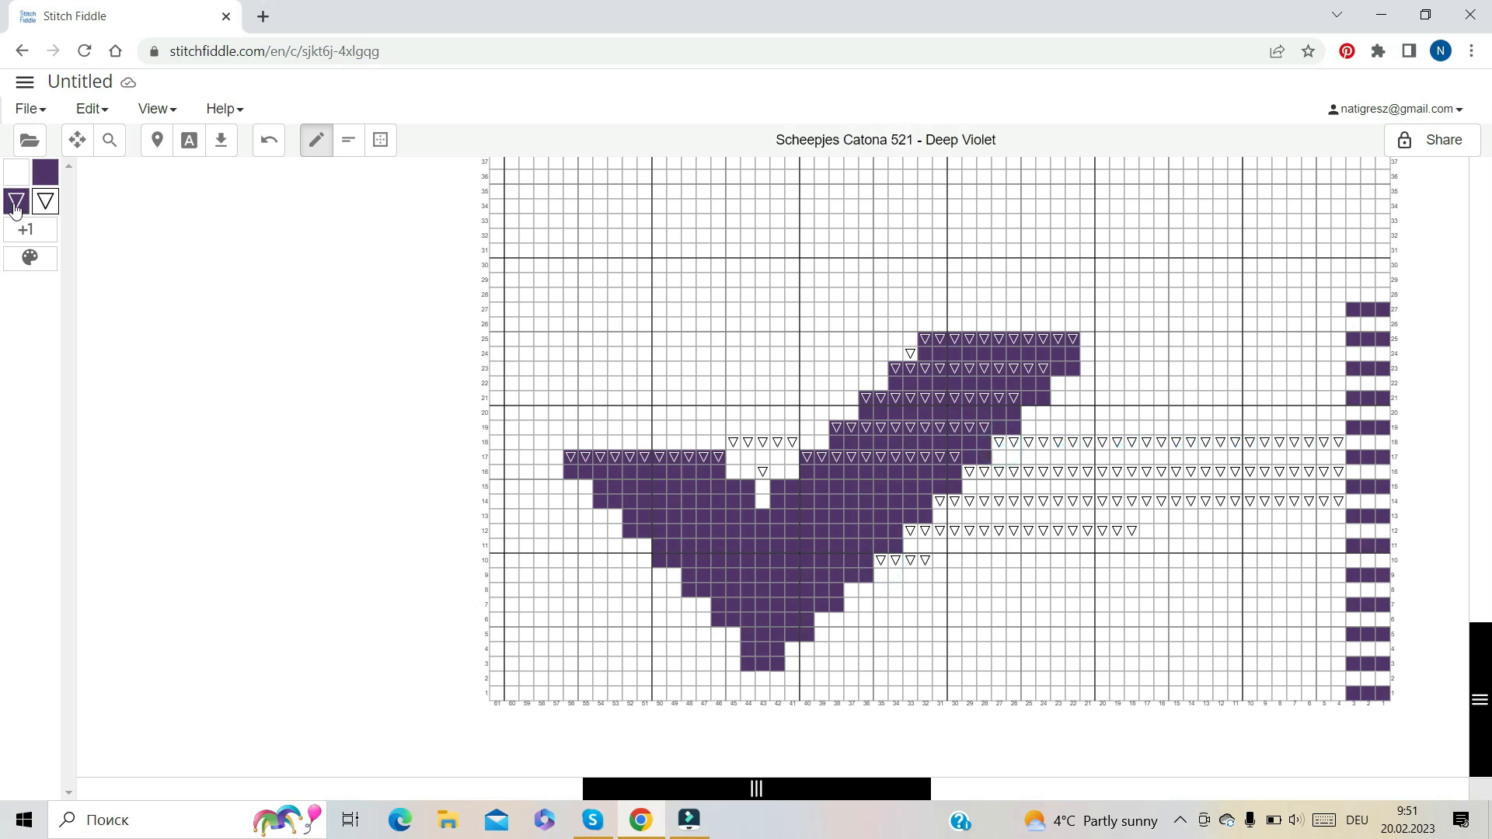
# Add violet triangles inside the motif on odd rows 5 to 15, and widen its left edge by two Deep Violet cells on odd rows 5 to 13
pyautogui.click(780, 486)
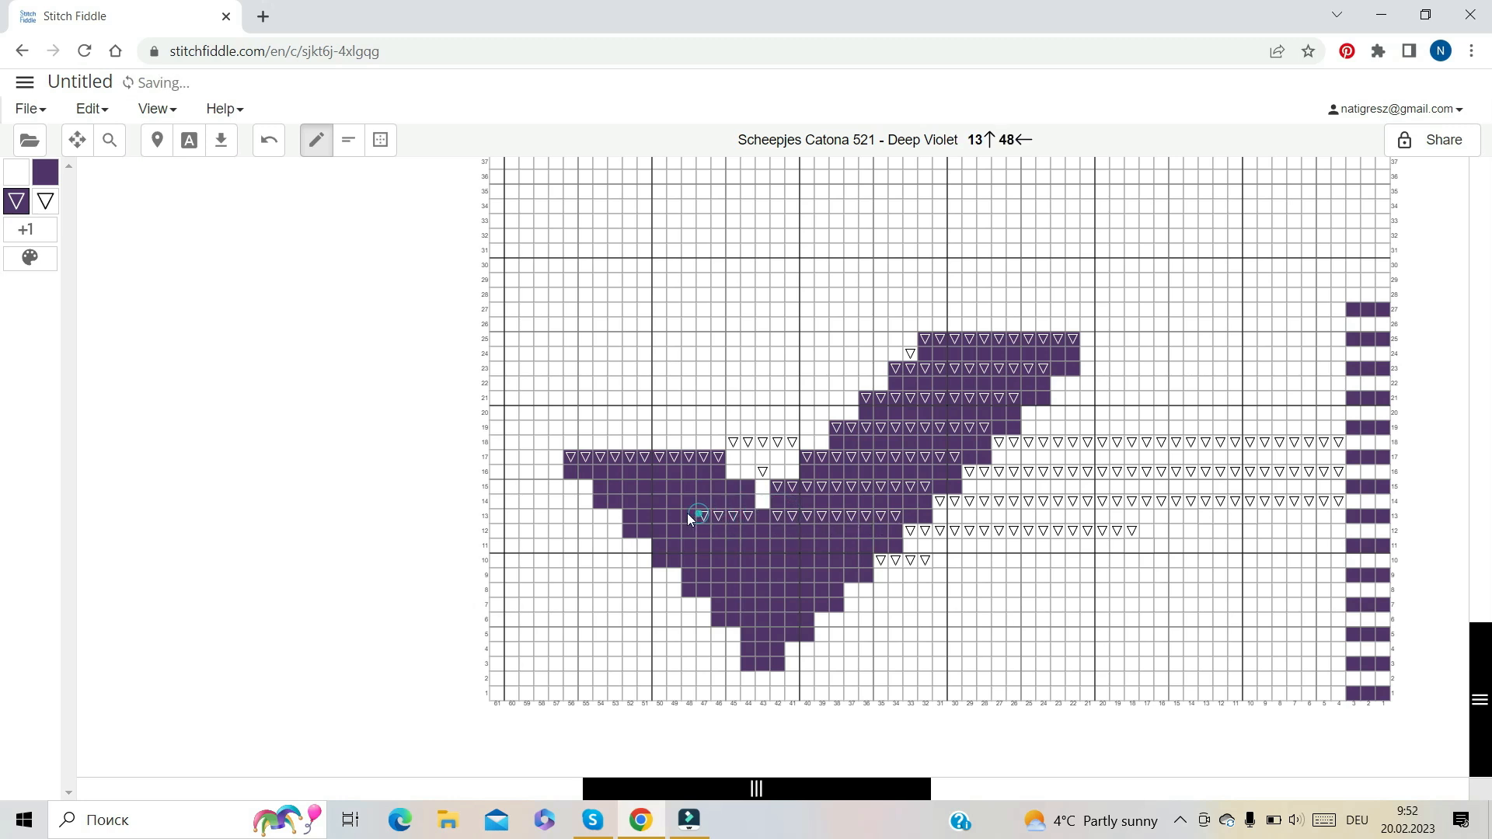
pyautogui.click(44, 178)
pyautogui.moveTo(598, 516)
pyautogui.mouseDown()
pyautogui.moveTo(747, 676)
pyautogui.moveTo(773, 637)
pyautogui.moveTo(722, 605)
pyautogui.moveTo(806, 606)
pyautogui.mouseUp()
pyautogui.moveTo(688, 575); pyautogui.dragTo(832, 577)
pyautogui.click(659, 546)
pyautogui.moveTo(661, 547); pyautogui.dragTo(786, 545)
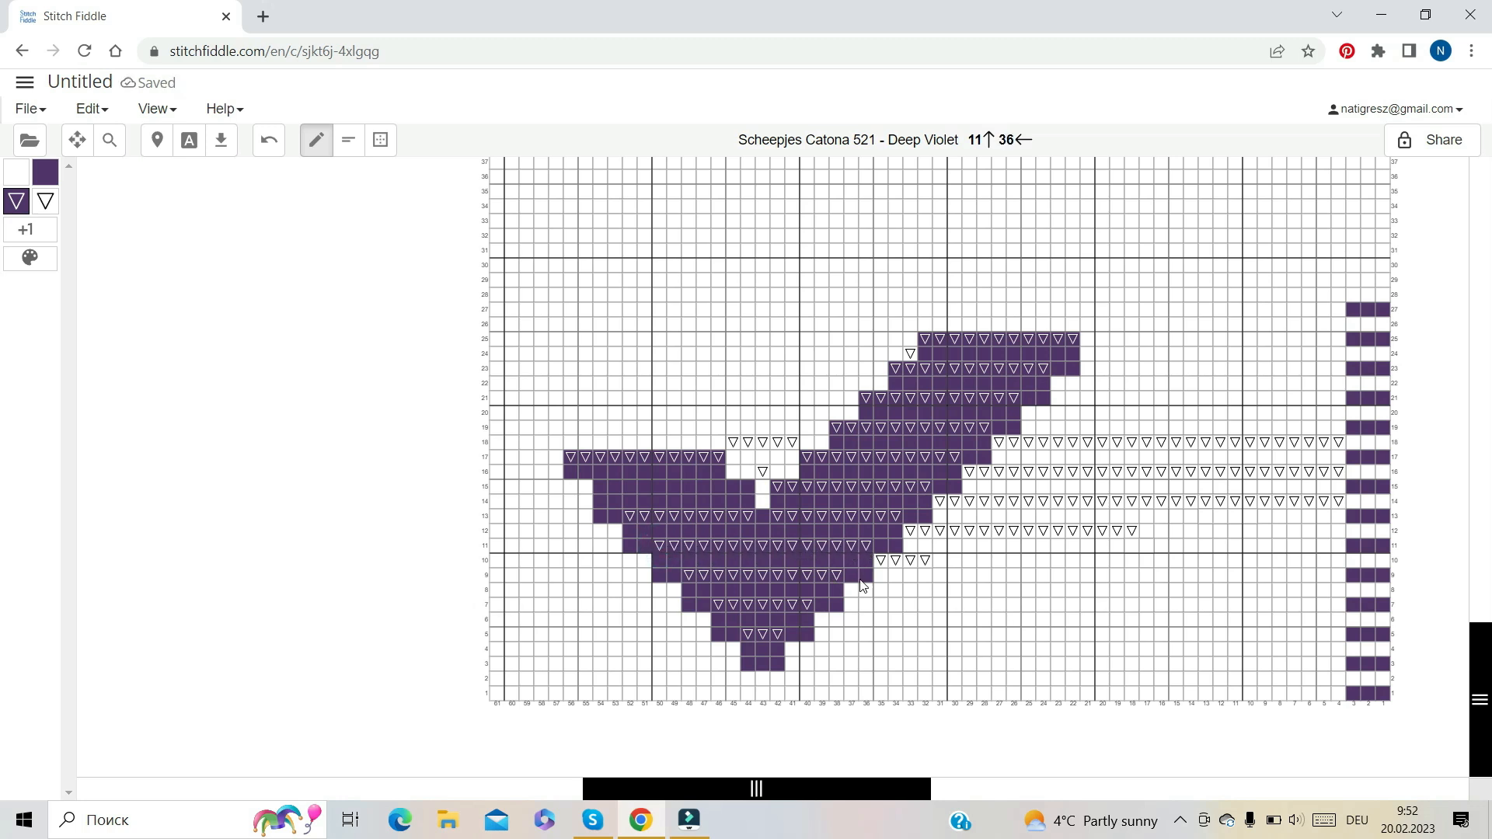
# Paint solid Deep Violet across row 21 columns 16 to 25, with shorter runs beneath it in rows 19 and 20
pyautogui.hscroll(4, 859, 793)
pyautogui.click(752, 398)
pyautogui.moveTo(752, 397)
pyautogui.mouseDown()
pyautogui.moveTo(853, 397)
pyautogui.moveTo(737, 416)
pyautogui.moveTo(741, 429)
pyautogui.moveTo(830, 419)
pyautogui.mouseUp()
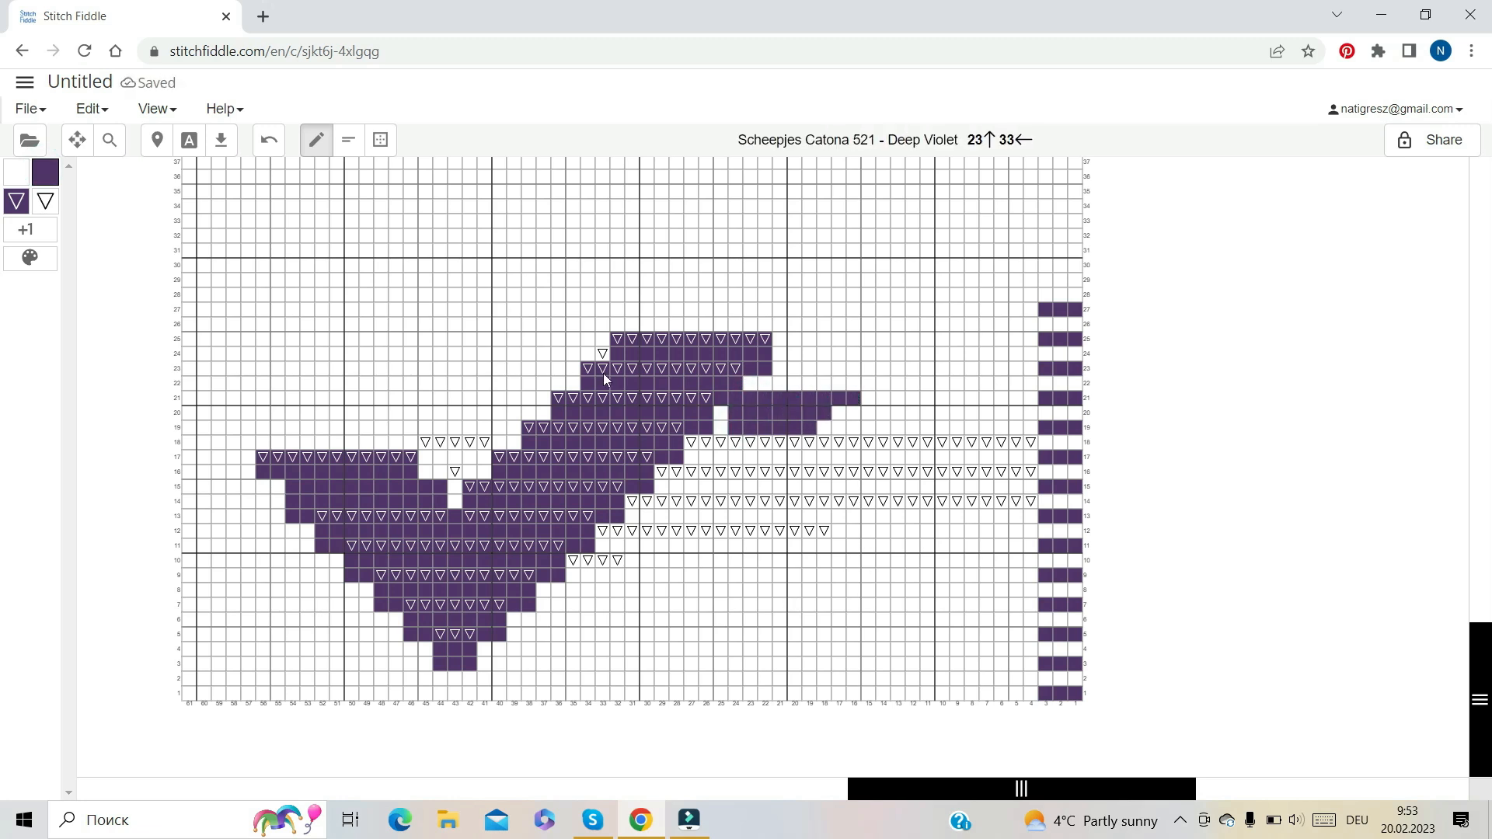
# Build the motif up to a peak at row 31 with violet triangles in rows 27, 29 and 31, and continue the border stripes on rows 29 and 31
pyautogui.moveTo(752, 320)
pyautogui.mouseDown()
pyautogui.moveTo(679, 293)
pyautogui.moveTo(786, 279)
pyautogui.moveTo(707, 247)
pyautogui.moveTo(735, 250)
pyautogui.mouseUp()
pyautogui.click(17, 171)
pyautogui.moveTo(775, 313)
pyautogui.mouseDown()
pyautogui.moveTo(794, 309)
pyautogui.moveTo(794, 280)
pyautogui.mouseUp()
# Add 10 blank white columns to the right of column 4
pyautogui.click(1032, 707)
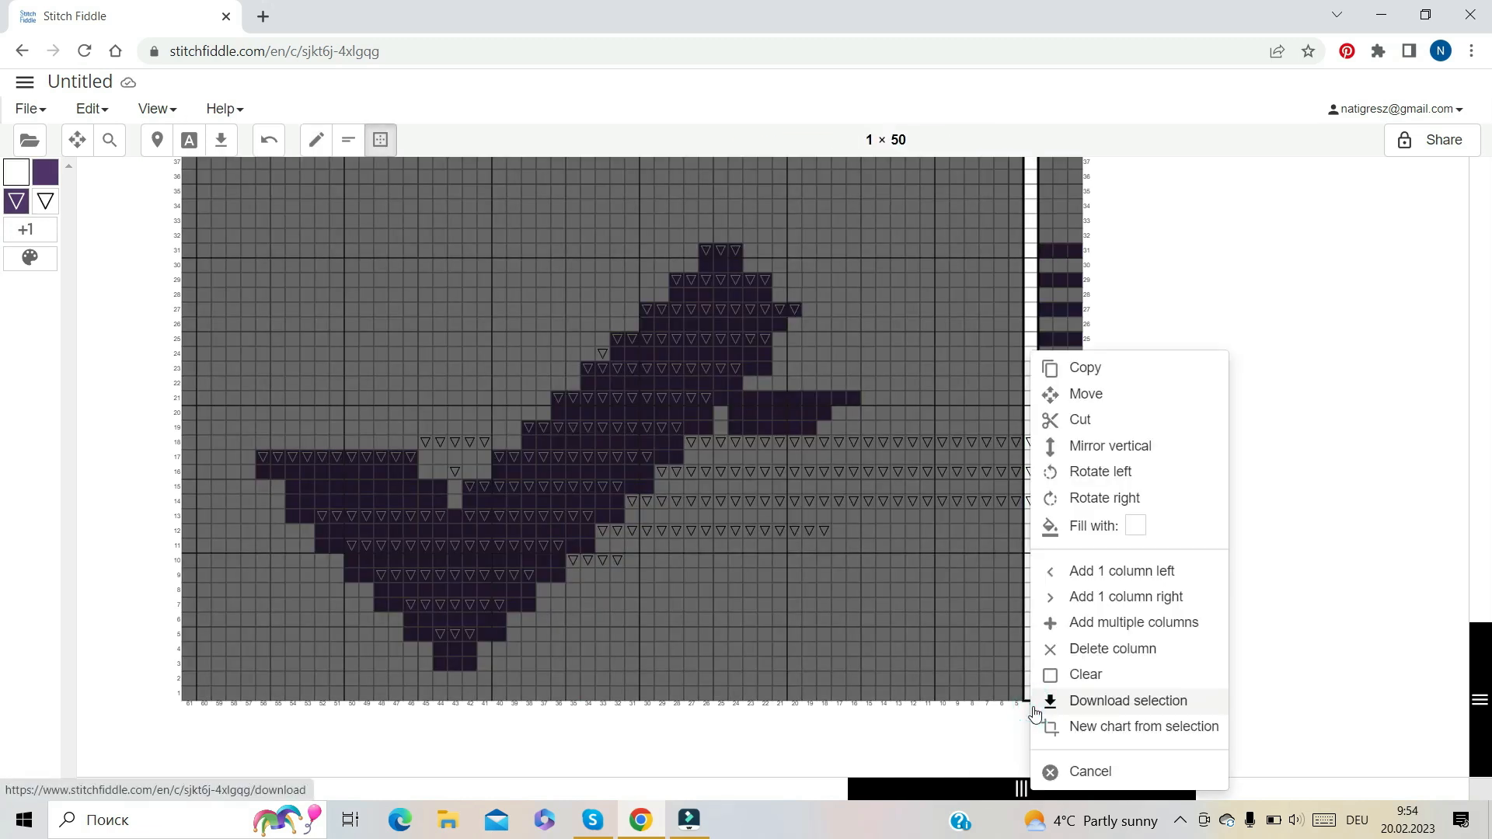
pyautogui.click(1140, 629)
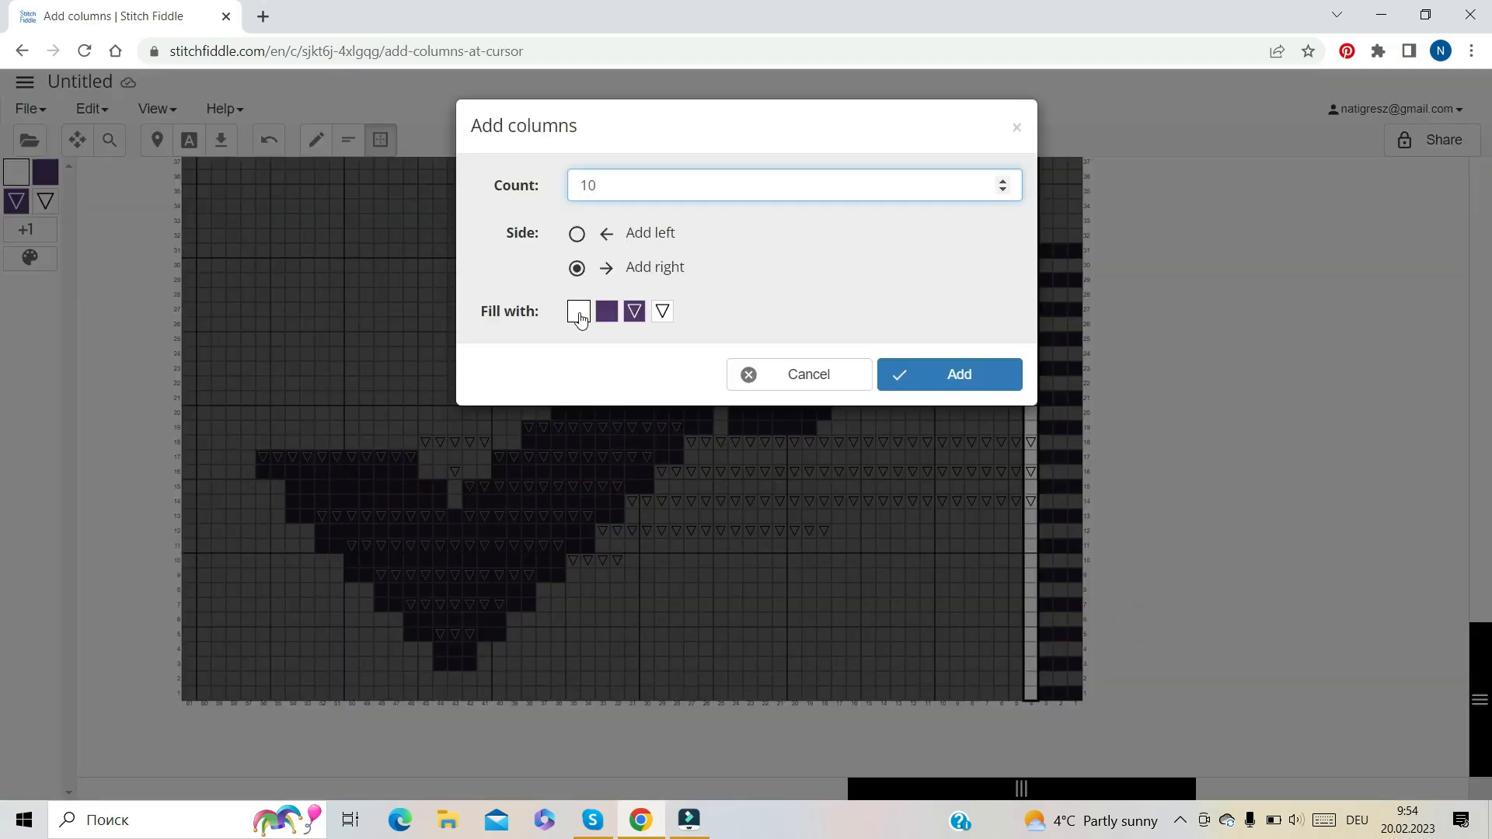
pyautogui.click(926, 381)
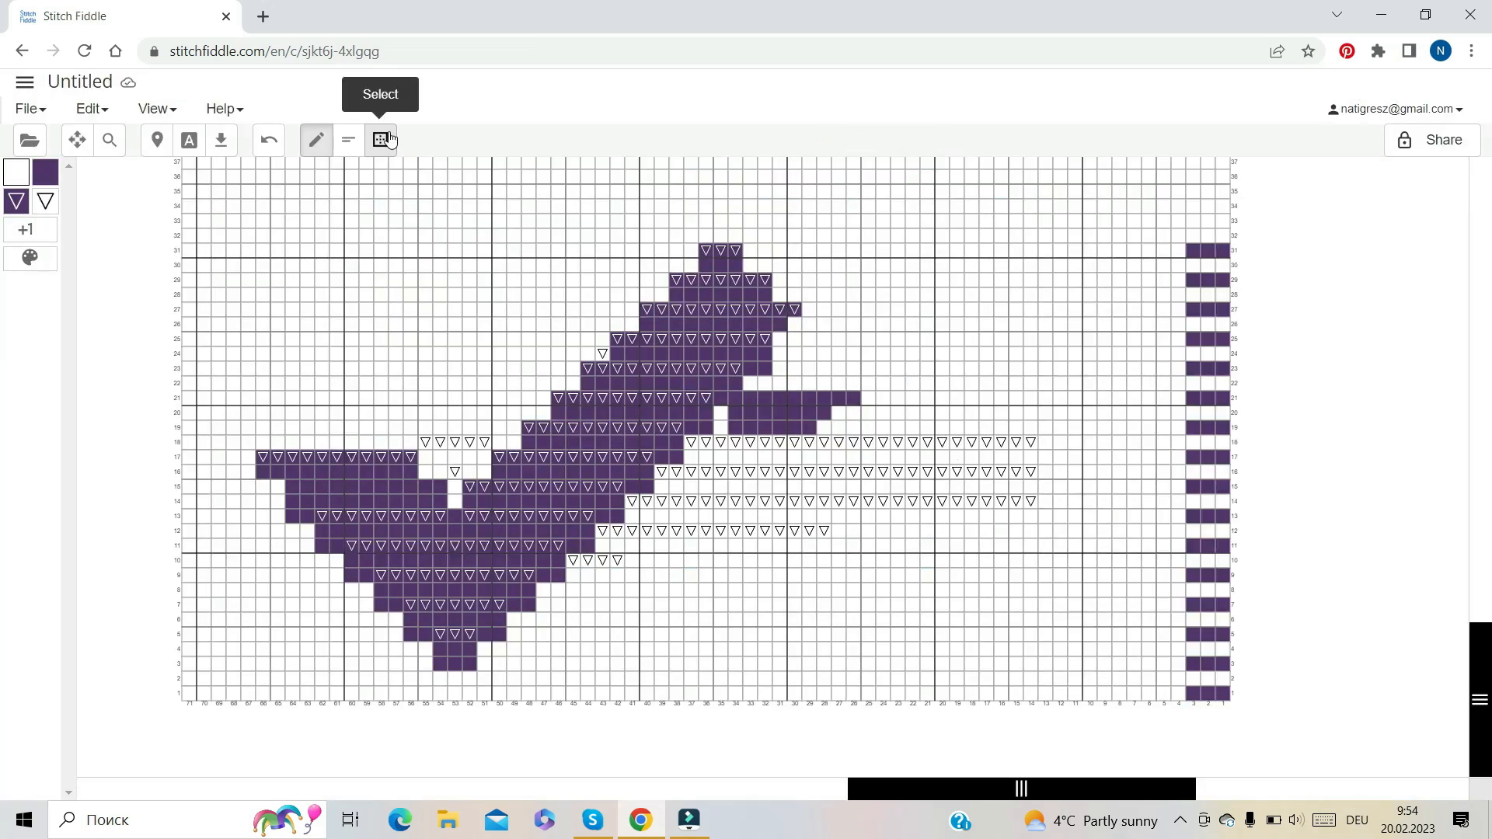
# Copy the 18 × 29 block at columns 35 to 52, rows 3 to 31, and paste it directly beside the original at columns 17 to 34
pyautogui.click(387, 139)
pyautogui.moveTo(473, 662); pyautogui.dragTo(717, 247)
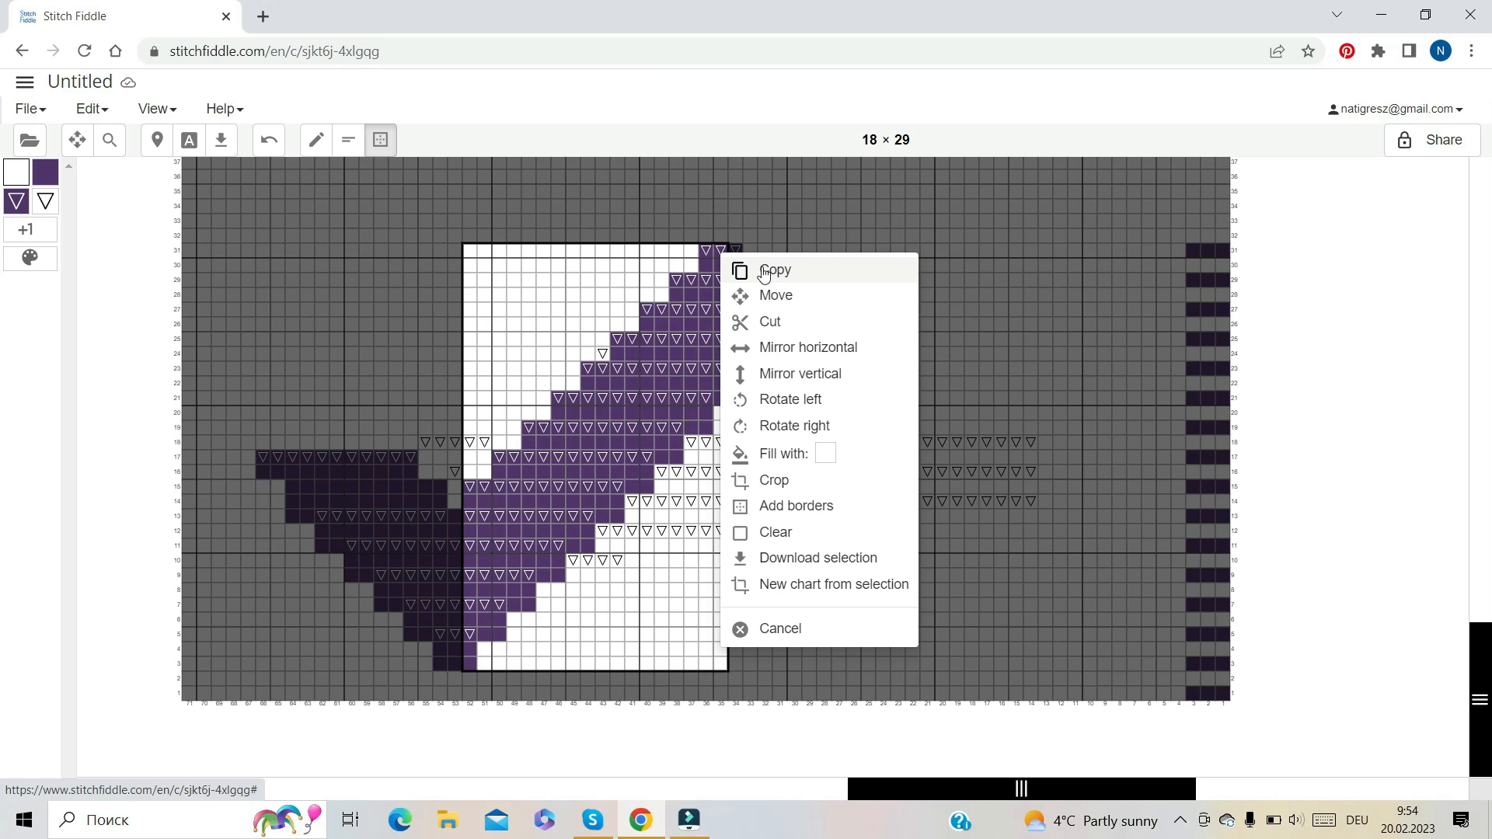
pyautogui.click(764, 271)
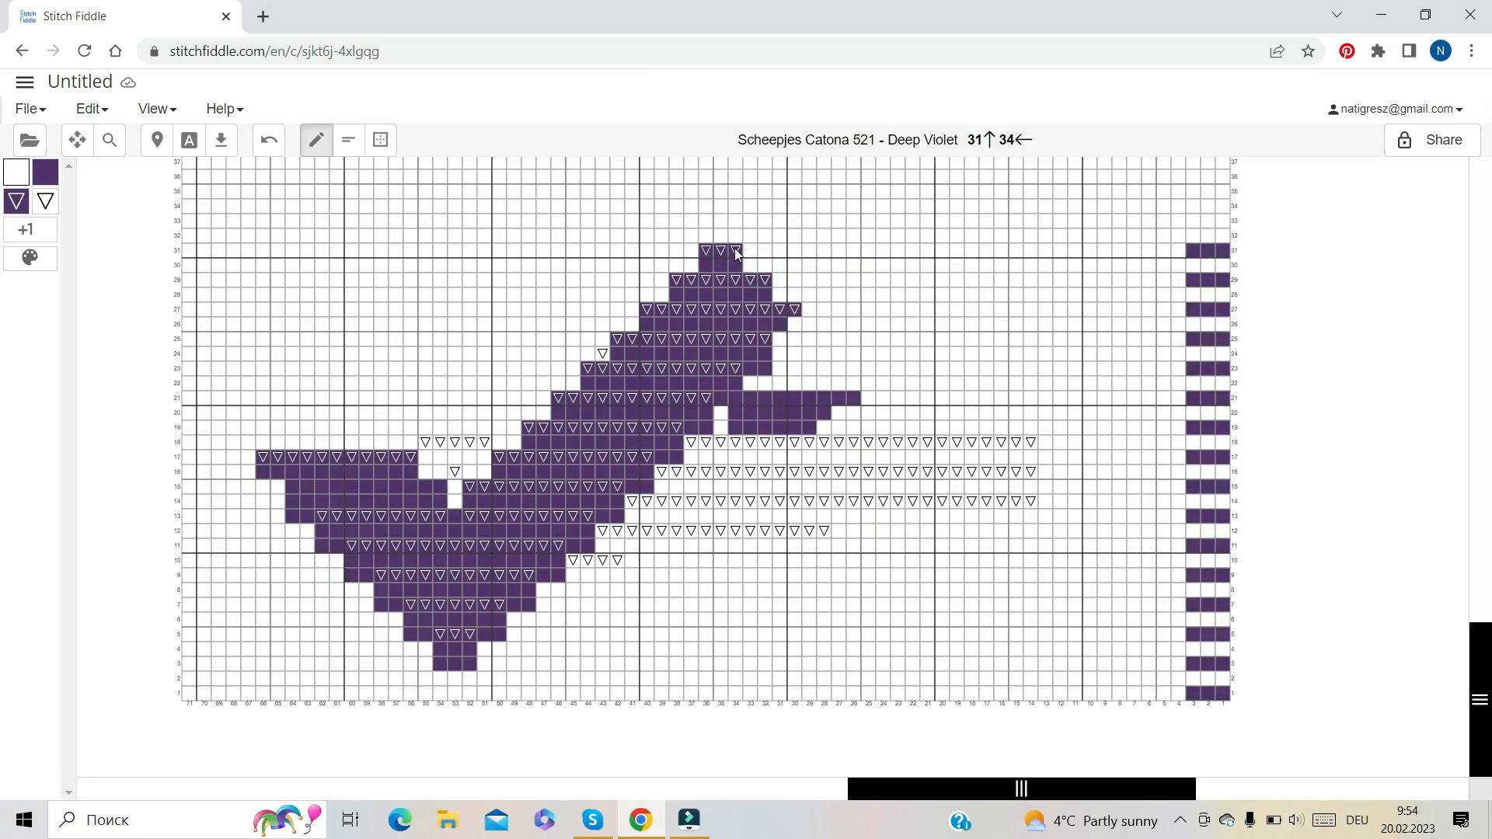
pyautogui.rightClick(734, 249)
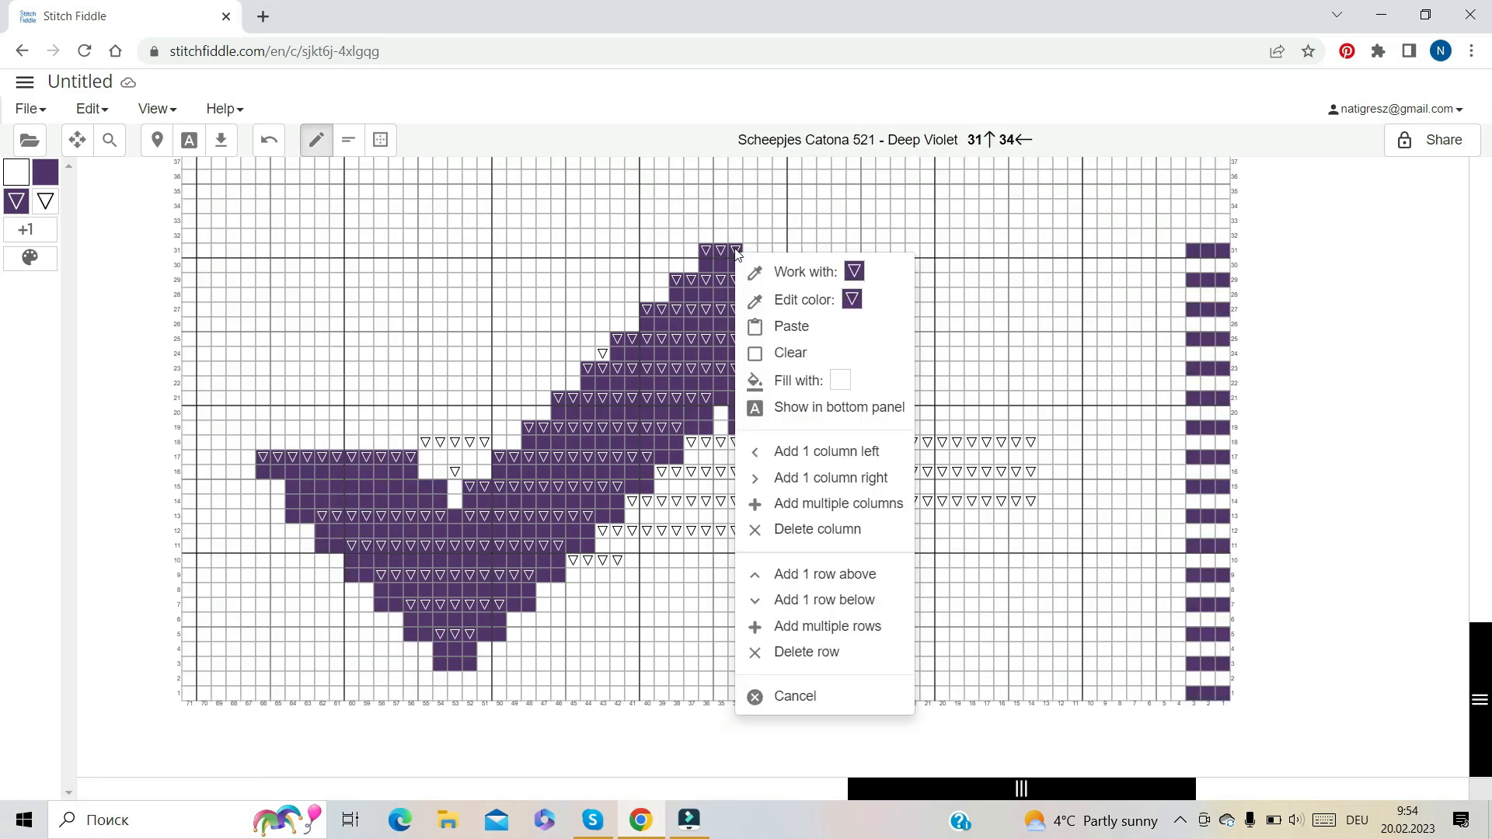
pyautogui.click(802, 334)
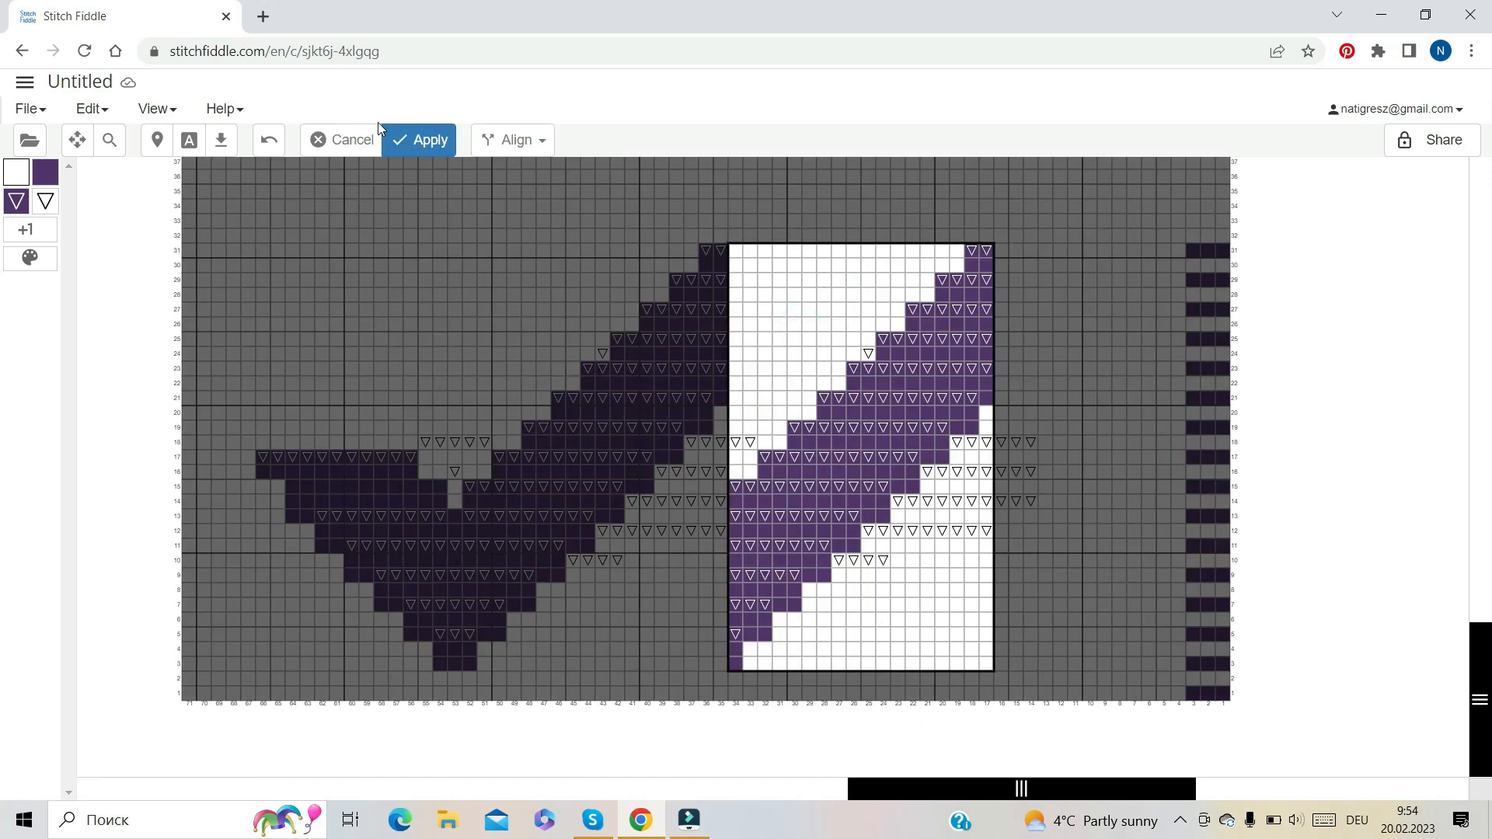
pyautogui.click(542, 141)
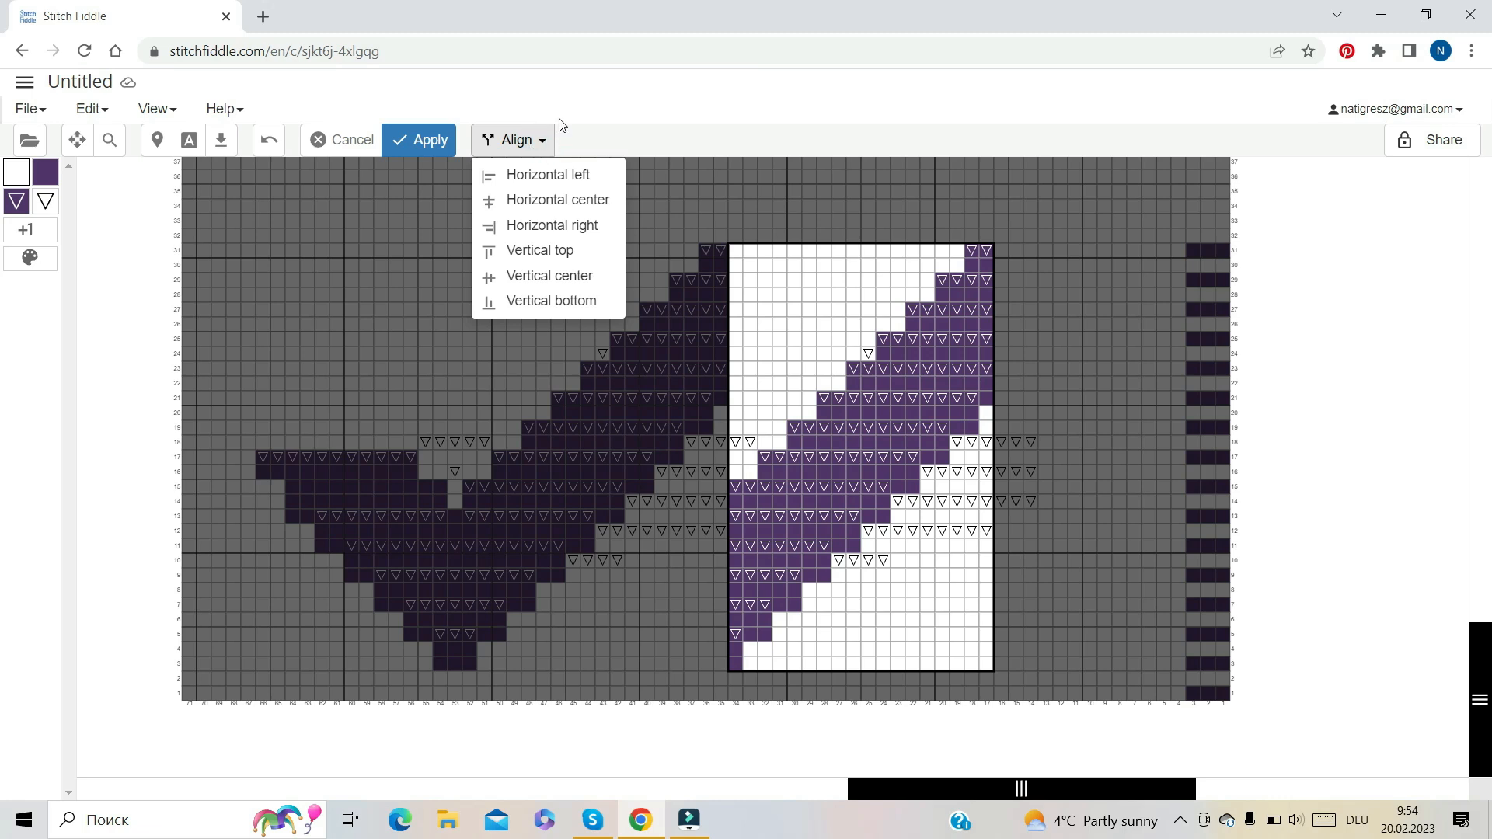
pyautogui.click(439, 140)
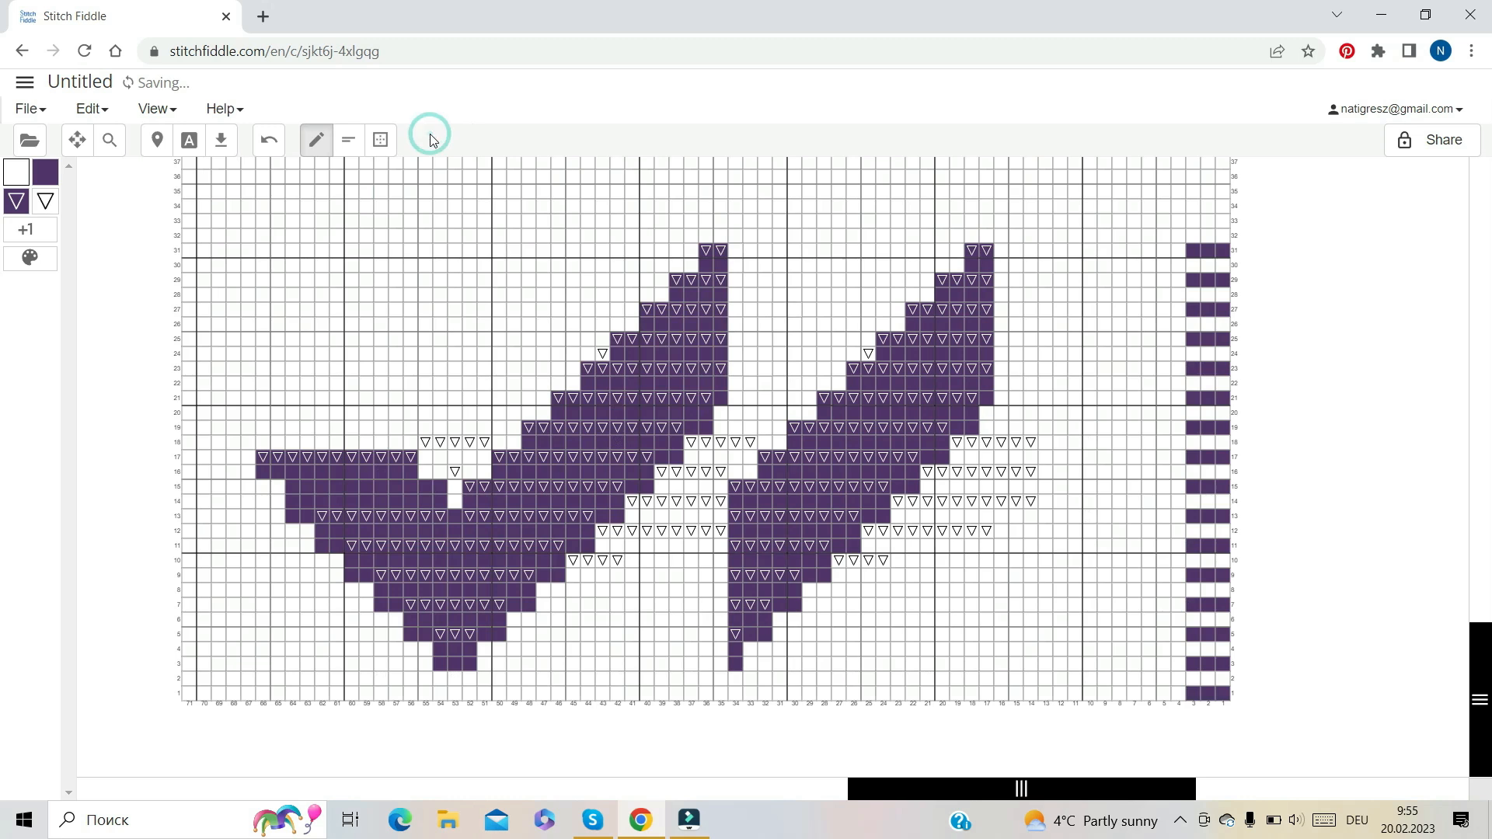
# Mirror the pasted 18 × 29 block vertically so it forms the motif's descending right arm
pyautogui.click(378, 139)
pyautogui.moveTo(736, 250); pyautogui.dragTo(984, 462)
pyautogui.moveTo(982, 579); pyautogui.dragTo(986, 670)
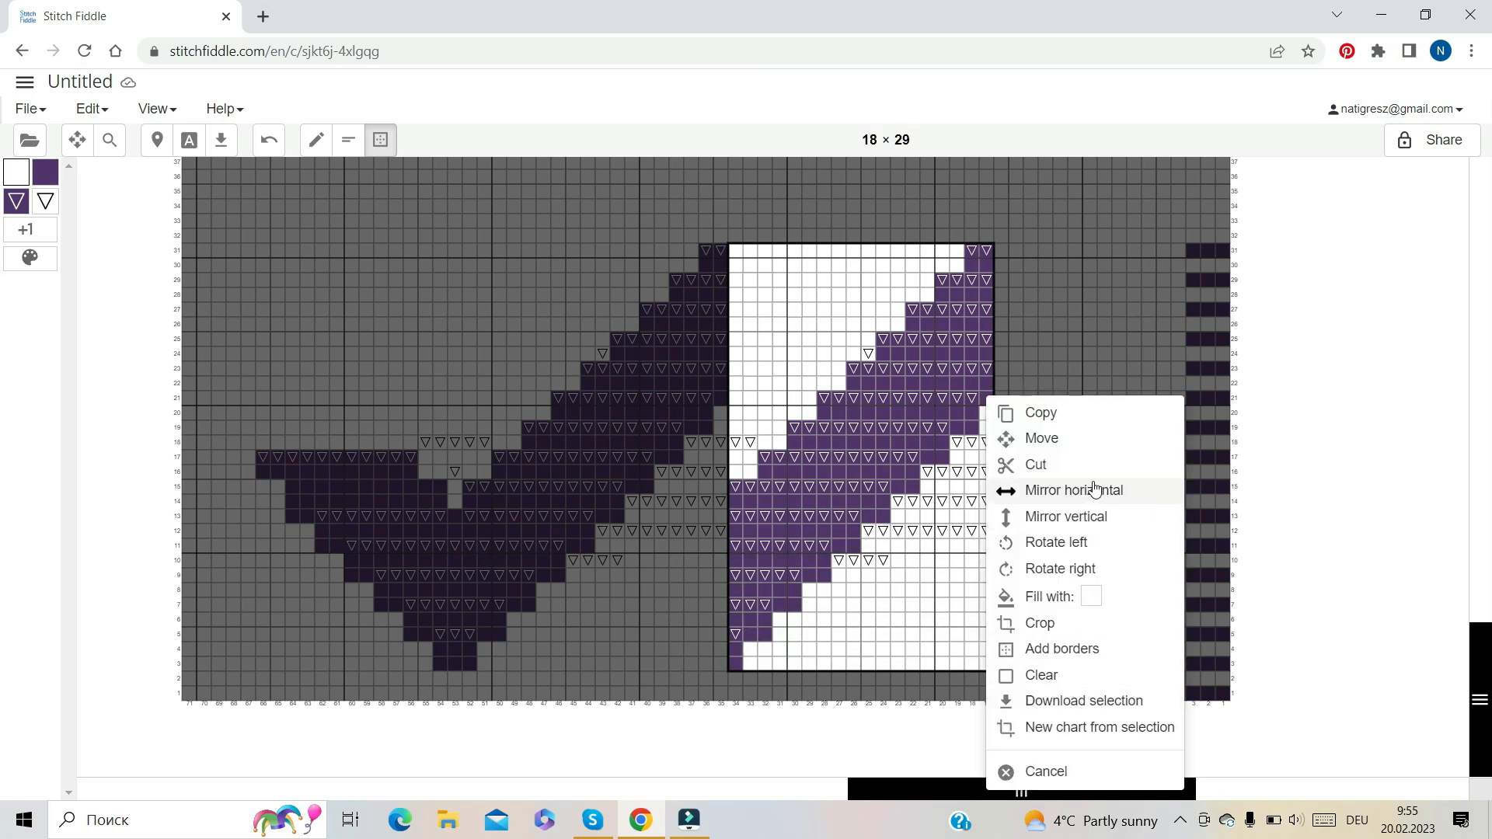
pyautogui.click(1079, 523)
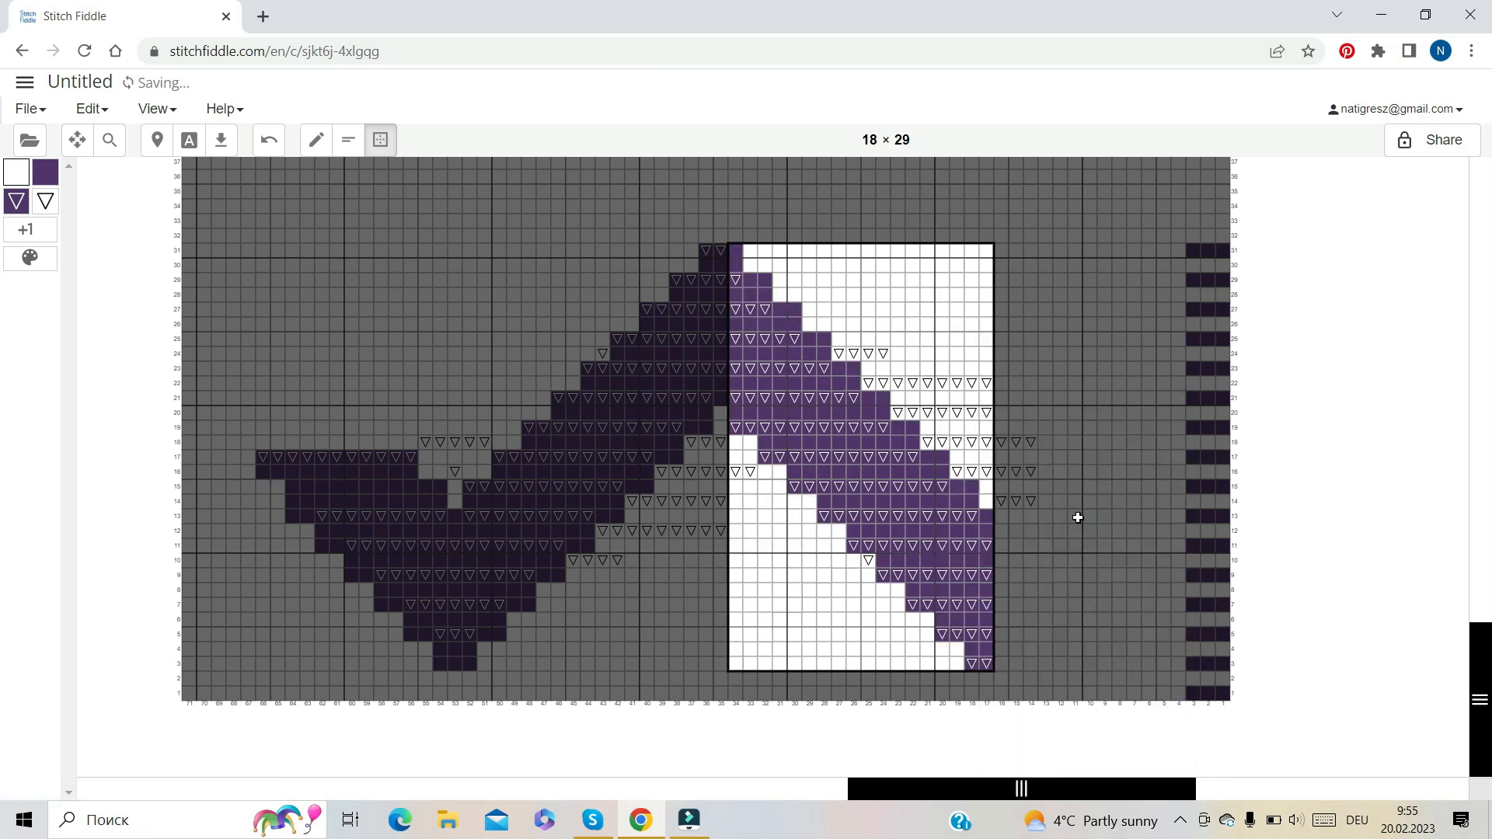
pyautogui.click(571, 244)
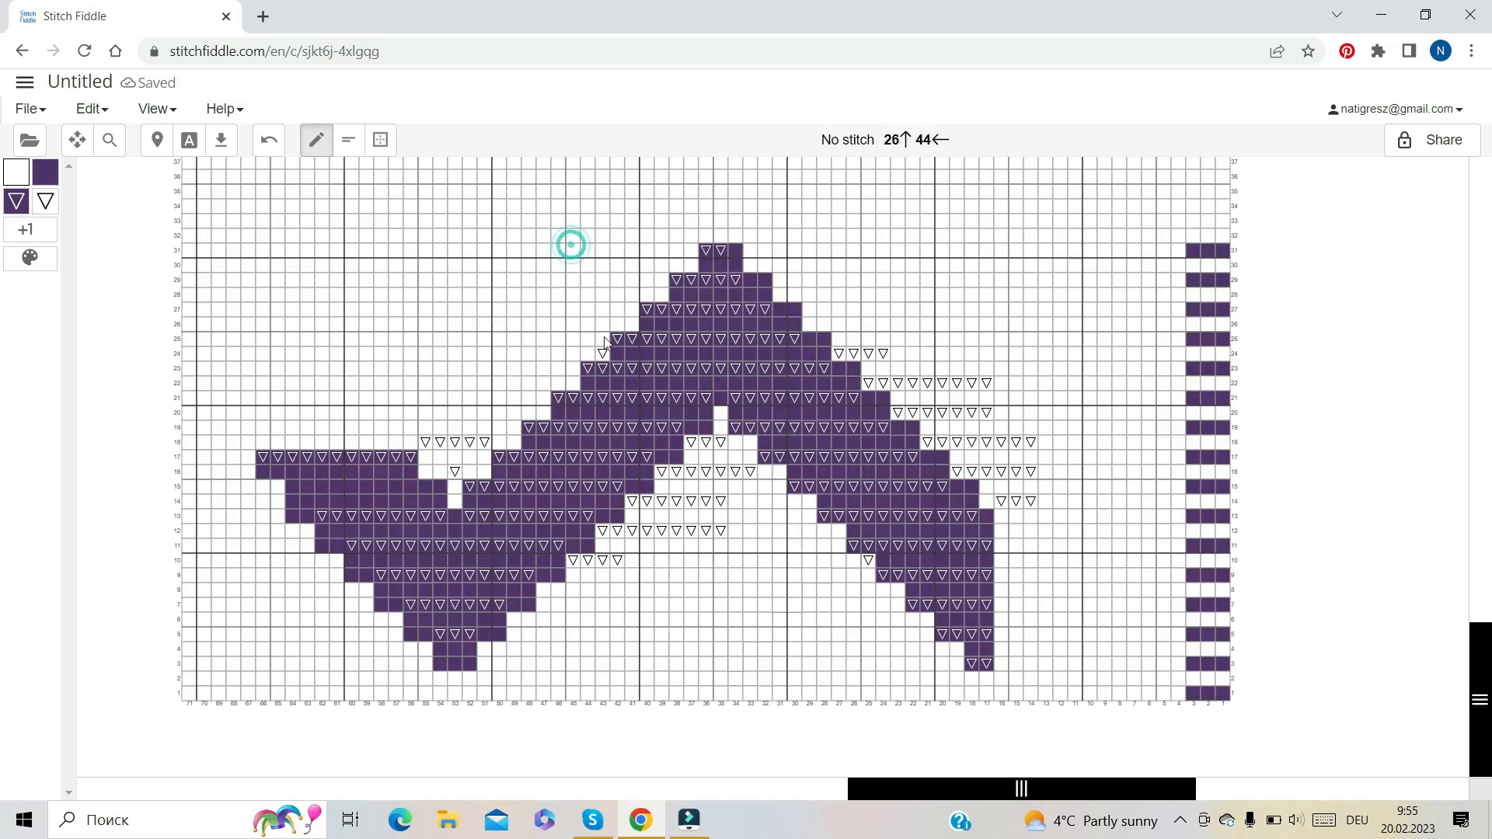
# Extend violet triangles to the right arm's outer edge on odd rows 15 to 29, and replace inner-edge triangles with solid Deep Violet on odd rows 3 to 19
pyautogui.click(21, 205)
pyautogui.moveTo(763, 278)
pyautogui.mouseDown()
pyautogui.moveTo(749, 276)
pyautogui.moveTo(783, 307)
pyautogui.mouseUp()
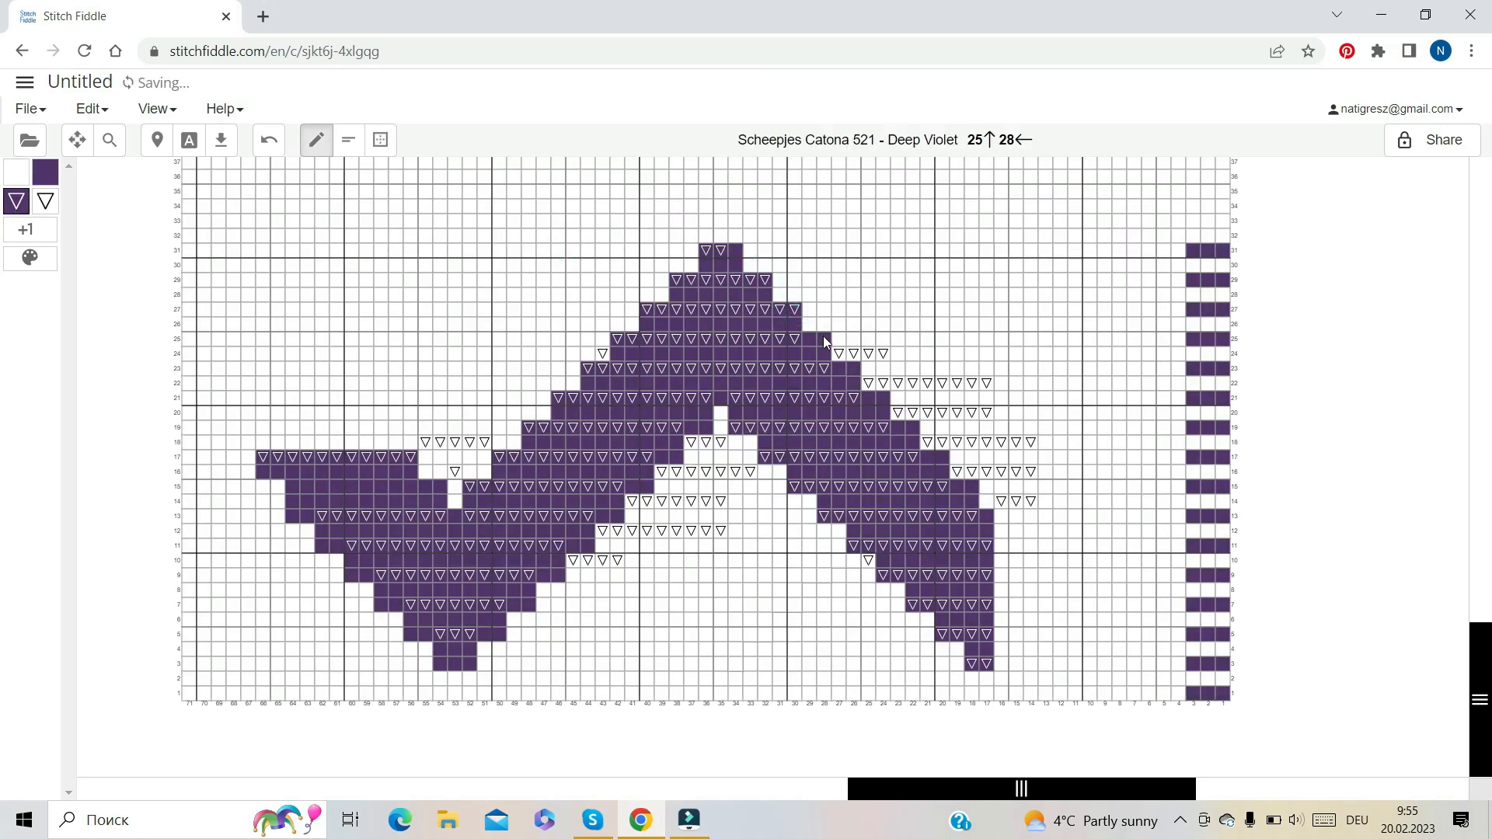
pyautogui.click(851, 370)
pyautogui.click(945, 458)
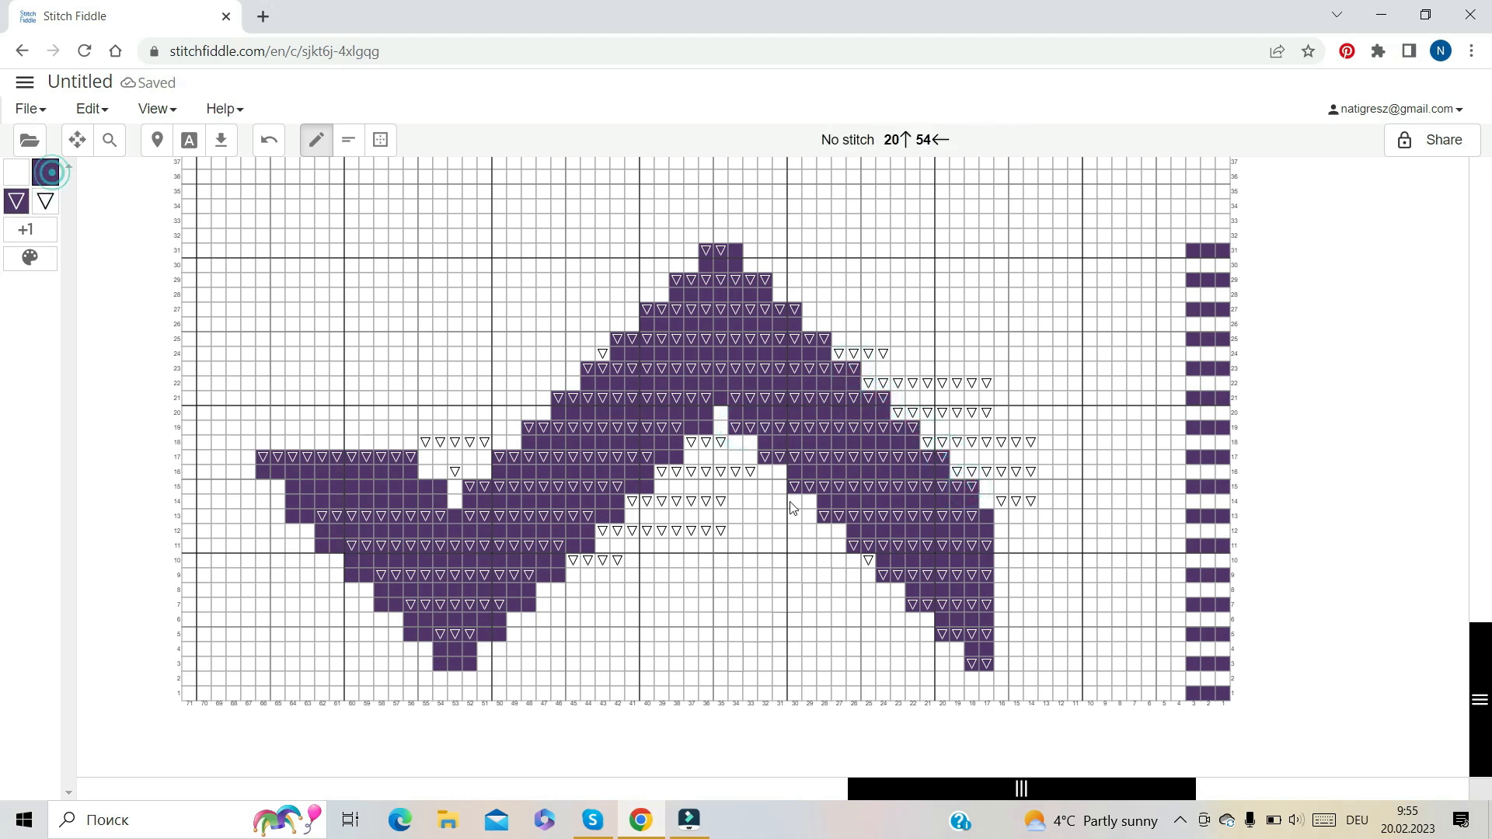
pyautogui.click(740, 432)
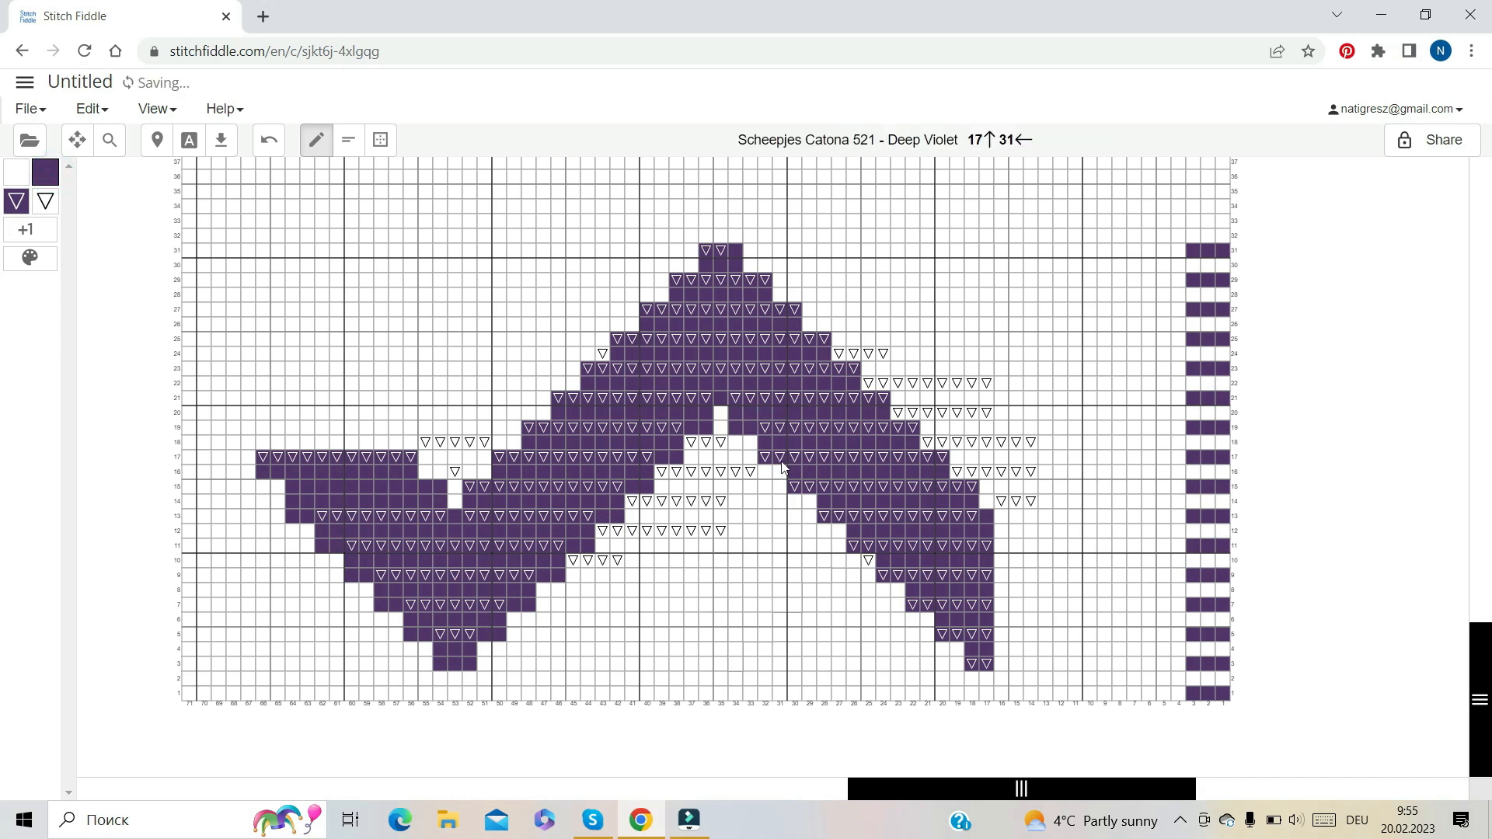
pyautogui.moveTo(780, 462)
pyautogui.mouseDown()
pyautogui.moveTo(868, 557)
pyautogui.moveTo(926, 590)
pyautogui.moveTo(964, 649)
pyautogui.moveTo(942, 642)
pyautogui.moveTo(988, 666)
pyautogui.mouseUp()
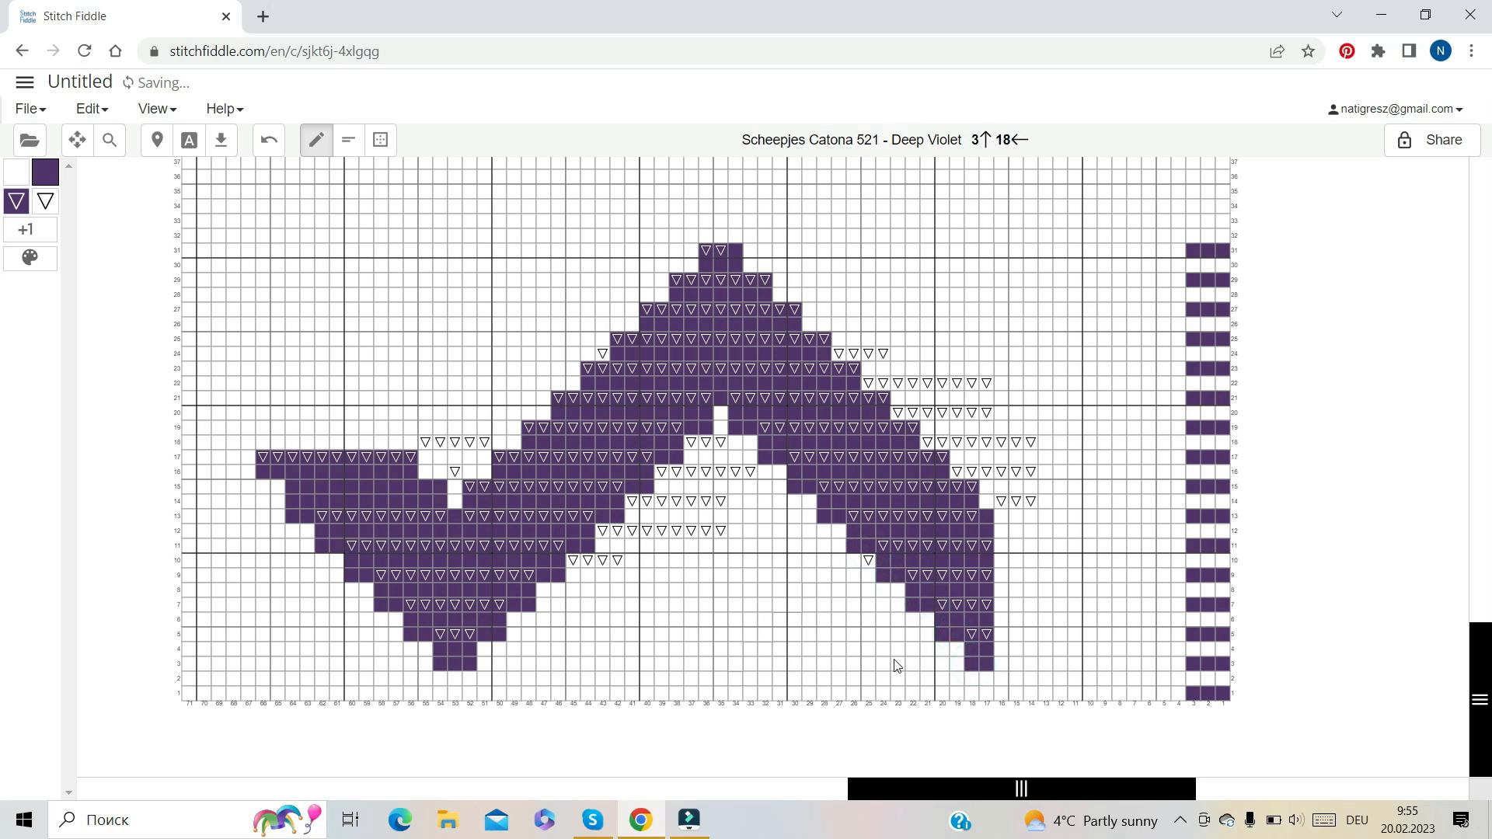
pyautogui.click(15, 180)
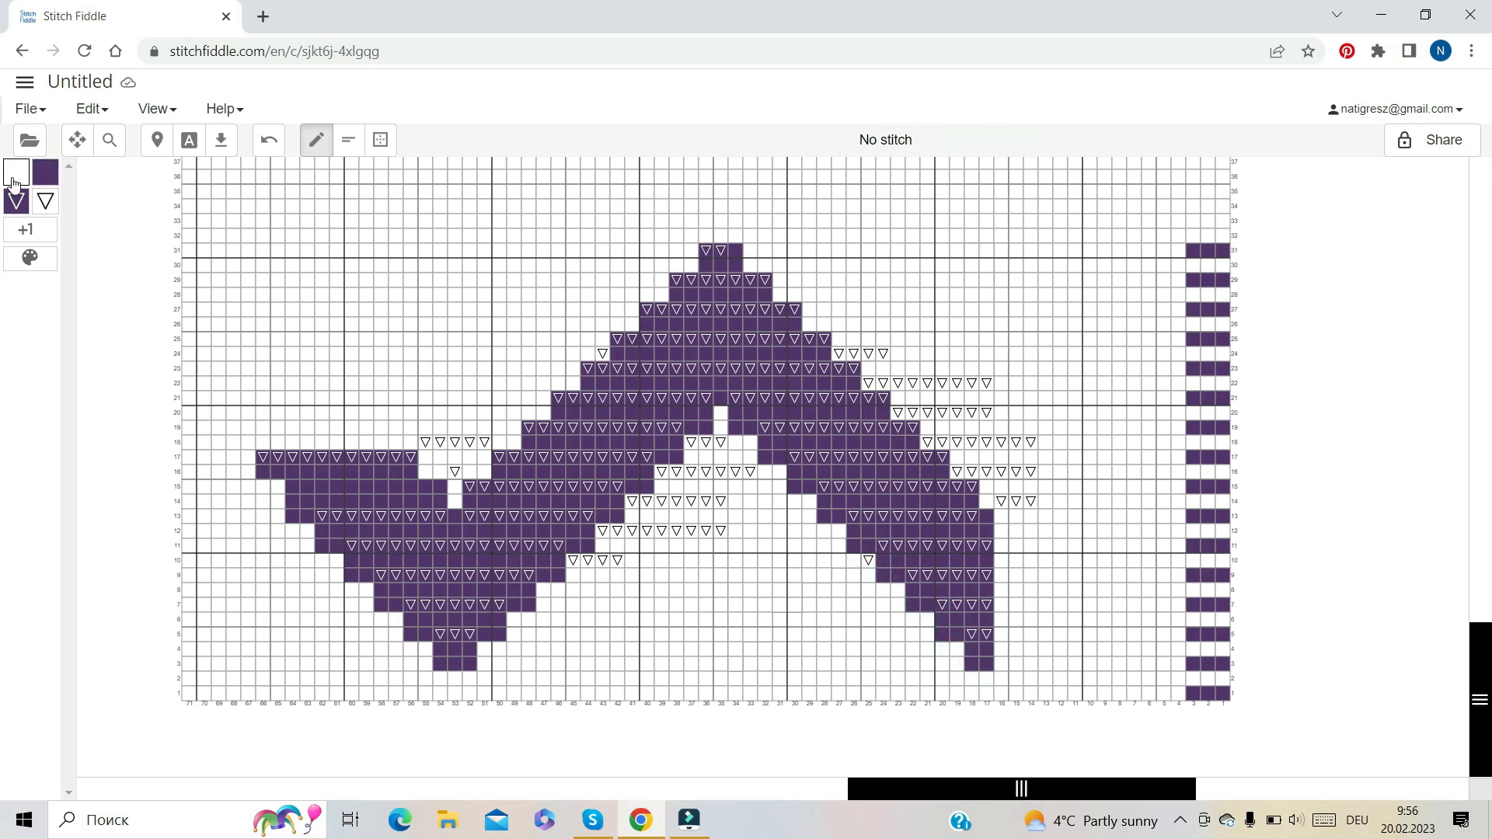
pyautogui.click(530, 530)
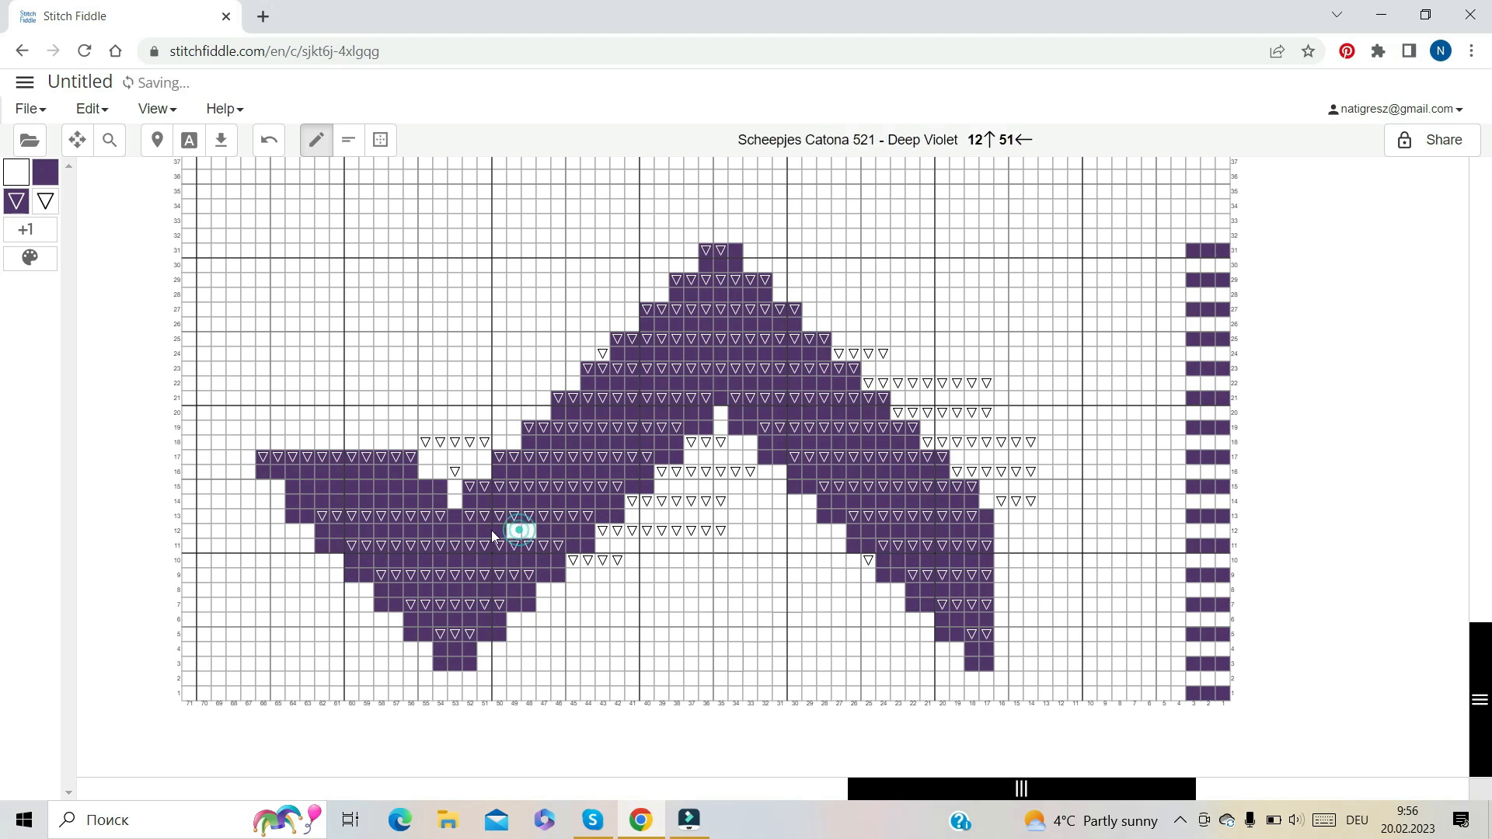
pyautogui.click(497, 531)
pyautogui.click(497, 501)
pyautogui.click(527, 504)
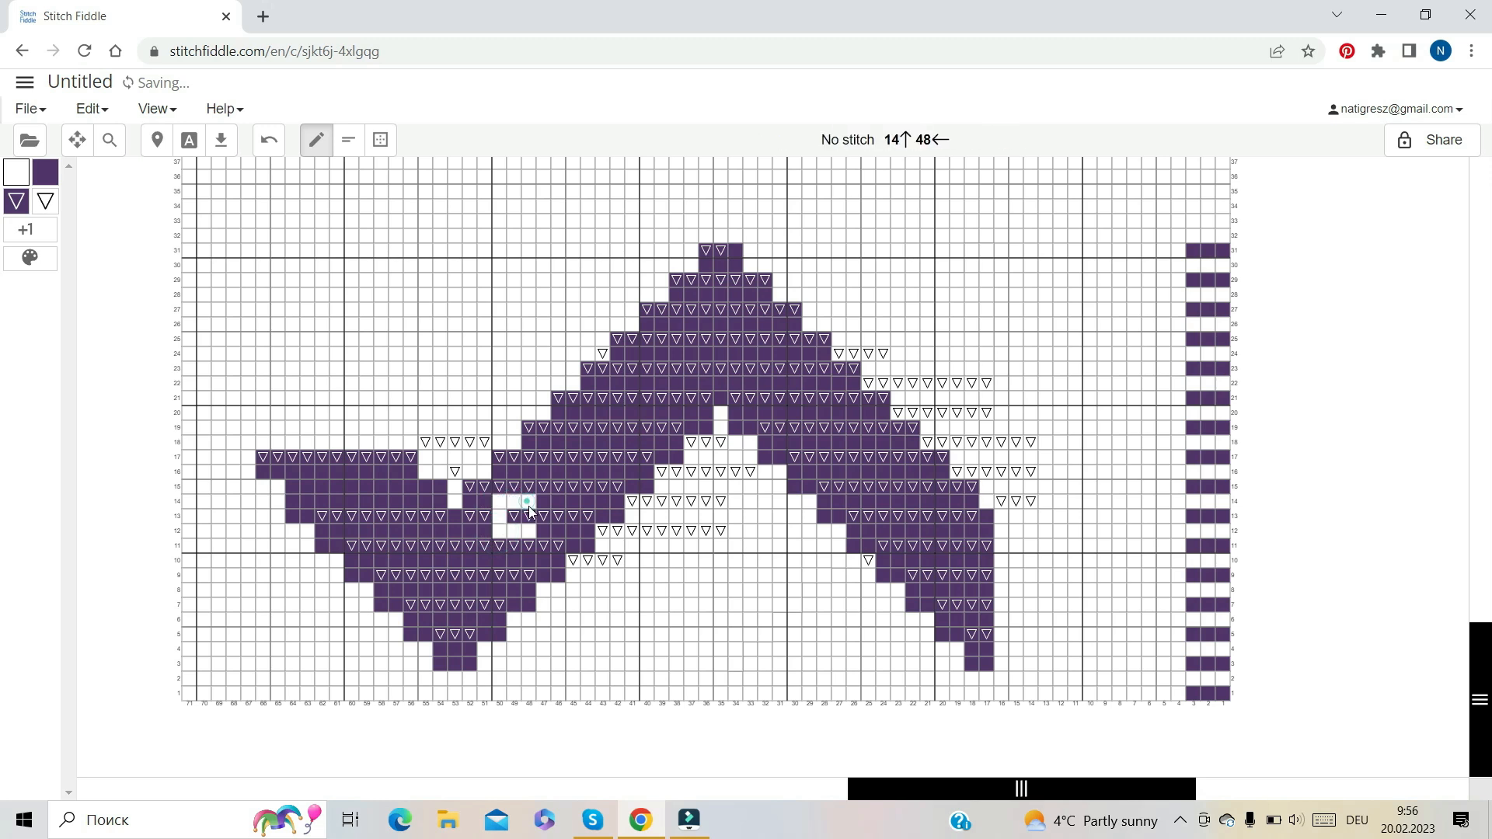
pyautogui.click(529, 514)
pyautogui.click(270, 141)
pyautogui.click(269, 145)
pyautogui.click(269, 144)
pyautogui.click(268, 144)
pyautogui.click(268, 145)
pyautogui.click(267, 145)
pyautogui.click(267, 145)
pyautogui.click(267, 145)
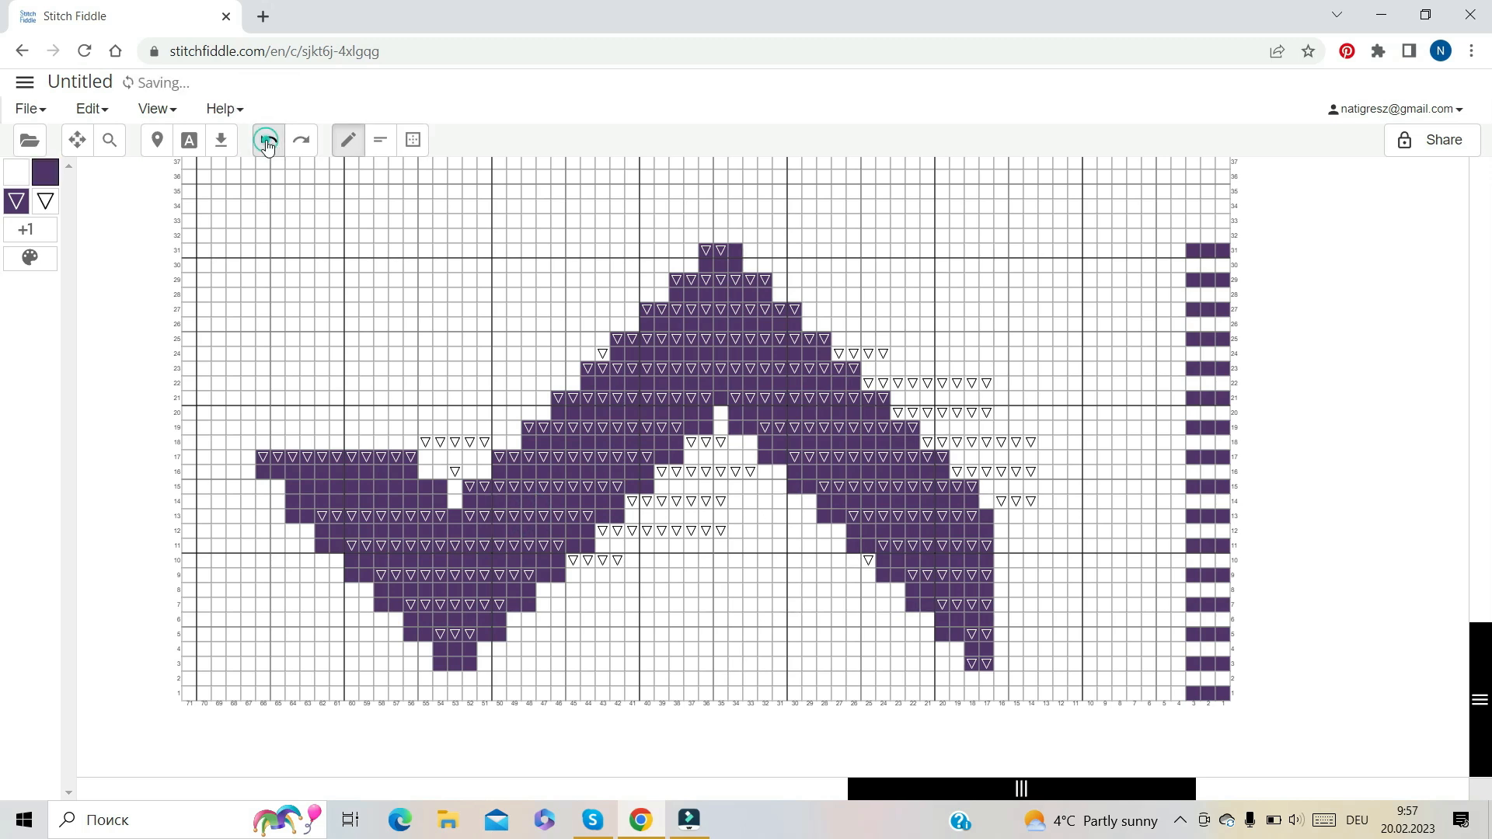
# Paint a 3 × 3 white ring around the cell at row 13, column 47 in the motif's rising arm
pyautogui.click(558, 515)
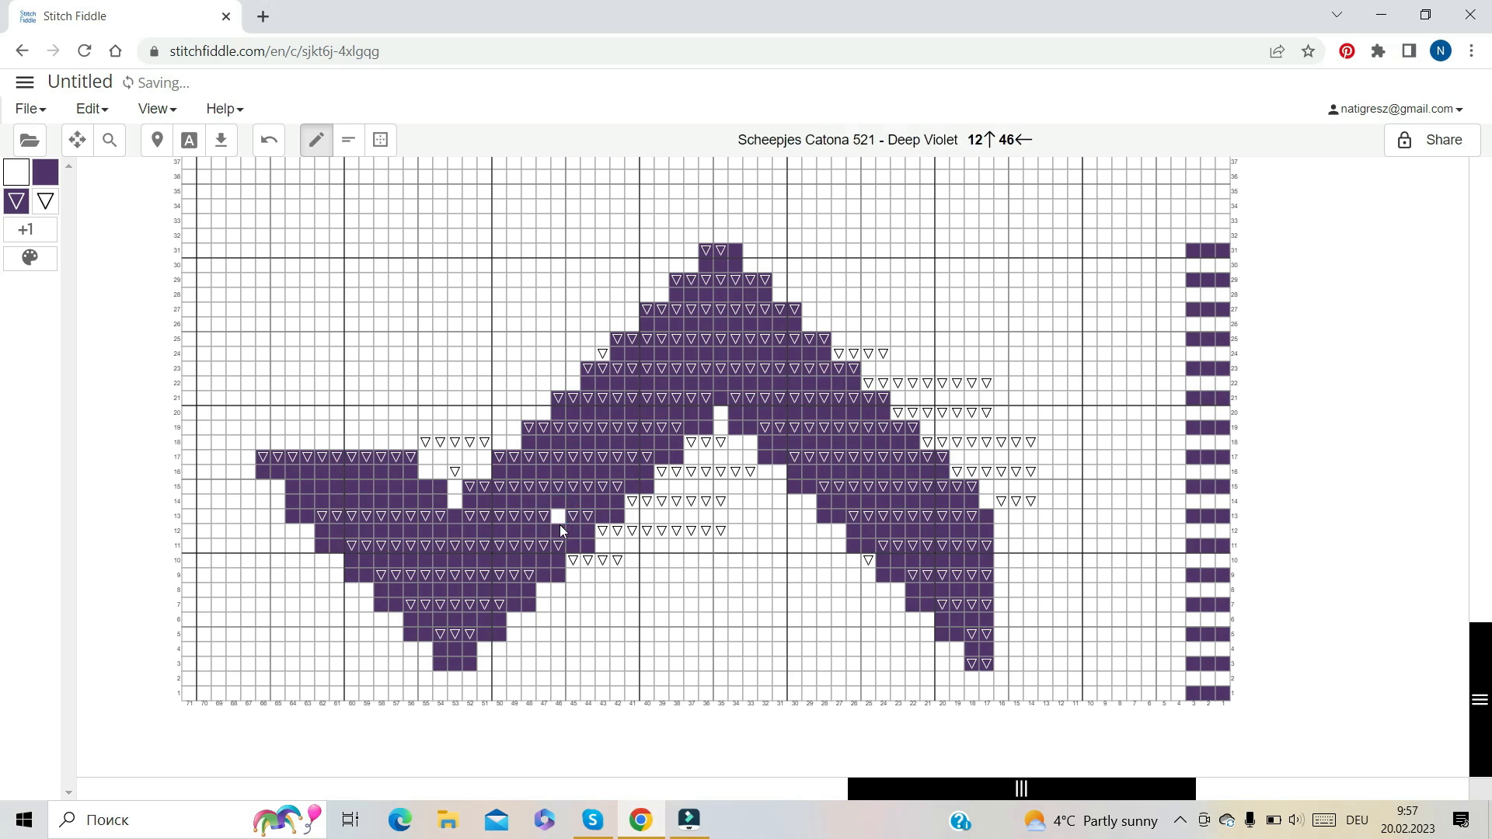
pyautogui.click(558, 529)
pyautogui.click(544, 529)
pyautogui.click(517, 529)
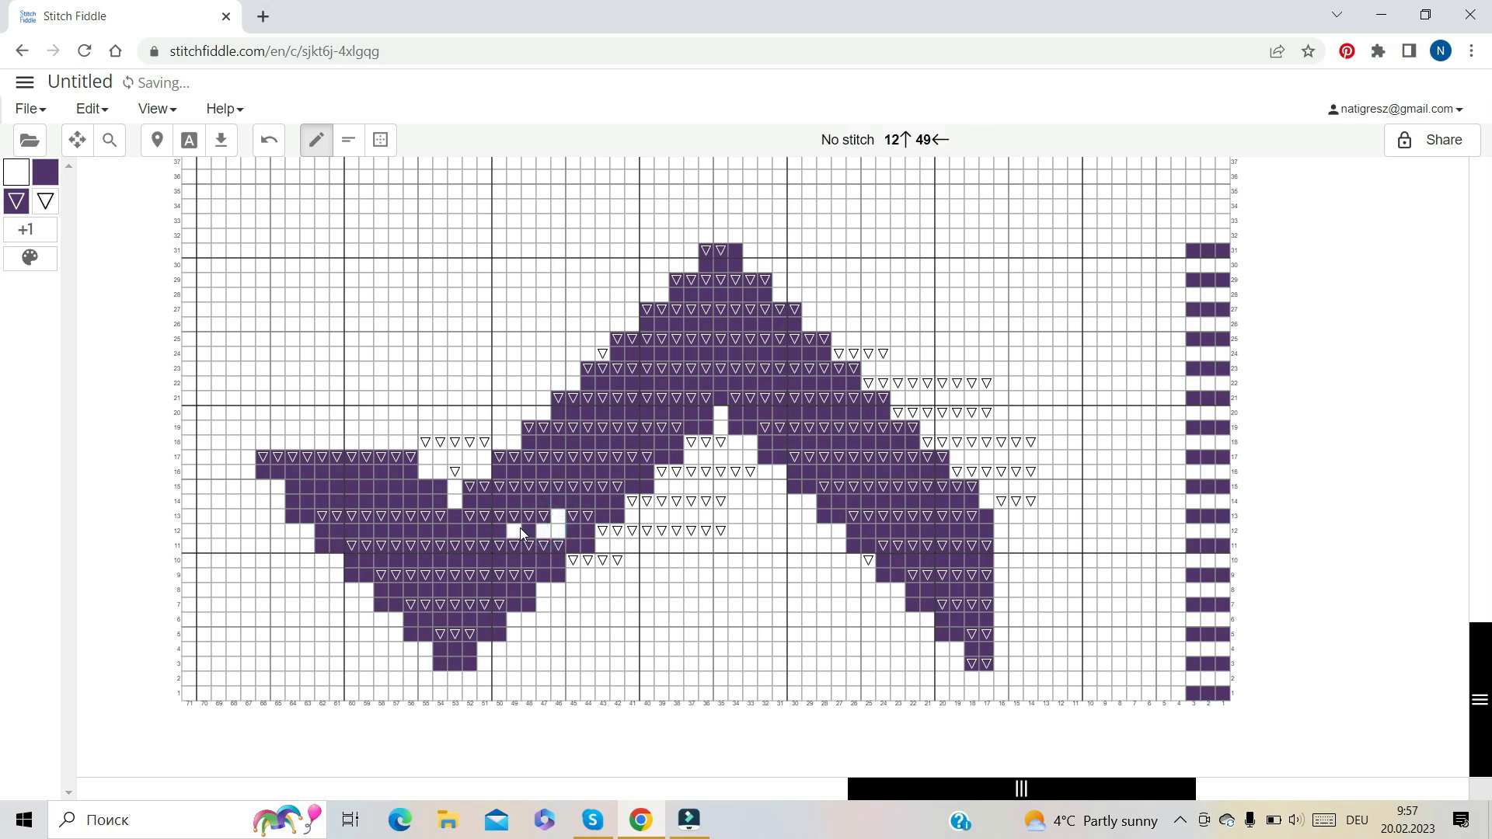
pyautogui.click(279, 150)
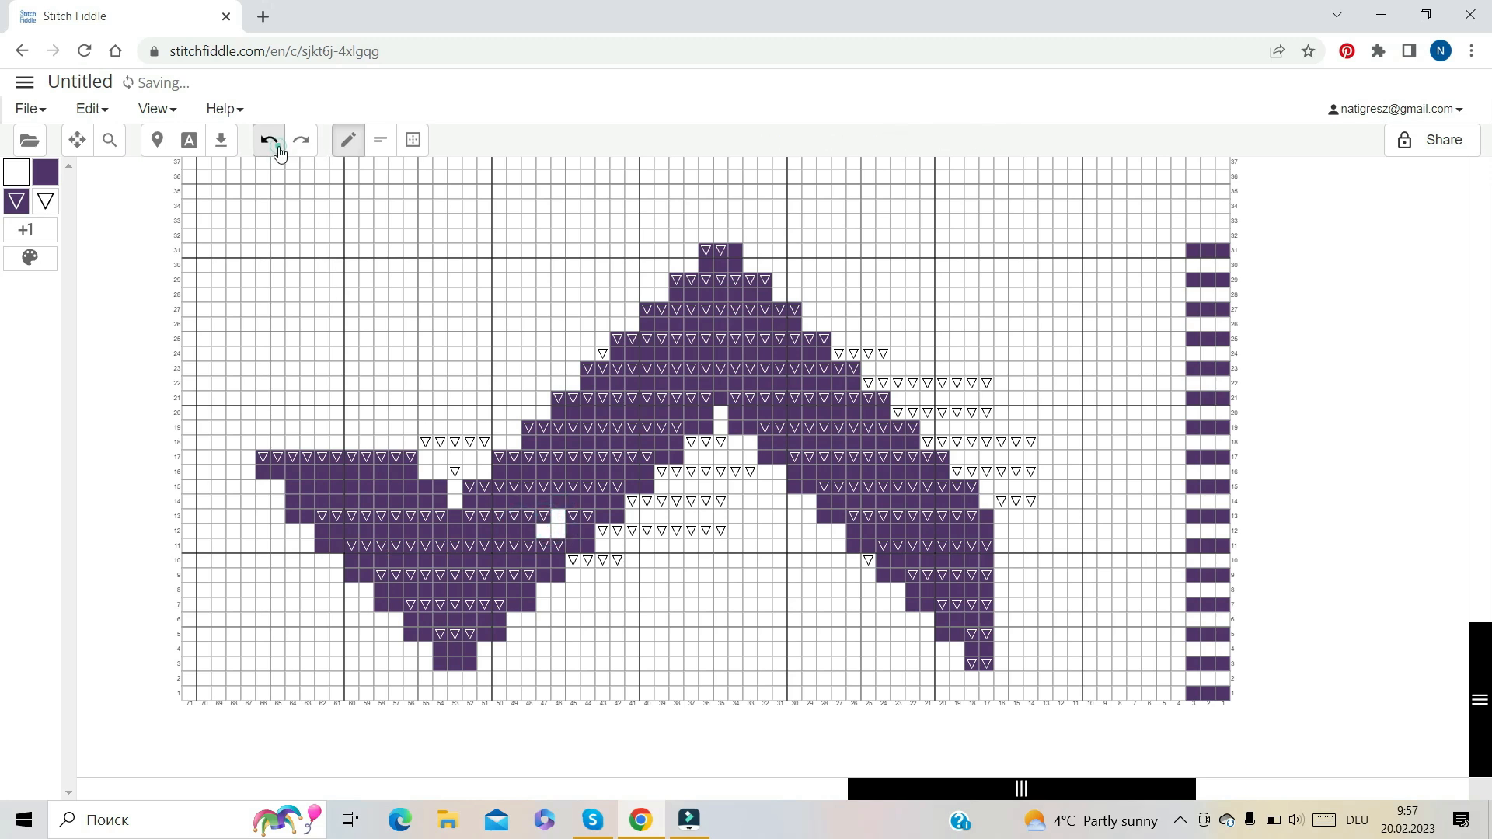
pyautogui.click(527, 517)
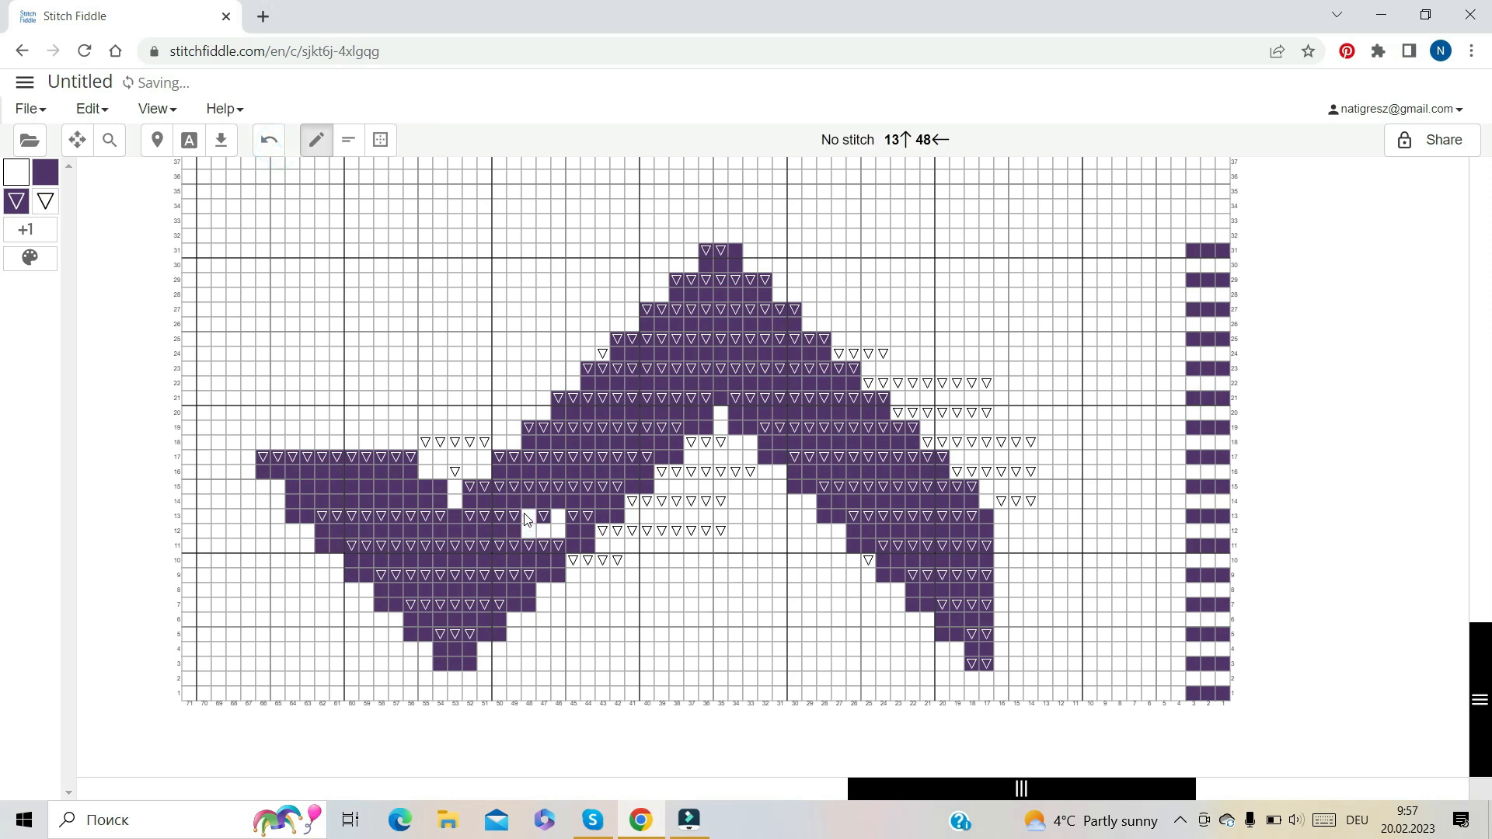
pyautogui.click(542, 501)
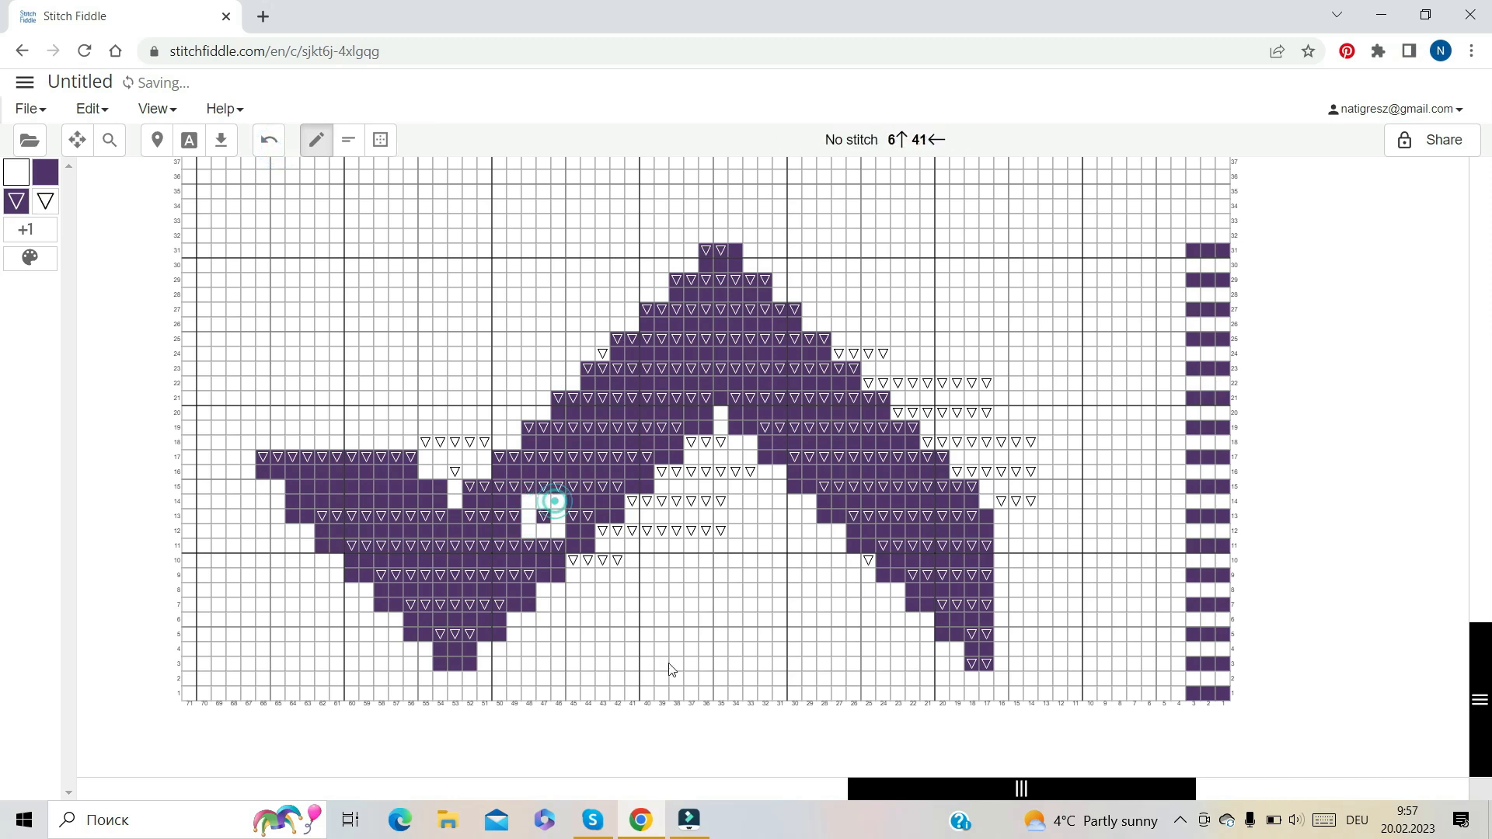
# Paint a second 3 × 3 white ring around row 21, column 41, and fill both ring centres with solid Deep Violet
pyautogui.click(616, 396)
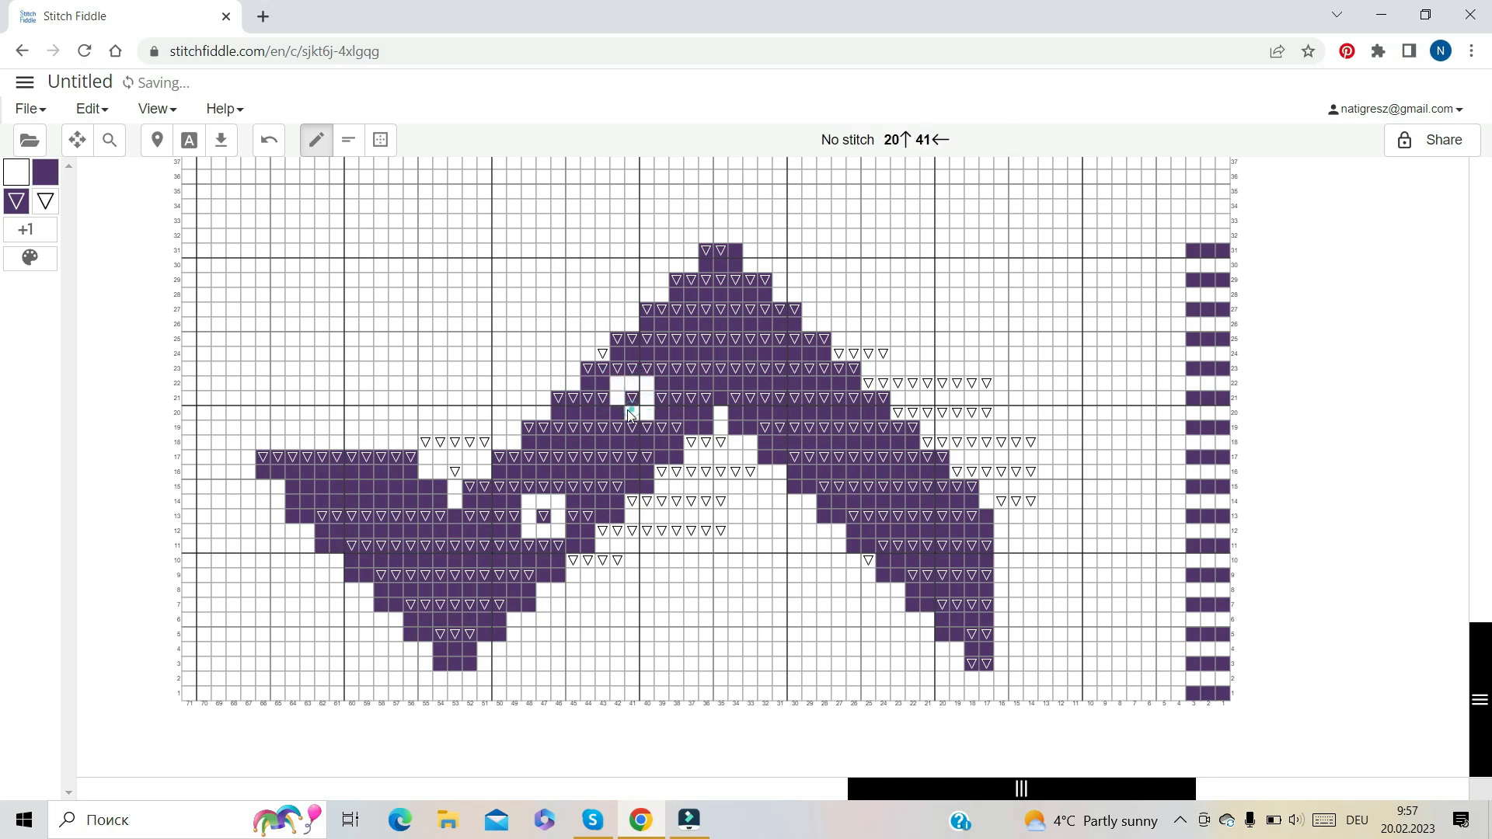
pyautogui.click(48, 170)
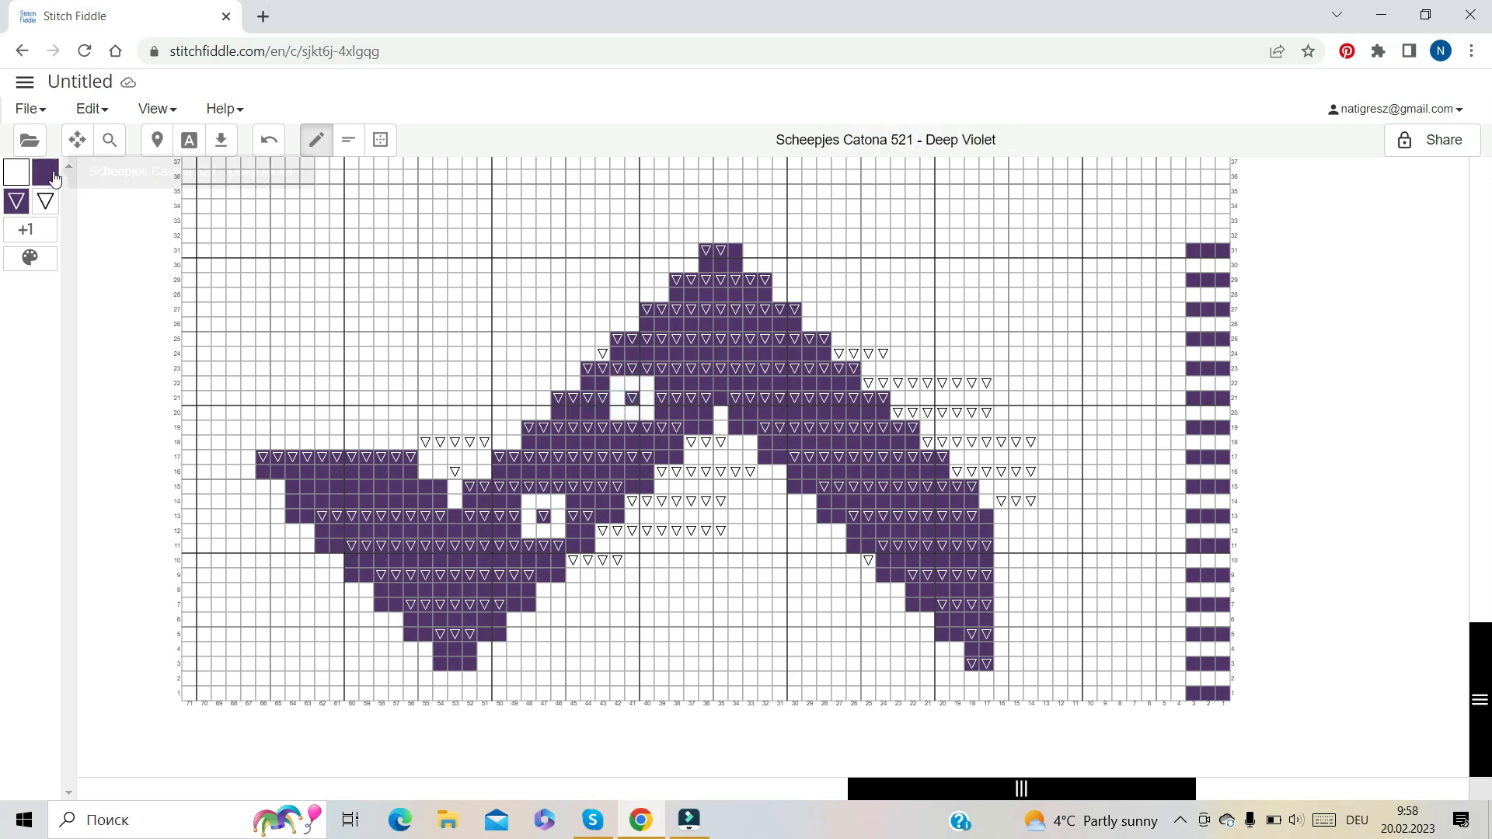
pyautogui.click(545, 517)
pyautogui.click(631, 397)
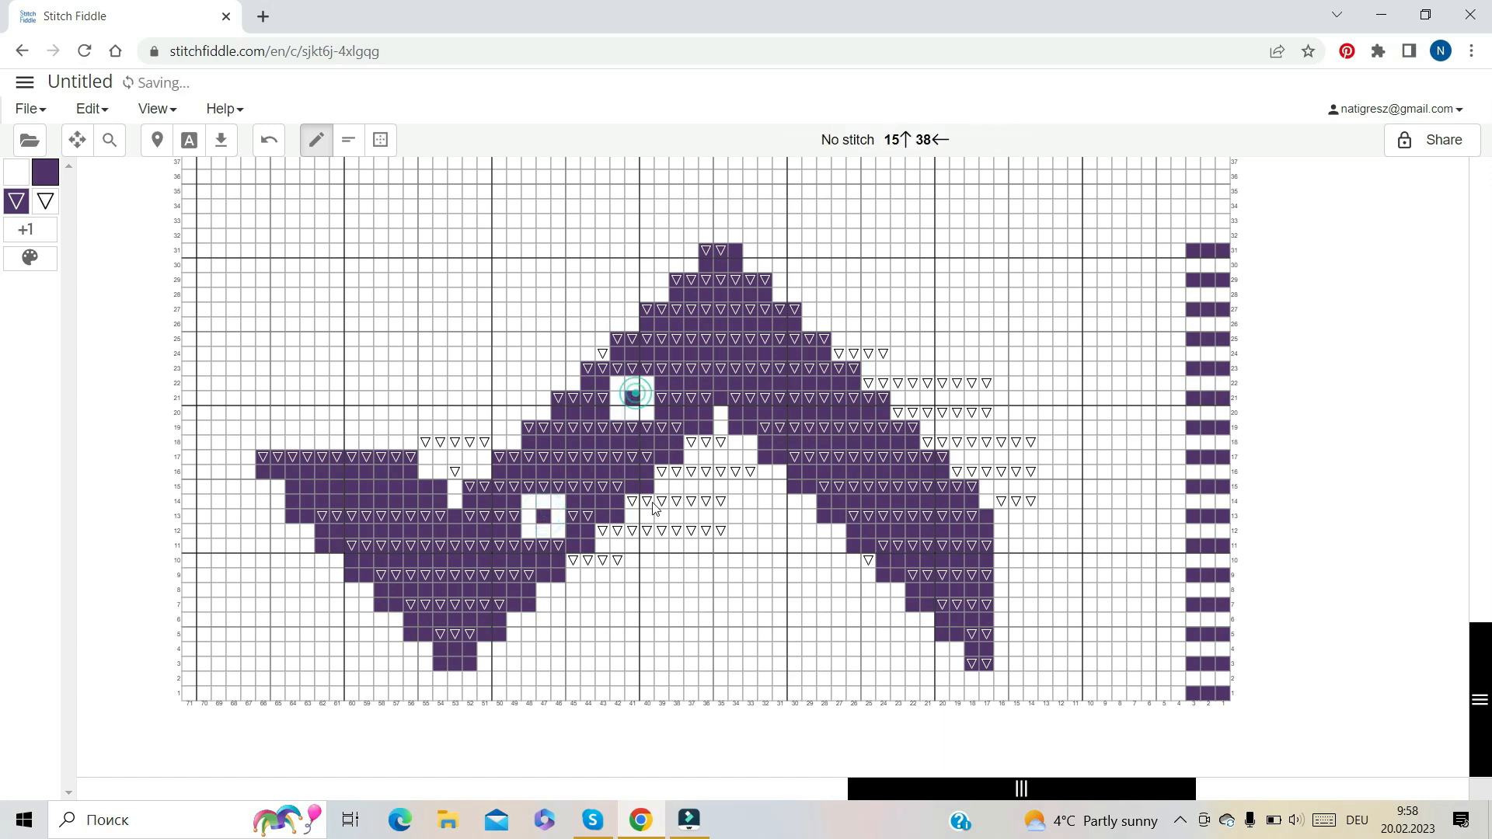
# Place white triangles in the upper corners of both rings, on row 14 at columns 46 and 48 and row 22 at columns 40 and 42
pyautogui.click(43, 203)
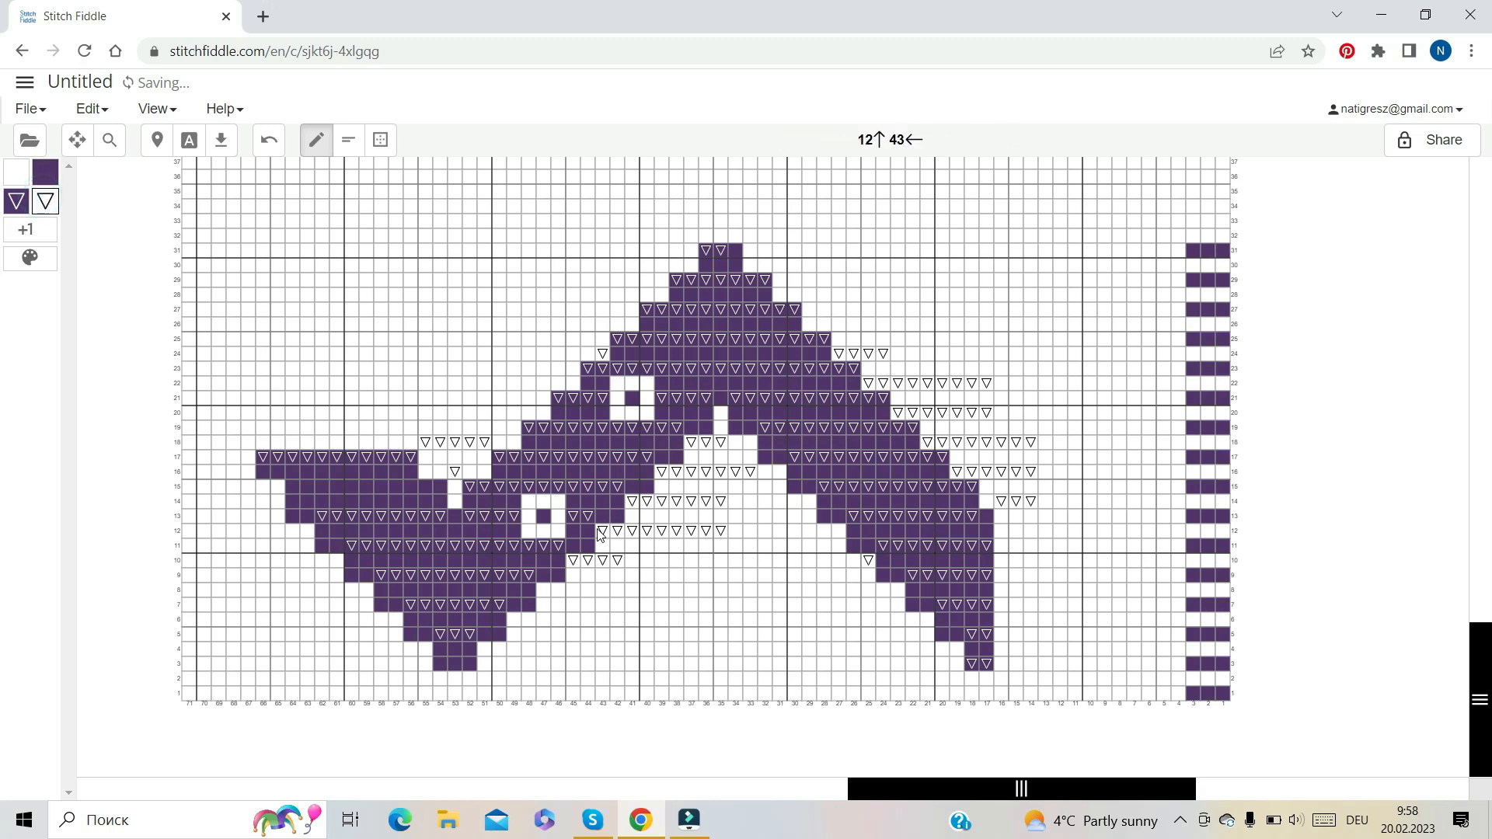
pyautogui.click(528, 501)
pyautogui.click(558, 501)
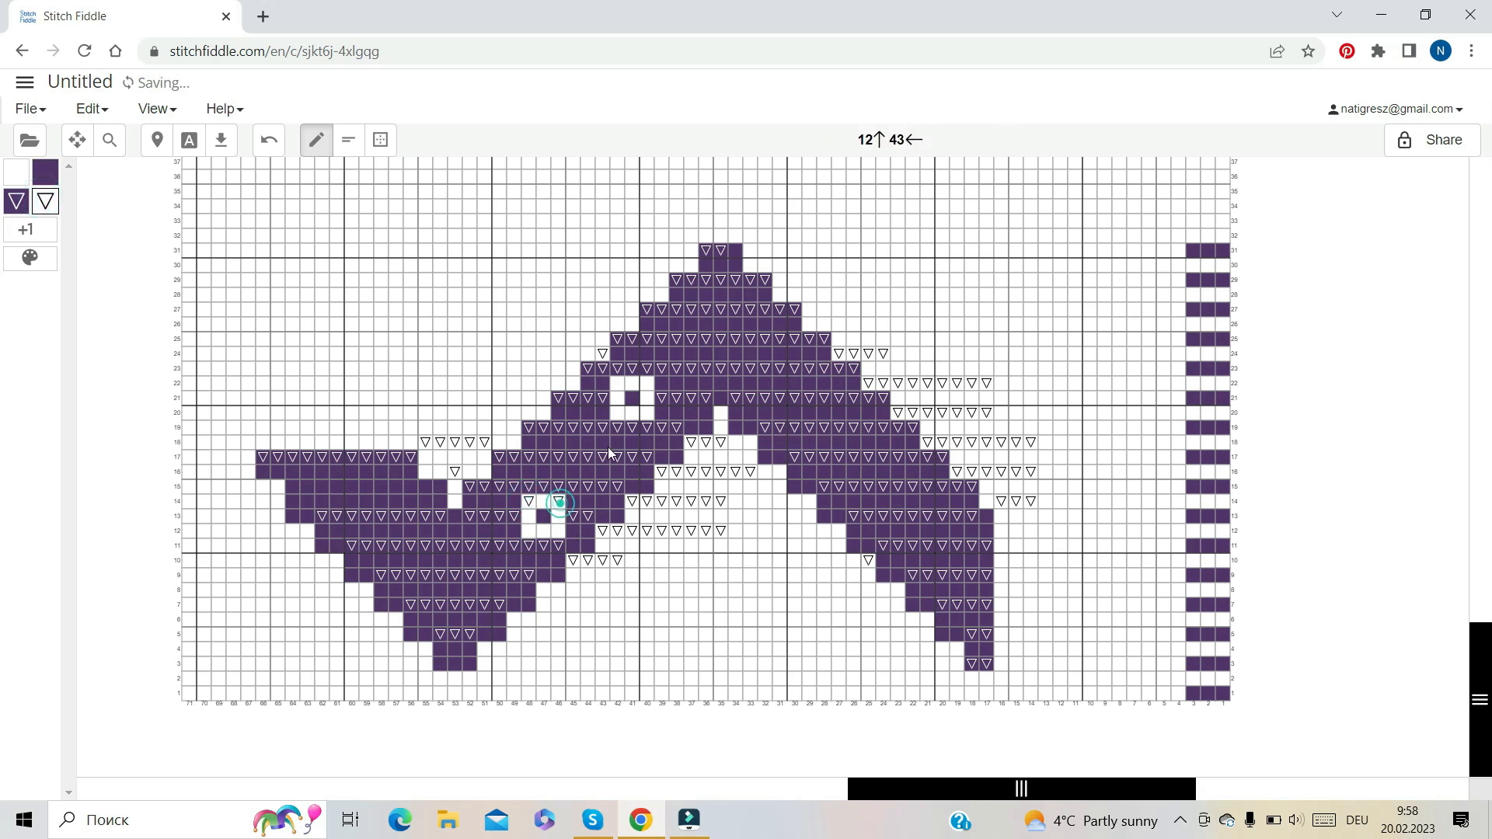
pyautogui.click(617, 383)
pyautogui.click(648, 383)
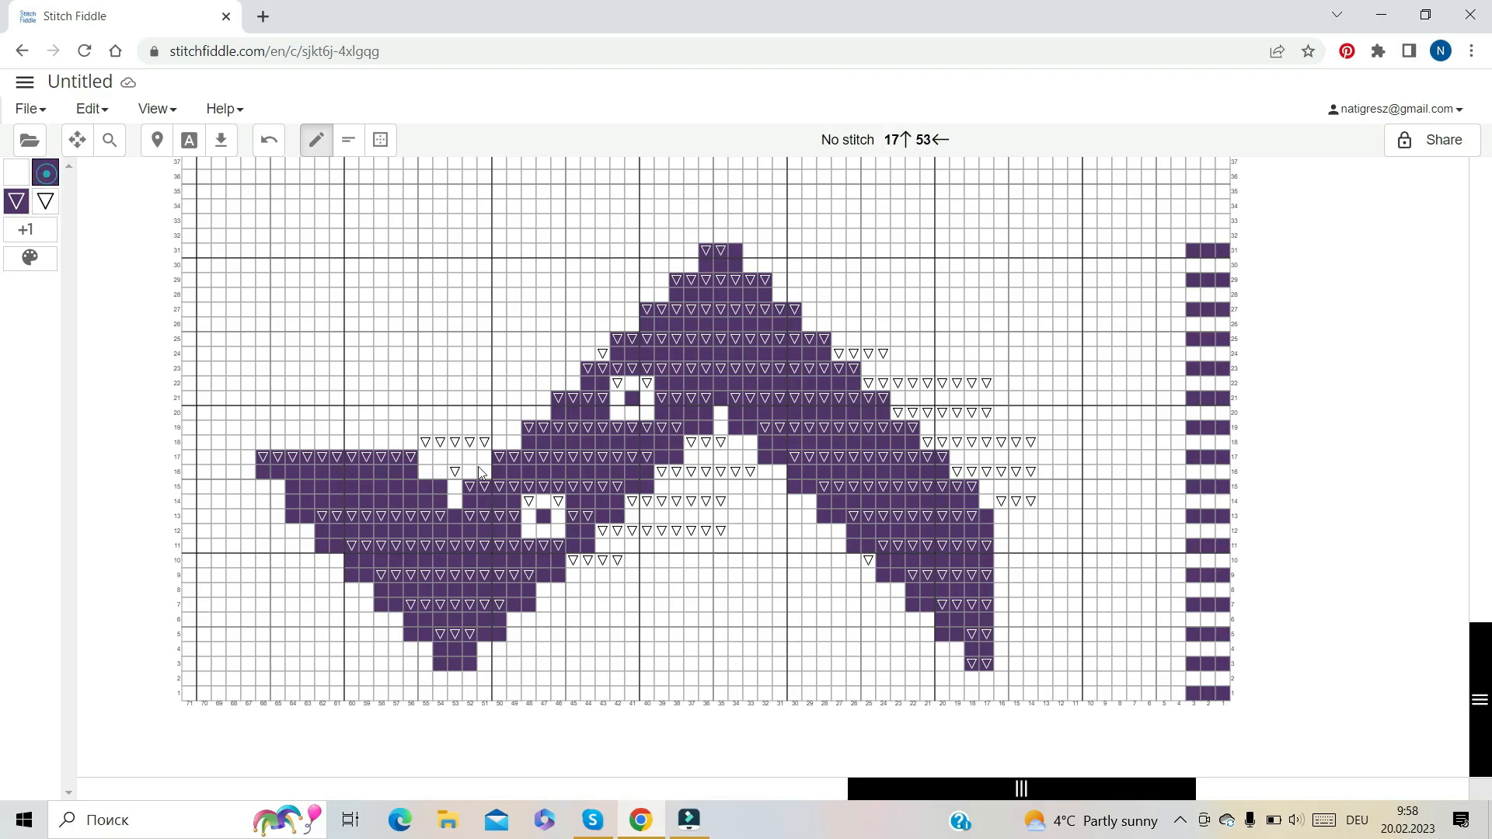
# Replace the triangles directly above the rising arm's two rings with solid Deep Violet on rows 15 and 23
pyautogui.click(531, 489)
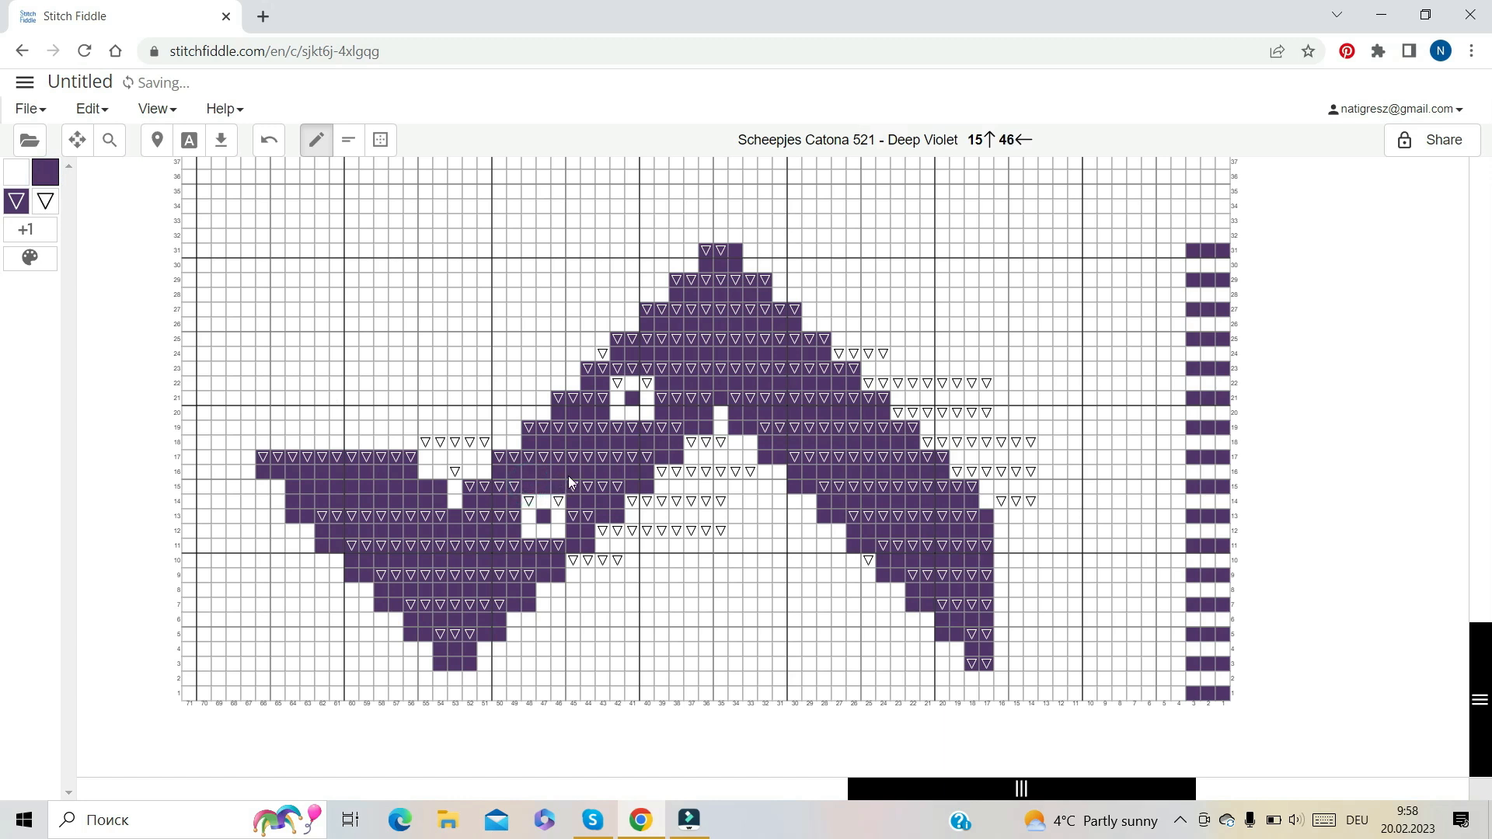
pyautogui.click(618, 368)
pyautogui.click(632, 368)
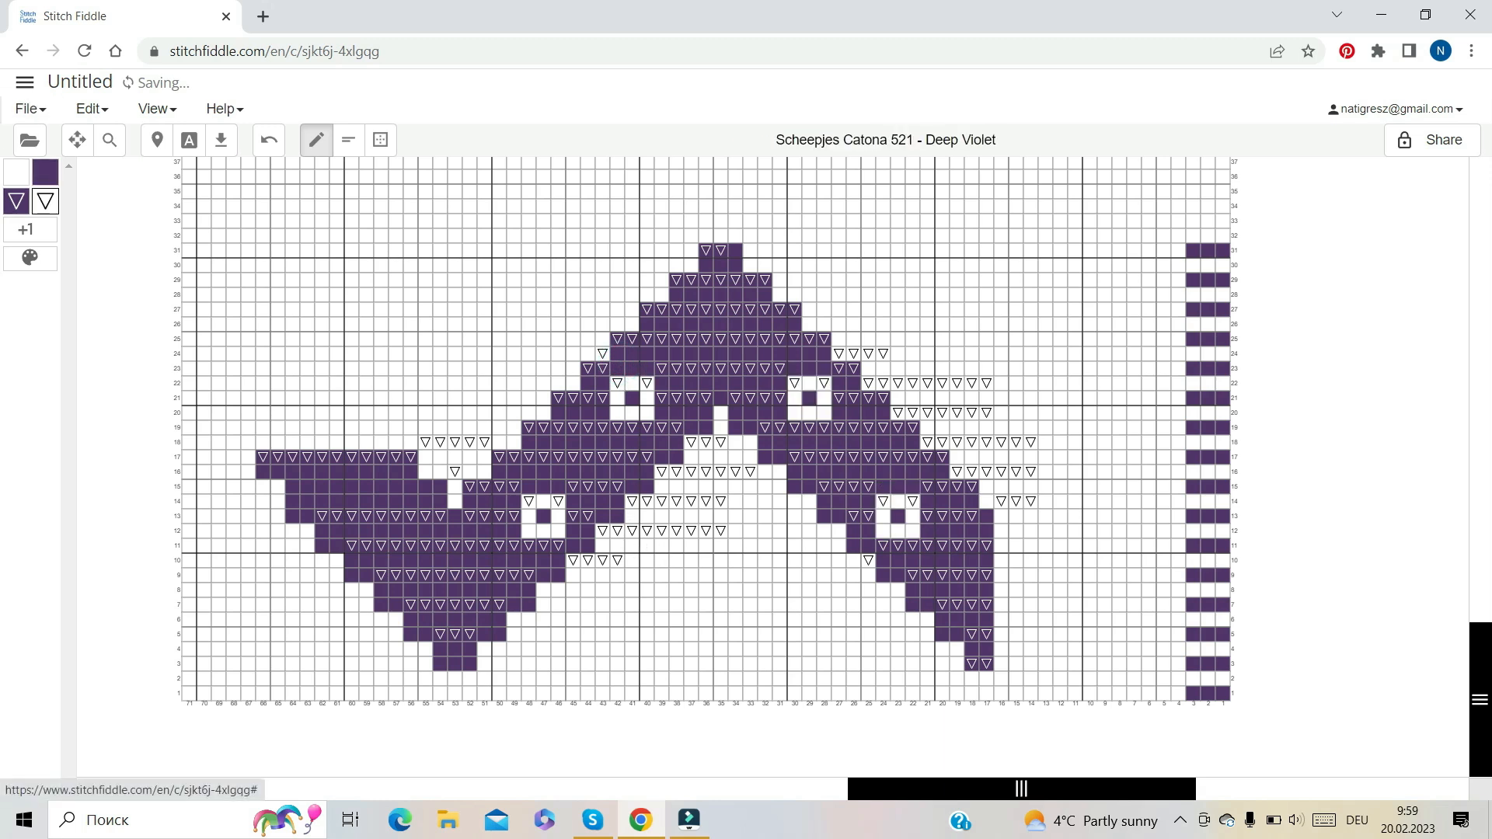
# Delete 11 and then 7 full-height columns from the chart's outer side beyond the rising arm
pyautogui.hscroll(3, 230, 705)
pyautogui.moveTo(230, 704); pyautogui.dragTo(86, 702)
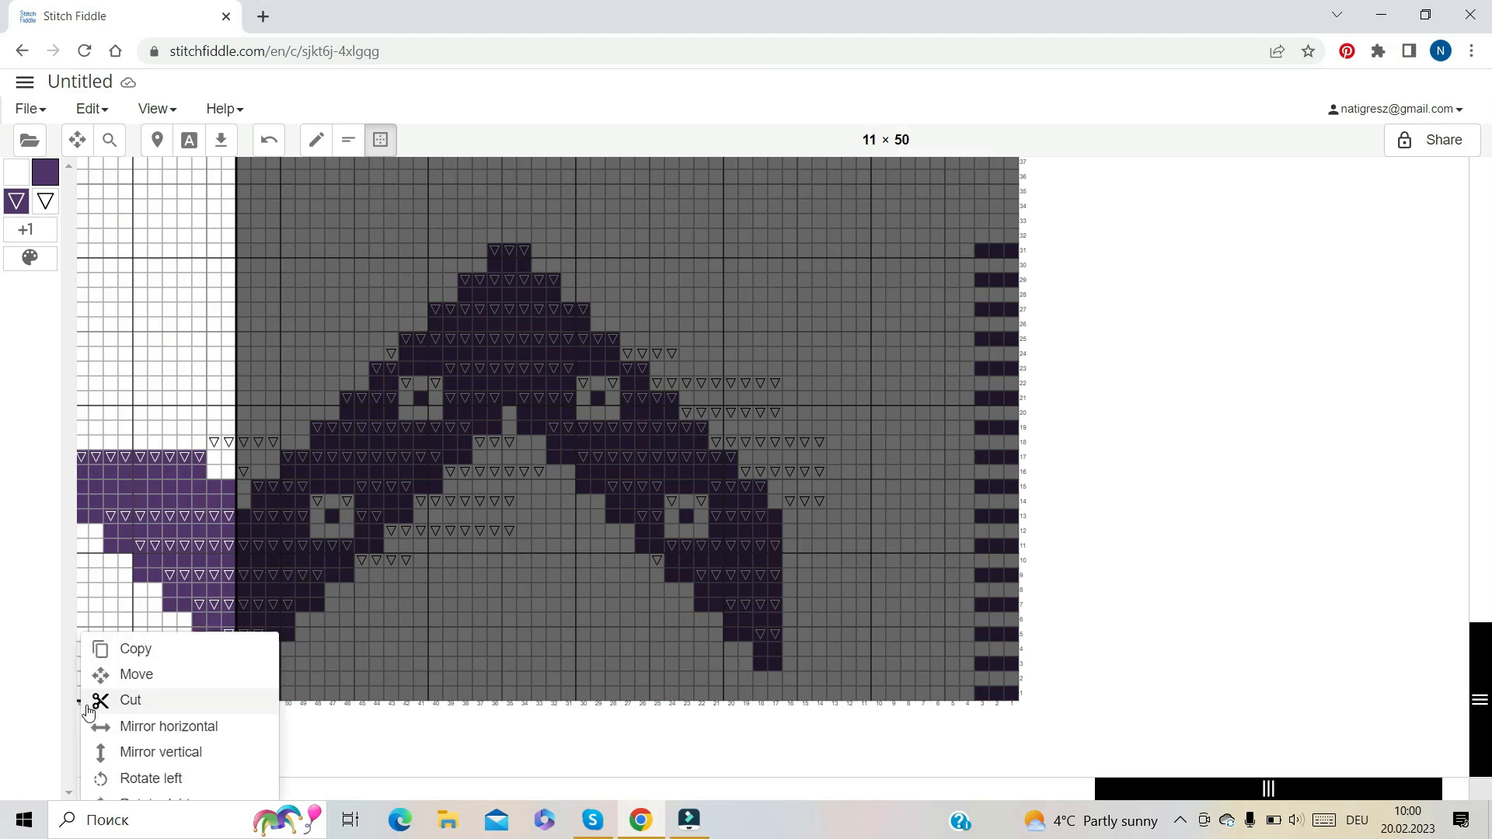
pyautogui.click(145, 649)
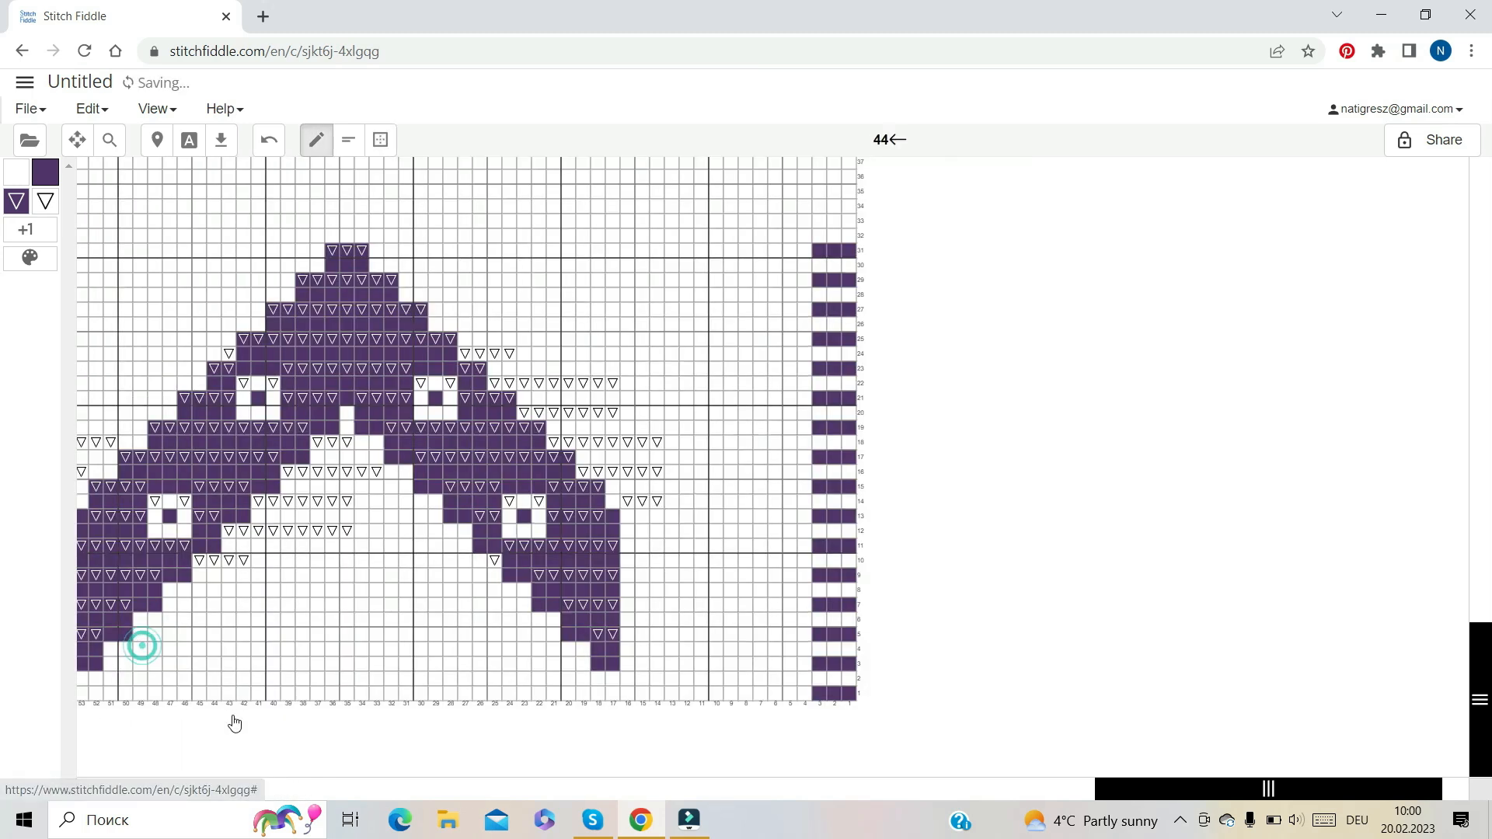
pyautogui.moveTo(1186, 788); pyautogui.dragTo(653, 796)
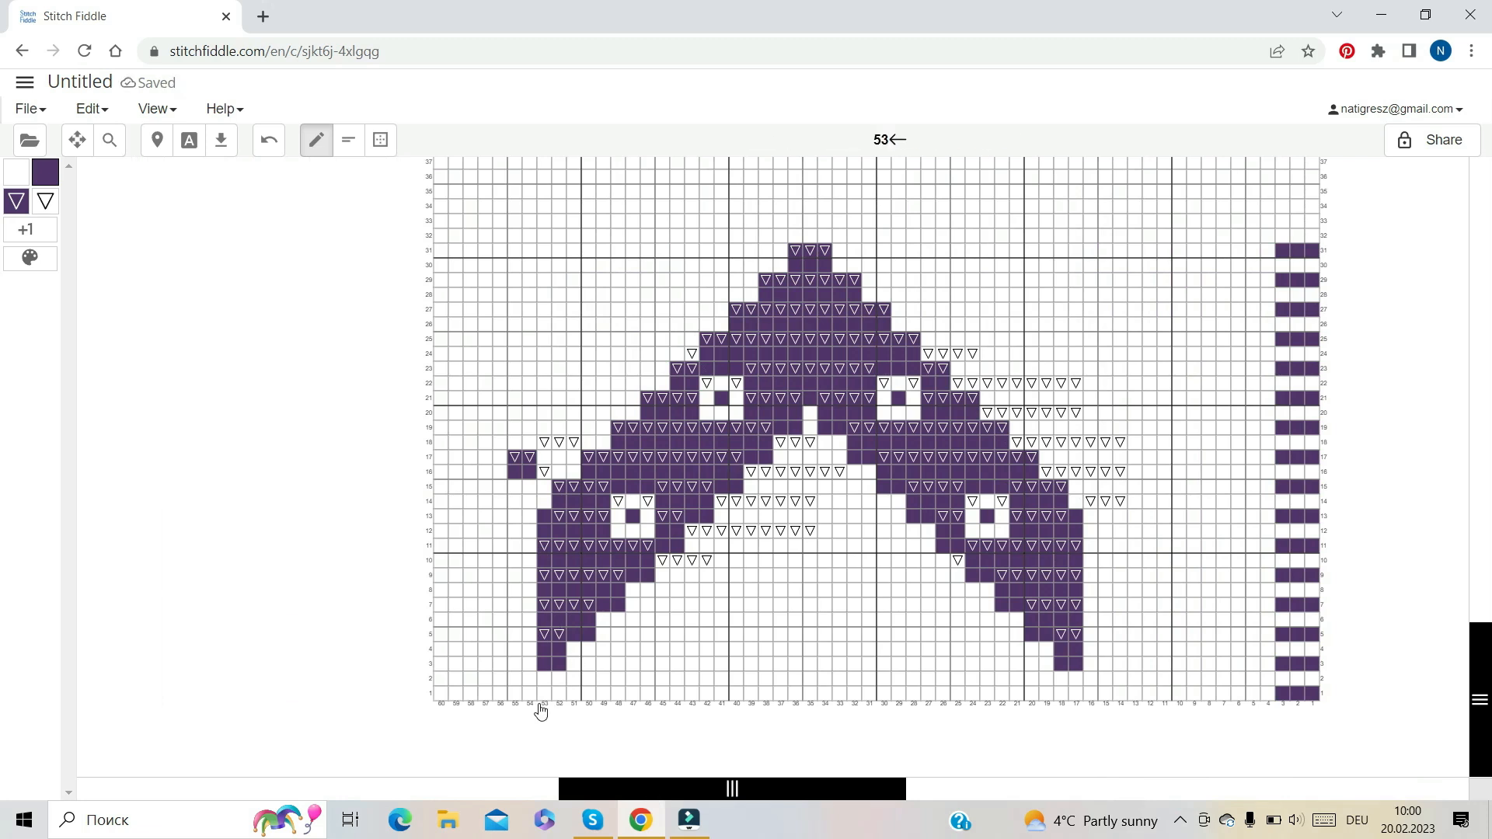
pyautogui.moveTo(533, 709); pyautogui.dragTo(440, 709)
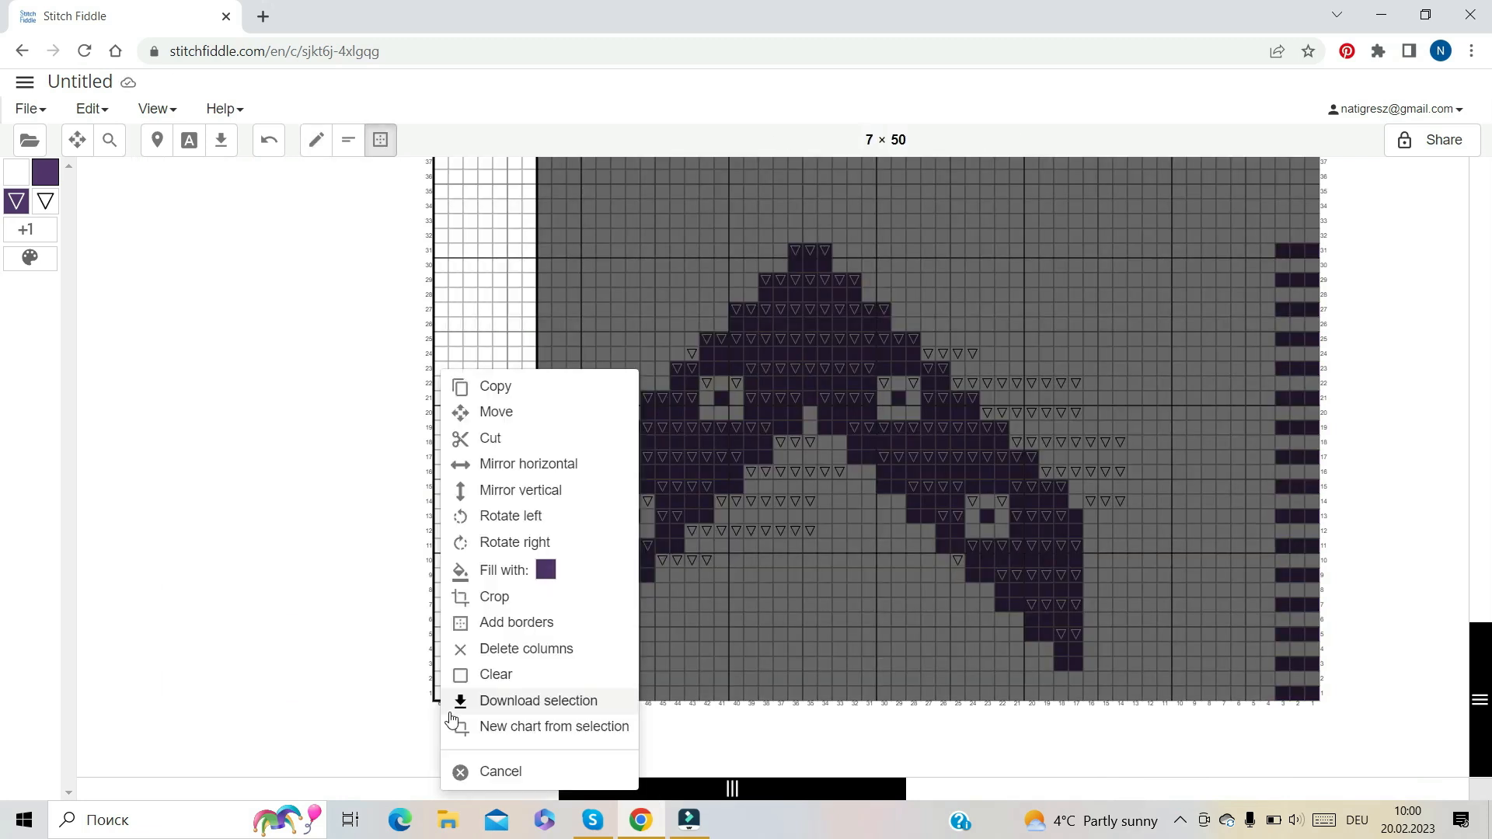
pyautogui.click(505, 649)
# Insert 20 columns to the right of column 4, between the motif and the striped edge
pyautogui.moveTo(796, 804); pyautogui.dragTo(1155, 804)
pyautogui.click(877, 703)
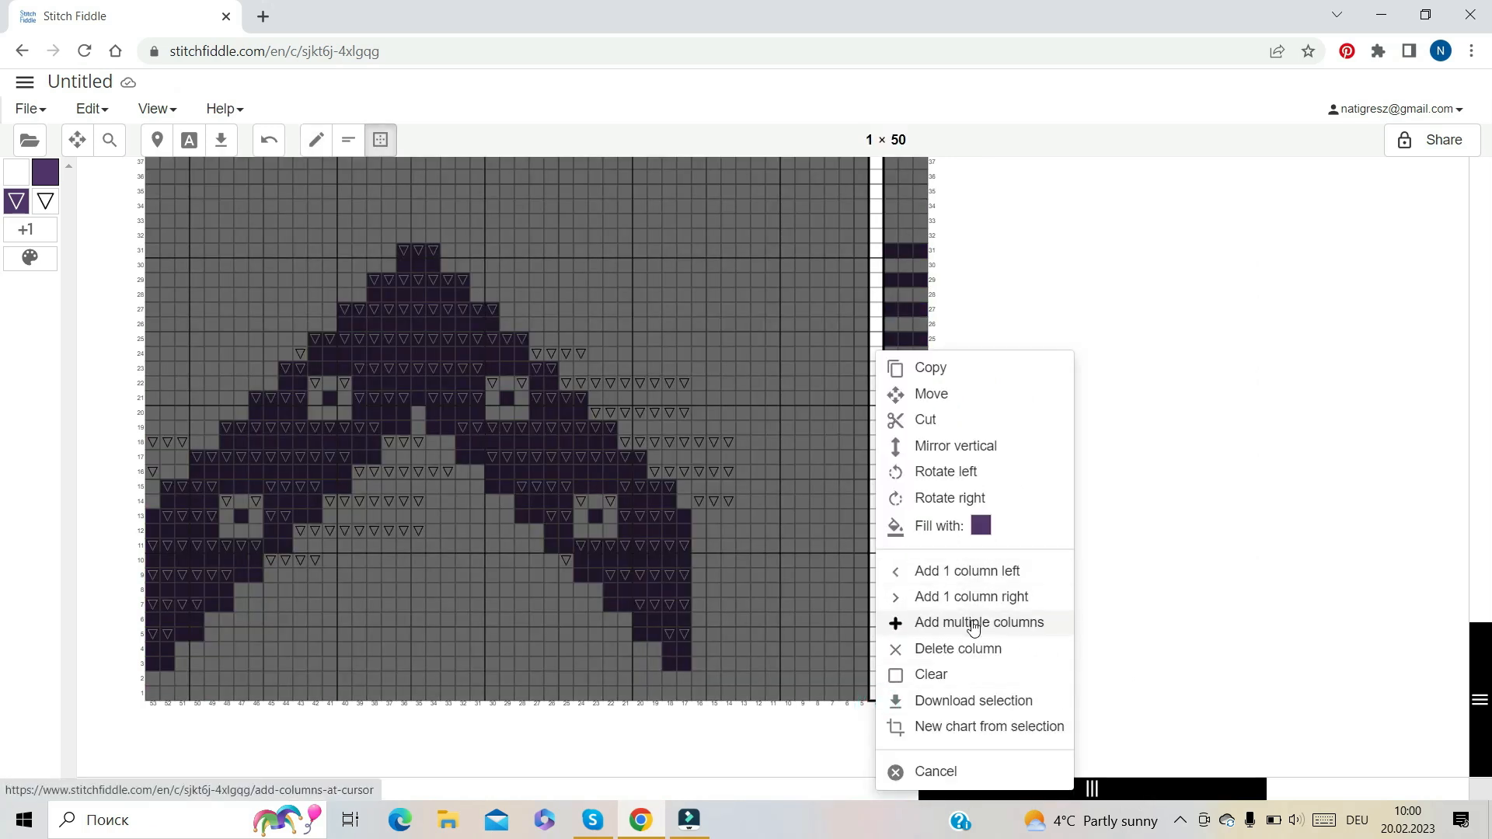
pyautogui.click(972, 620)
pyautogui.press('BackSpace')
pyautogui.write('20')
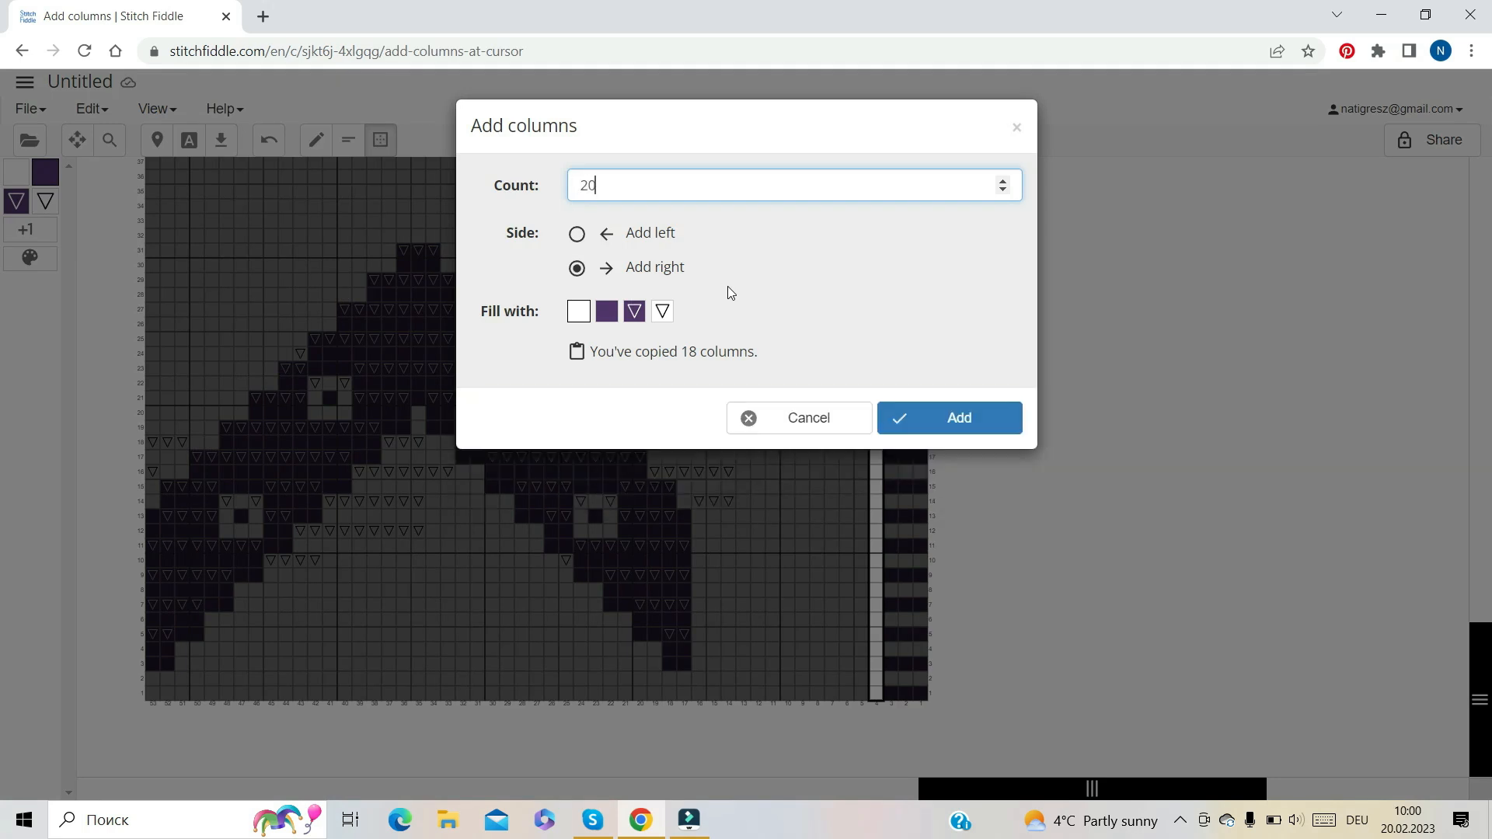
pyautogui.click(960, 414)
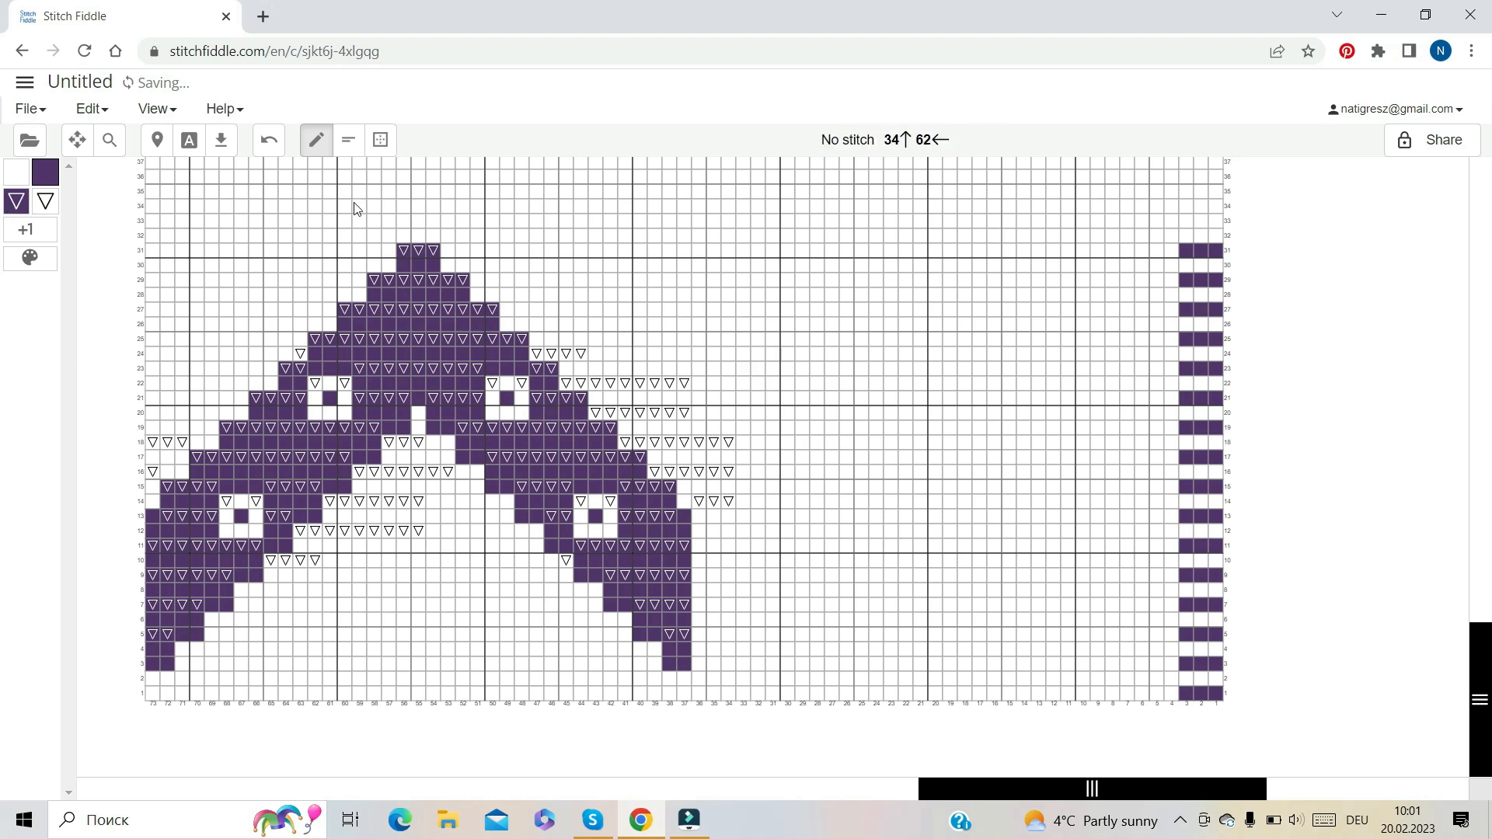
# Copy the 36-column peak motif from row 3 to row 31, spanning columns 72 to 37
pyautogui.click(382, 144)
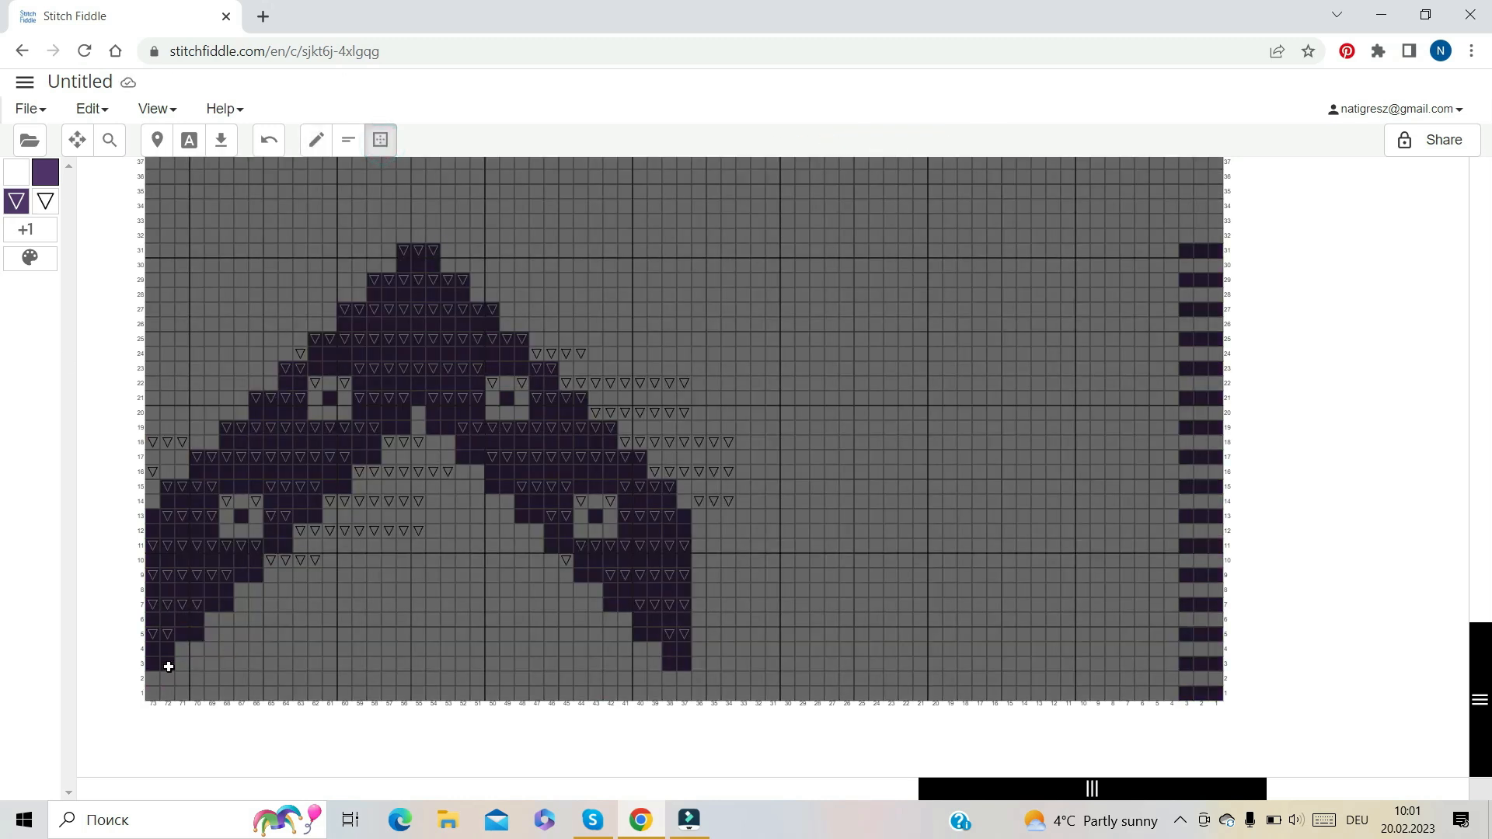
pyautogui.moveTo(169, 666)
pyautogui.mouseDown()
pyautogui.moveTo(217, 242)
pyautogui.moveTo(679, 256)
pyautogui.mouseUp()
pyautogui.click(723, 270)
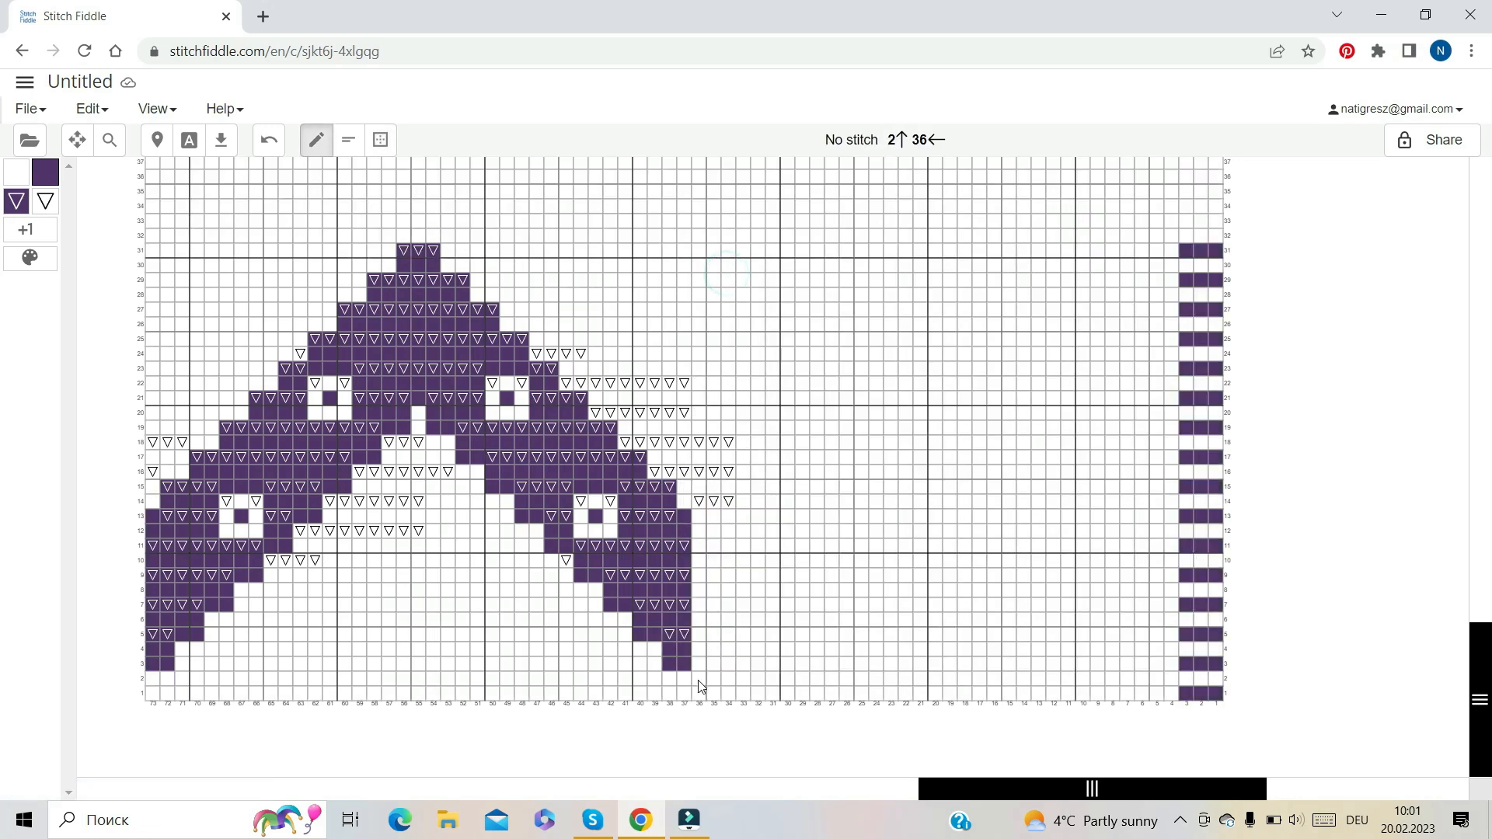
pyautogui.rightClick(698, 258)
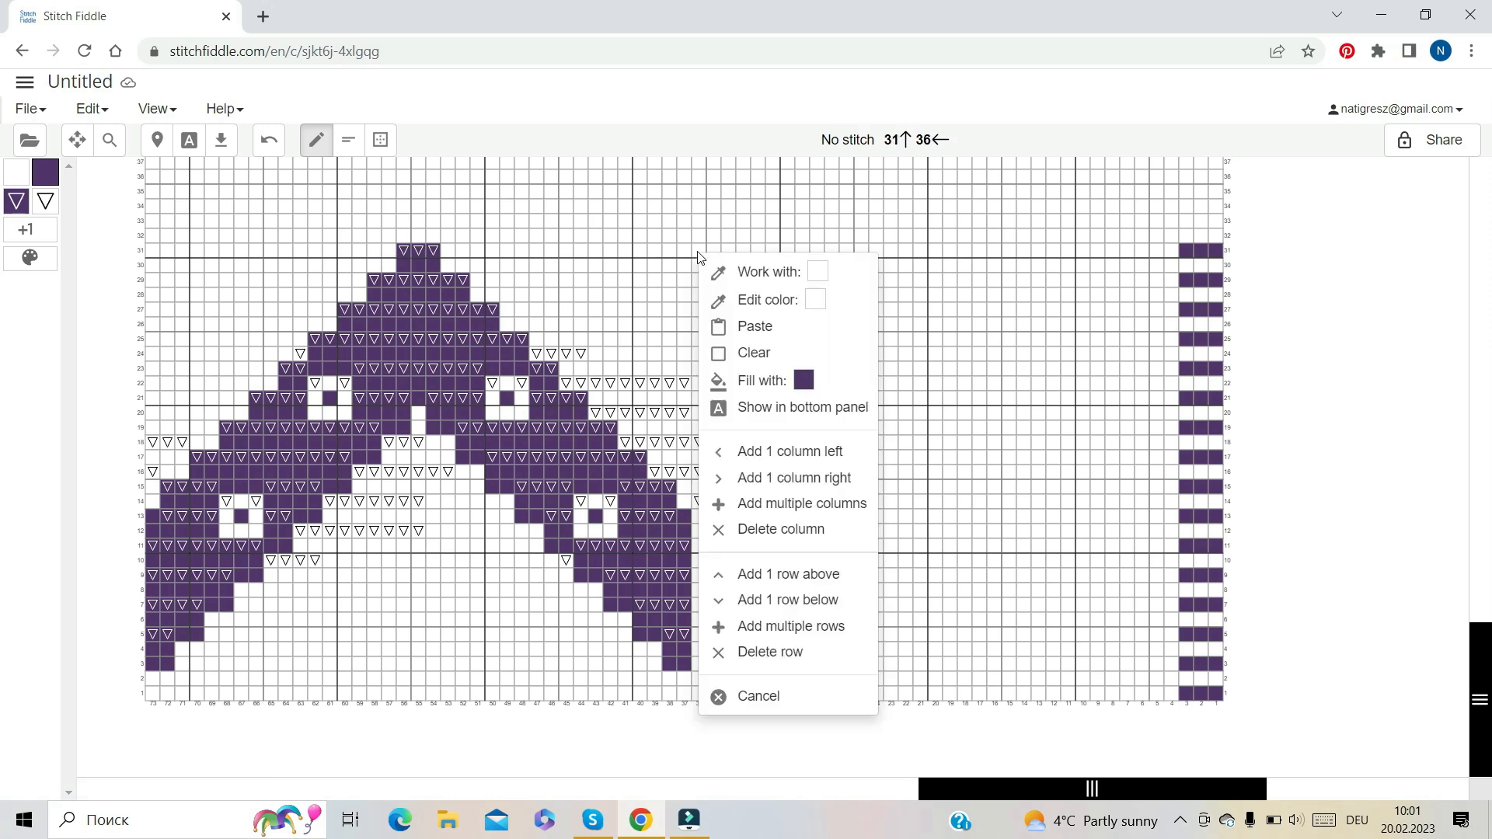
pyautogui.click(777, 324)
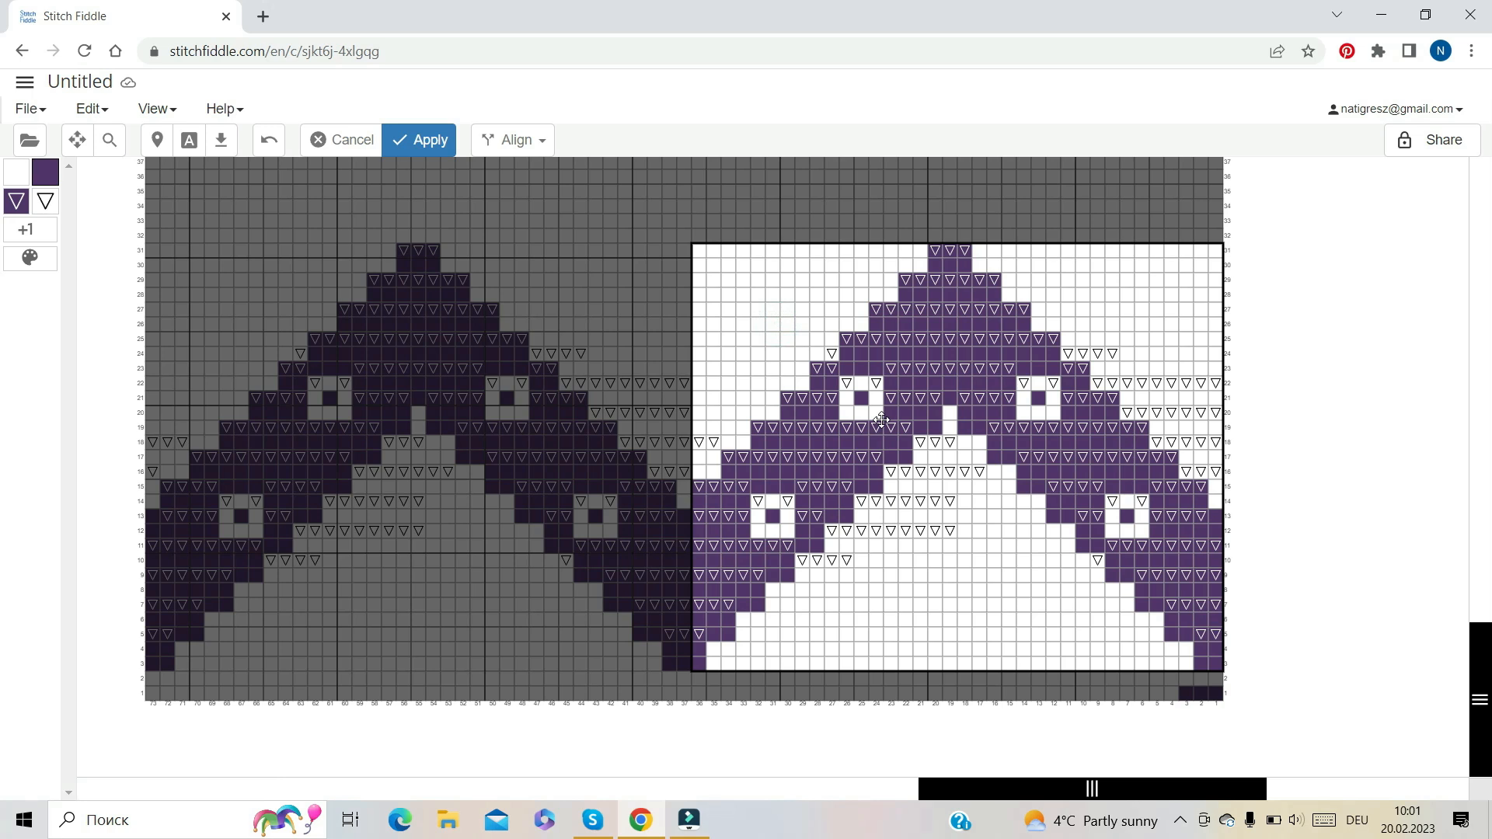
pyautogui.click(341, 141)
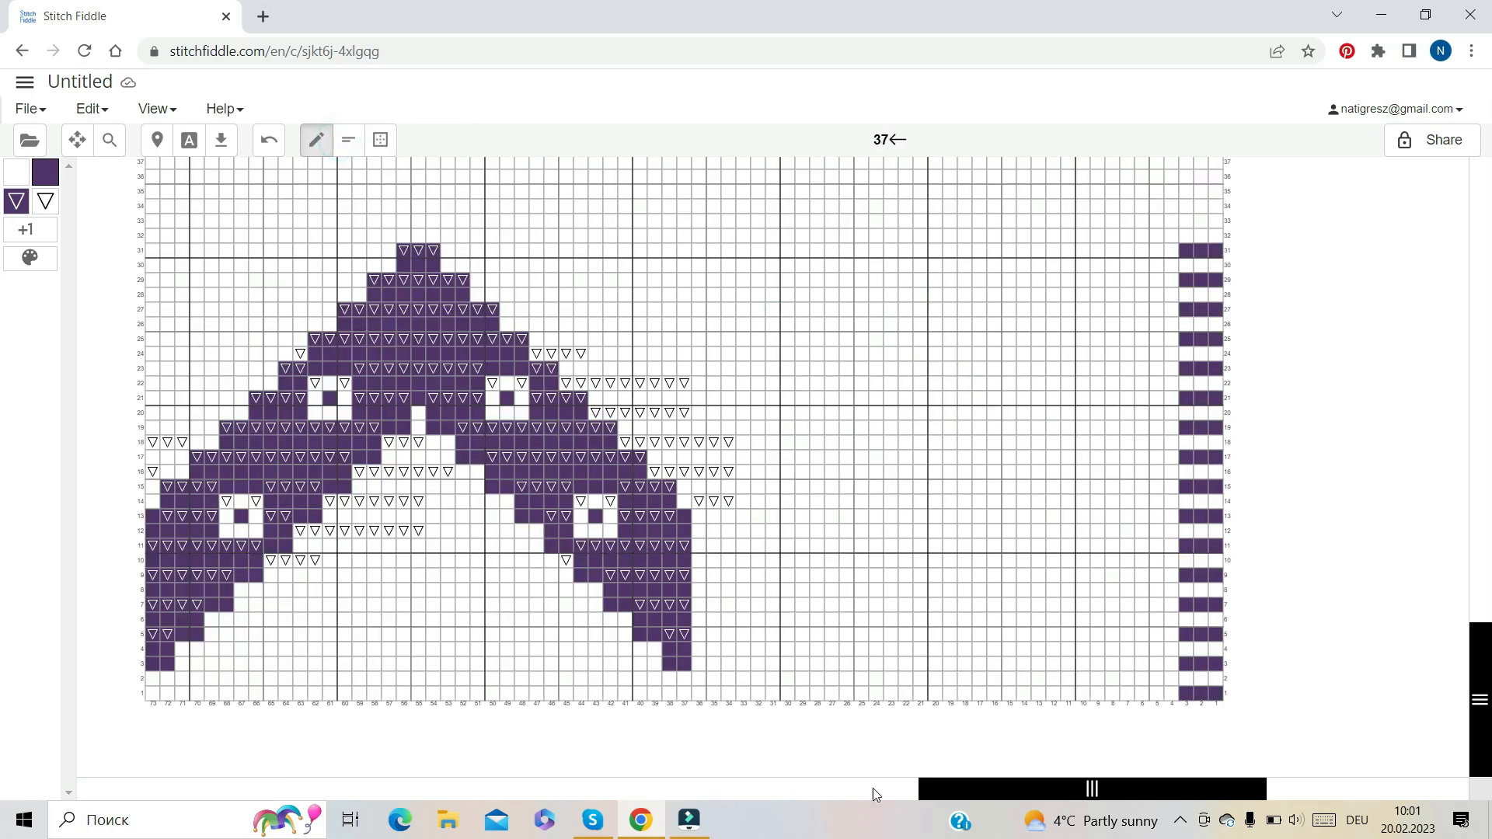
# Insert 5 more columns to the right of column 4, next to the striped edge
pyautogui.rightClick(1174, 712)
pyautogui.click(1255, 621)
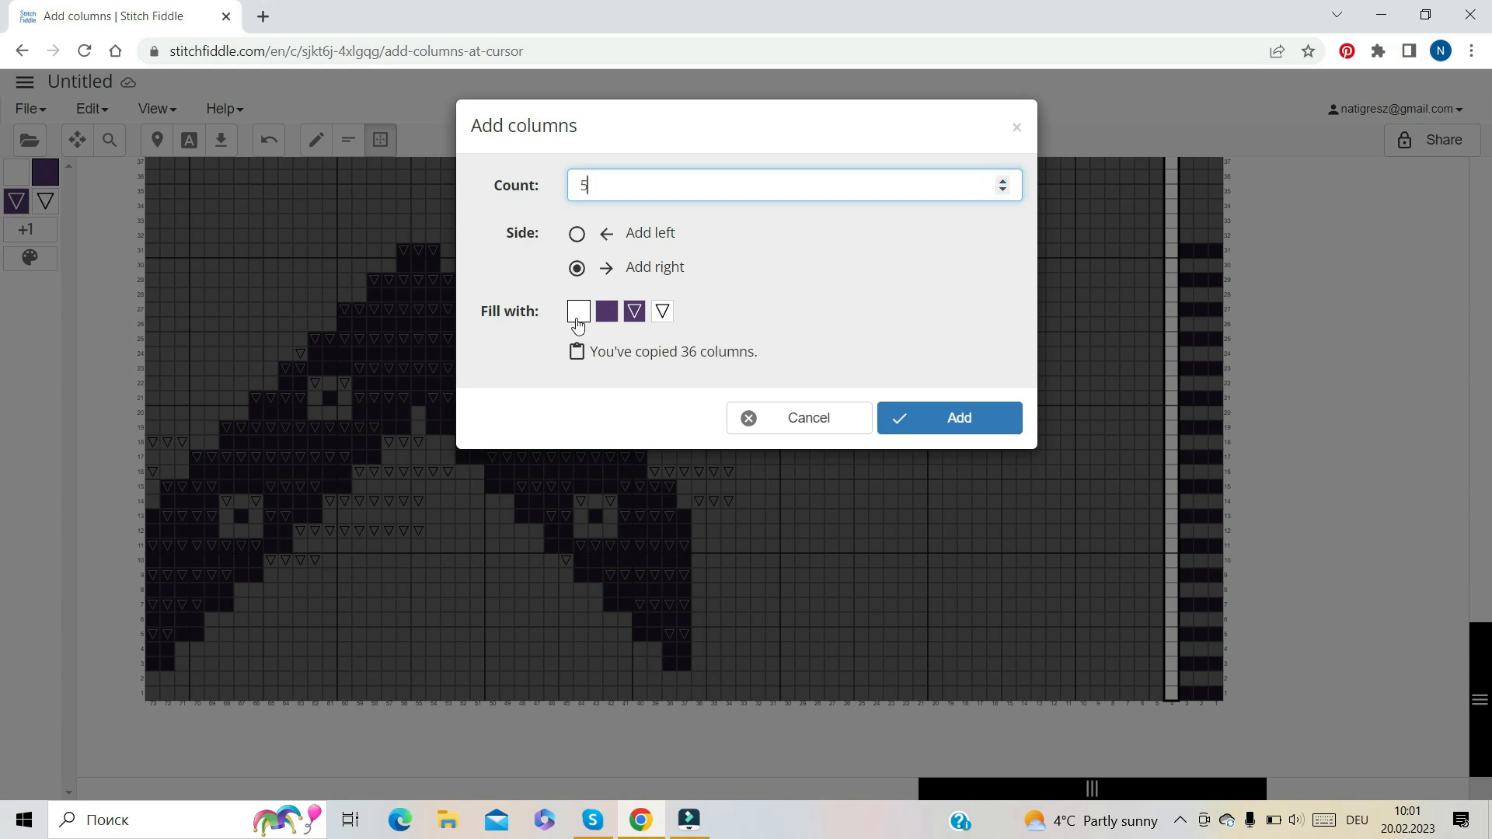
pyautogui.click(983, 416)
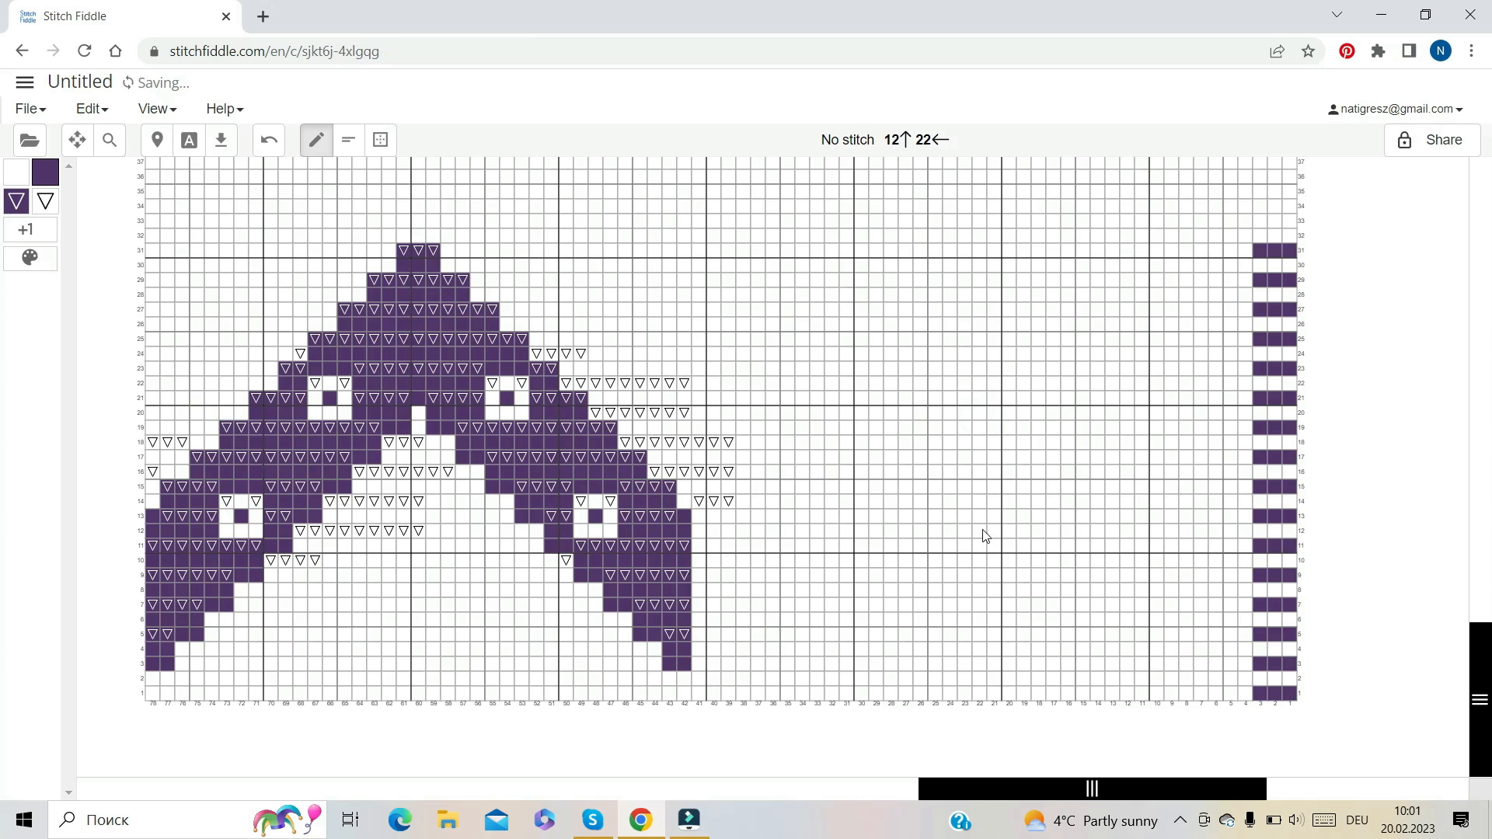
# Paste the copied peak motif directly beside the original, with its upper corner at row 31, column 41, and apply it
pyautogui.rightClick(701, 255)
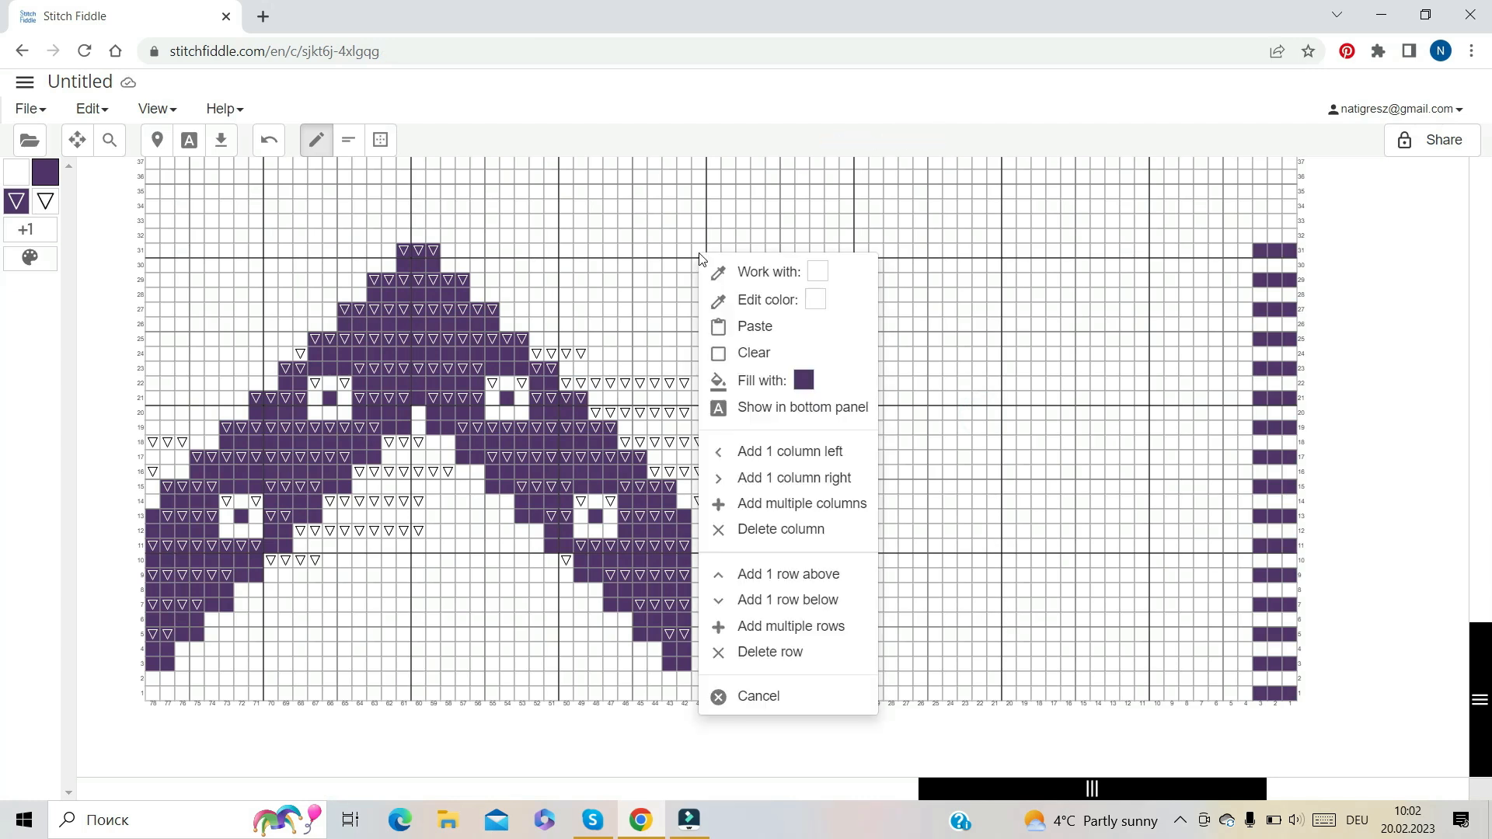
pyautogui.click(772, 327)
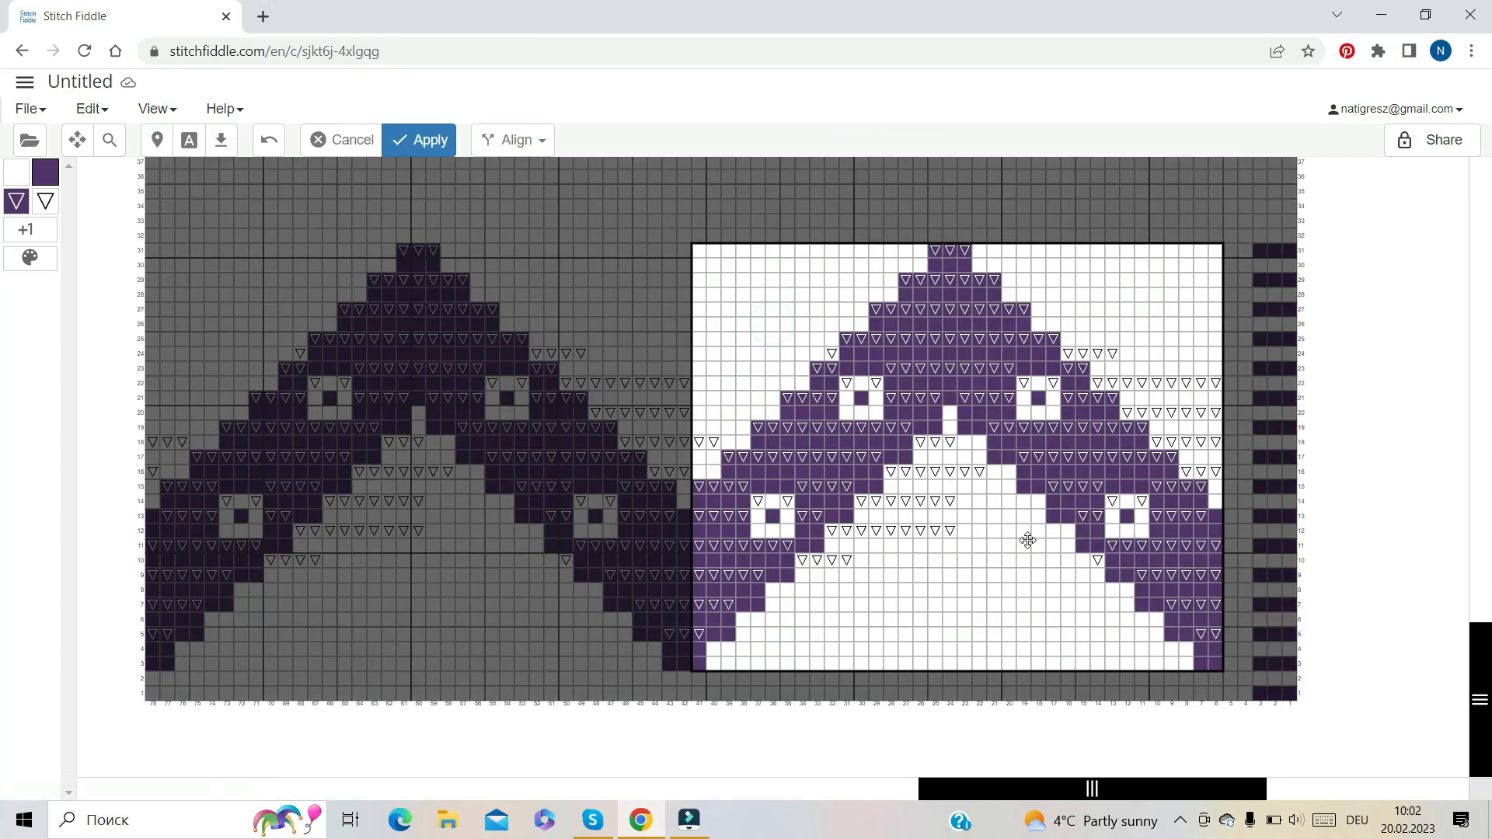
pyautogui.click(424, 140)
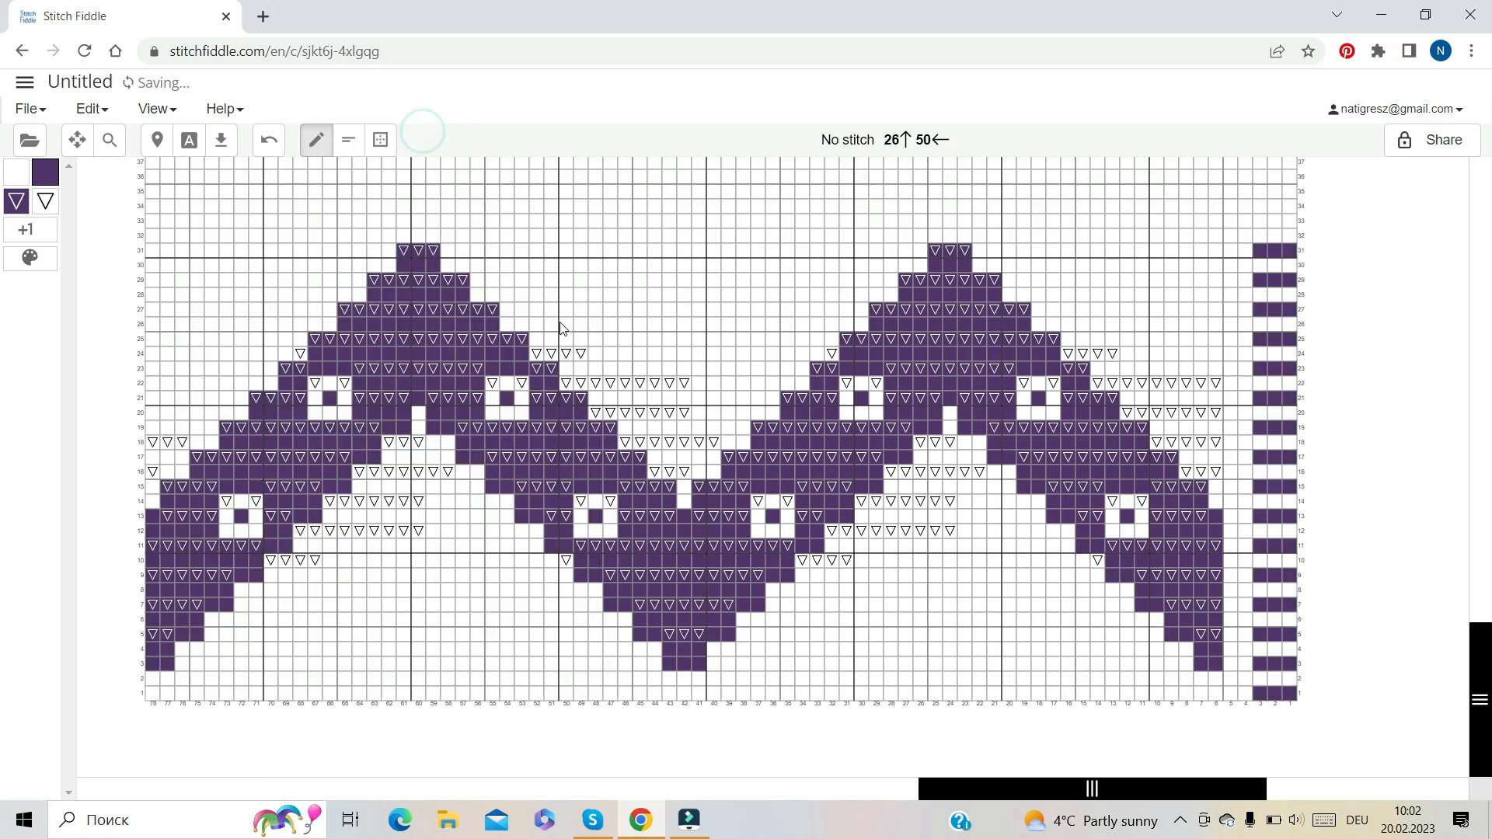
# Paint the base of a stepped Deep Violet outline under the first peak, from row 7, columns 58 to 62, up to row 9
pyautogui.click(419, 605)
pyautogui.click(402, 604)
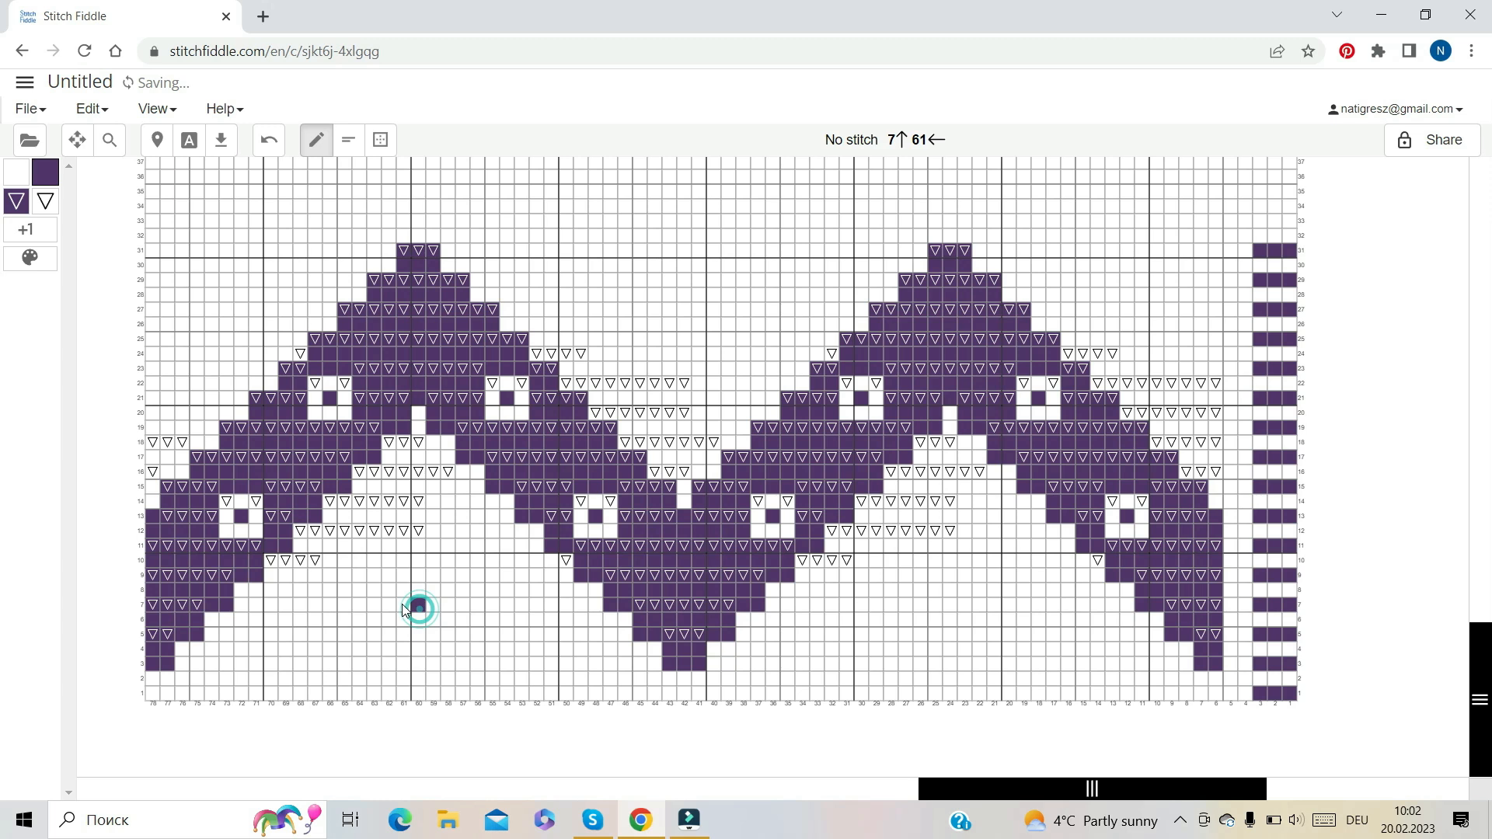
pyautogui.click(402, 604)
pyautogui.moveTo(417, 607); pyautogui.dragTo(428, 606)
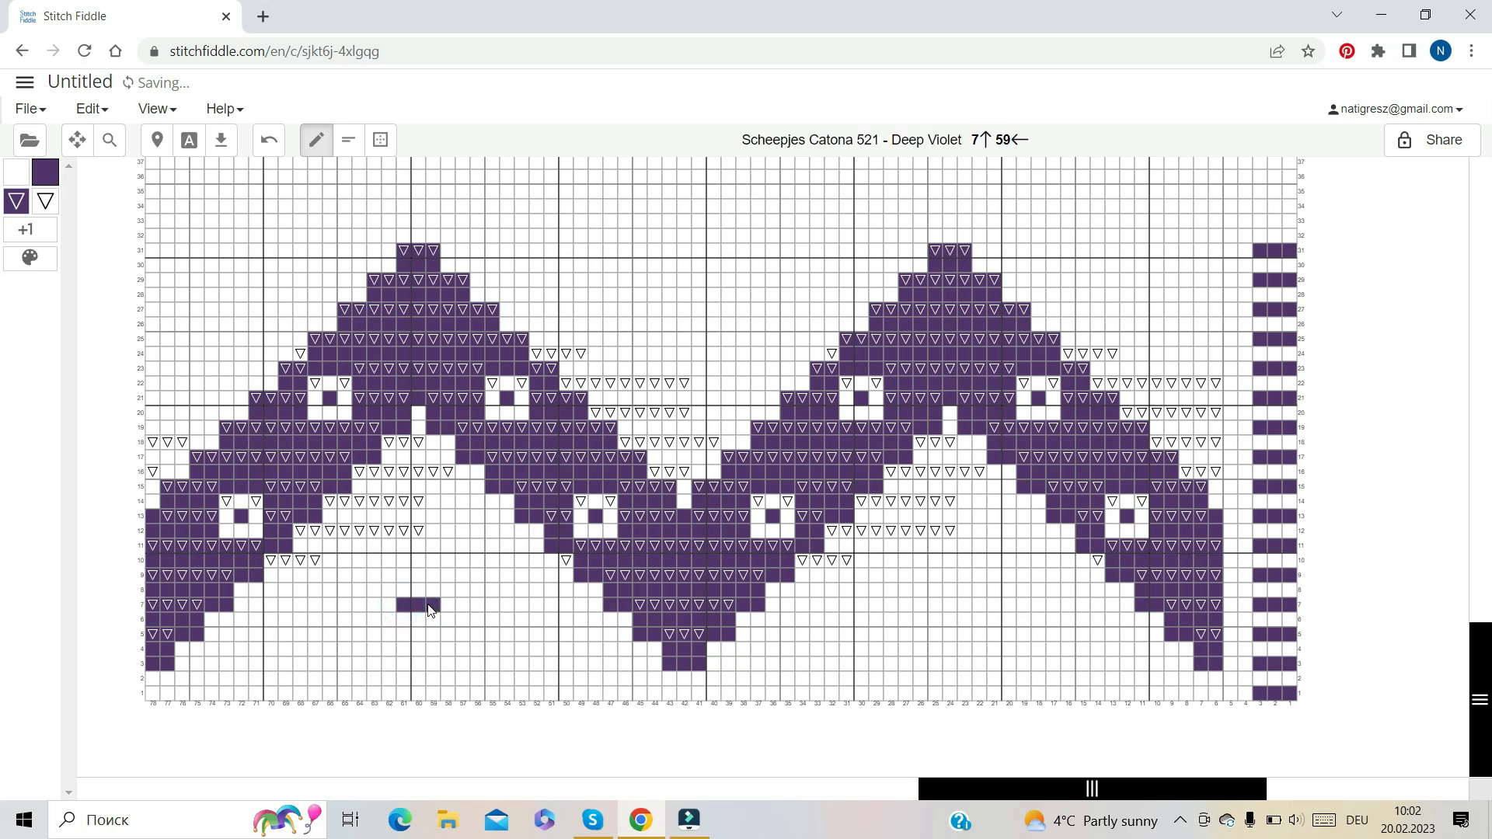
pyautogui.click(387, 606)
pyautogui.click(449, 605)
pyautogui.click(389, 592)
pyautogui.click(385, 576)
pyautogui.moveTo(376, 576)
pyautogui.mouseDown()
pyautogui.moveTo(456, 610)
pyautogui.moveTo(474, 580)
pyautogui.mouseUp()
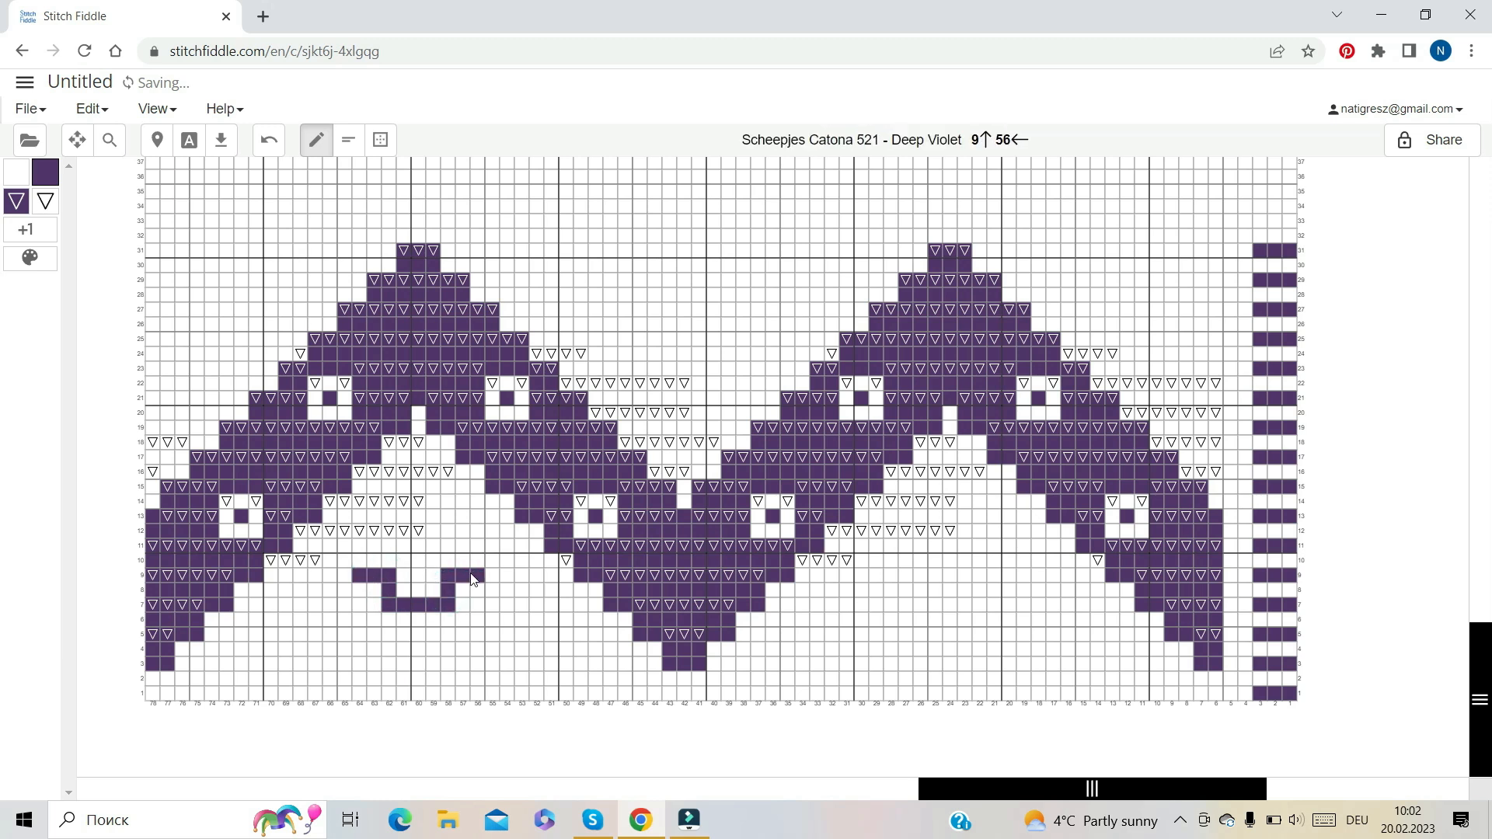
# Extend both sides of the first peak's stepped Deep Violet outline from row 10 up to the arms at row 13
pyautogui.click(474, 566)
pyautogui.click(474, 548)
pyautogui.moveTo(477, 550); pyautogui.dragTo(502, 552)
pyautogui.moveTo(359, 562)
pyautogui.mouseDown()
pyautogui.moveTo(359, 548)
pyautogui.moveTo(332, 553)
pyautogui.mouseUp()
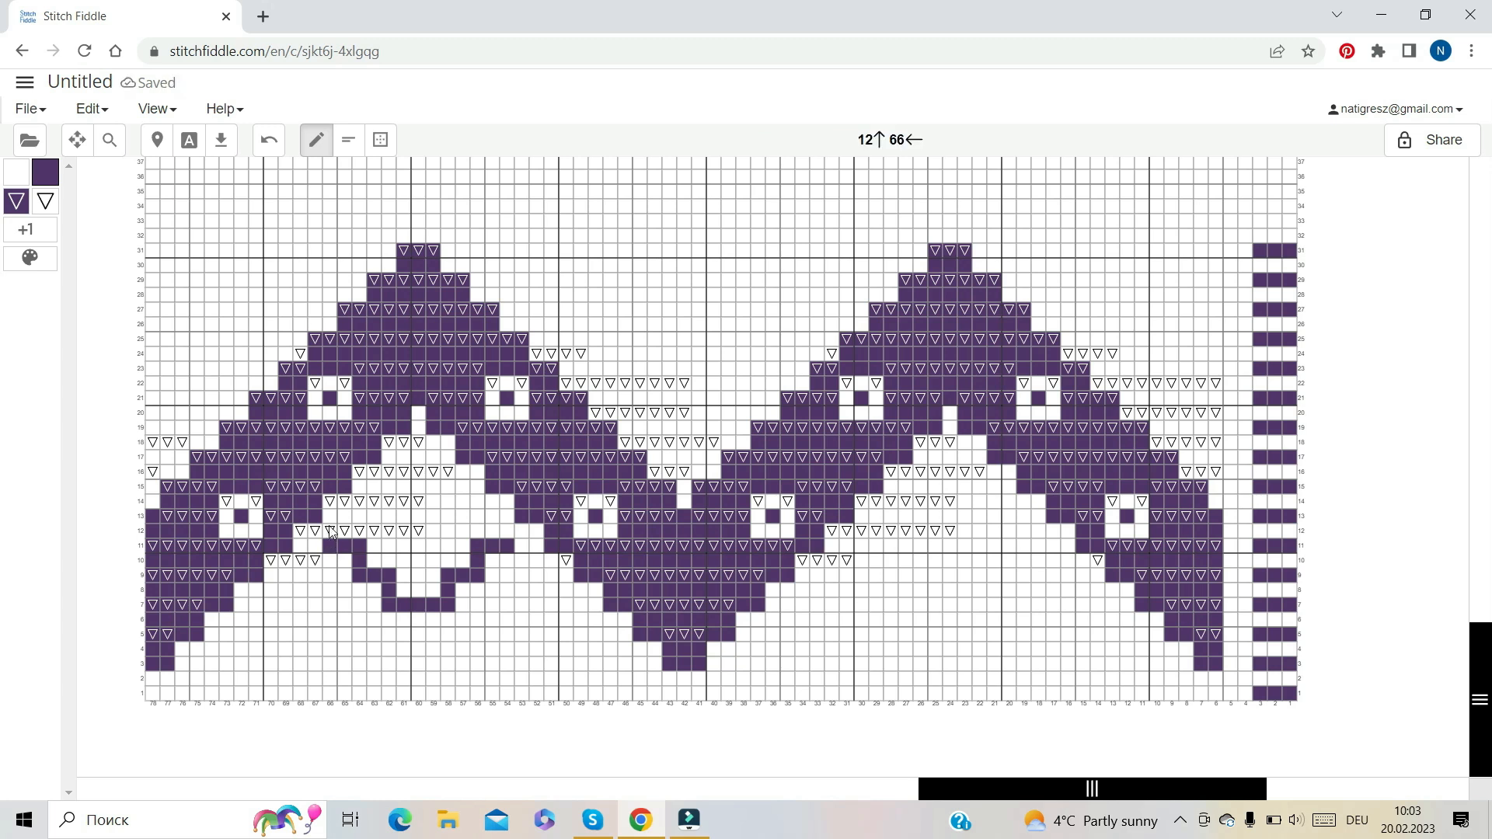
pyautogui.click(328, 531)
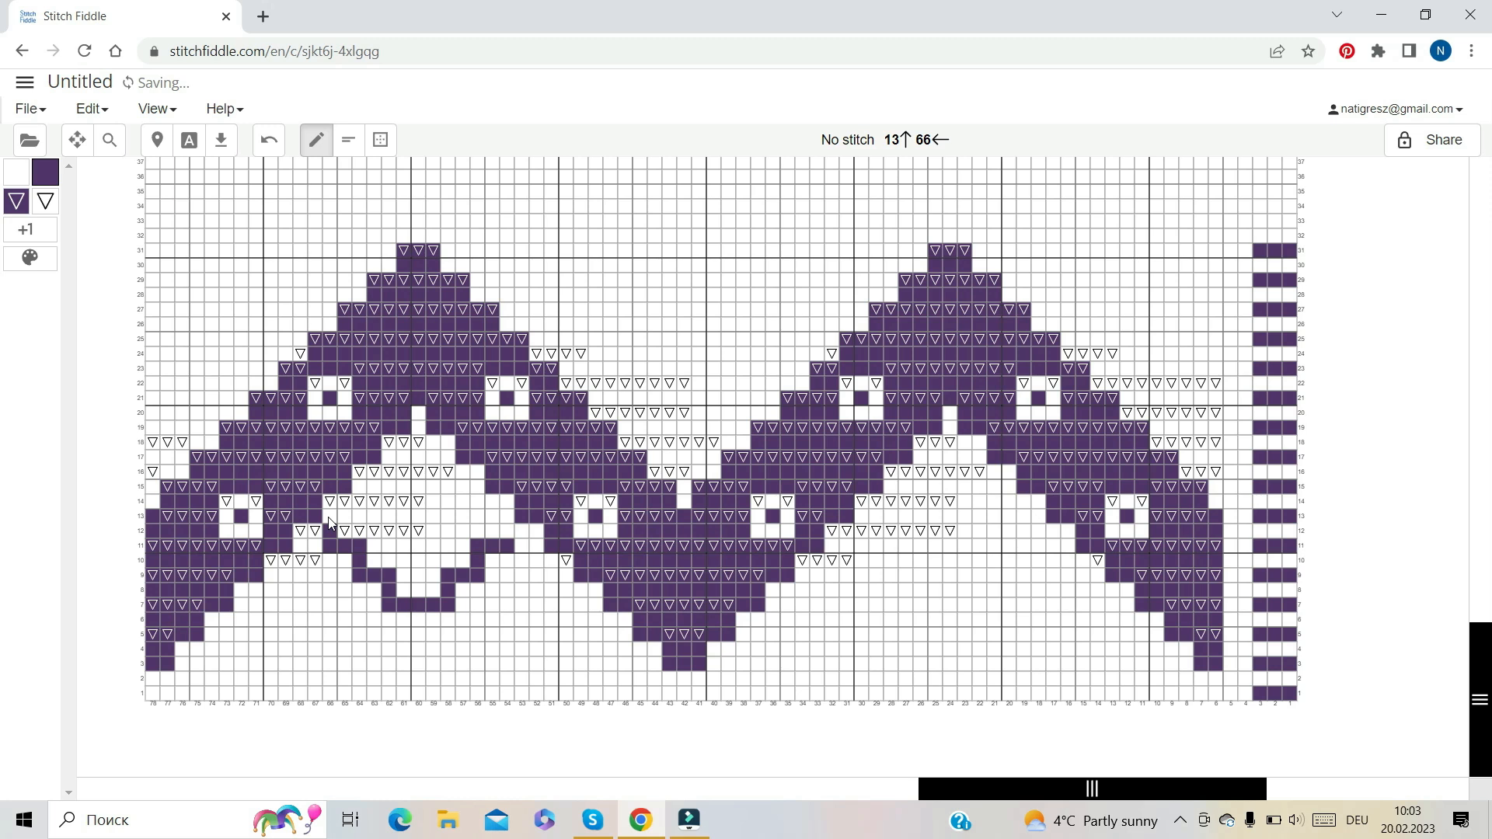
pyautogui.click(508, 517)
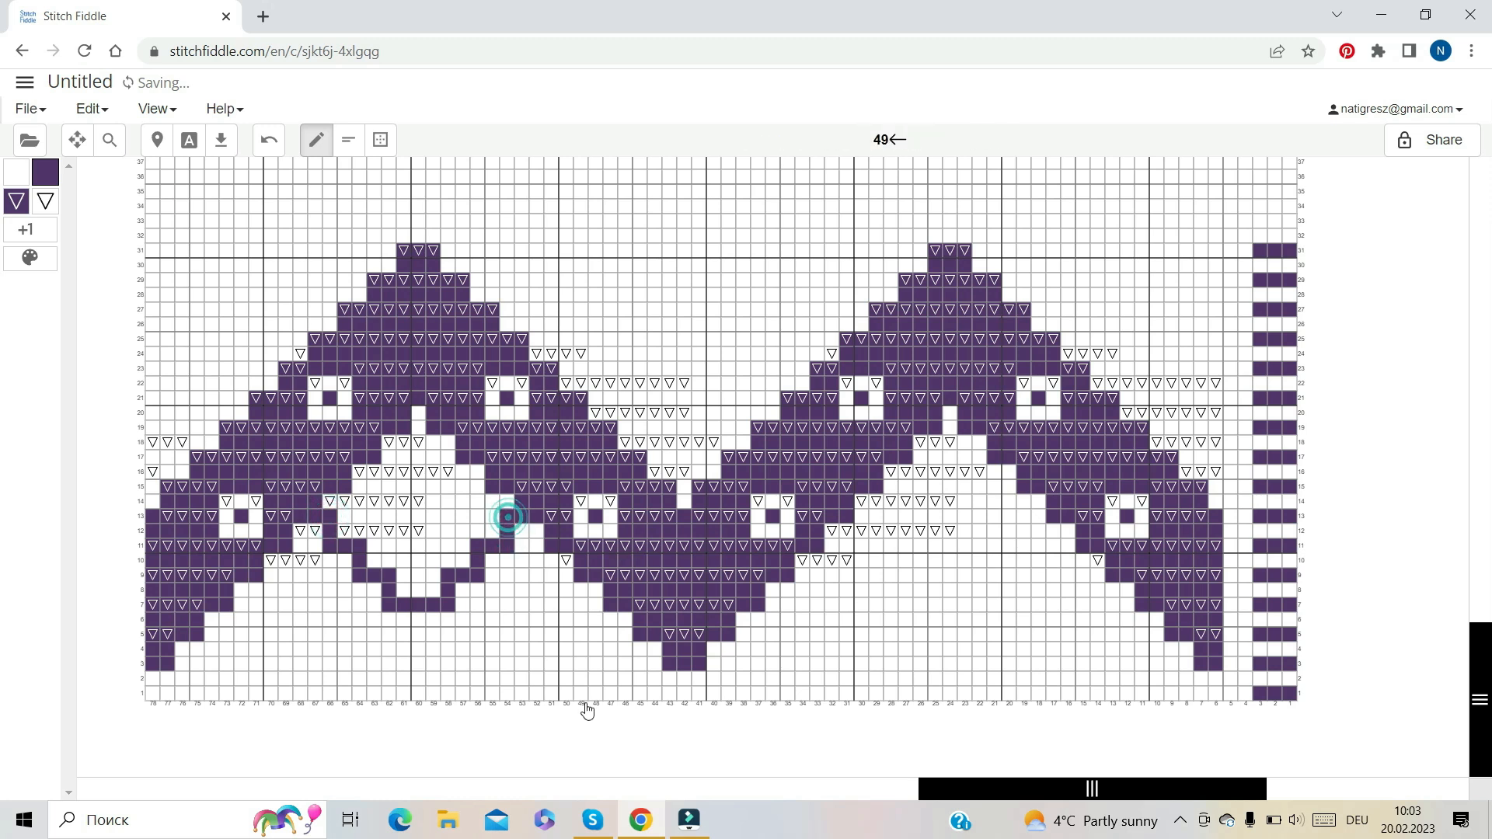
# Paint the base of a deeper stepped Deep Violet outline under the second peak, from row 5, columns 22 to 26, up to row 7
pyautogui.click(949, 634)
pyautogui.click(938, 635)
pyautogui.click(963, 635)
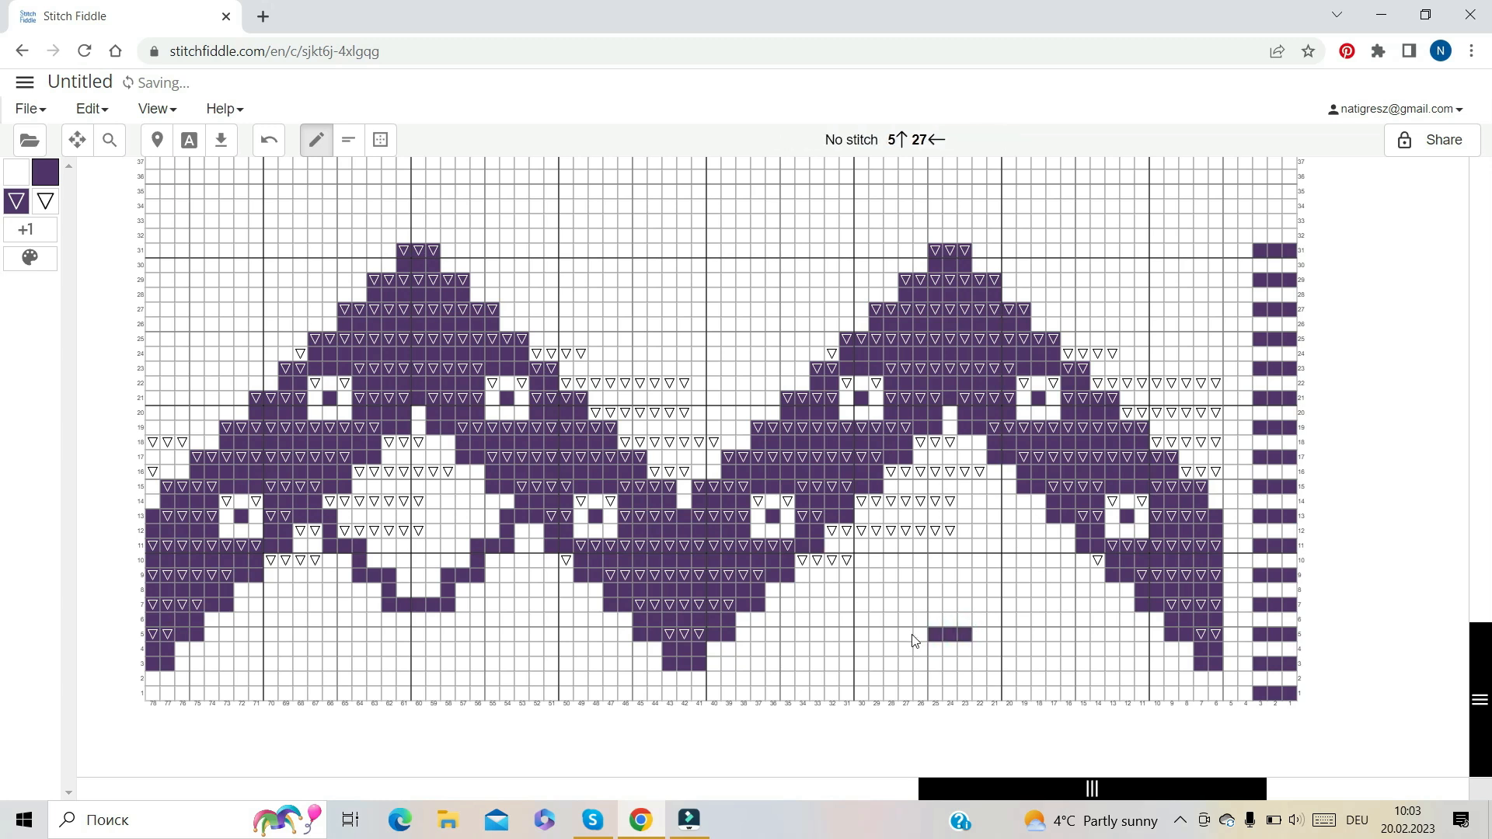
pyautogui.click(921, 635)
pyautogui.click(979, 635)
pyautogui.click(919, 614)
pyautogui.click(979, 620)
pyautogui.click(979, 606)
pyautogui.click(992, 605)
pyautogui.click(1006, 605)
pyautogui.click(888, 604)
# Continue both sides of the second peak's stepped Deep Violet outline from row 8 up to the zigzag arms
pyautogui.moveTo(888, 591); pyautogui.dragTo(862, 575)
pyautogui.click(1011, 591)
pyautogui.moveTo(1039, 560); pyautogui.dragTo(1041, 548)
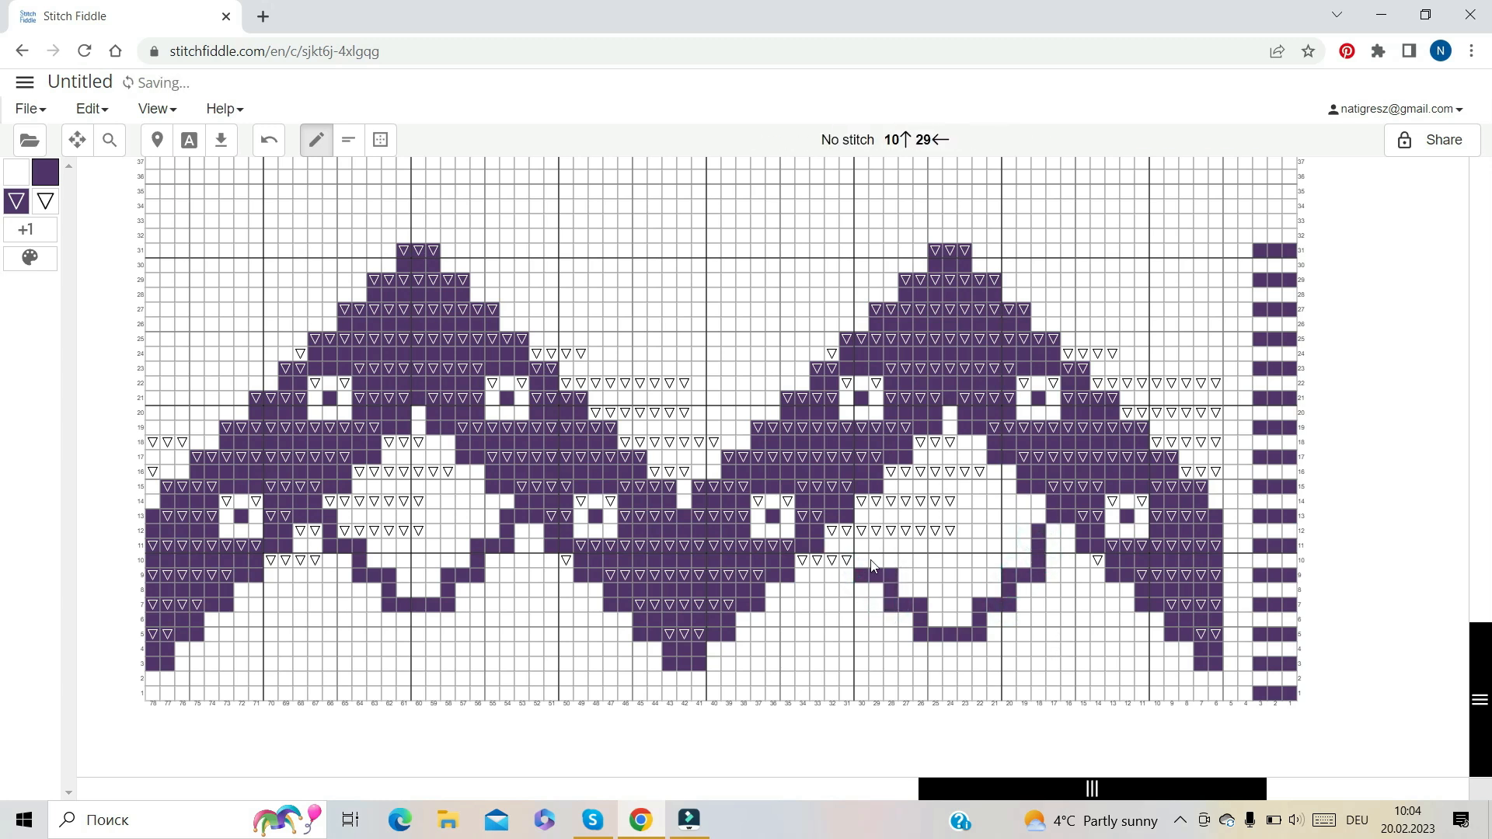
pyautogui.moveTo(859, 567); pyautogui.dragTo(861, 551)
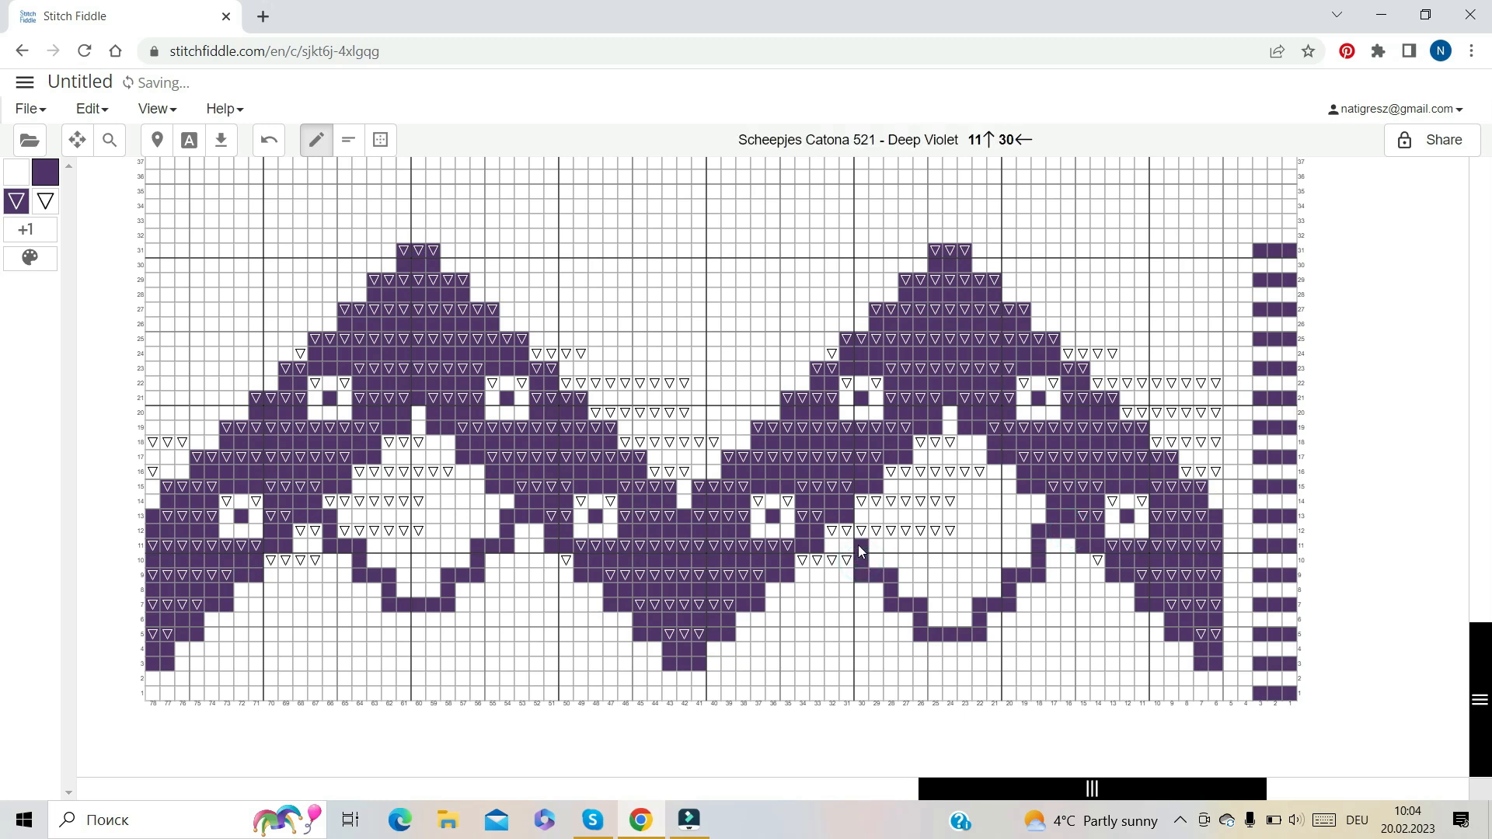
pyautogui.click(1050, 555)
pyautogui.click(1050, 554)
# Clear row 12, columns 16 and 17, to white where the second outline meets the descending arm, and return to Deep Violet
pyautogui.click(18, 175)
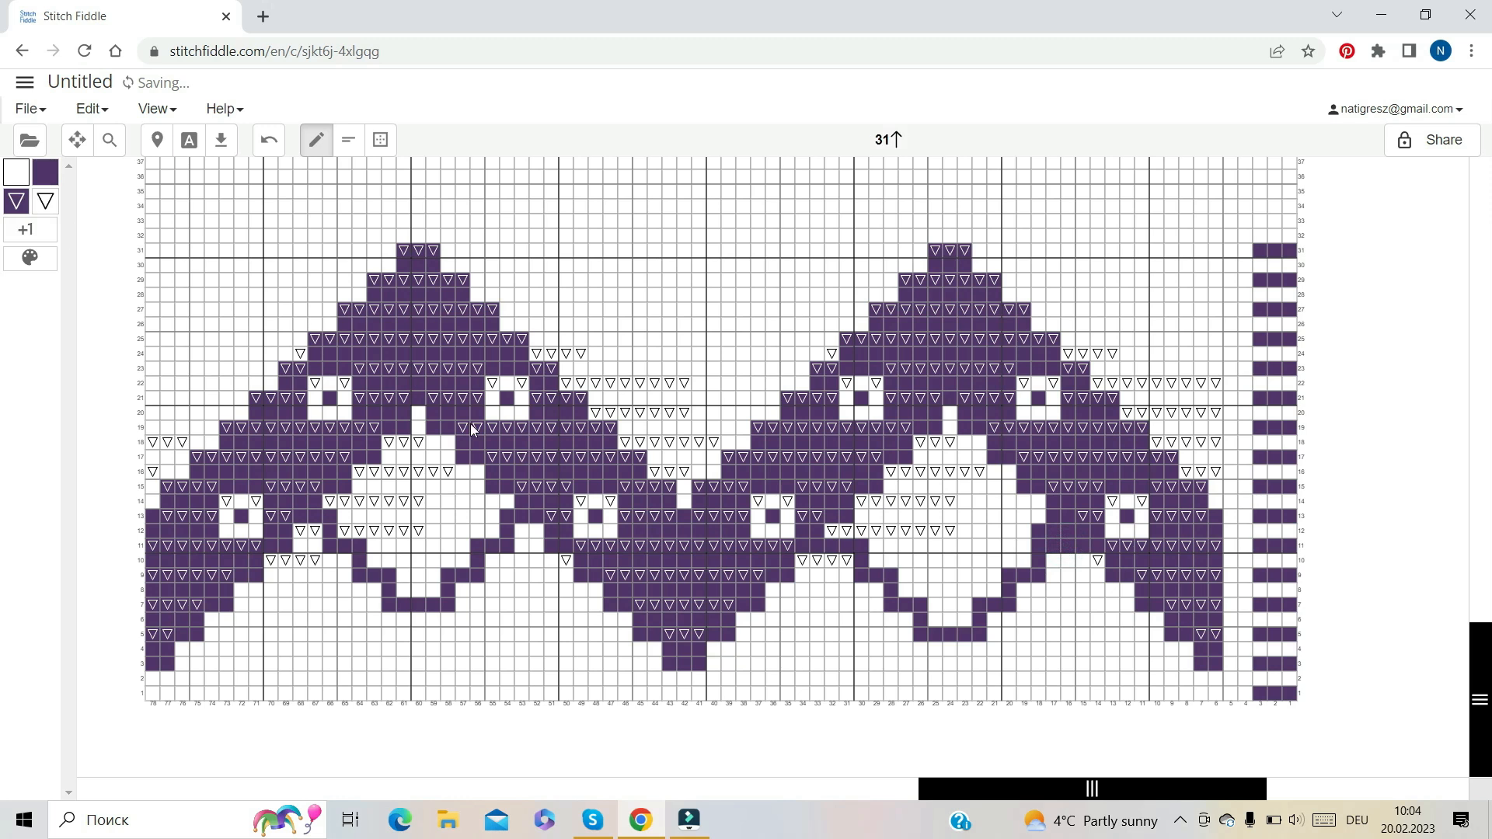
pyautogui.click(1049, 532)
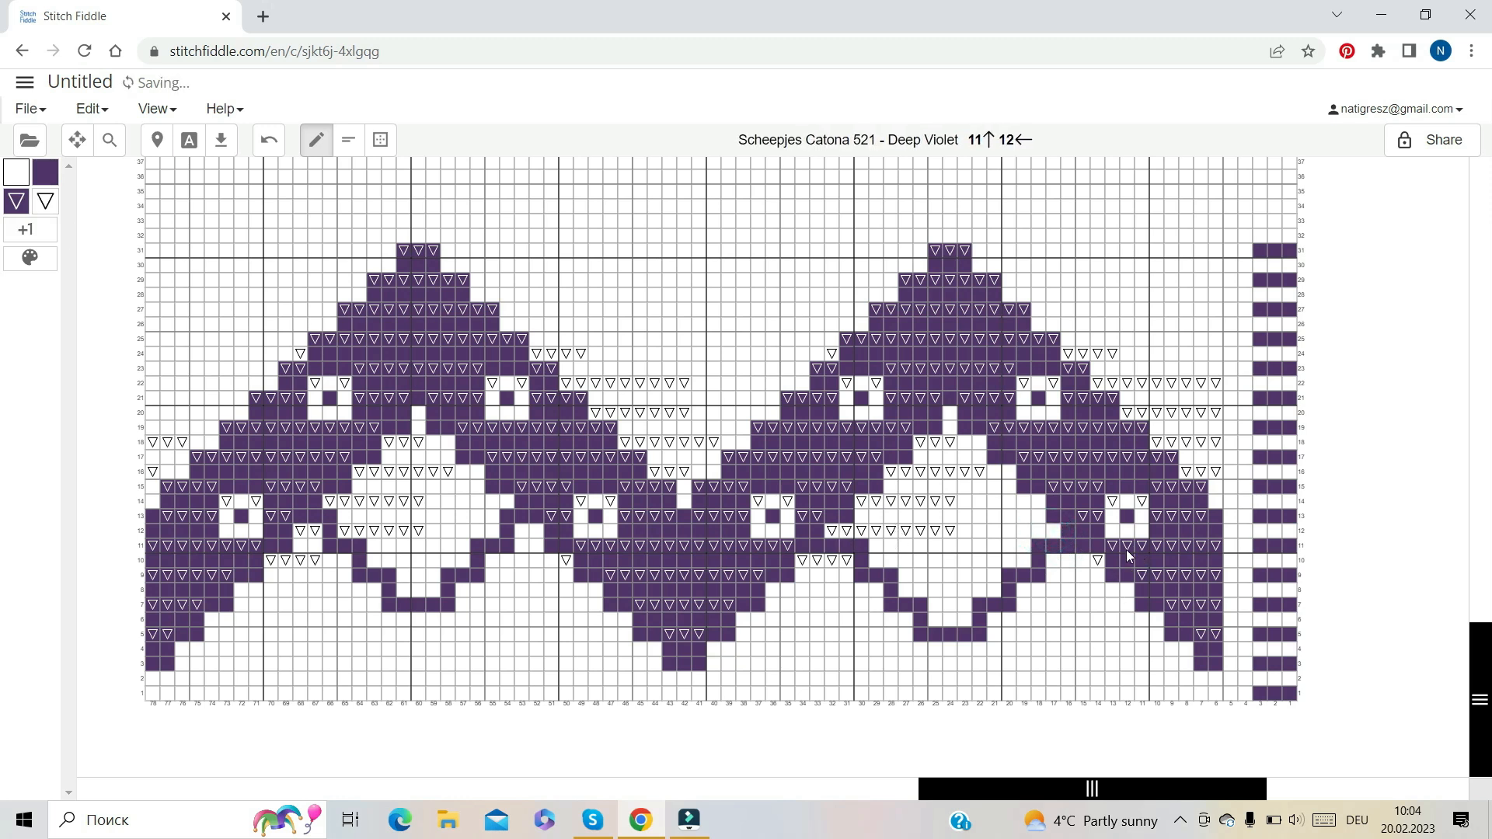
pyautogui.click(1069, 532)
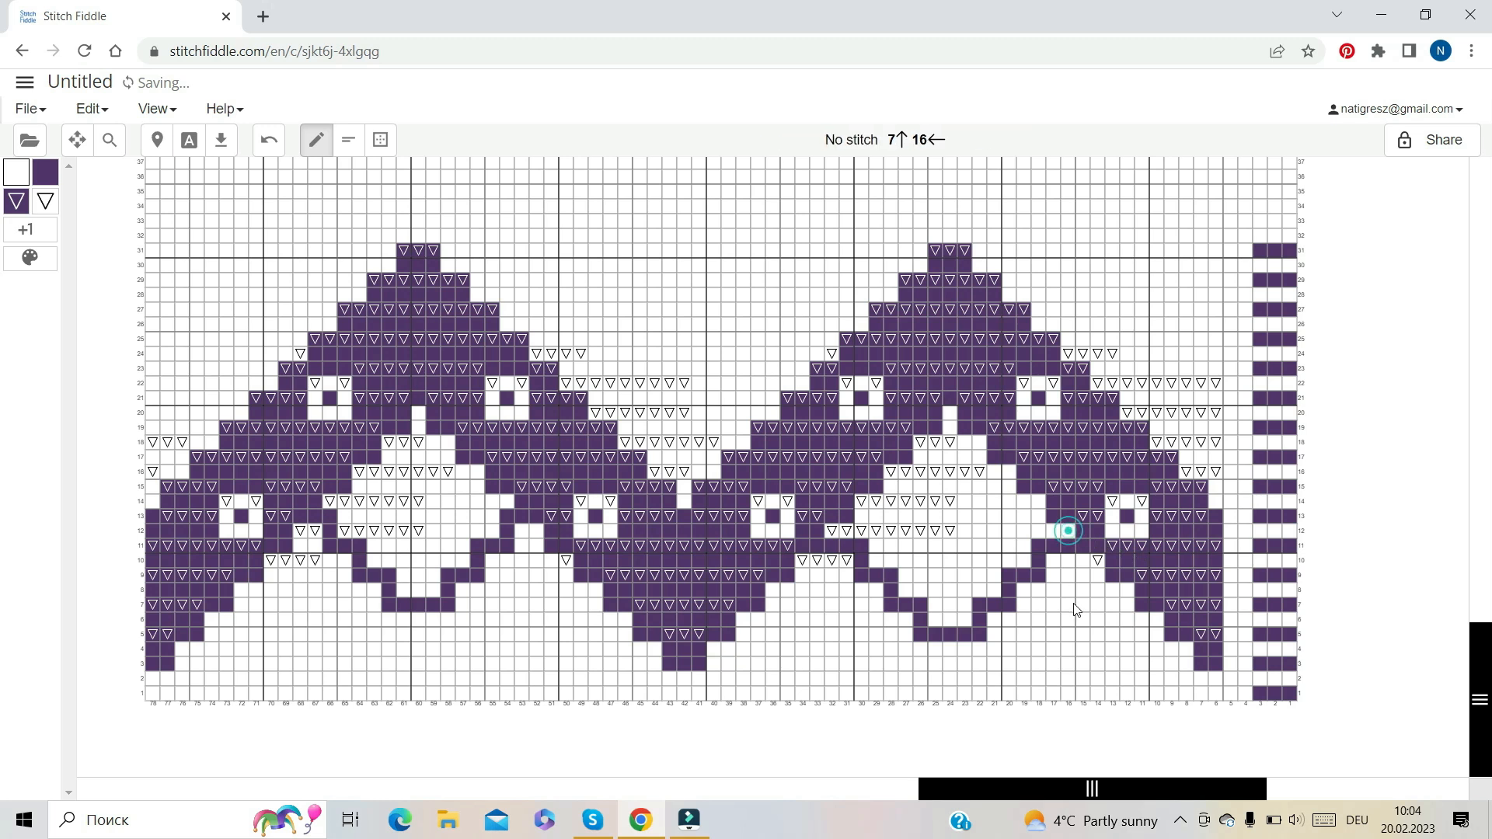
pyautogui.click(47, 178)
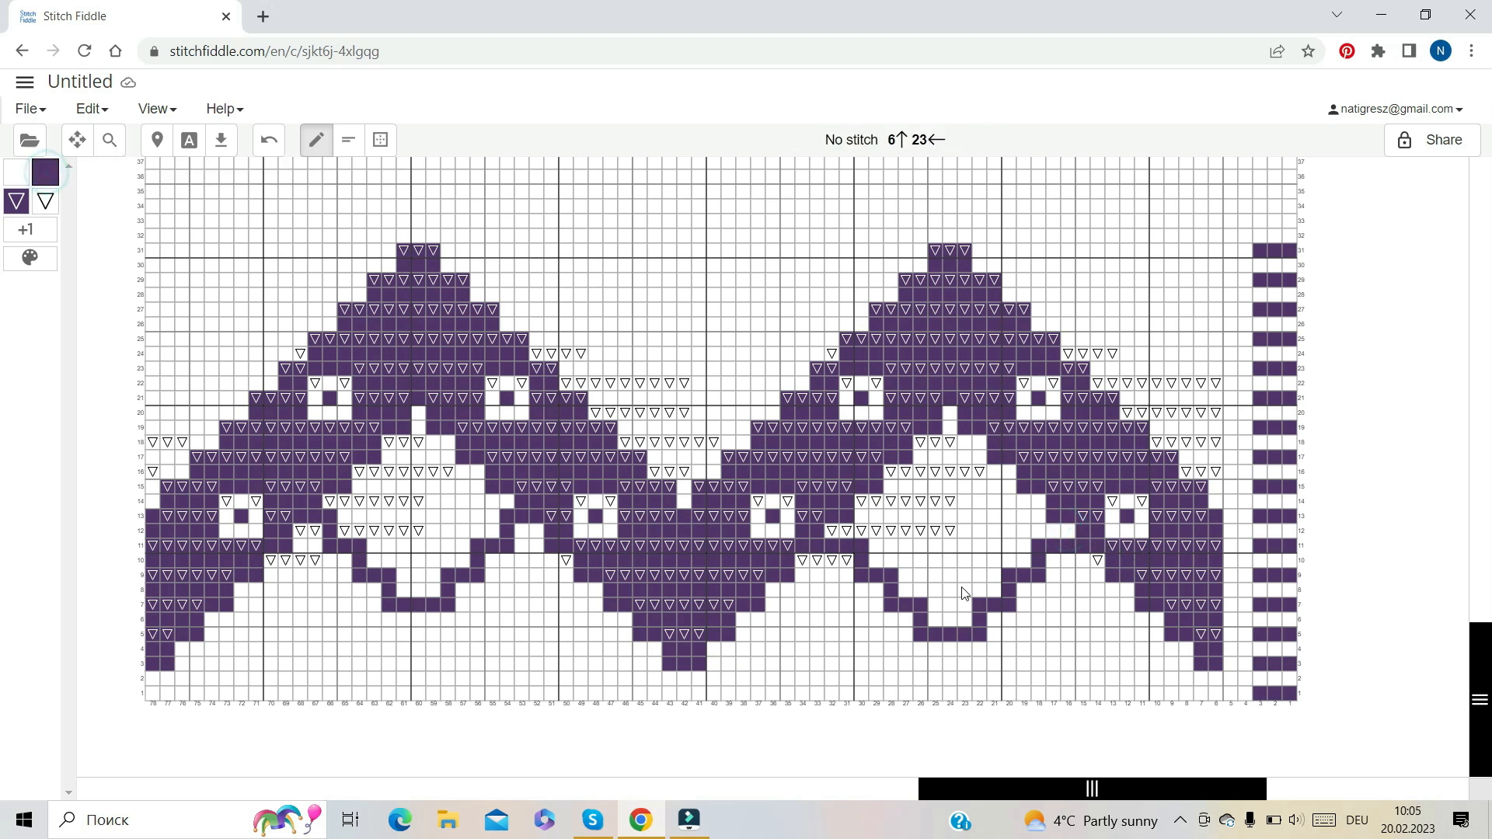
# Paint a 3 × 3 Deep Violet ring inside the second diamond, at rows 12 to 14, columns 23 to 25, leaving its centre white
pyautogui.click(937, 519)
pyautogui.click(939, 503)
pyautogui.click(952, 503)
pyautogui.click(966, 503)
pyautogui.click(966, 517)
pyautogui.click(966, 530)
pyautogui.click(952, 531)
pyautogui.click(936, 533)
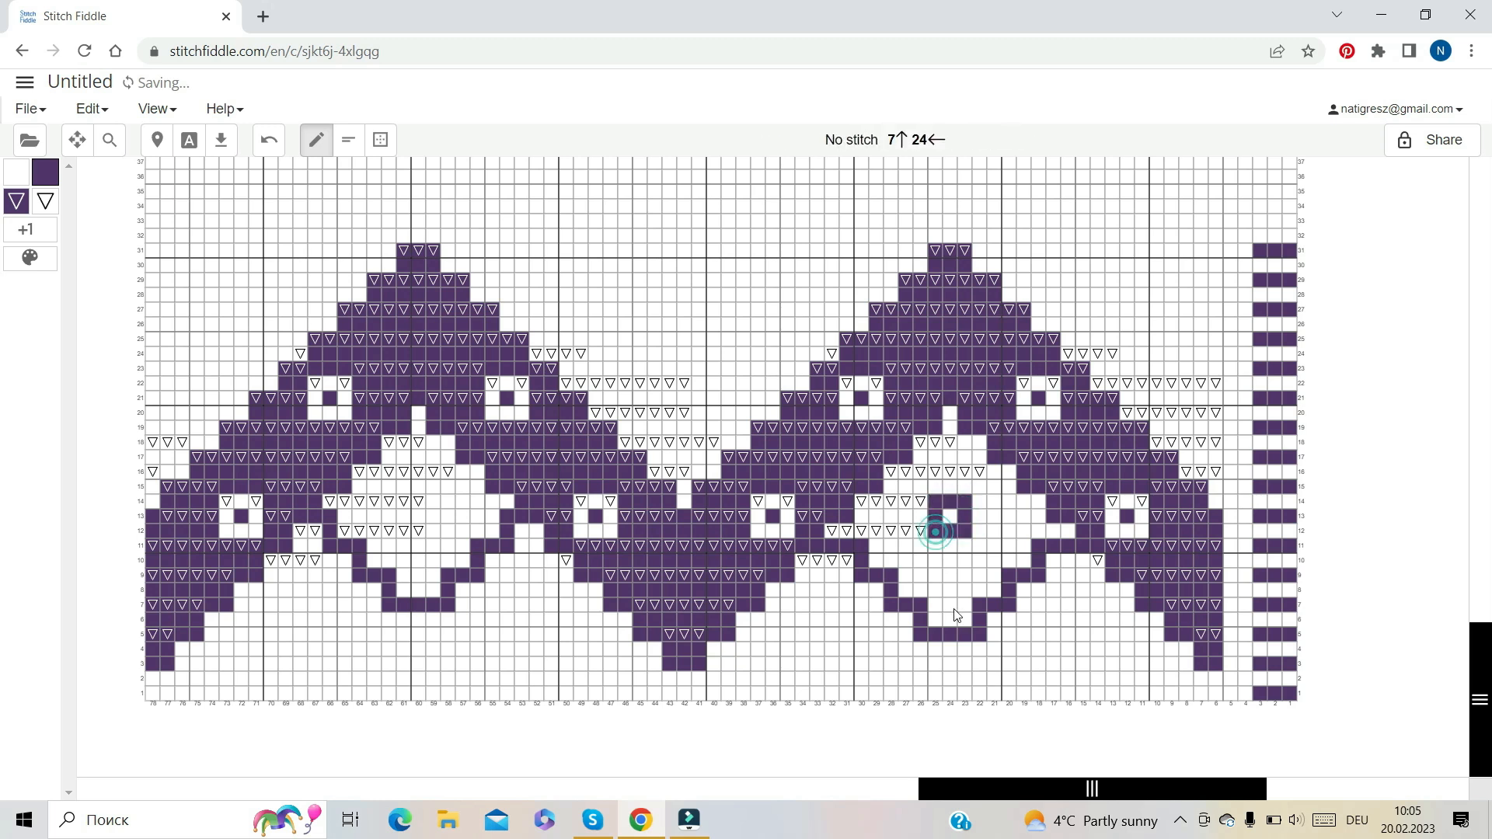
# Cut the 3 × 3 ring in the second diamond and paste it one row lower, at rows 11 to 13
pyautogui.click(380, 139)
pyautogui.moveTo(936, 502); pyautogui.dragTo(968, 534)
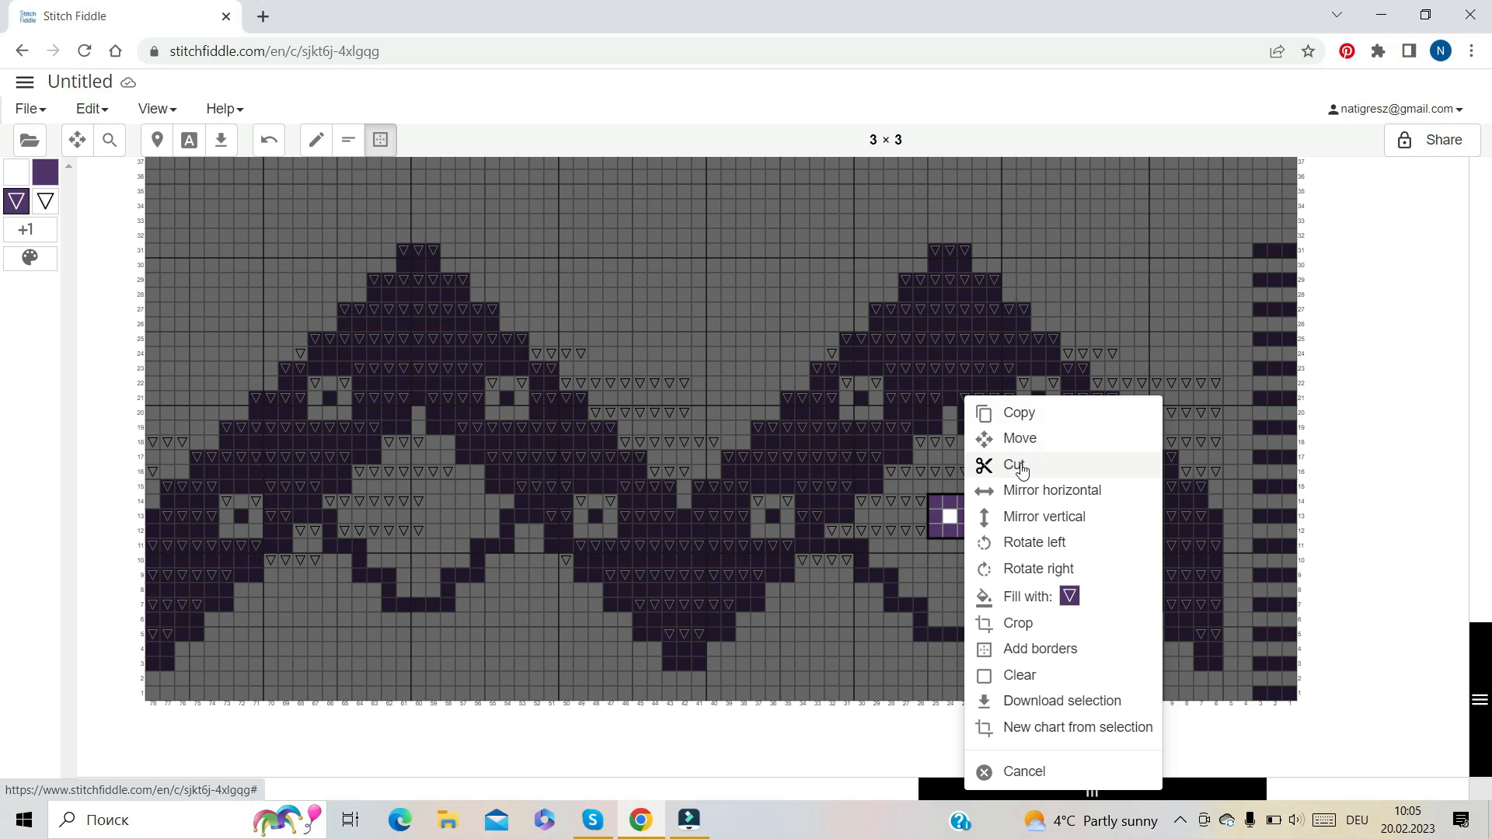
pyautogui.click(1020, 464)
pyautogui.rightClick(938, 522)
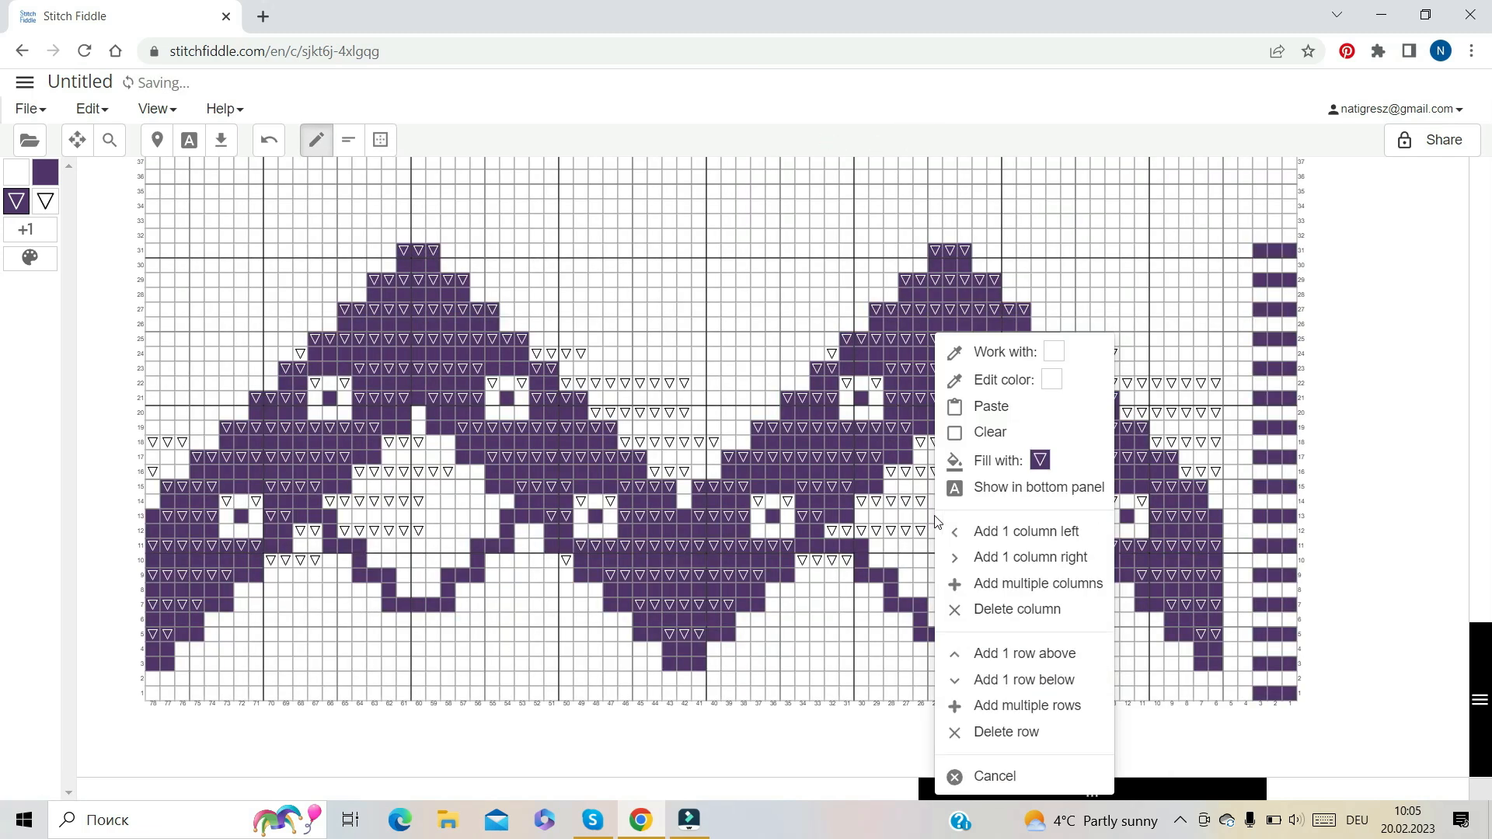
pyautogui.click(982, 407)
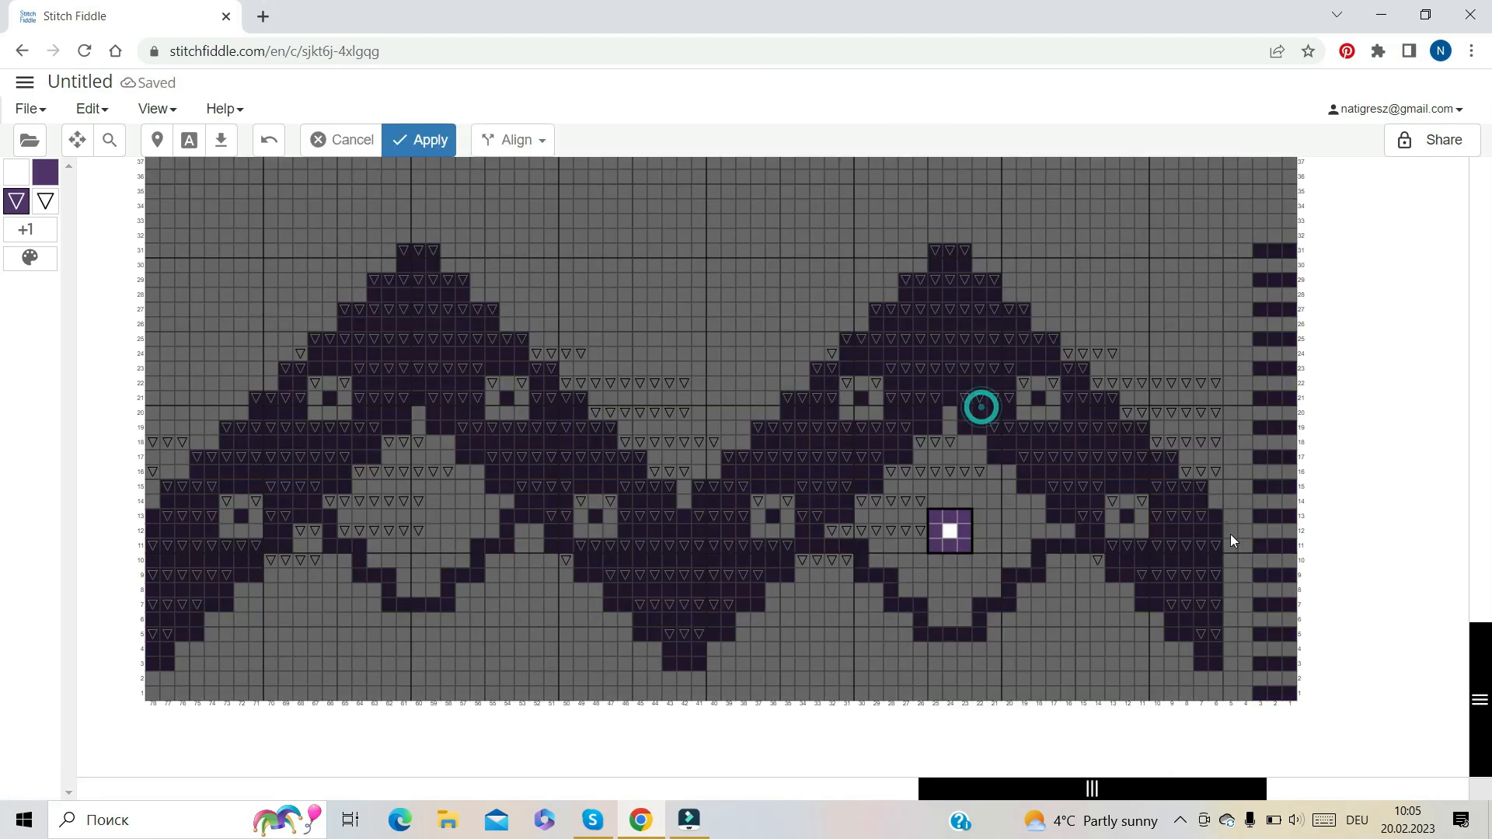
pyautogui.click(432, 141)
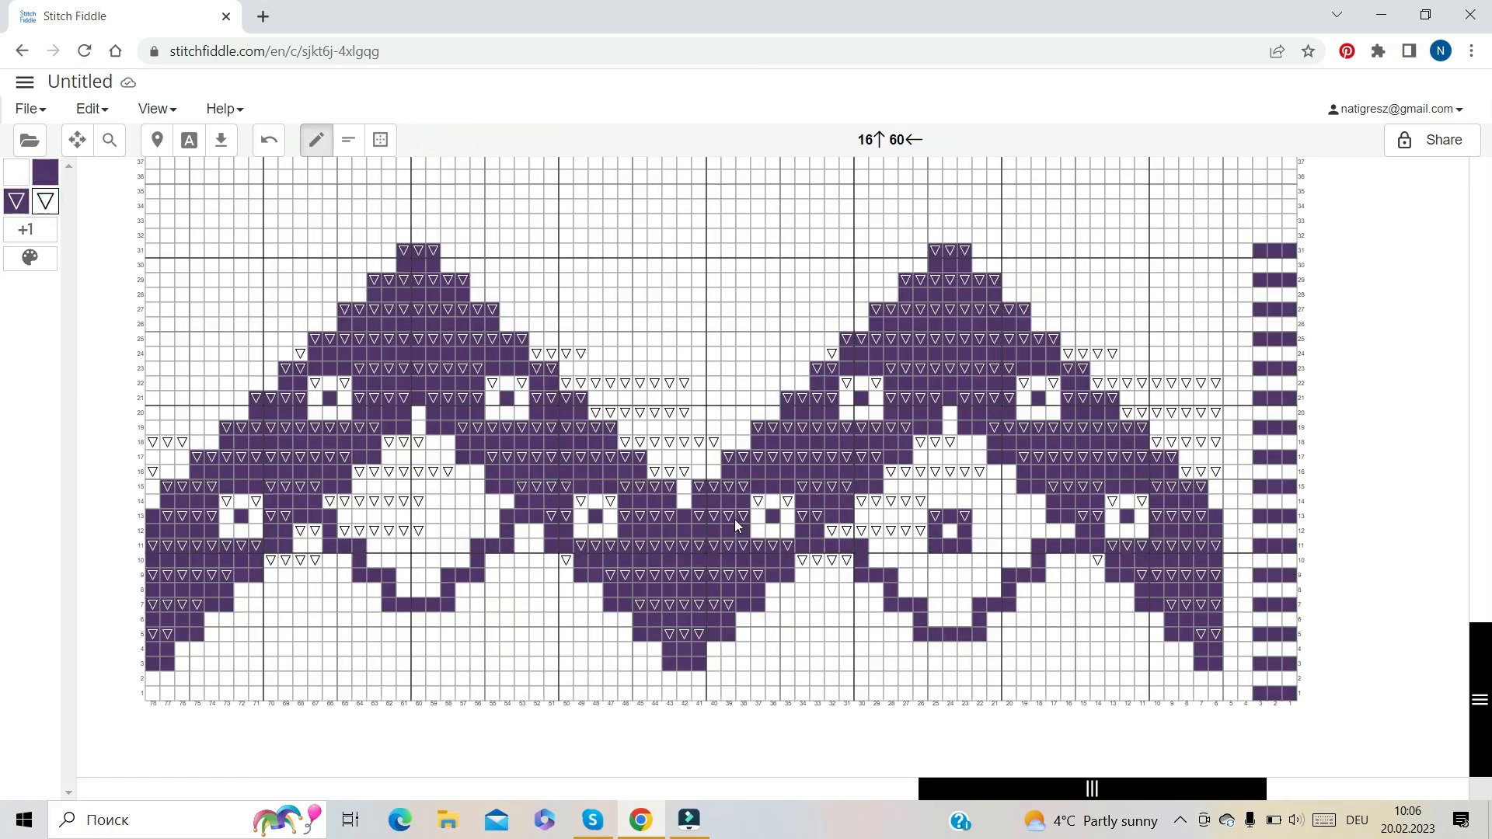
# Complete the second diamond's white triangle stitches on even rows 8 to 20, then clear the triangles outside its outline on row 12 to white
pyautogui.click(993, 471)
pyautogui.click(1008, 472)
pyautogui.moveTo(965, 443); pyautogui.dragTo(974, 445)
pyautogui.click(949, 412)
pyautogui.moveTo(979, 501)
pyautogui.mouseDown()
pyautogui.moveTo(1038, 501)
pyautogui.moveTo(1023, 531)
pyautogui.mouseUp()
pyautogui.click(979, 530)
pyautogui.moveTo(875, 560)
pyautogui.mouseDown()
pyautogui.moveTo(990, 566)
pyautogui.moveTo(964, 590)
pyautogui.mouseUp()
pyautogui.click(16, 173)
pyautogui.moveTo(832, 531)
pyautogui.mouseDown()
pyautogui.moveTo(862, 531)
pyautogui.moveTo(885, 564)
pyautogui.mouseUp()
# Copy the finished second diamond as a 17 × 18 block and paste it over the diamond under the first peak, at rows 5 to 22
pyautogui.click(380, 139)
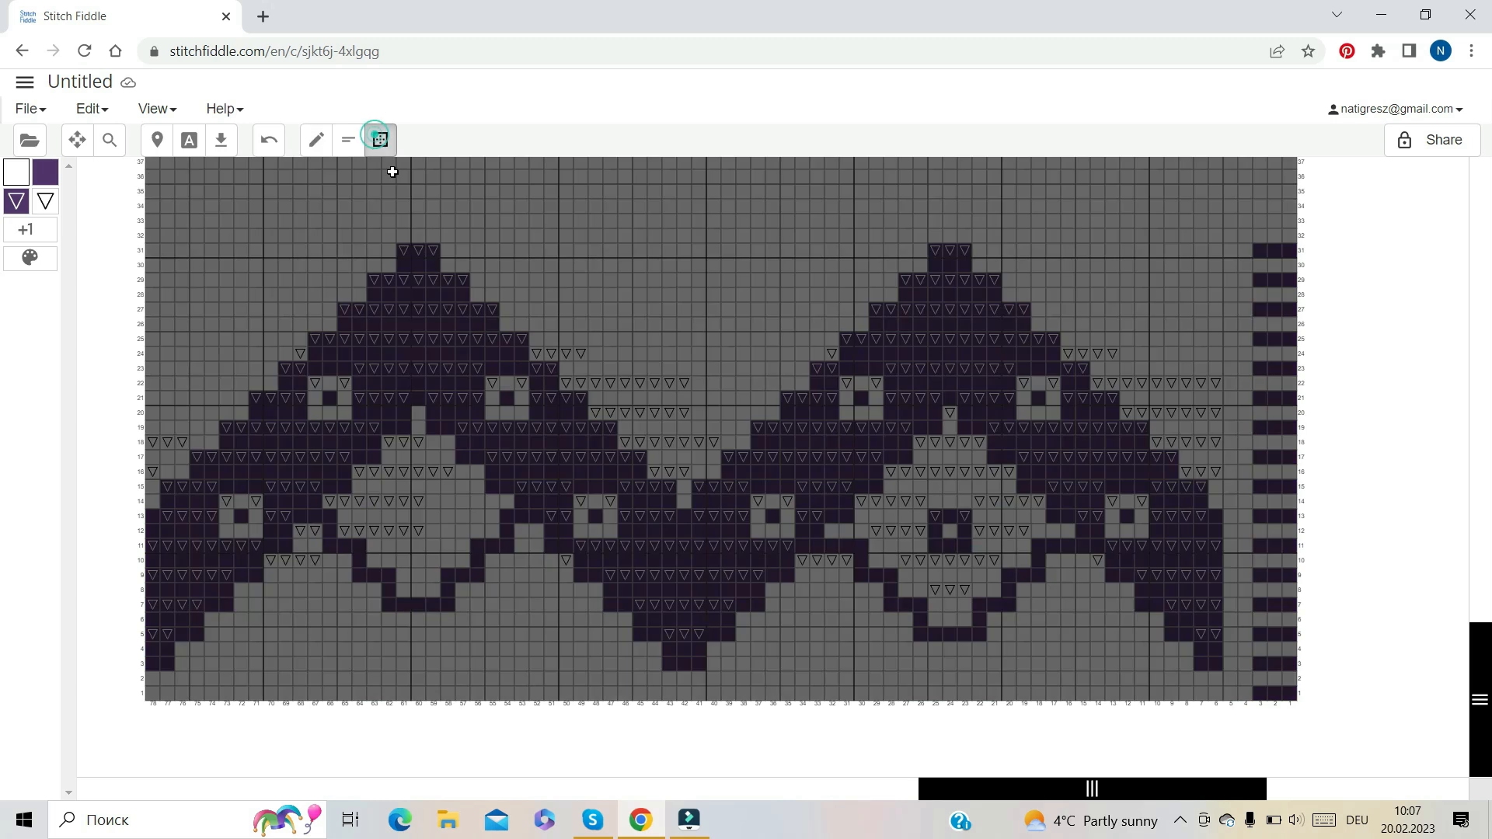
pyautogui.moveTo(832, 383); pyautogui.dragTo(1069, 633)
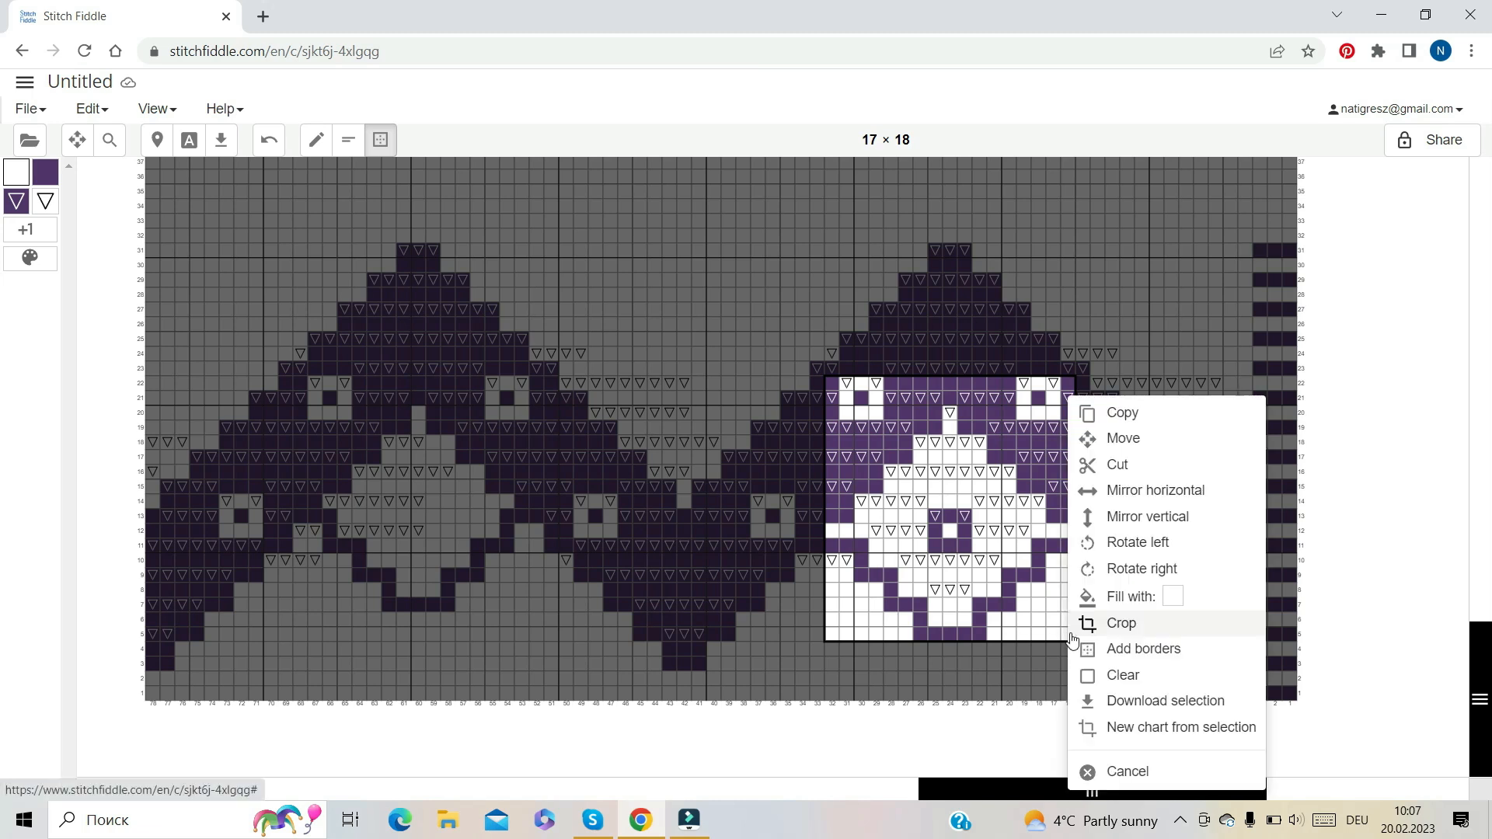
pyautogui.click(1109, 414)
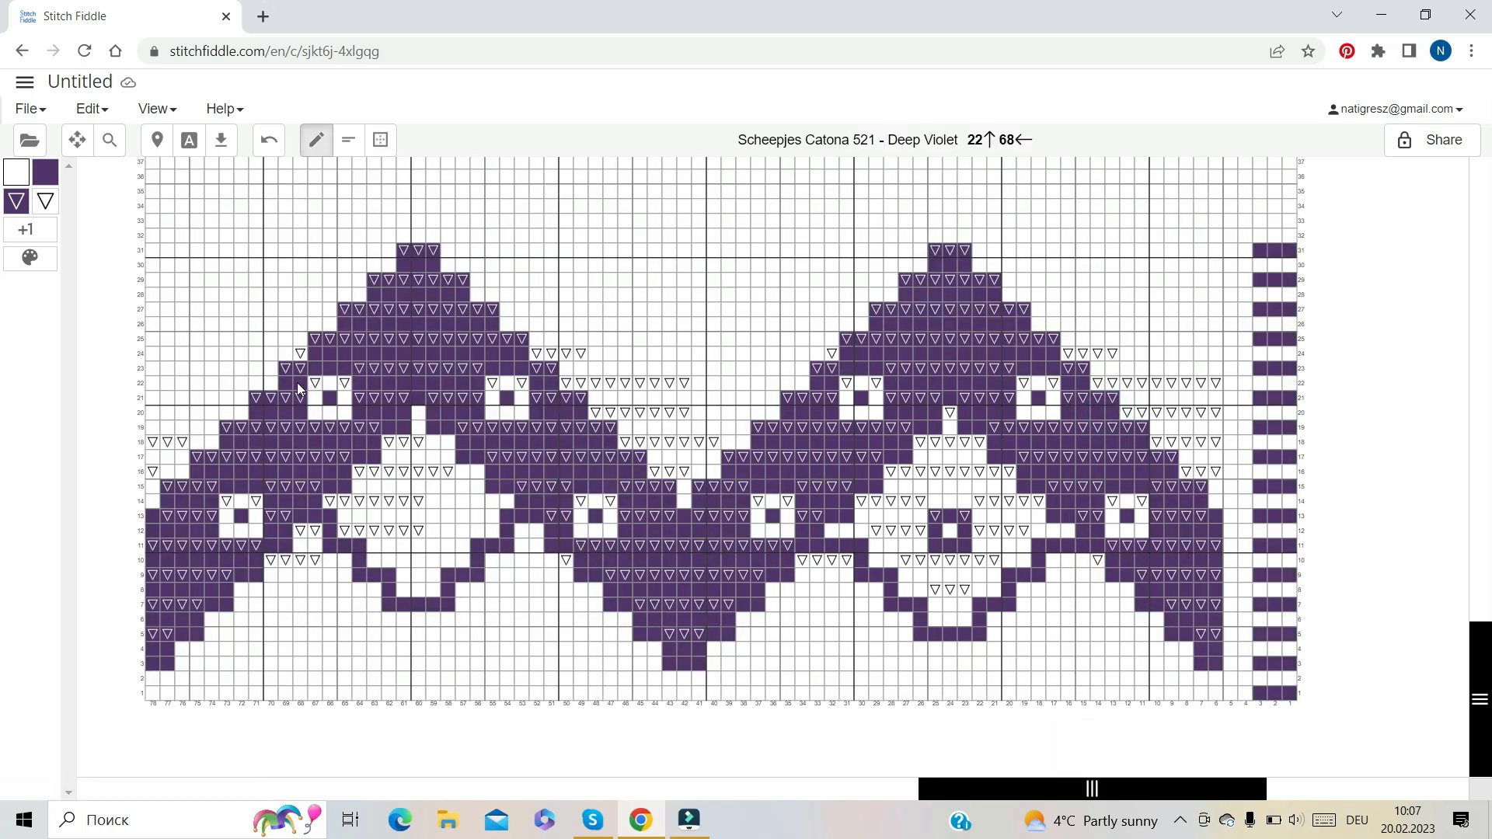
pyautogui.rightClick(300, 388)
pyautogui.click(359, 404)
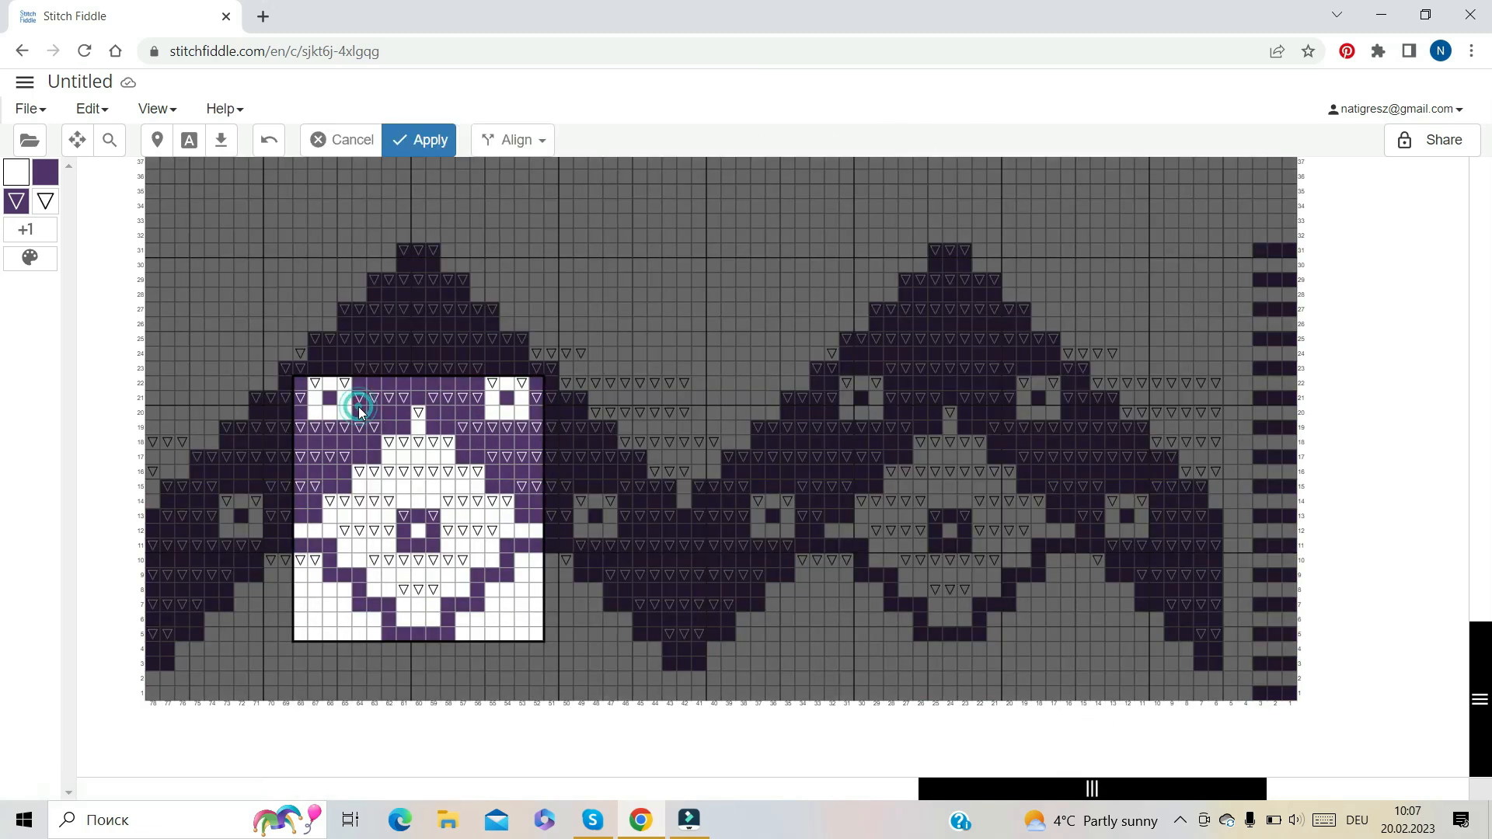
pyautogui.click(417, 141)
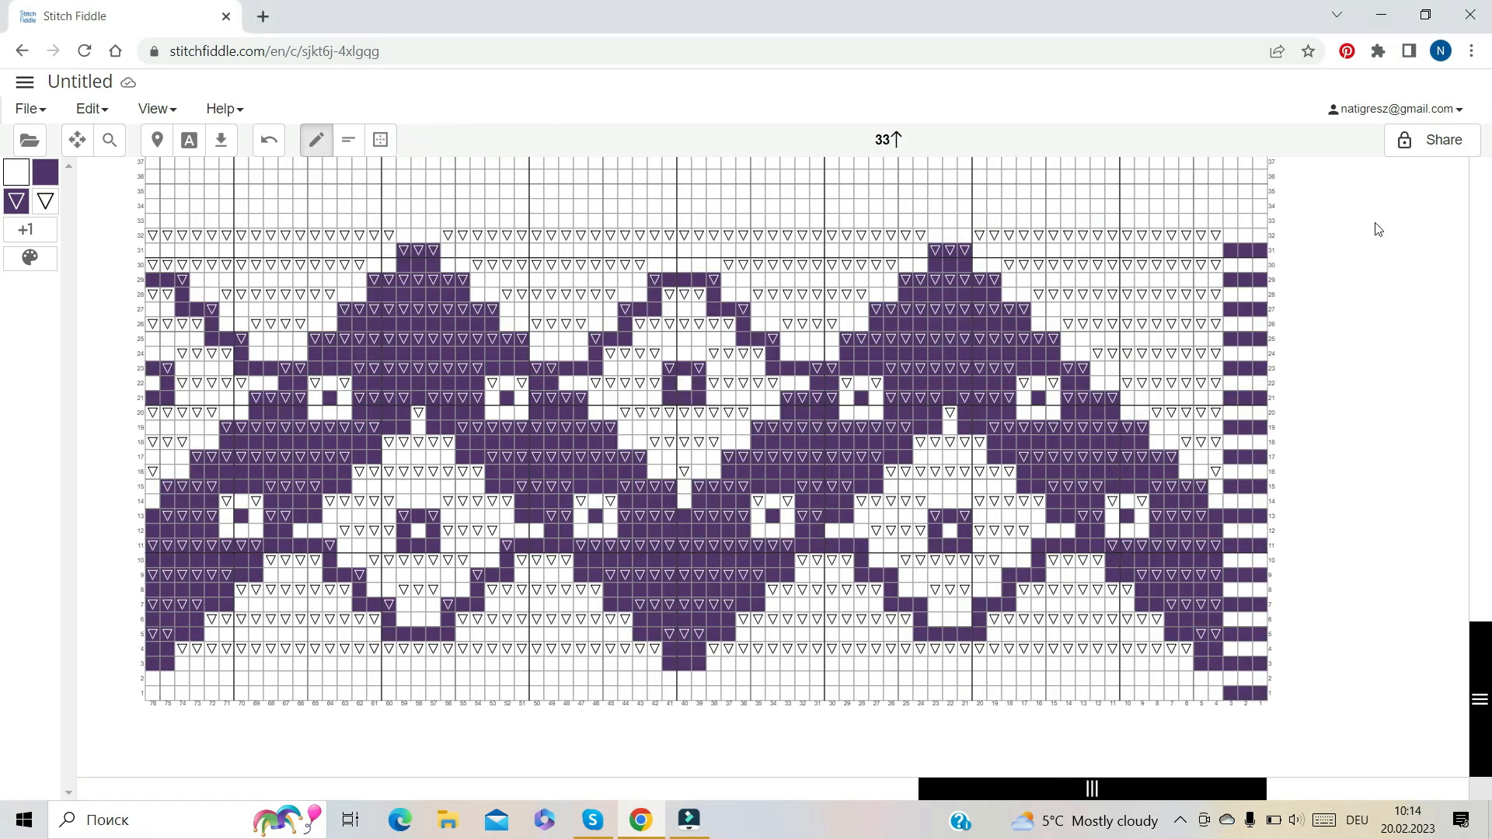
# Delete row 1 at the base of the chart and the 18 empty rows above the pattern
pyautogui.click(1273, 705)
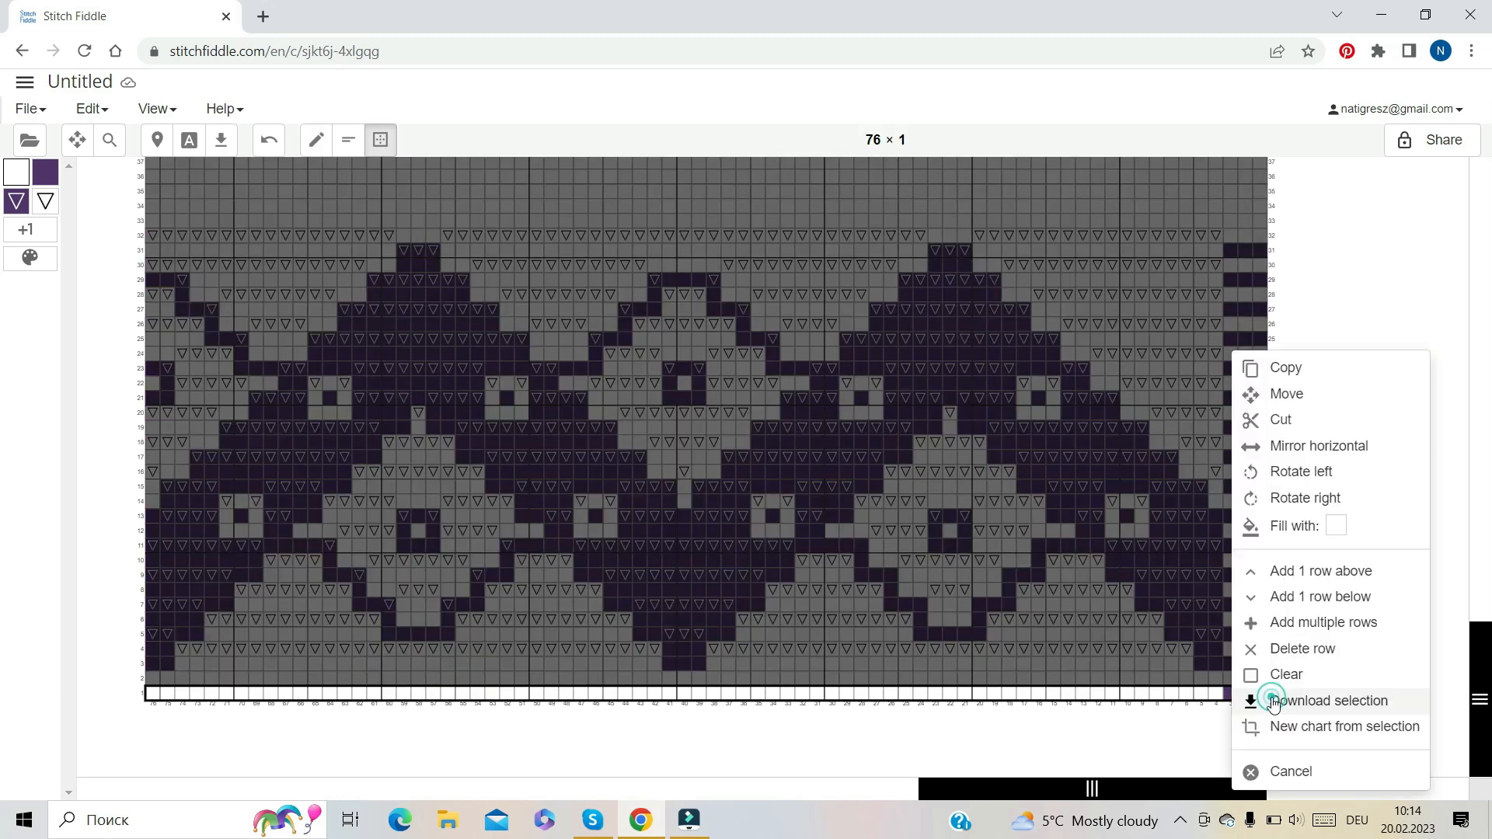
pyautogui.click(1294, 648)
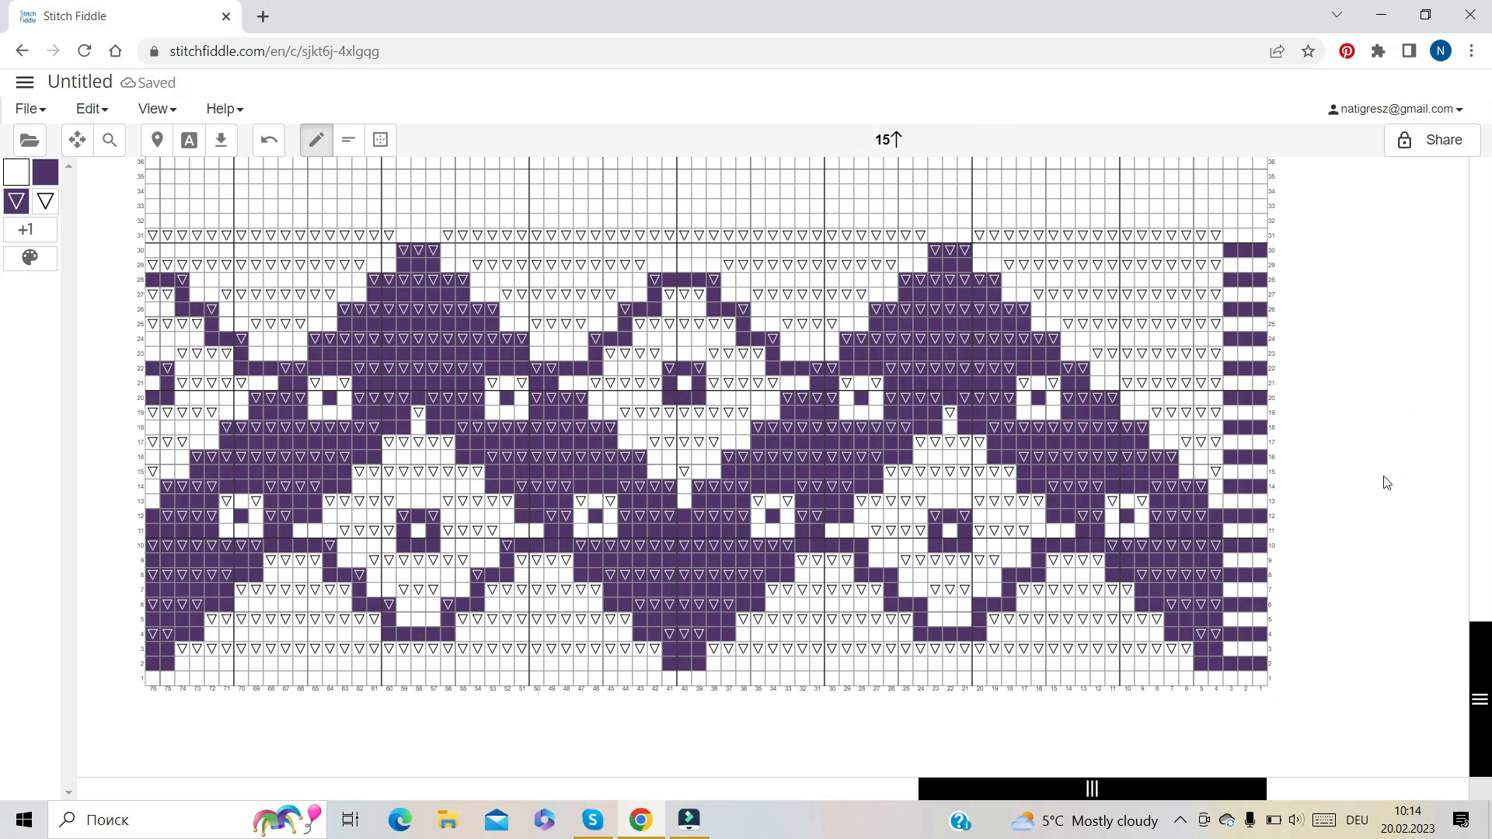
pyautogui.scroll(2, 1387, 483)
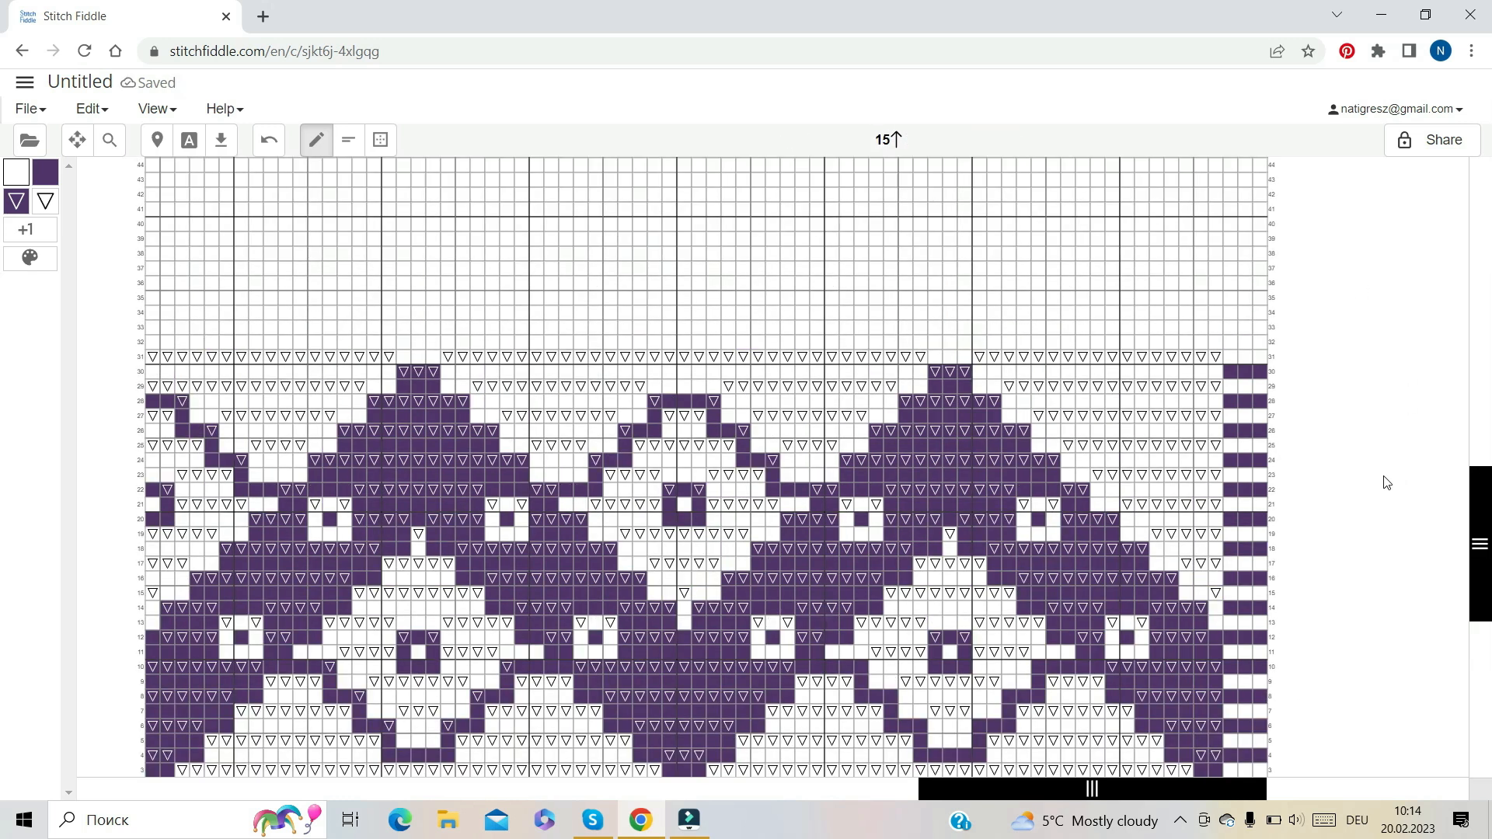
pyautogui.click(109, 140)
pyautogui.moveTo(511, 137); pyautogui.dragTo(491, 137)
pyautogui.click(961, 313)
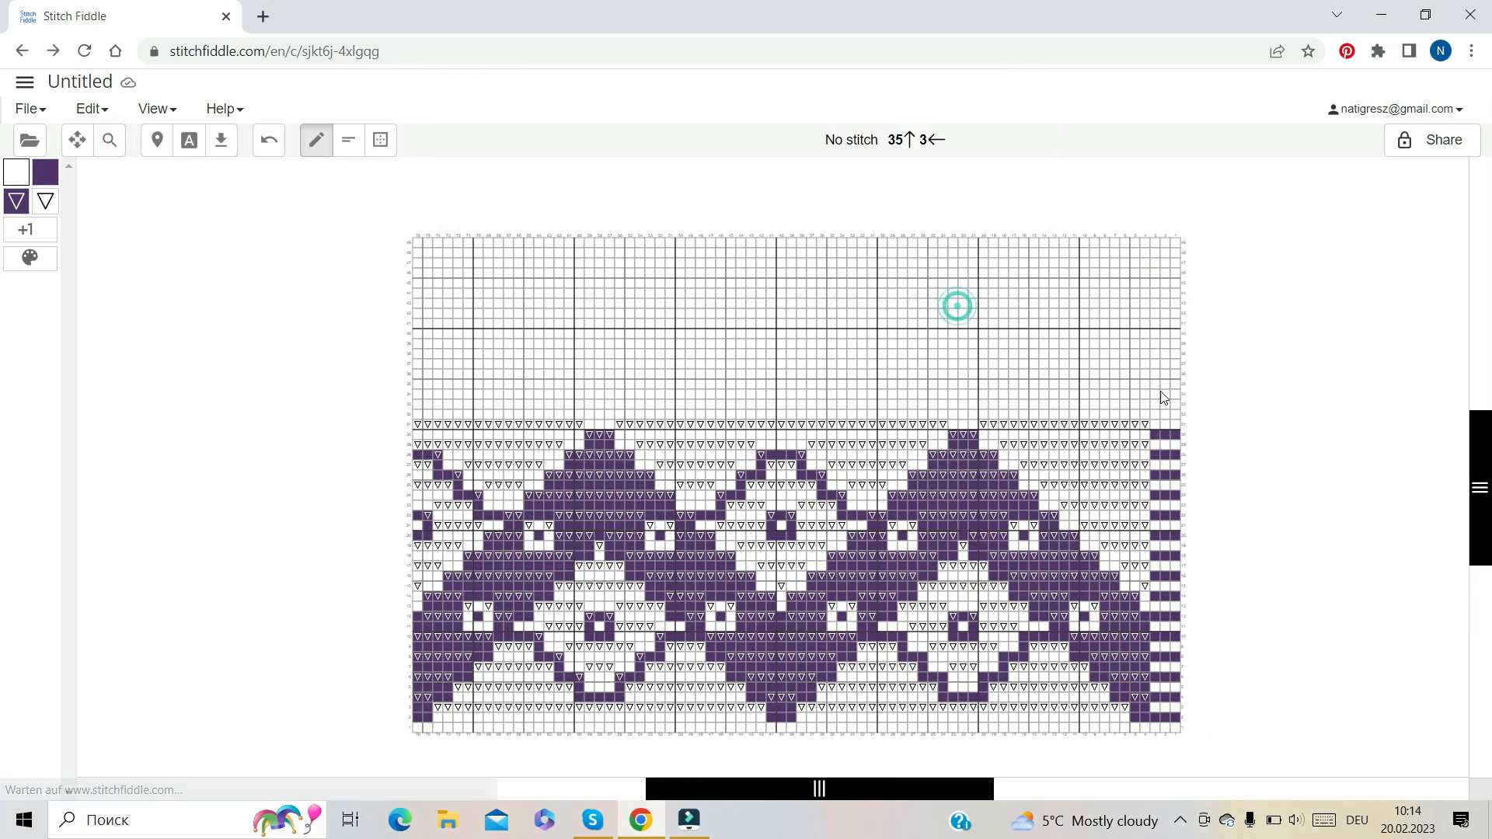
pyautogui.moveTo(1186, 422); pyautogui.dragTo(1181, 242)
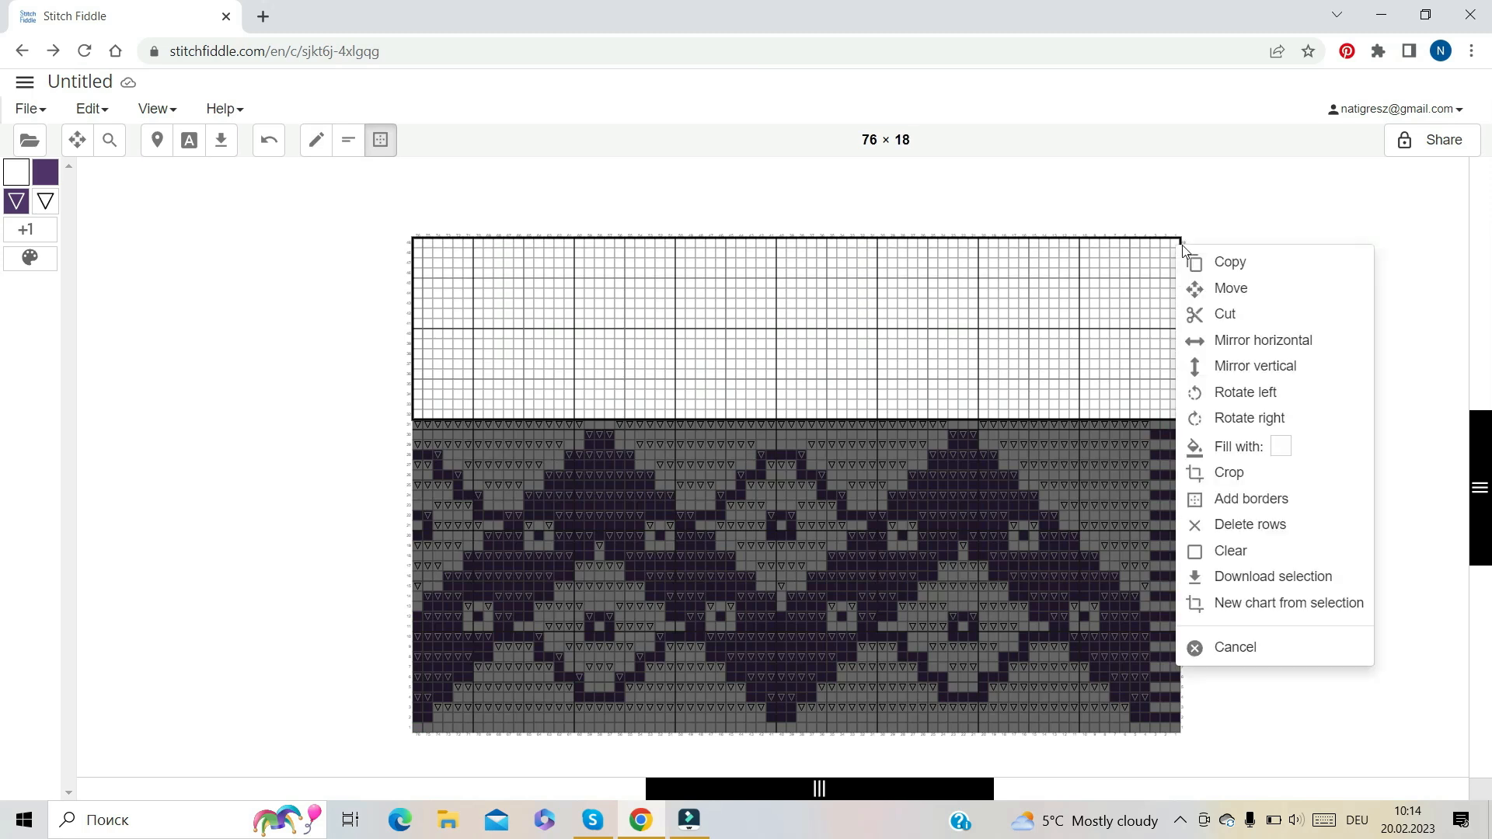
pyautogui.click(1255, 526)
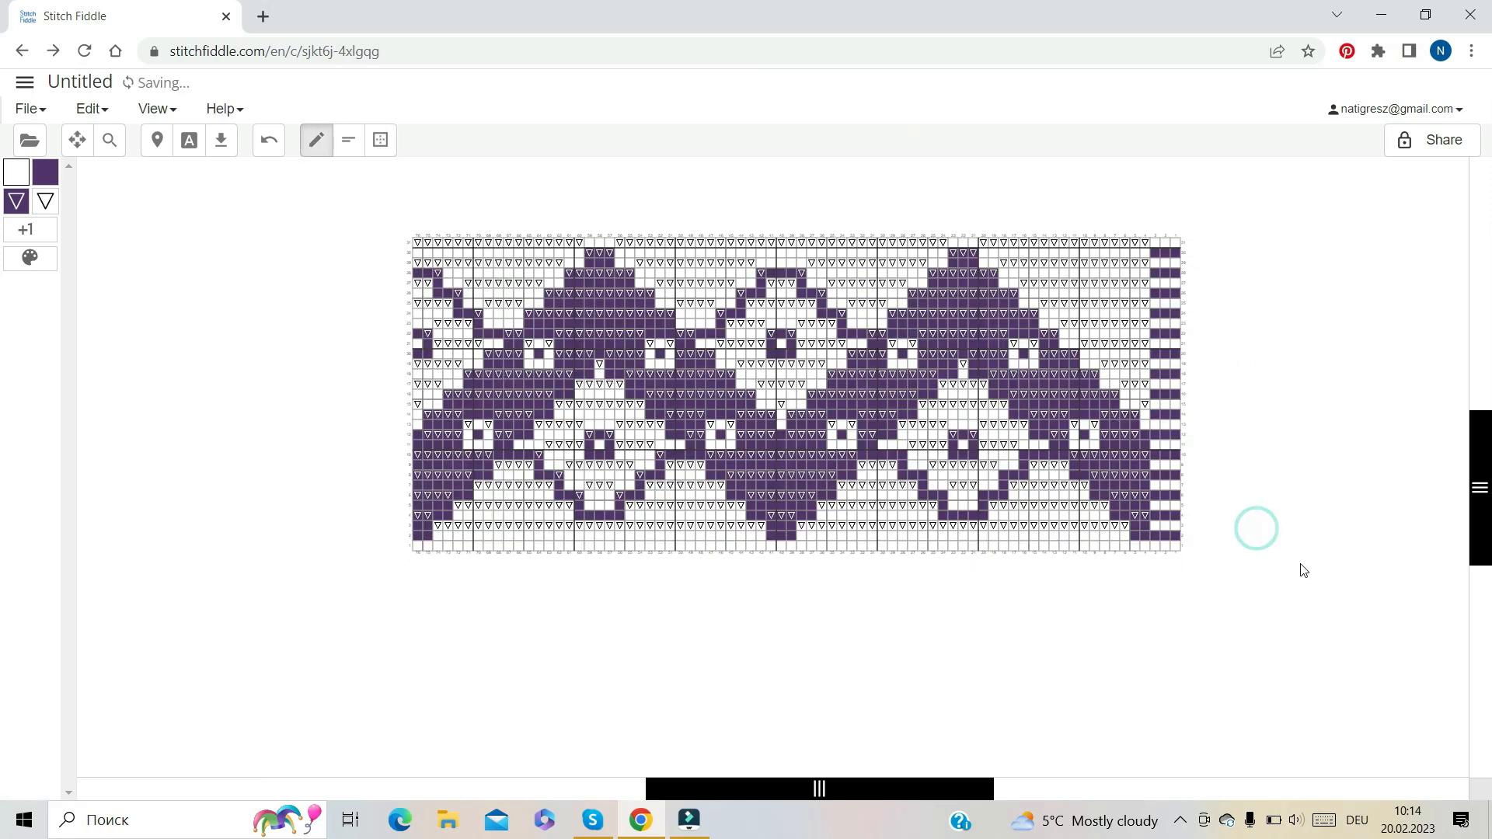
# Add 3 white columns to the left of the chart's leftmost column
pyautogui.click(417, 553)
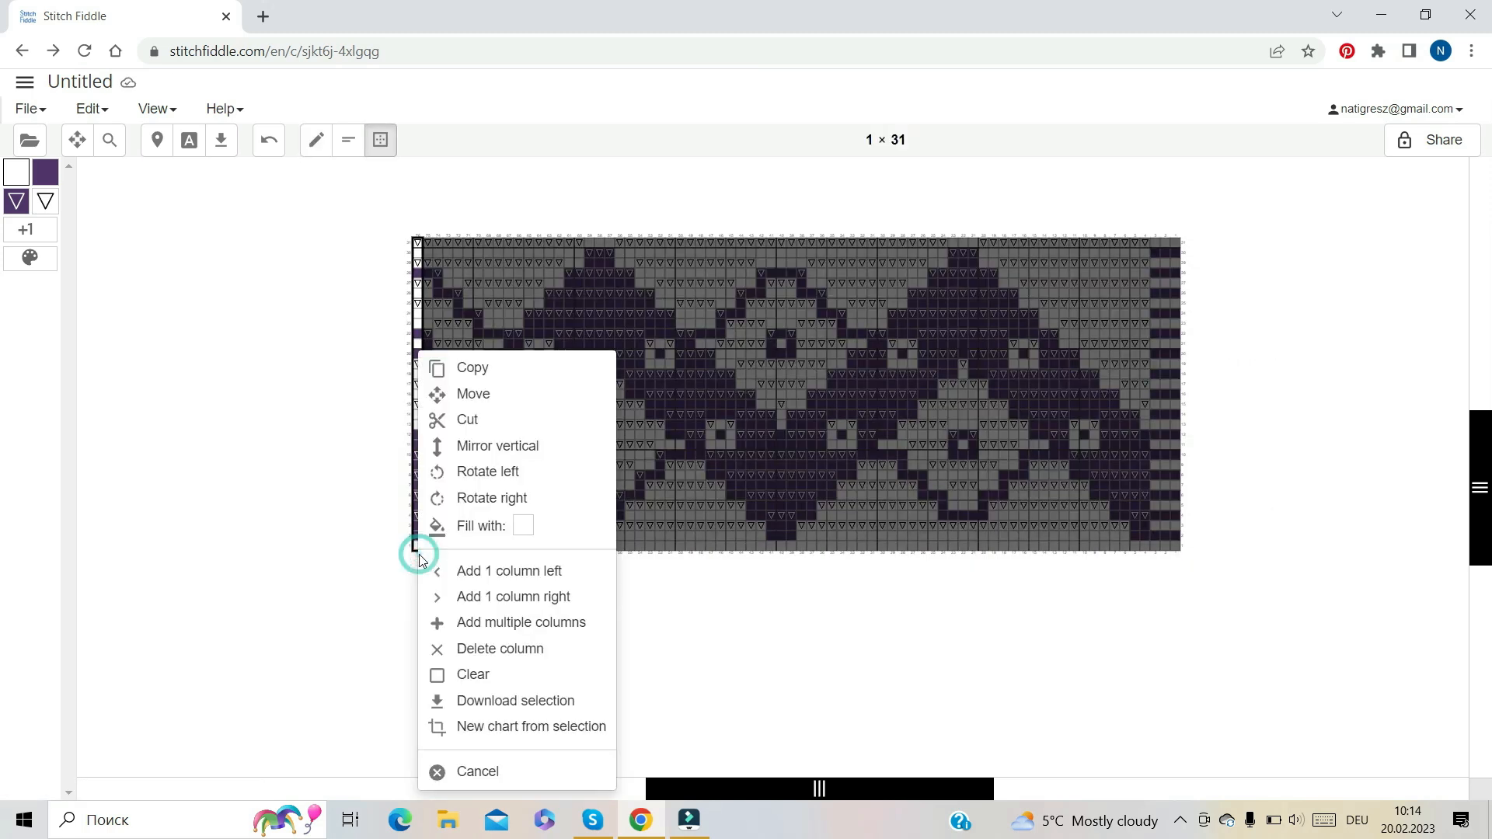
pyautogui.click(495, 624)
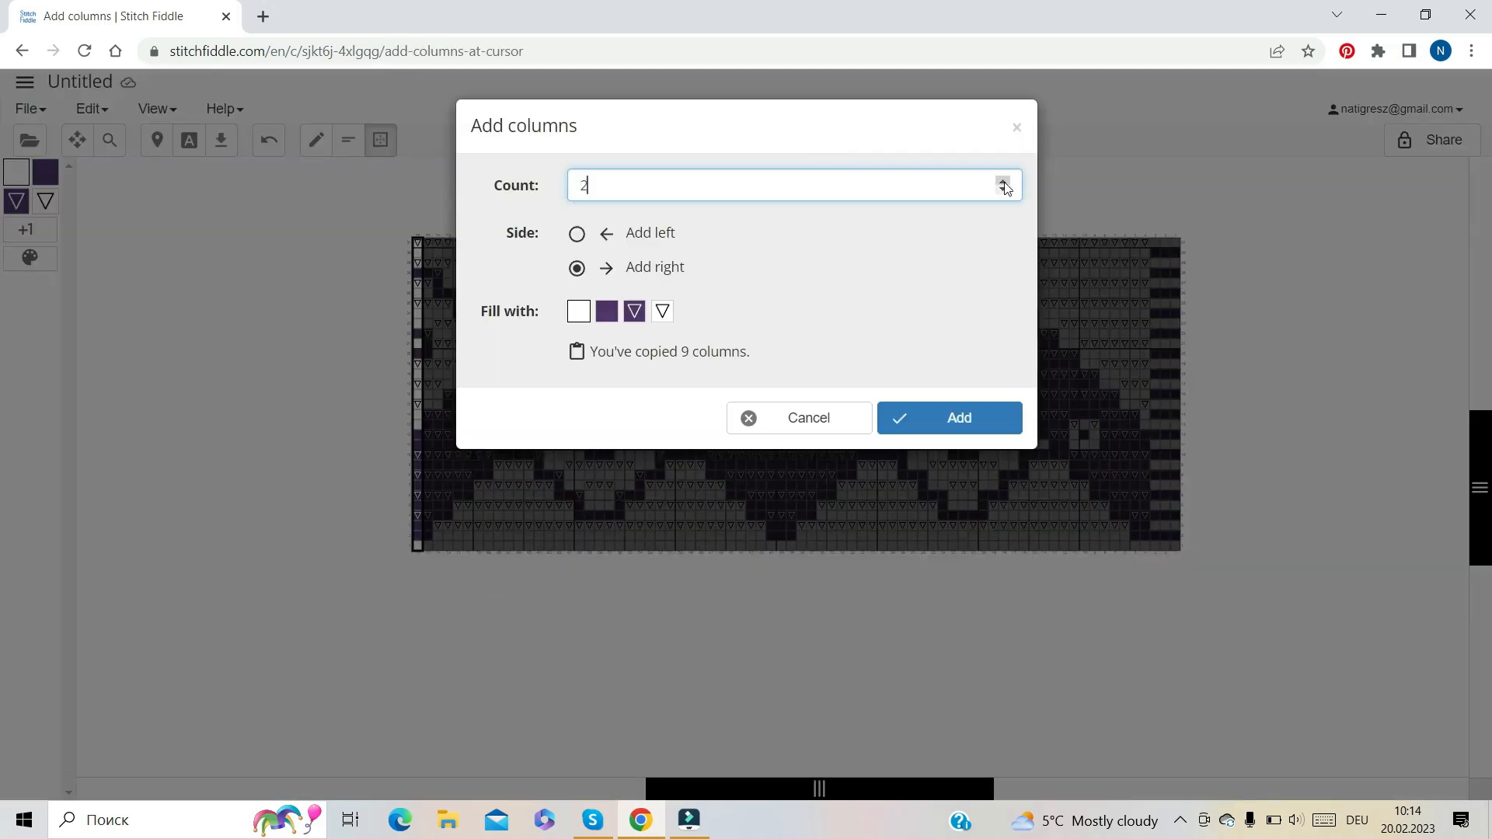
pyautogui.click(577, 234)
pyautogui.click(917, 417)
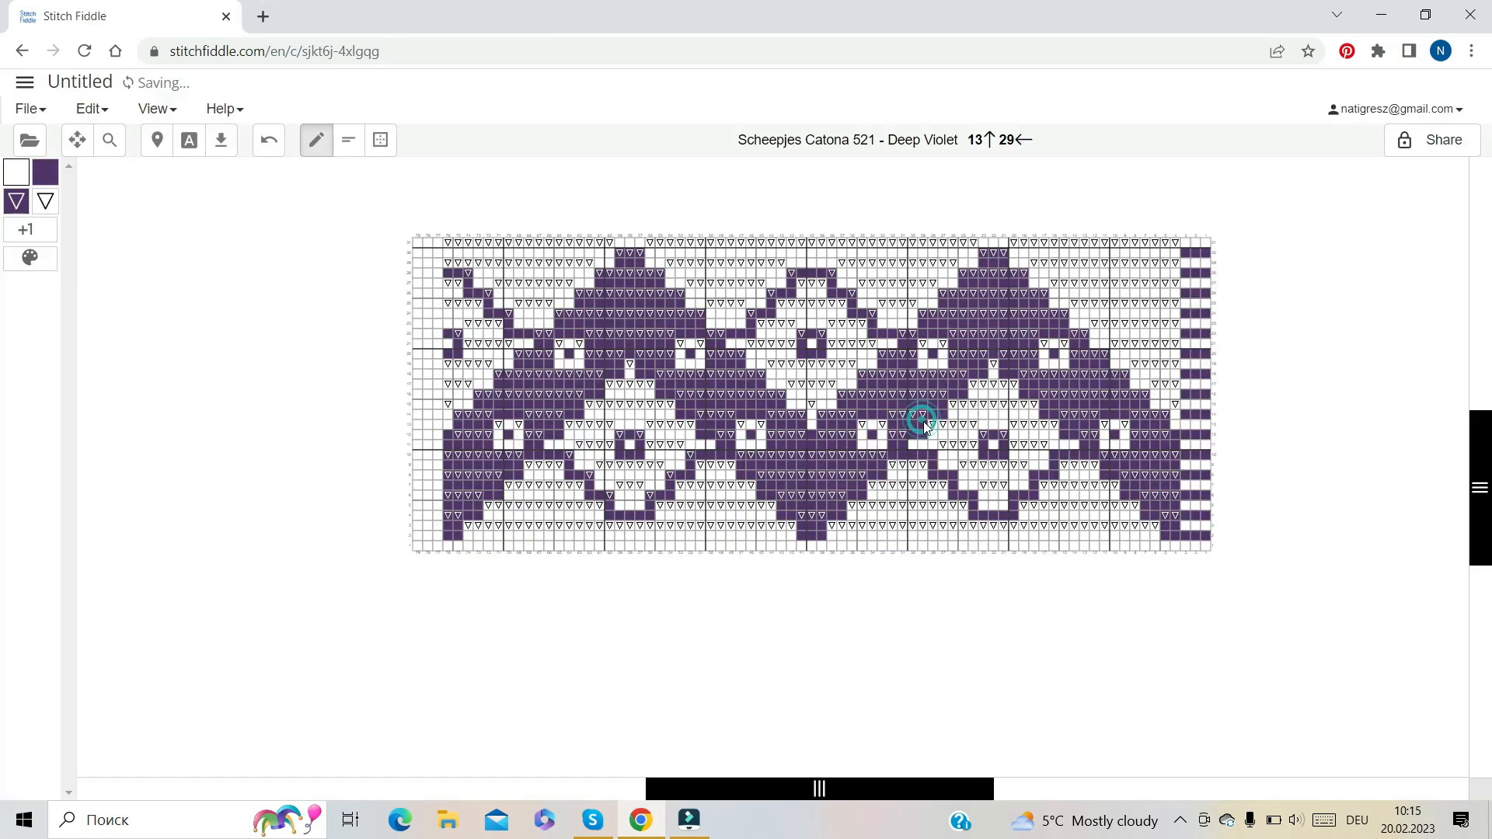
# Copy the three-column striped border from the chart's right edge and paste it into the empty columns on the left edge
pyautogui.click(380, 140)
pyautogui.moveTo(1186, 242); pyautogui.dragTo(1197, 542)
pyautogui.rightClick(1205, 374)
pyautogui.click(1255, 386)
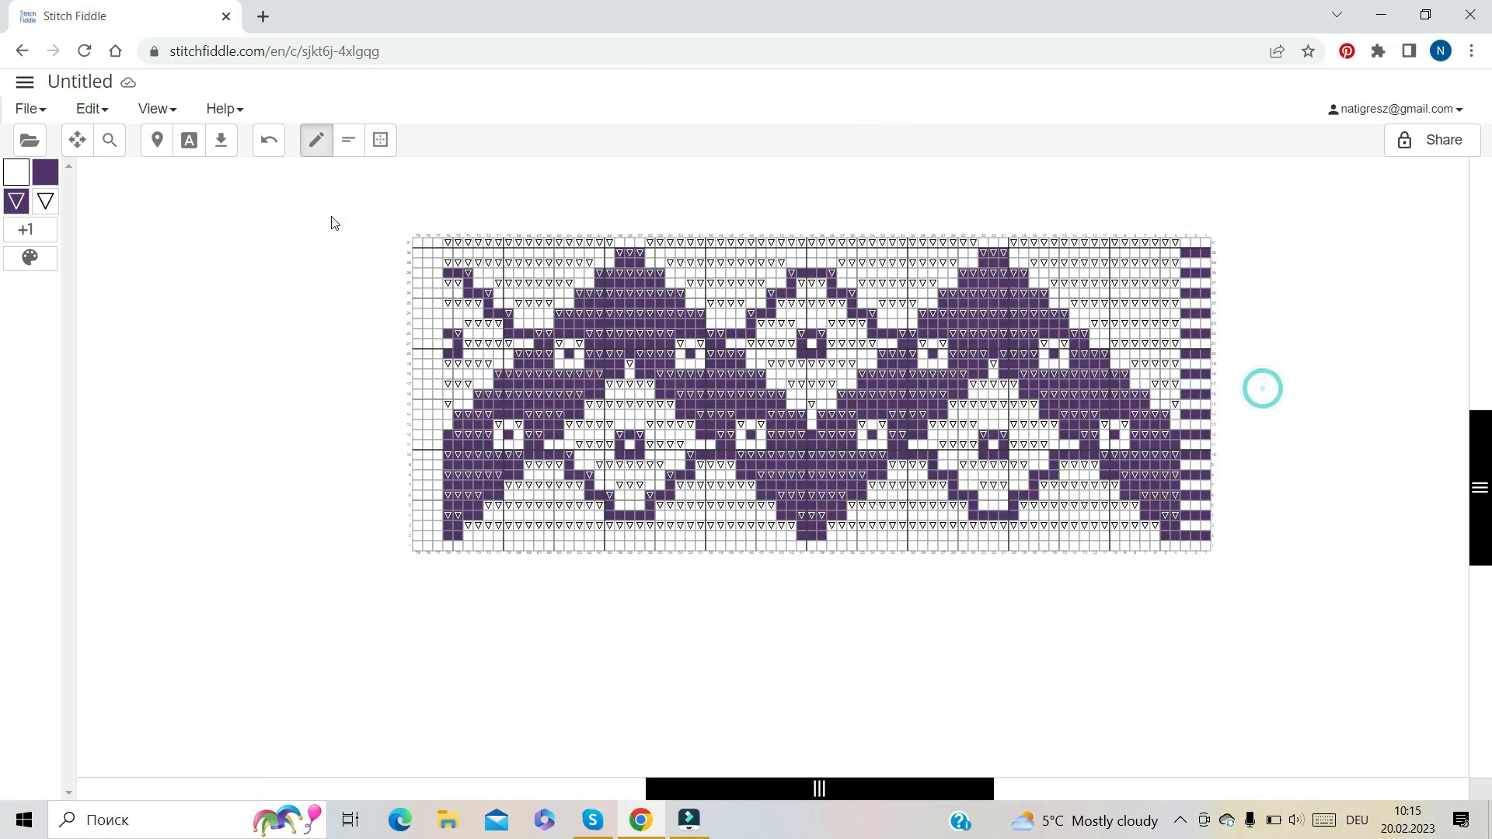
pyautogui.rightClick(419, 245)
pyautogui.click(460, 289)
pyautogui.click(424, 140)
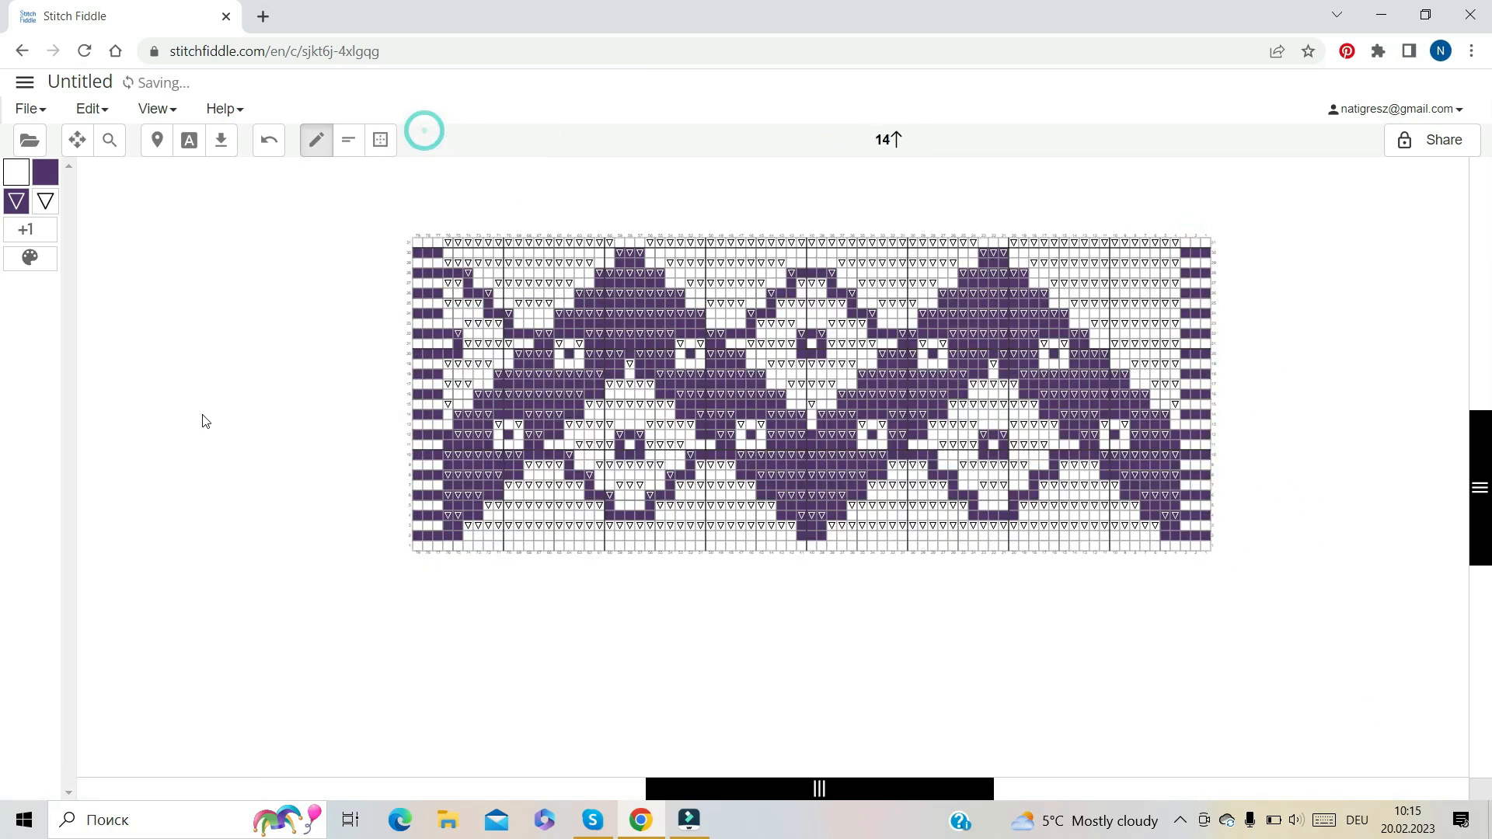
# Title the chart "Pattern test"
pyautogui.click(86, 85)
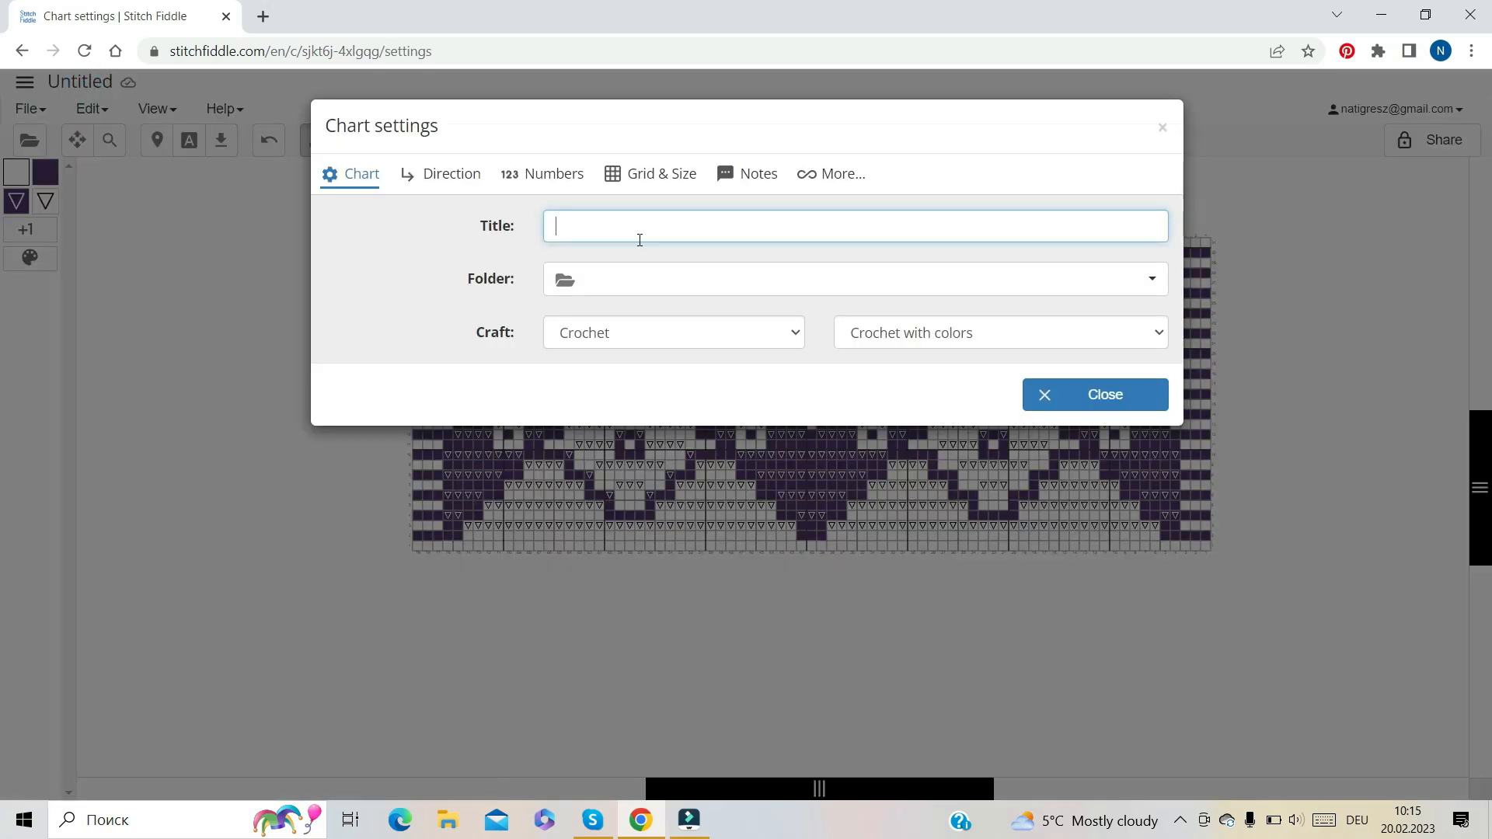
pyautogui.write('Pattern test')
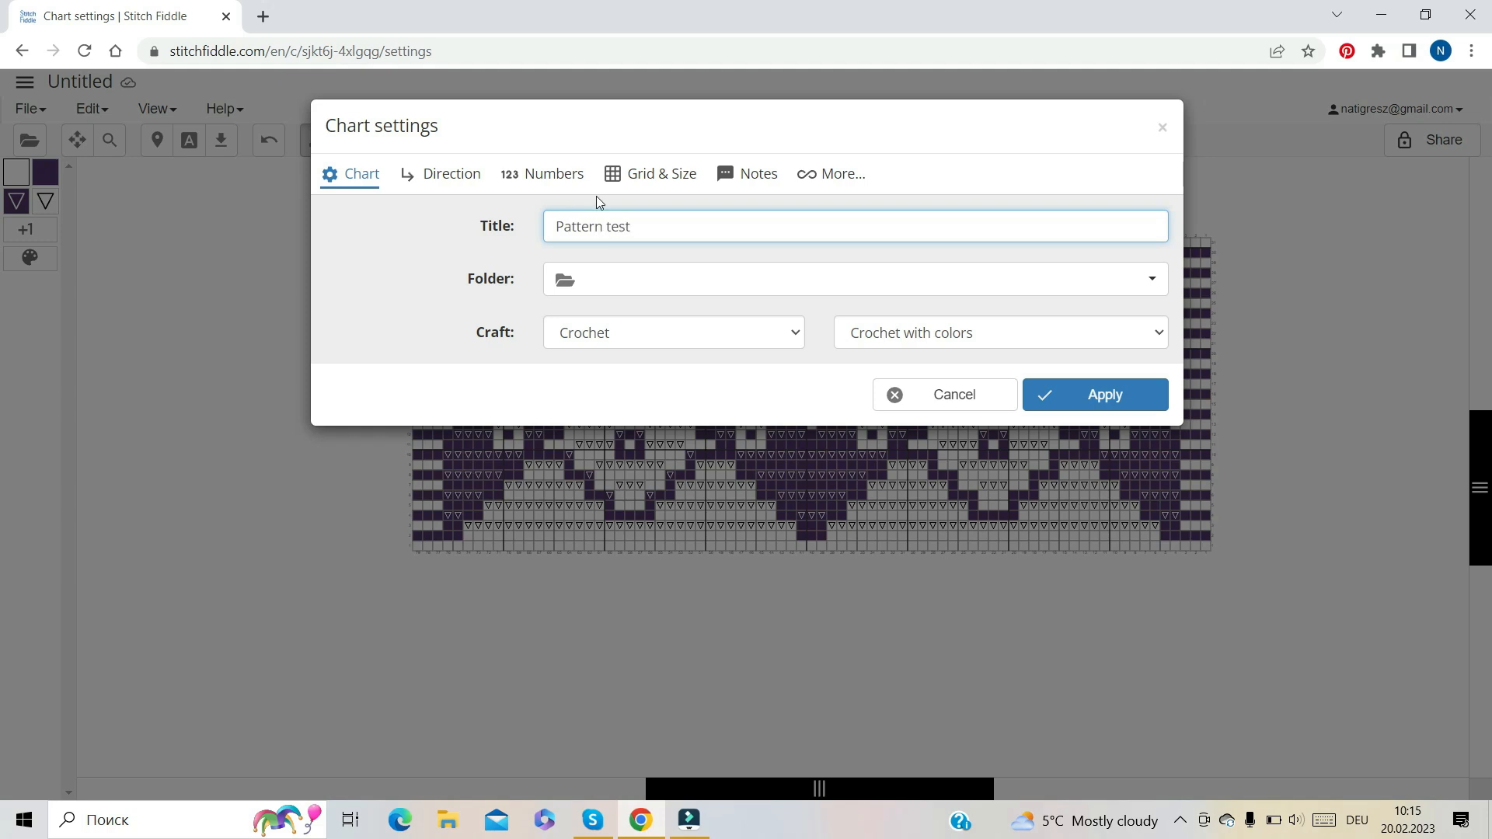
pyautogui.click(1088, 398)
# Download the chart as a jpg detailed chart with no legend
pyautogui.click(30, 110)
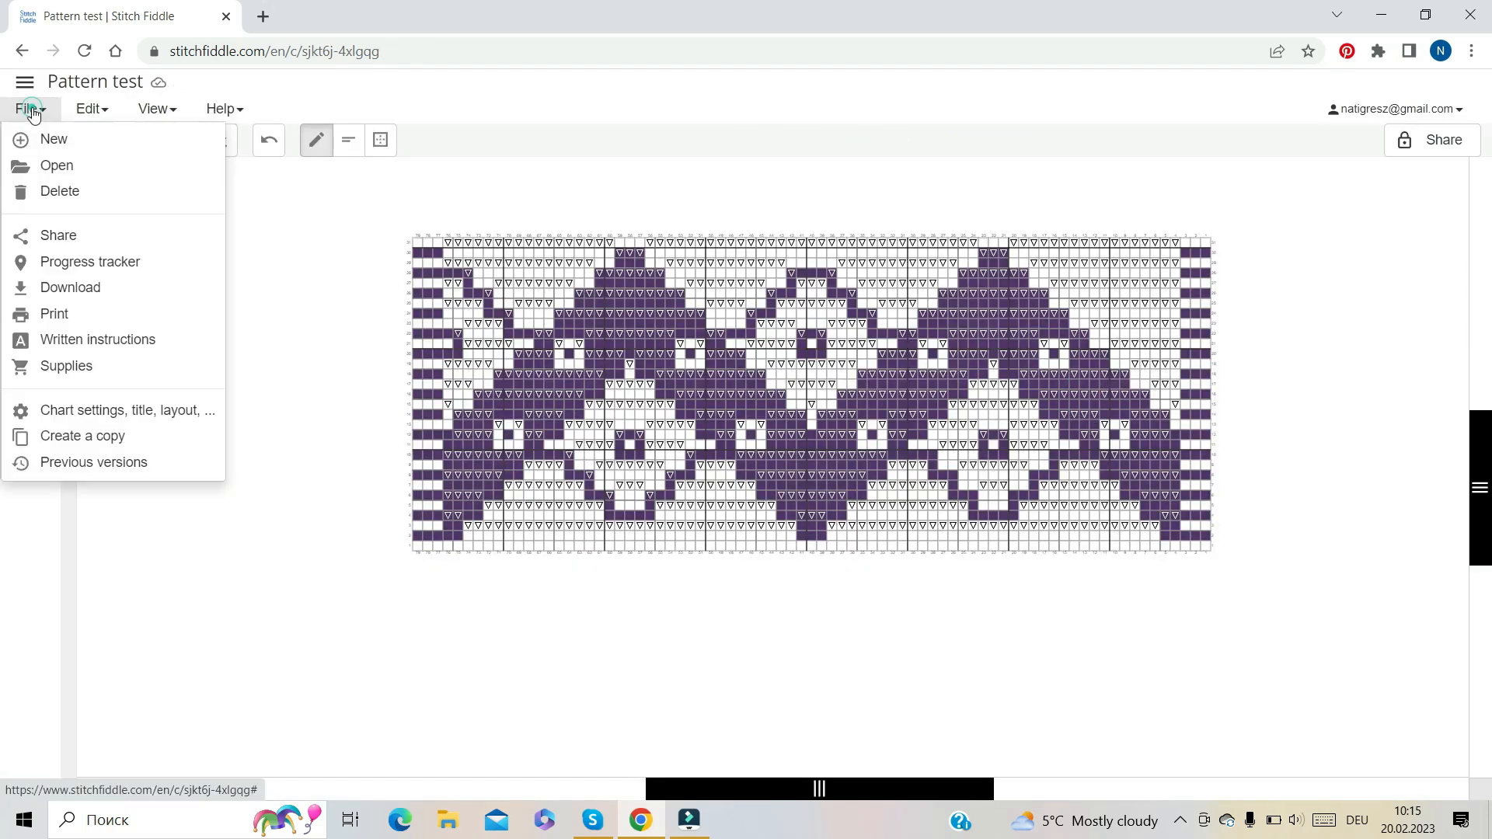
pyautogui.click(70, 288)
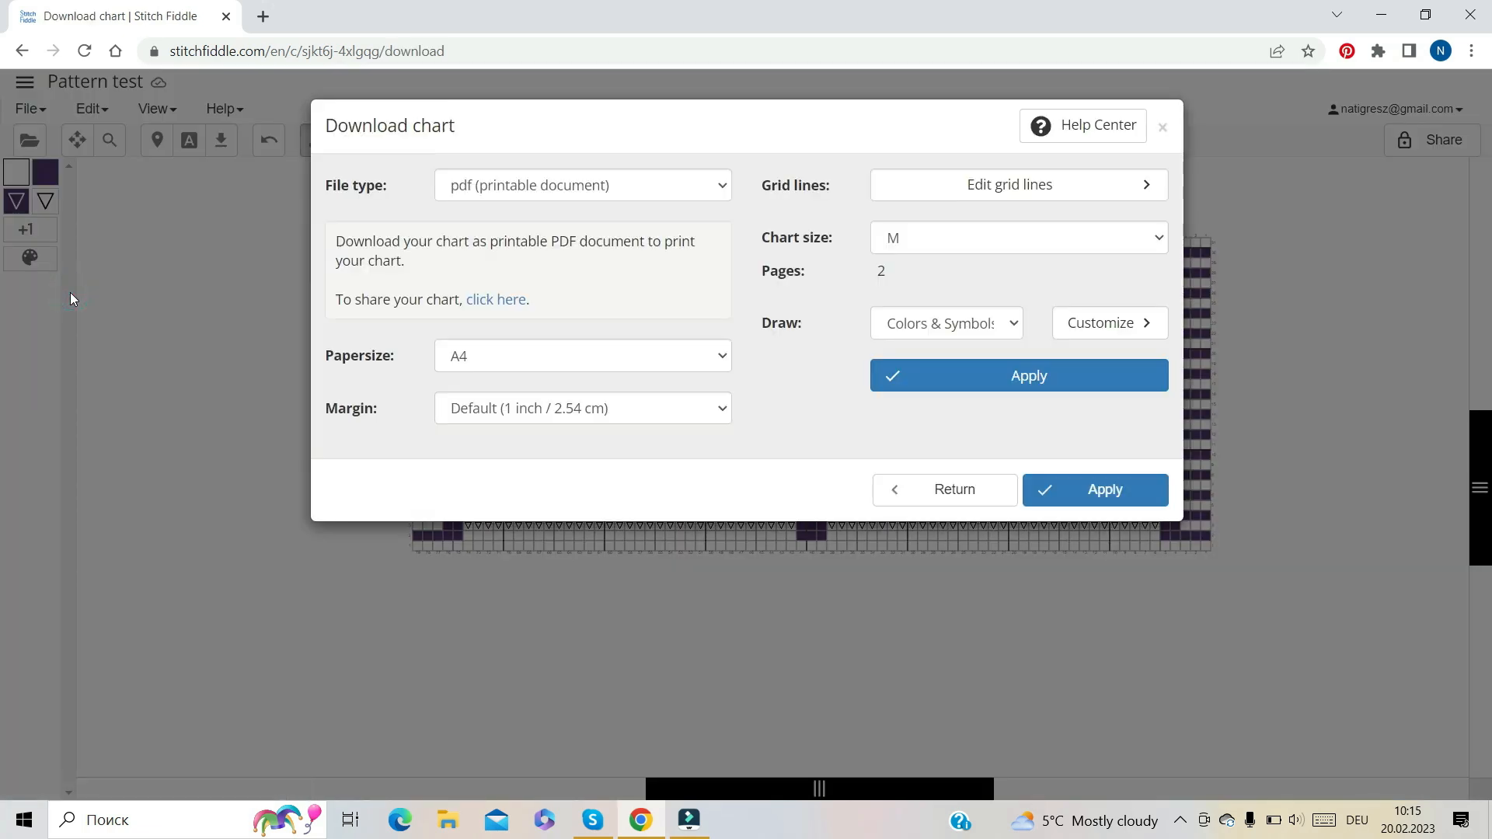
pyautogui.click(722, 187)
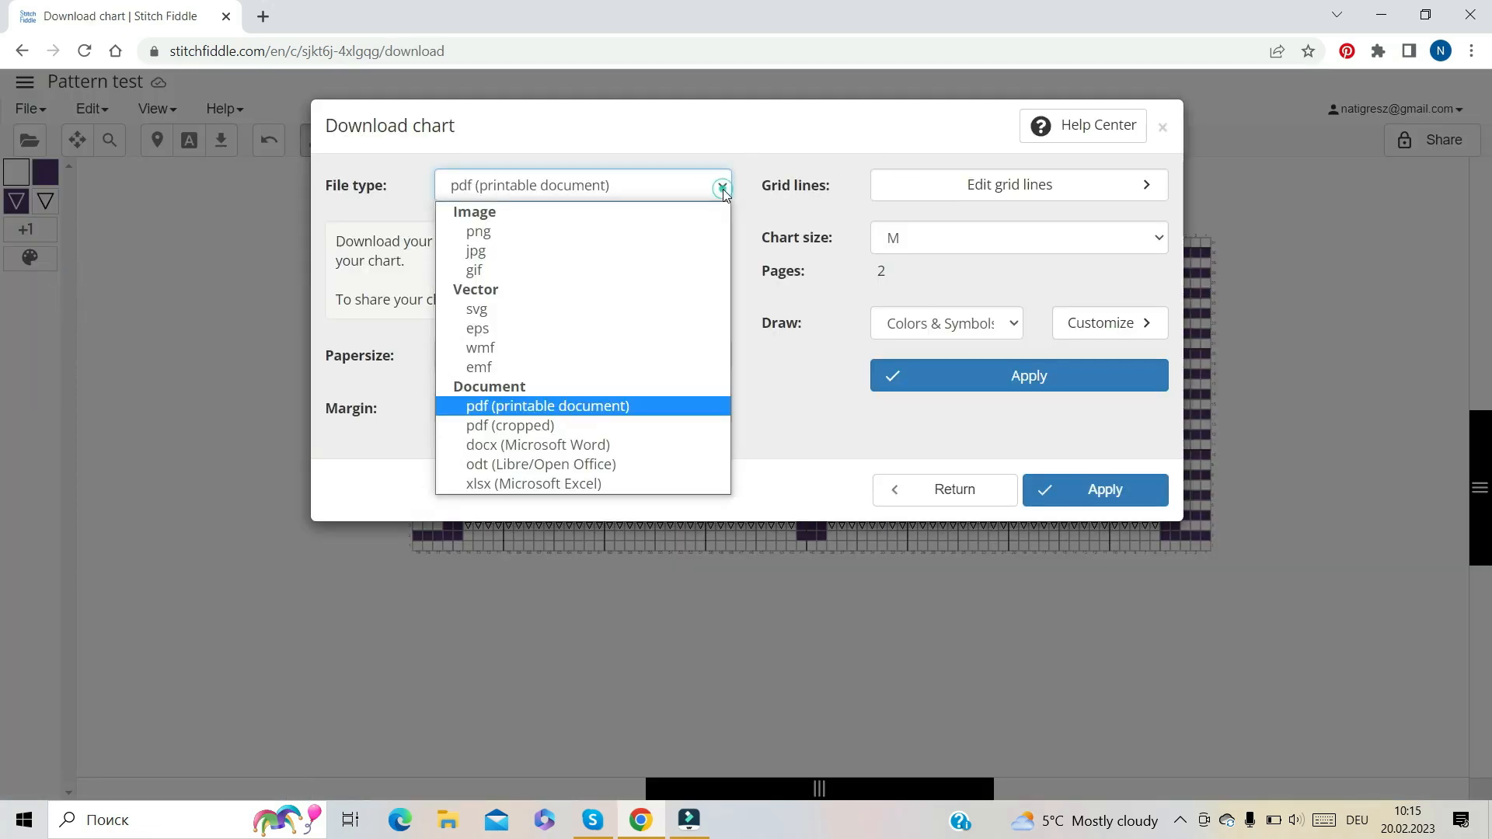
pyautogui.click(555, 255)
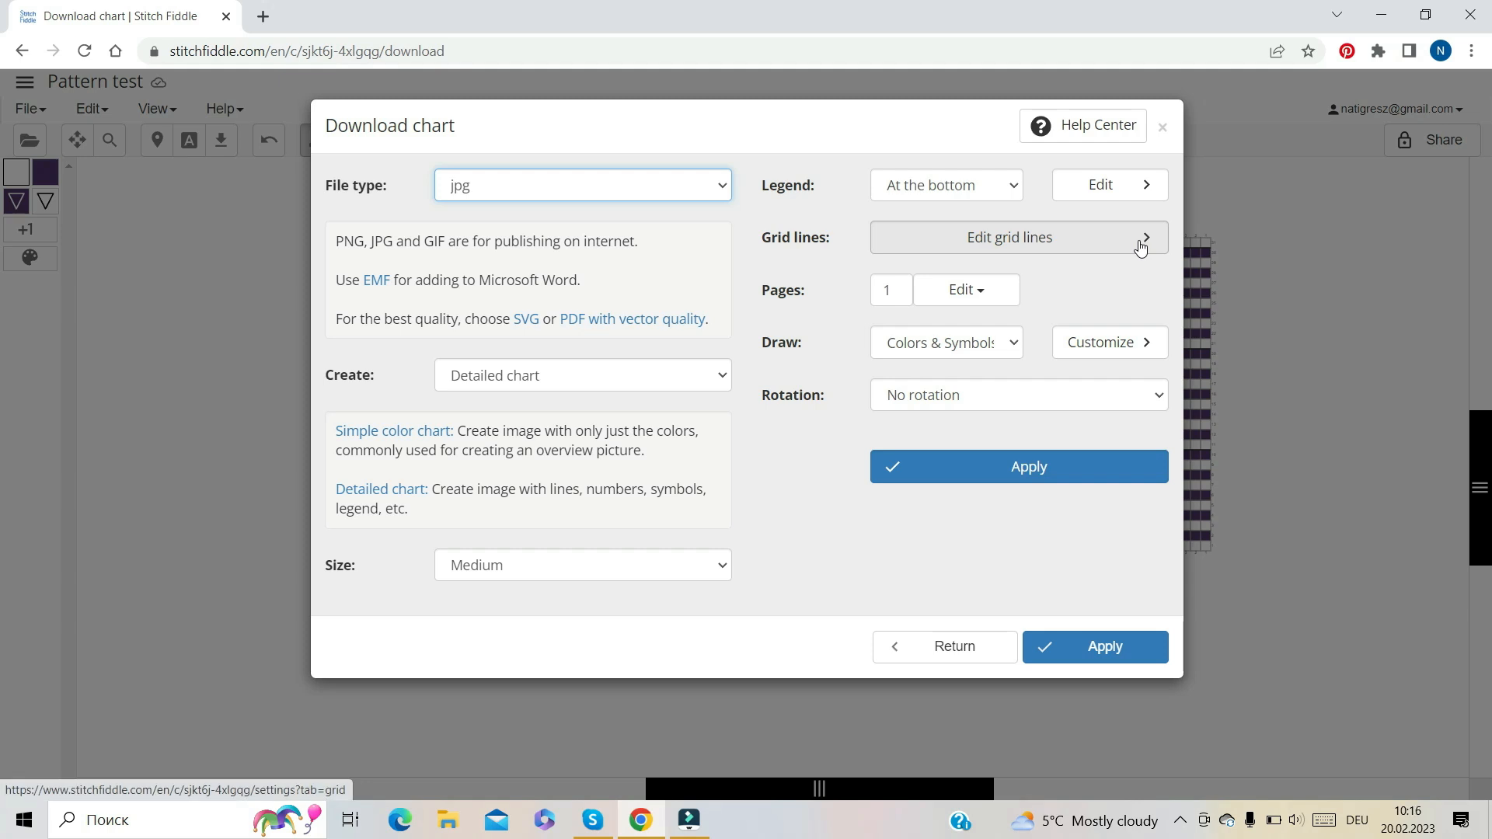
pyautogui.click(1014, 188)
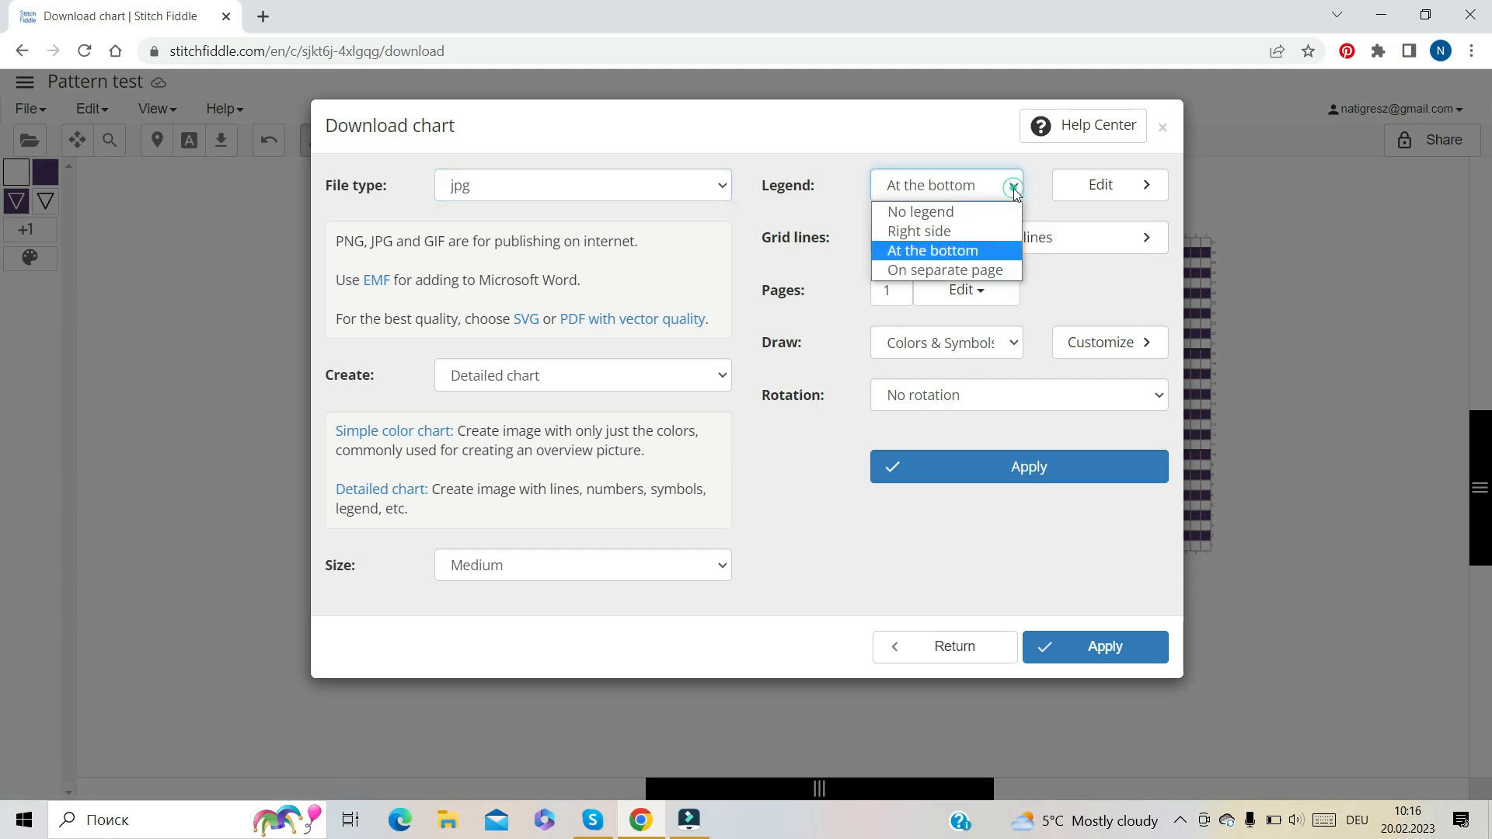
pyautogui.click(976, 215)
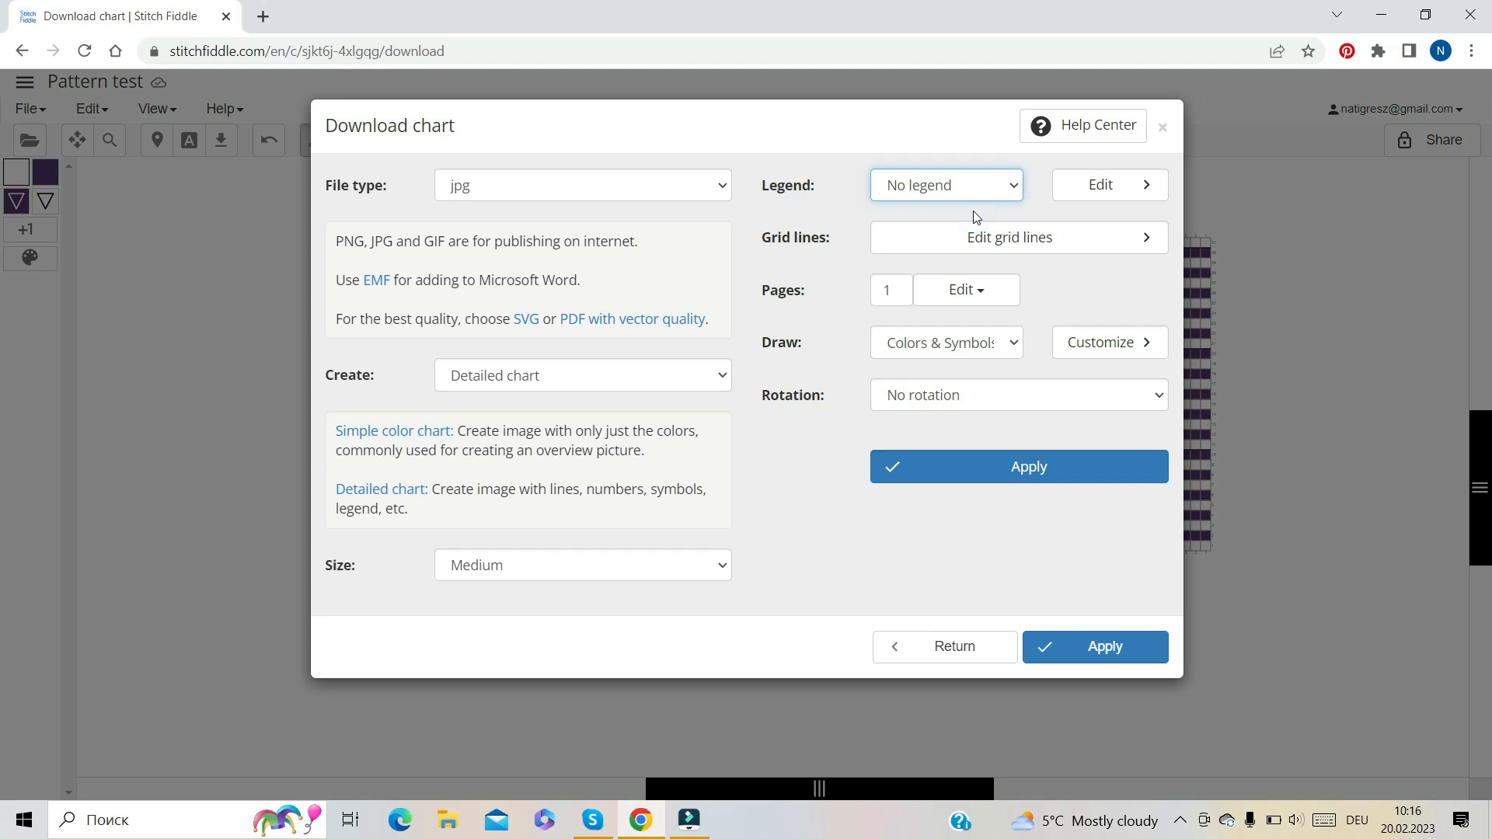
pyautogui.click(1009, 473)
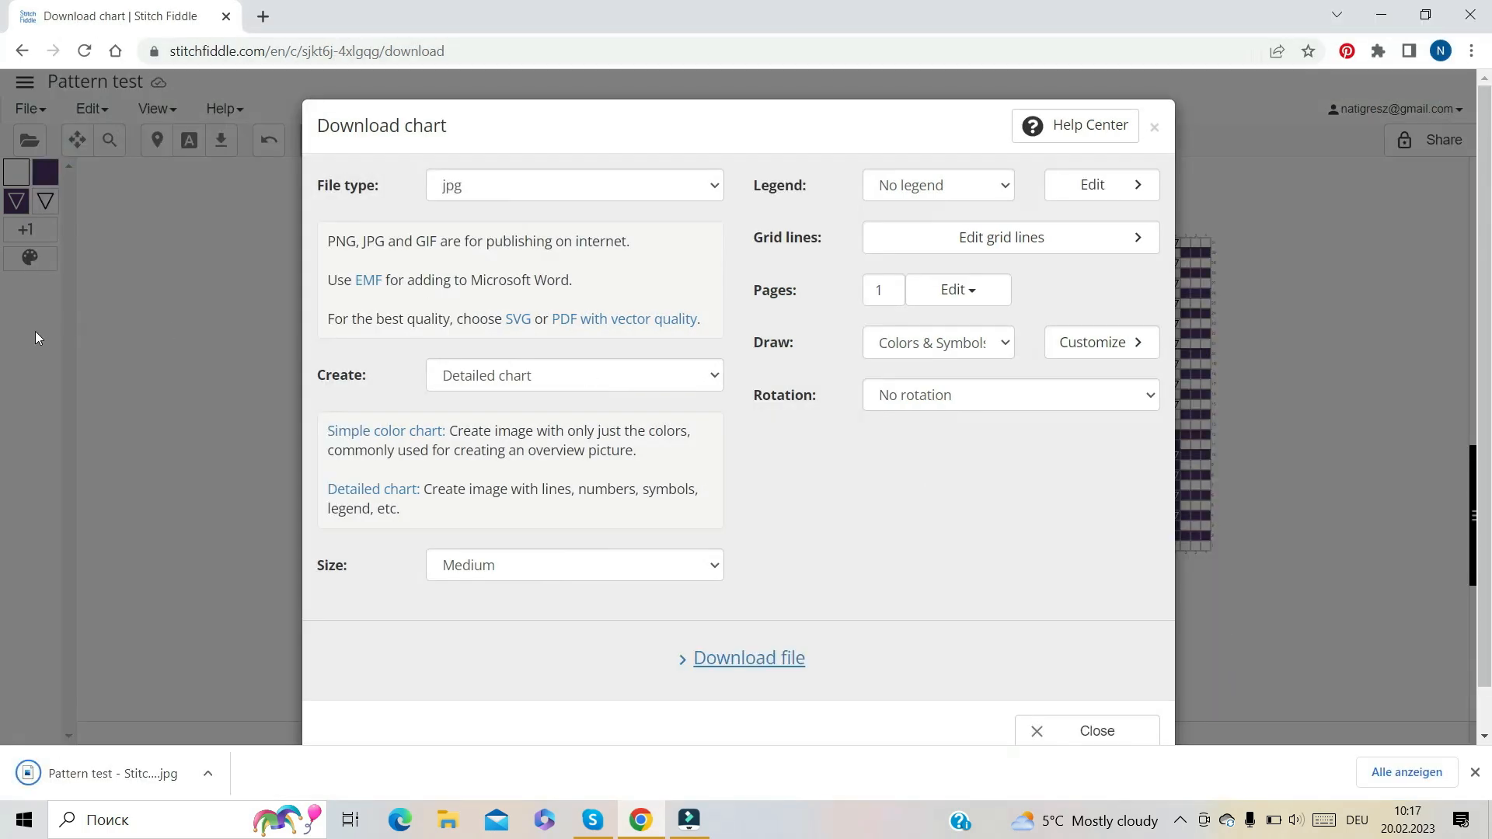
# Open the downloaded Pattern test jpg to view the exported chart
pyautogui.click(206, 775)
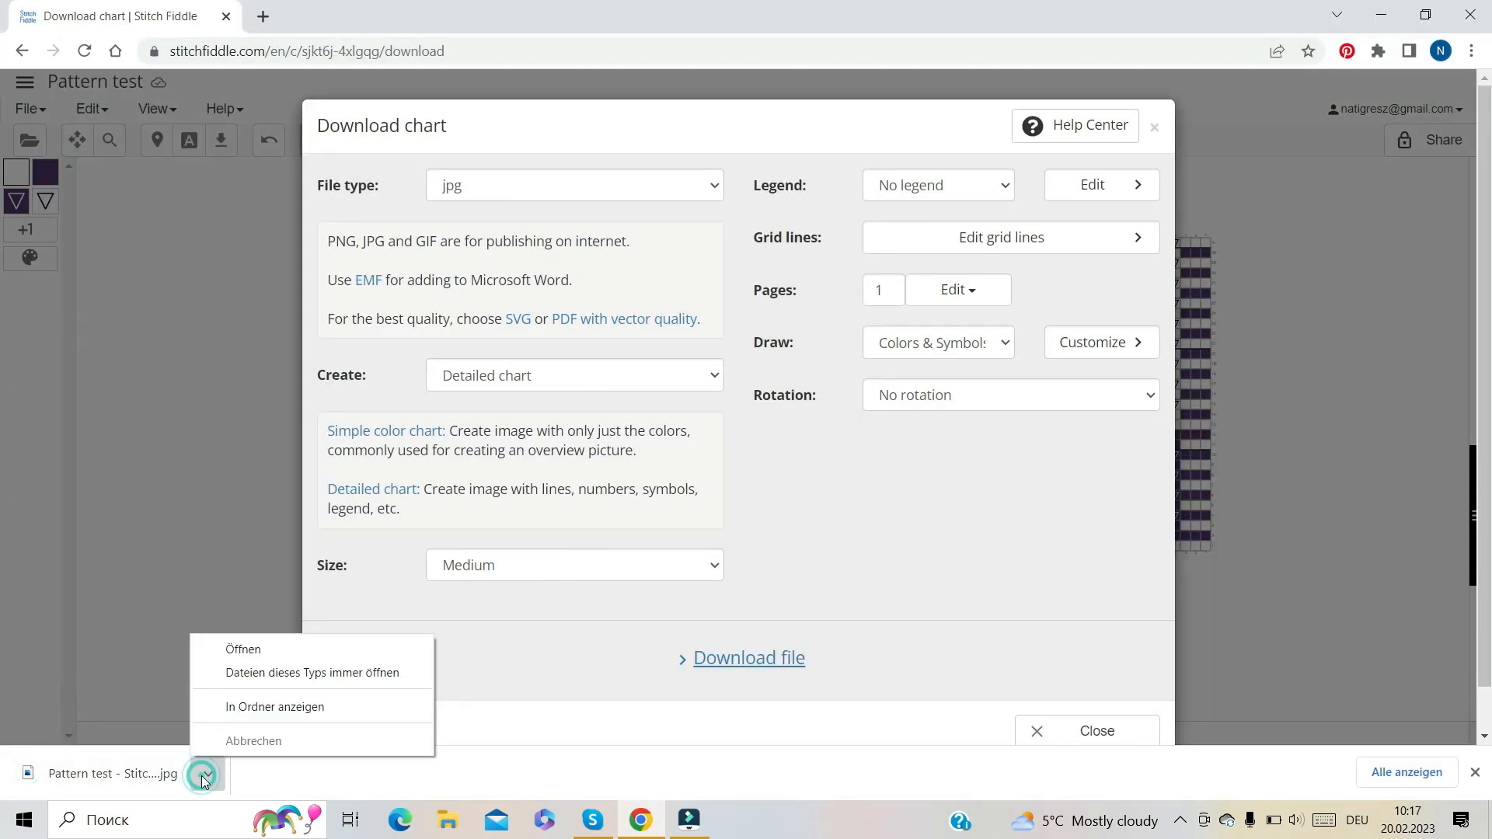
pyautogui.click(232, 652)
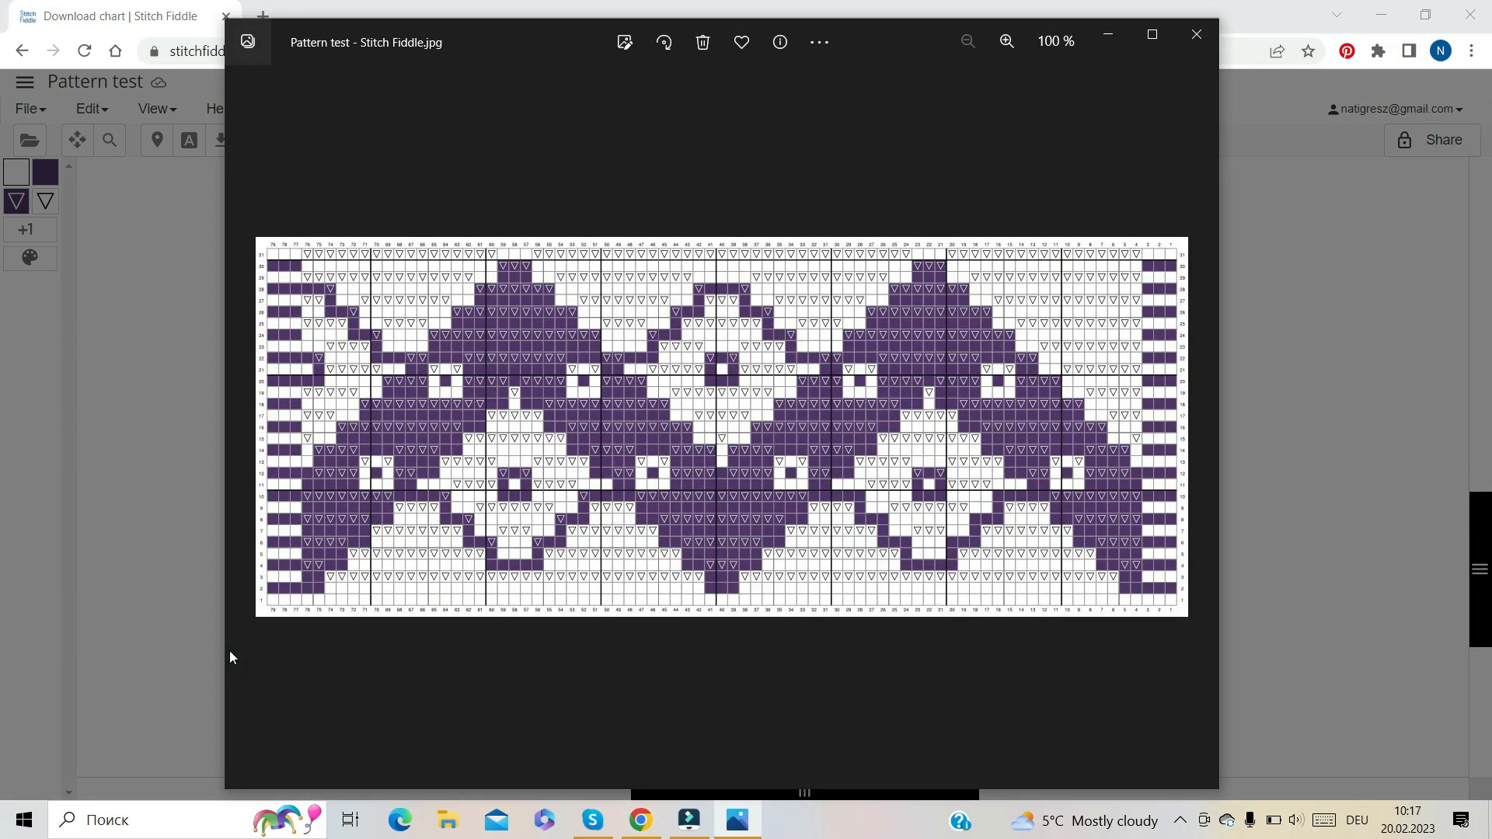
pyautogui.click(824, 38)
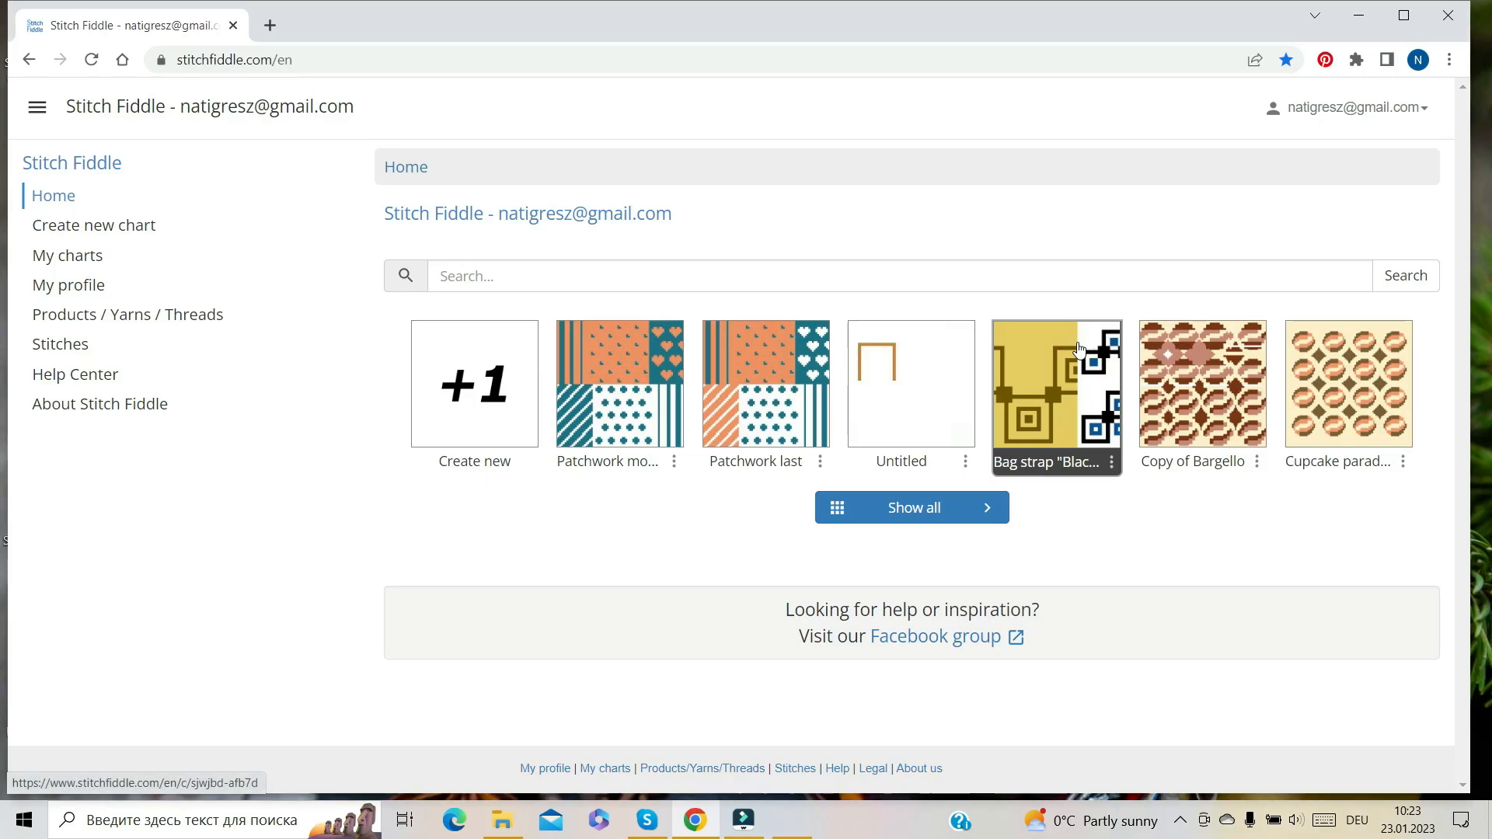
# Open the Patchwork mosaic chart and copy the hex code of its Salmon yarn color
pyautogui.click(610, 416)
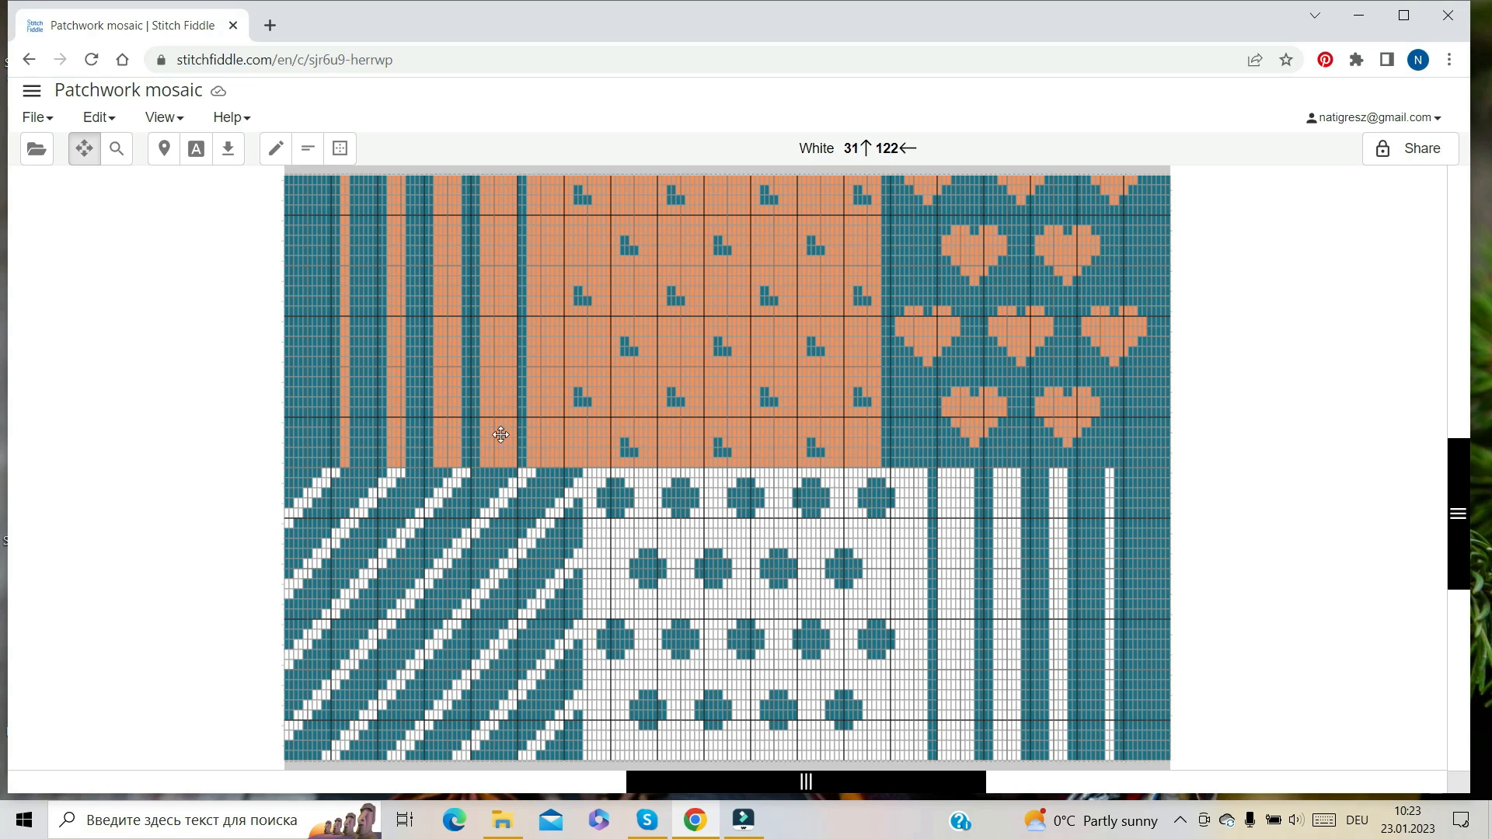
pyautogui.click(277, 149)
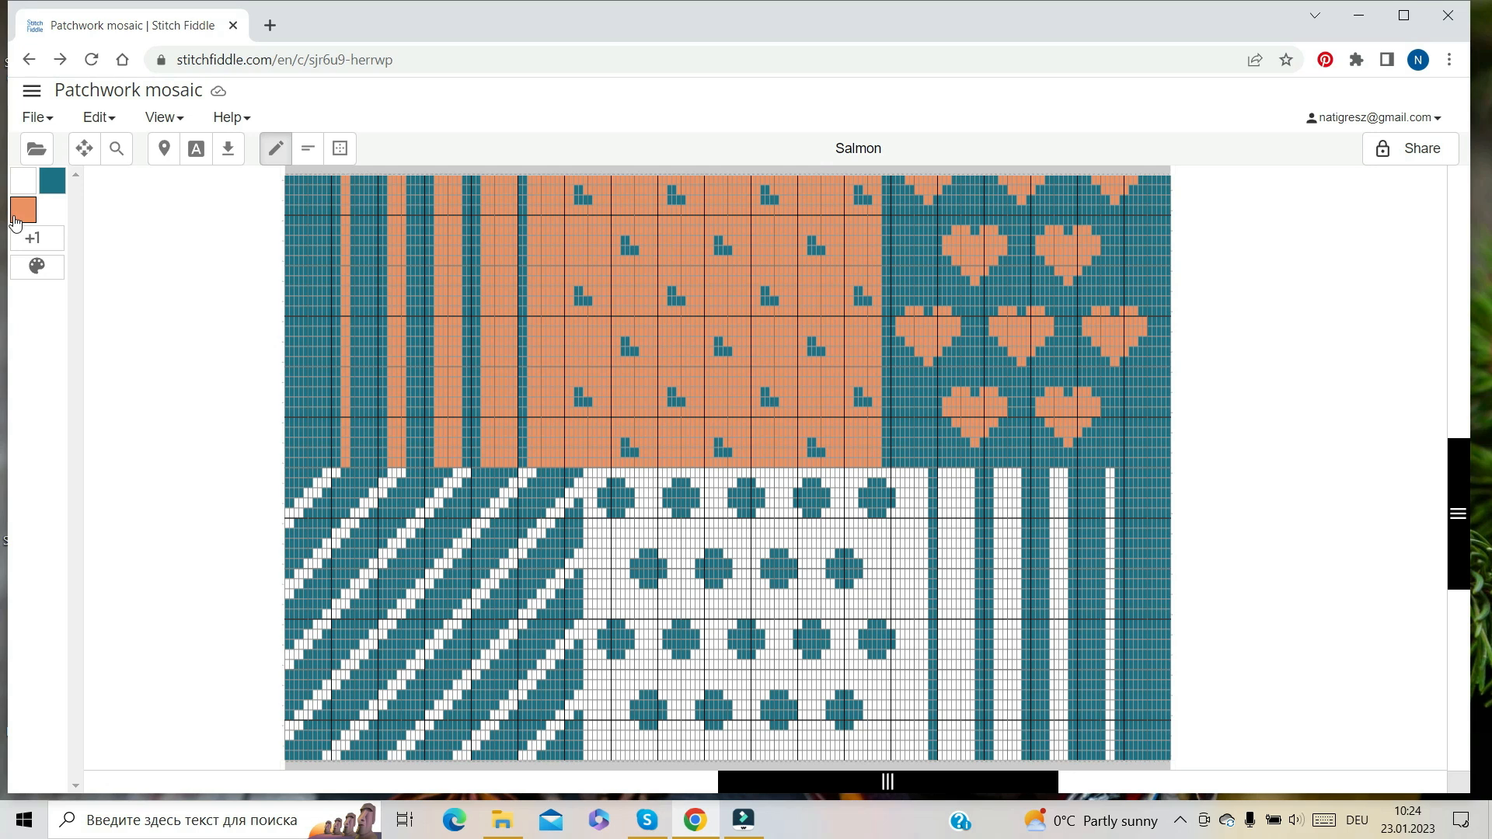
pyautogui.click(24, 219)
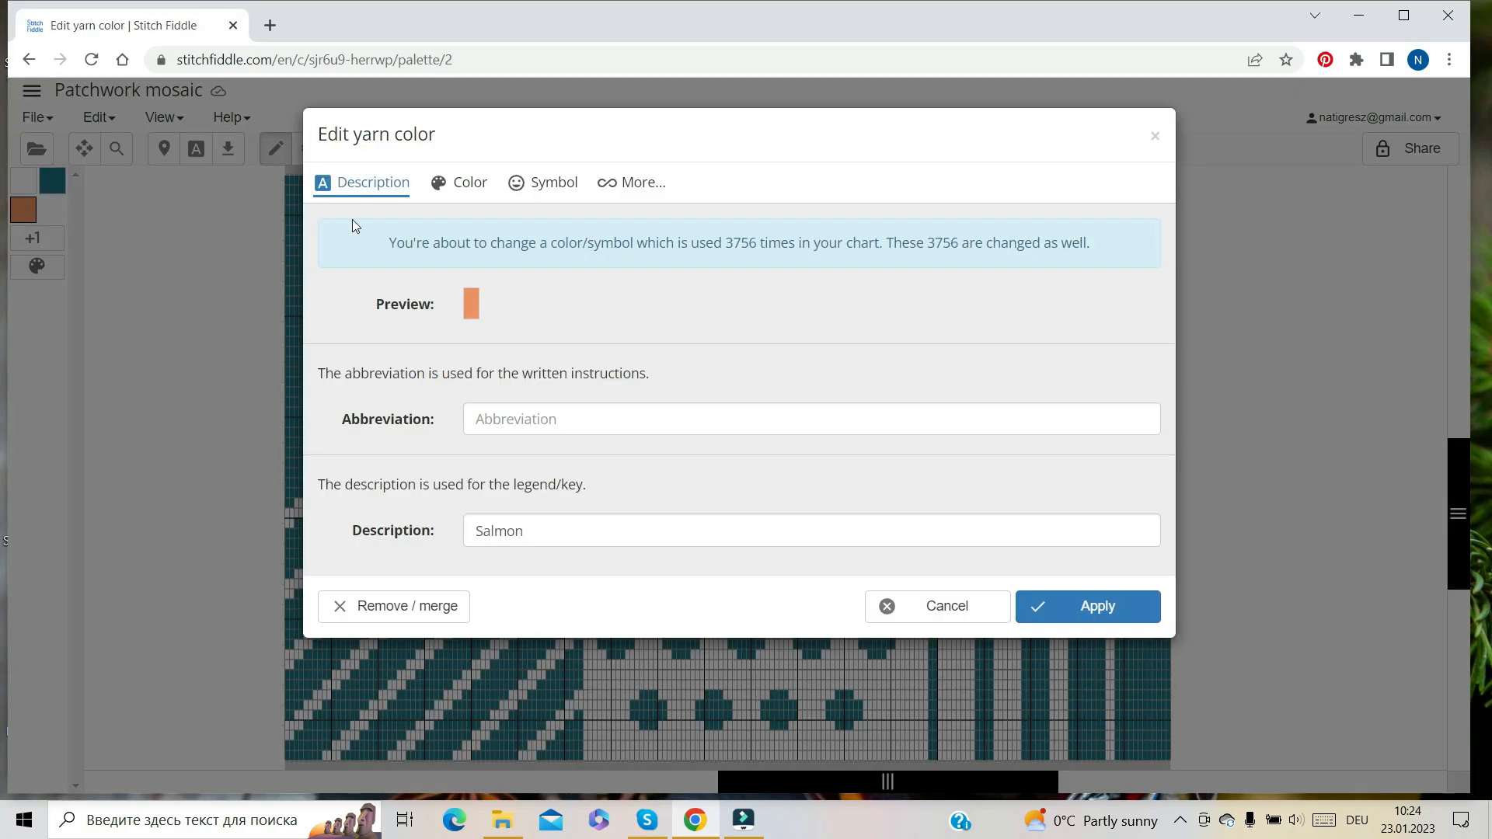
pyautogui.click(463, 187)
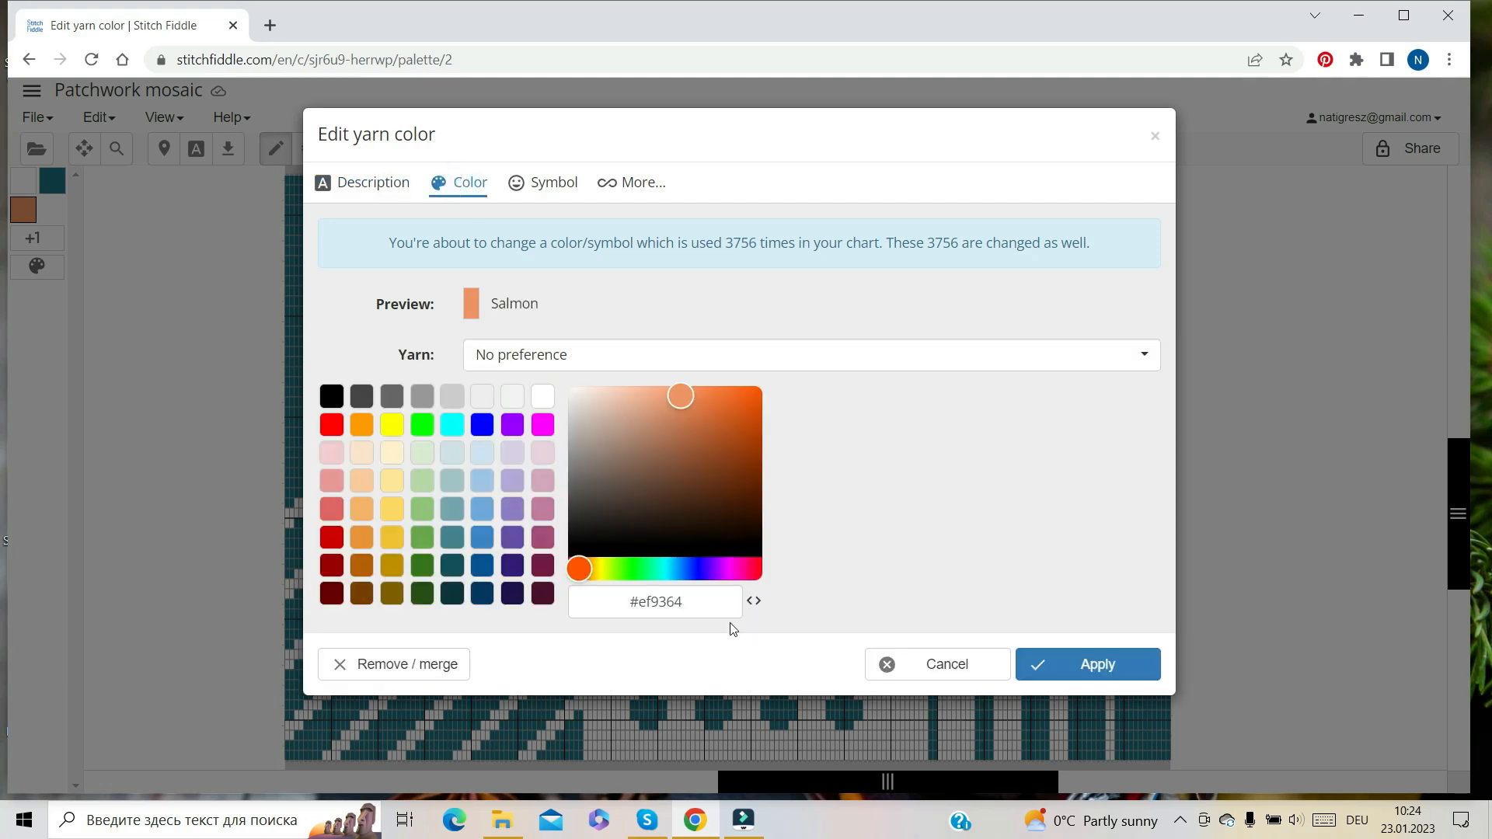
pyautogui.moveTo(691, 597); pyautogui.dragTo(609, 597)
pyautogui.hotkey('ctrl', 'c')
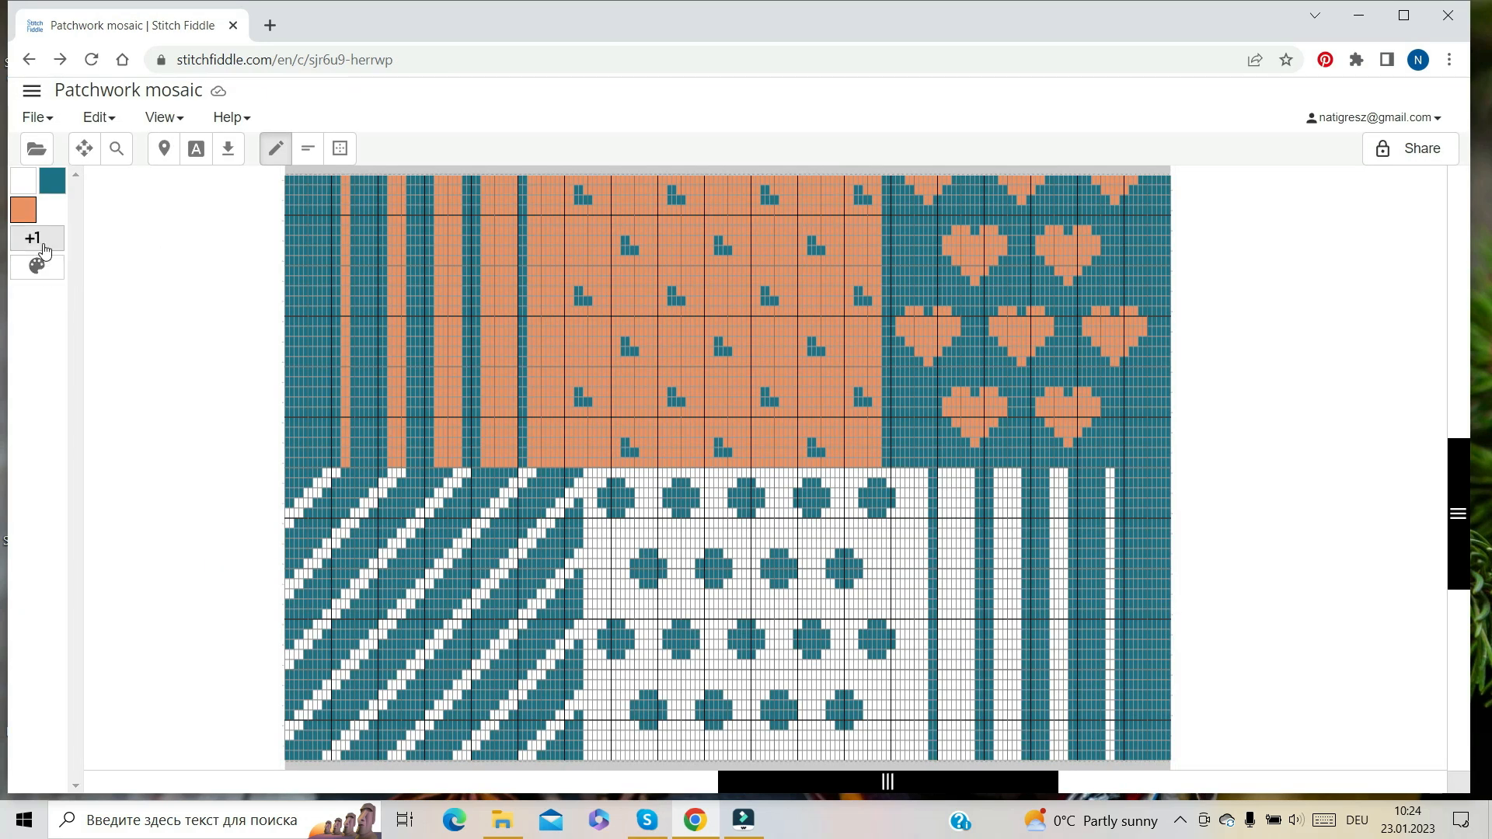
# Add a yarn color with hex code #ef9364 and the downward triangle from the default symbols
pyautogui.click(43, 243)
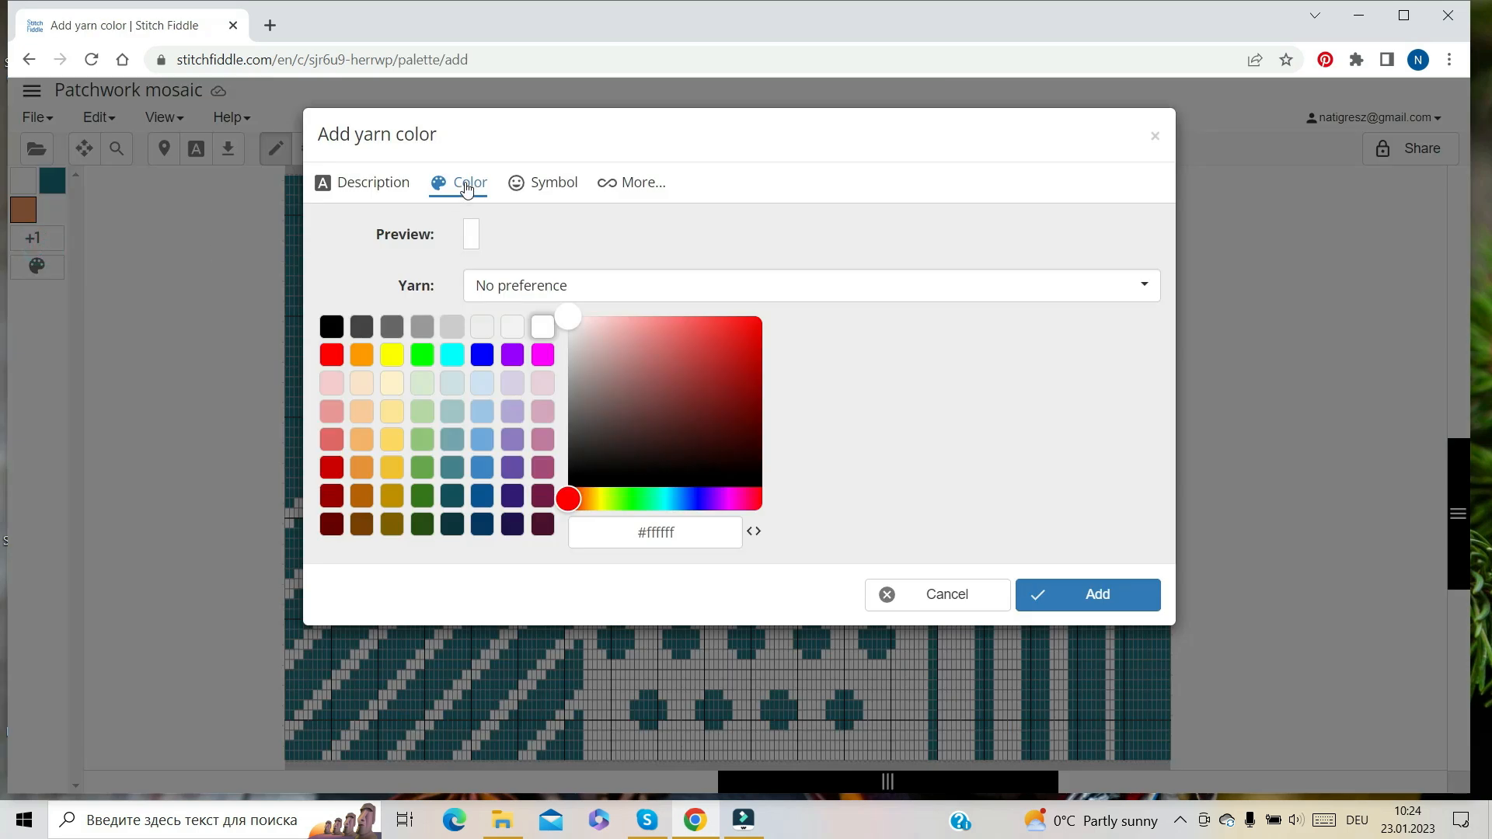
pyautogui.moveTo(699, 544); pyautogui.dragTo(579, 528)
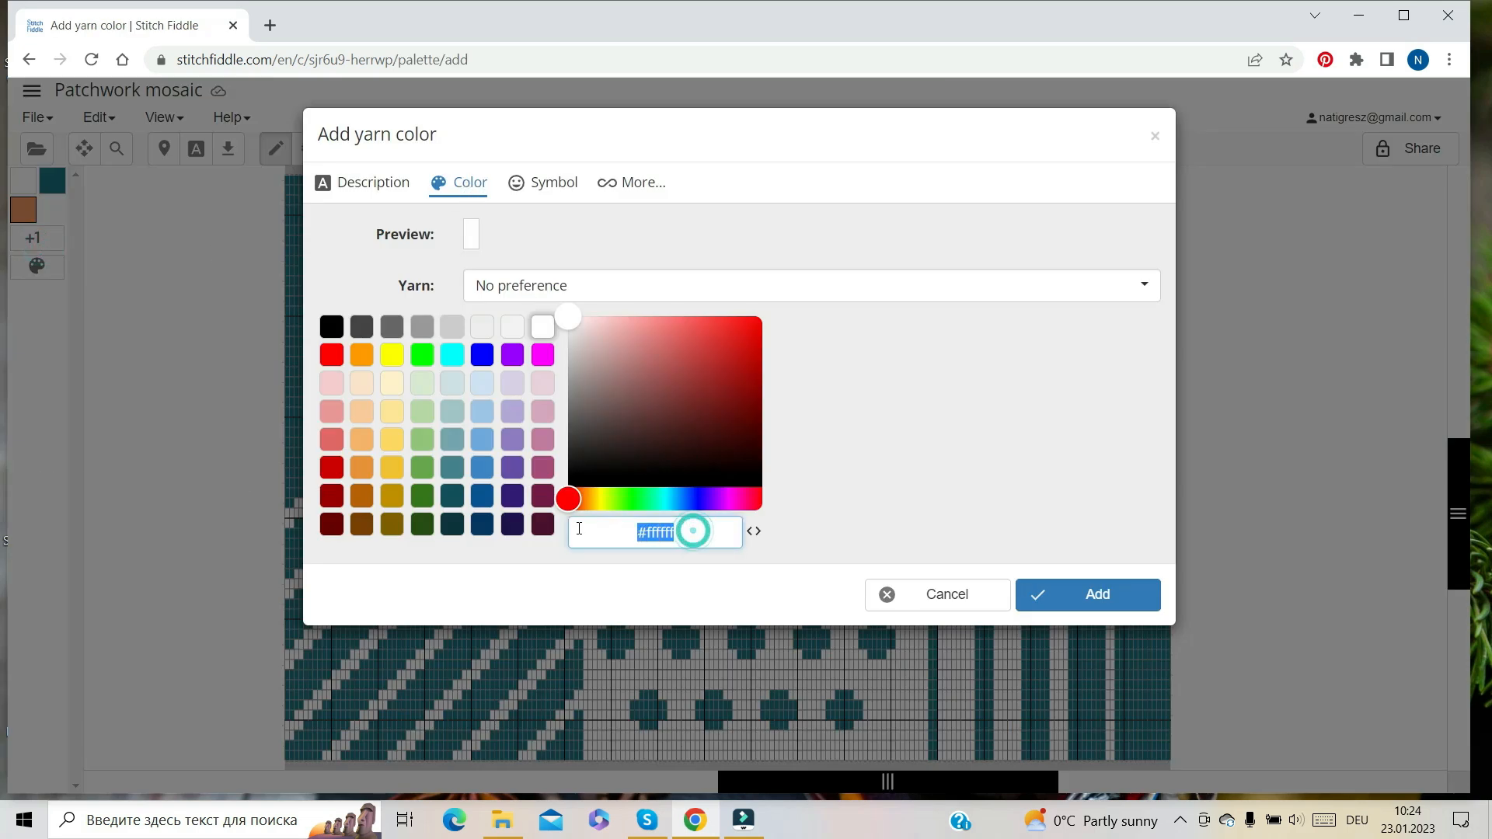
pyautogui.hotkey('ctrl', 'v')
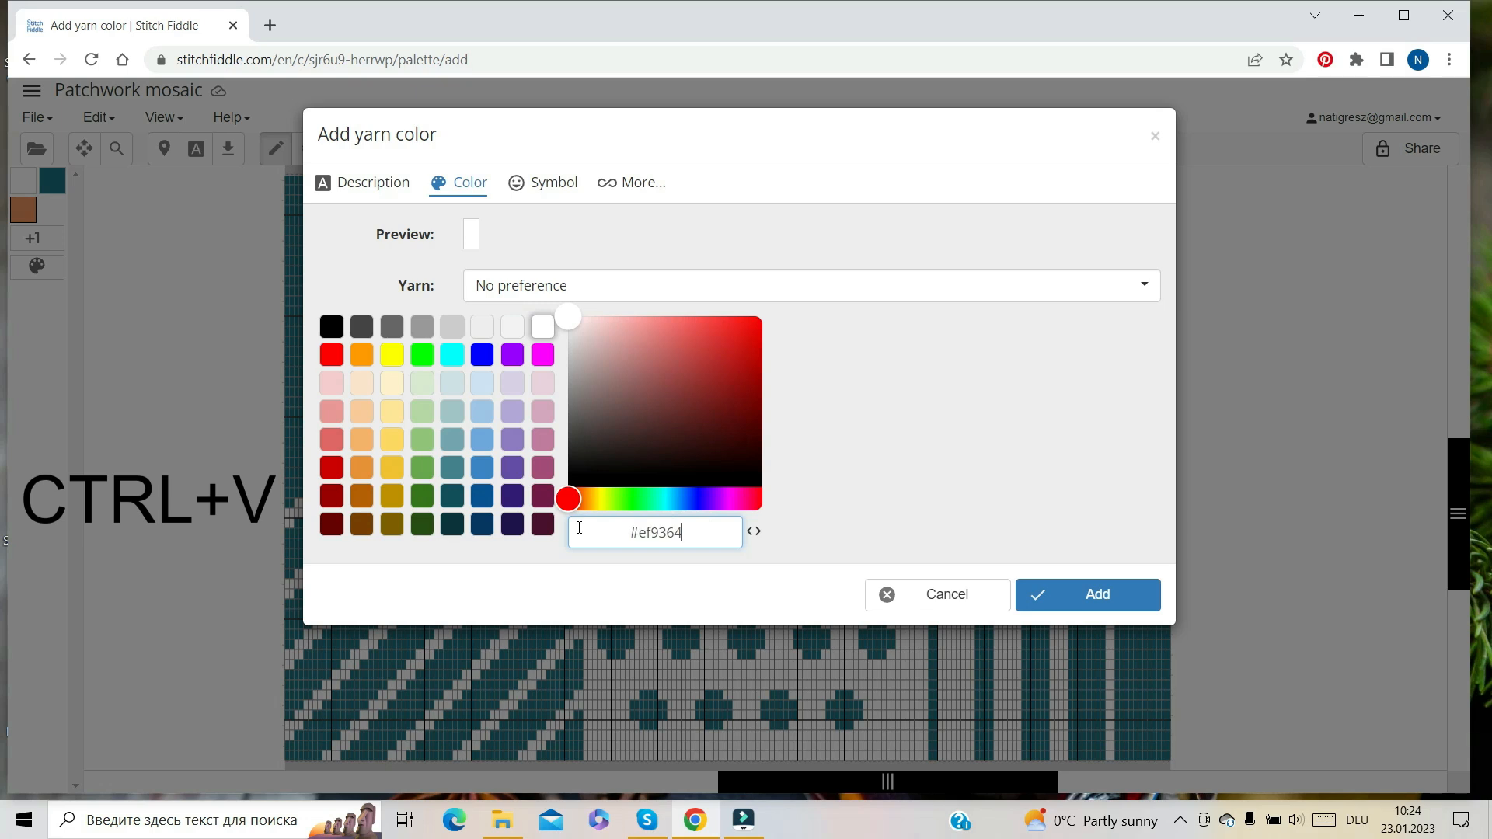
pyautogui.click(555, 183)
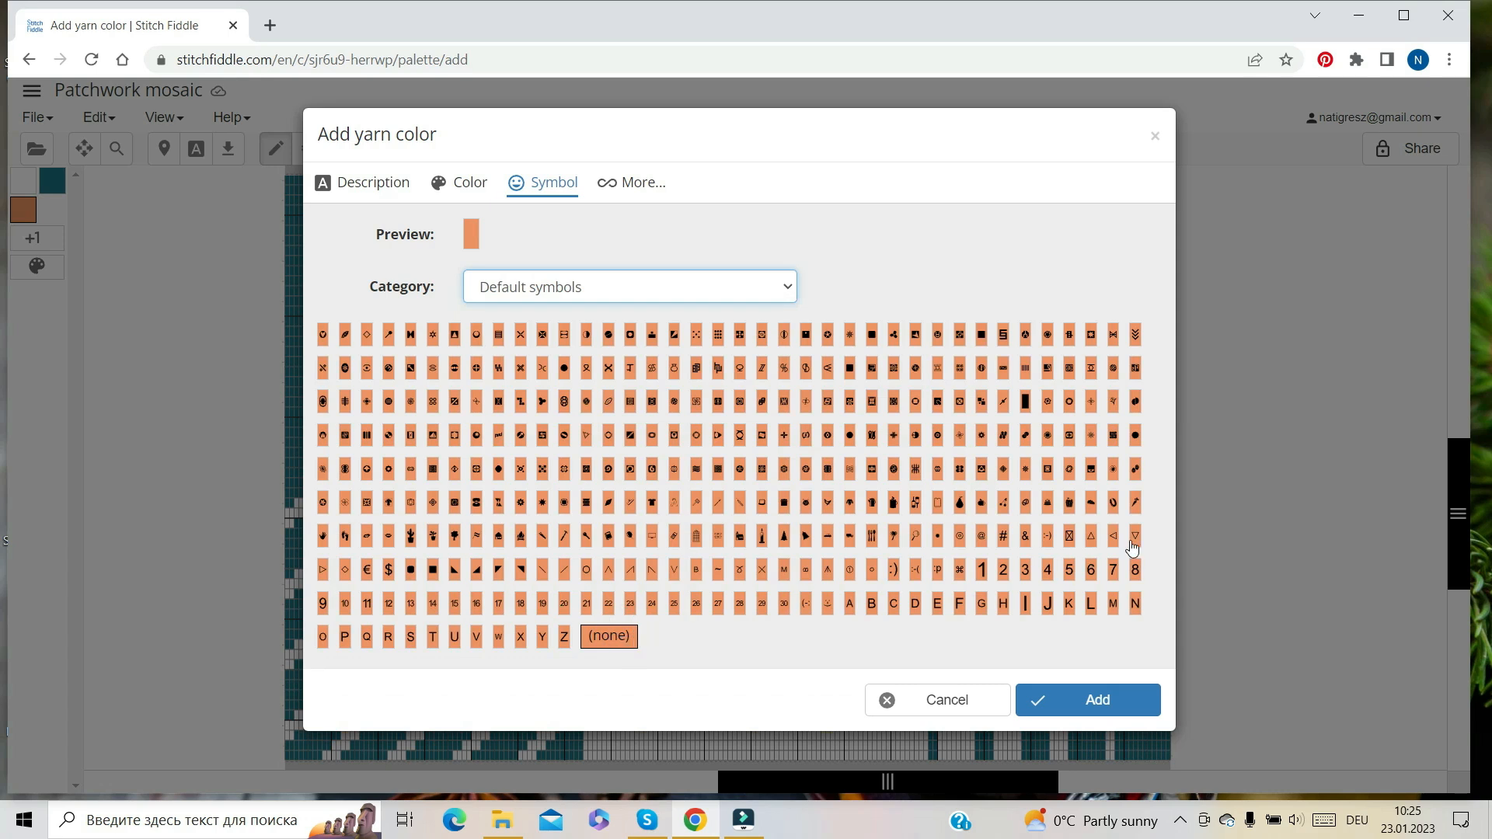
pyautogui.click(1136, 536)
pyautogui.click(1089, 779)
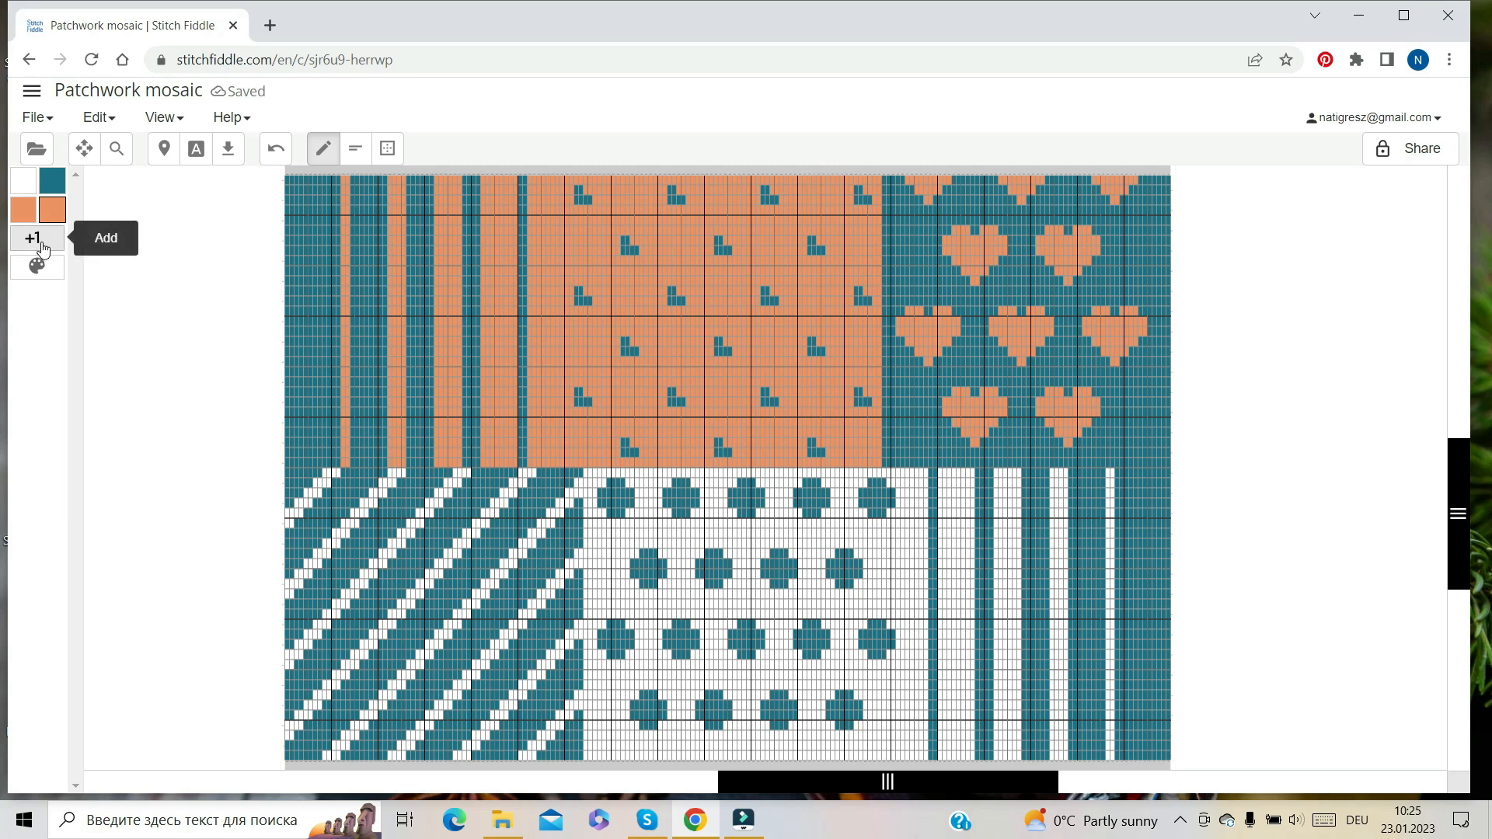
# Change the new salmon color's symbol to the plus sign from the Basic crochet stitches category
pyautogui.click(53, 205)
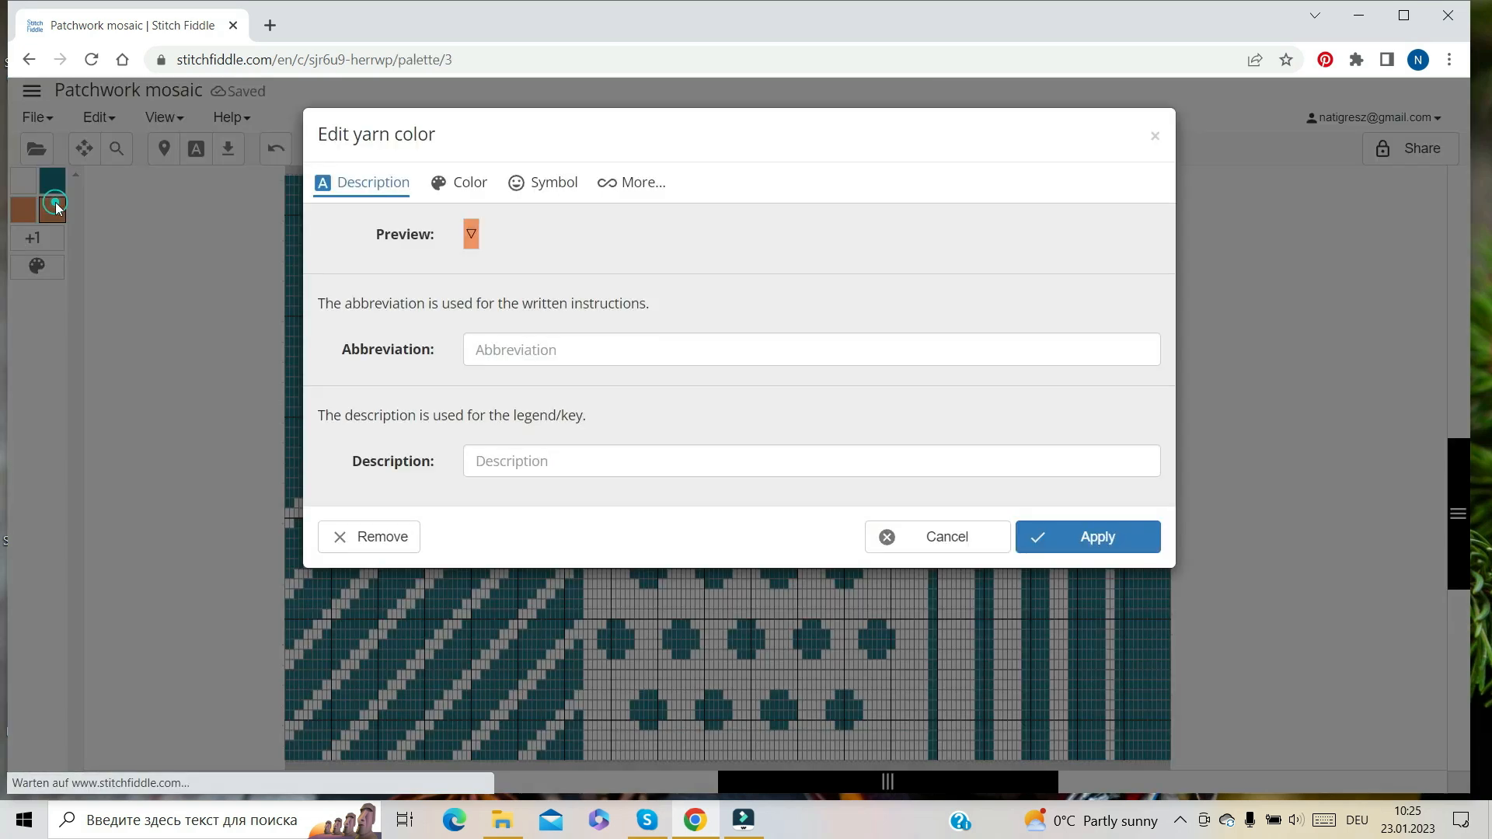
pyautogui.click(536, 190)
pyautogui.click(687, 286)
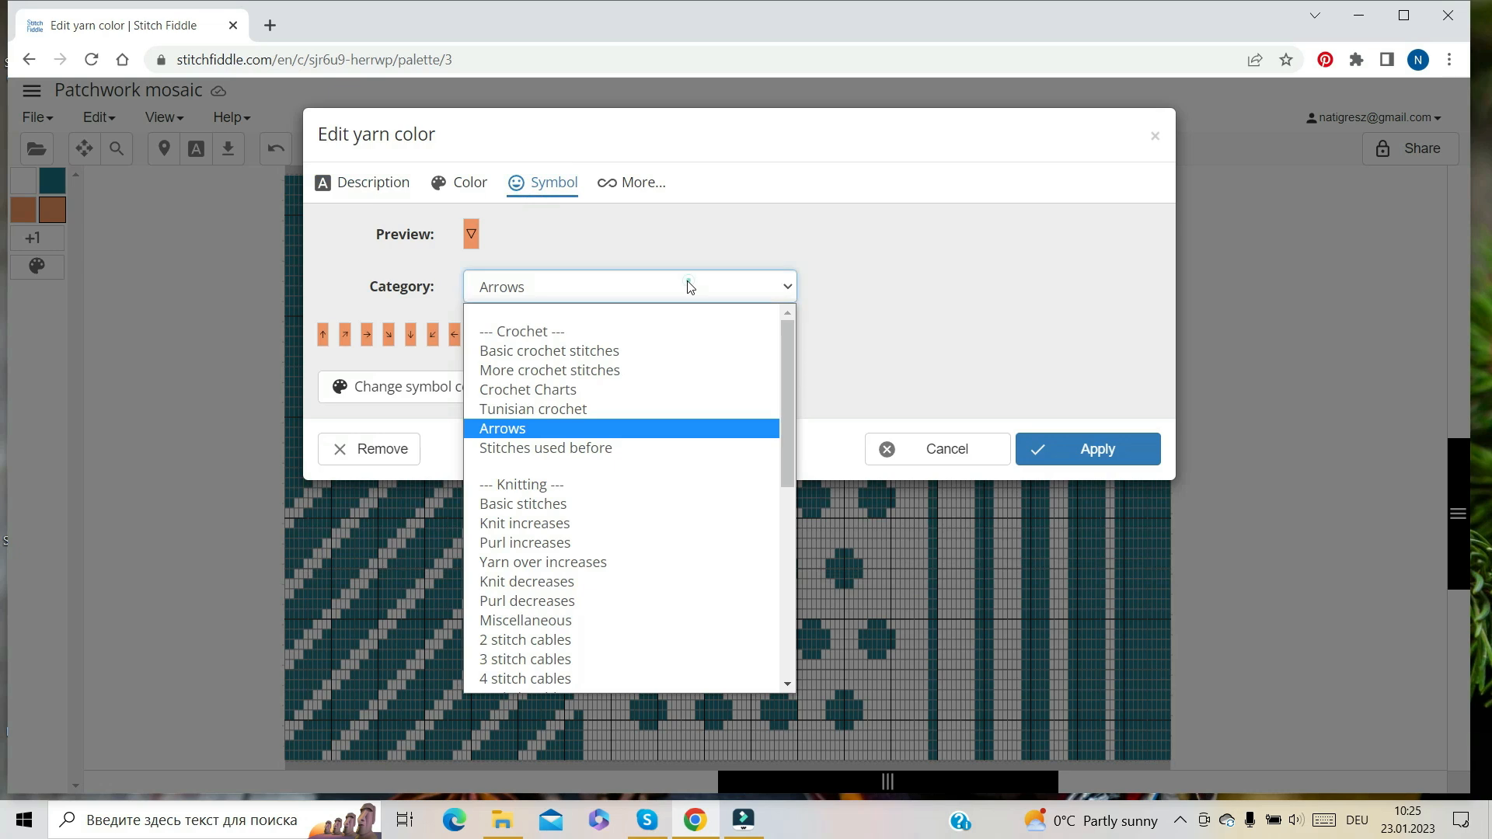
pyautogui.click(590, 353)
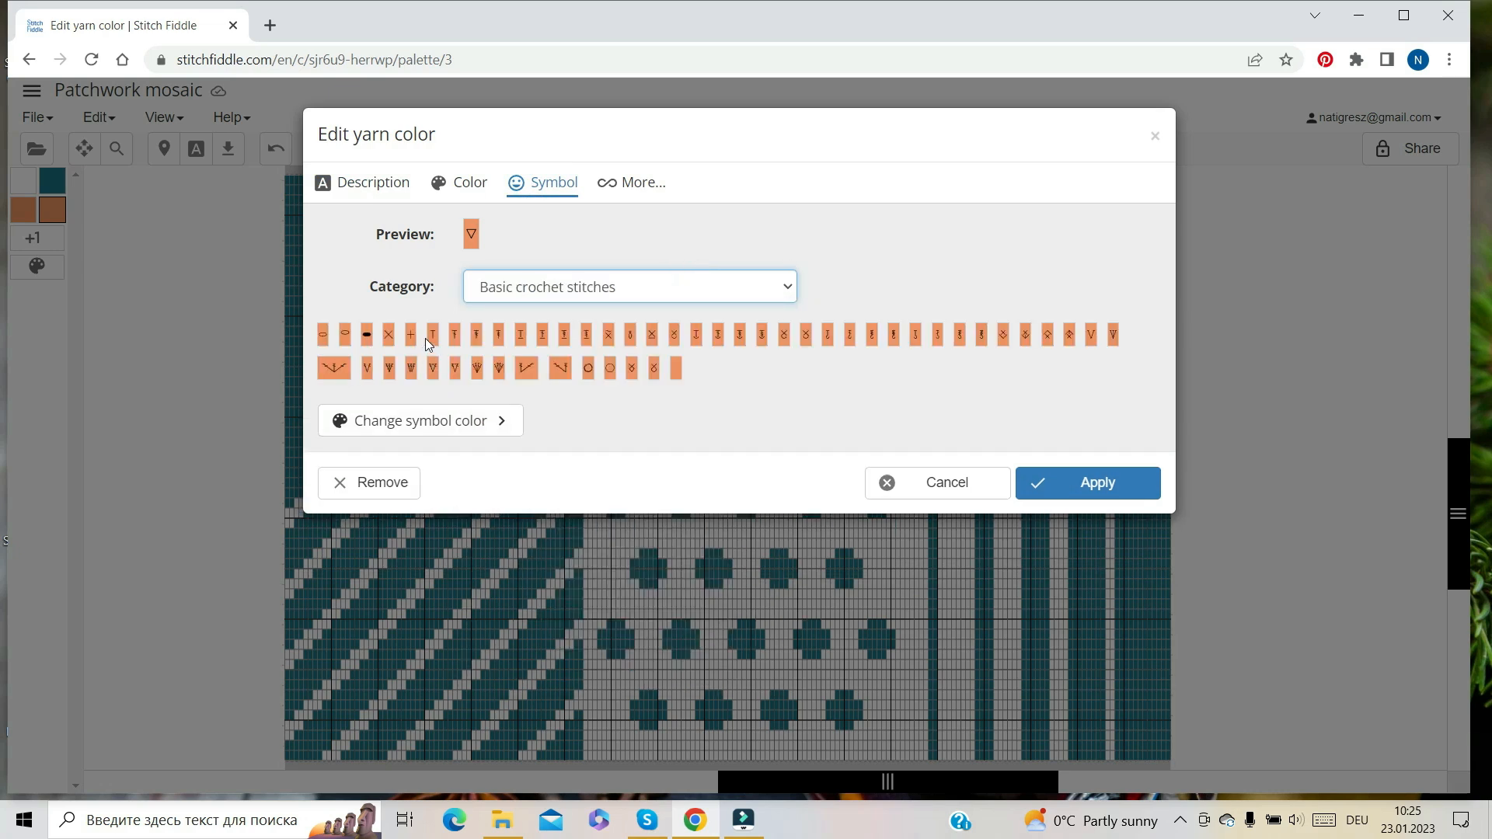
pyautogui.click(410, 336)
pyautogui.click(1100, 490)
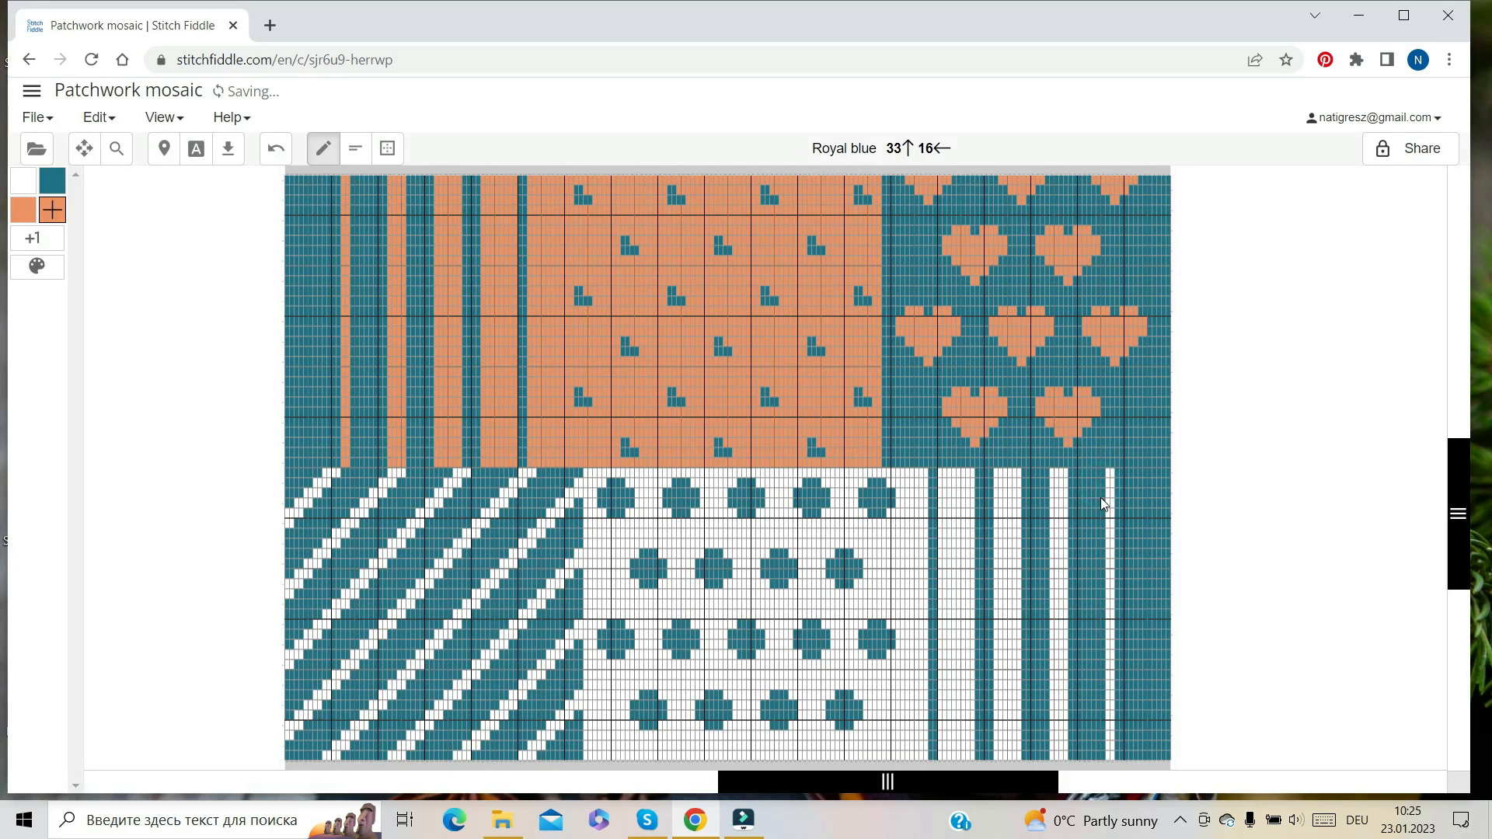
# Set the salmon symbol color's symbol to the downward triangle from the Arrows category
pyautogui.click(59, 221)
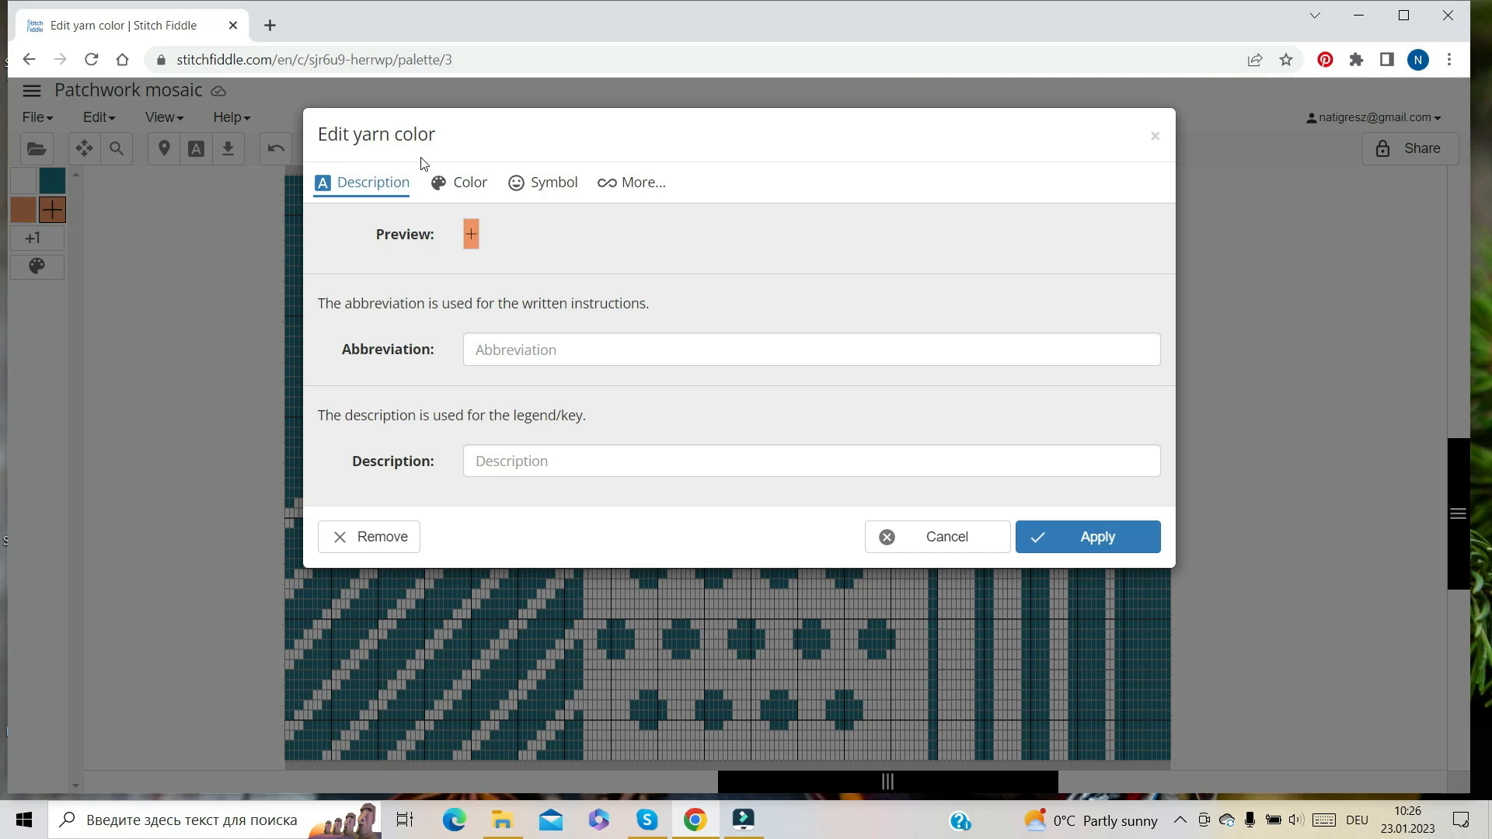
pyautogui.click(568, 185)
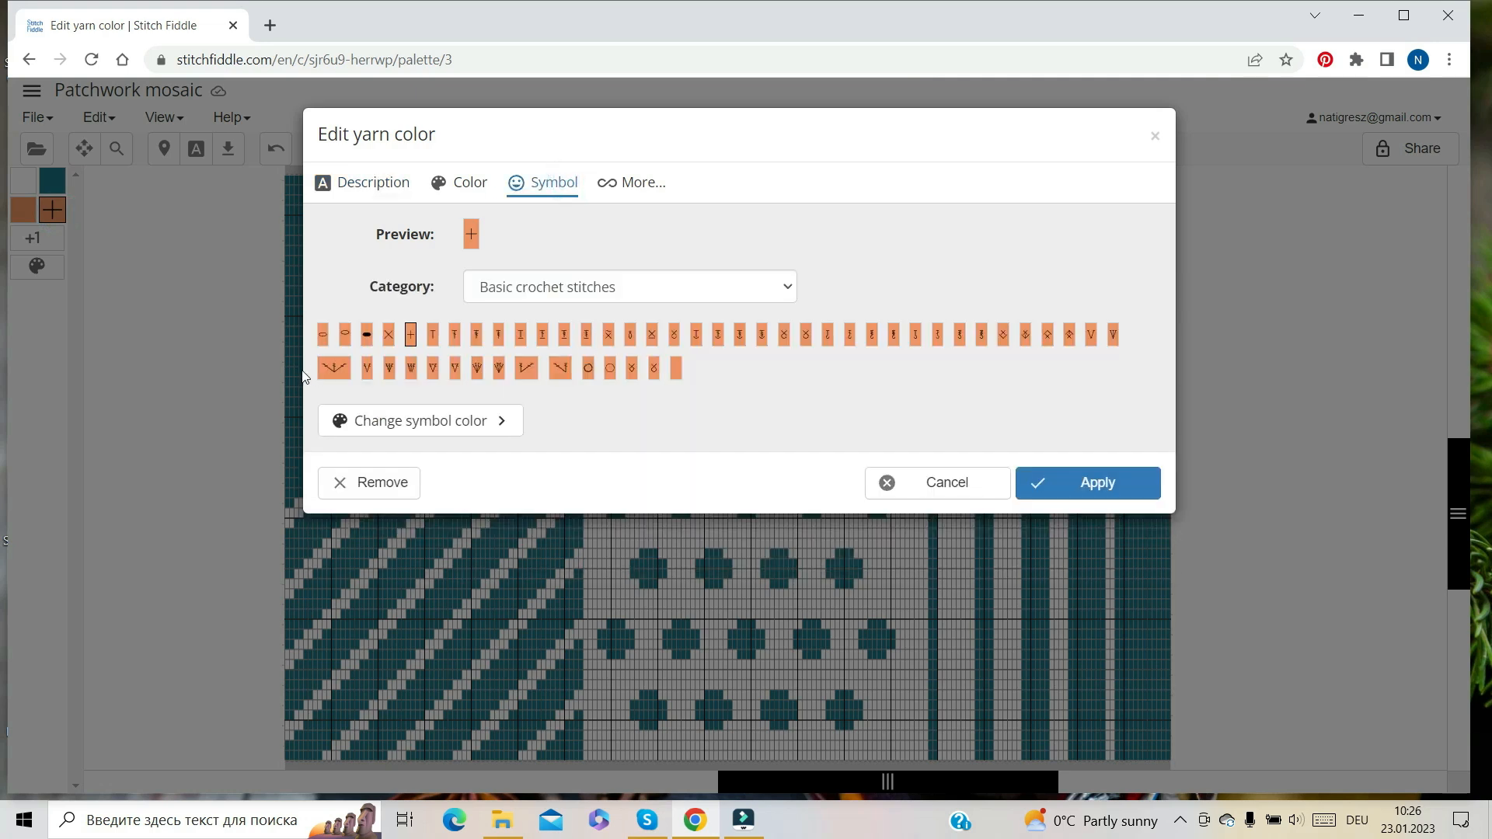
pyautogui.click(591, 289)
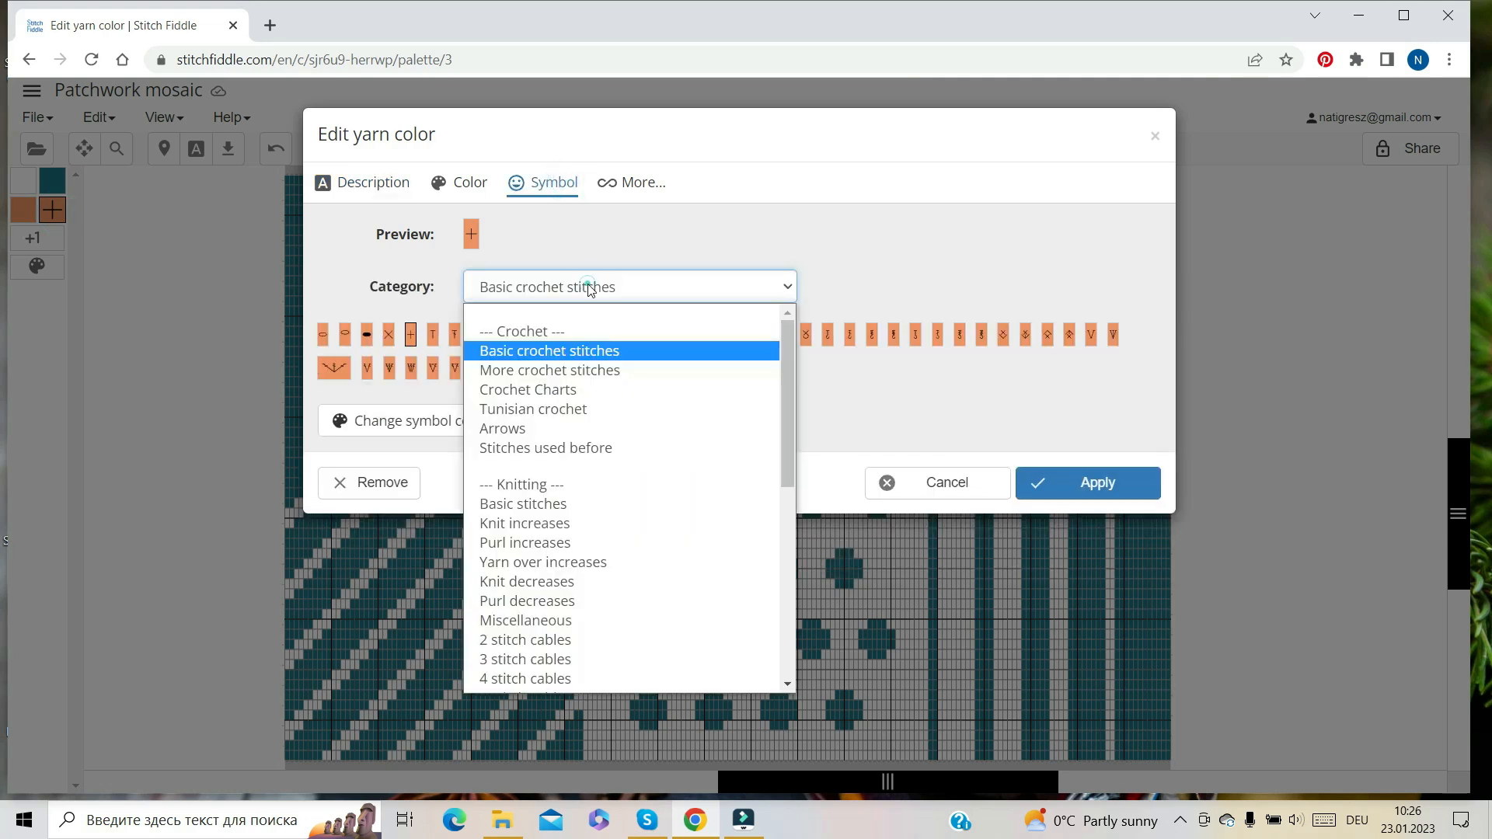
pyautogui.click(542, 430)
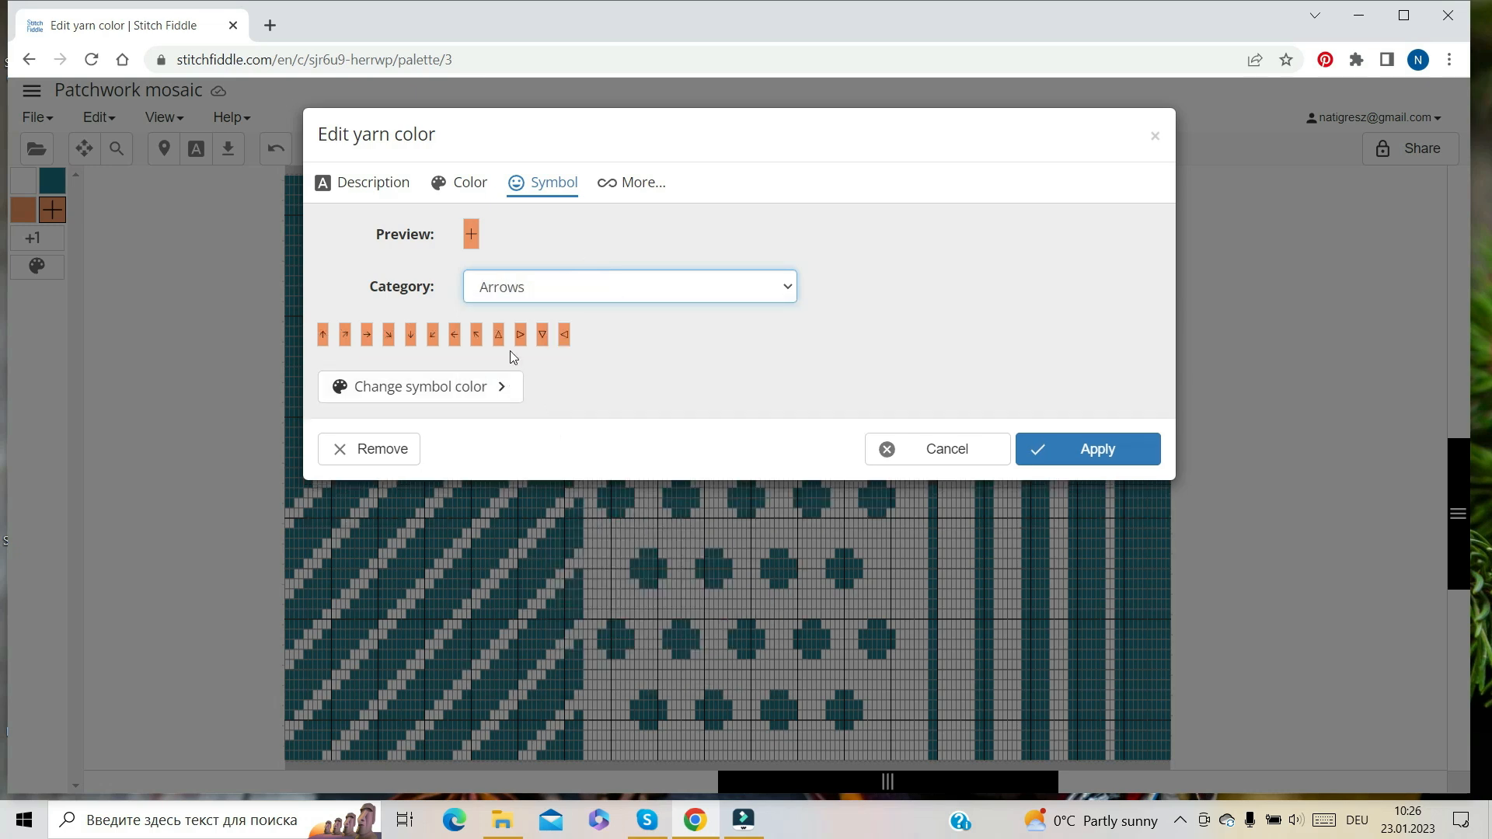
pyautogui.click(543, 335)
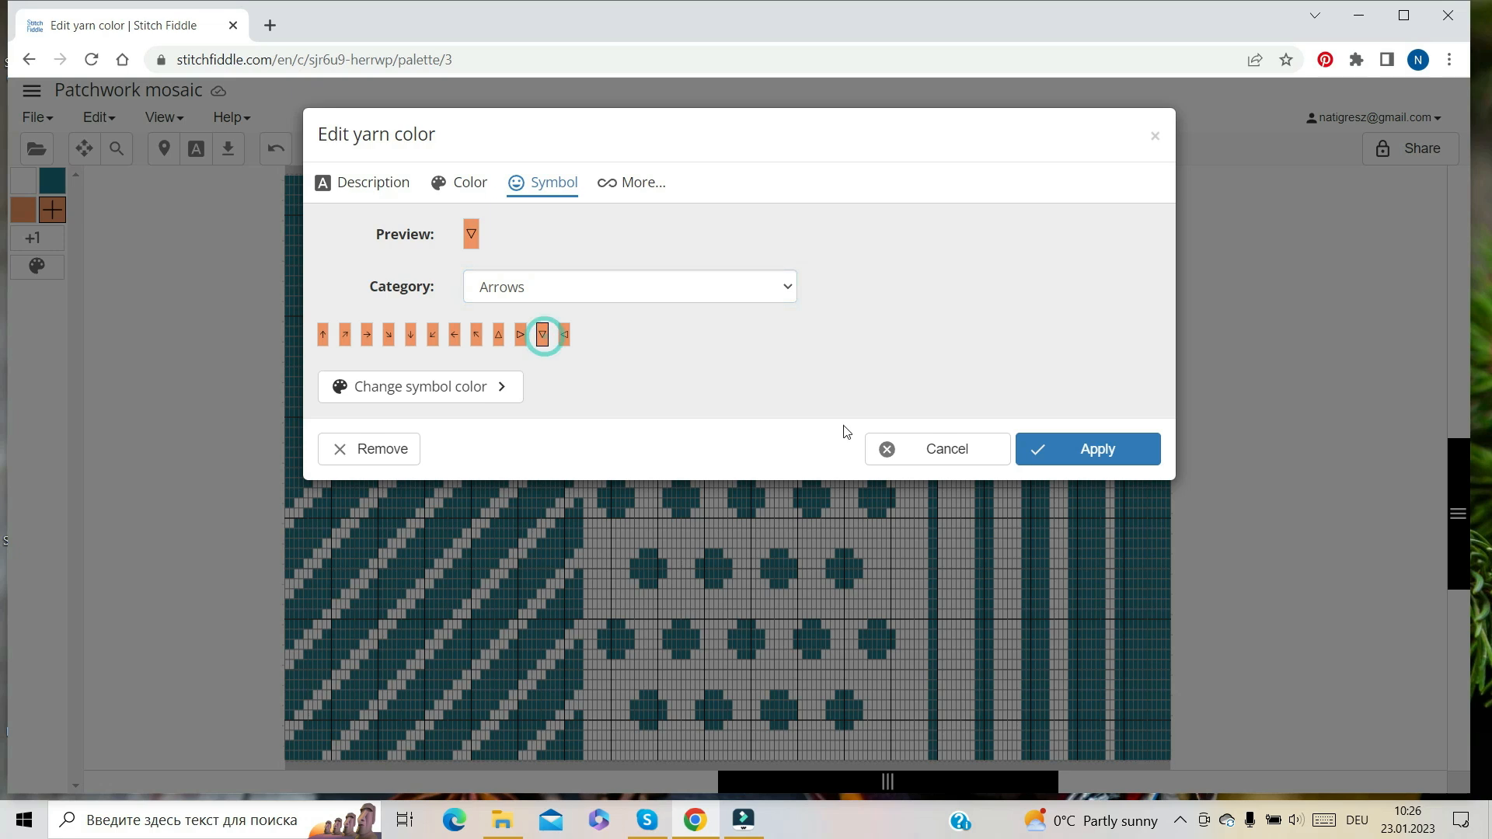
pyautogui.click(1055, 452)
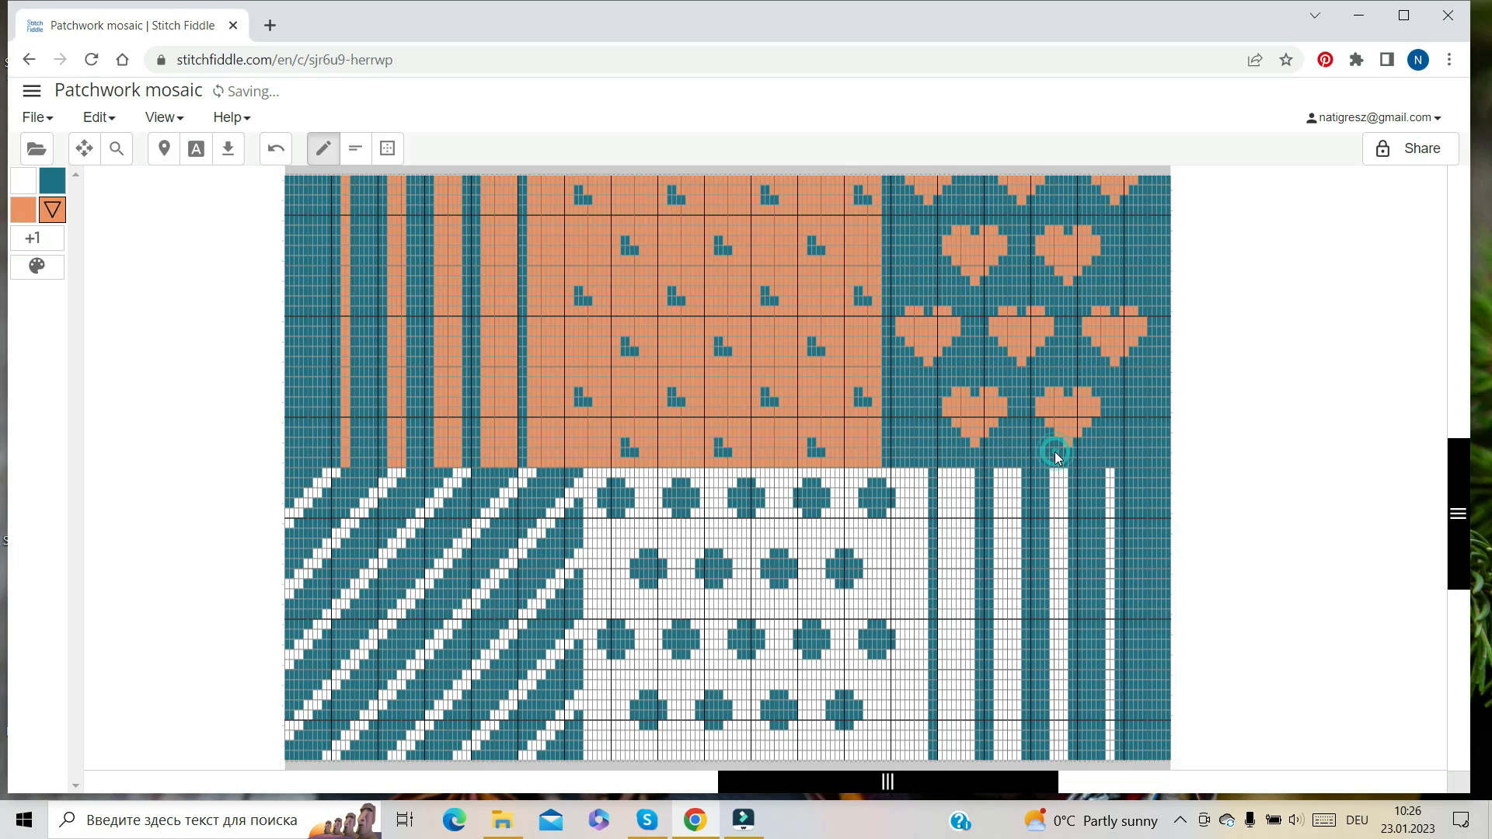
# Delete the plain Salmon color from the palette, replacing it with White throughout the chart
pyautogui.click(36, 267)
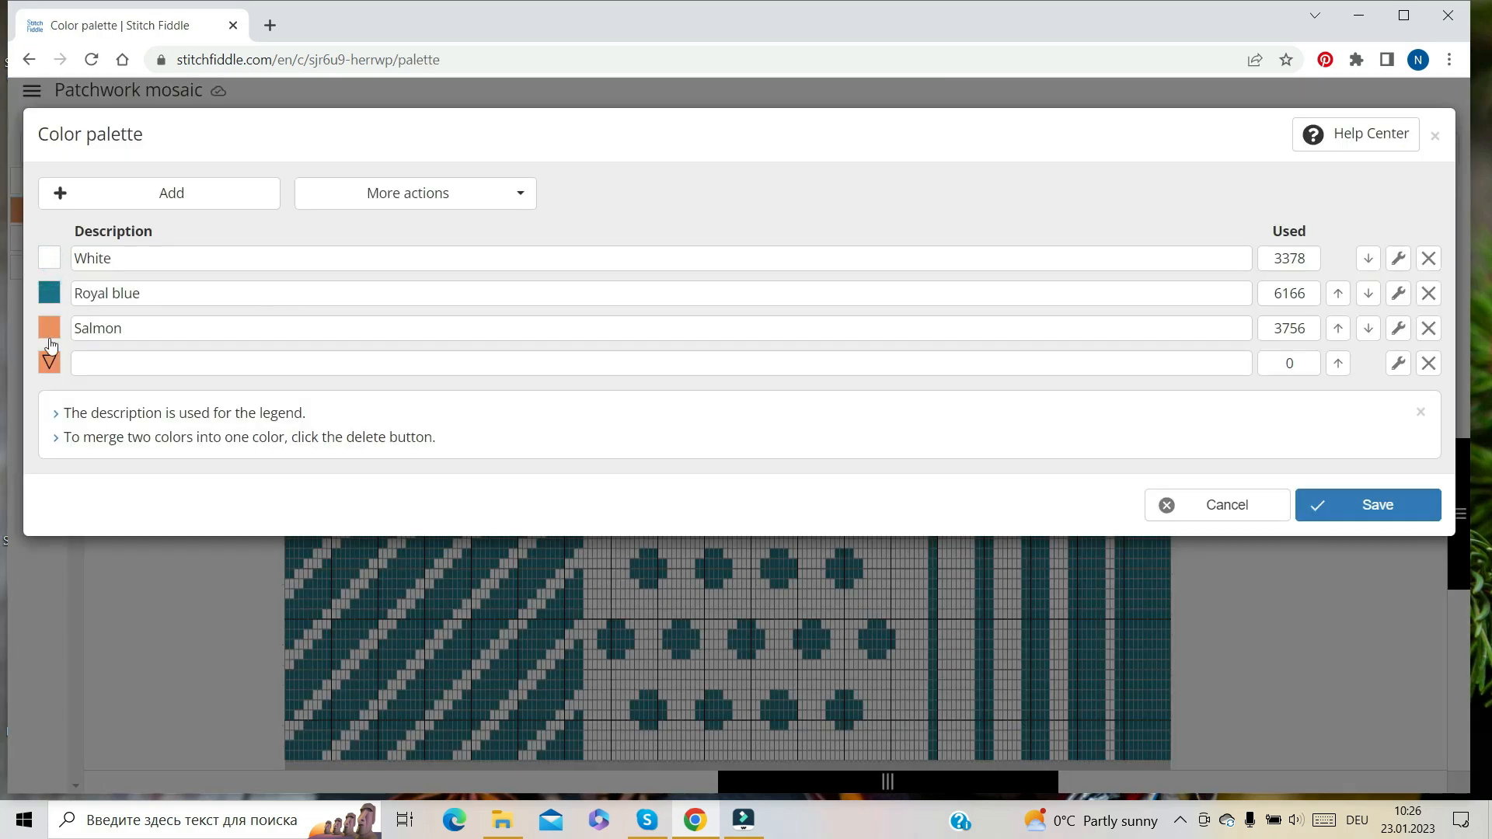
pyautogui.click(1428, 329)
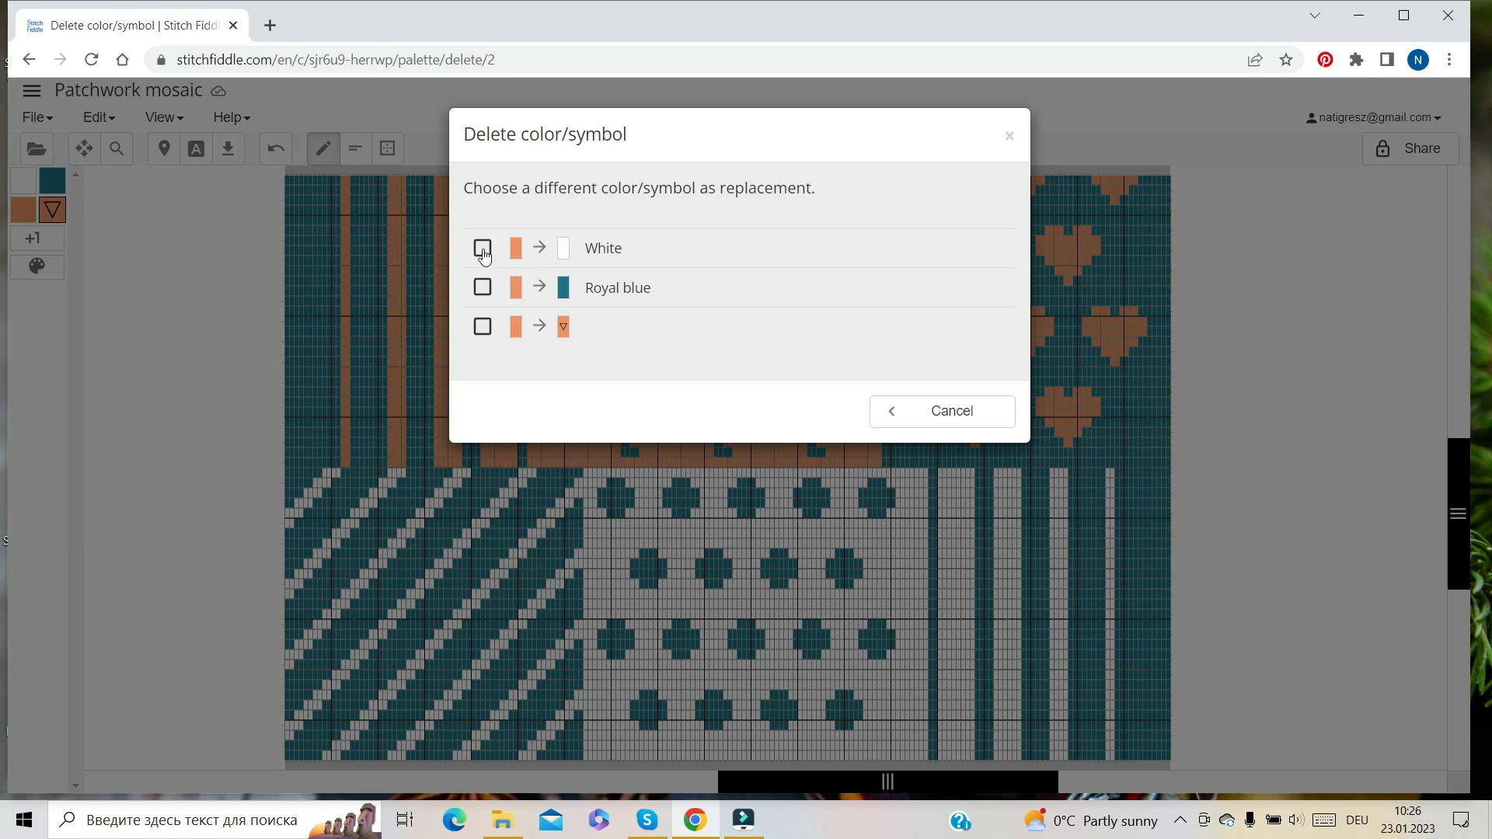
pyautogui.click(482, 249)
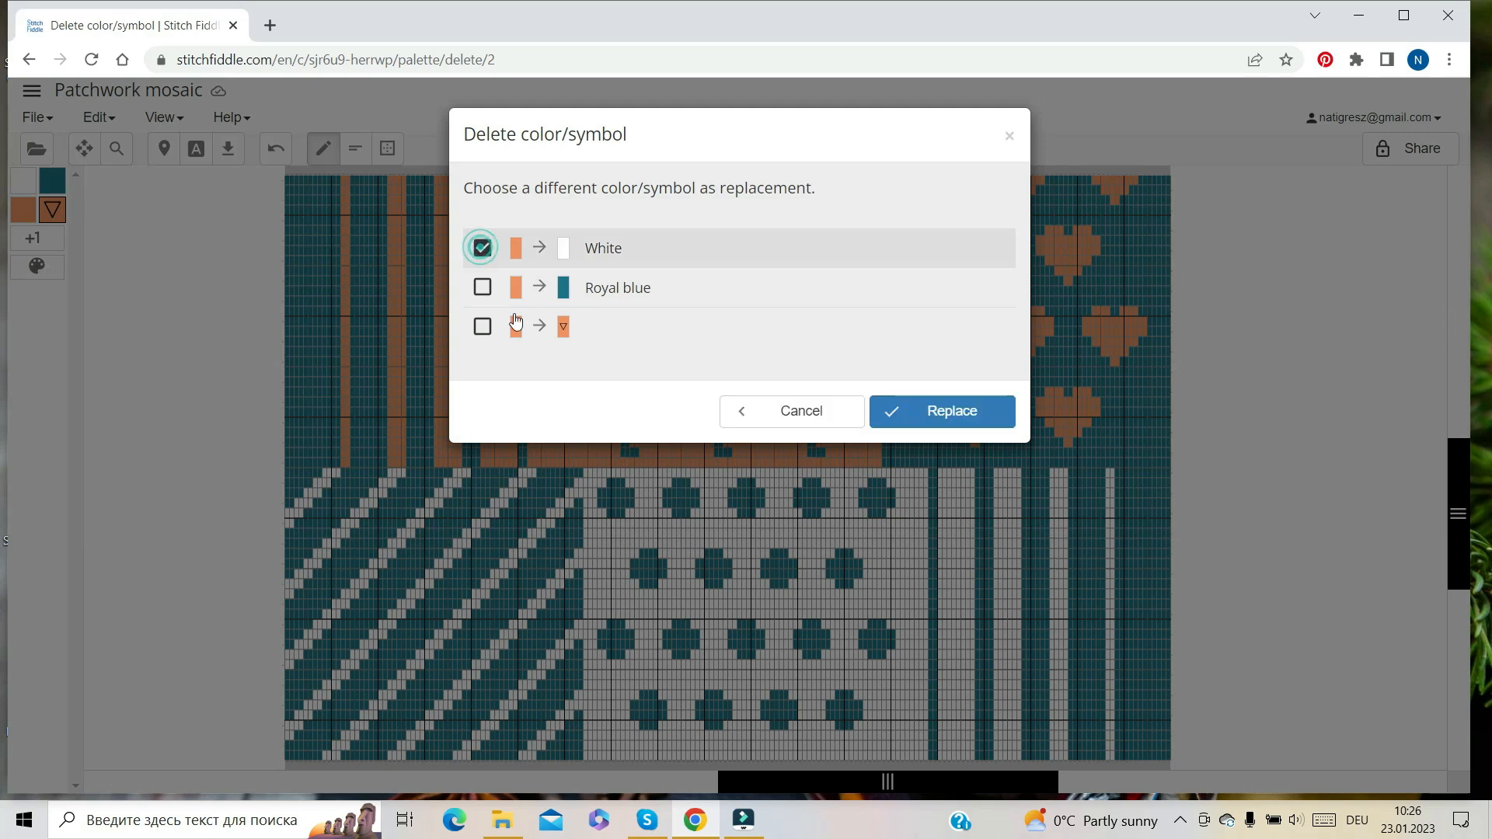
pyautogui.click(927, 416)
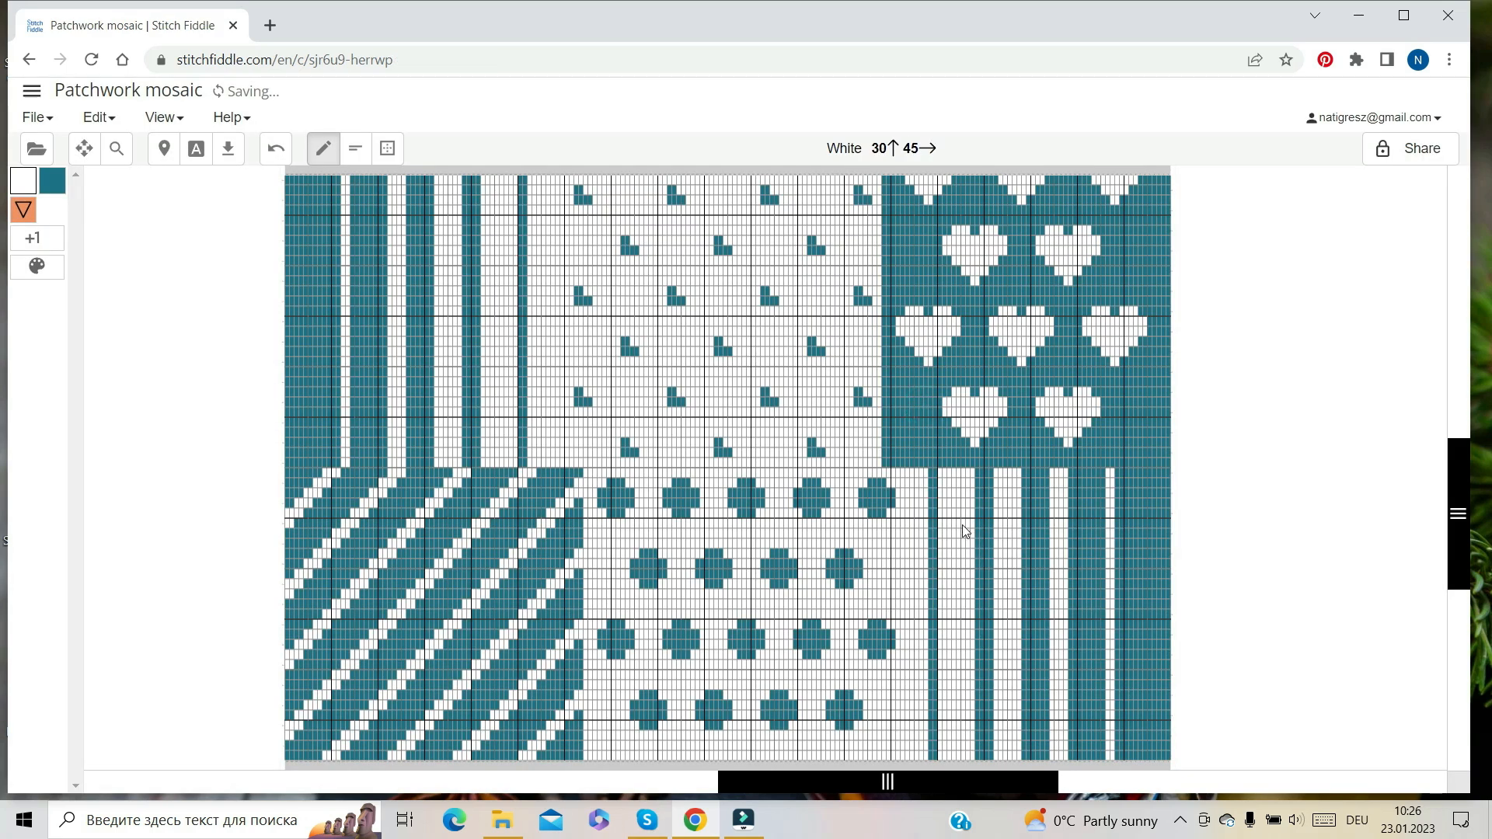
# Add a plain yarn color with hex code #ef9364 to the palette
pyautogui.scroll(-3, 958, 524)
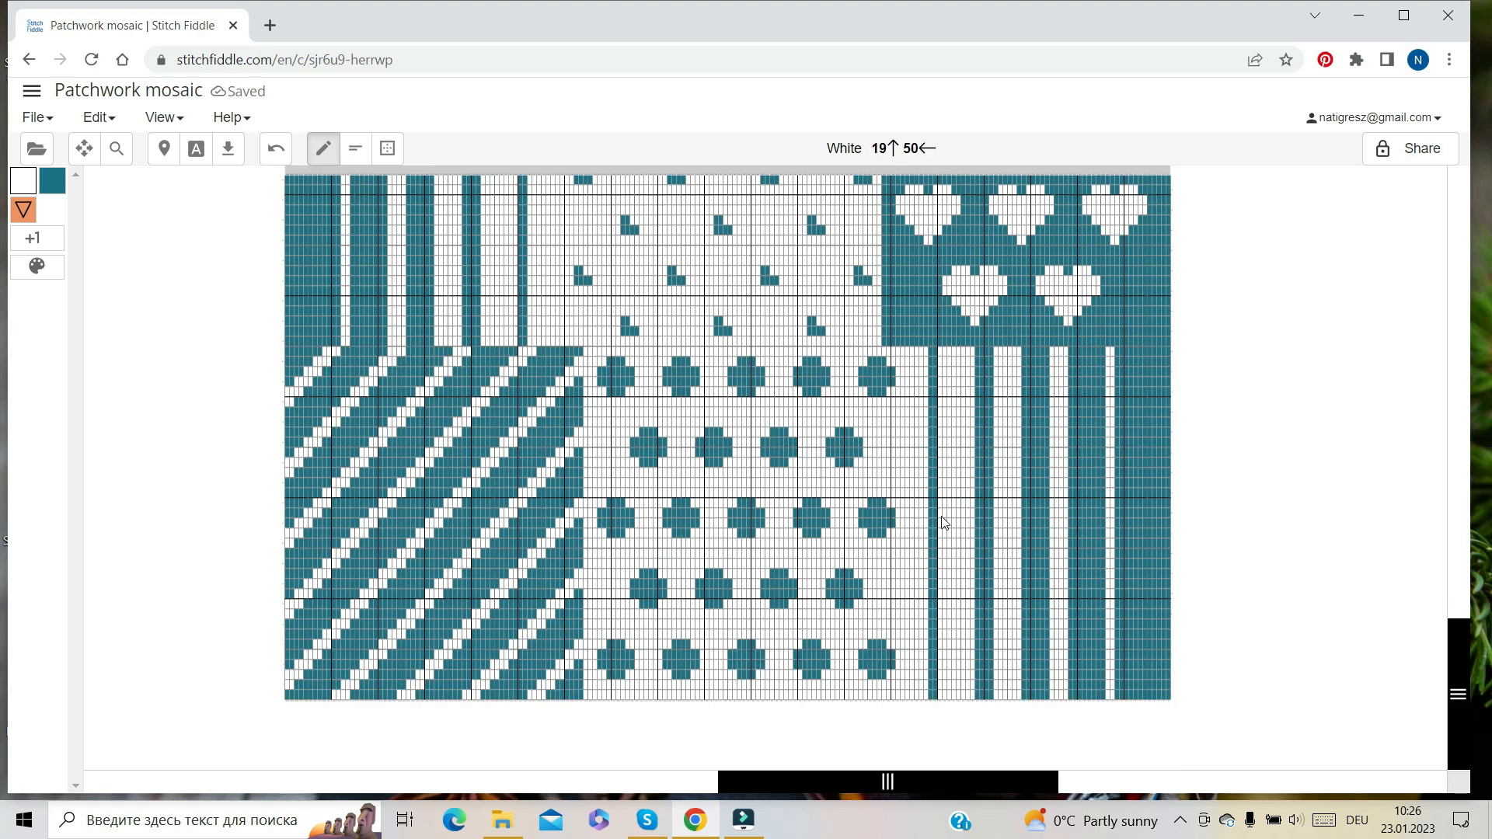
pyautogui.click(44, 245)
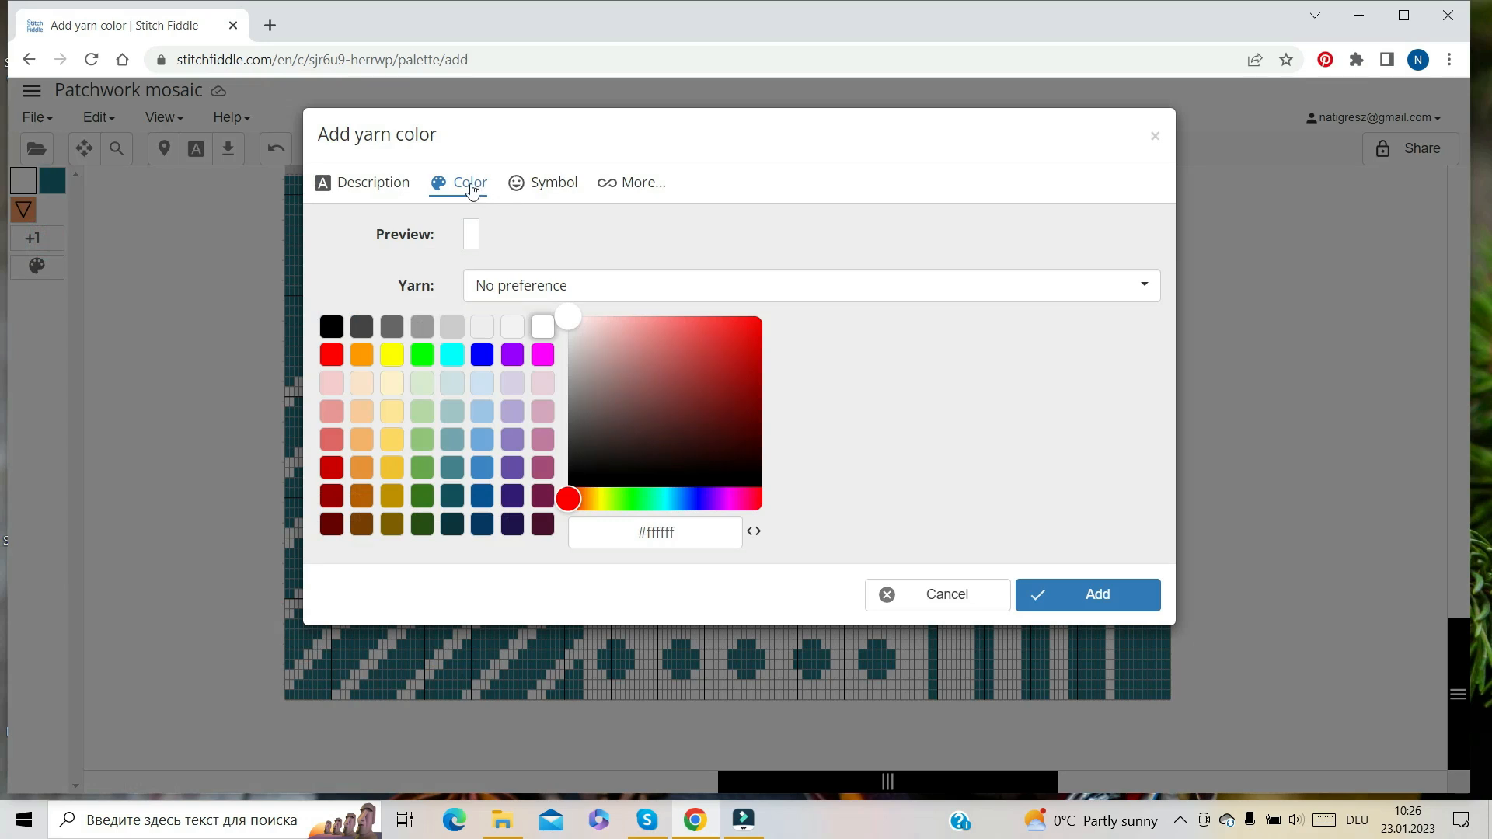
pyautogui.click(690, 528)
pyautogui.hotkey('ctrl', 'v')
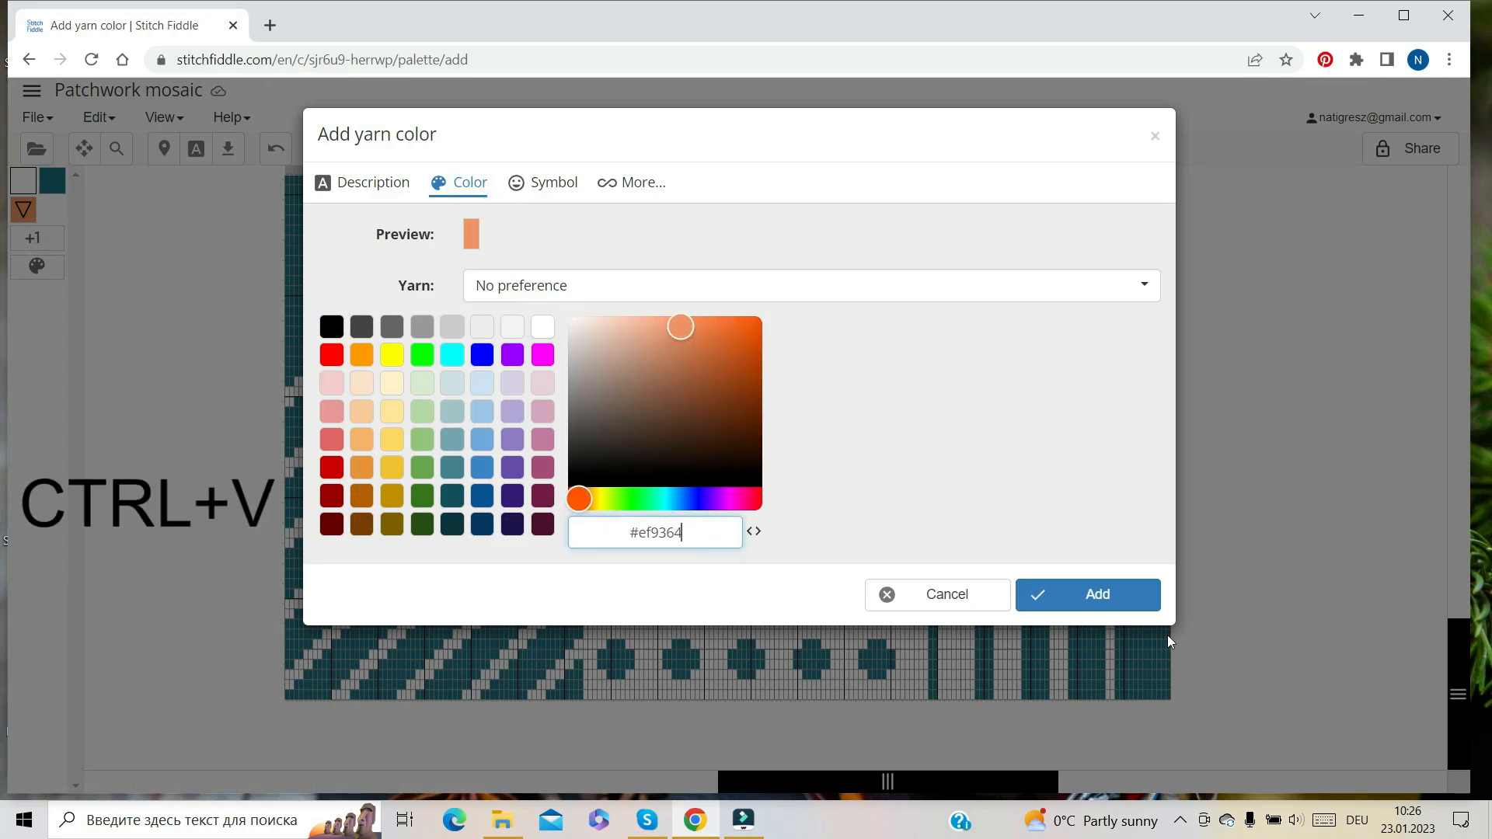
pyautogui.click(1097, 595)
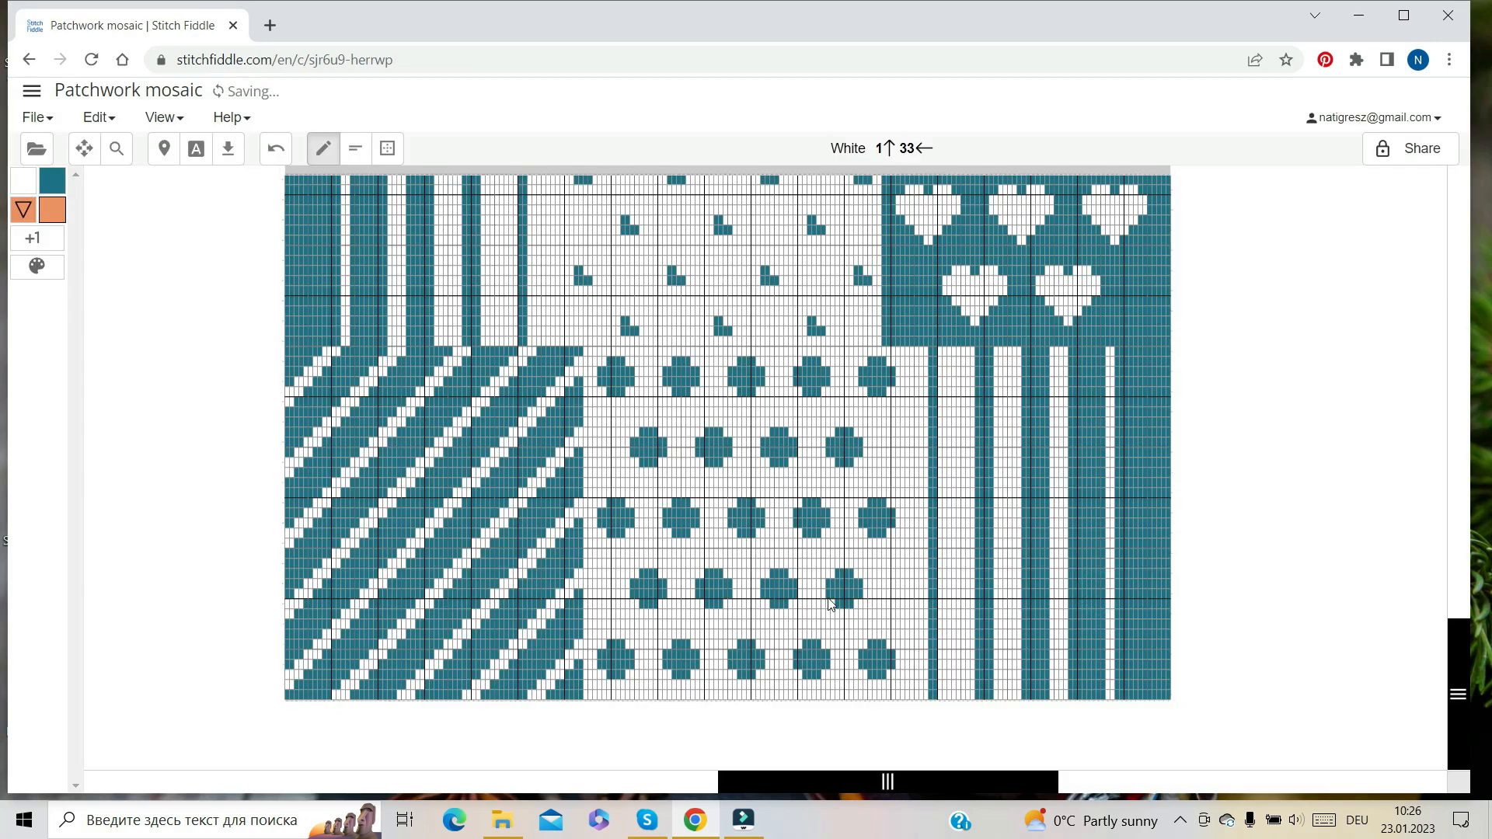
# Fill the four white vertical stripes in the block beside the lower polka-dot block with the plain salmon color
pyautogui.click(387, 148)
pyautogui.moveTo(947, 348); pyautogui.dragTo(972, 696)
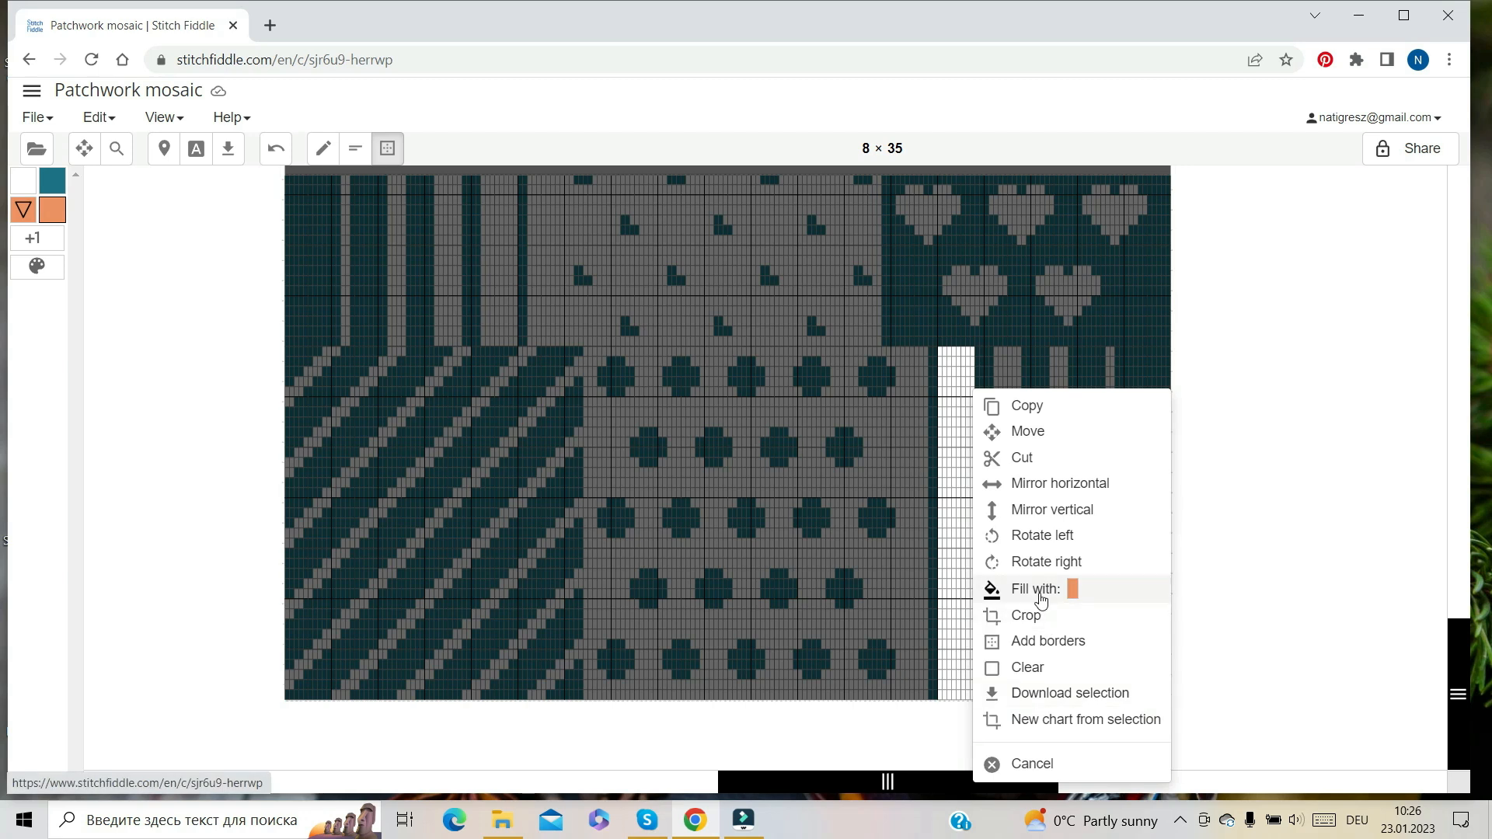
pyautogui.click(1039, 591)
pyautogui.click(386, 147)
pyautogui.moveTo(996, 349)
pyautogui.mouseDown()
pyautogui.moveTo(1014, 389)
pyautogui.moveTo(1015, 693)
pyautogui.mouseUp()
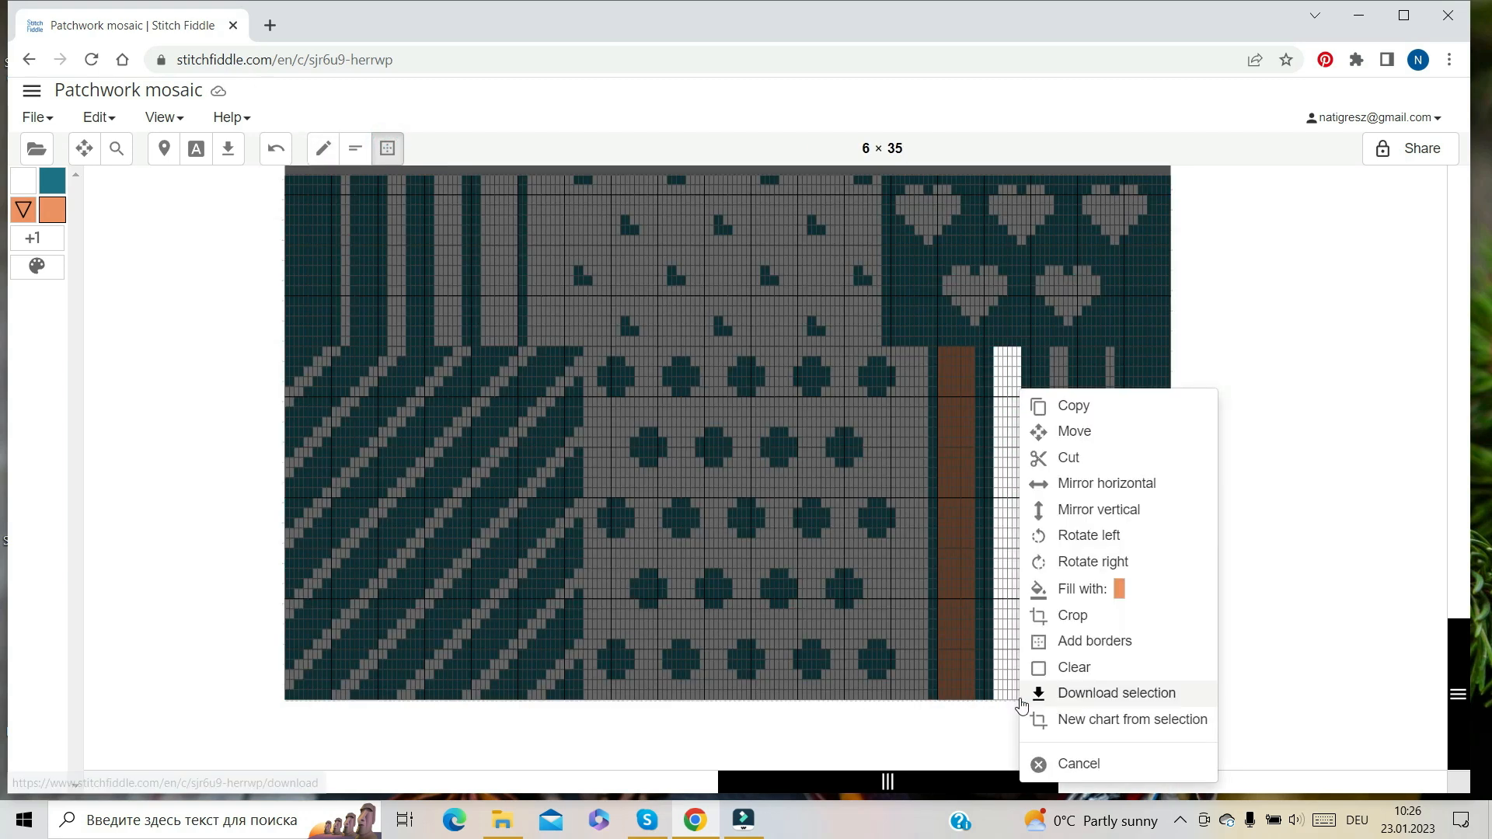
pyautogui.click(1090, 588)
pyautogui.click(387, 148)
pyautogui.moveTo(1053, 350); pyautogui.dragTo(1067, 698)
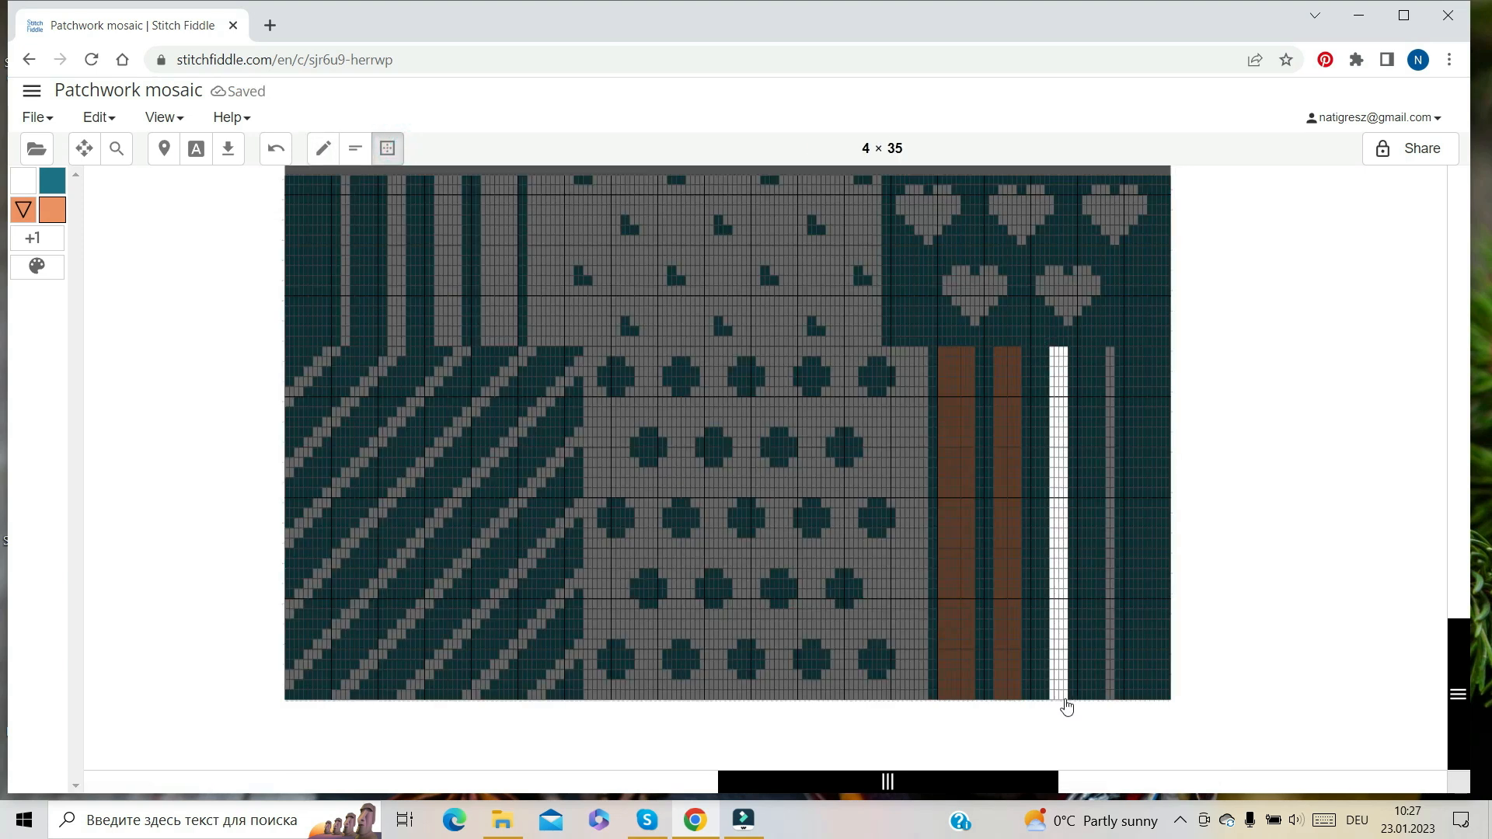
pyautogui.click(1119, 587)
pyautogui.click(386, 148)
pyautogui.moveTo(1108, 350); pyautogui.dragTo(1112, 699)
pyautogui.click(1215, 587)
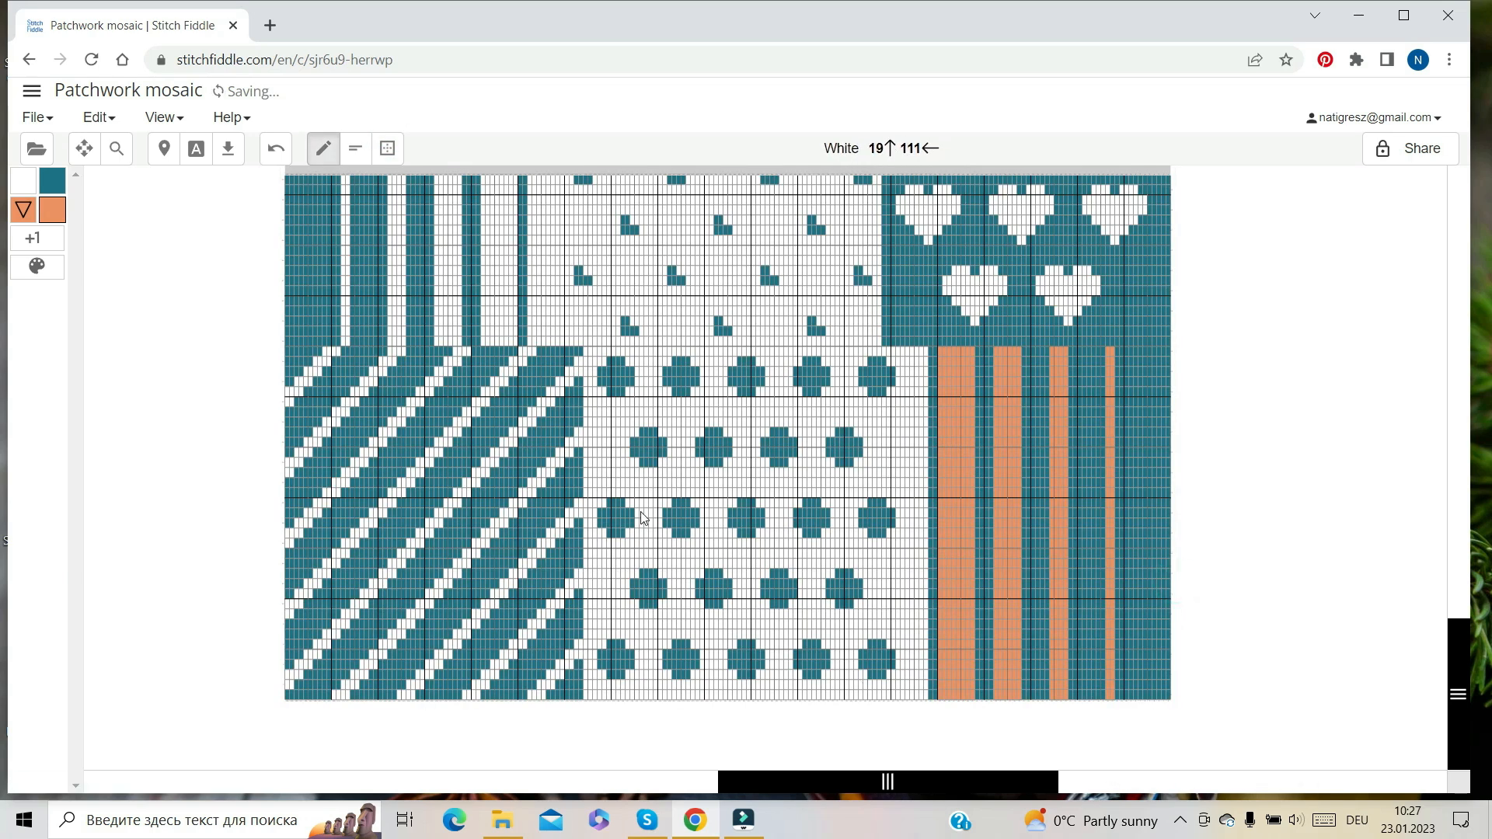
# Recolor the polka-dot block's top white row and the first short diagonal stripe of the adjoining block with the plain salmon color
pyautogui.click(594, 351)
pyautogui.click(330, 352)
pyautogui.click(315, 362)
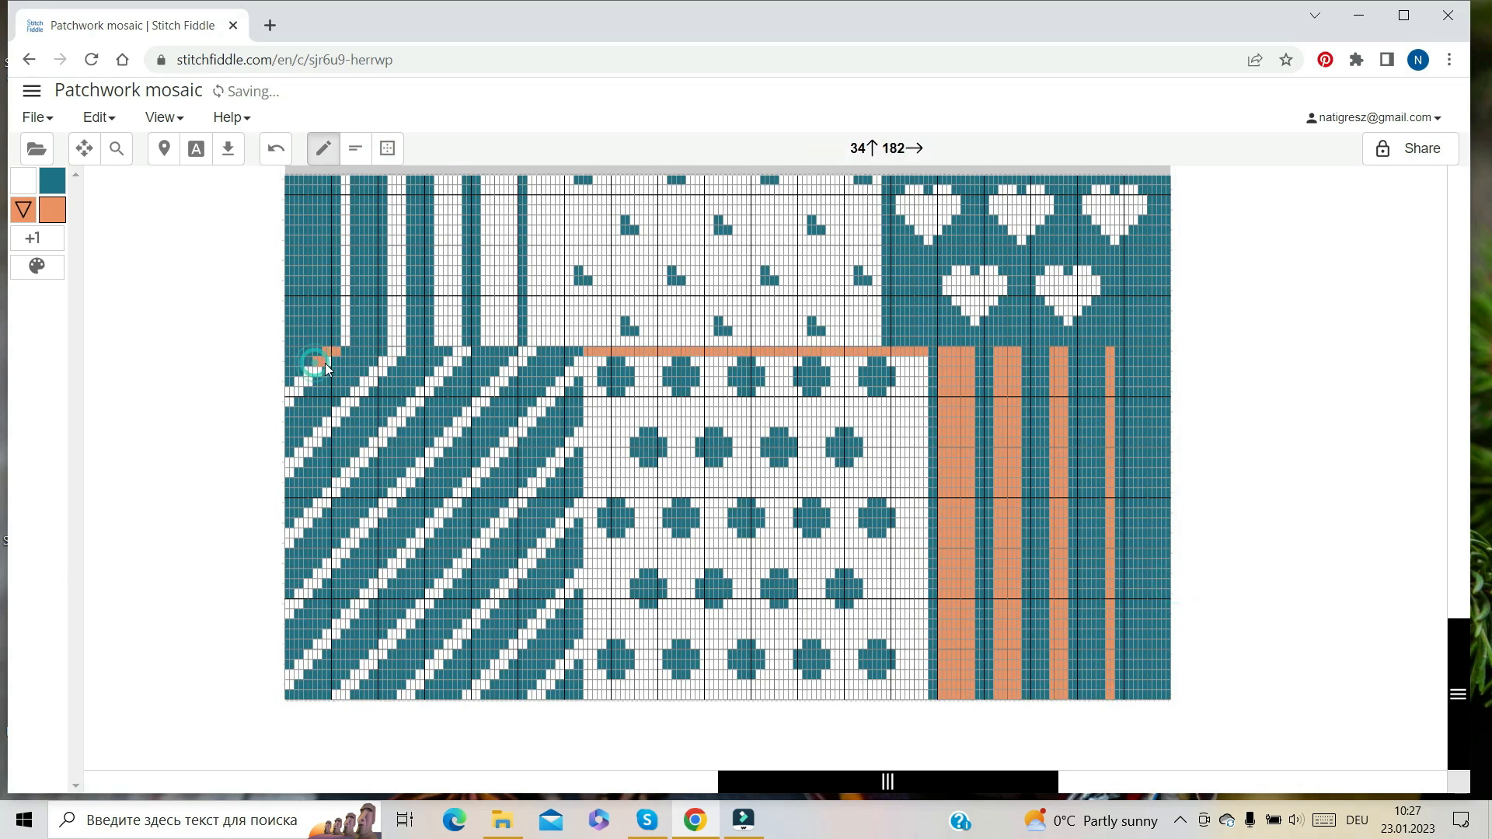
pyautogui.click(316, 370)
pyautogui.click(310, 383)
pyautogui.moveTo(300, 384); pyautogui.dragTo(286, 403)
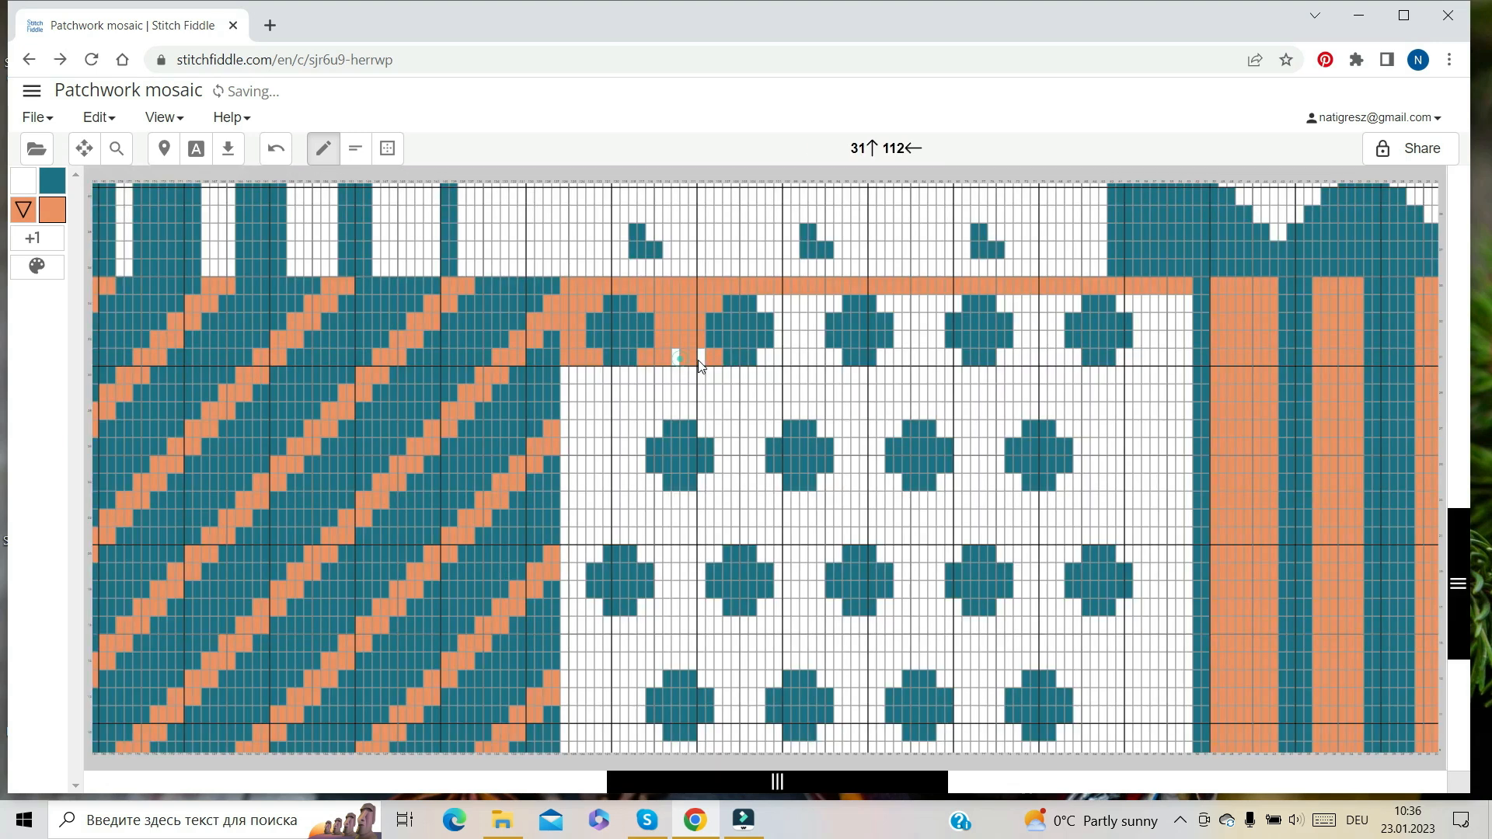
# Finish the salmon fill between the first two top-row dots and copy that 10 × 4 section into the next two gaps
pyautogui.click(678, 358)
pyautogui.click(677, 359)
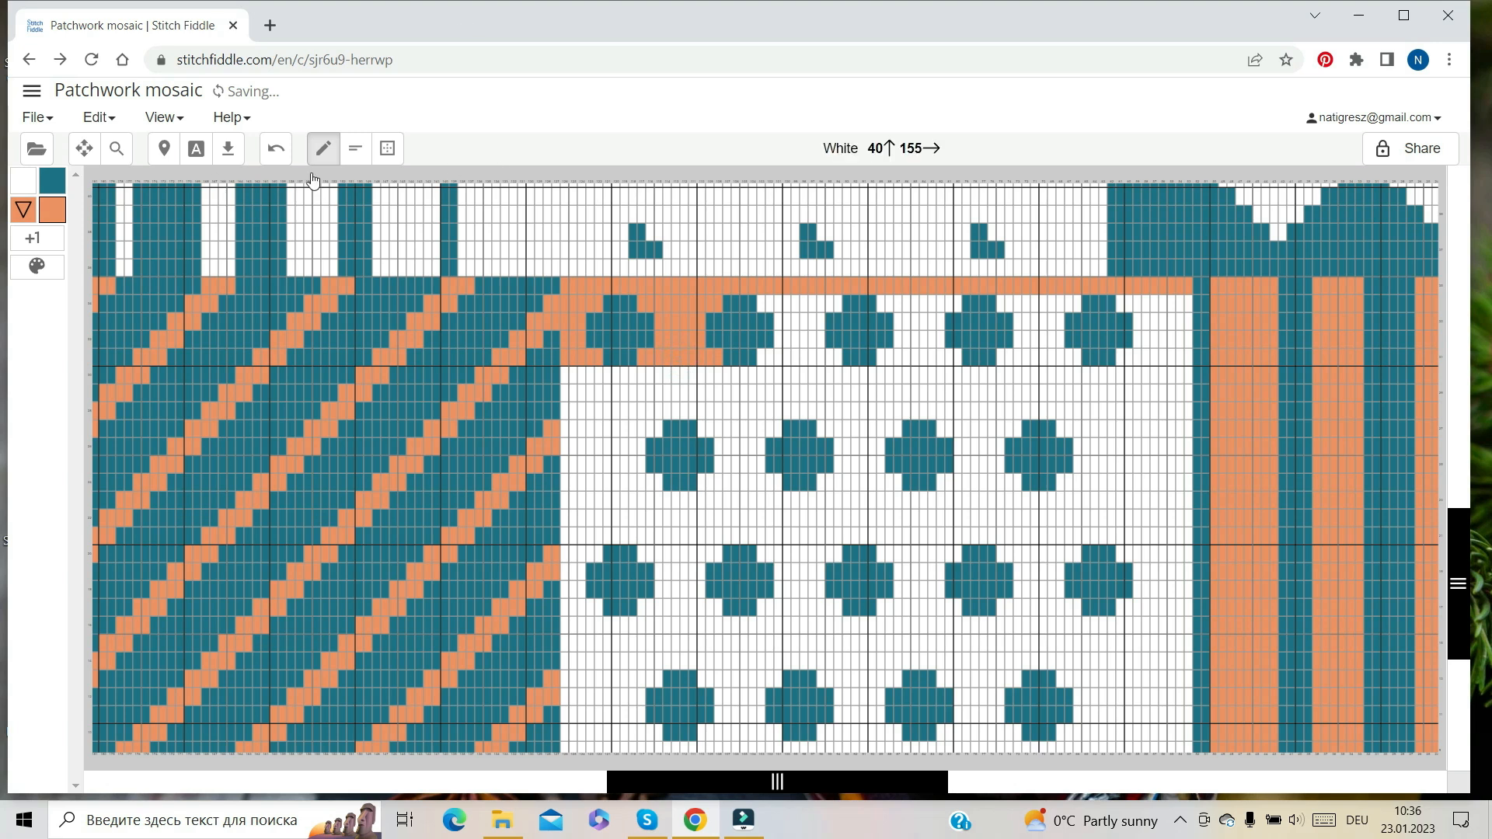
pyautogui.click(389, 159)
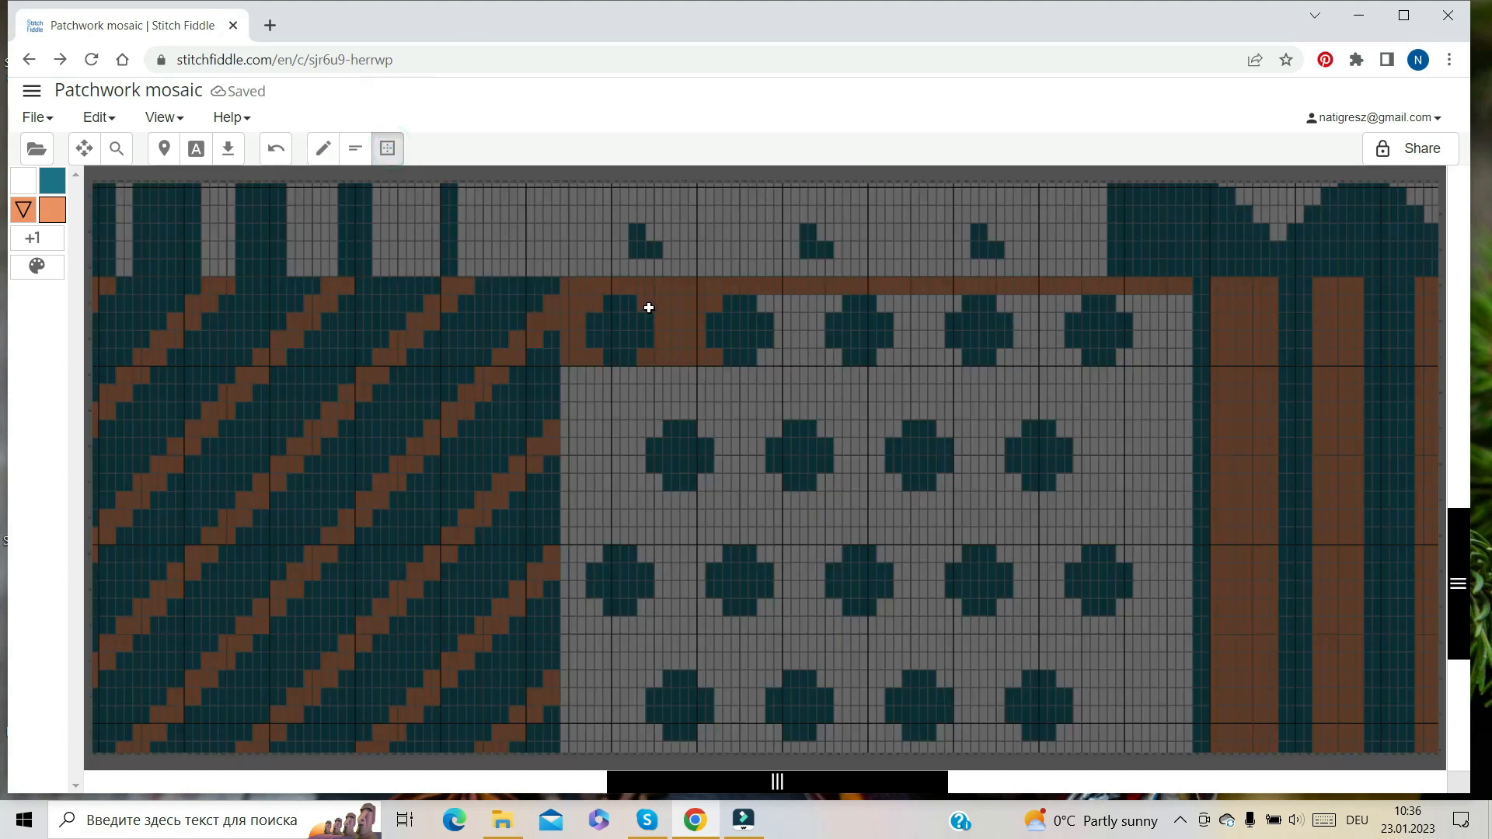
pyautogui.moveTo(640, 305); pyautogui.dragTo(718, 362)
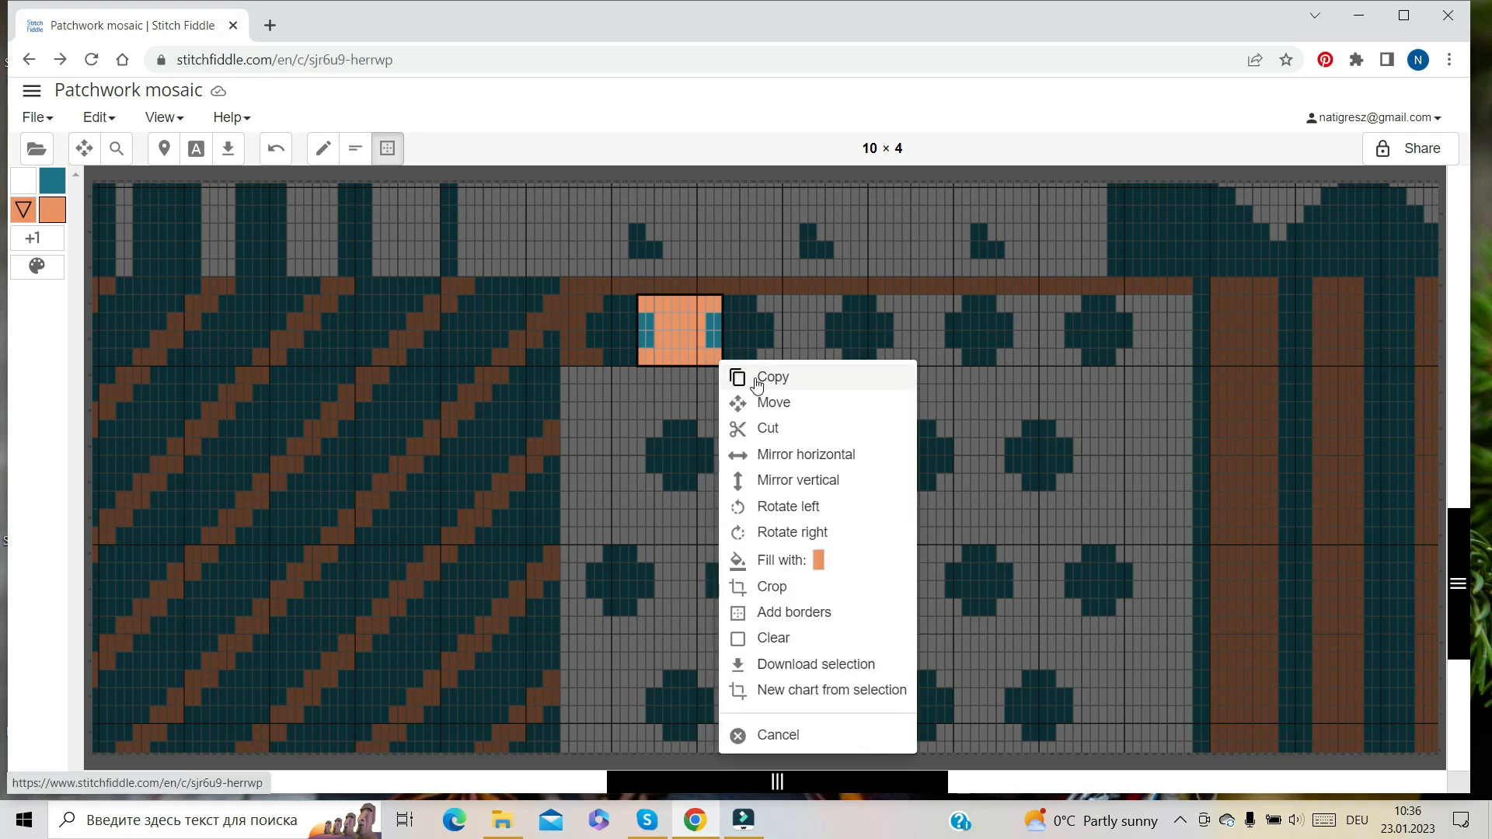
pyautogui.click(764, 380)
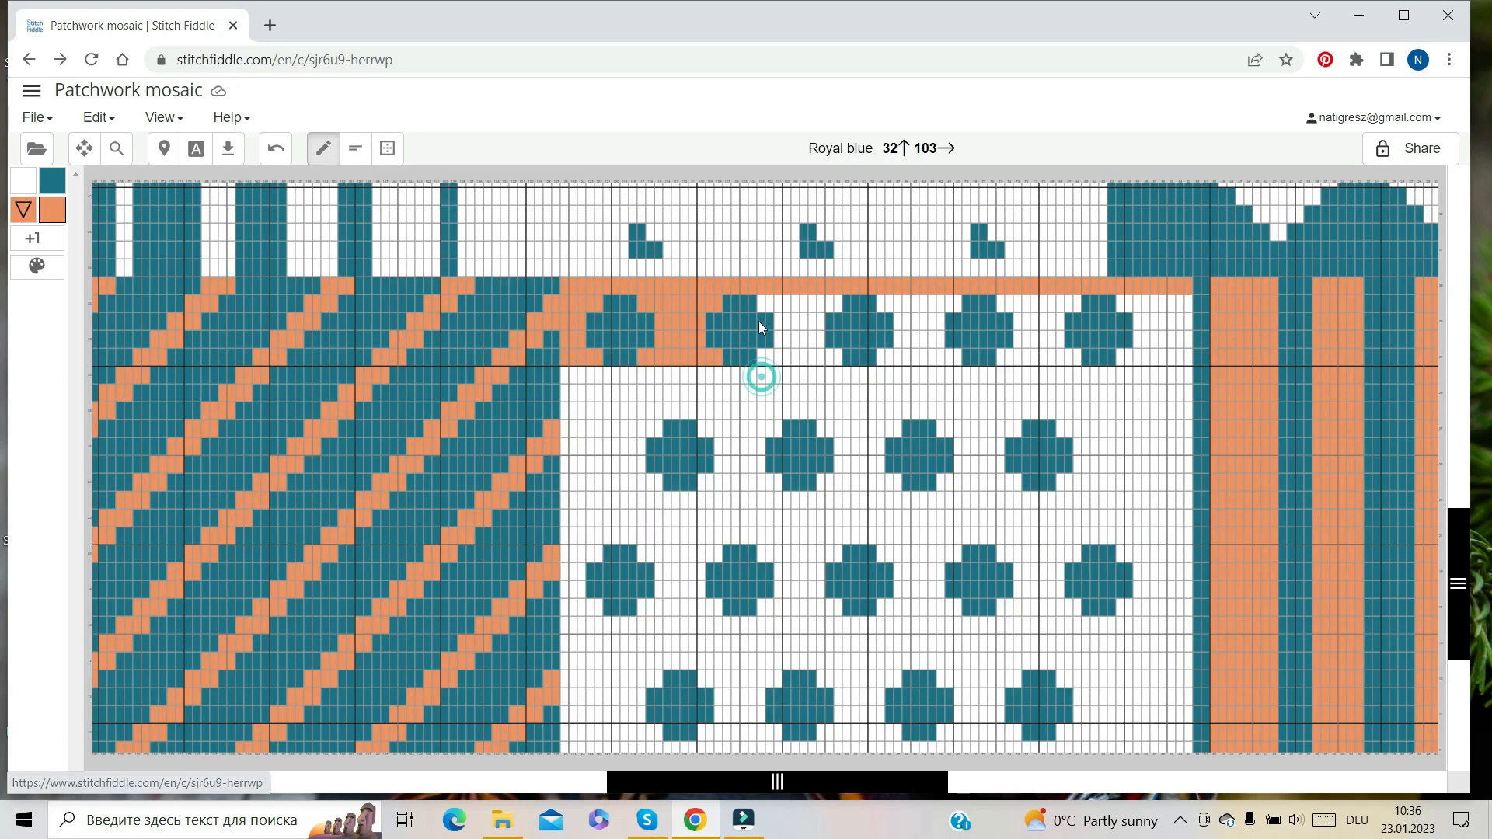
pyautogui.rightClick(762, 307)
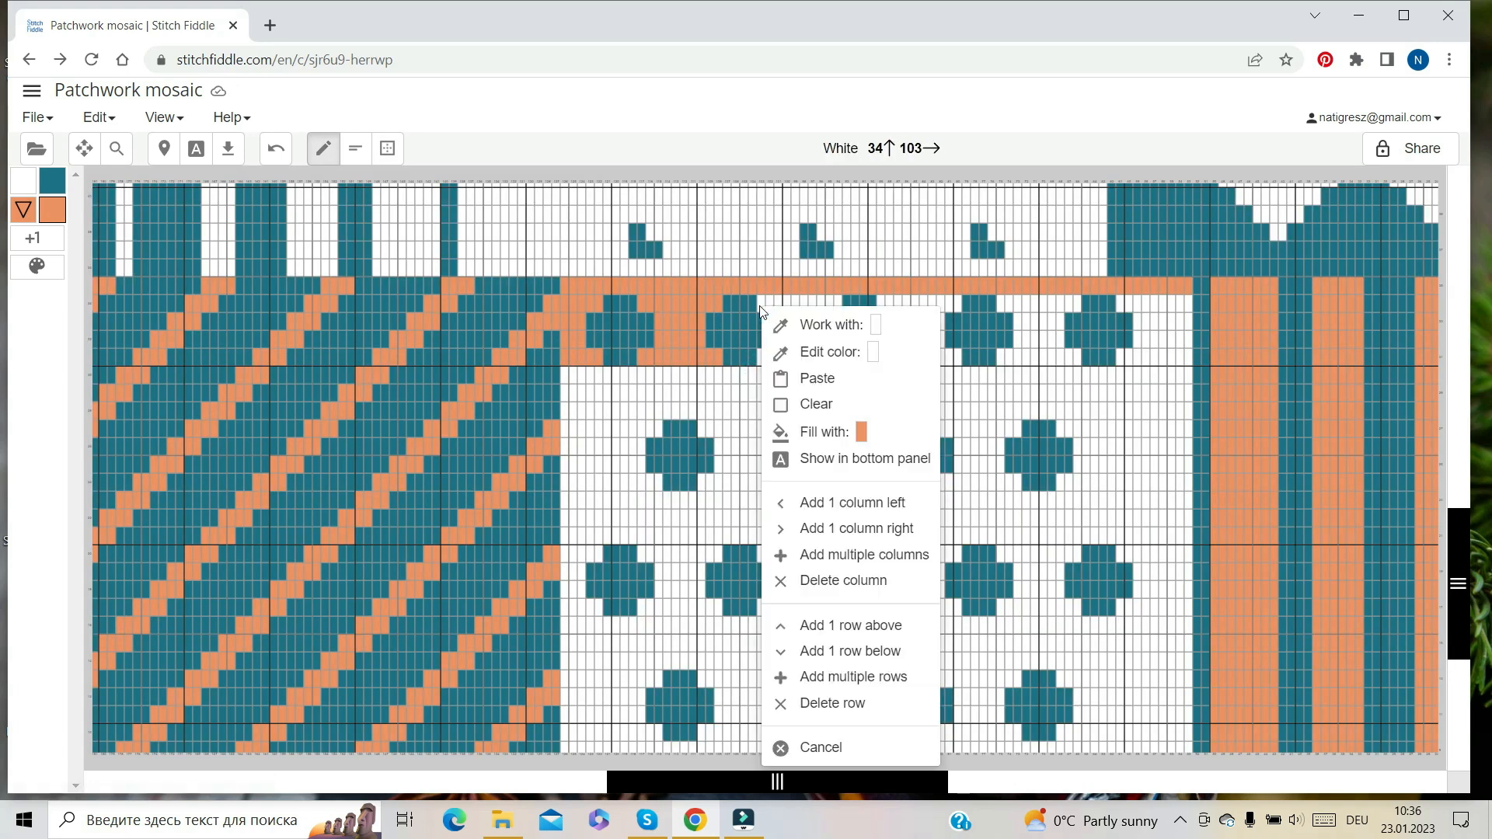
pyautogui.click(816, 381)
pyautogui.click(813, 385)
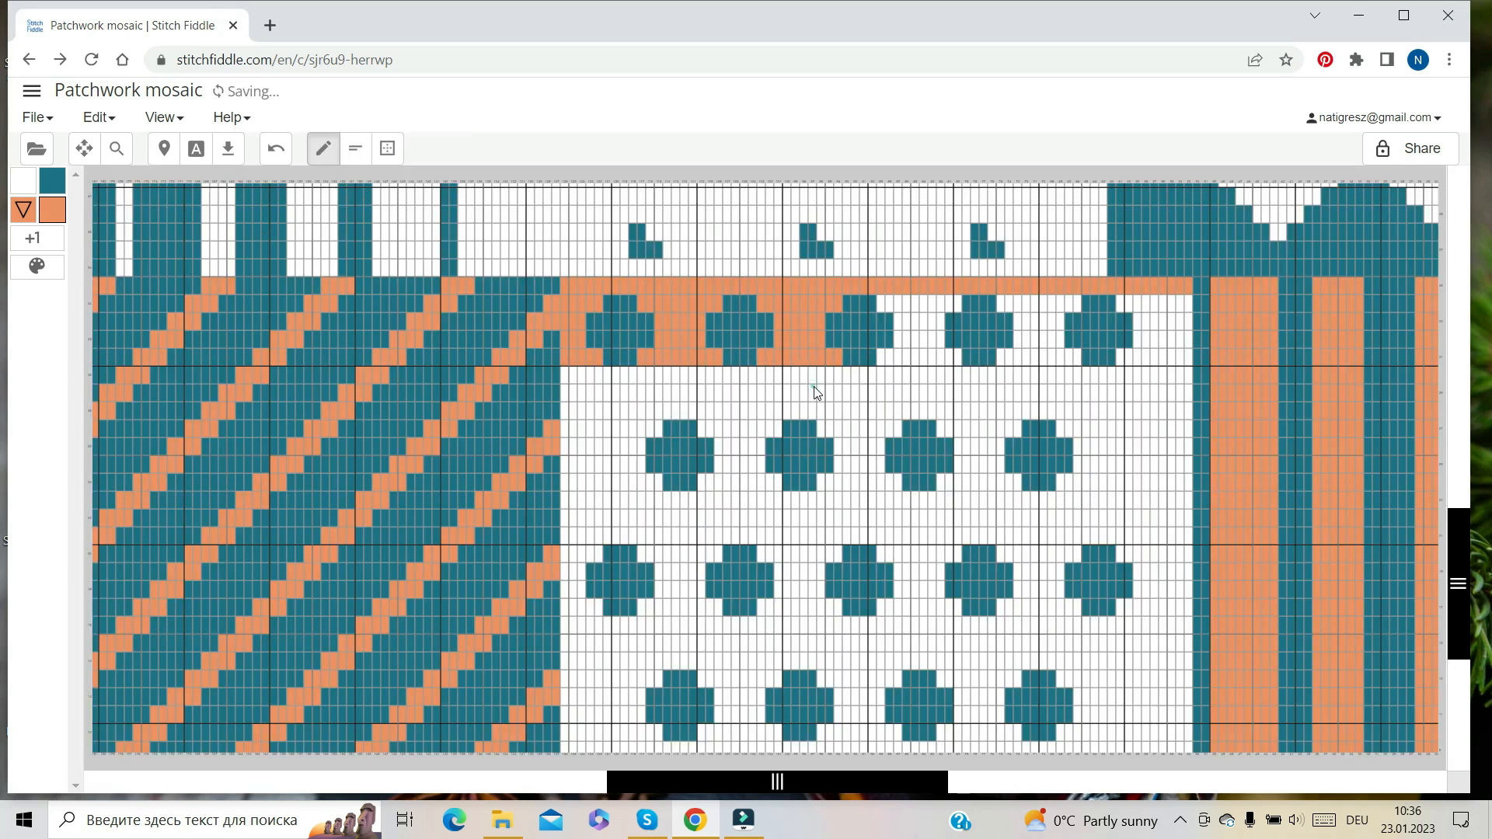
pyautogui.rightClick(879, 302)
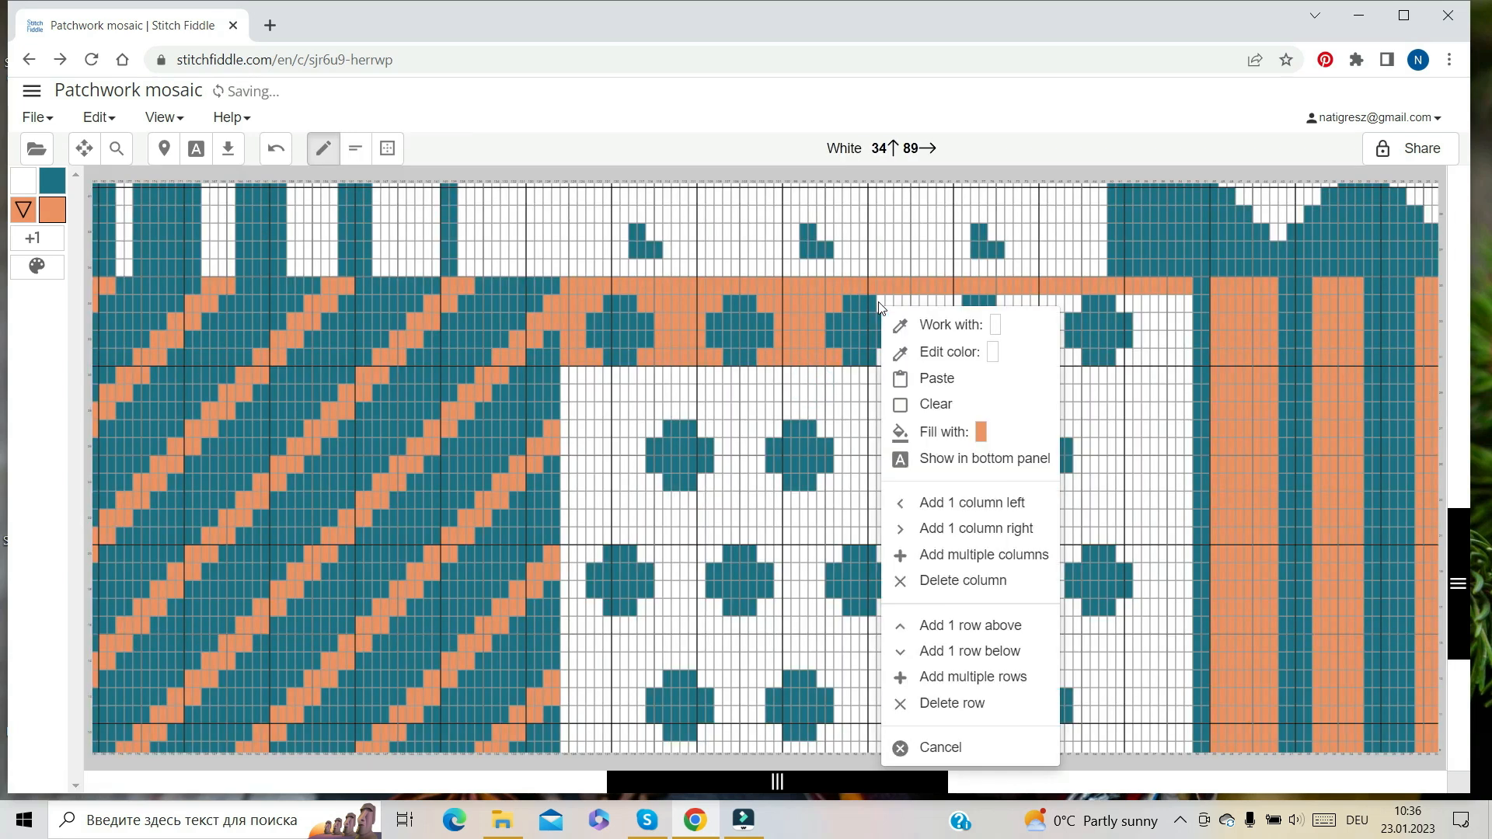
pyautogui.click(925, 381)
pyautogui.click(943, 396)
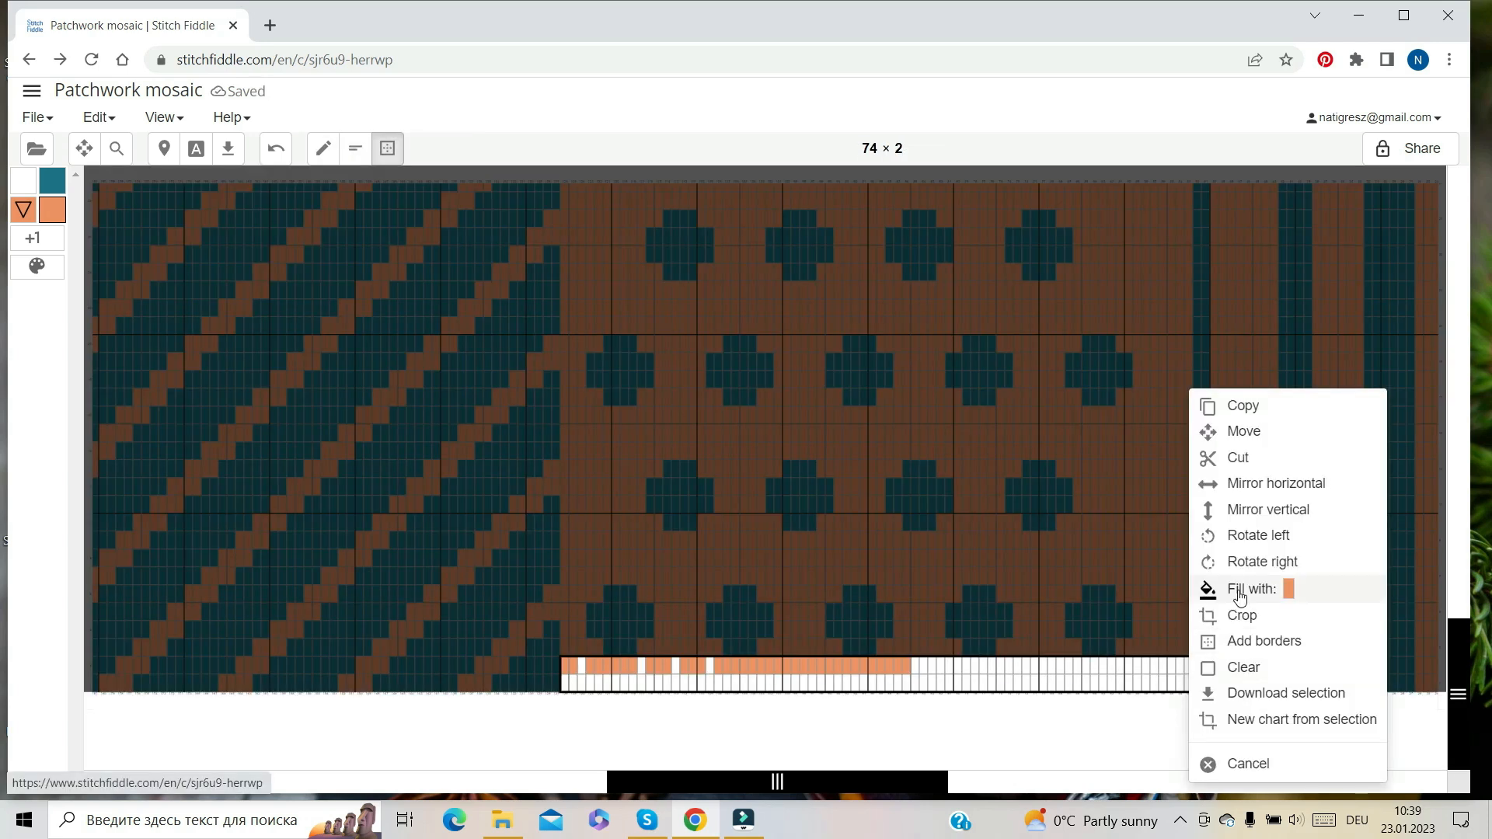
# Fill the selected 74 × 2 area along the polka-dot block's bottom edge with salmon and view the whole chart
pyautogui.click(1239, 589)
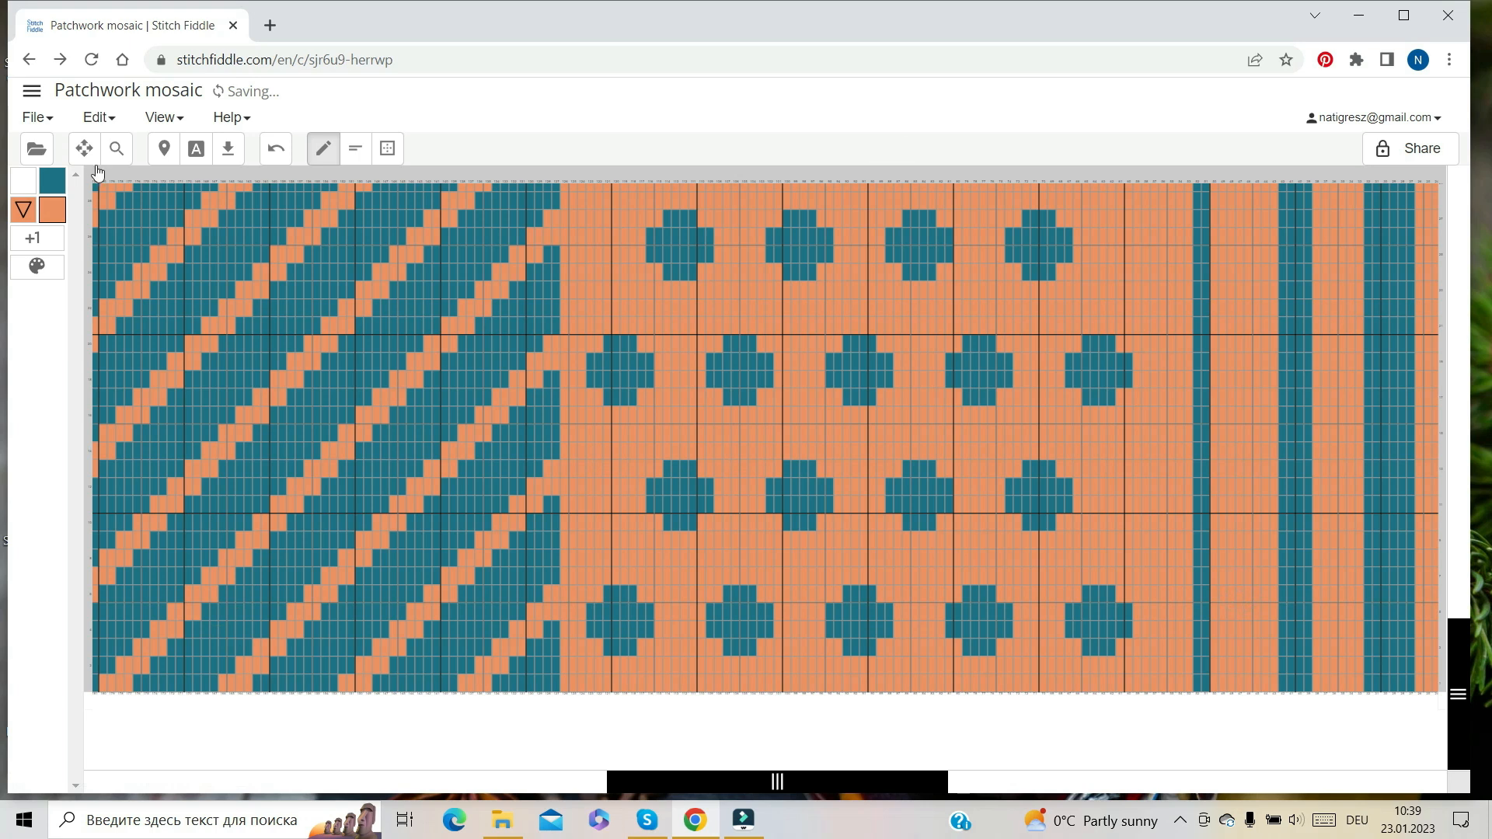
pyautogui.click(116, 149)
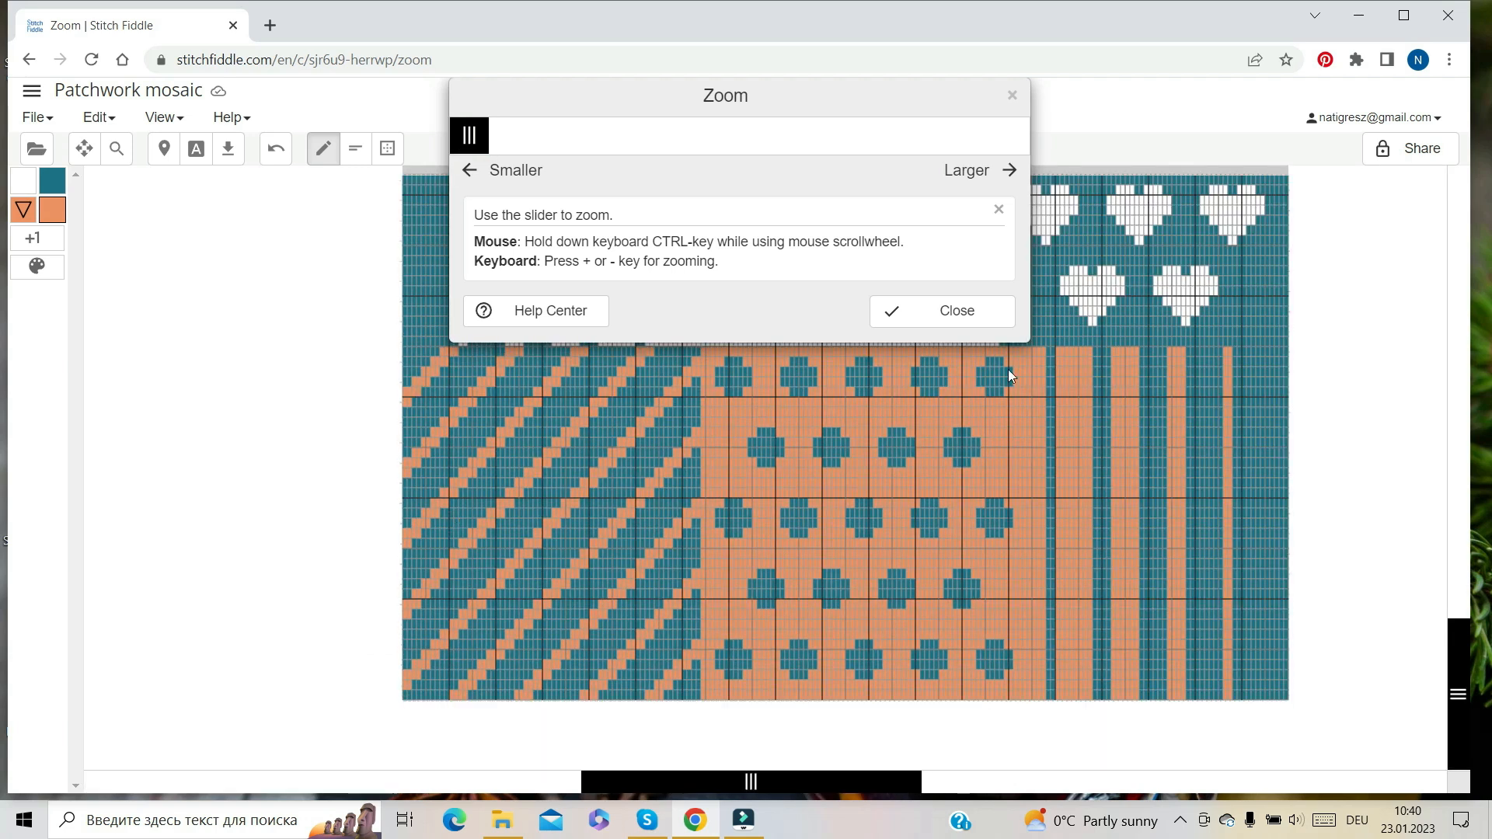
pyautogui.click(982, 317)
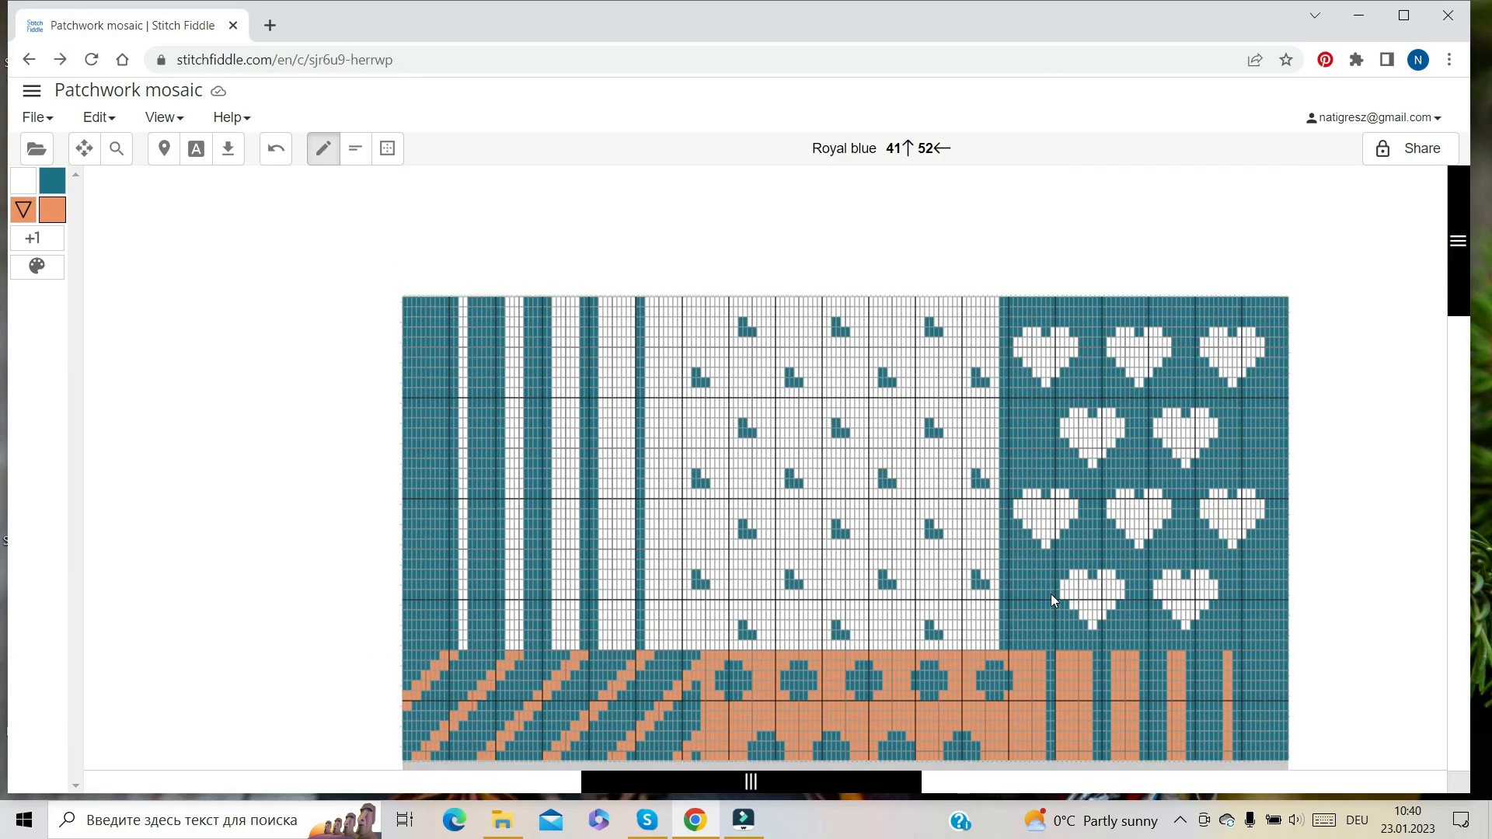
pyautogui.scroll(-4, 1050, 594)
# Set the chart's gauge proportions to N/A and apply the chart settings
pyautogui.click(94, 121)
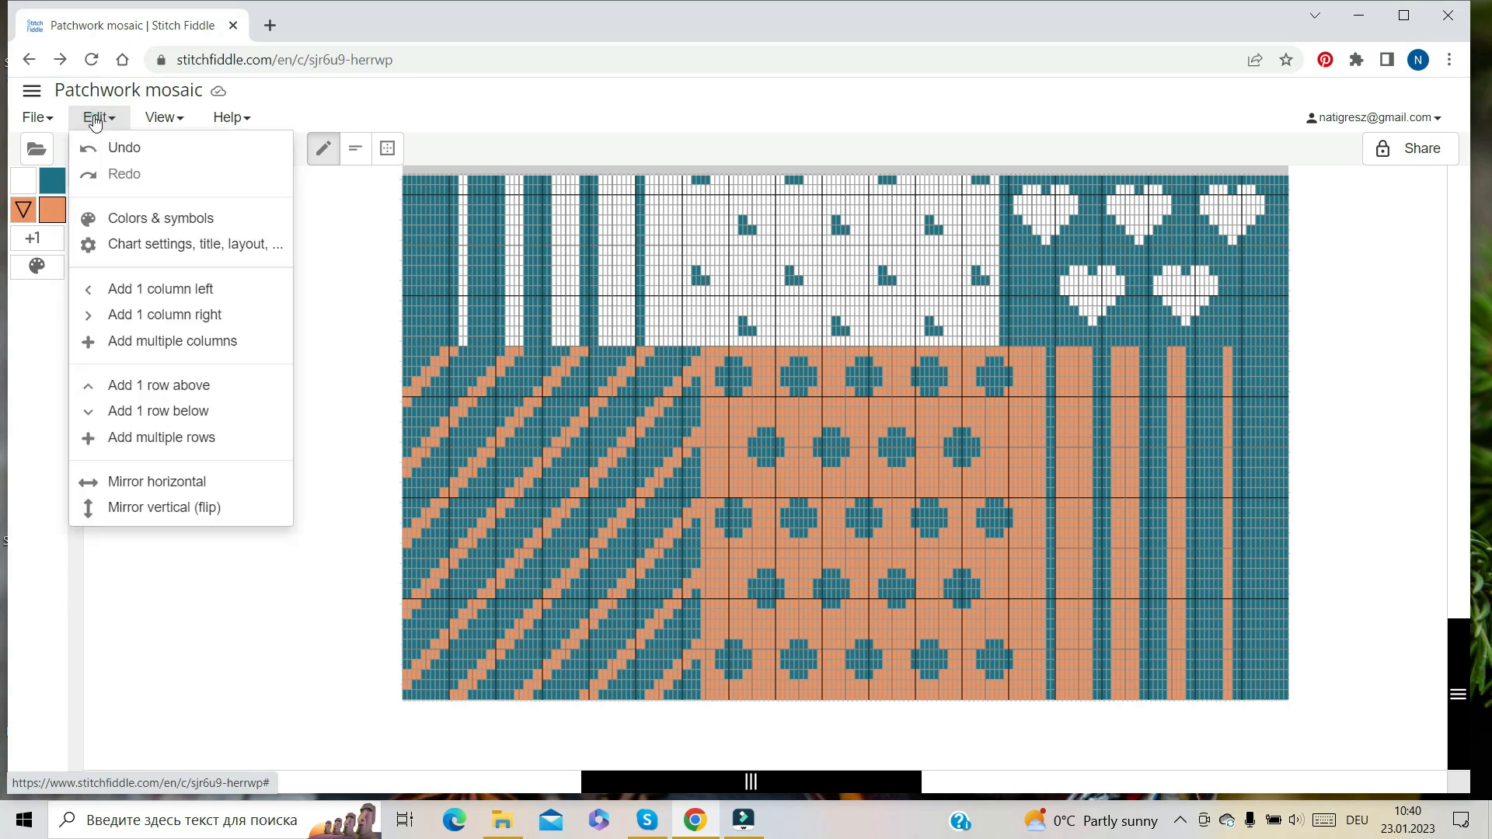
pyautogui.click(145, 247)
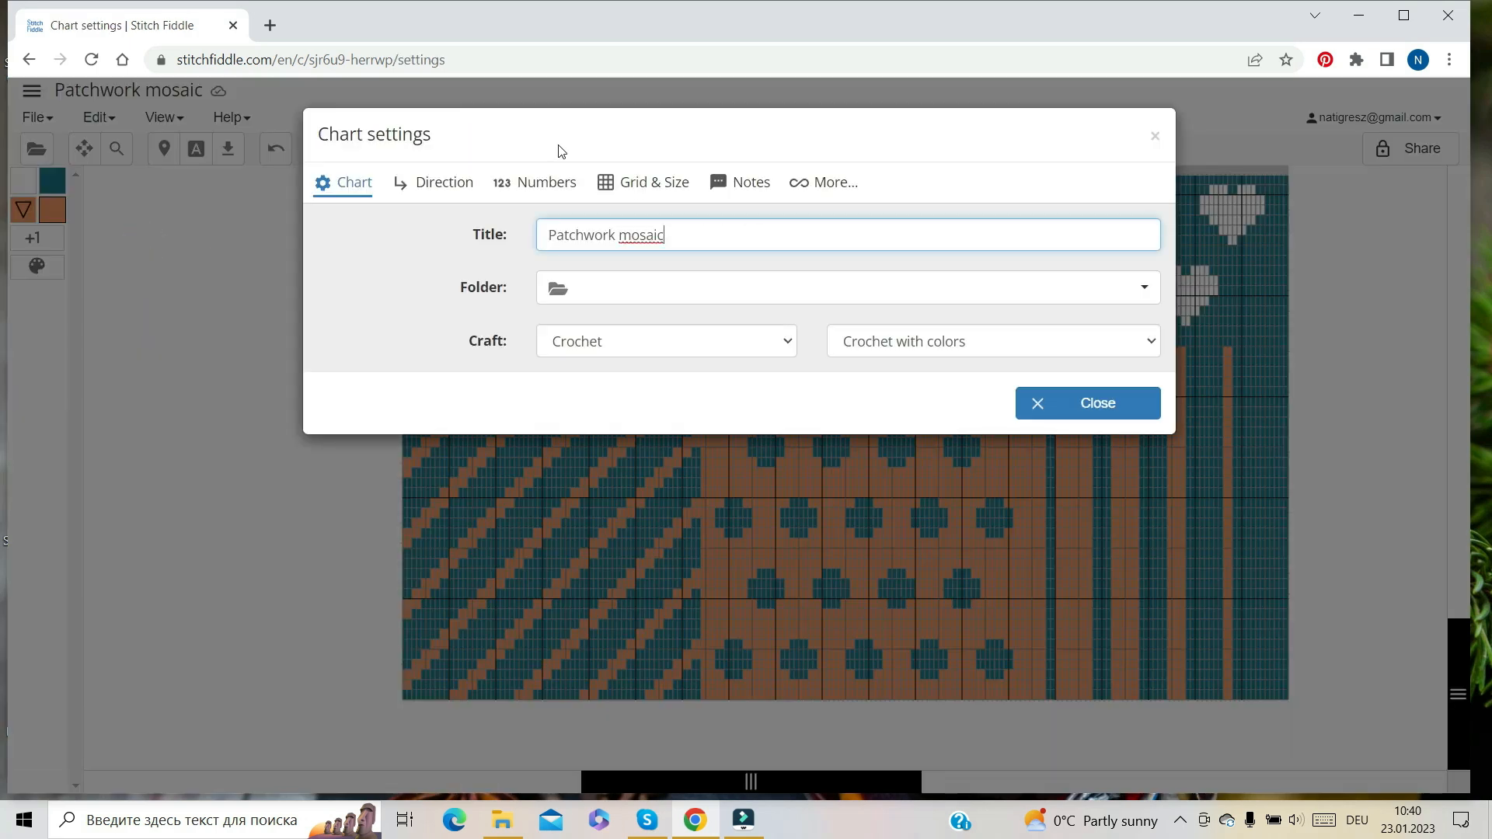
pyautogui.click(646, 187)
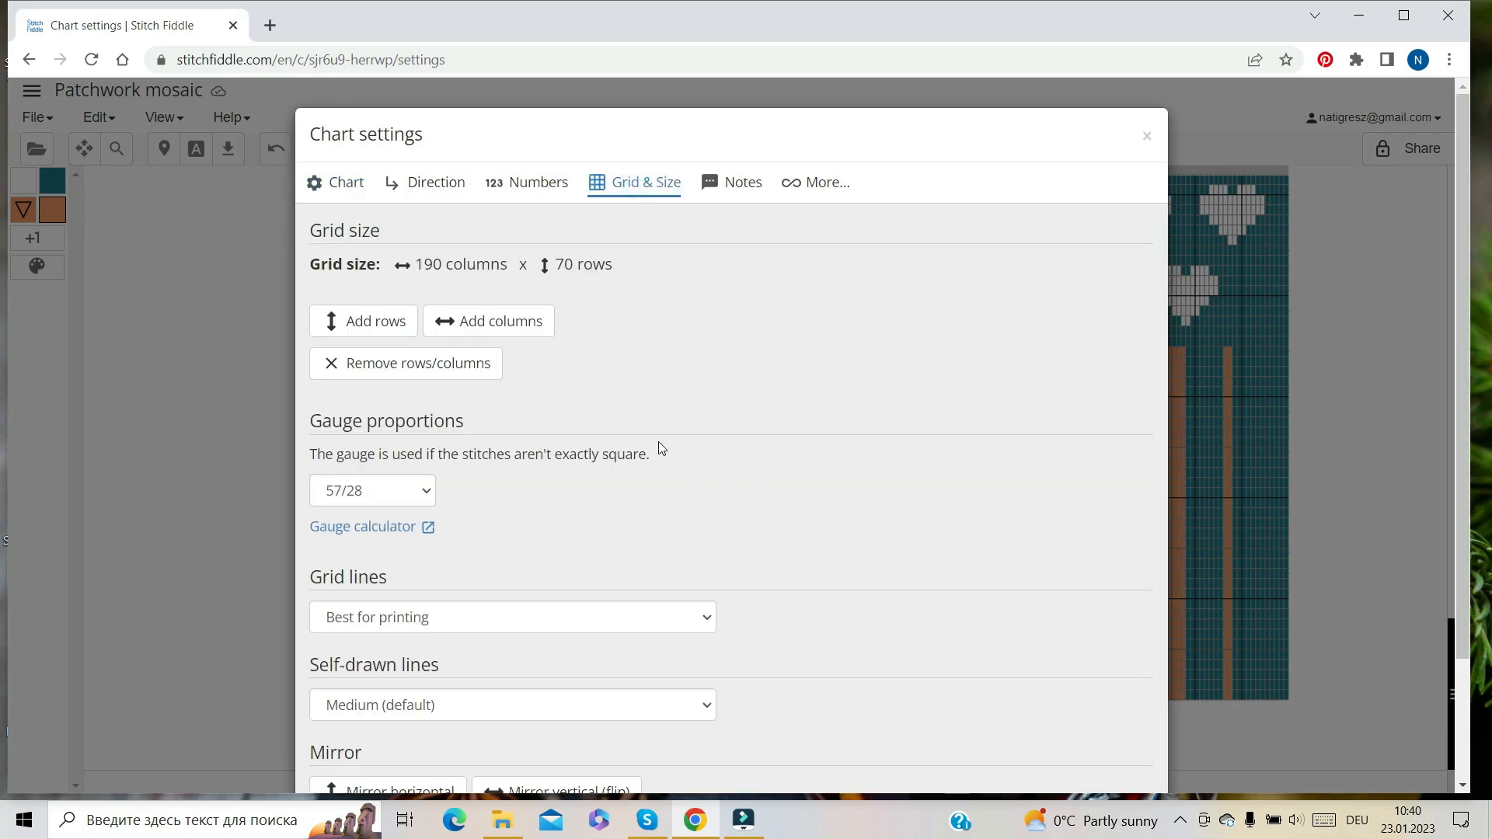
pyautogui.scroll(-1, 661, 448)
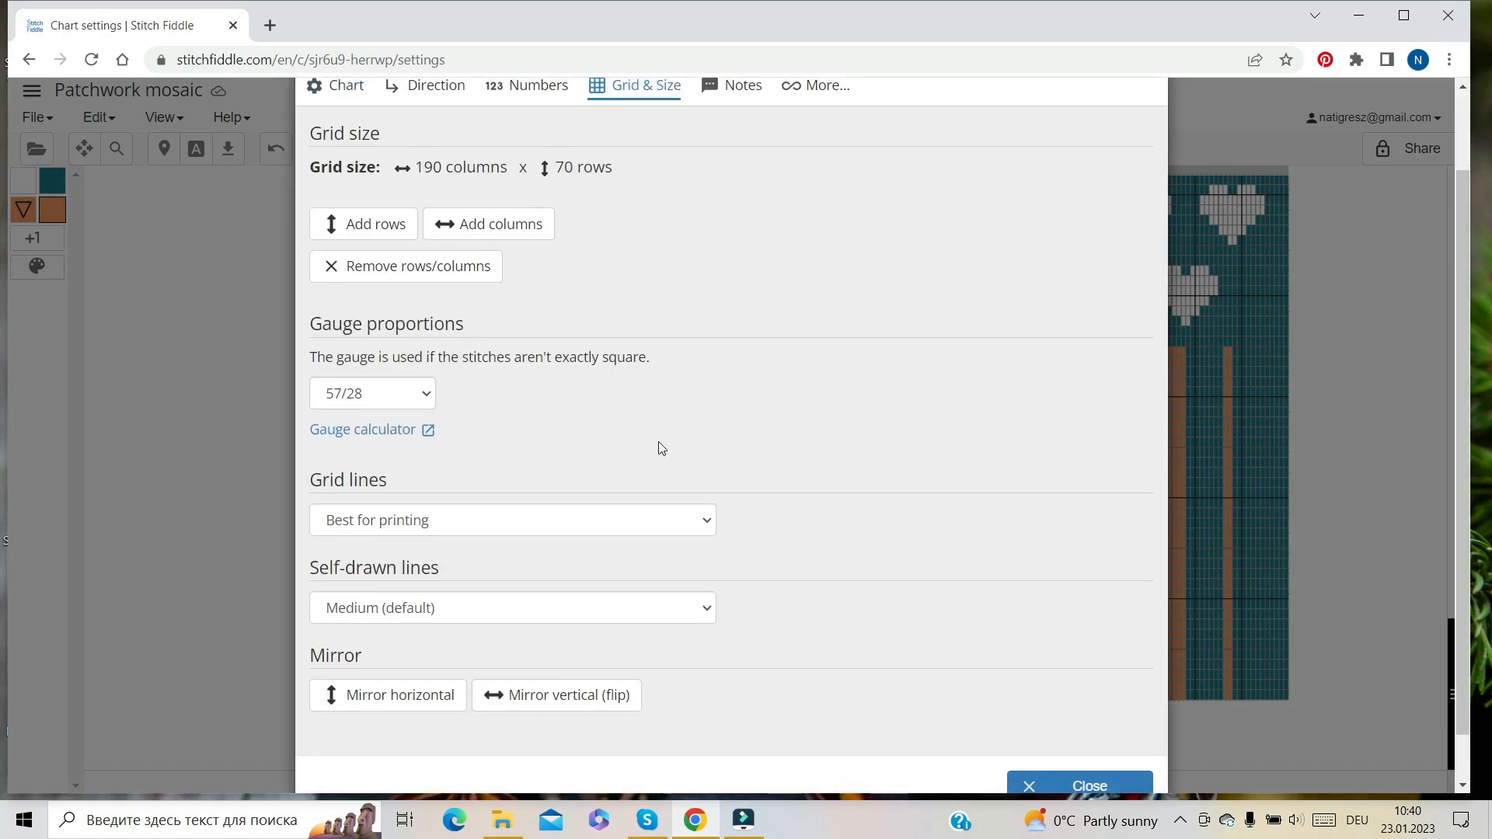
pyautogui.click(427, 398)
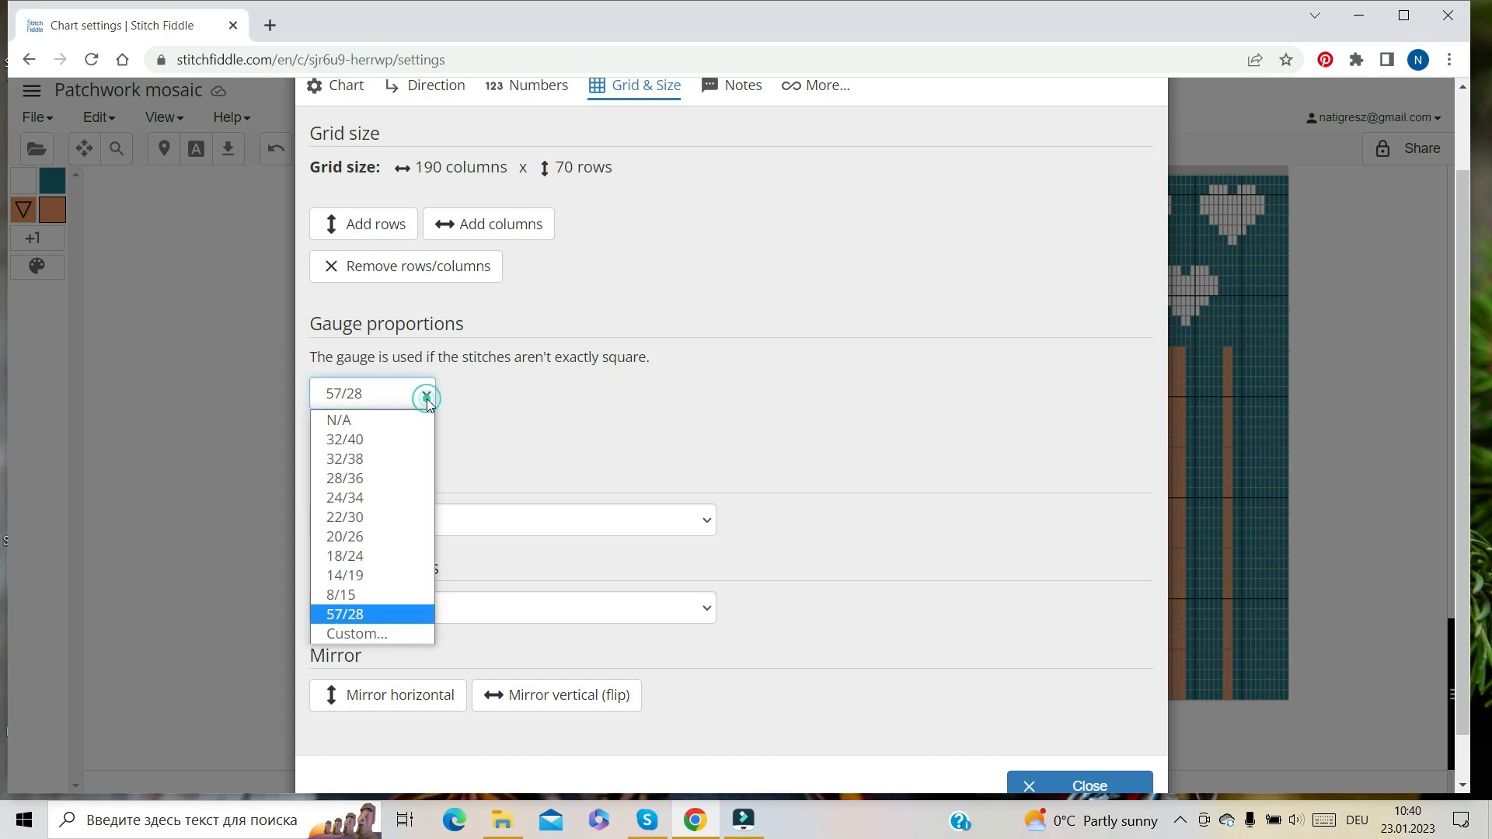
pyautogui.click(389, 415)
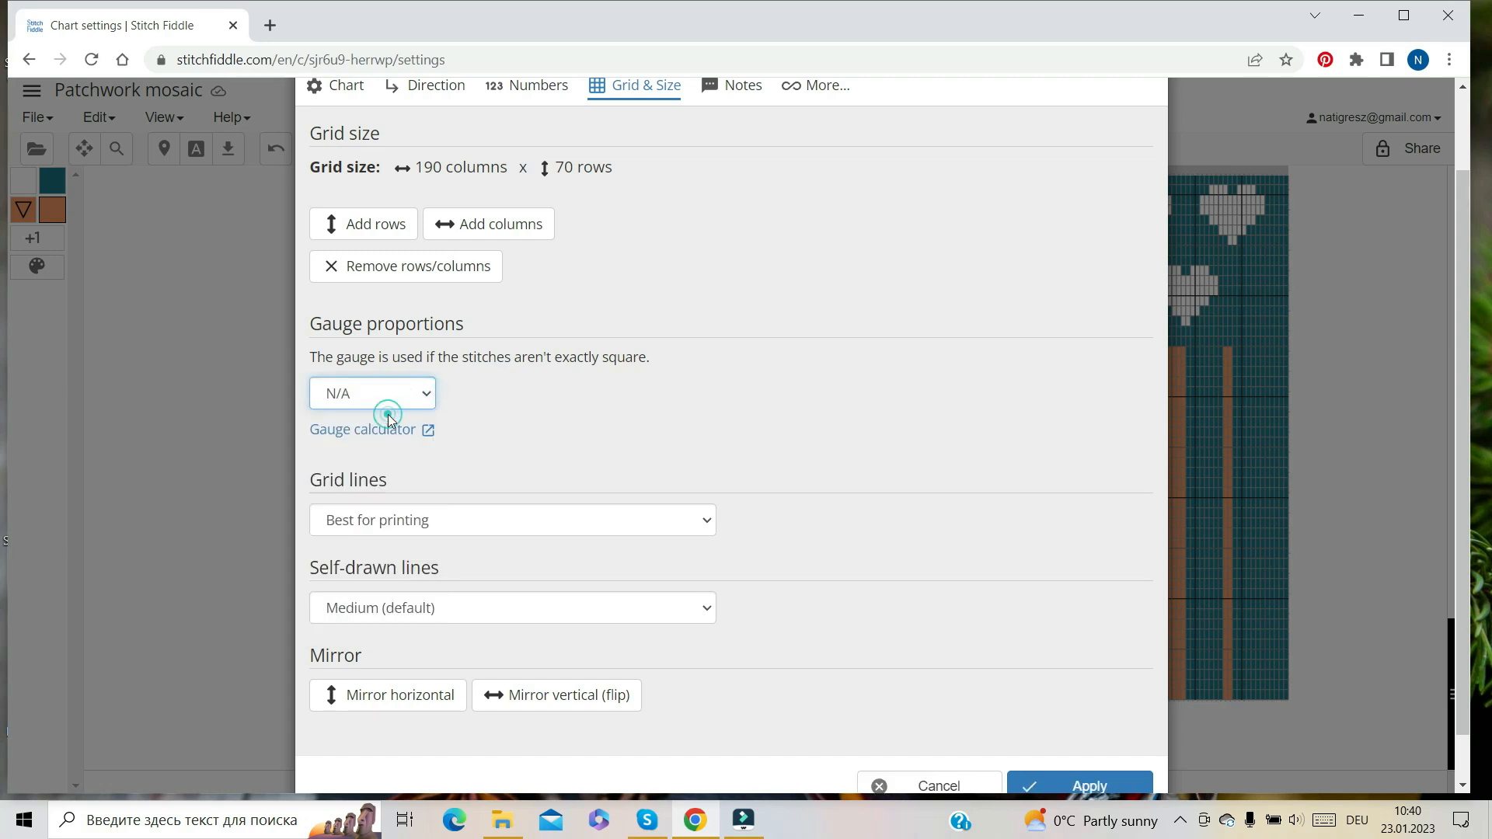
pyautogui.click(1076, 789)
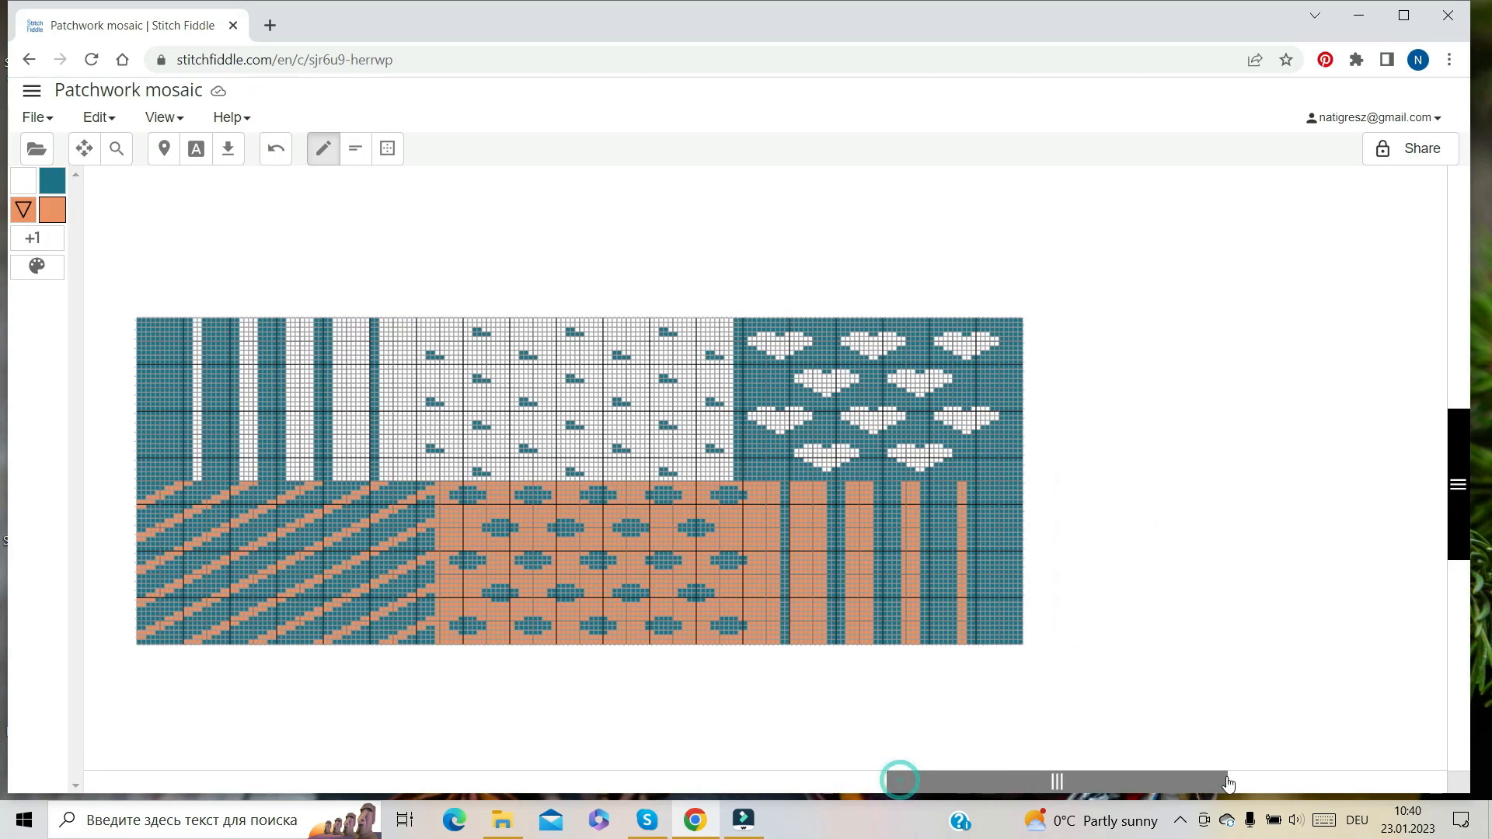
# Duplicate chart row 11 by copying it and inserting the copy directly above
pyautogui.moveTo(894, 781); pyautogui.dragTo(1347, 787)
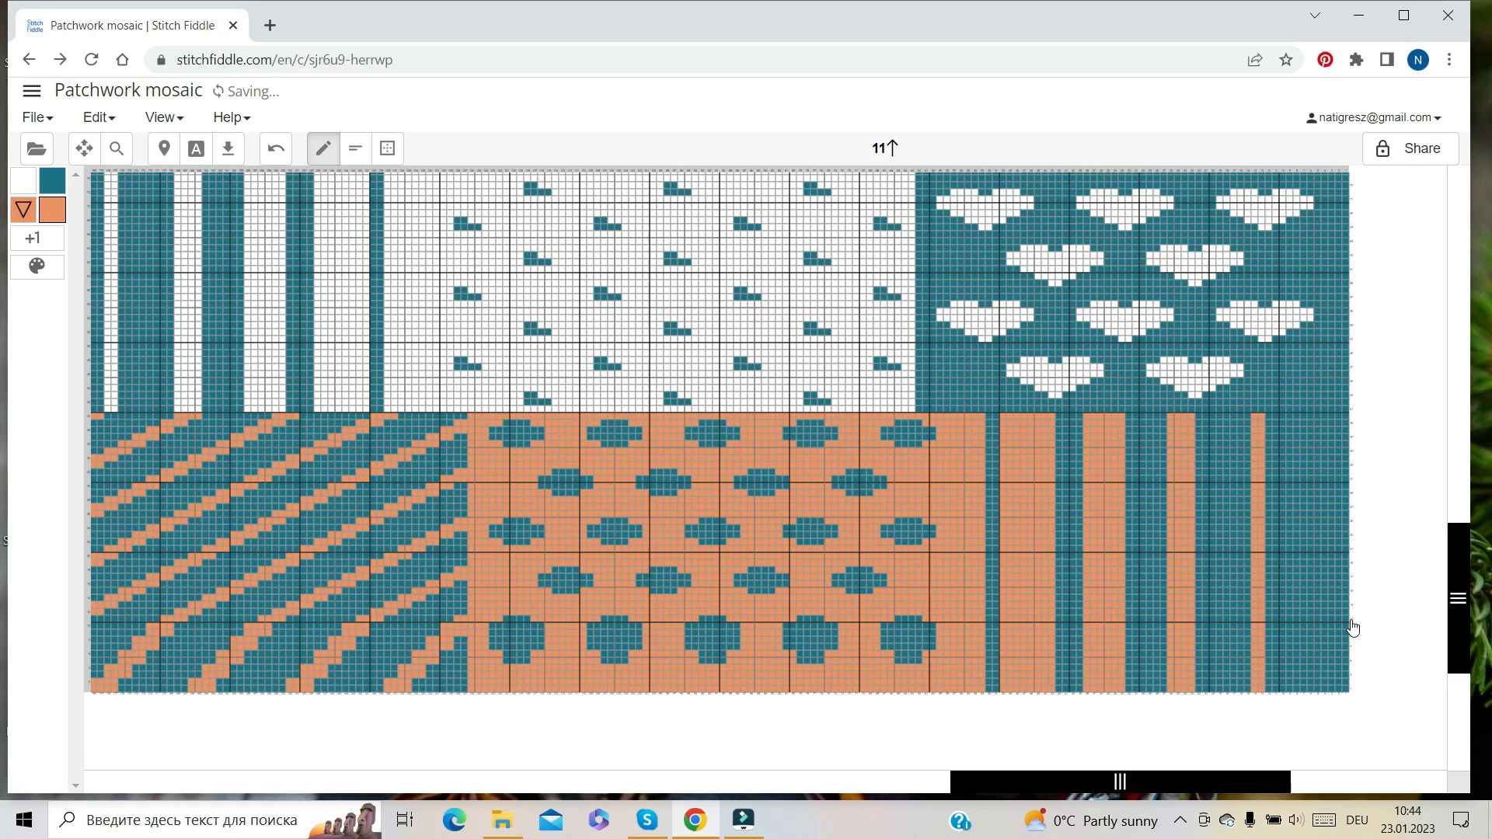
pyautogui.click(1349, 620)
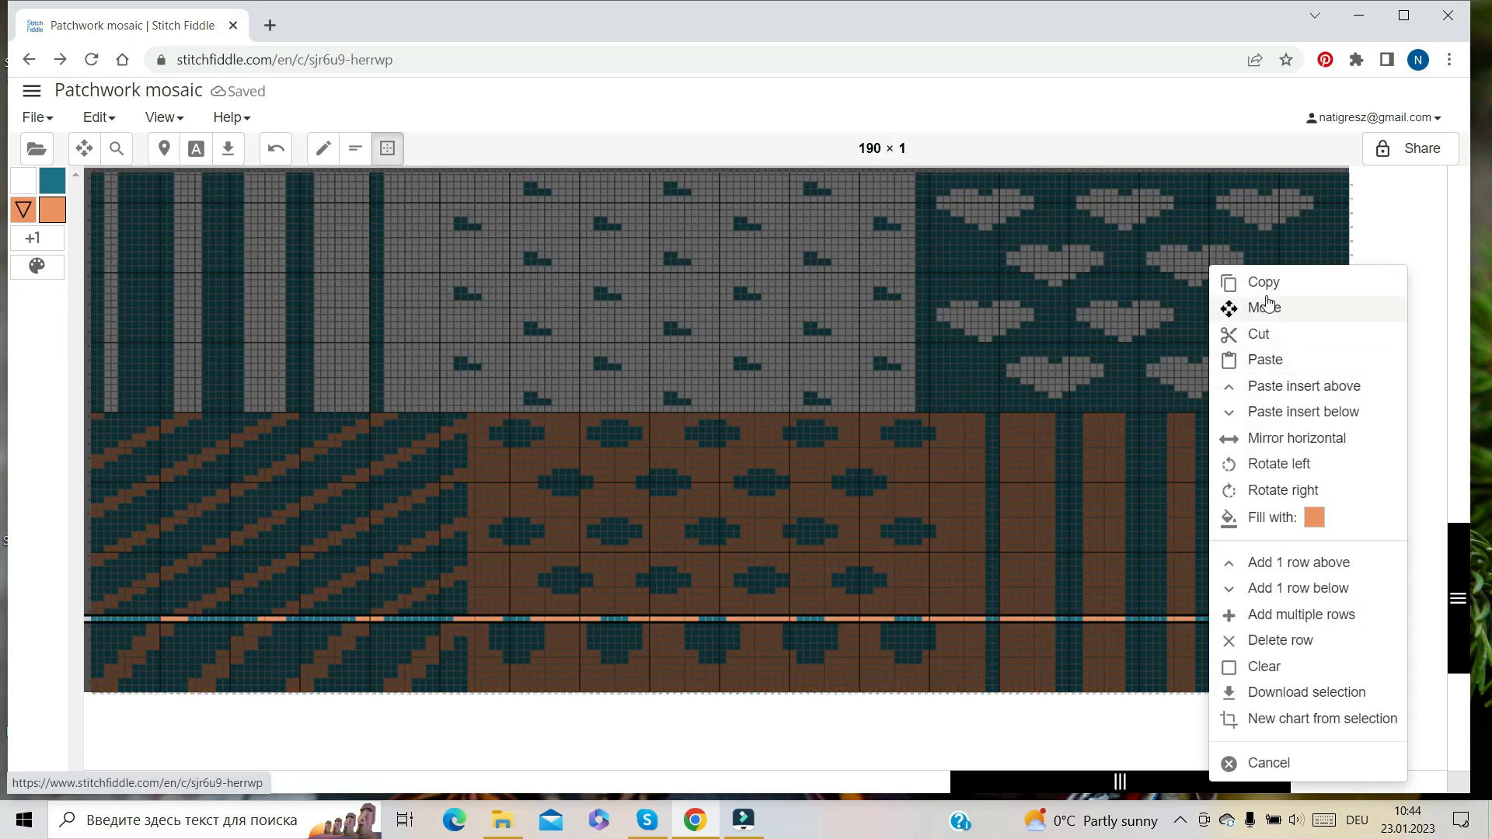
pyautogui.click(1261, 286)
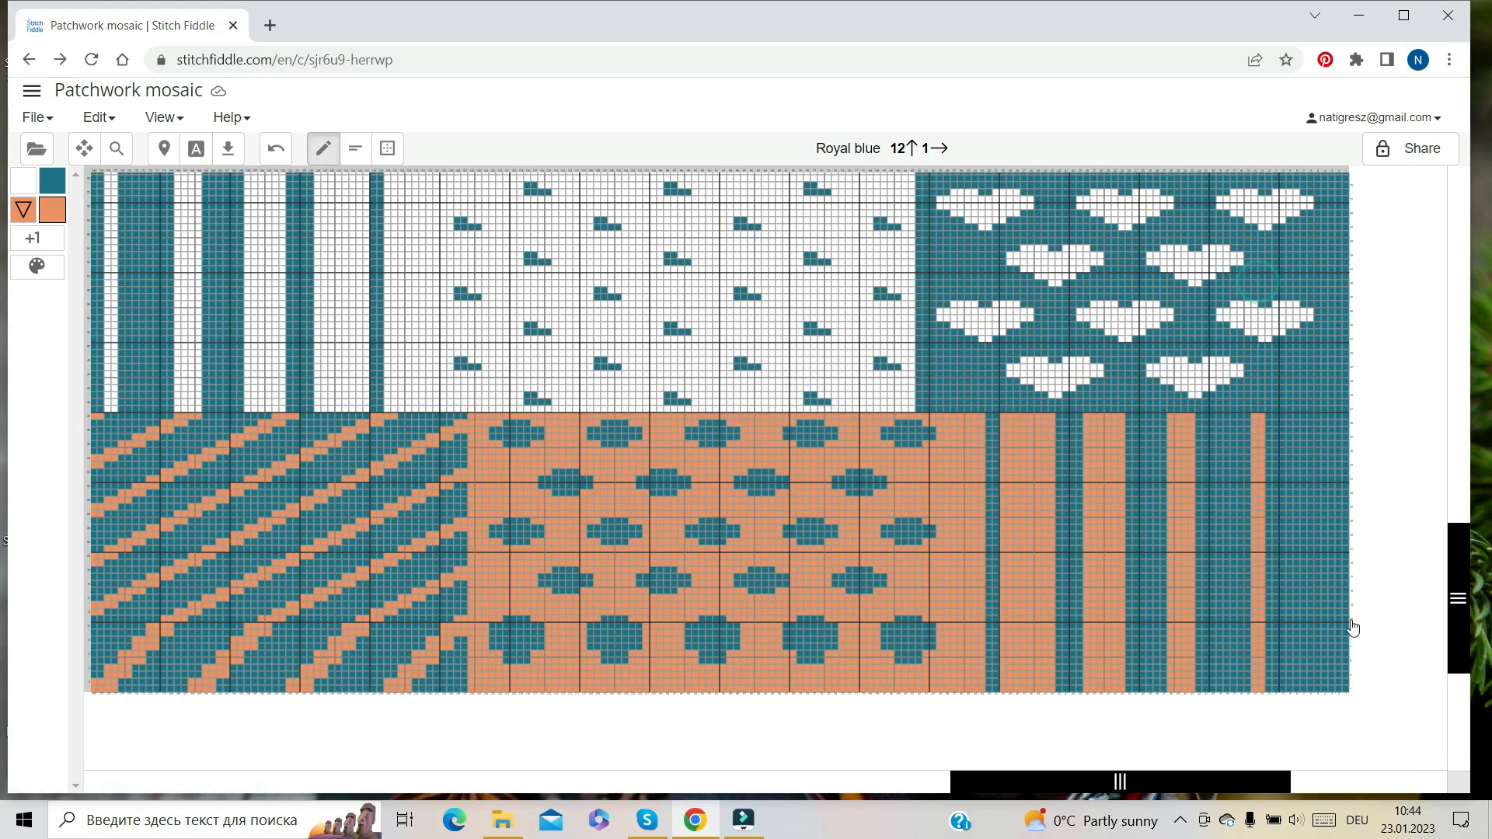
pyautogui.click(1352, 618)
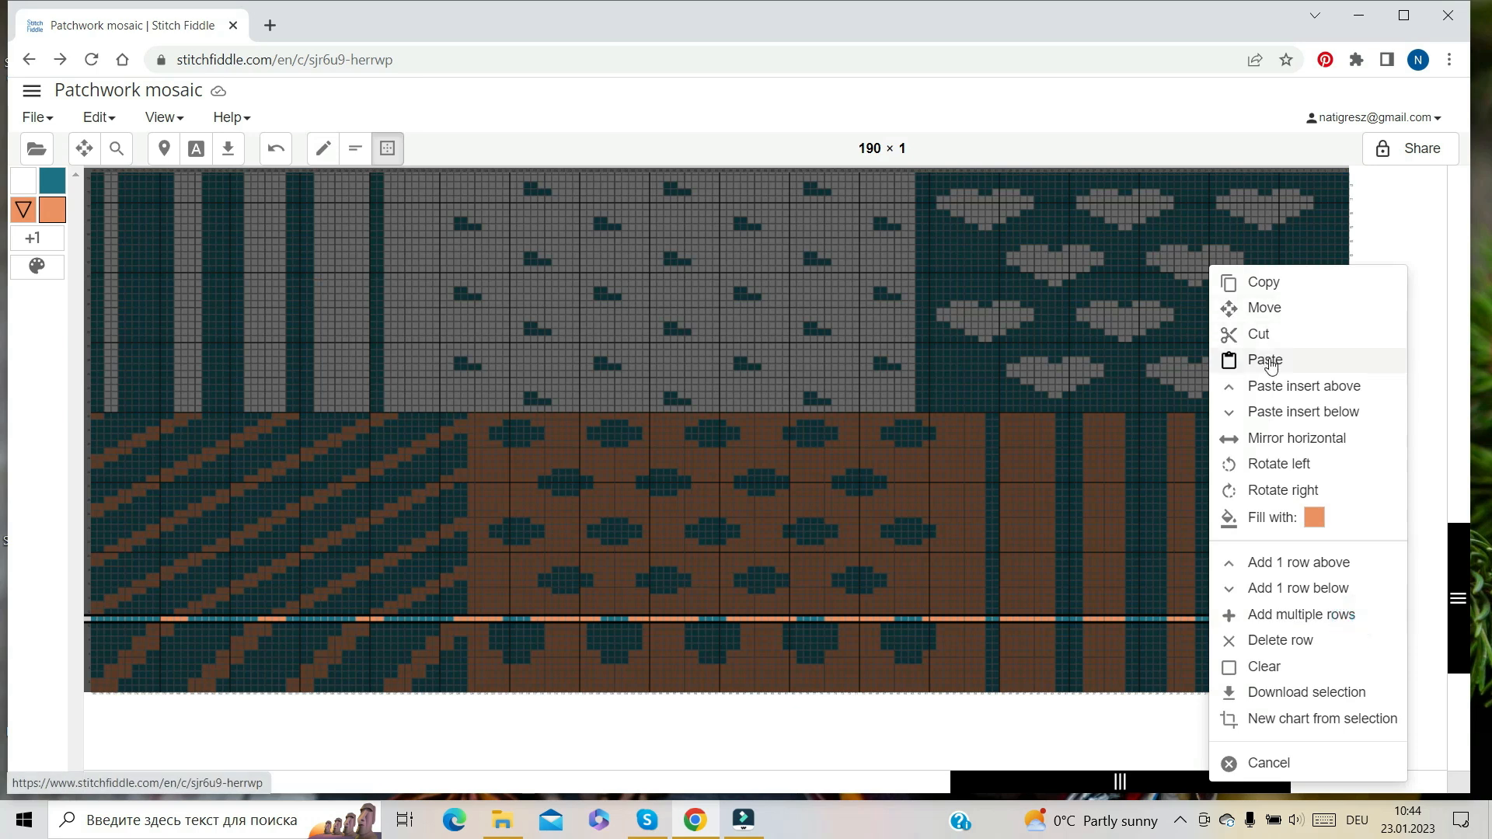
pyautogui.click(1283, 393)
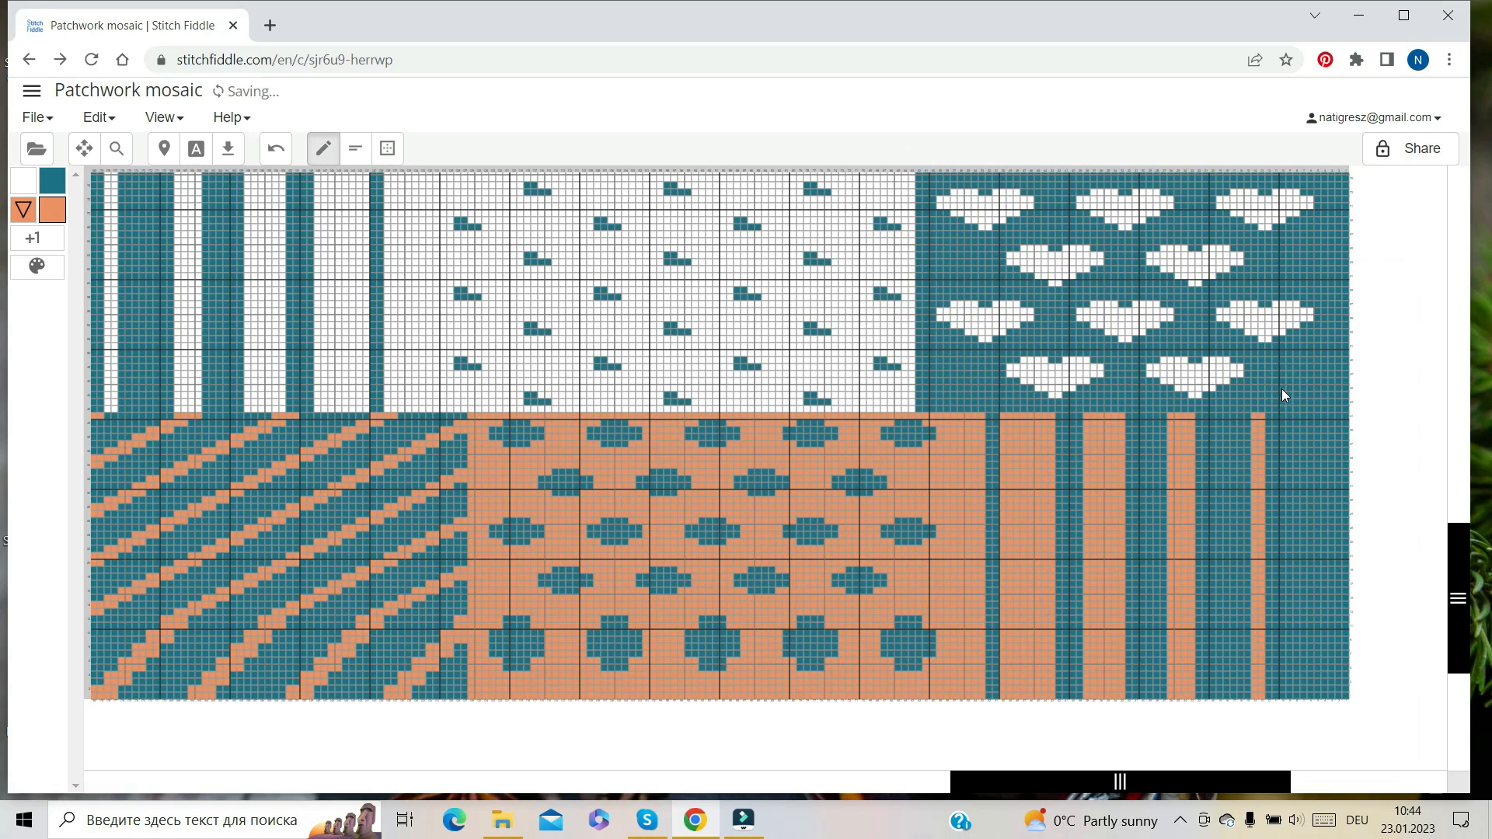
# Duplicate chart row 16 by copying it and inserting the copy directly above
pyautogui.click(1301, 592)
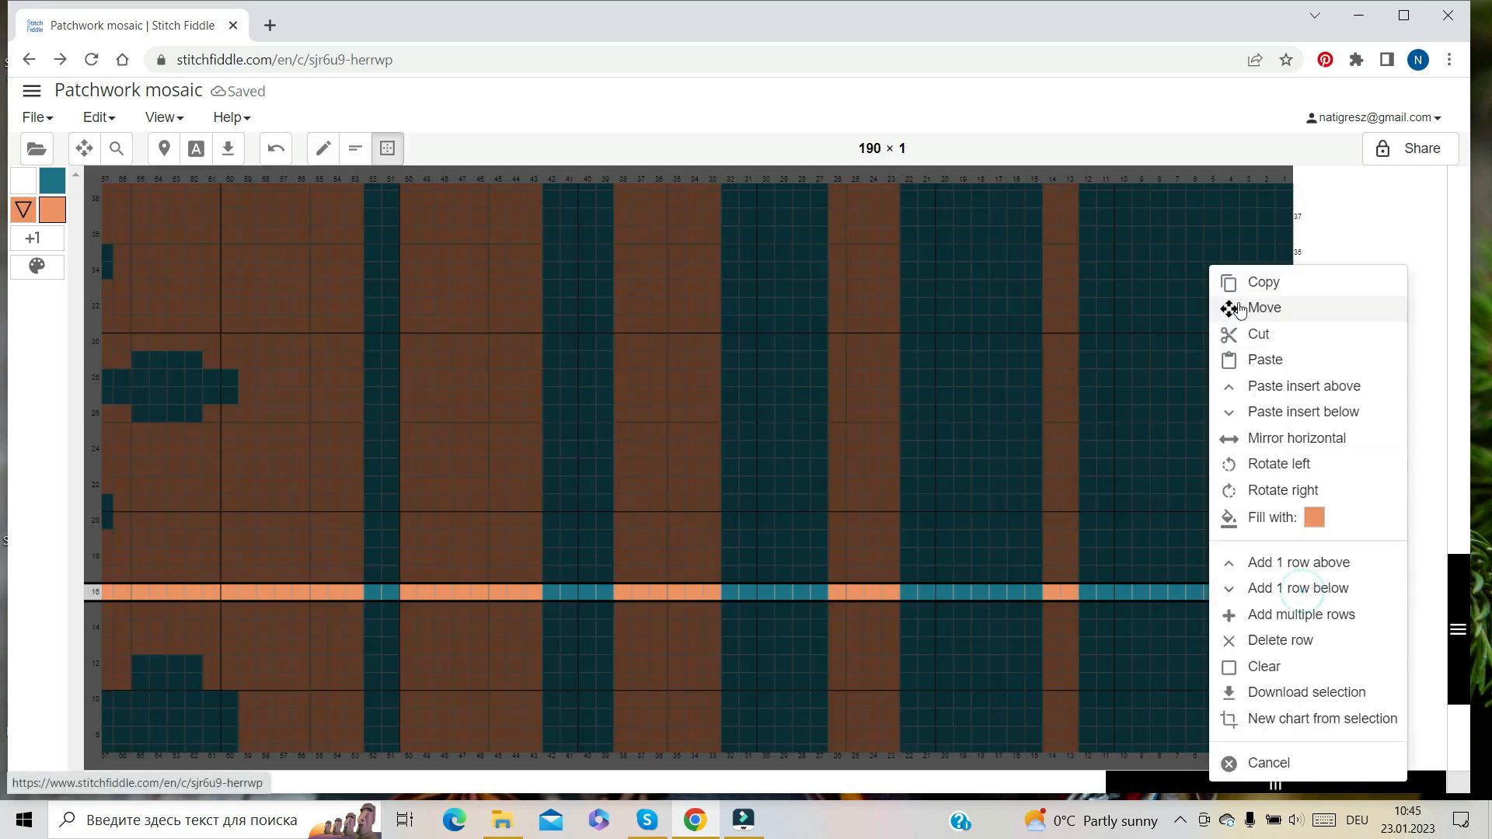
pyautogui.click(1254, 285)
pyautogui.click(1299, 590)
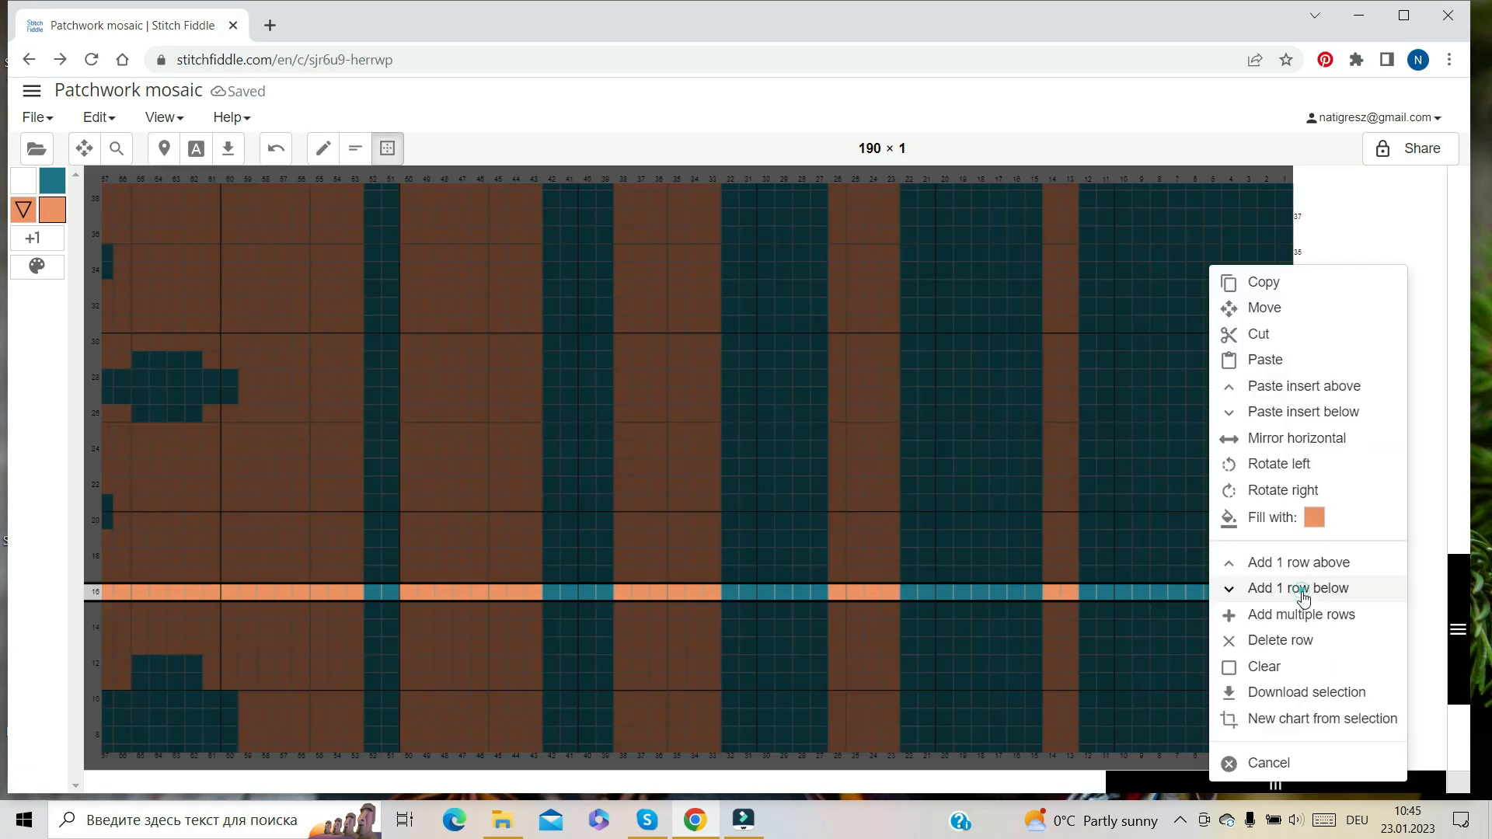
pyautogui.click(1254, 386)
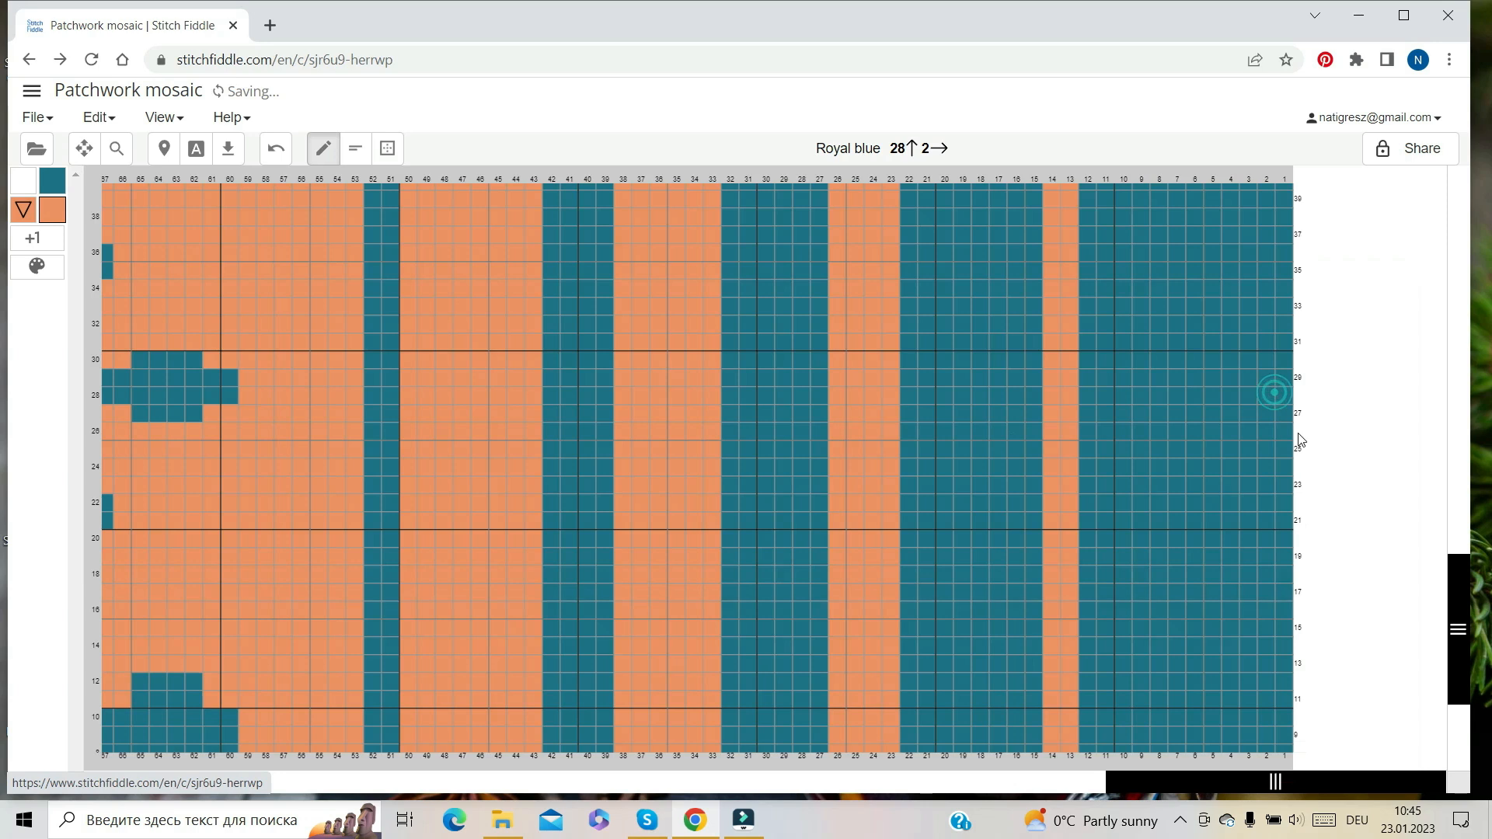
# Duplicate chart row 17 by copying it and inserting the copy directly above
pyautogui.click(1299, 593)
pyautogui.click(1299, 594)
pyautogui.click(1255, 283)
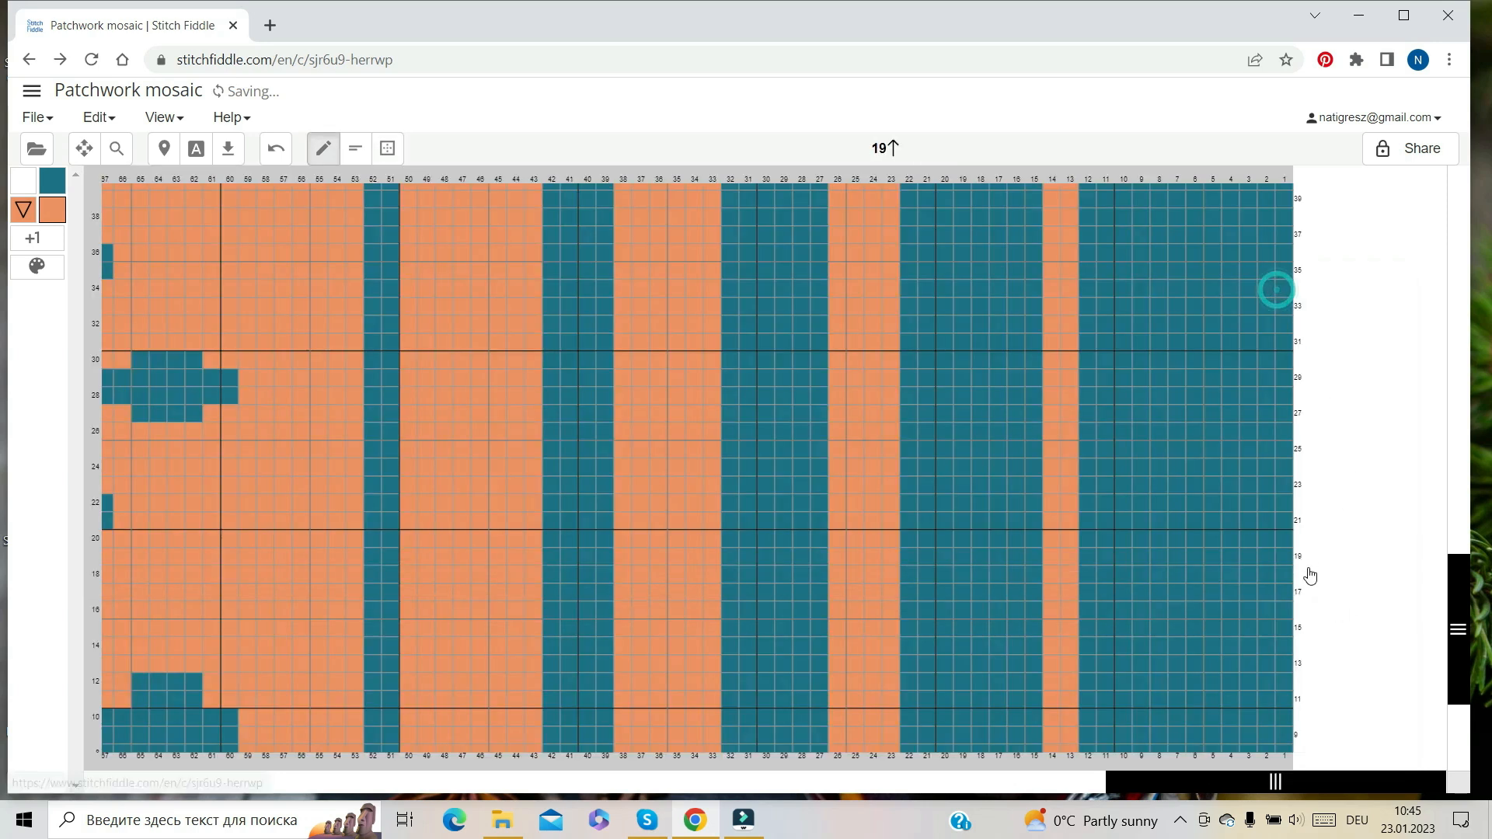
pyautogui.click(1300, 596)
pyautogui.click(1263, 382)
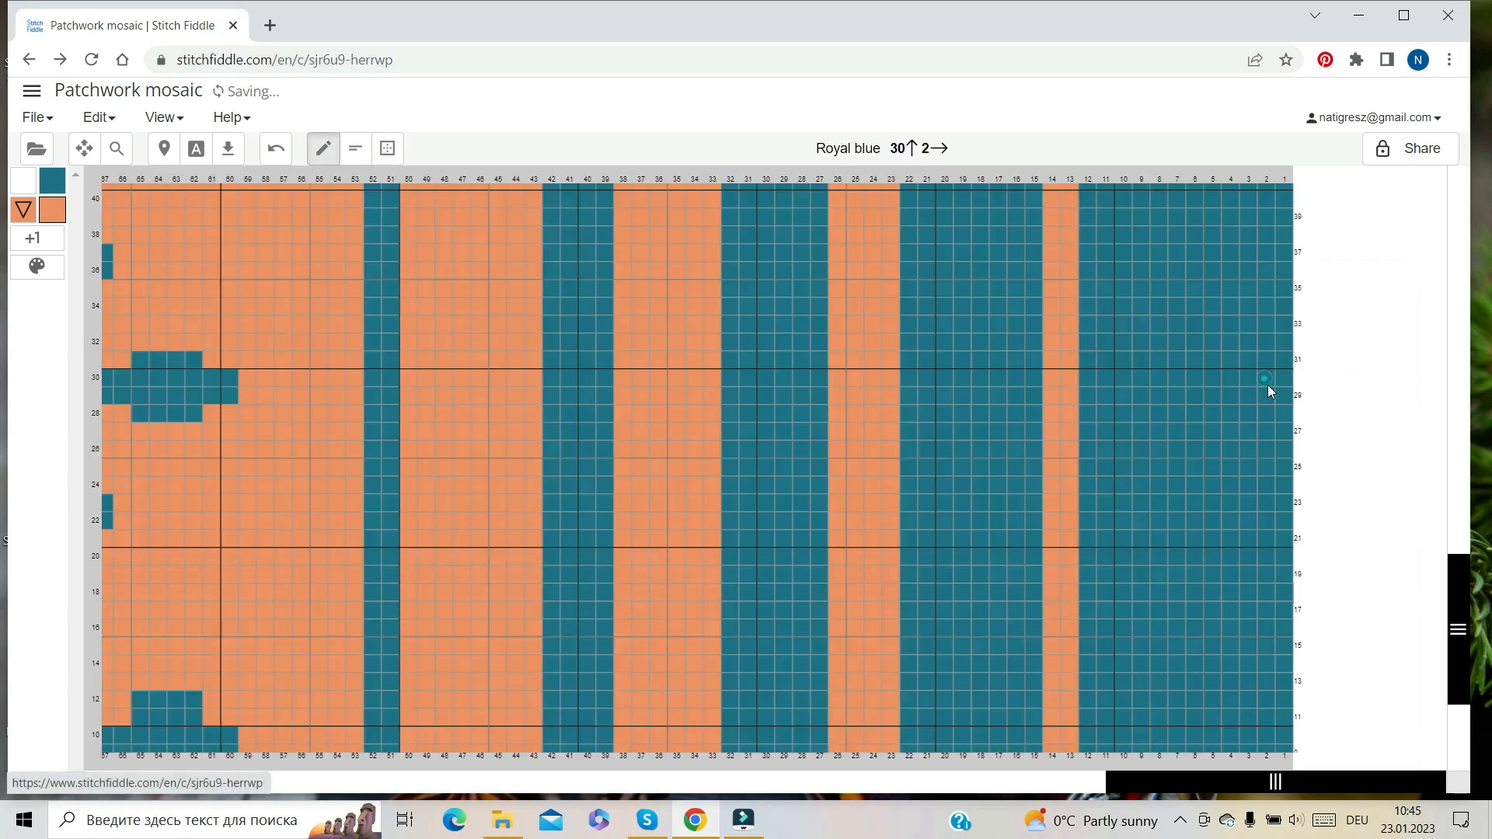
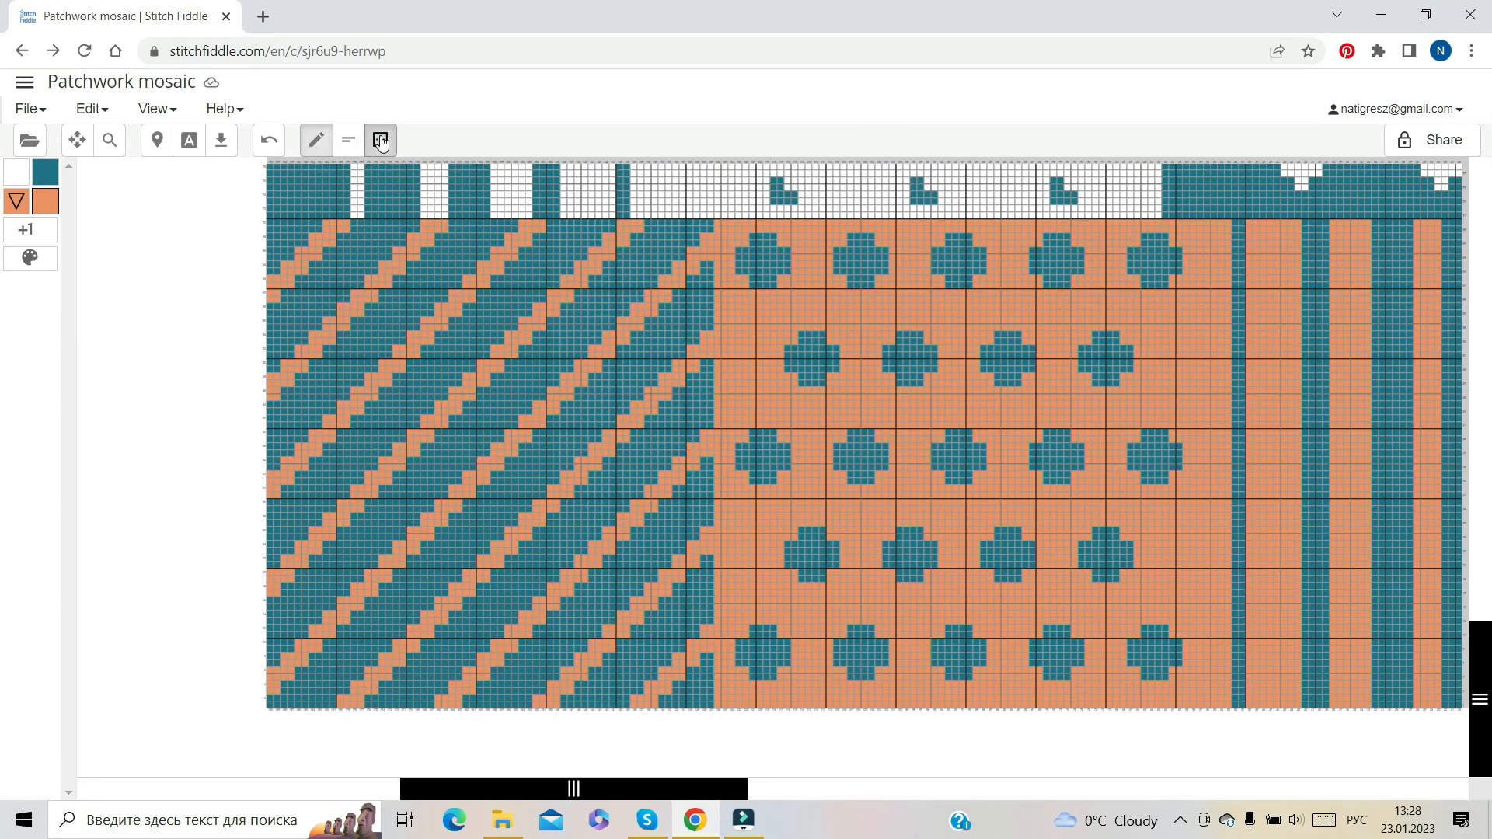
# Copy the 131 × 70 area covering the diagonal block and the dots, and paste it seven columns to the right from column 183
pyautogui.click(381, 141)
pyautogui.moveTo(268, 222); pyautogui.dragTo(1181, 703)
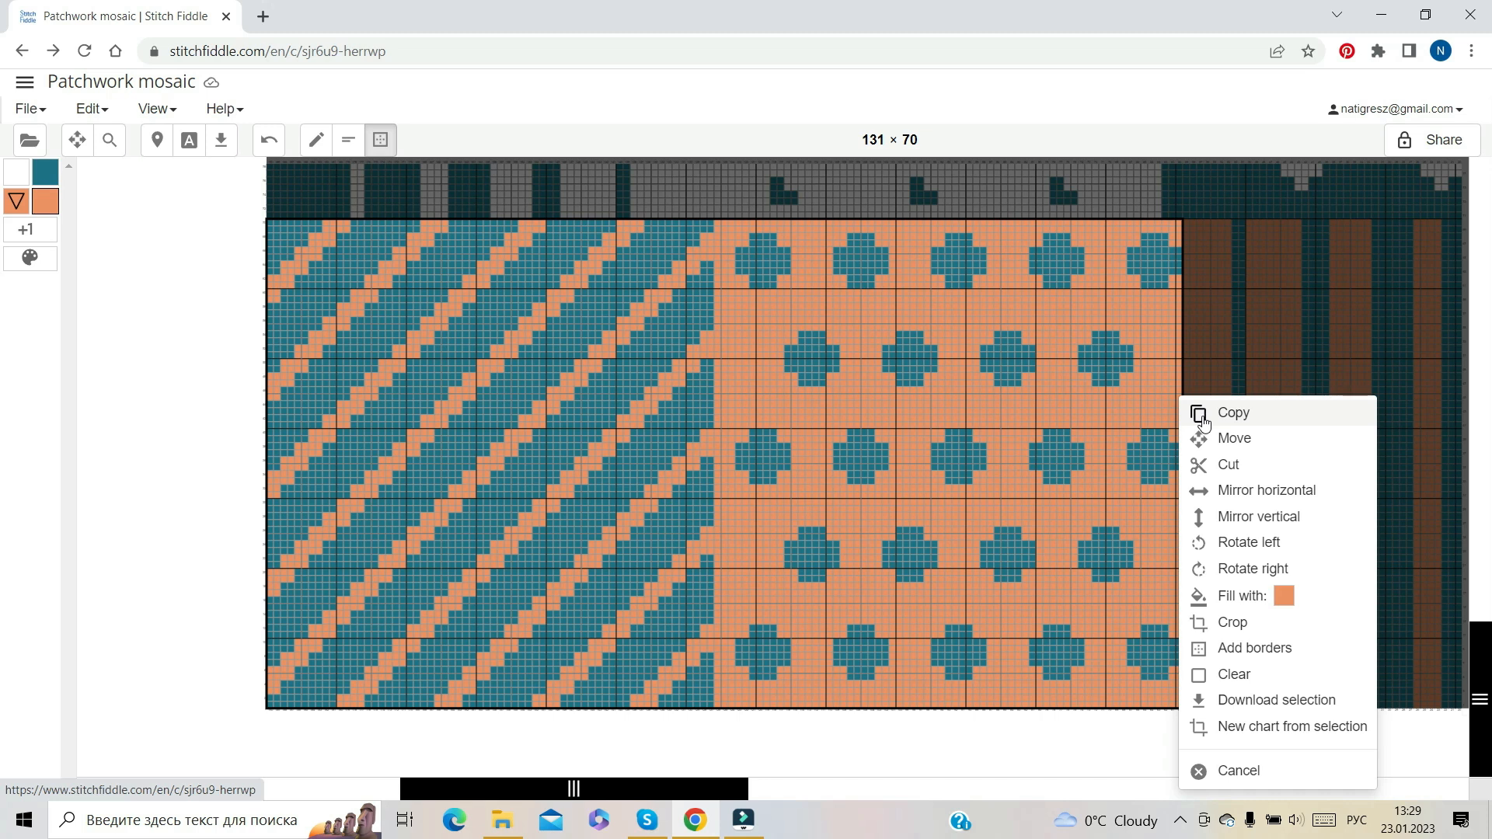
pyautogui.click(1202, 420)
pyautogui.rightClick(319, 224)
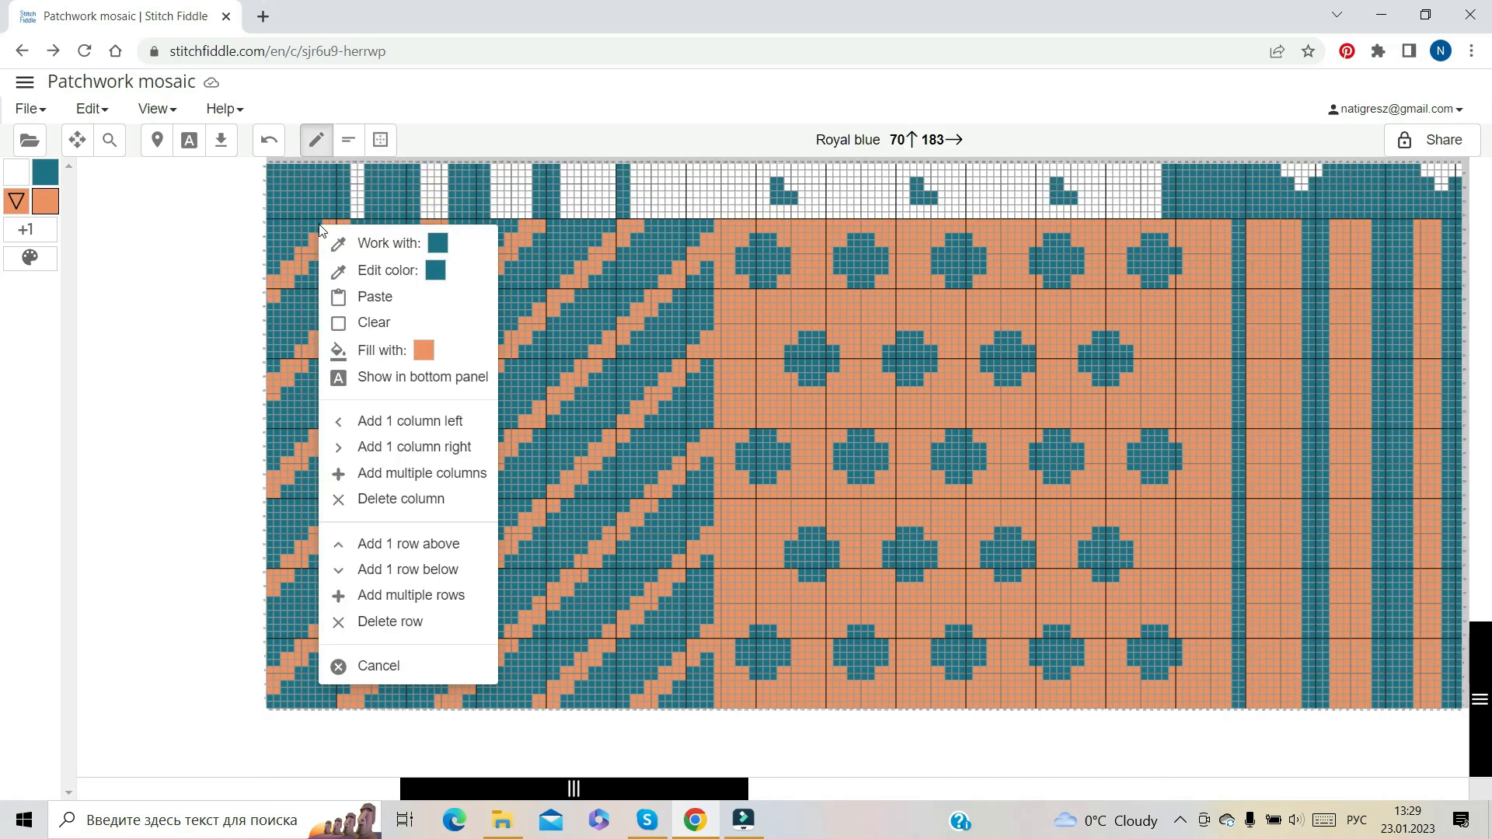
pyautogui.click(368, 298)
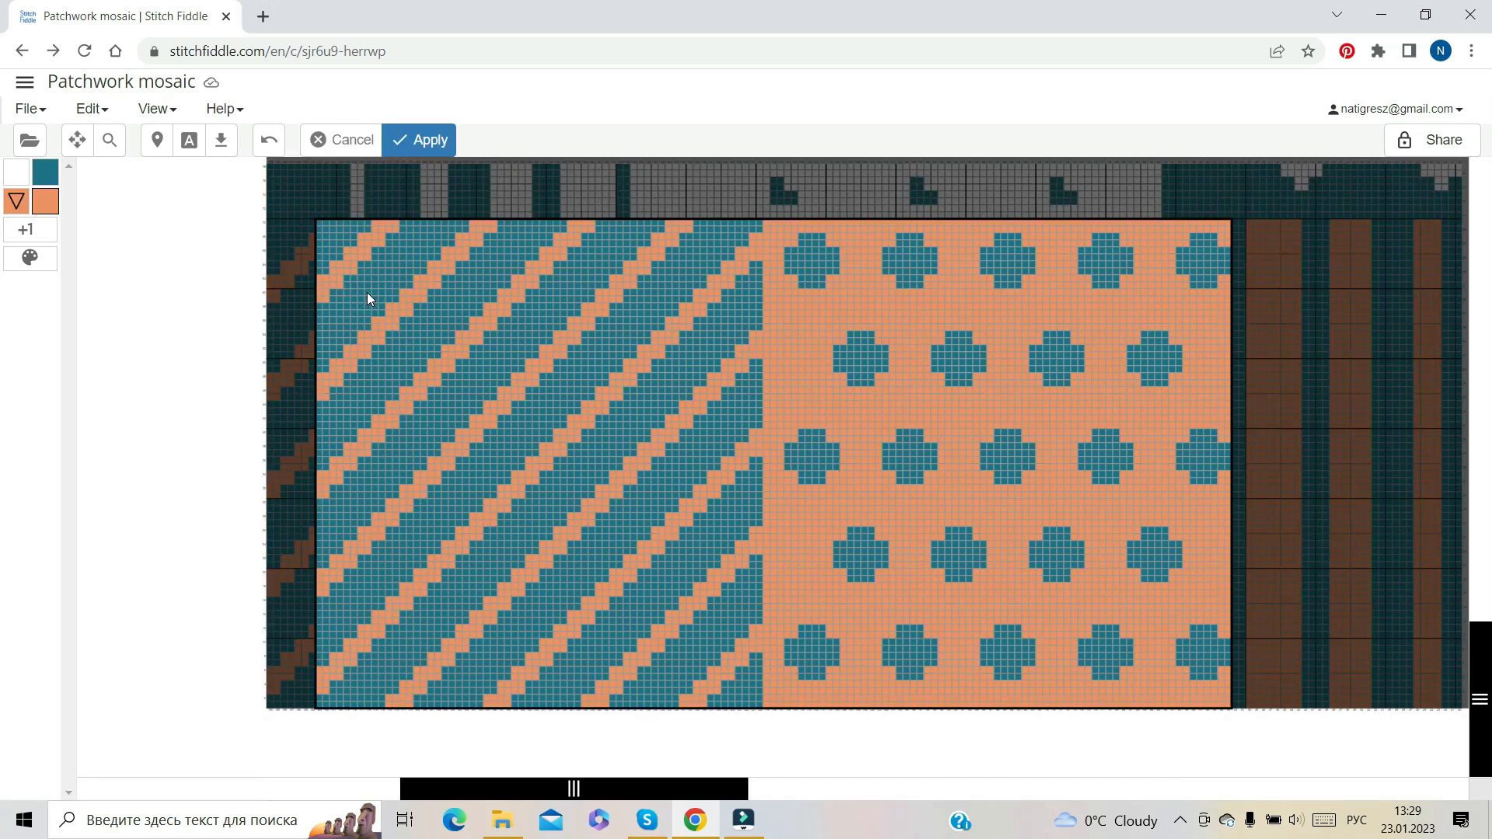
pyautogui.click(432, 140)
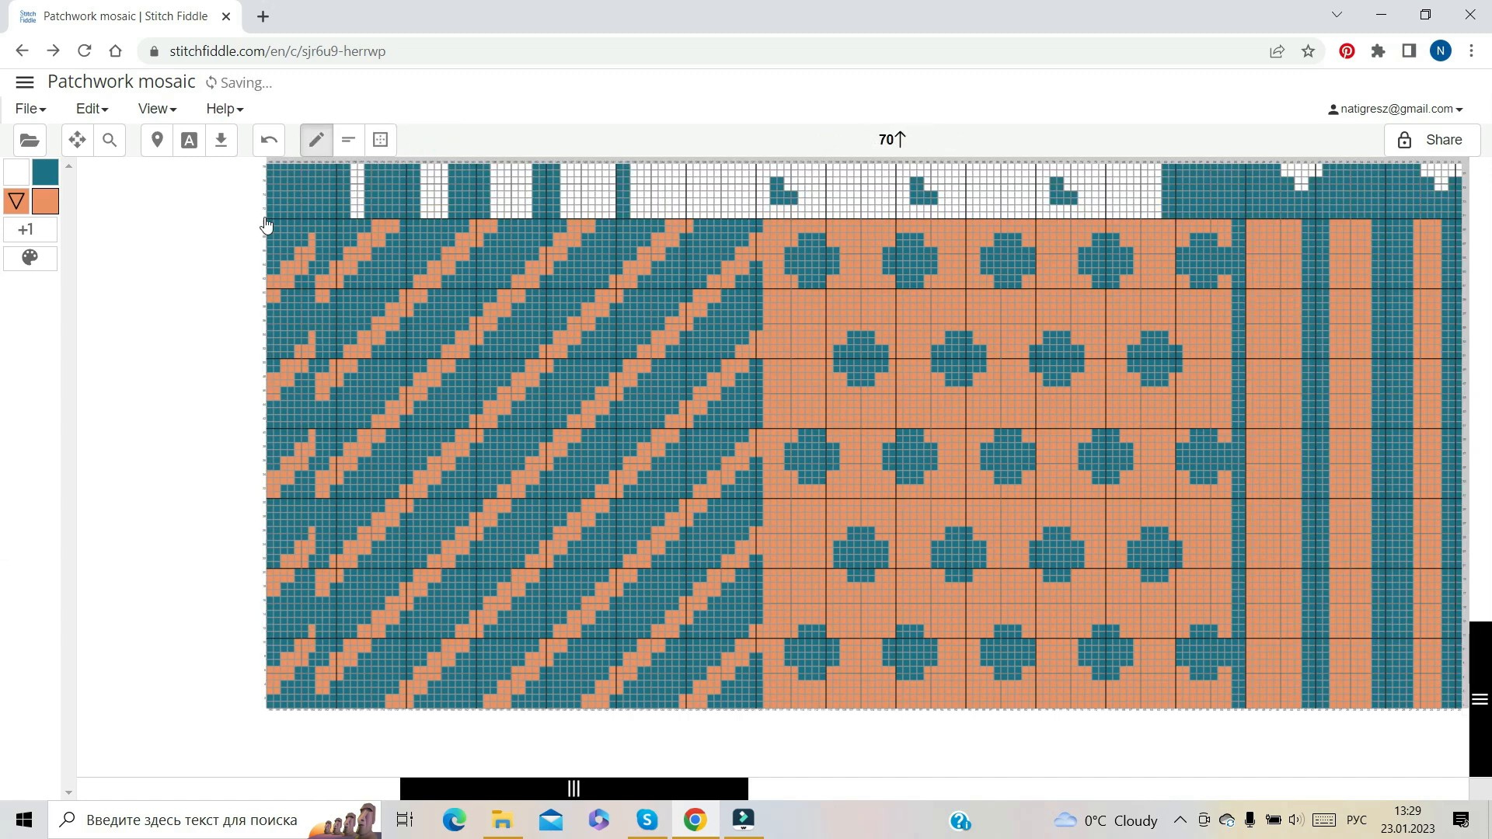
# Fill the 9 × 9 area around the rightmost dot in the block's top dot row with salmon
pyautogui.click(379, 140)
pyautogui.moveTo(1172, 226); pyautogui.dragTo(1229, 285)
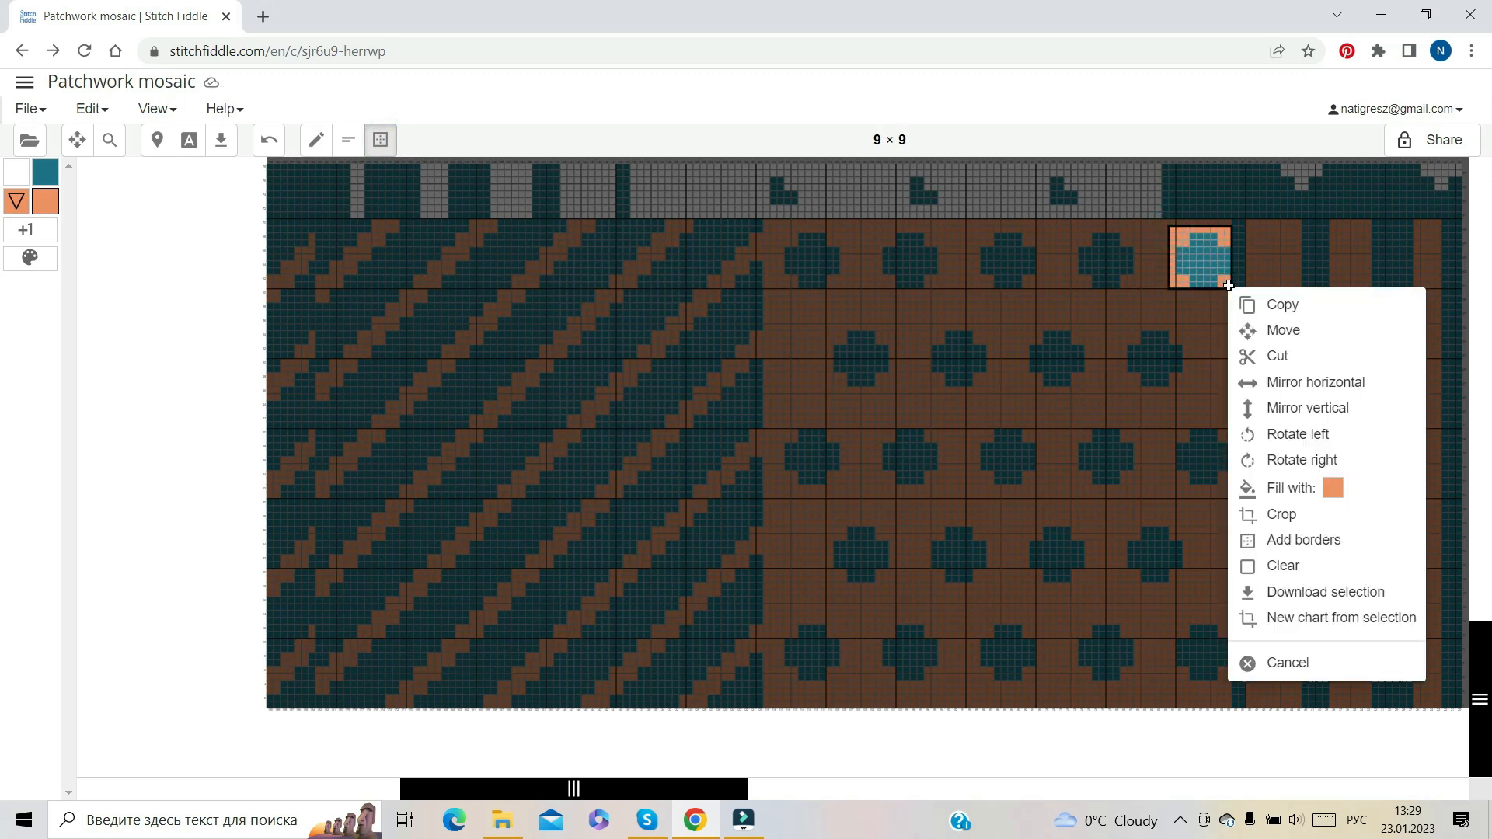
pyautogui.click(1308, 488)
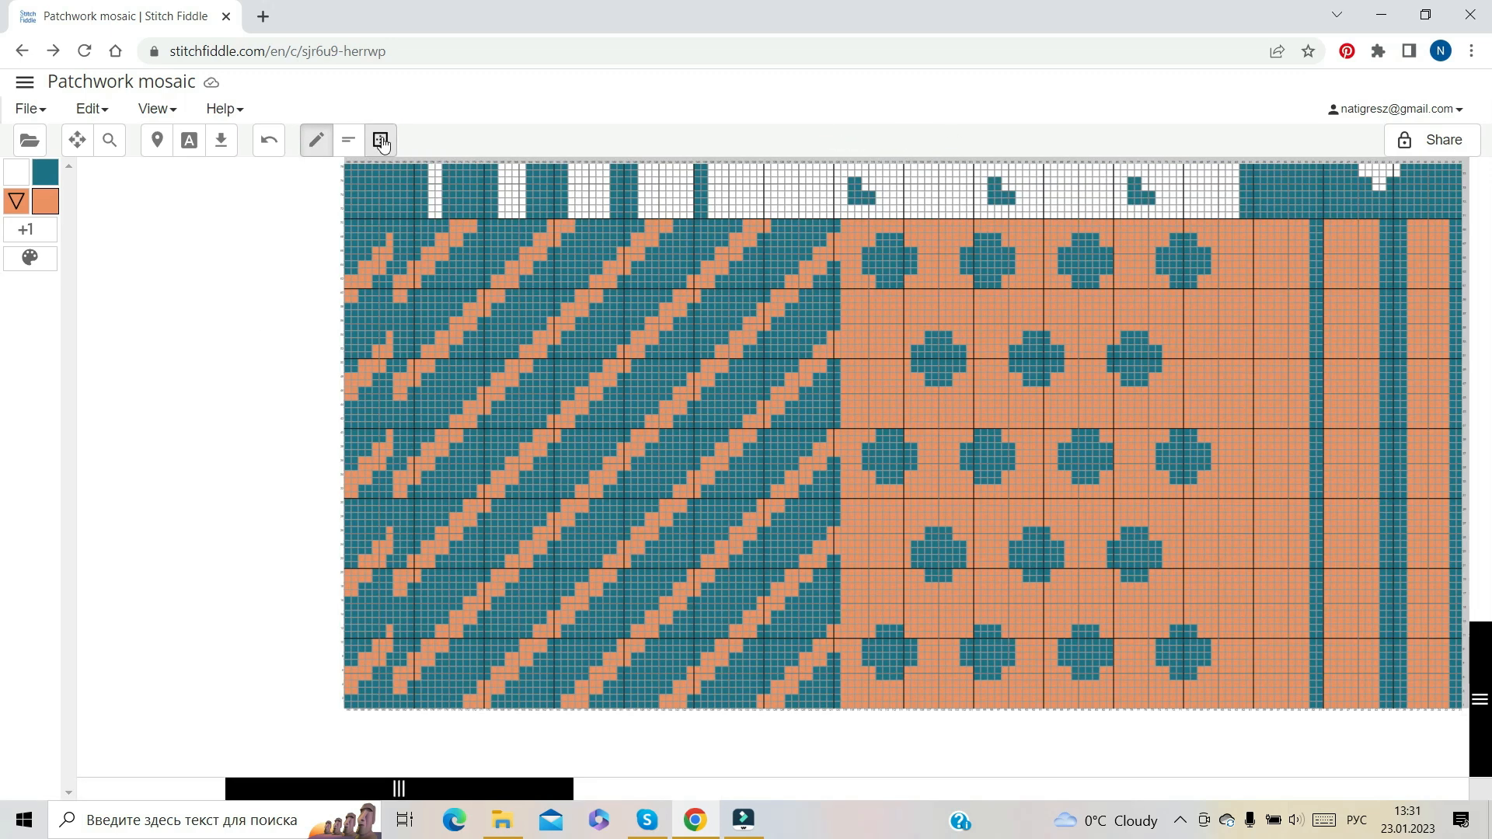
# Copy the 117 × 70 area covering the diagonal block and the dots, and paste it seven columns to the right from column 176
pyautogui.click(381, 140)
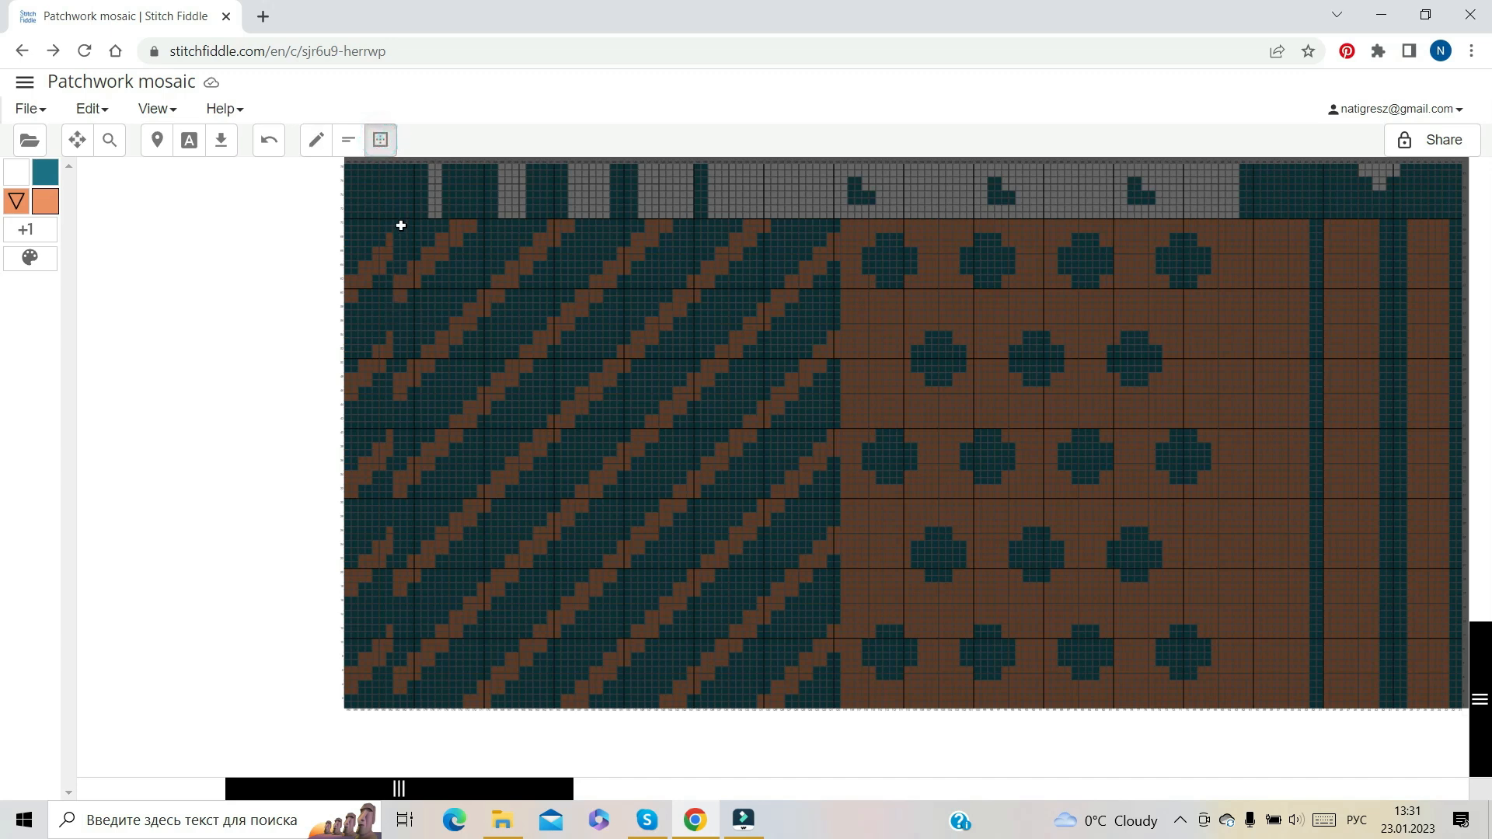
pyautogui.moveTo(394, 223); pyautogui.dragTo(1208, 702)
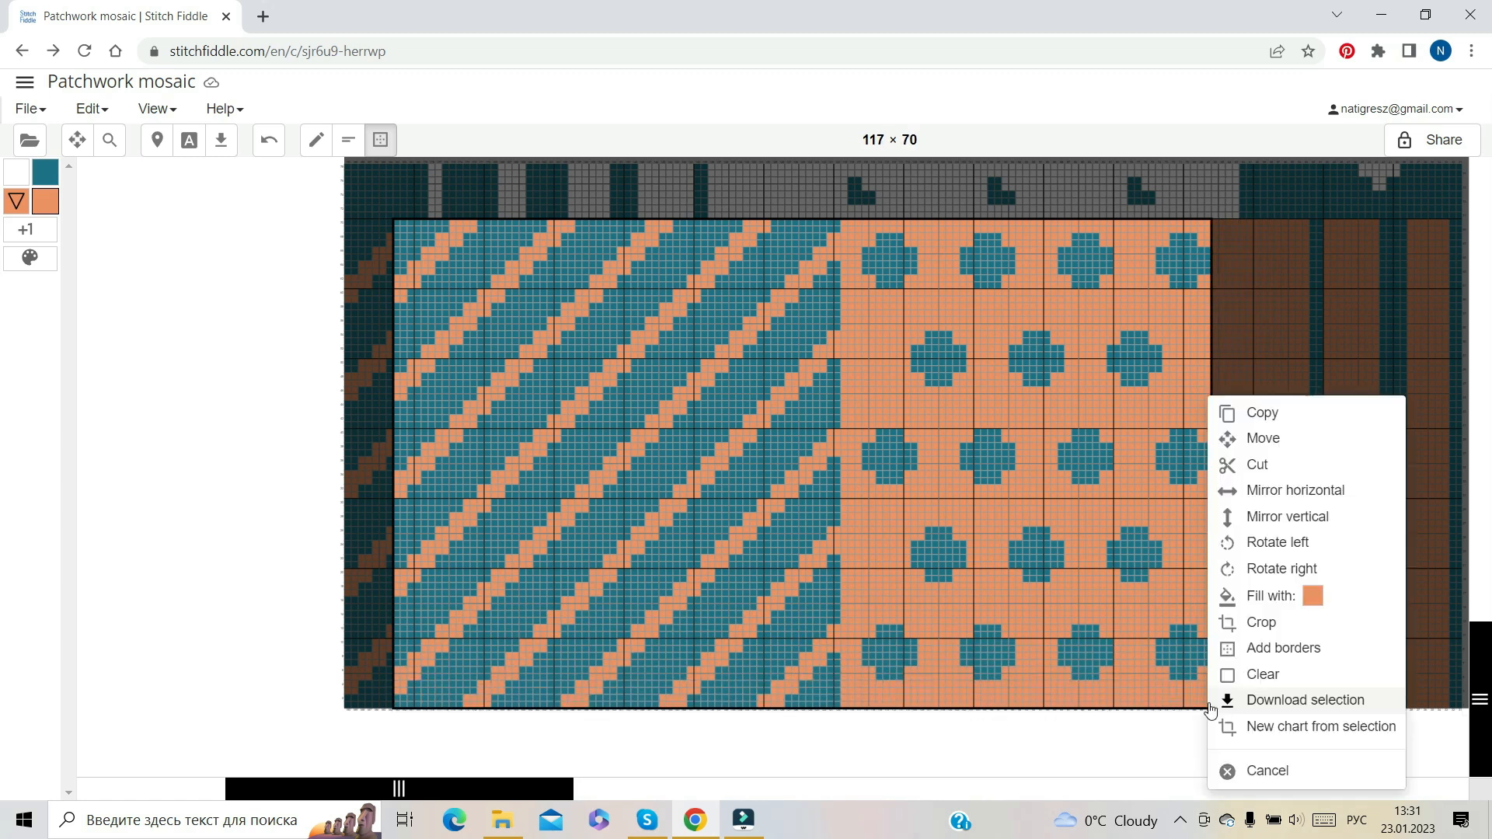
pyautogui.click(1244, 420)
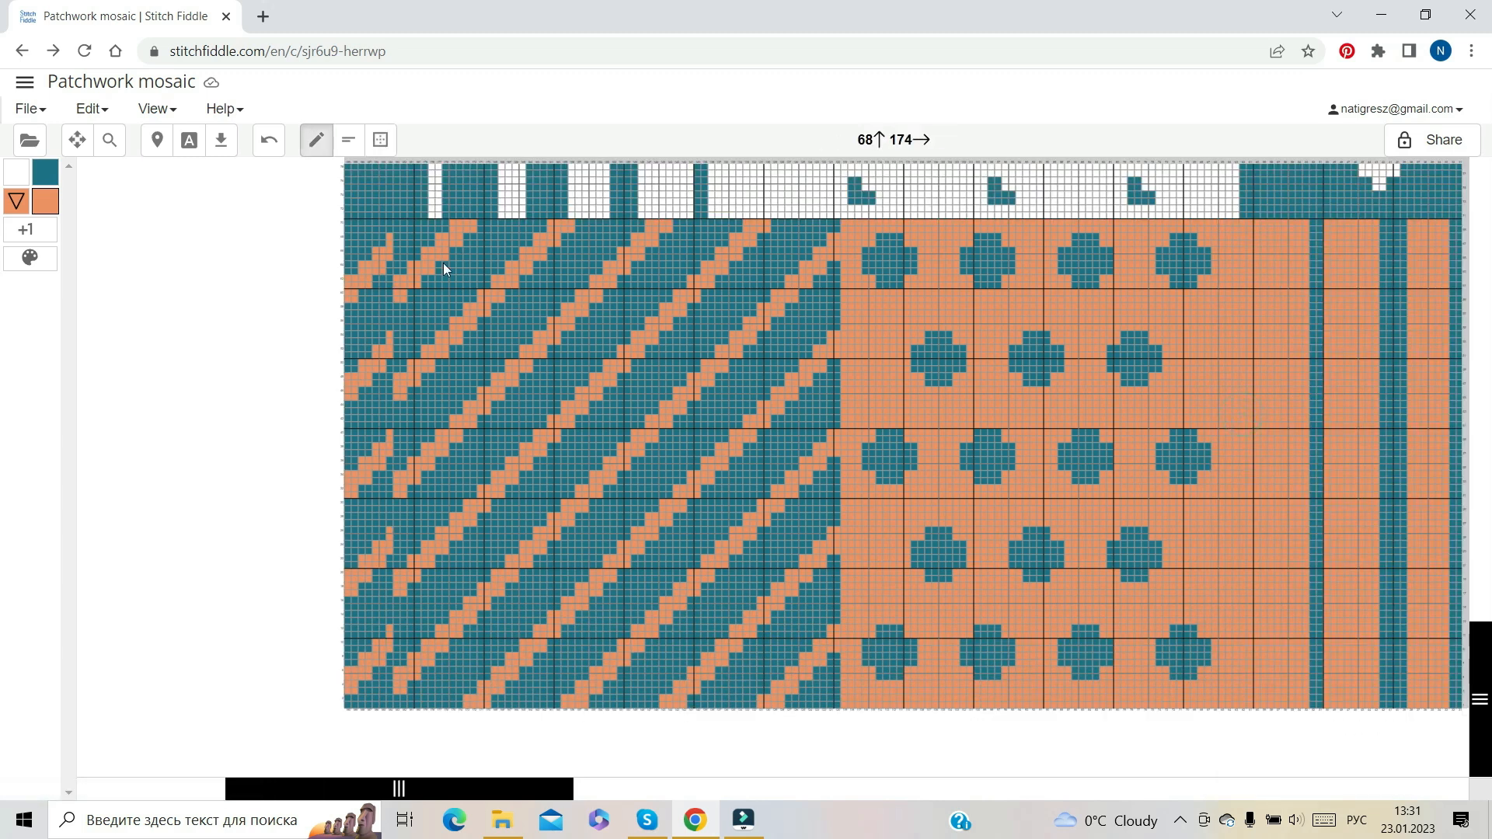
pyautogui.rightClick(445, 221)
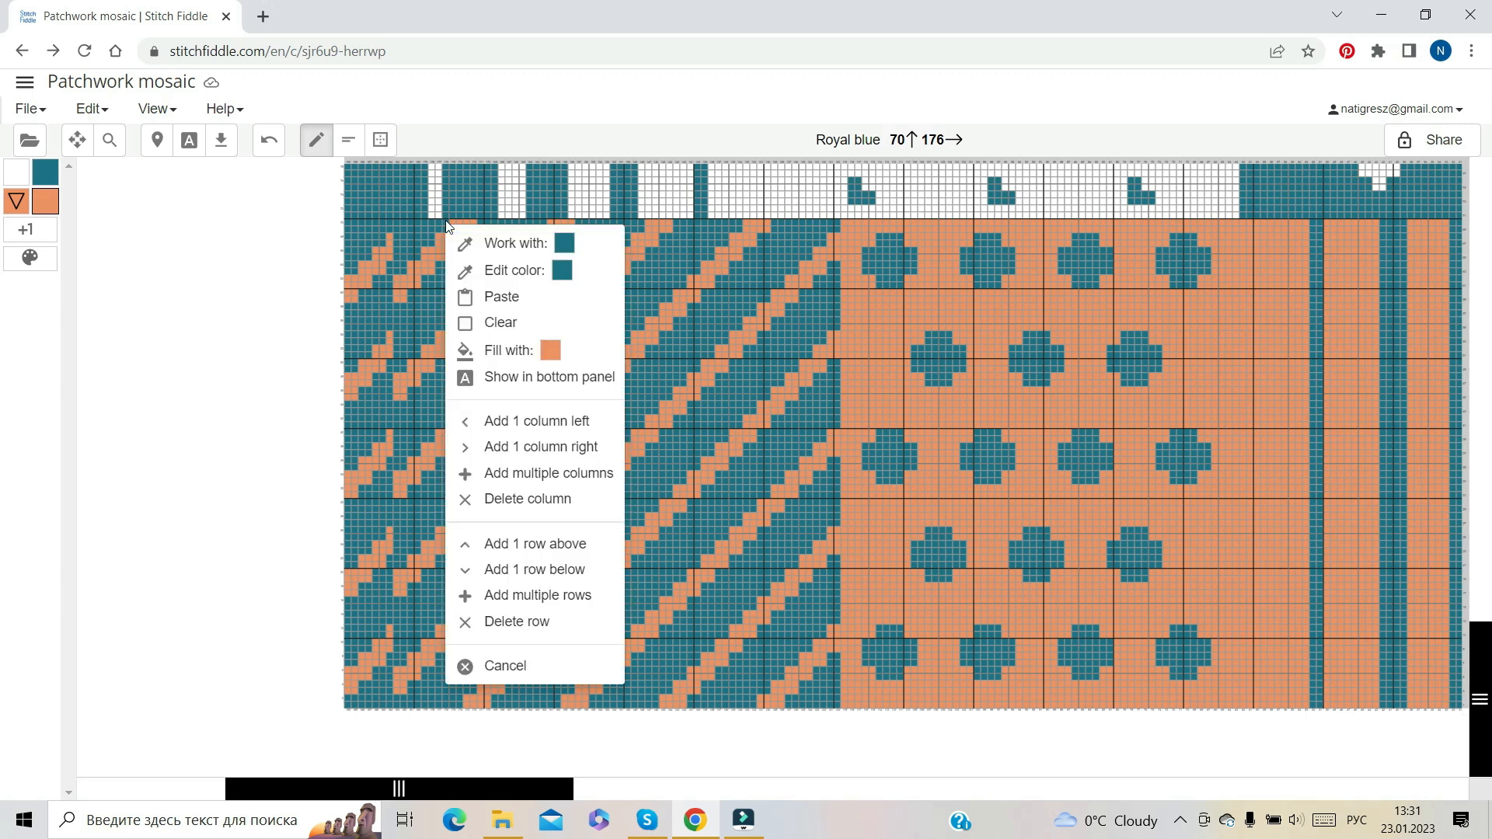
pyautogui.click(509, 296)
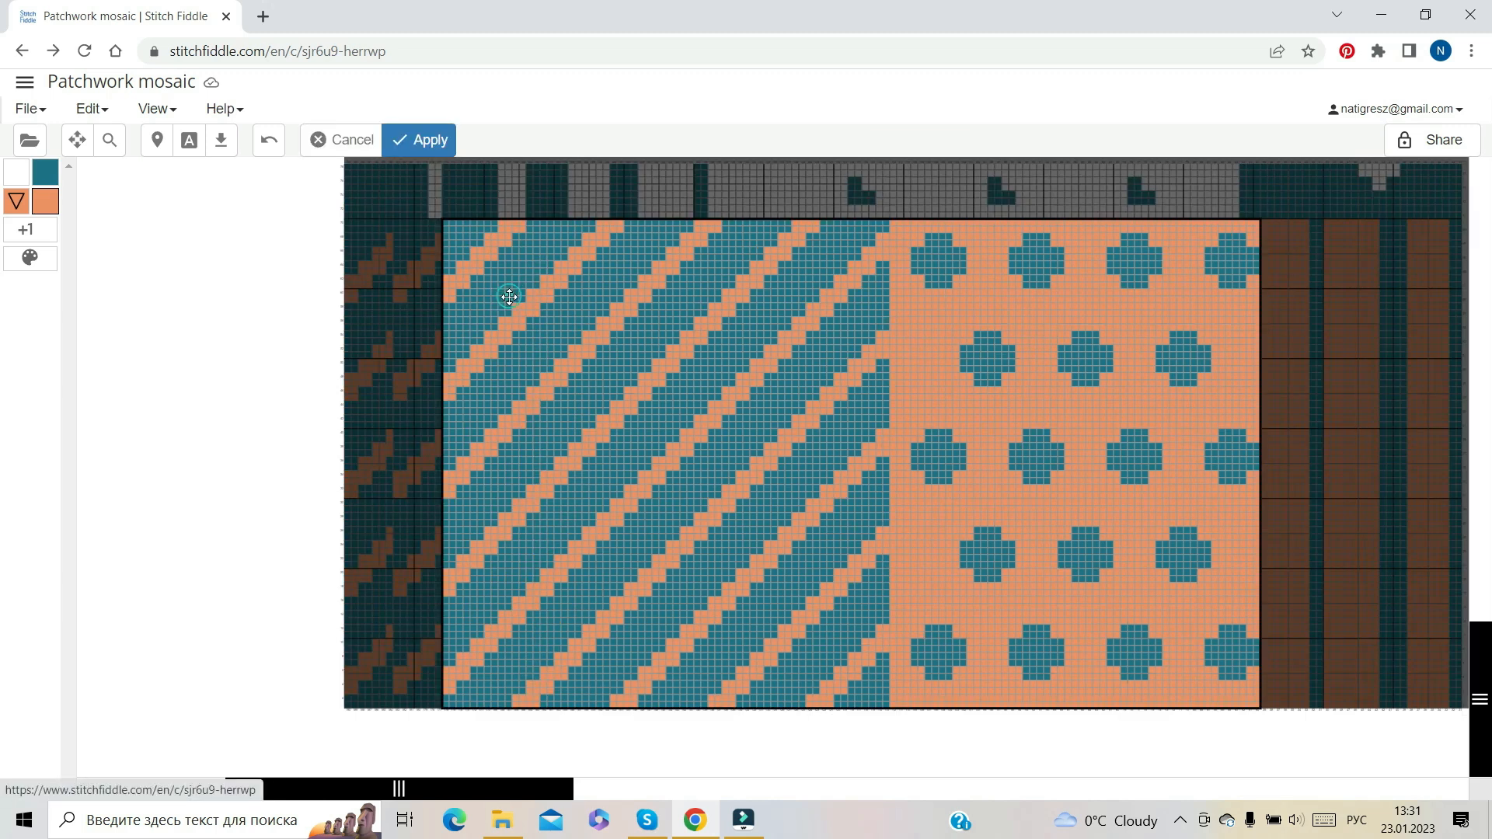
pyautogui.click(419, 140)
# Clear the leftover diagonal strips beside the shifted block, and fill the block's leftmost 6 × 70 strip with white
pyautogui.click(380, 140)
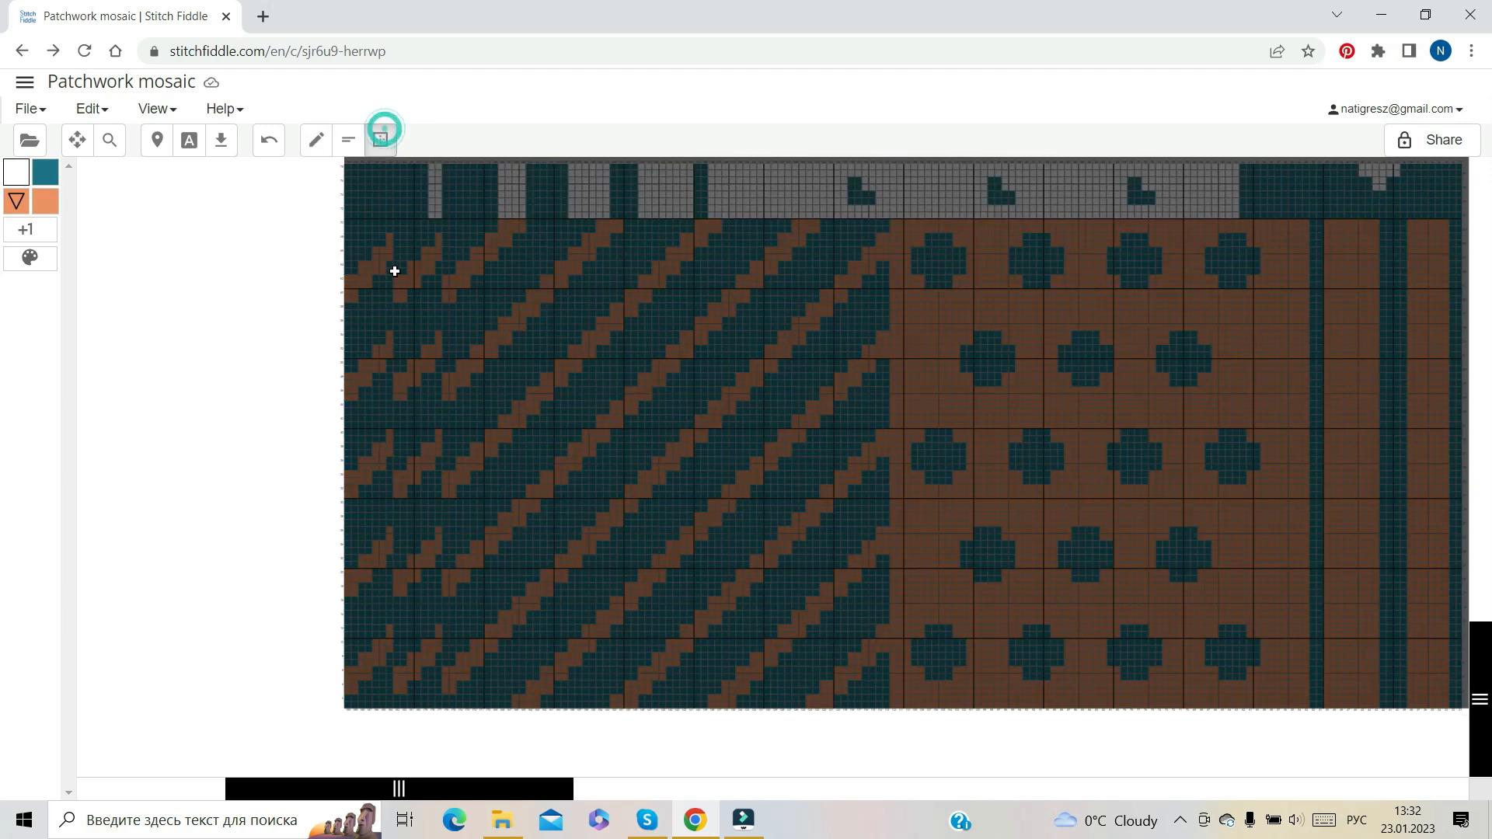
pyautogui.moveTo(347, 225); pyautogui.dragTo(440, 709)
pyautogui.click(490, 673)
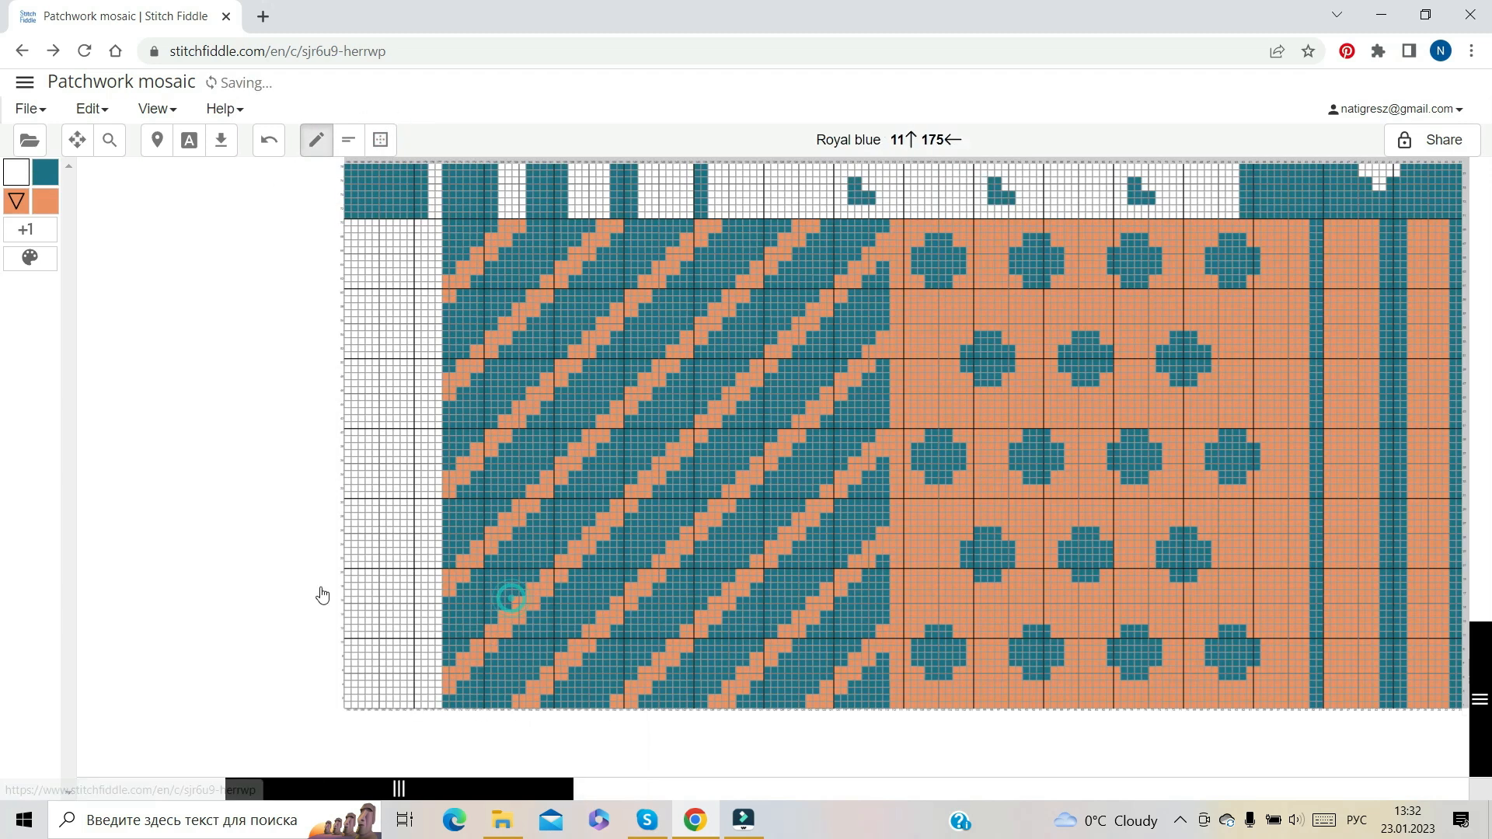
pyautogui.click(380, 140)
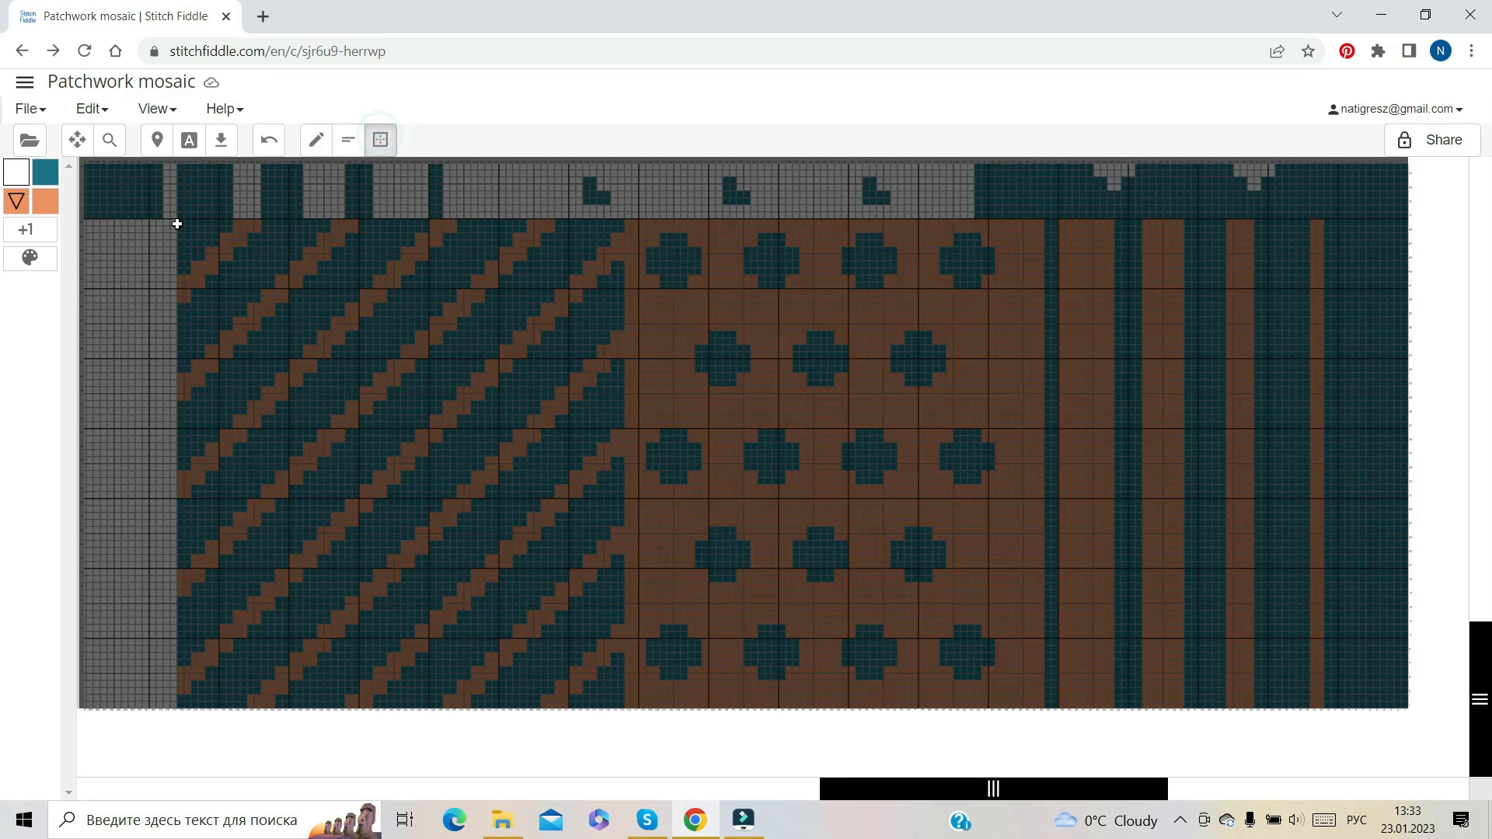
pyautogui.moveTo(179, 221); pyautogui.dragTo(214, 702)
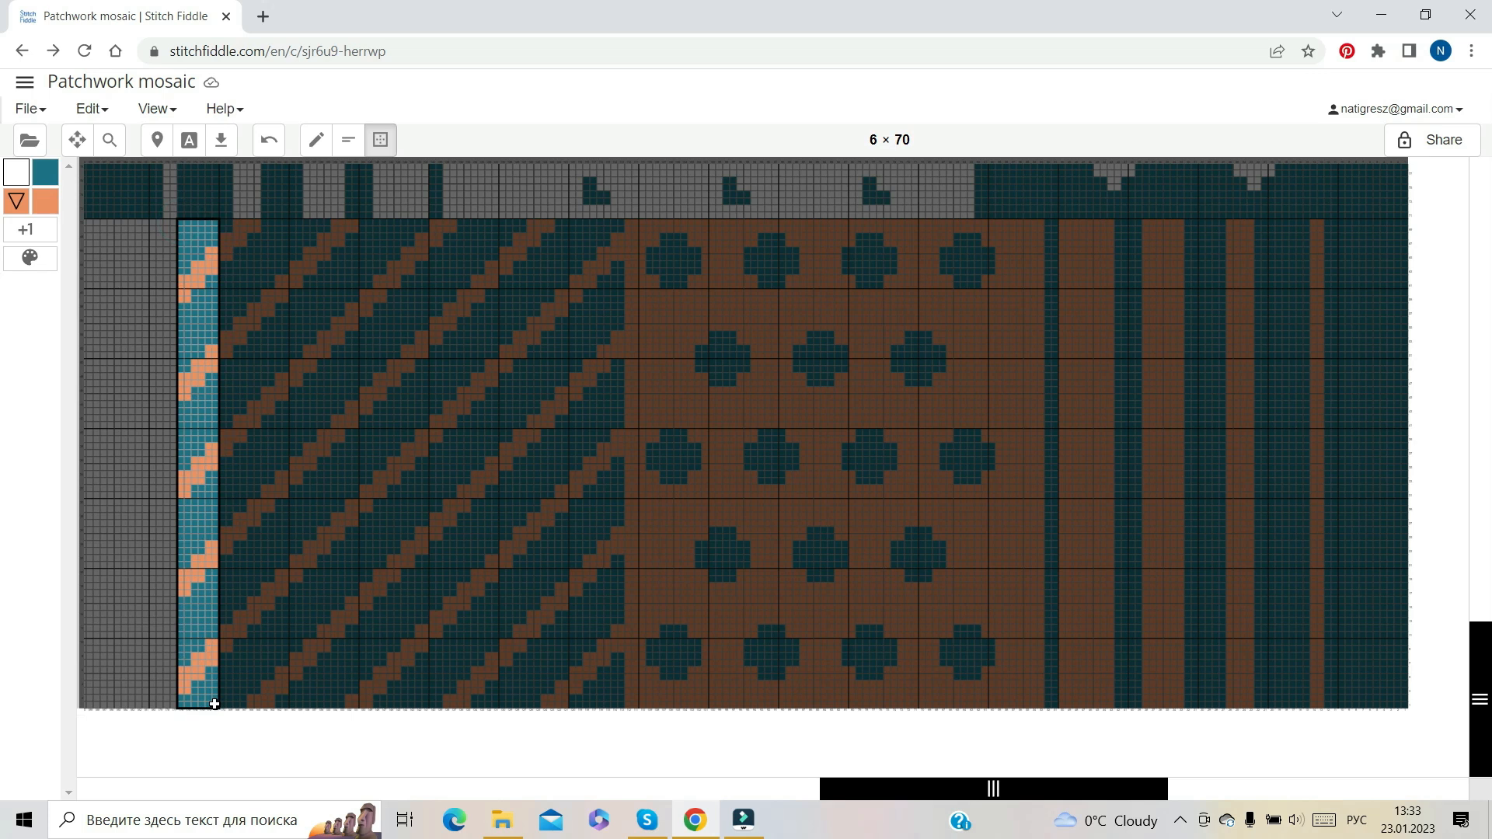
pyautogui.click(293, 593)
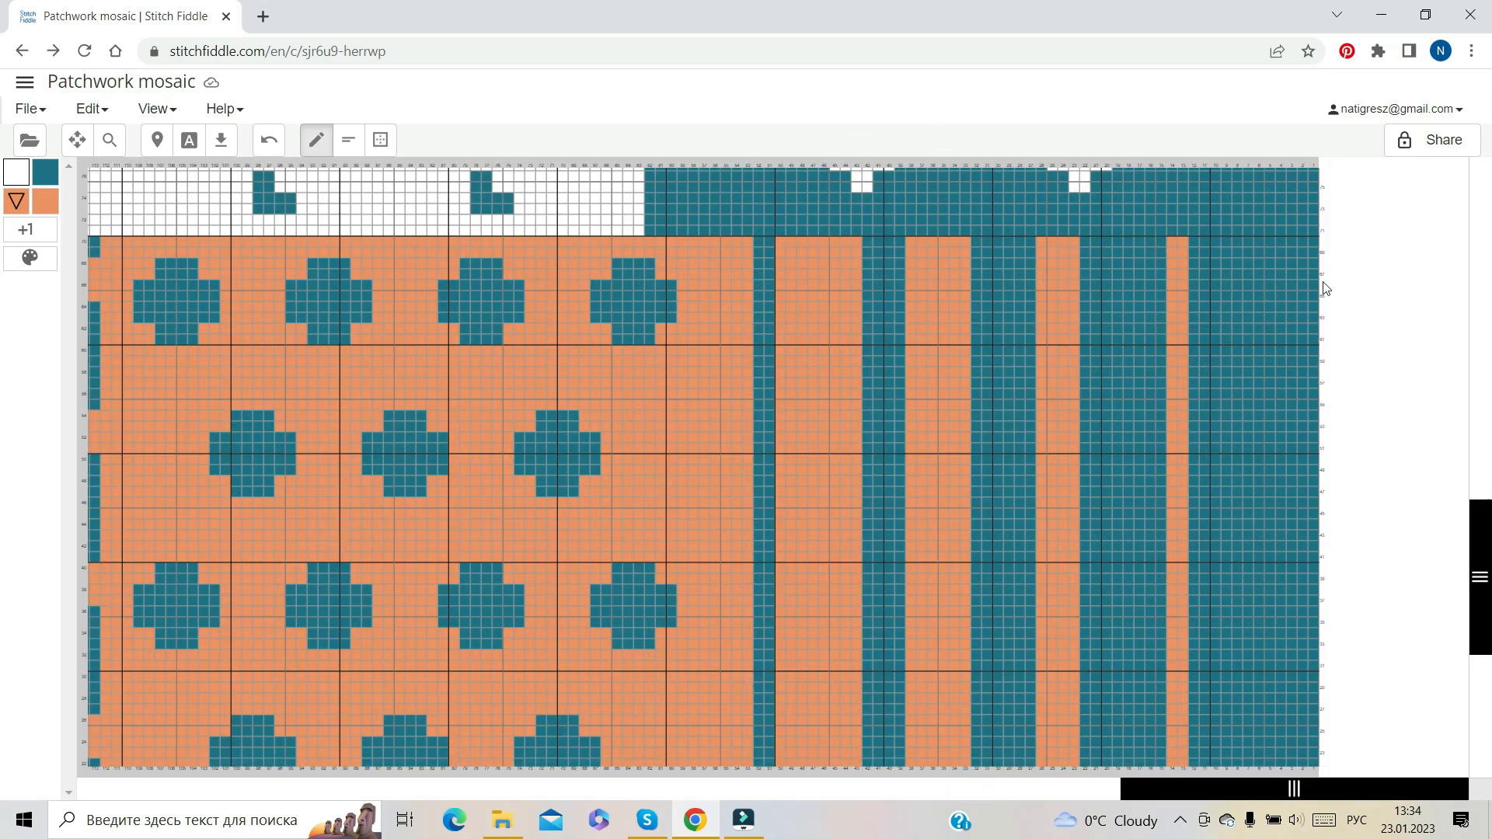
# Add 15 white rows below the bottom row of the chart
pyautogui.scroll(-5, 981, 391)
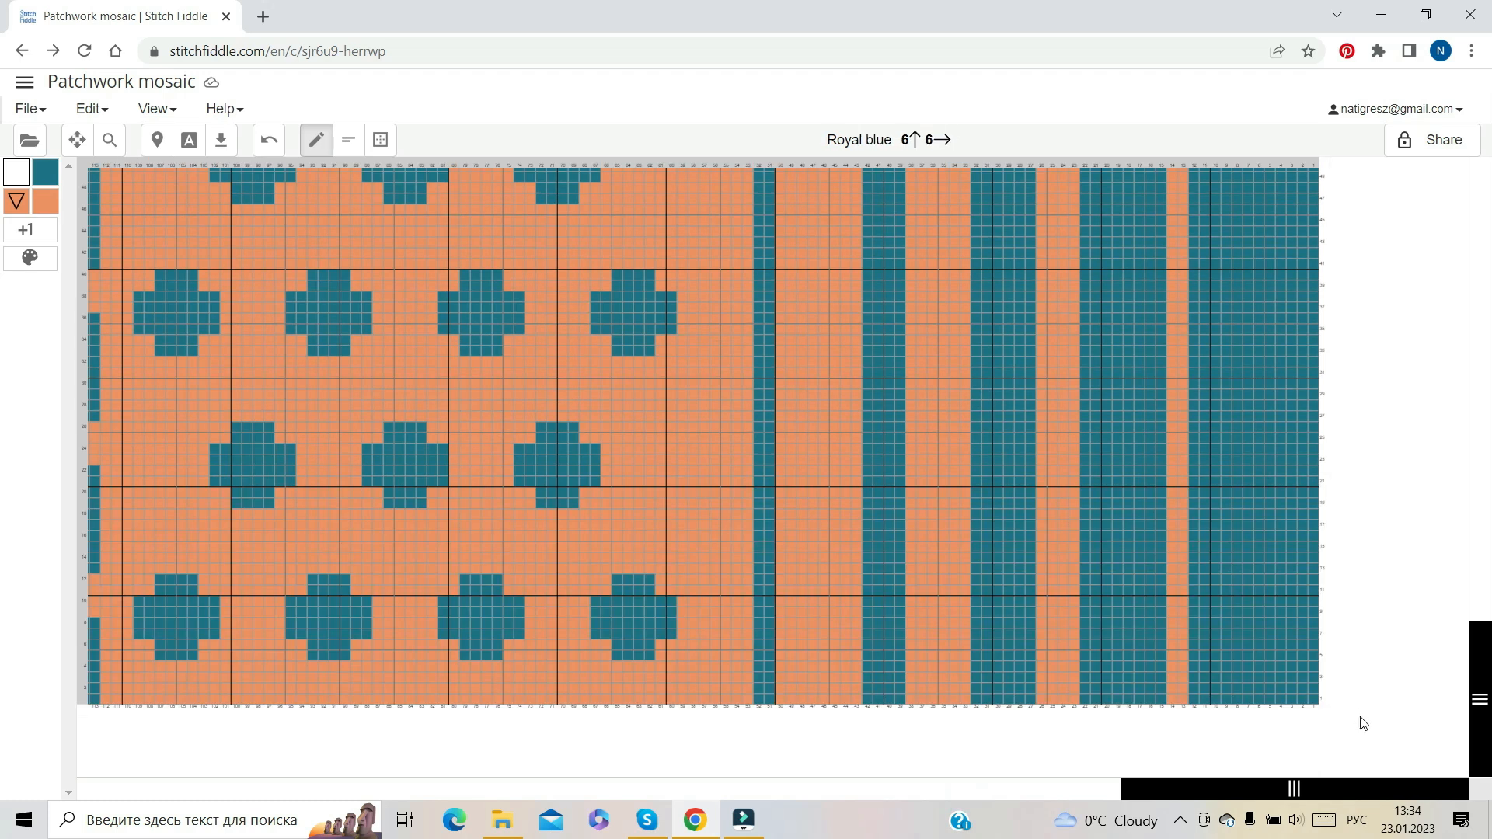
pyautogui.click(1321, 704)
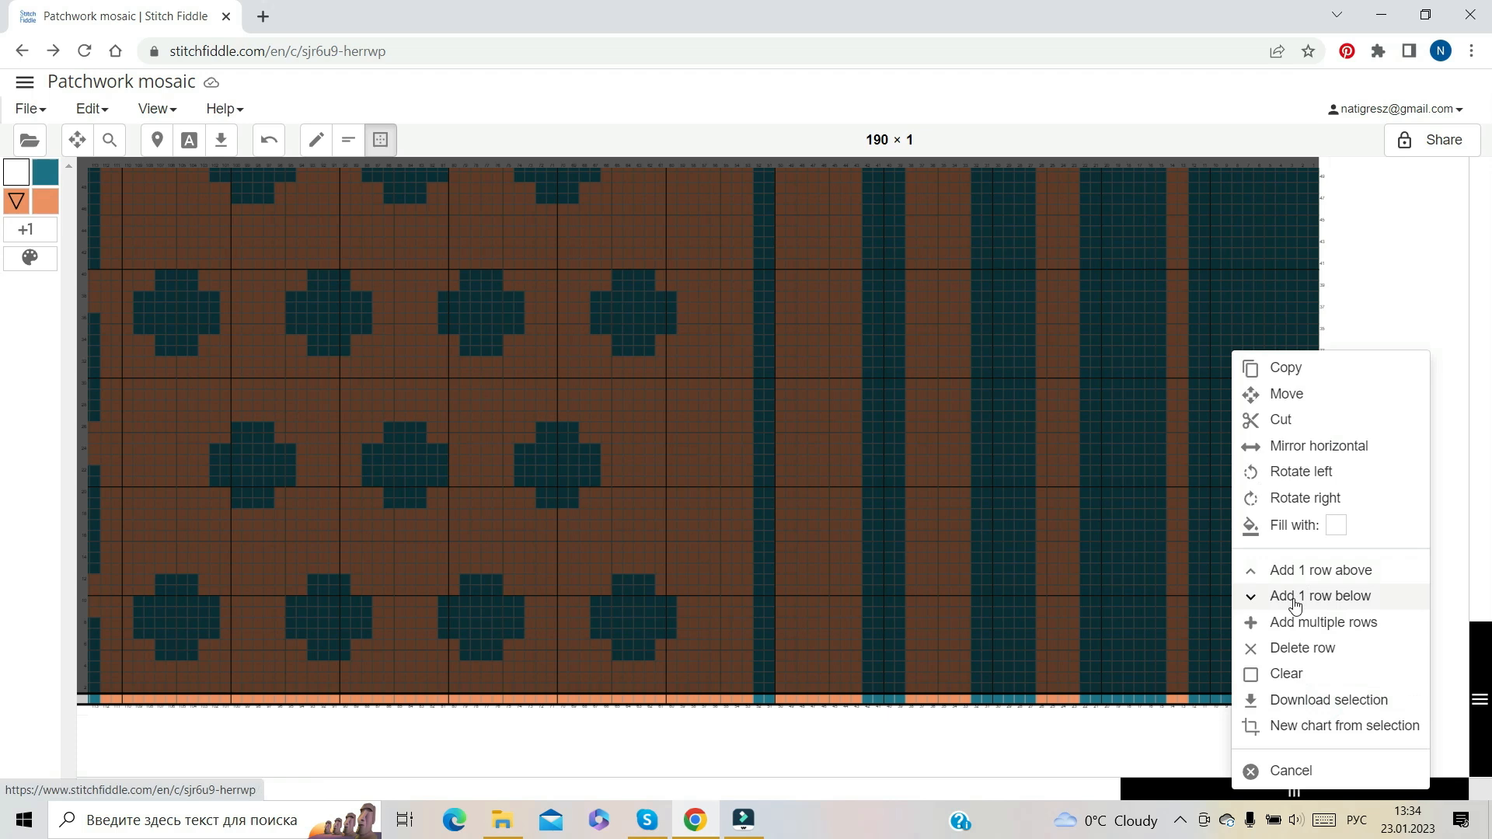
pyautogui.click(1295, 634)
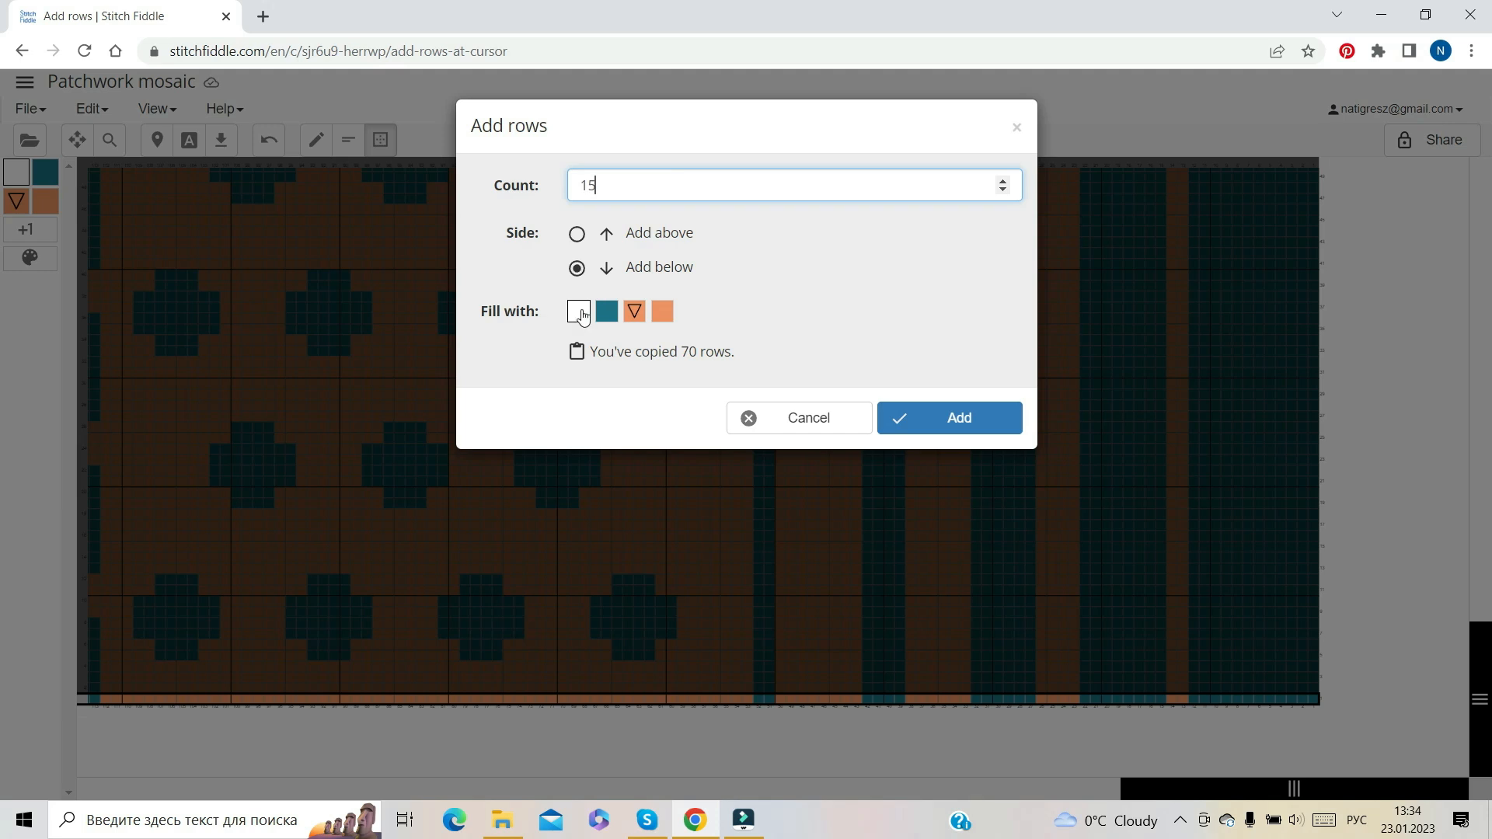
pyautogui.click(937, 422)
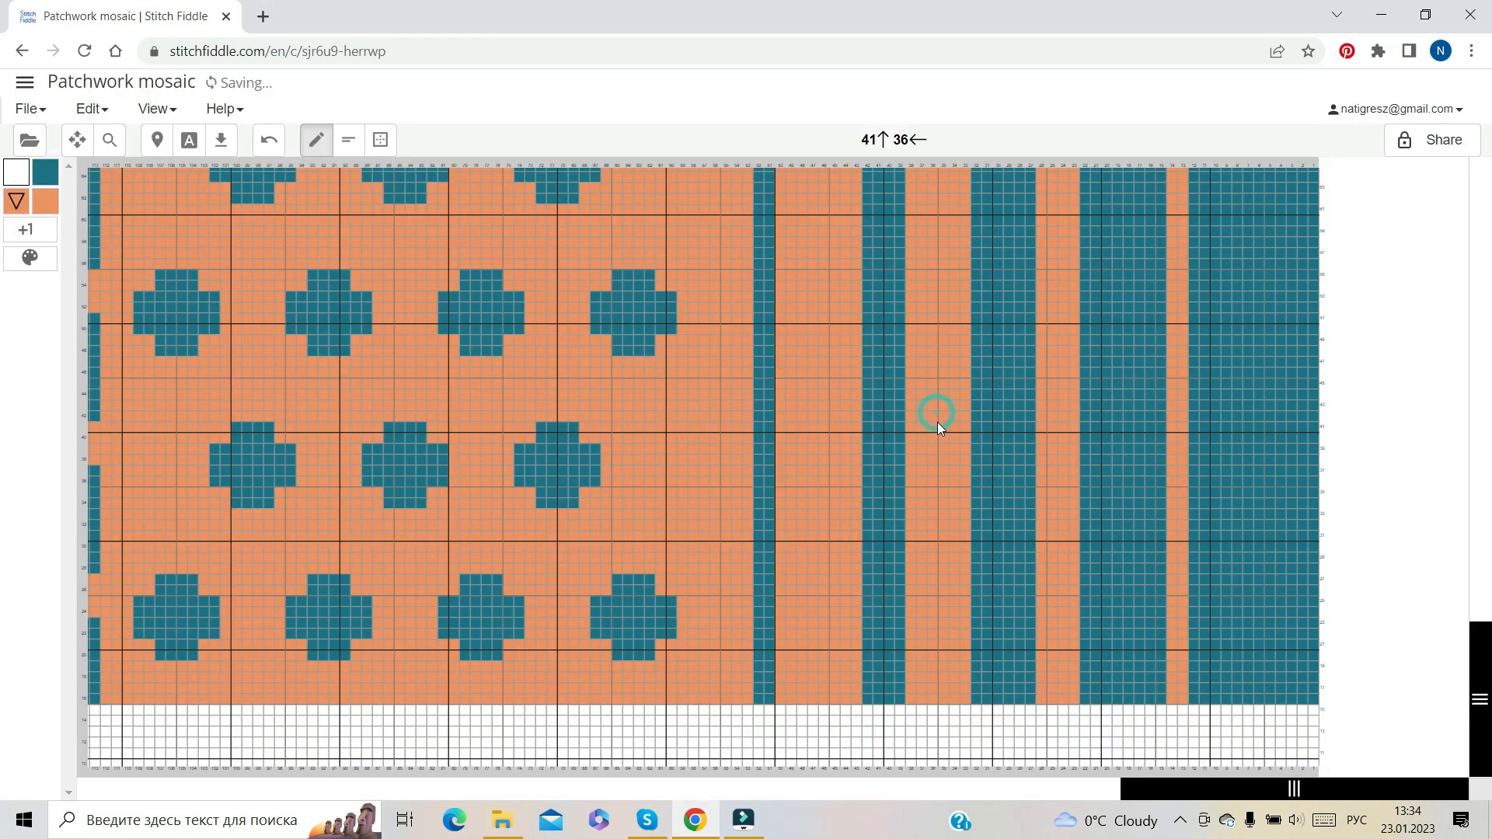
pyautogui.scroll(-2, 785, 525)
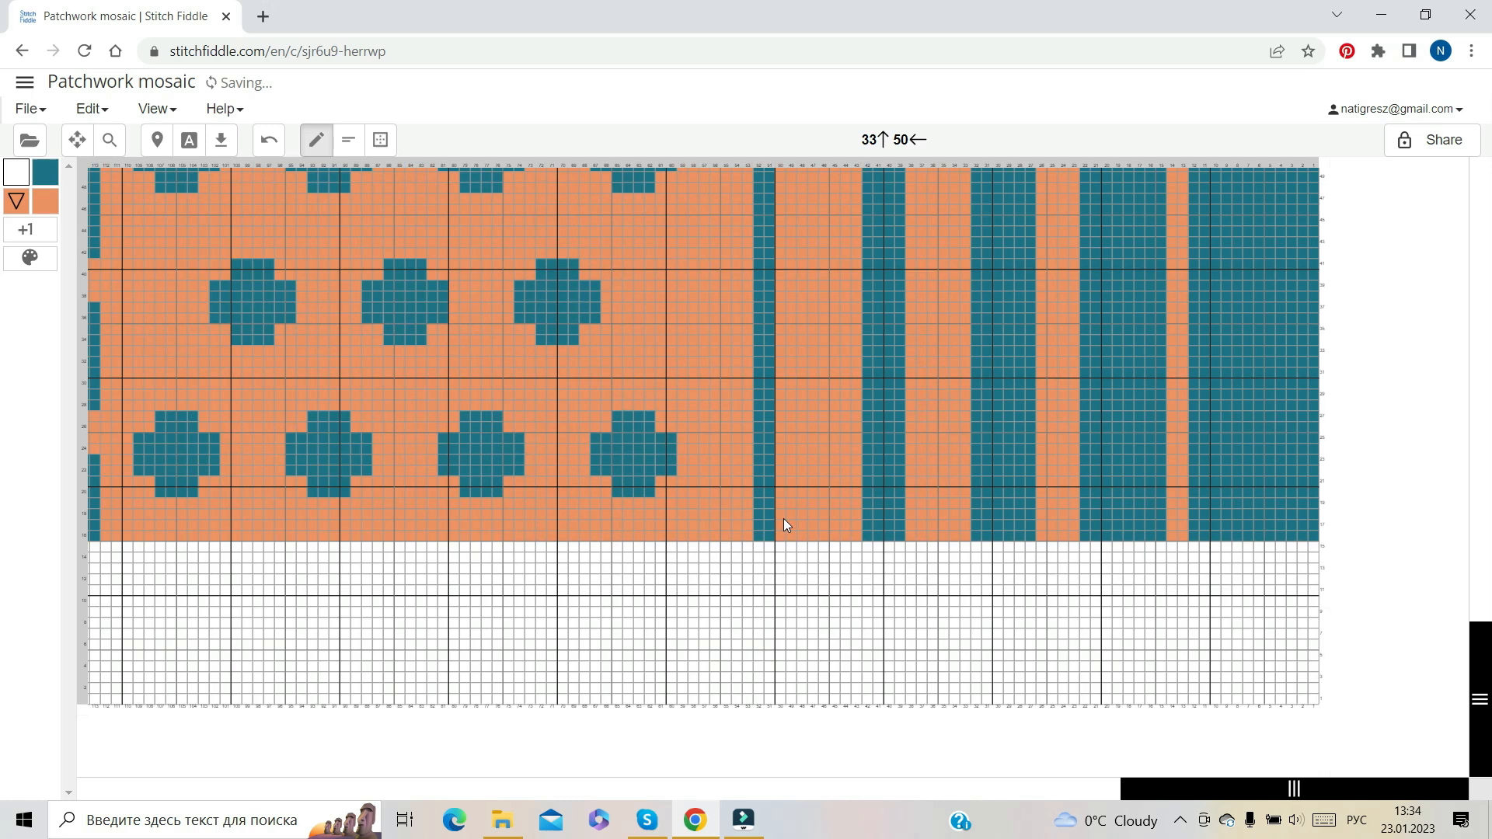
# Extend the two narrowest vertical teal stripes down through the 15 new bottom rows, undoing the stray pencil marks
pyautogui.press('s')
pyautogui.moveTo(762, 546); pyautogui.dragTo(769, 701)
pyautogui.click(857, 597)
pyautogui.moveTo(898, 544); pyautogui.dragTo(897, 594)
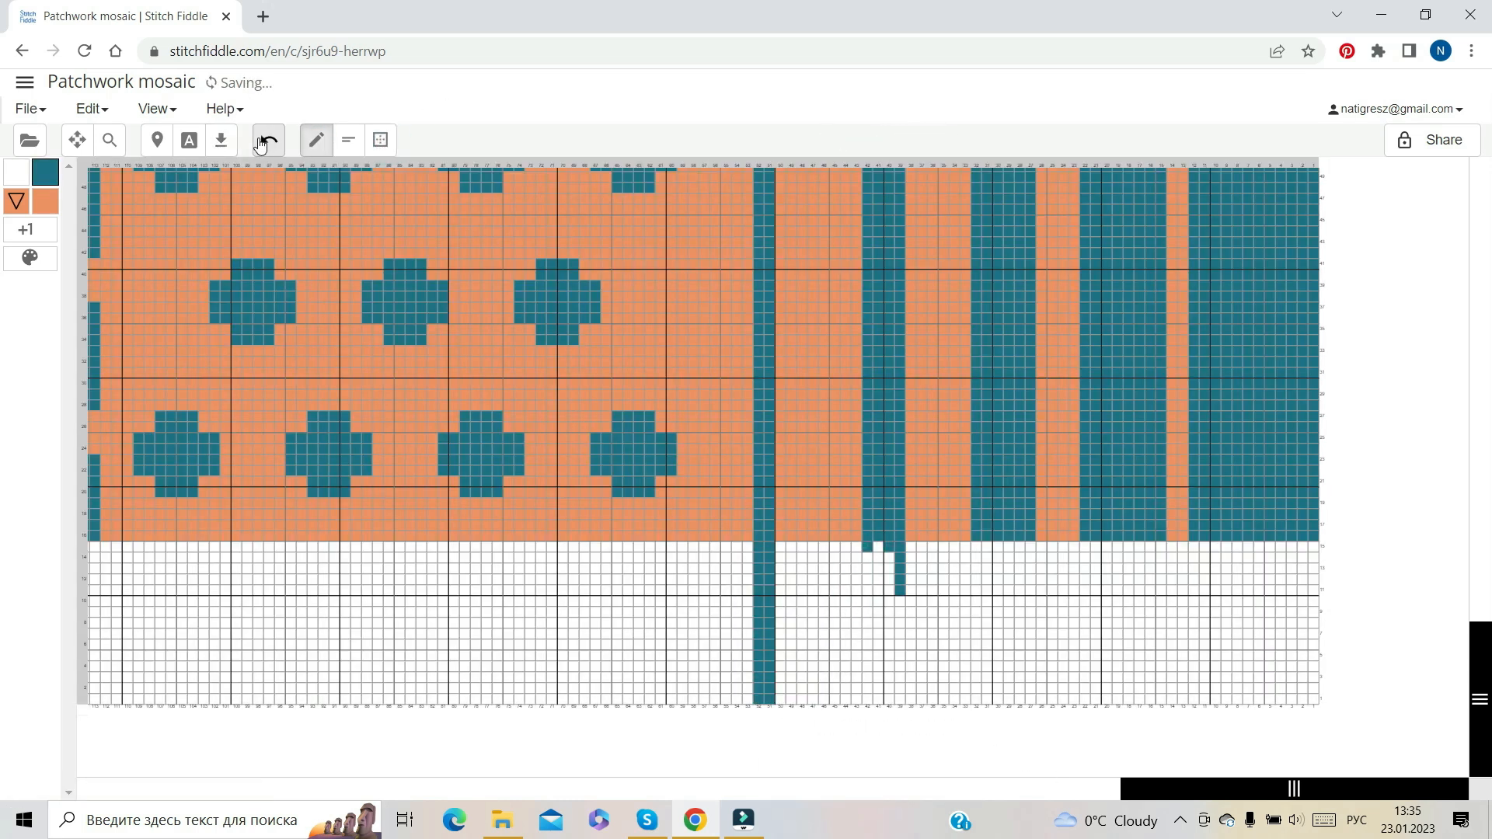
pyautogui.hotkey('ctrl', 'z')
pyautogui.press('s')
pyautogui.moveTo(865, 543); pyautogui.dragTo(892, 699)
pyautogui.click(1005, 590)
# Fill the new bottom rows with teal beneath the three widest vertical stripes, including the 12 × 15 area at the chart's edge
pyautogui.press('s')
pyautogui.moveTo(977, 548); pyautogui.dragTo(1034, 703)
pyautogui.click(1095, 595)
pyautogui.click(380, 140)
pyautogui.moveTo(1082, 544); pyautogui.dragTo(1158, 709)
pyautogui.click(1266, 595)
pyautogui.press('s')
pyautogui.moveTo(1191, 544); pyautogui.dragTo(1231, 707)
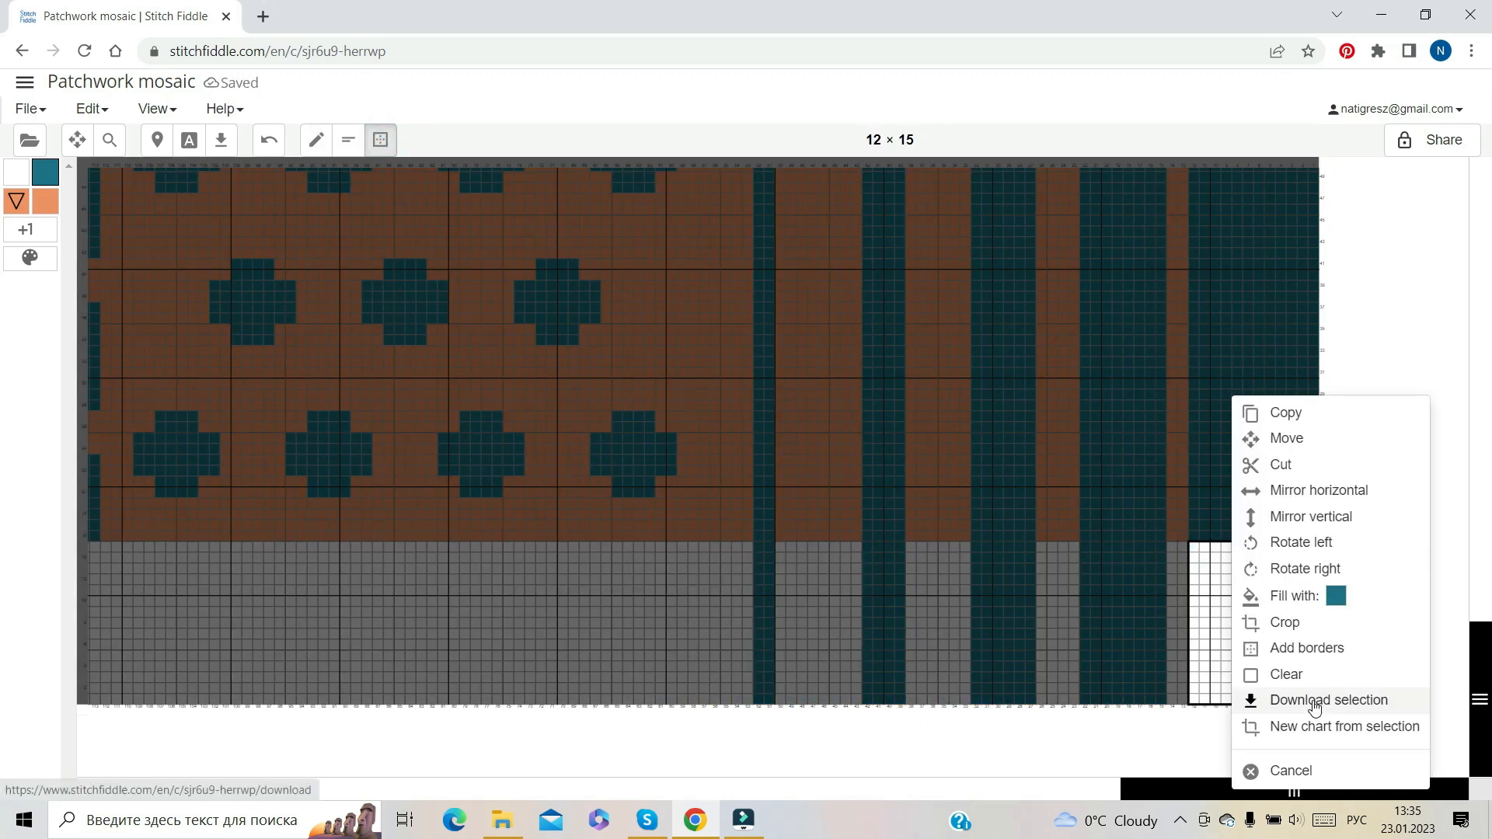
pyautogui.click(1324, 598)
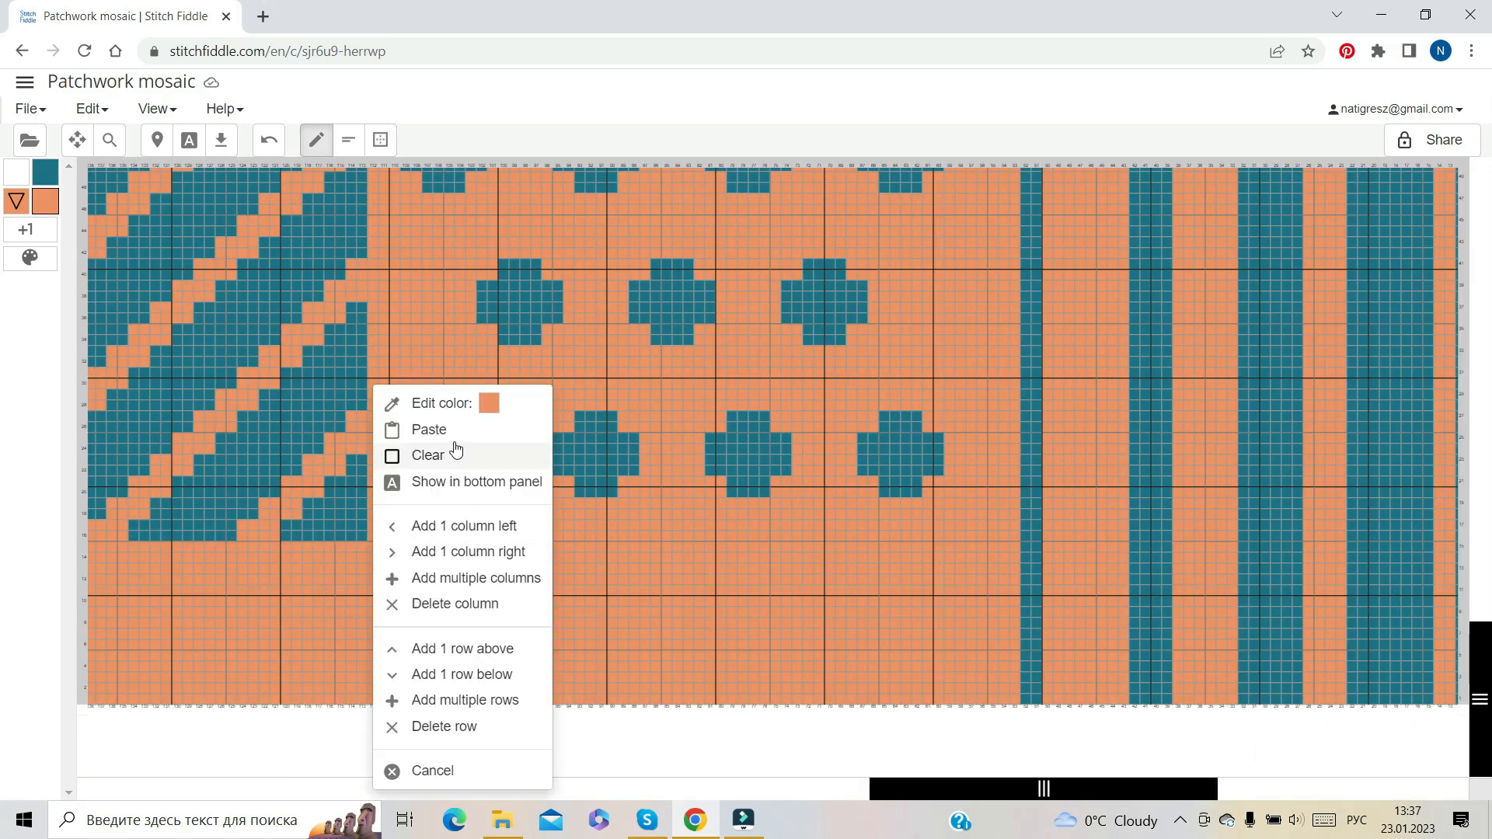
# Paste the copied row of three dots into the new rows beneath the last dot row, staggered between its dots
pyautogui.click(431, 429)
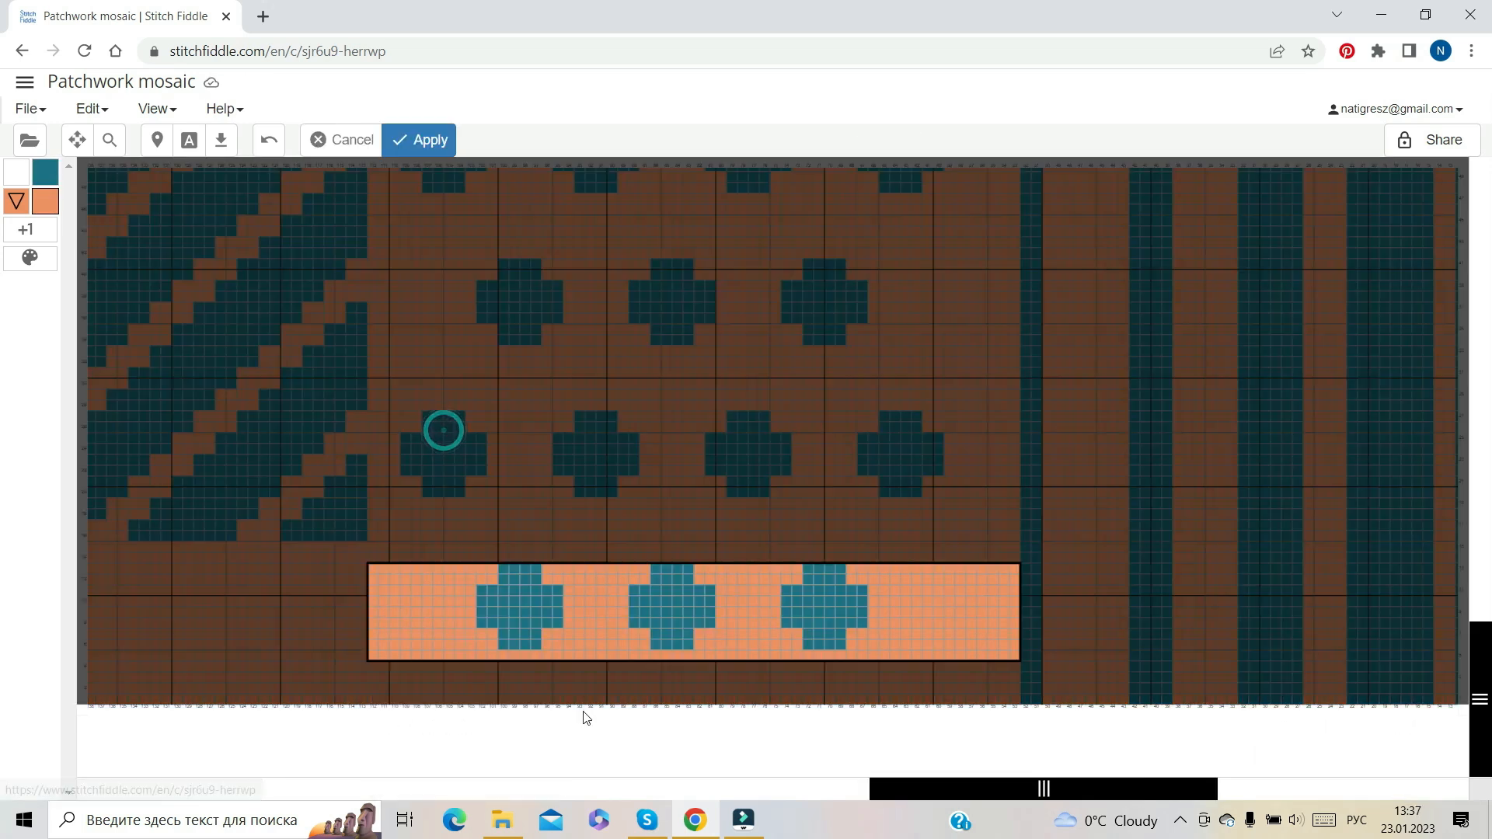
pyautogui.click(412, 141)
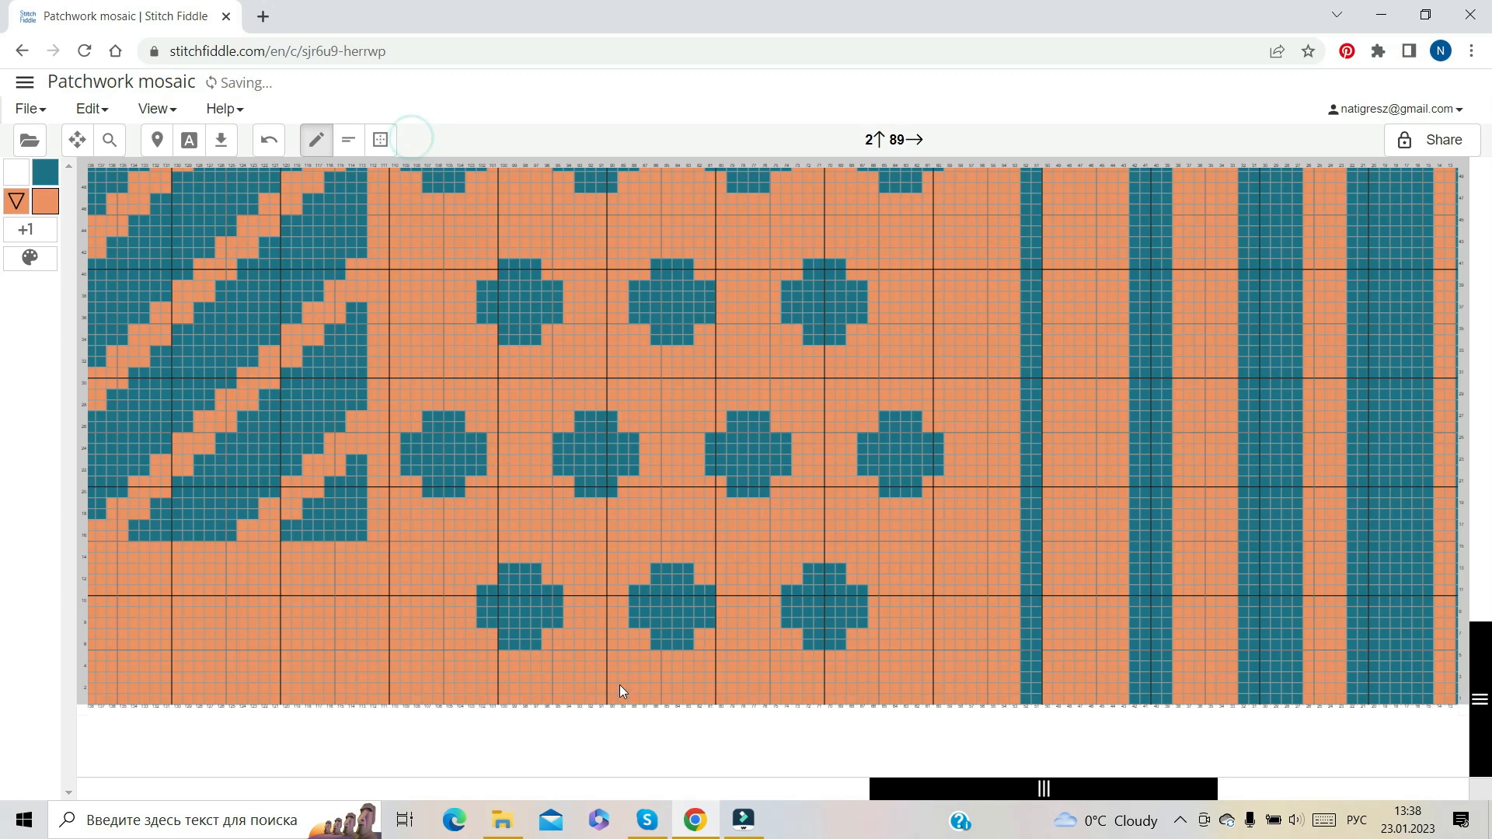
# Continue the diagonal pattern into the new bottom rows by drawing teal stair-step cells below the diagonal block
pyautogui.hscroll(-7, 824, 546)
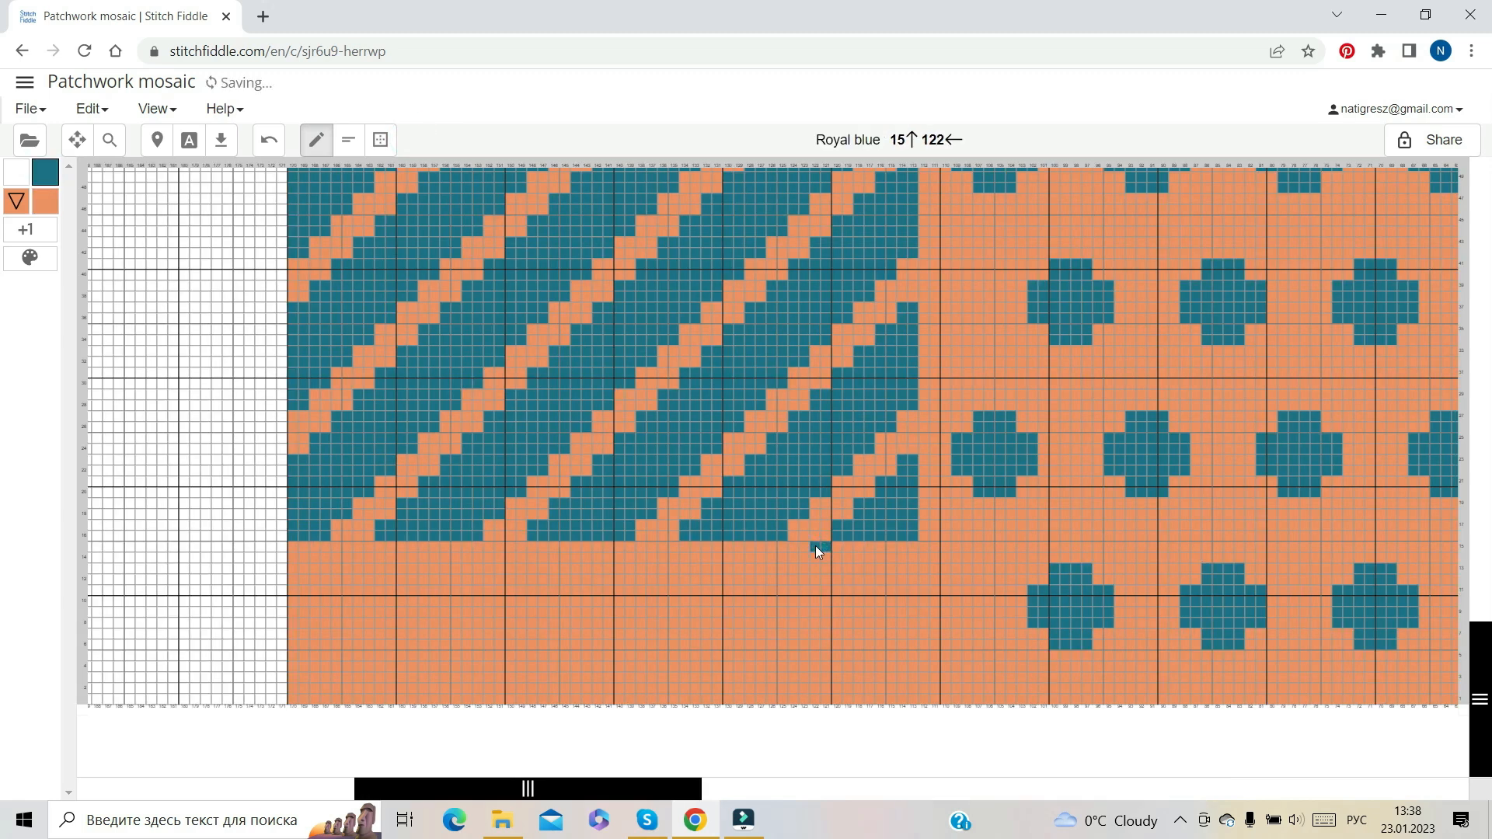
pyautogui.click(816, 556)
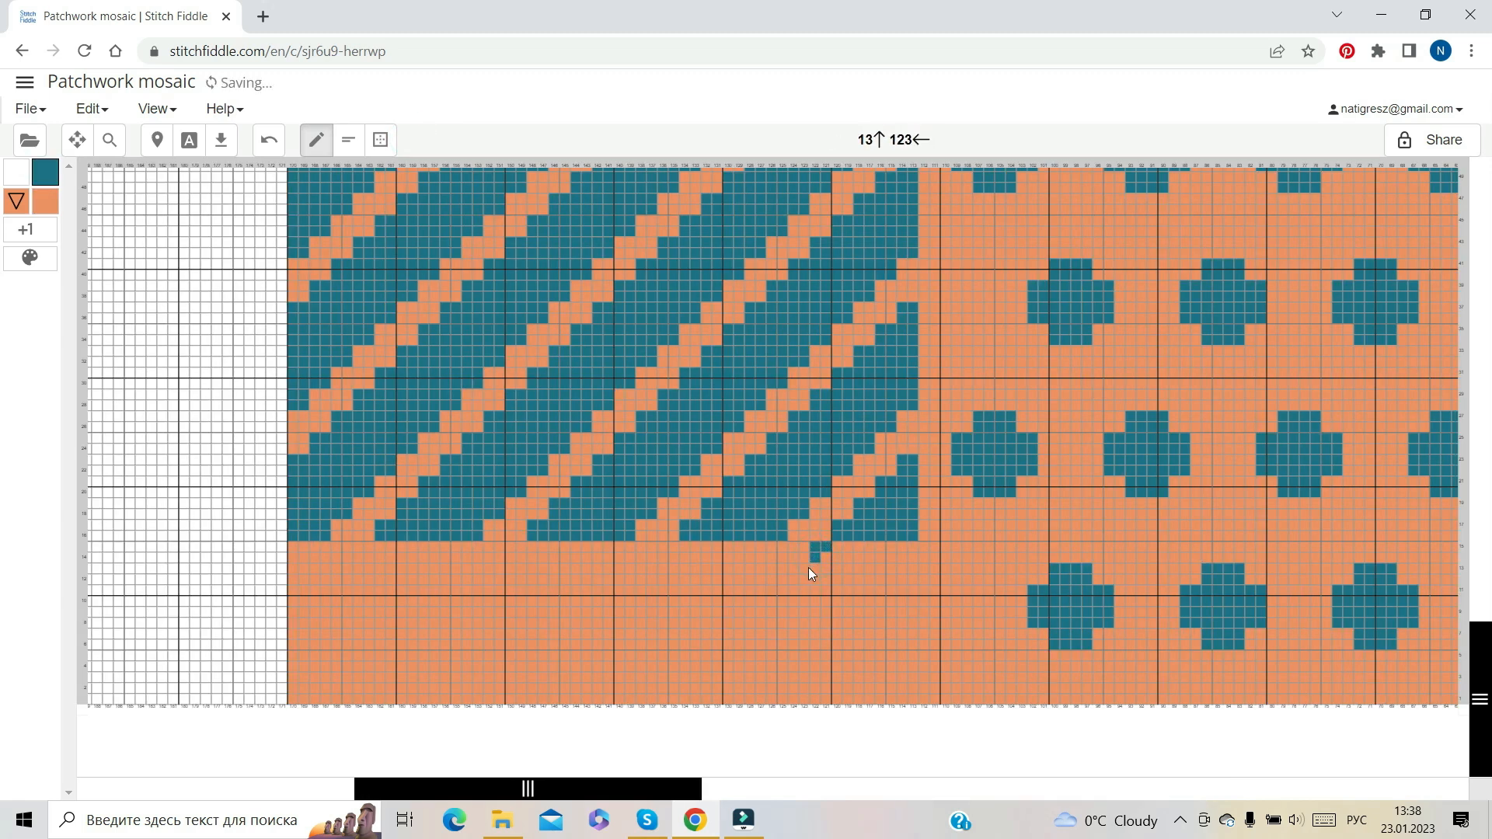
pyautogui.click(804, 566)
pyautogui.click(792, 568)
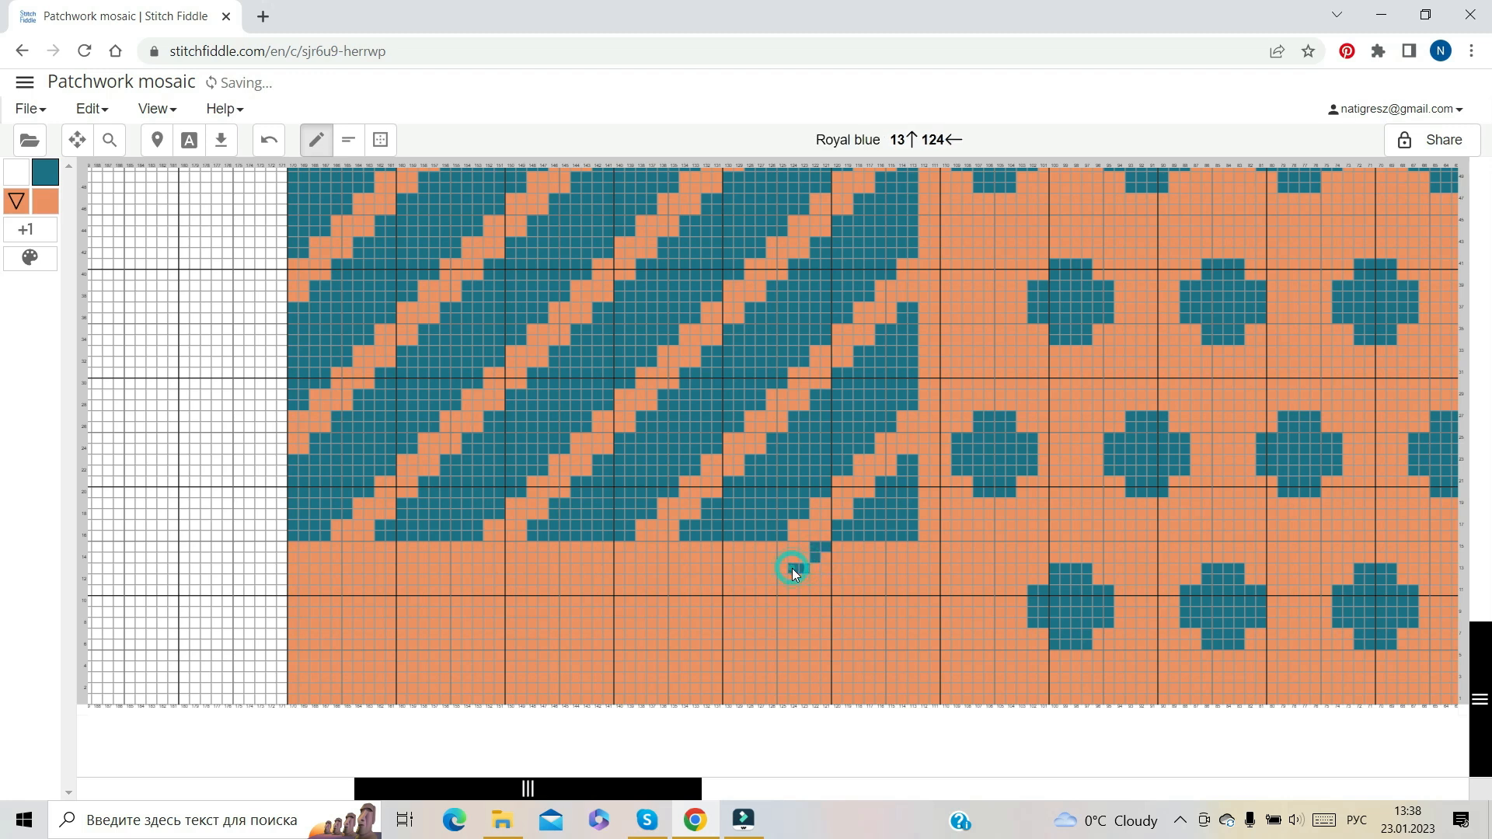
pyautogui.click(794, 579)
pyautogui.click(786, 586)
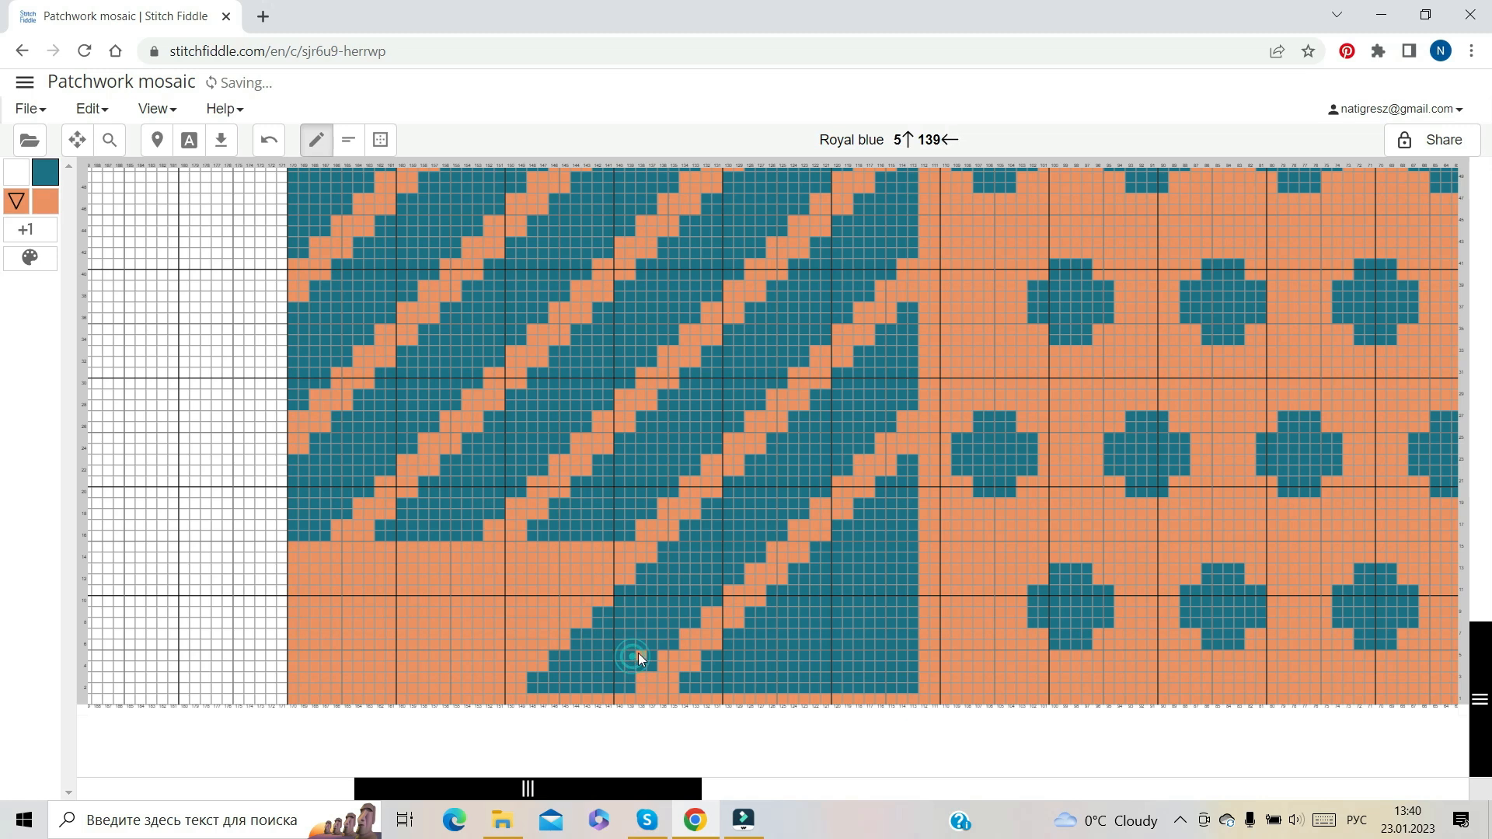
pyautogui.click(637, 653)
pyautogui.click(612, 549)
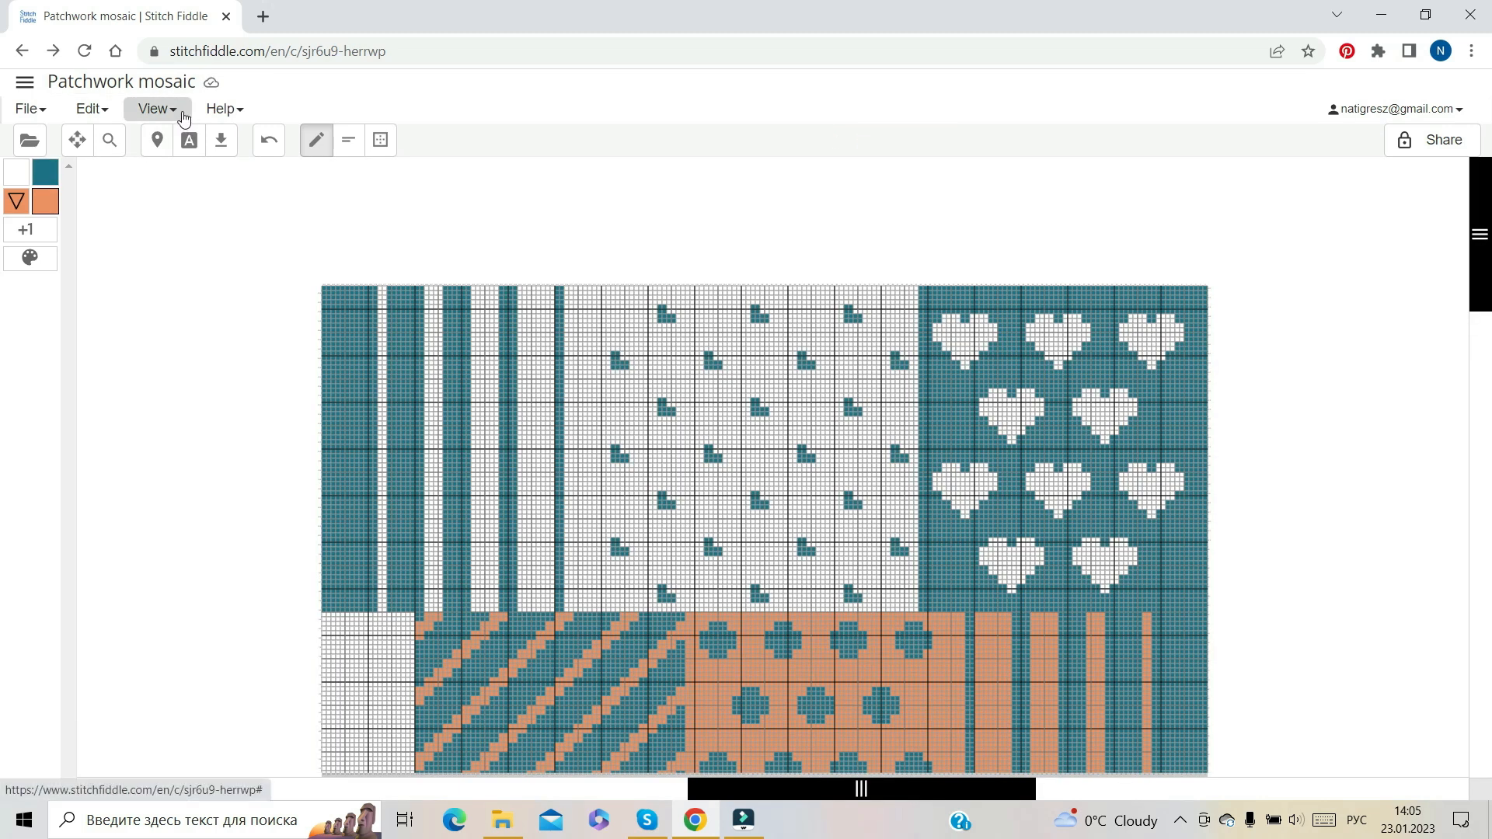
# Show the chart in fullscreen
pyautogui.click(181, 110)
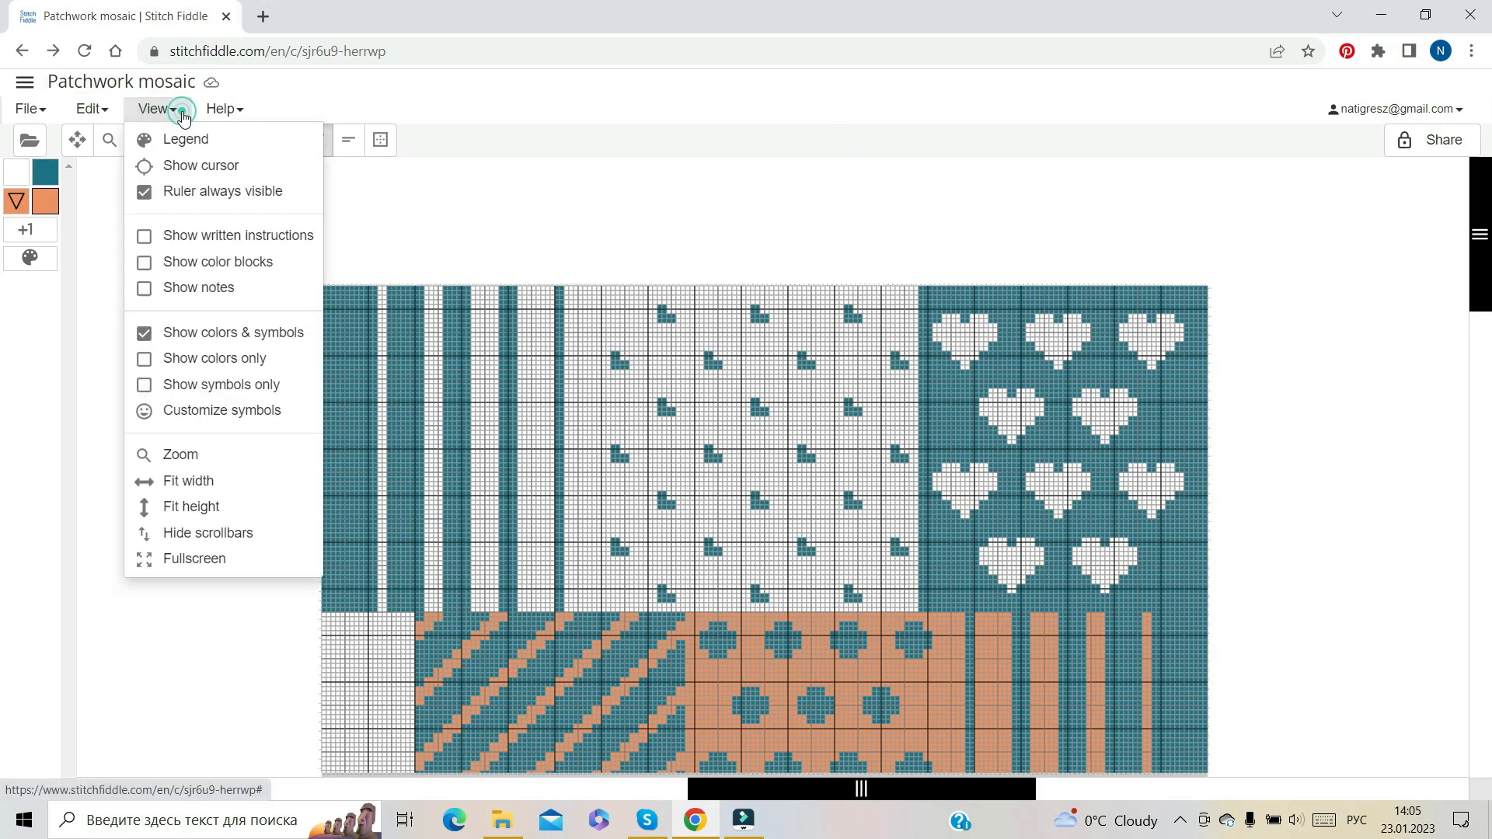
pyautogui.click(194, 564)
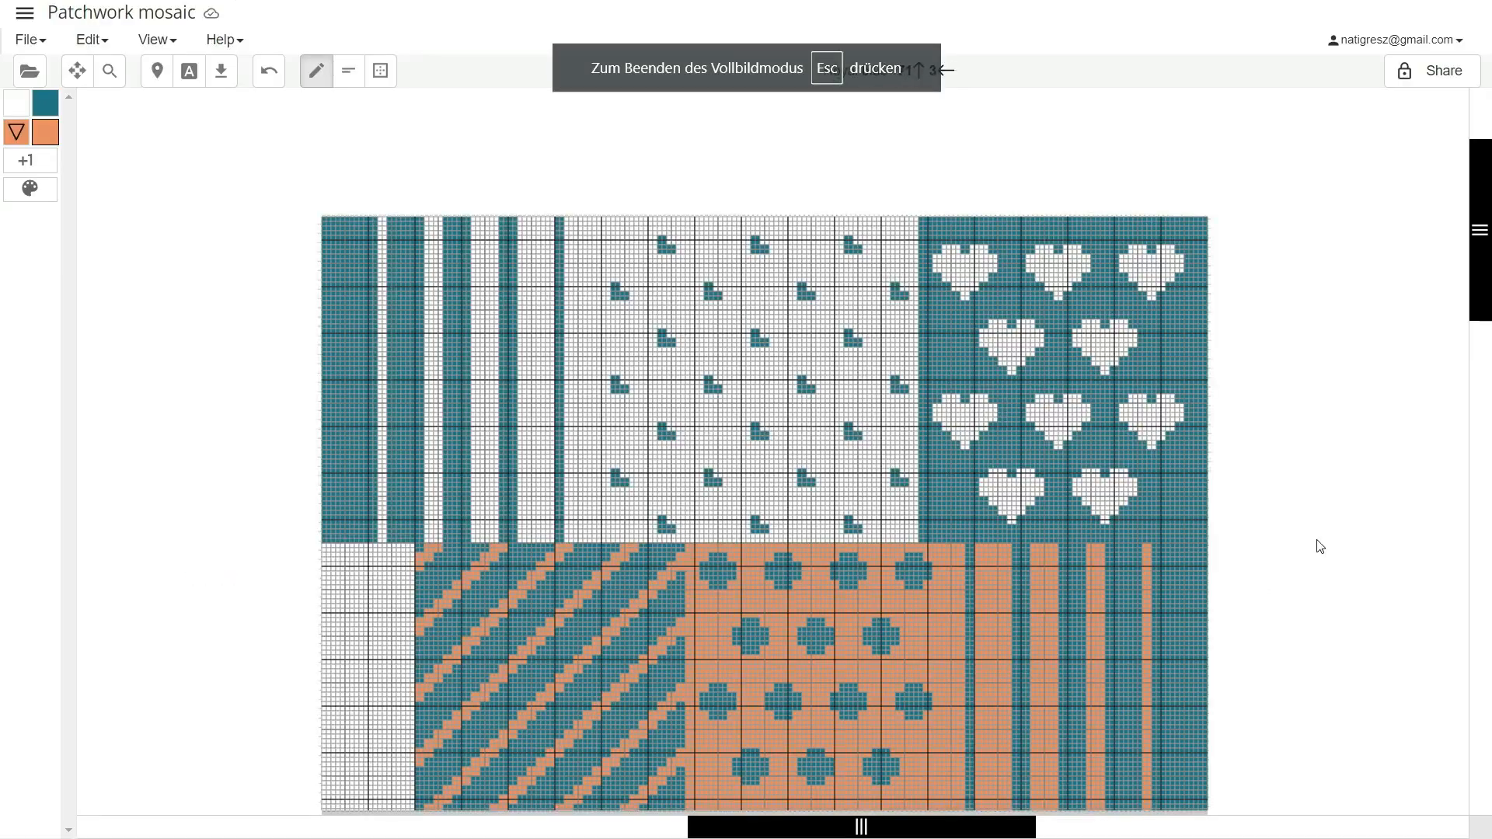
pyautogui.moveTo(1486, 272); pyautogui.dragTo(1489, 423)
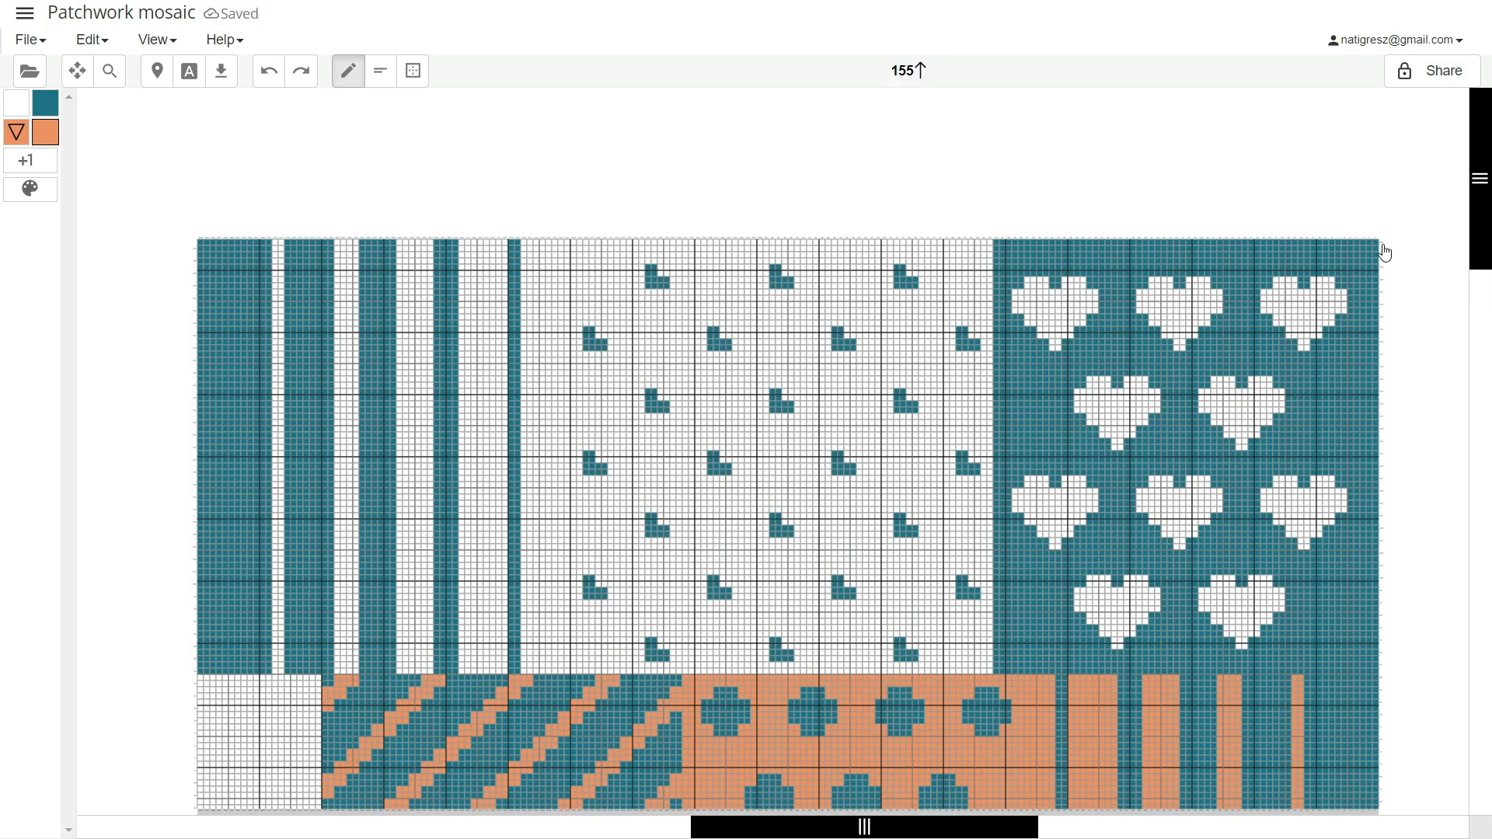
# Add 15 white rows above the top row of the chart
pyautogui.click(1384, 252)
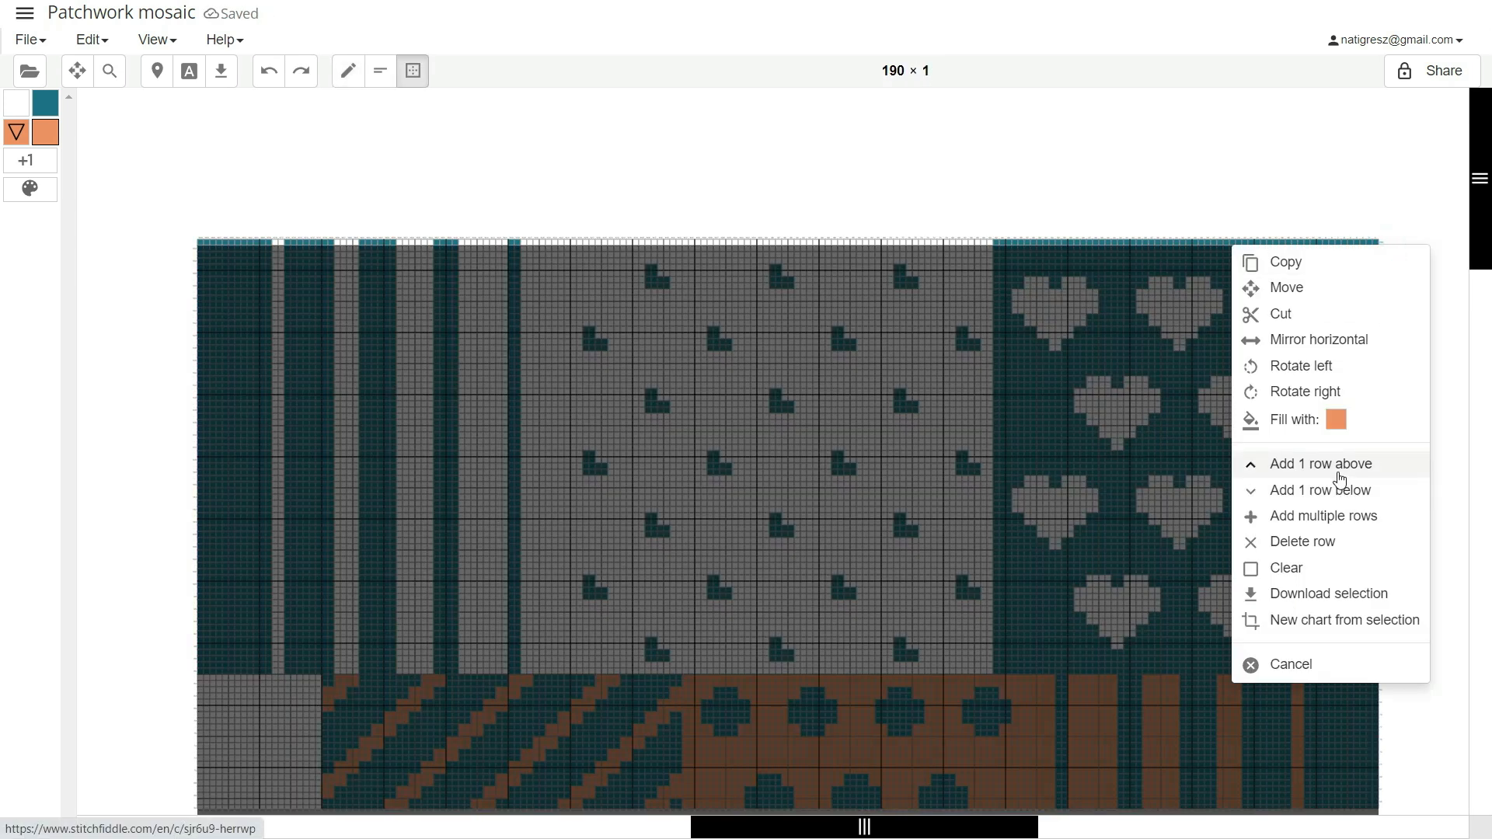
pyautogui.click(1334, 515)
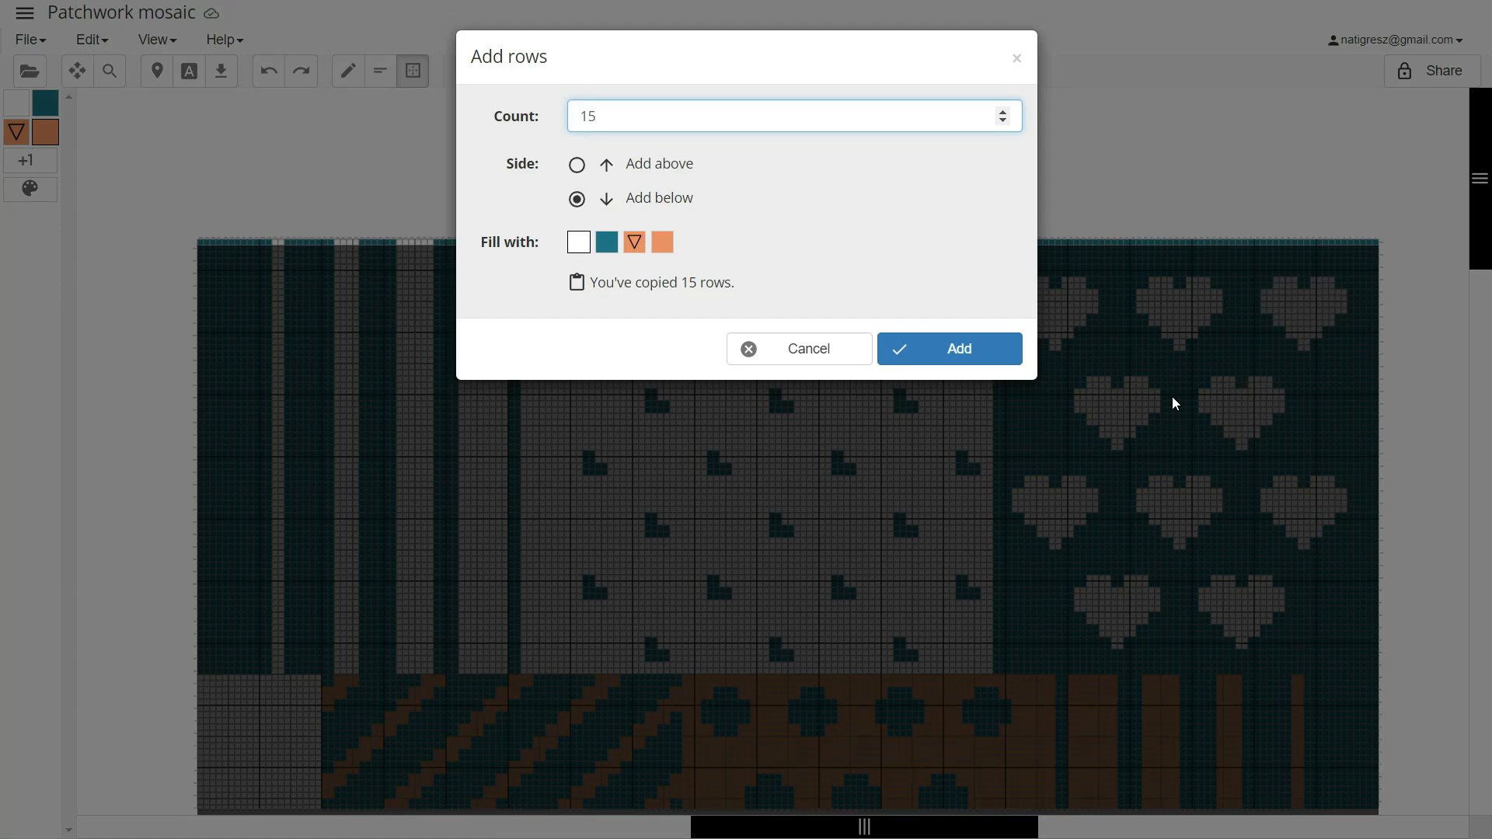
pyautogui.click(575, 165)
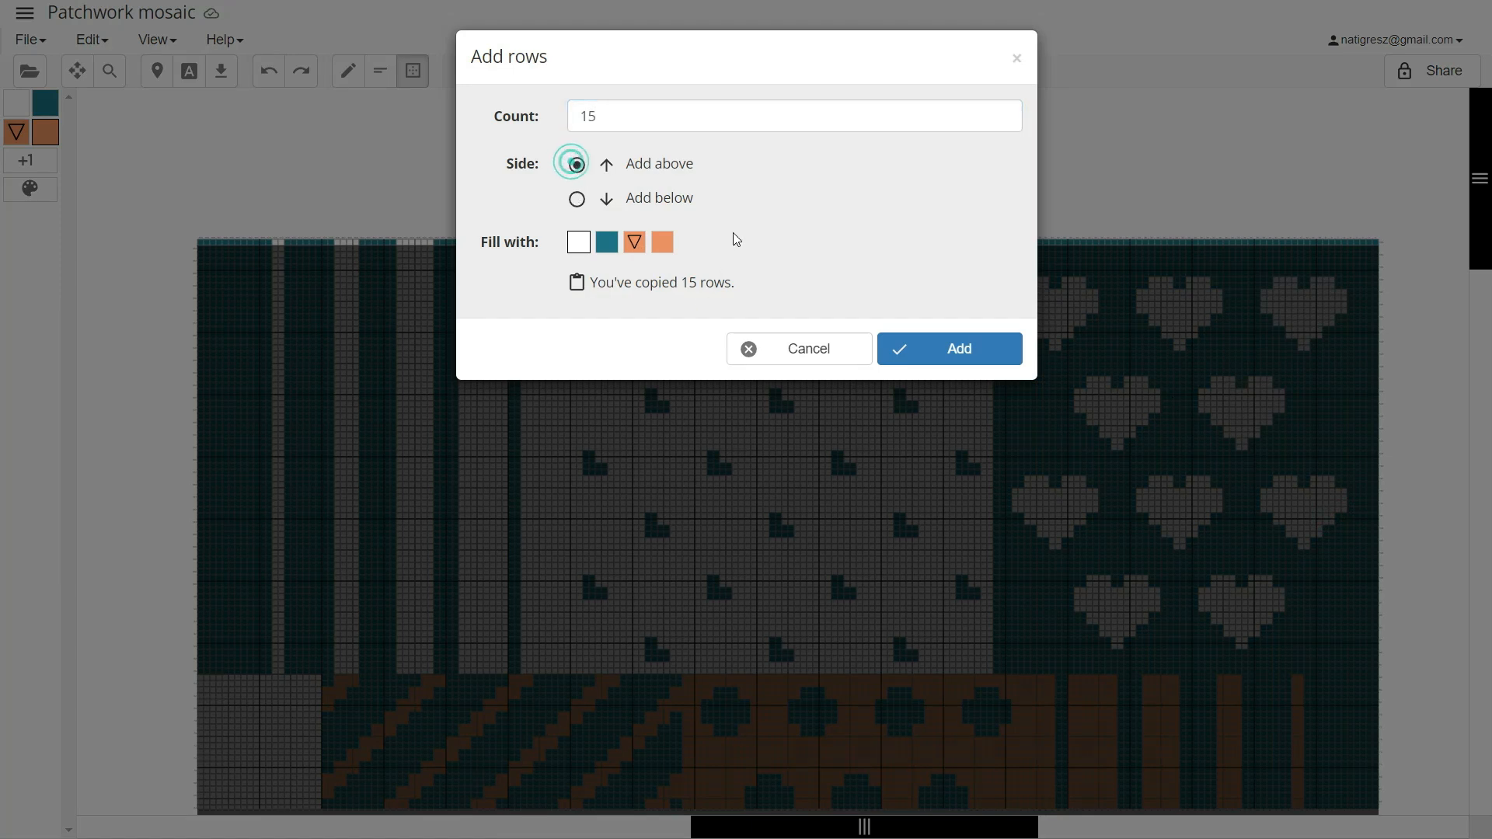
pyautogui.click(972, 343)
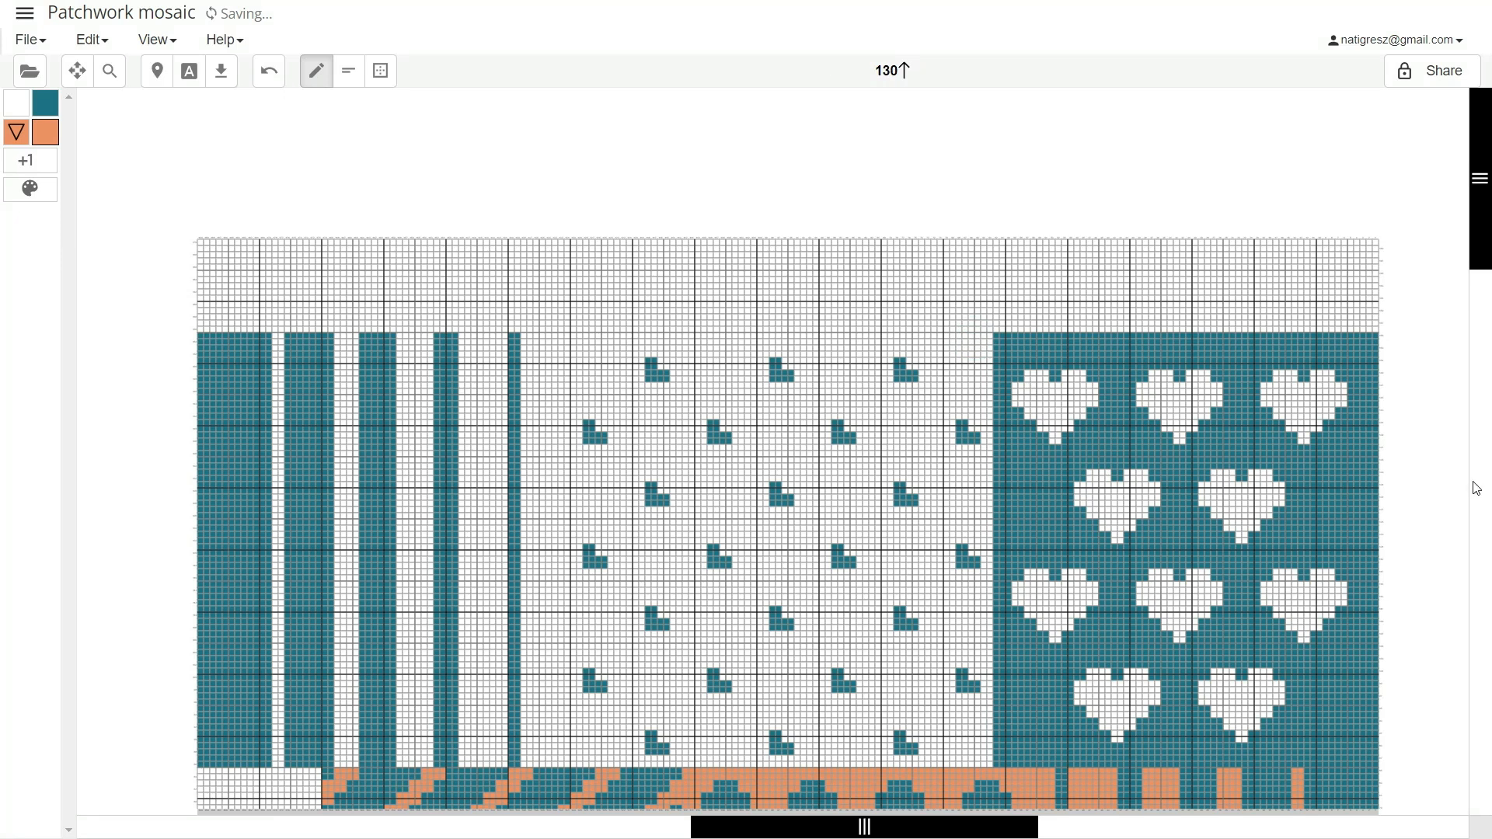
pyautogui.scroll(-3, 1438, 505)
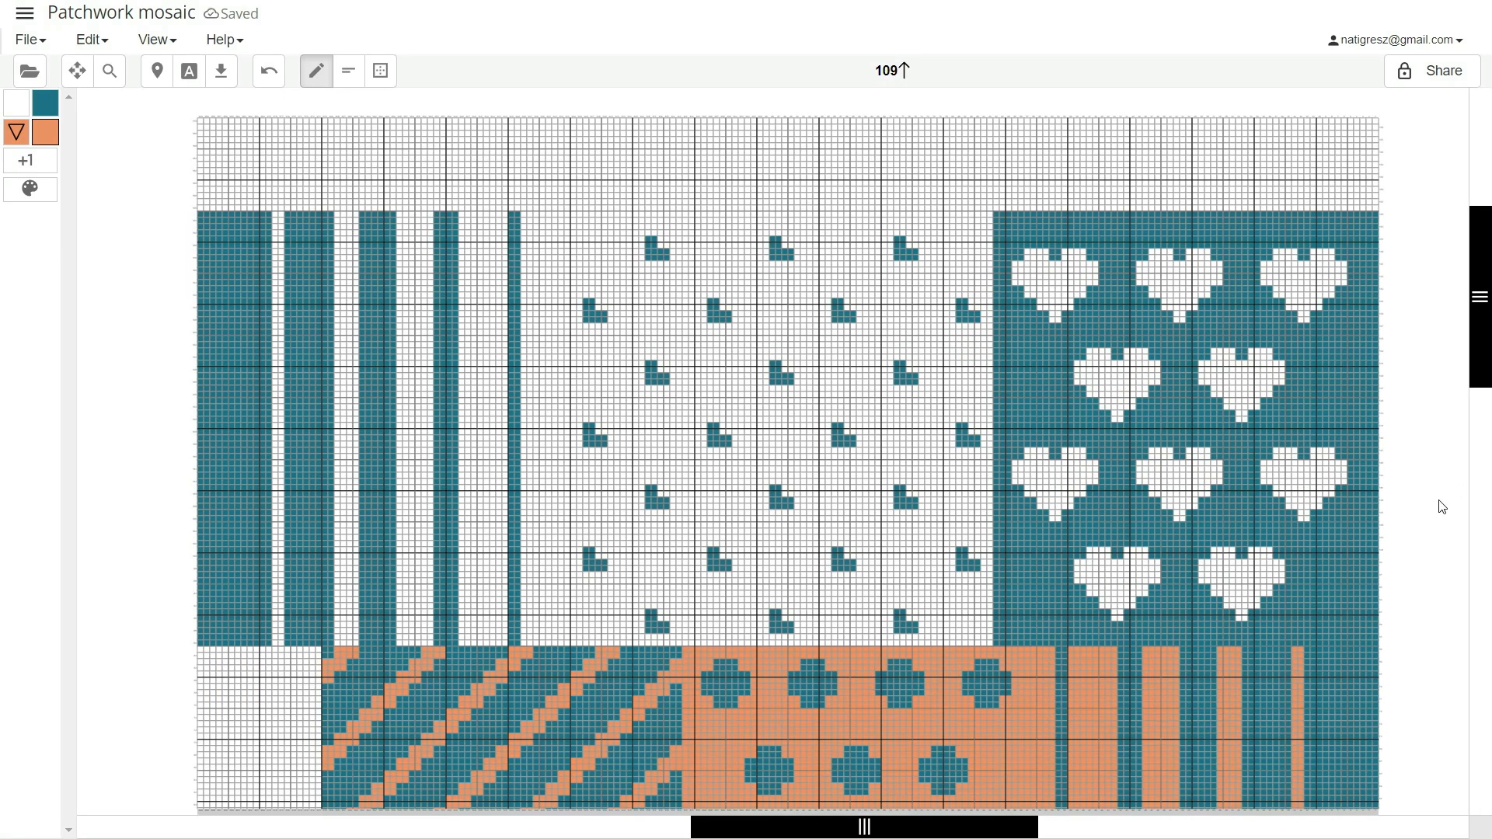
# Fill the 62 × 15 area of new white rows above the hearts block with teal
pyautogui.click(380, 71)
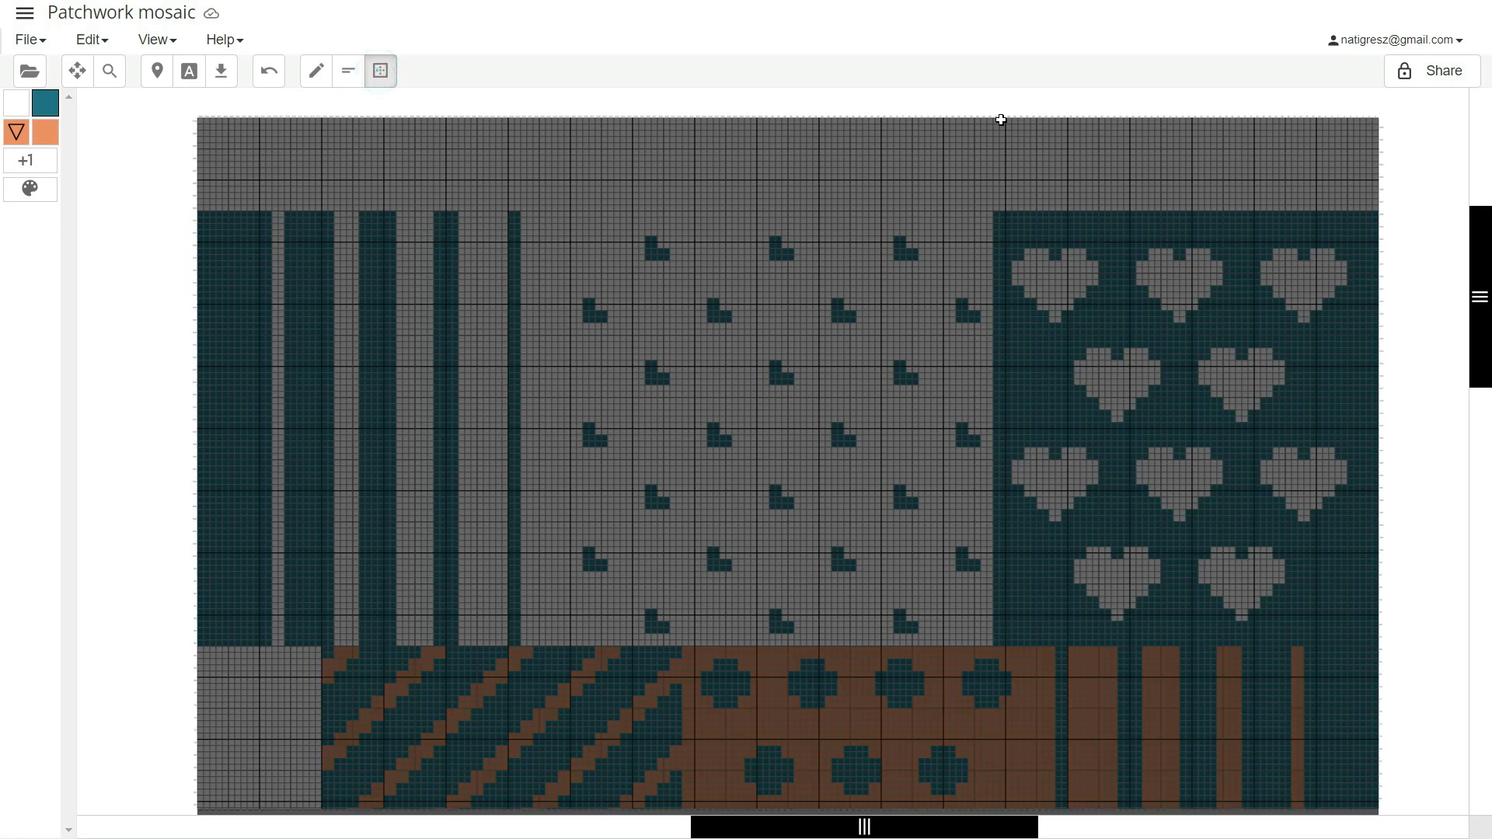
pyautogui.moveTo(997, 119); pyautogui.dragTo(1375, 208)
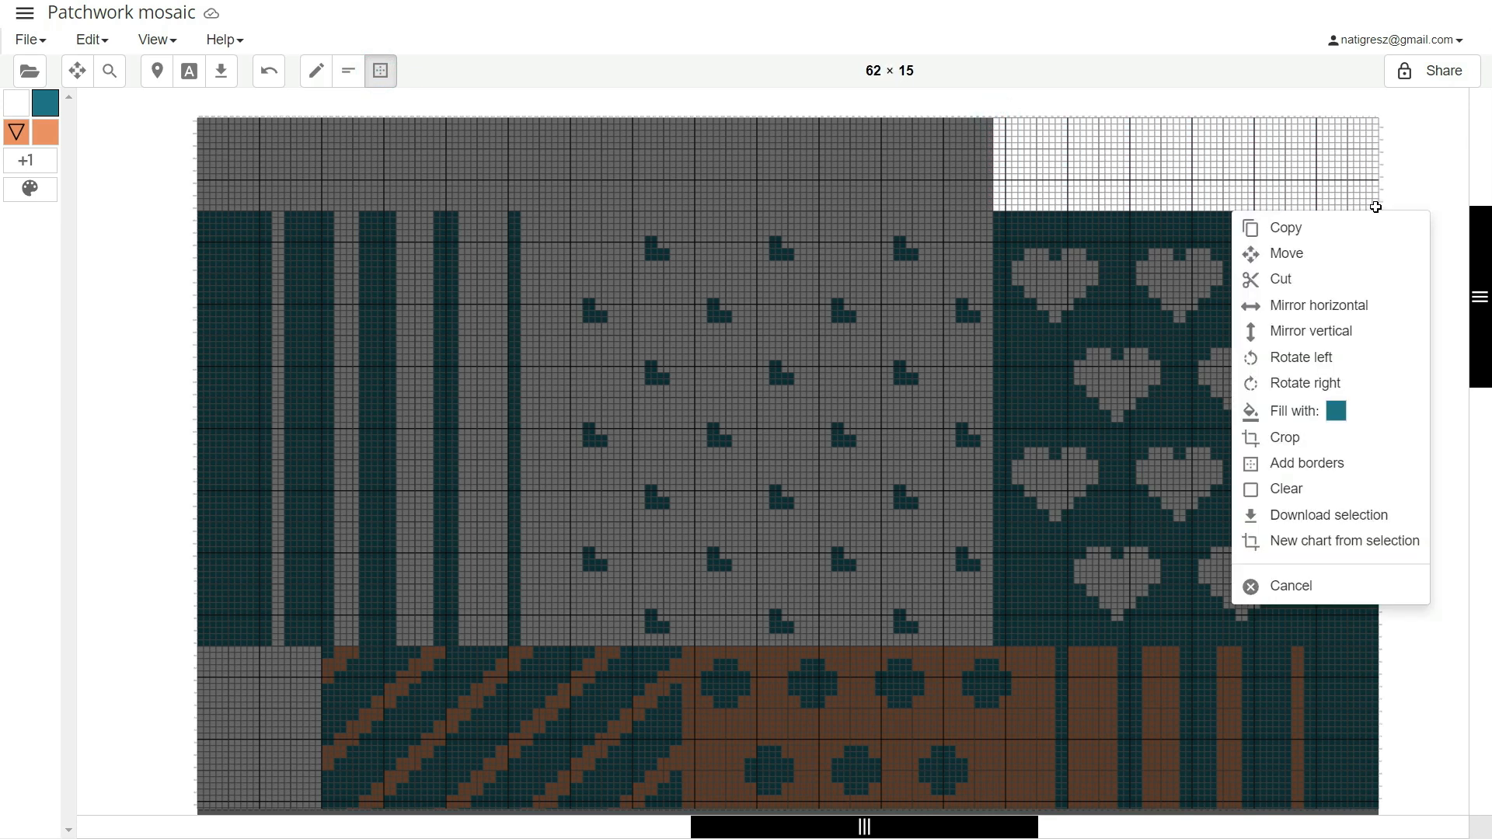
pyautogui.click(1335, 412)
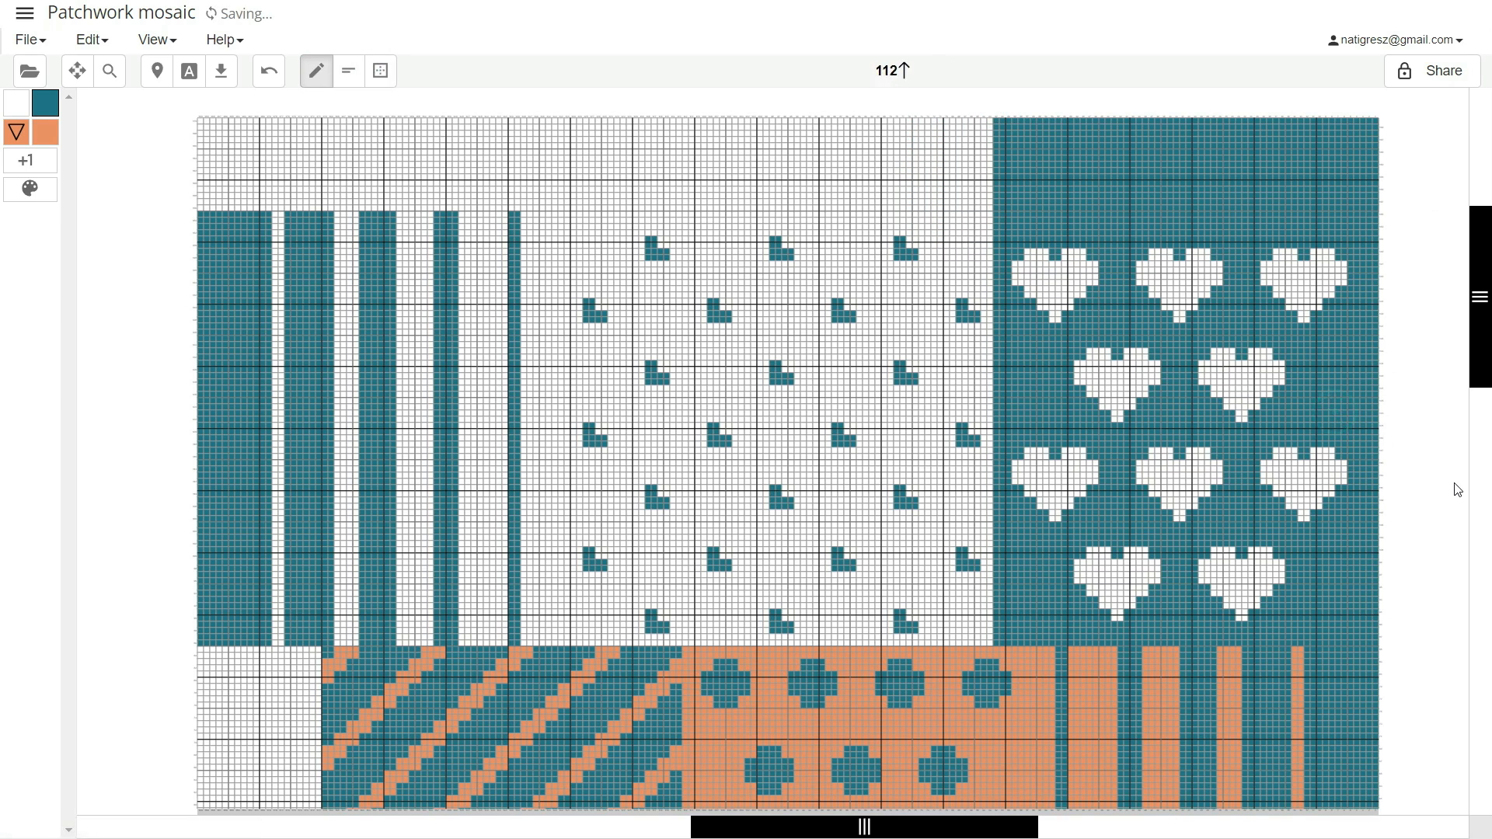
# Copy the staggered row of two hearts and paste it into the new teal rows at the top of the hearts block
pyautogui.click(380, 71)
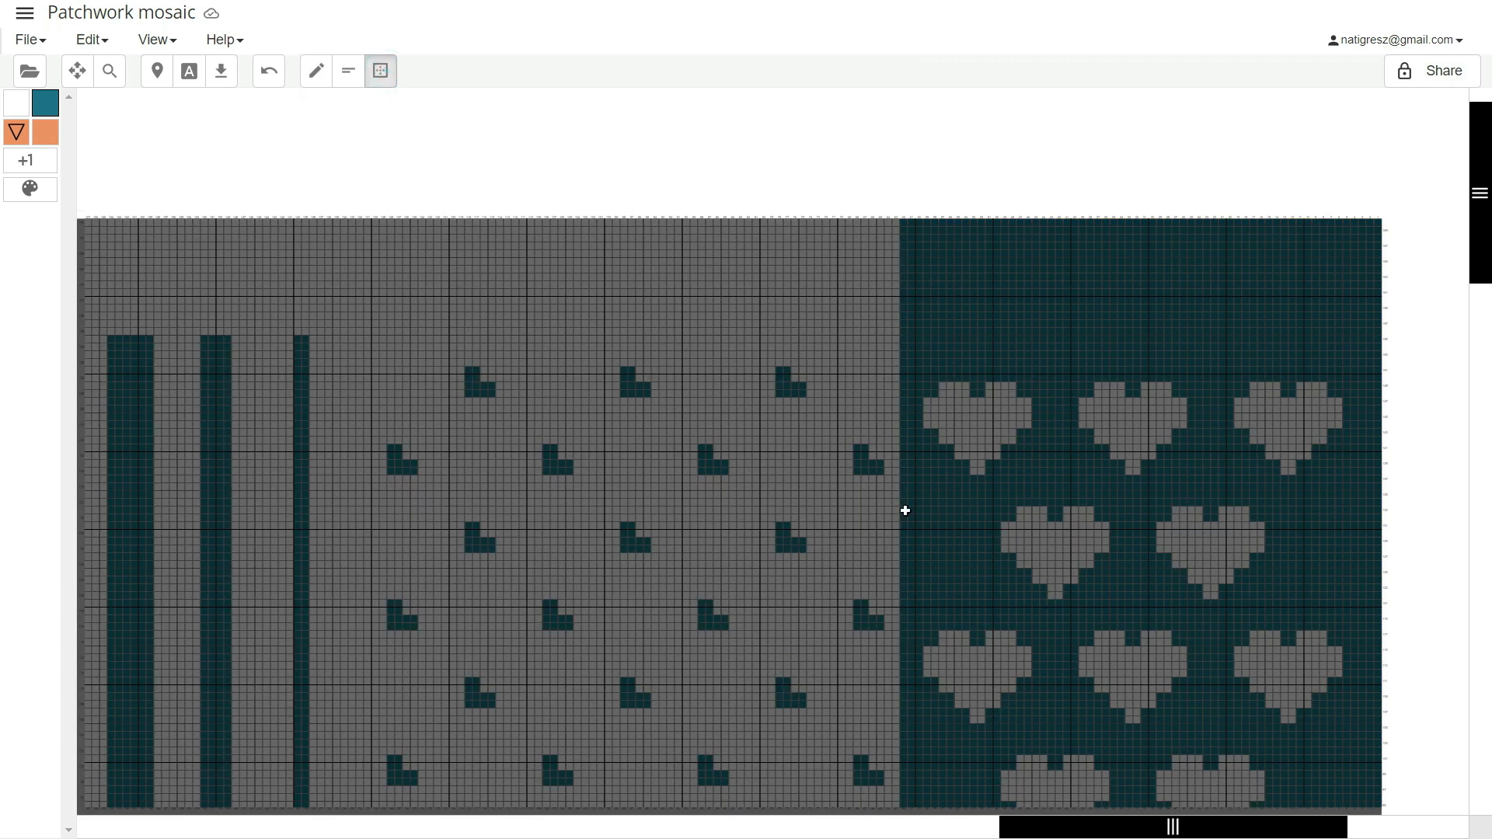
pyautogui.moveTo(905, 511)
pyautogui.mouseDown()
pyautogui.moveTo(1375, 544)
pyautogui.moveTo(1383, 599)
pyautogui.mouseUp()
pyautogui.click(1292, 446)
pyautogui.rightClick(902, 261)
pyautogui.click(966, 312)
pyautogui.click(409, 64)
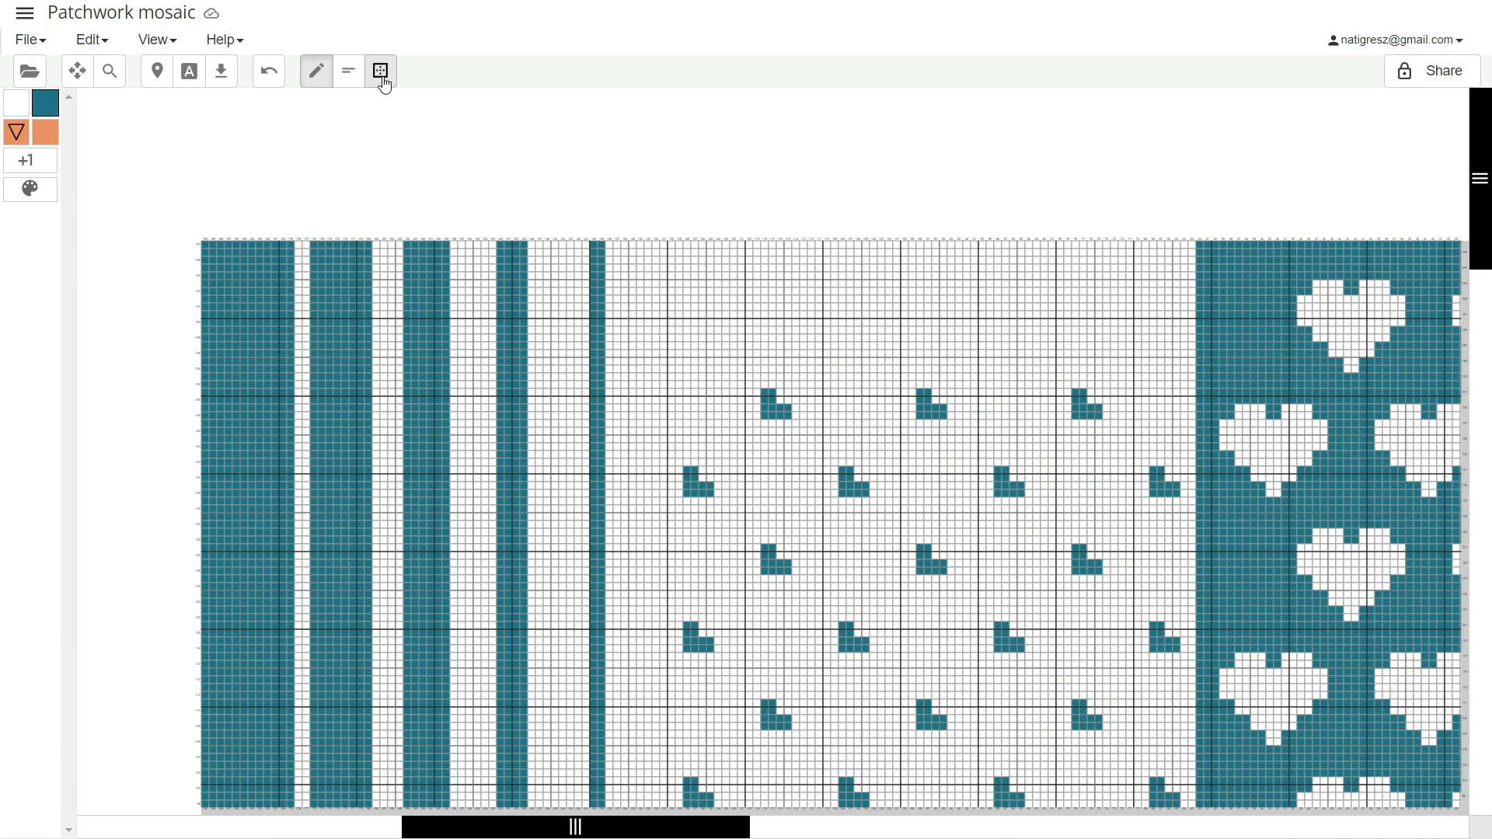
# Copy the top two staggered rows of dots and paste them into the new white rows above the dot block
pyautogui.click(381, 70)
pyautogui.moveTo(606, 388); pyautogui.dragTo(1203, 501)
pyautogui.rightClick(1203, 501)
pyautogui.click(1259, 450)
pyautogui.rightClick(258, 264)
pyautogui.click(319, 317)
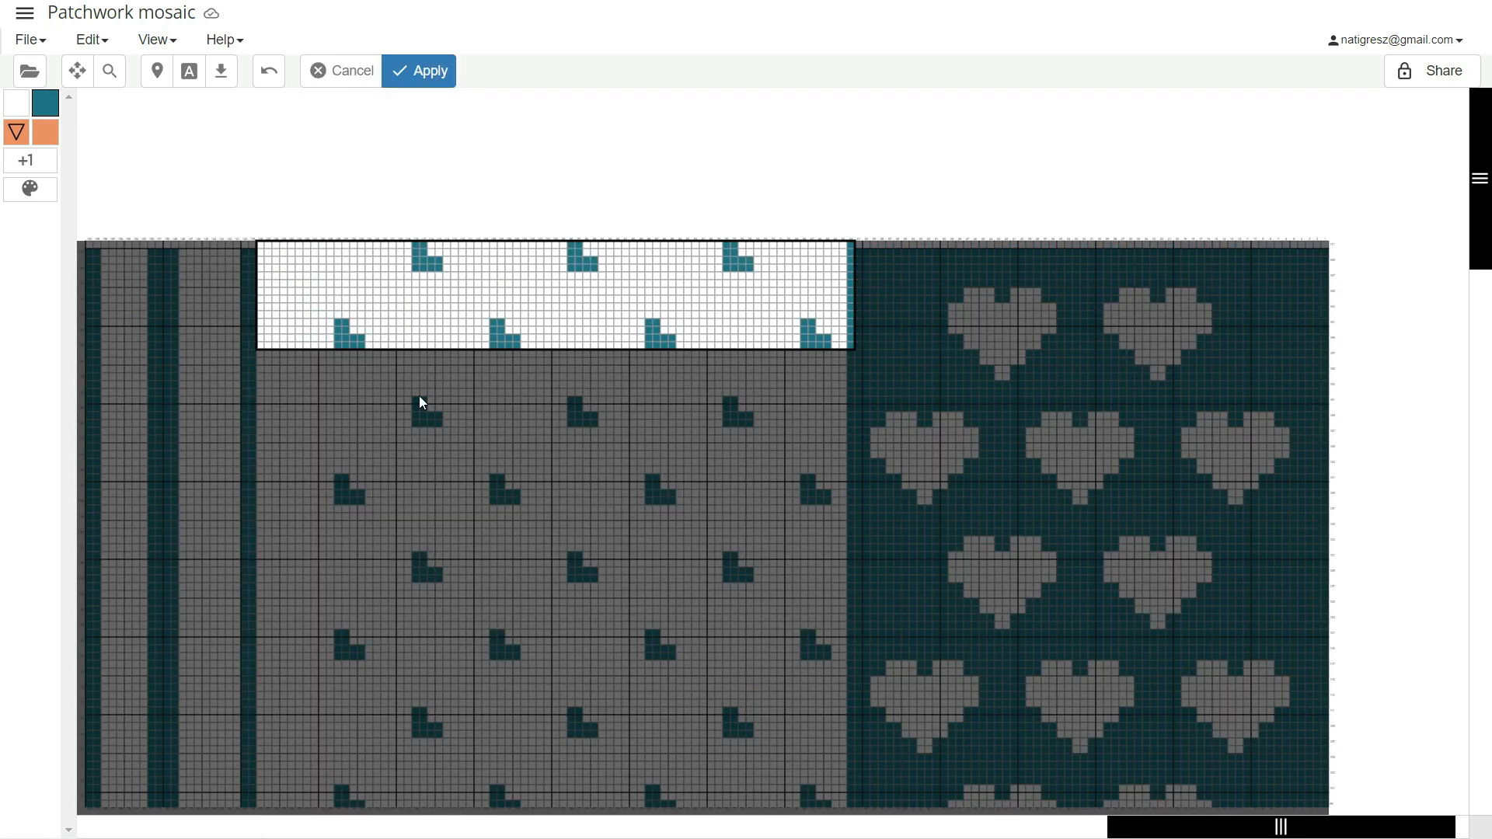
pyautogui.click(419, 71)
# Clear the uppermost row of three dots along the chart's top edge
pyautogui.click(381, 70)
pyautogui.moveTo(392, 245); pyautogui.dragTo(766, 277)
pyautogui.click(816, 296)
pyautogui.click(380, 71)
pyautogui.moveTo(392, 245); pyautogui.dragTo(773, 283)
pyautogui.rightClick(775, 286)
pyautogui.click(816, 563)
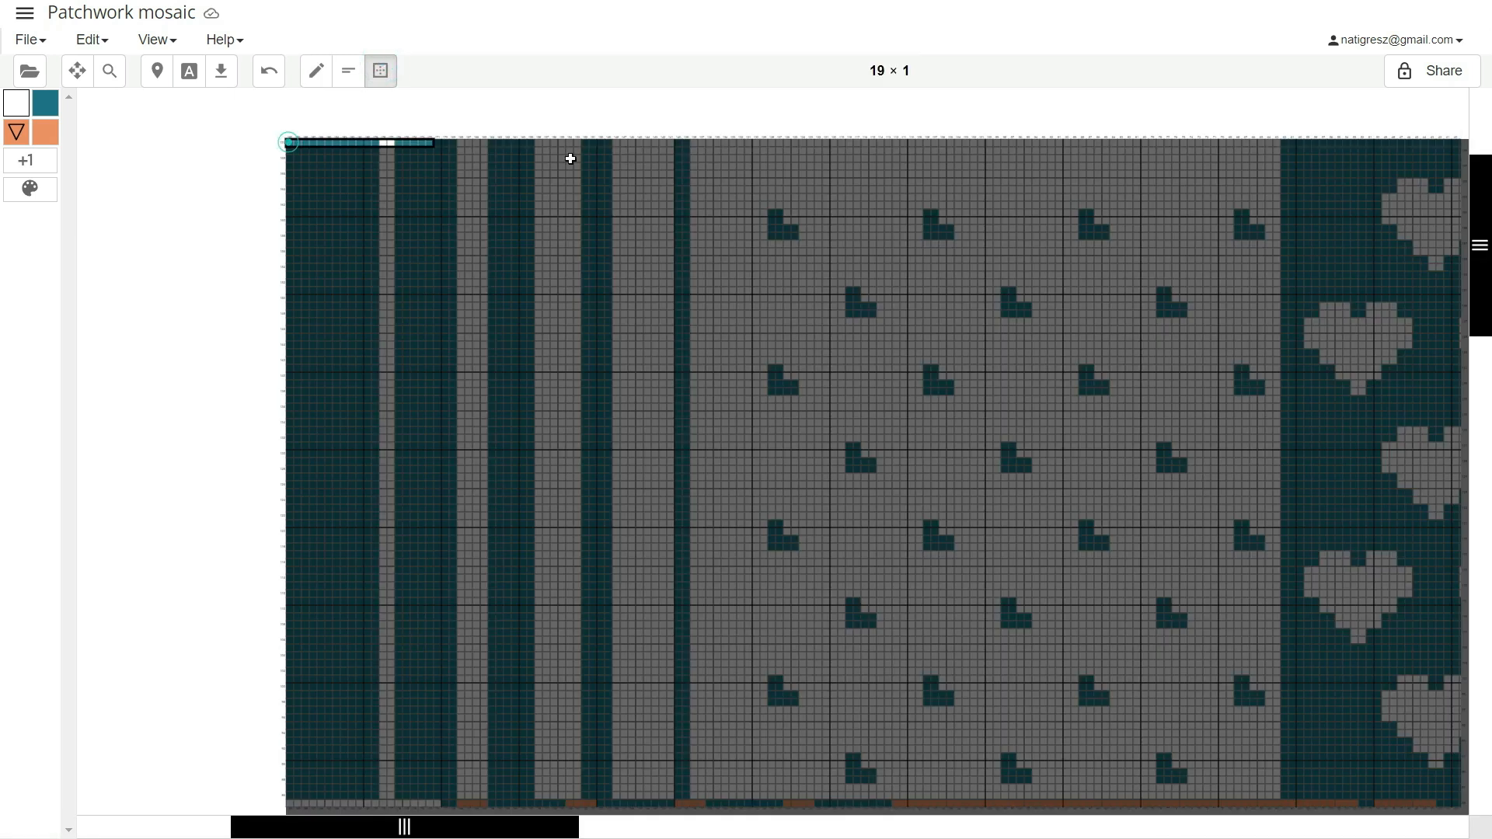
# Copy the upper striped and dotted blocks up to the hearts block and paste them 20 columns further right
pyautogui.moveTo(570, 159); pyautogui.dragTo(1139, 798)
pyautogui.rightClick(1139, 797)
pyautogui.click(1158, 447)
pyautogui.rightClick(448, 156)
pyautogui.click(514, 224)
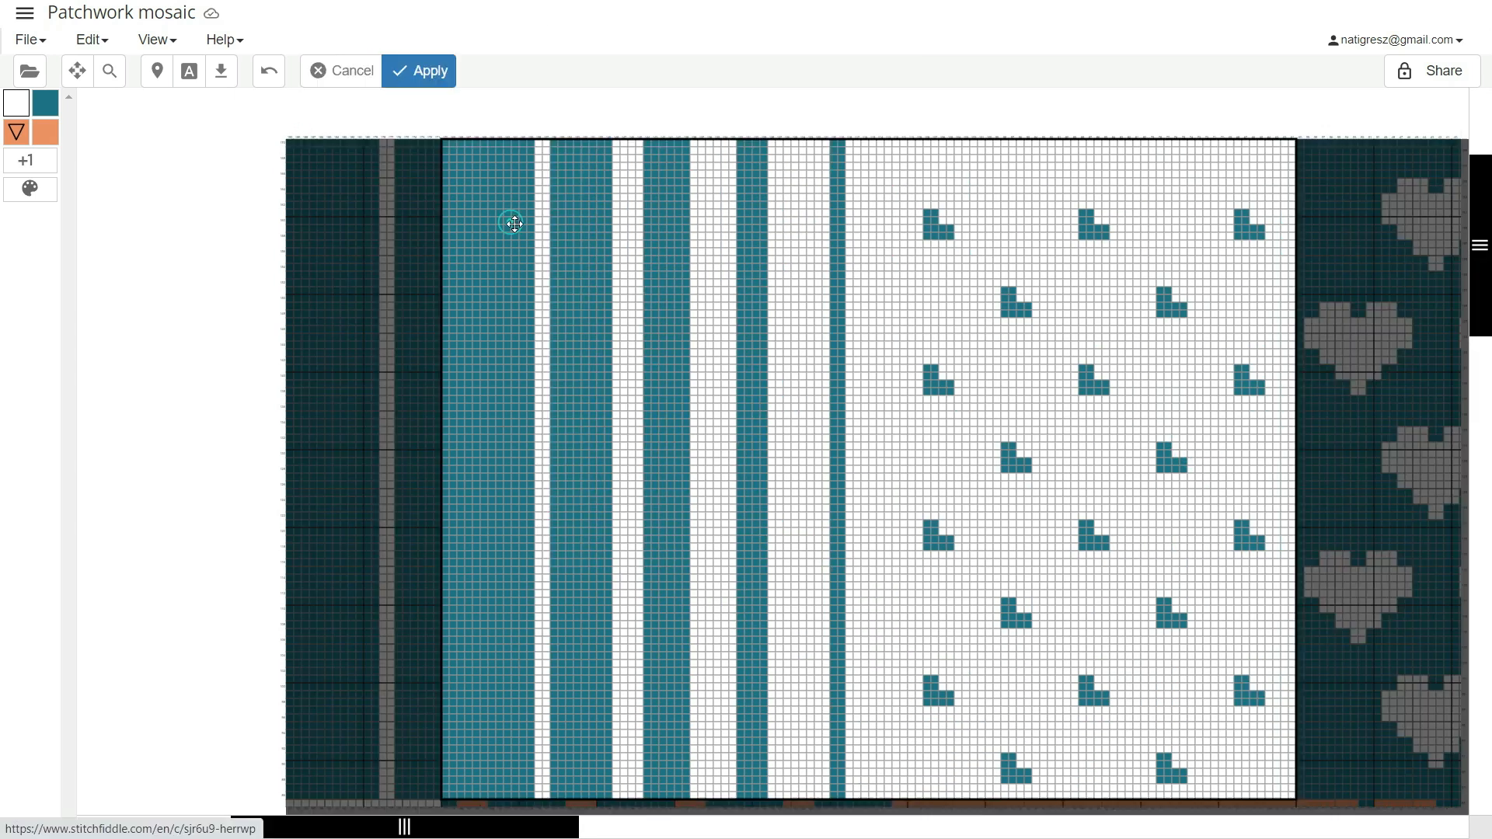
pyautogui.click(420, 71)
# Delete the 20 leftmost columns of the chart
pyautogui.click(380, 71)
pyautogui.moveTo(436, 237); pyautogui.dragTo(285, 236)
pyautogui.rightClick(285, 236)
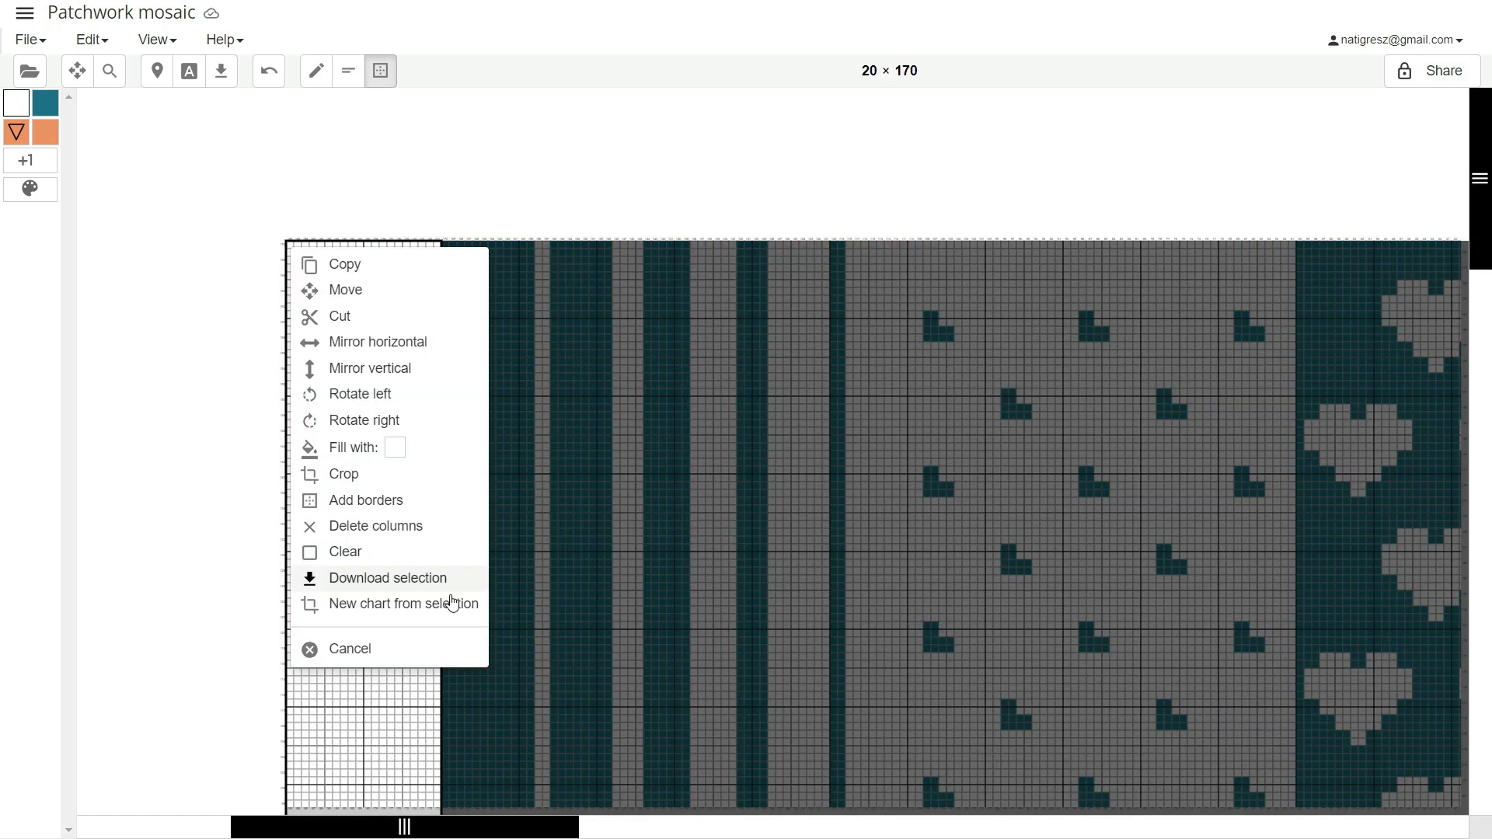
pyautogui.click(382, 535)
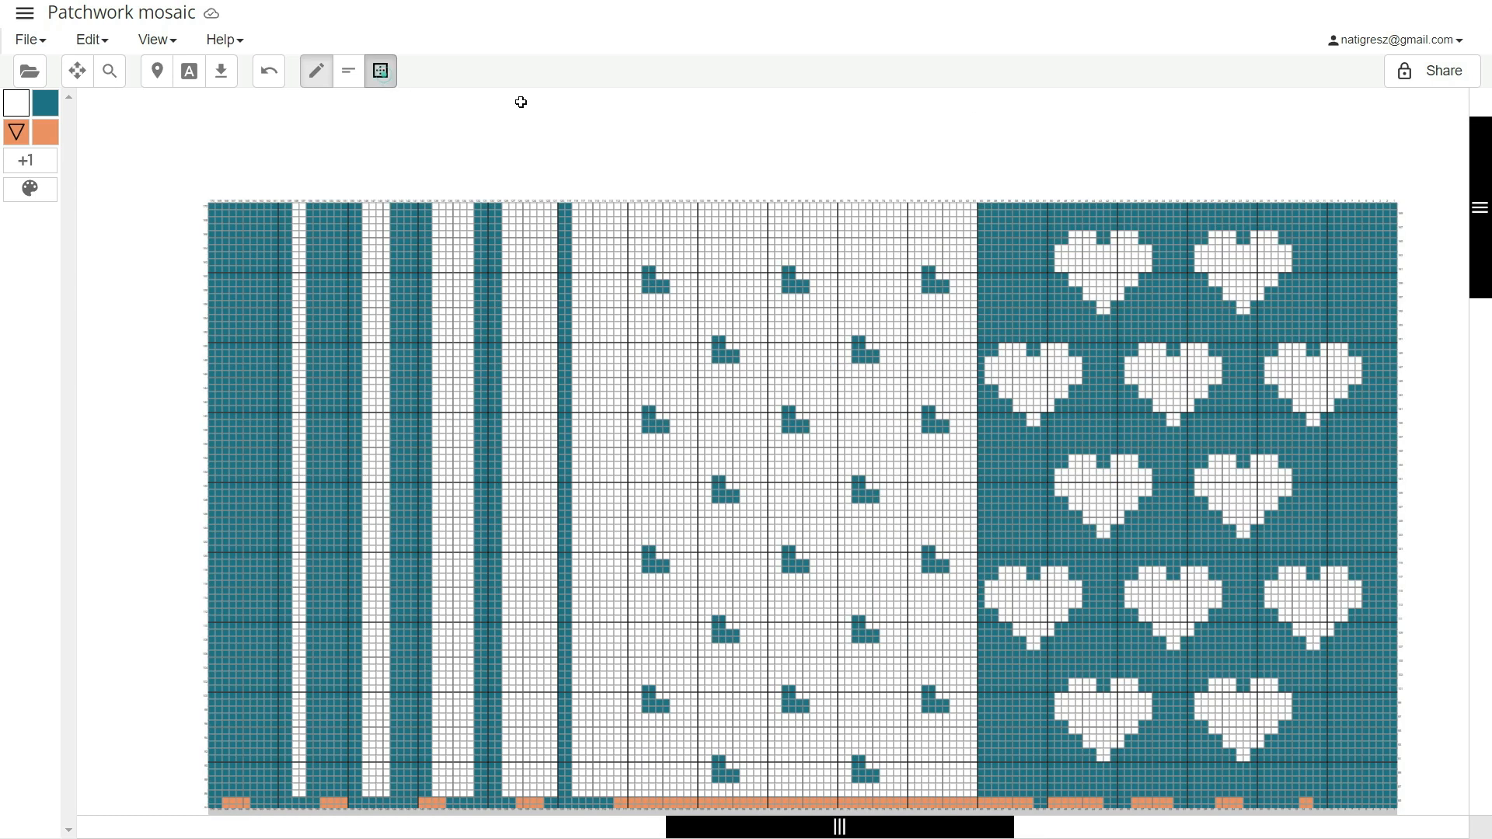
# Copy the 54 × 80 area of hearts and paste it two columns further right within the teal block
pyautogui.click(380, 71)
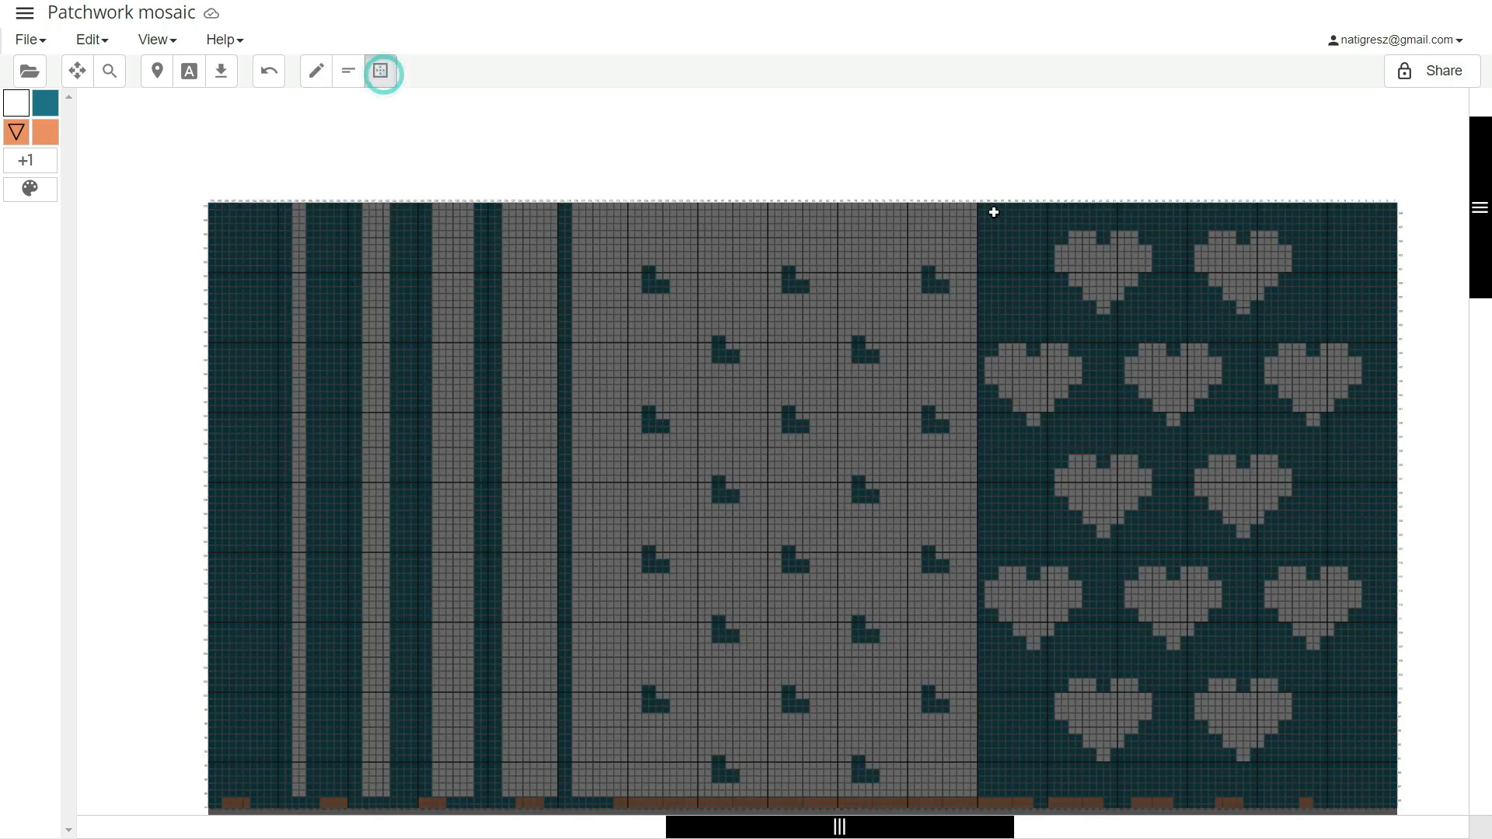
pyautogui.moveTo(987, 206); pyautogui.dragTo(1356, 768)
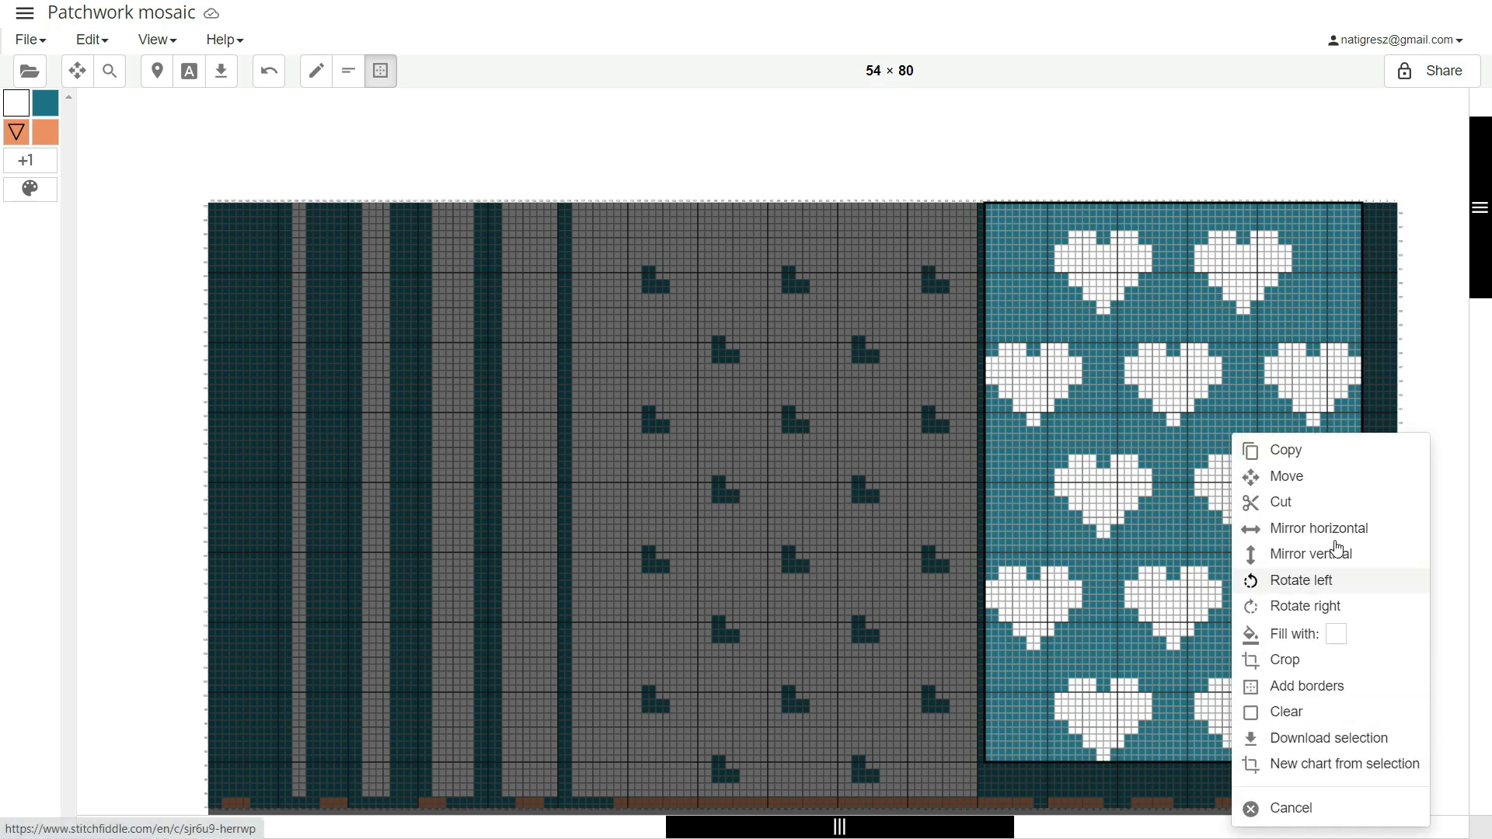
pyautogui.click(1272, 460)
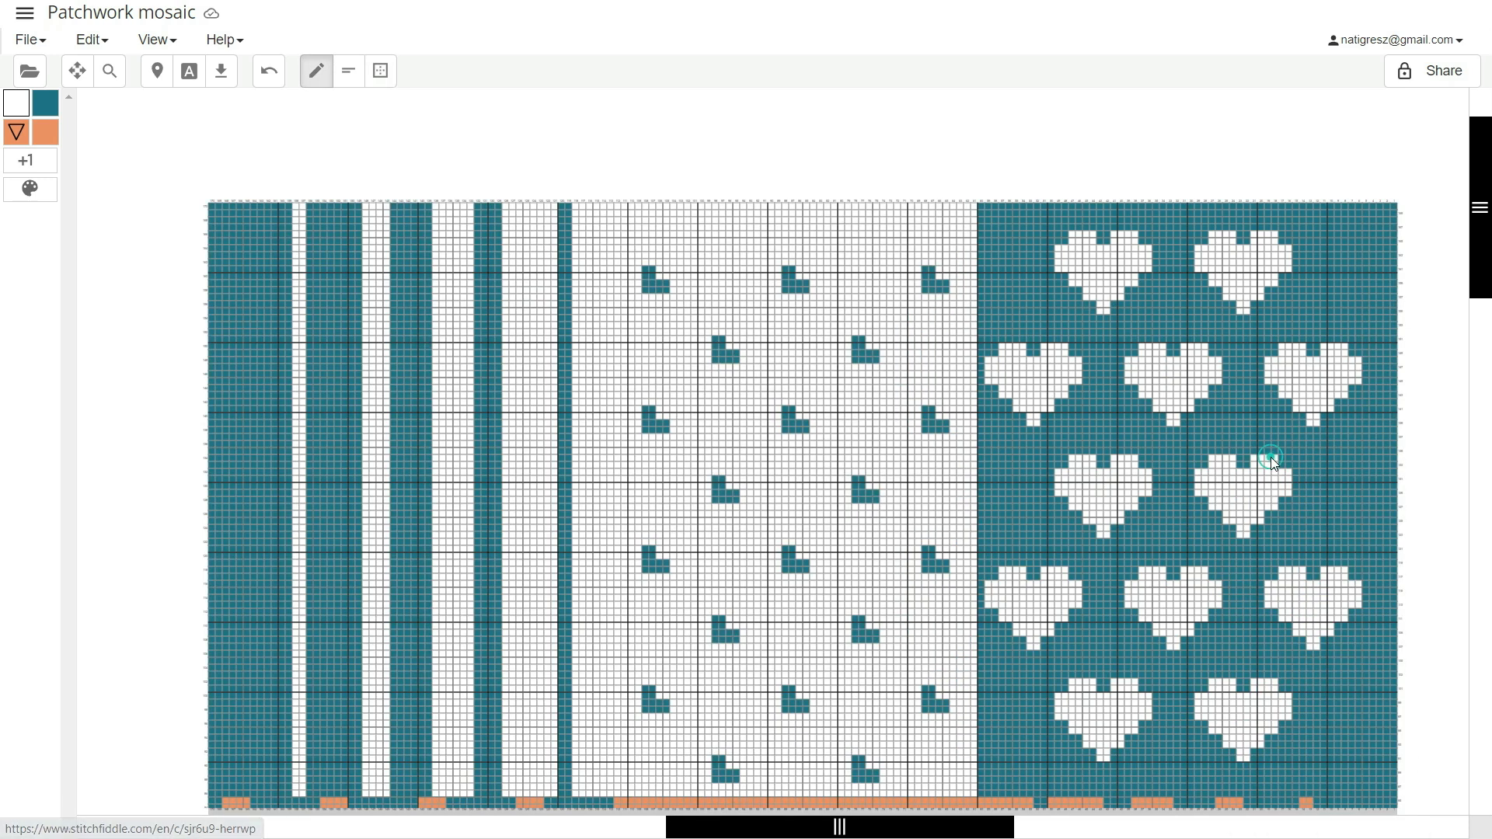
pyautogui.rightClick(1001, 205)
pyautogui.click(1064, 281)
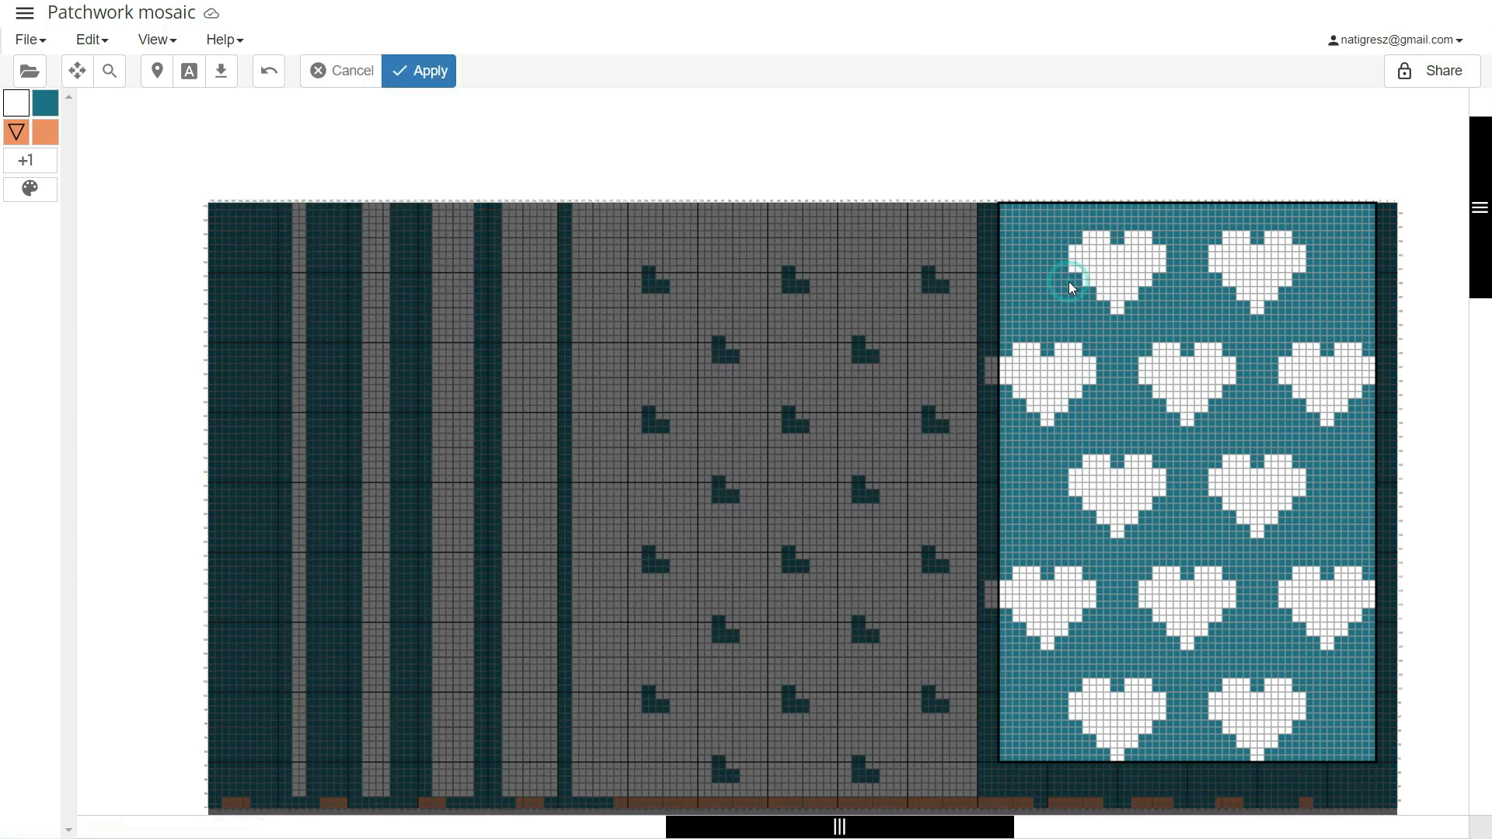
pyautogui.click(427, 92)
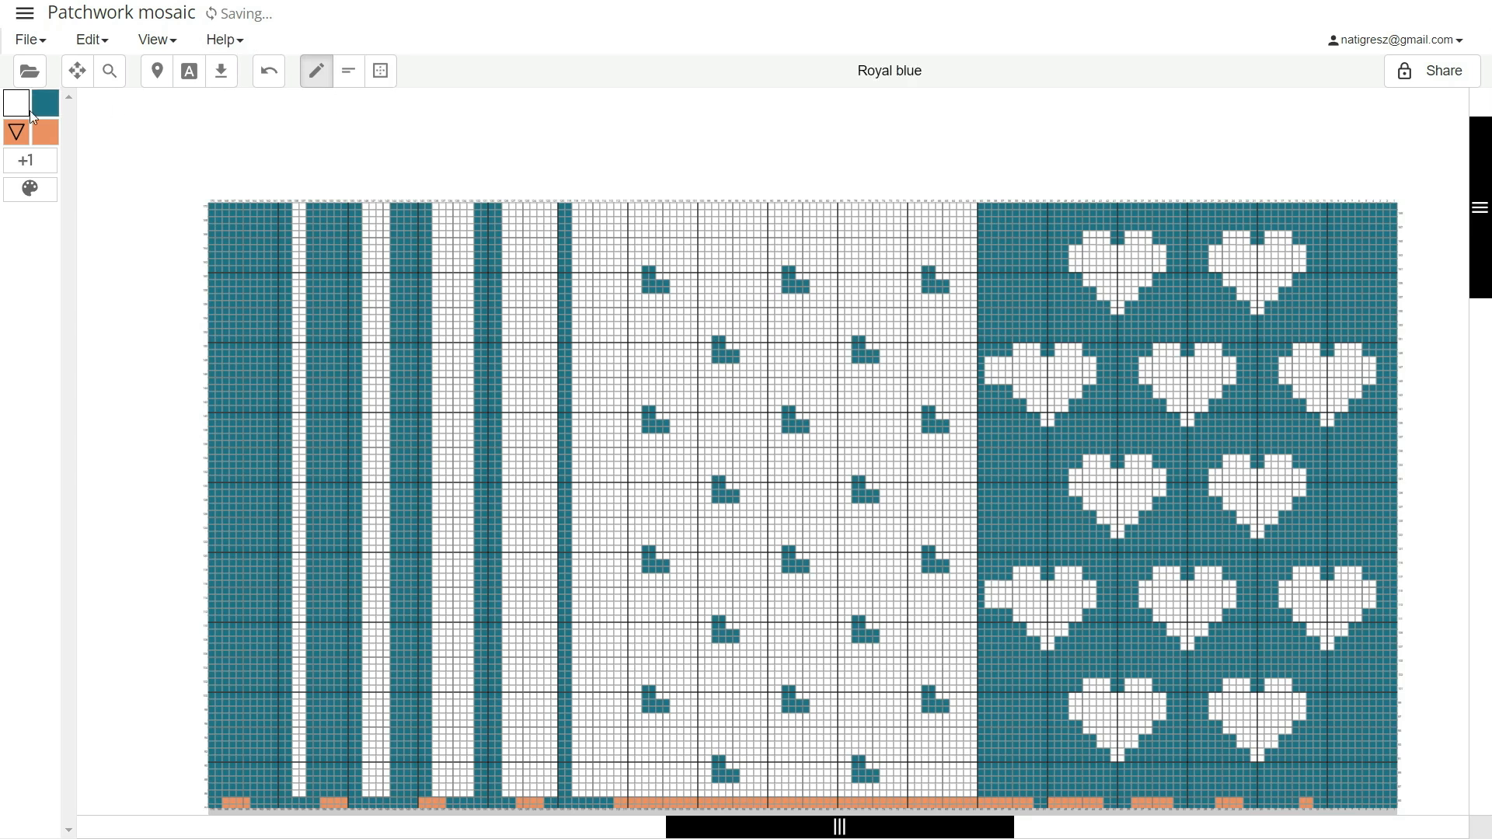
# Fill the leftover 2 × 64 strip beside the left hearts with teal
pyautogui.click(380, 71)
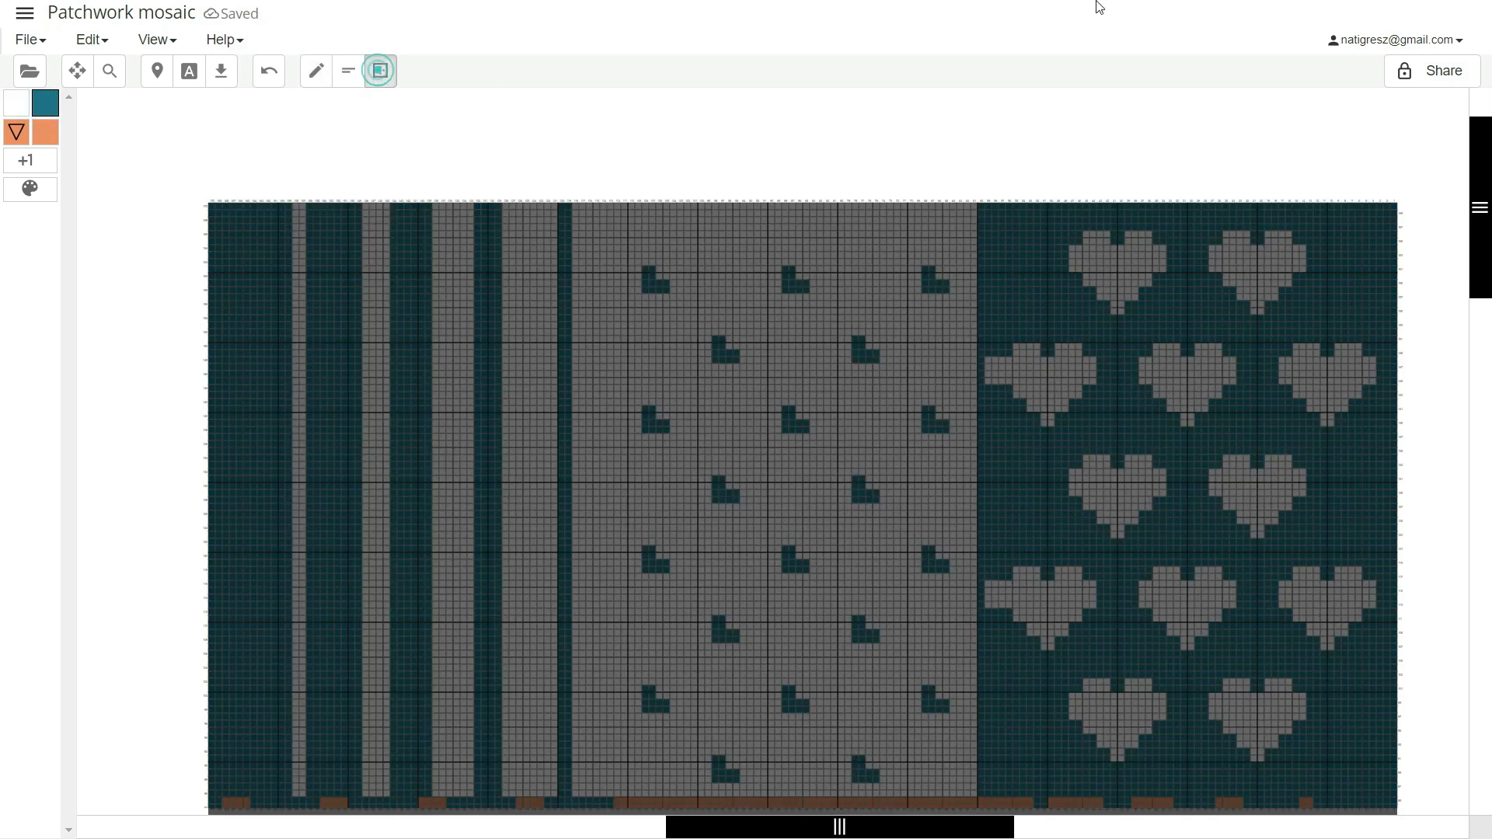
pyautogui.moveTo(989, 249); pyautogui.dragTo(996, 651)
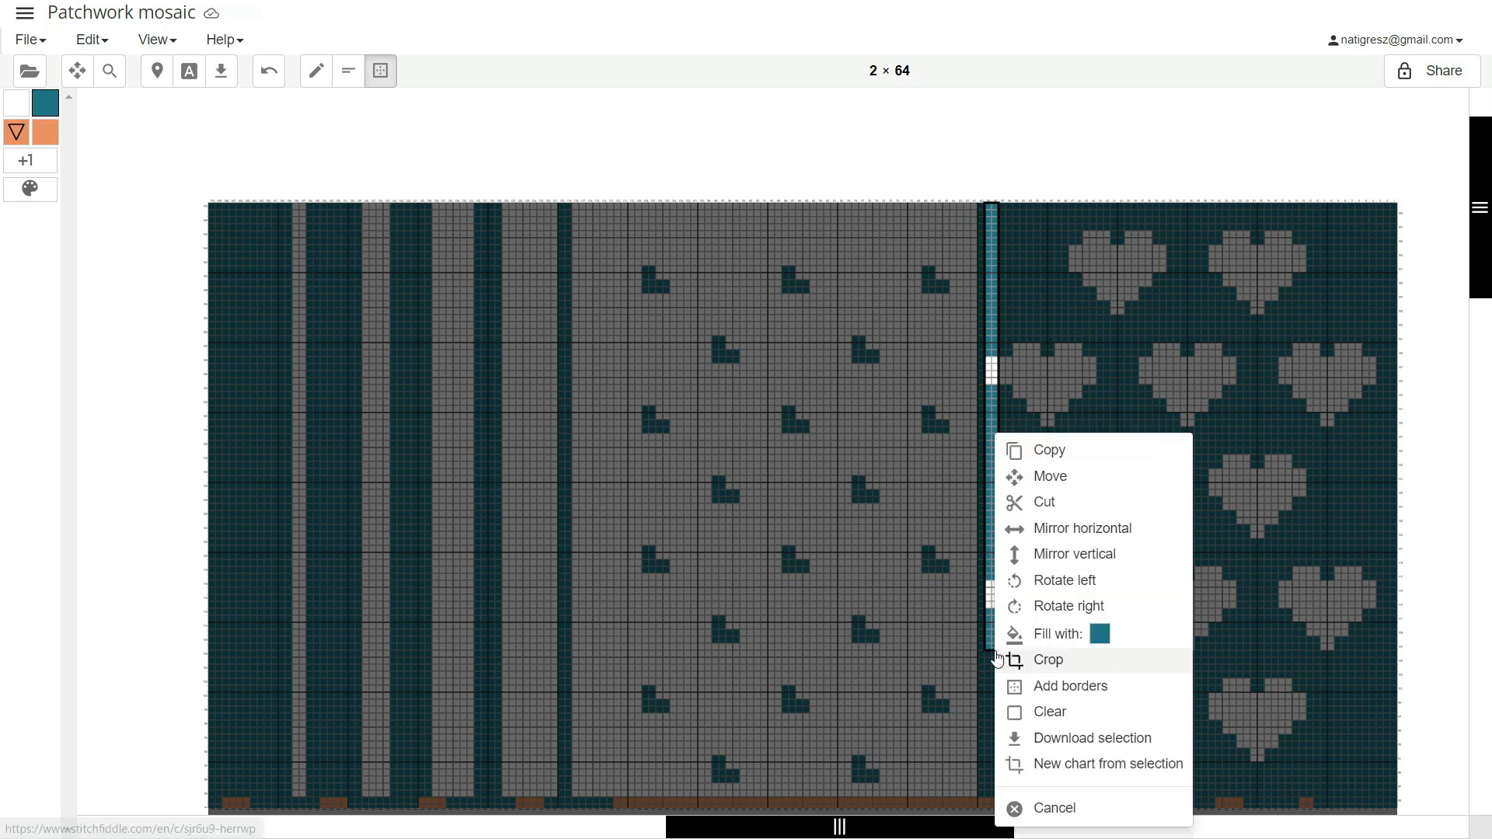
pyautogui.click(1088, 630)
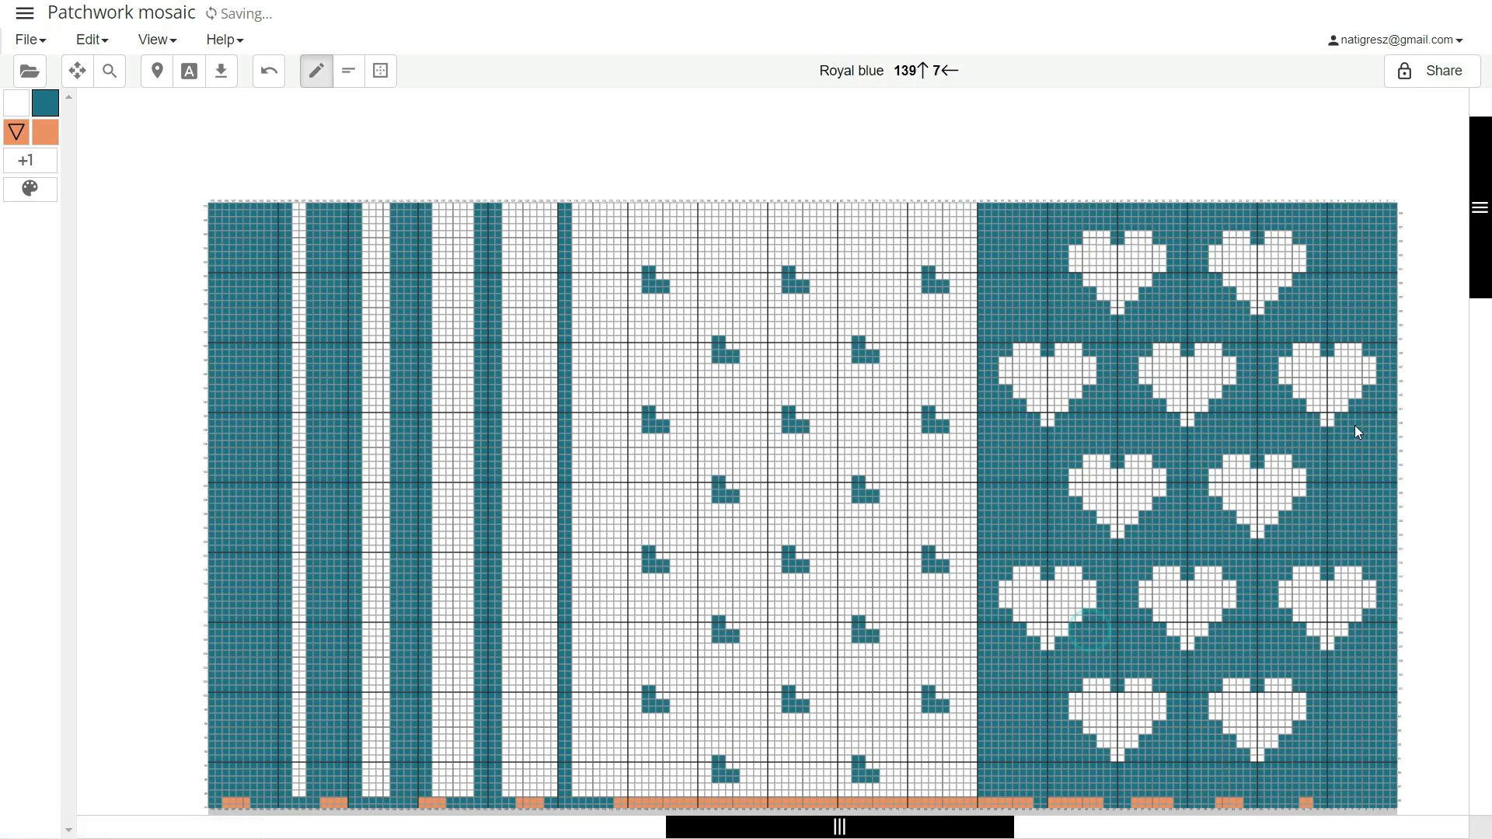
# Cut the 58 × 74 area of dots and paste it back one column further right and three rows higher
pyautogui.click(380, 71)
pyautogui.moveTo(576, 267); pyautogui.dragTo(973, 780)
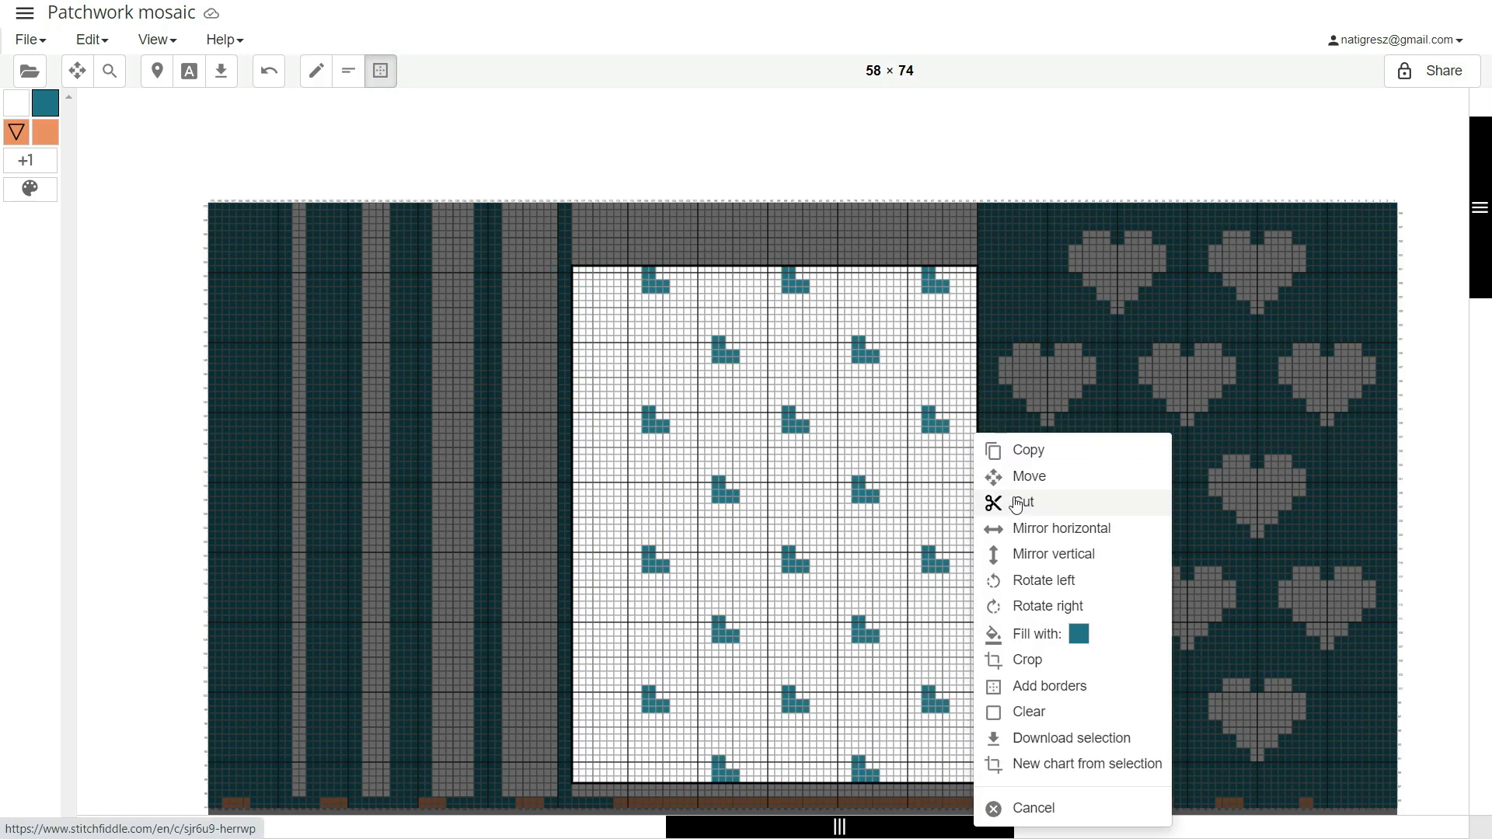
pyautogui.click(1015, 501)
pyautogui.rightClick(649, 248)
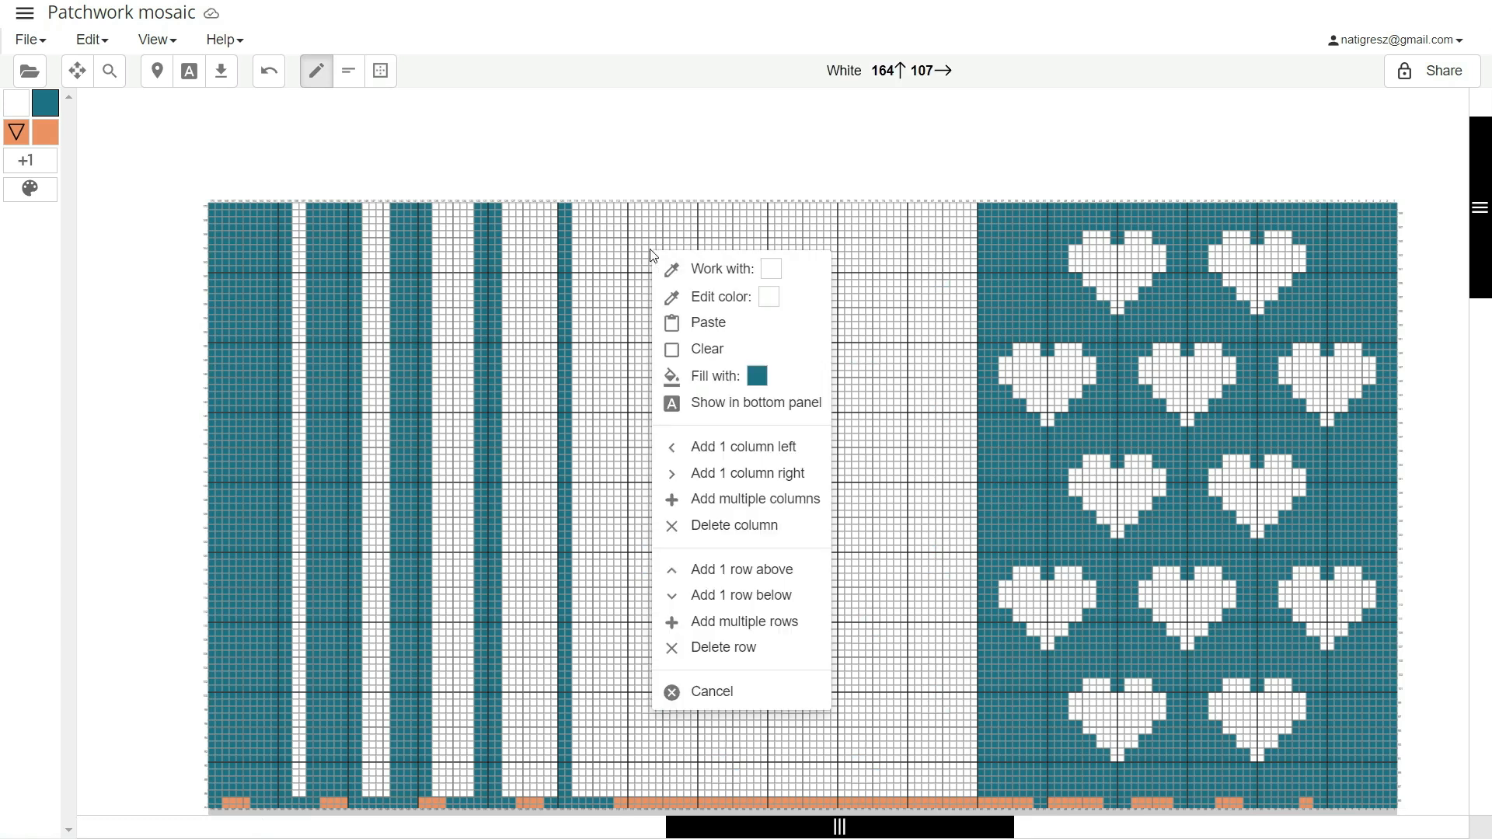
pyautogui.click(698, 321)
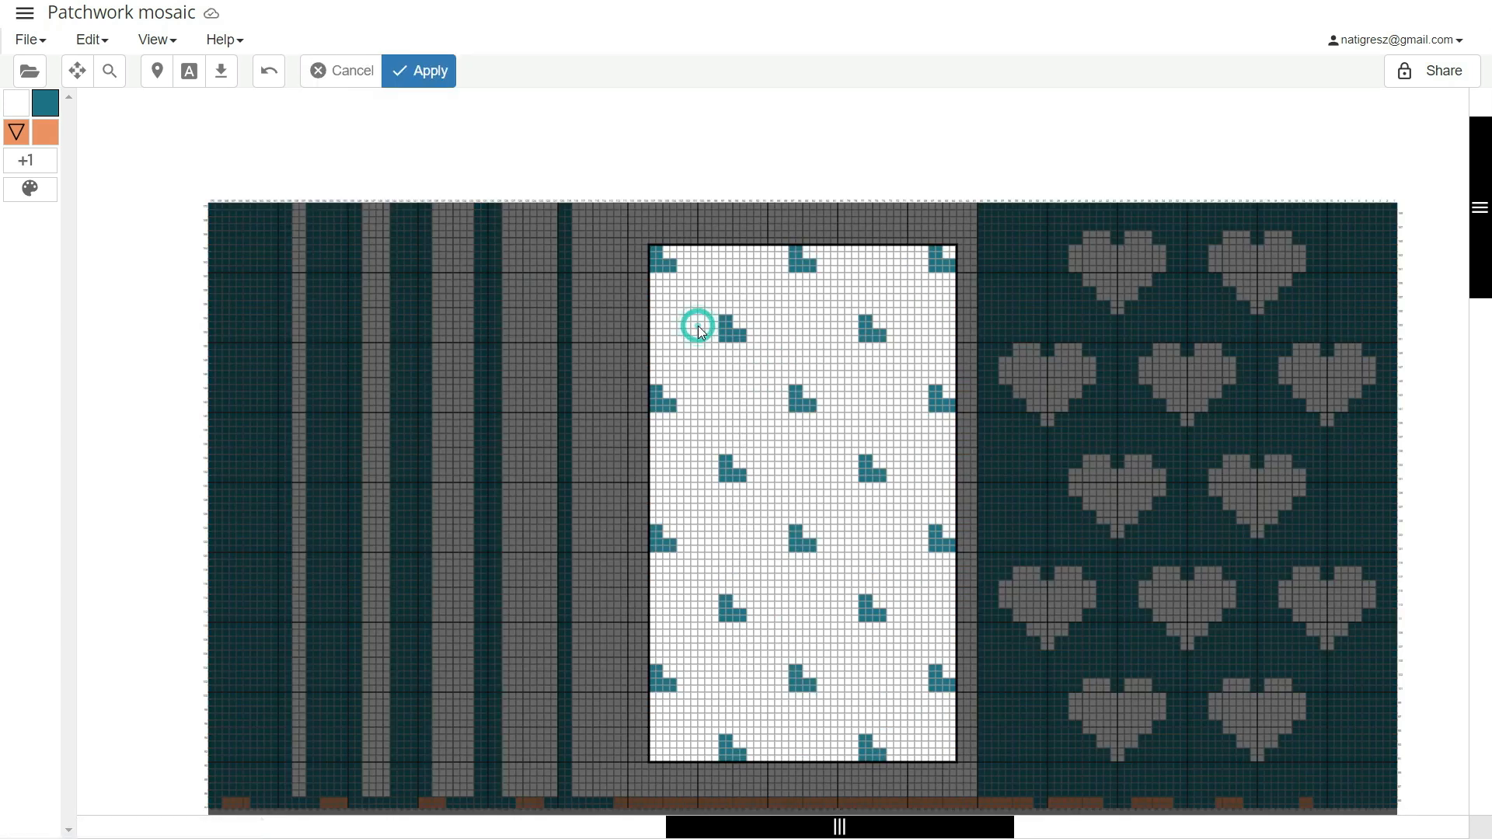
pyautogui.click(405, 76)
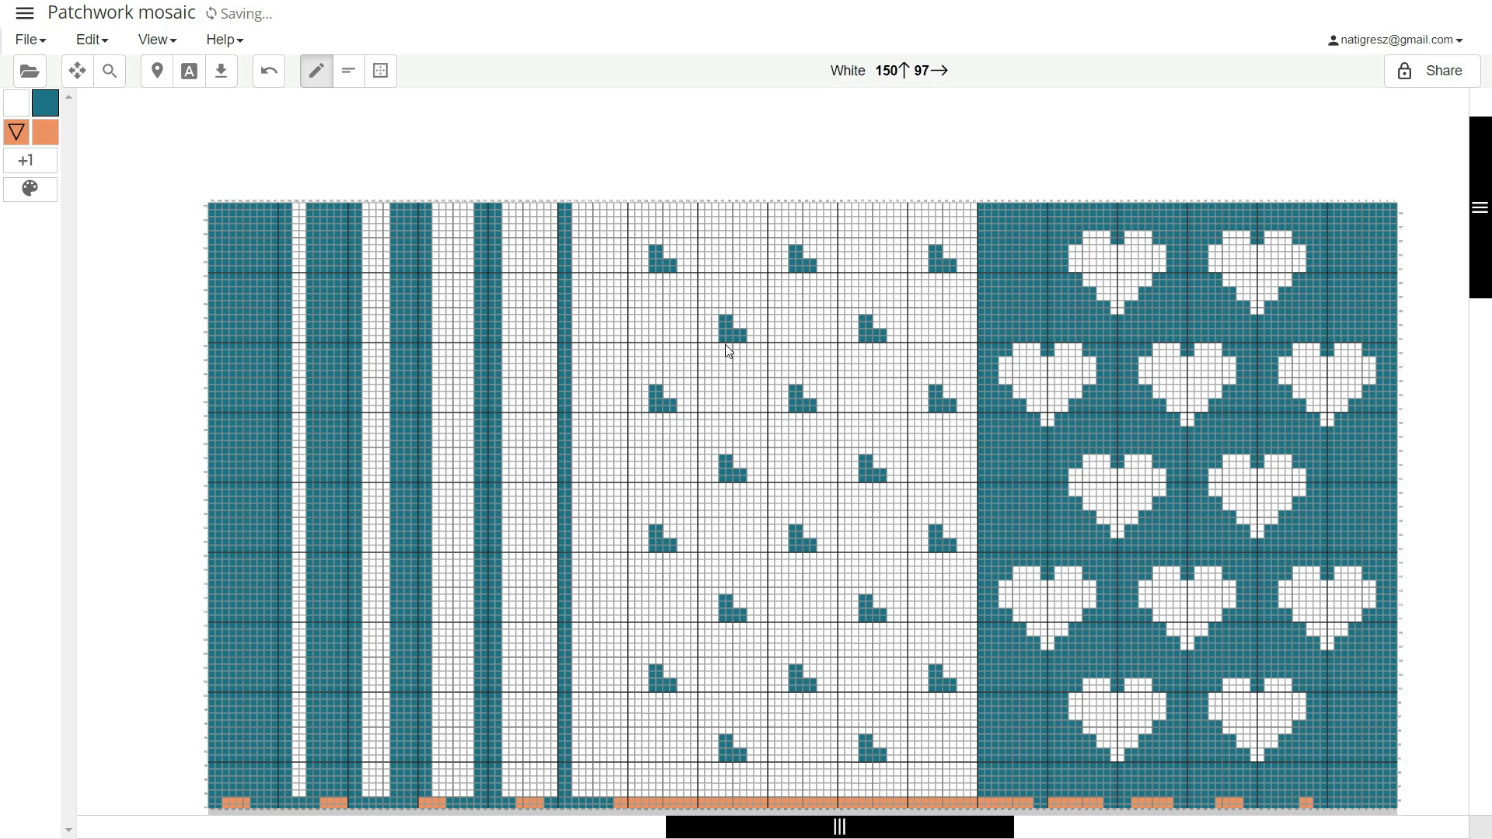
# Add a light orange yarn color, #f6b26b, to the palette
pyautogui.click(109, 71)
pyautogui.click(458, 69)
pyautogui.click(959, 232)
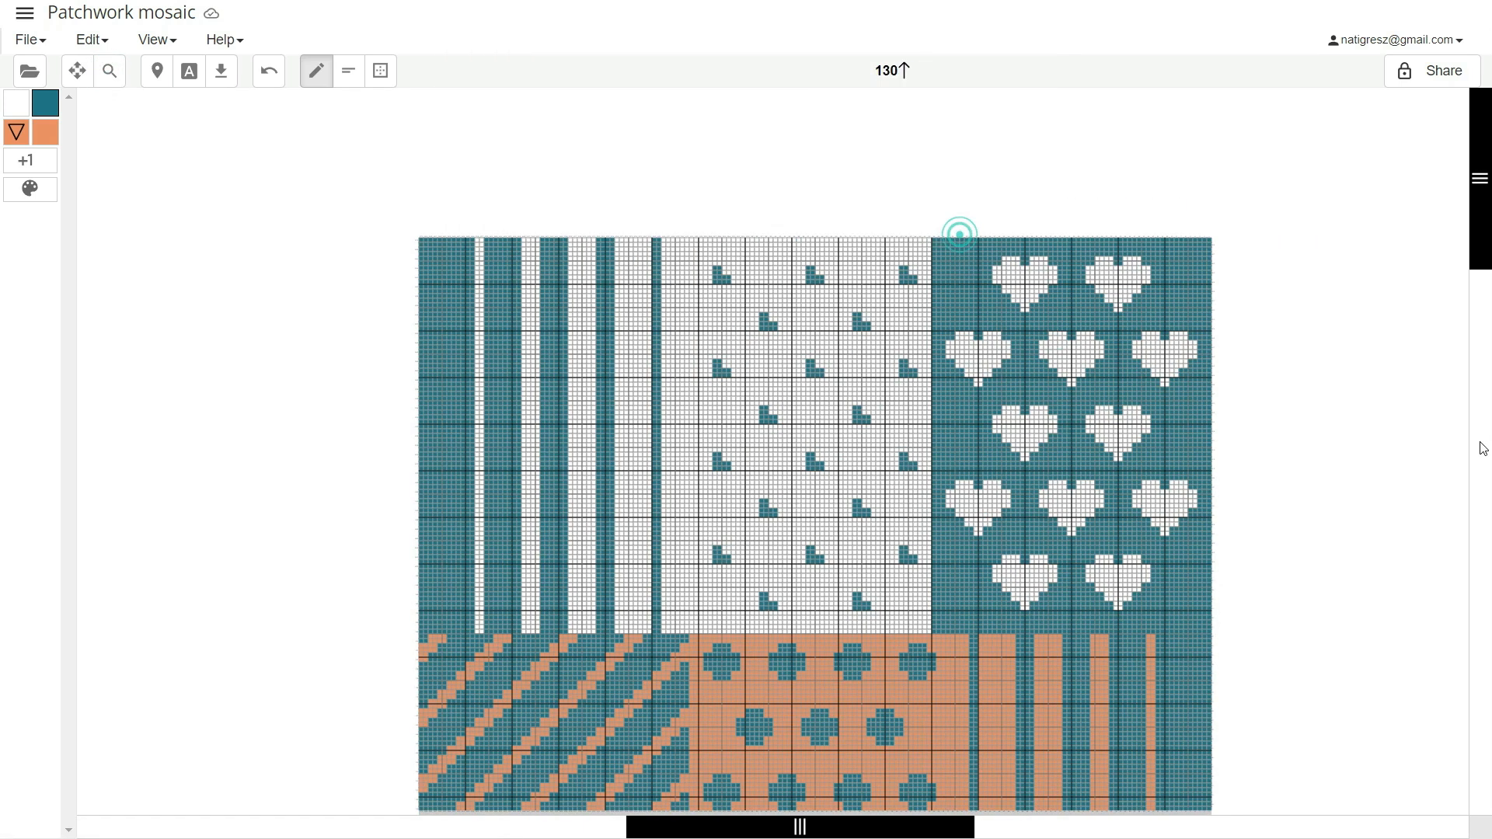
pyautogui.moveTo(1487, 245); pyautogui.dragTo(1488, 468)
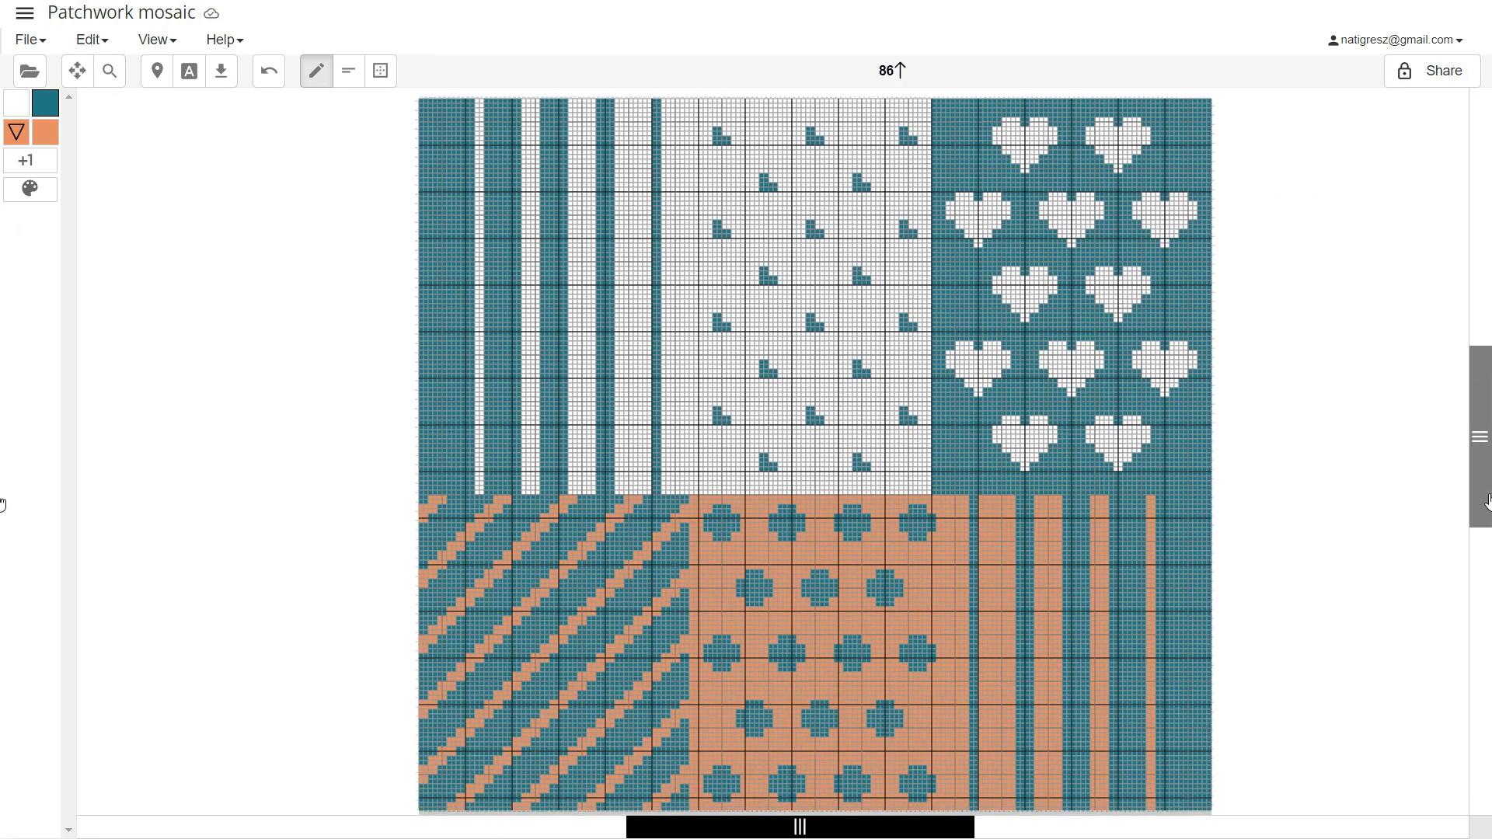
pyautogui.click(27, 160)
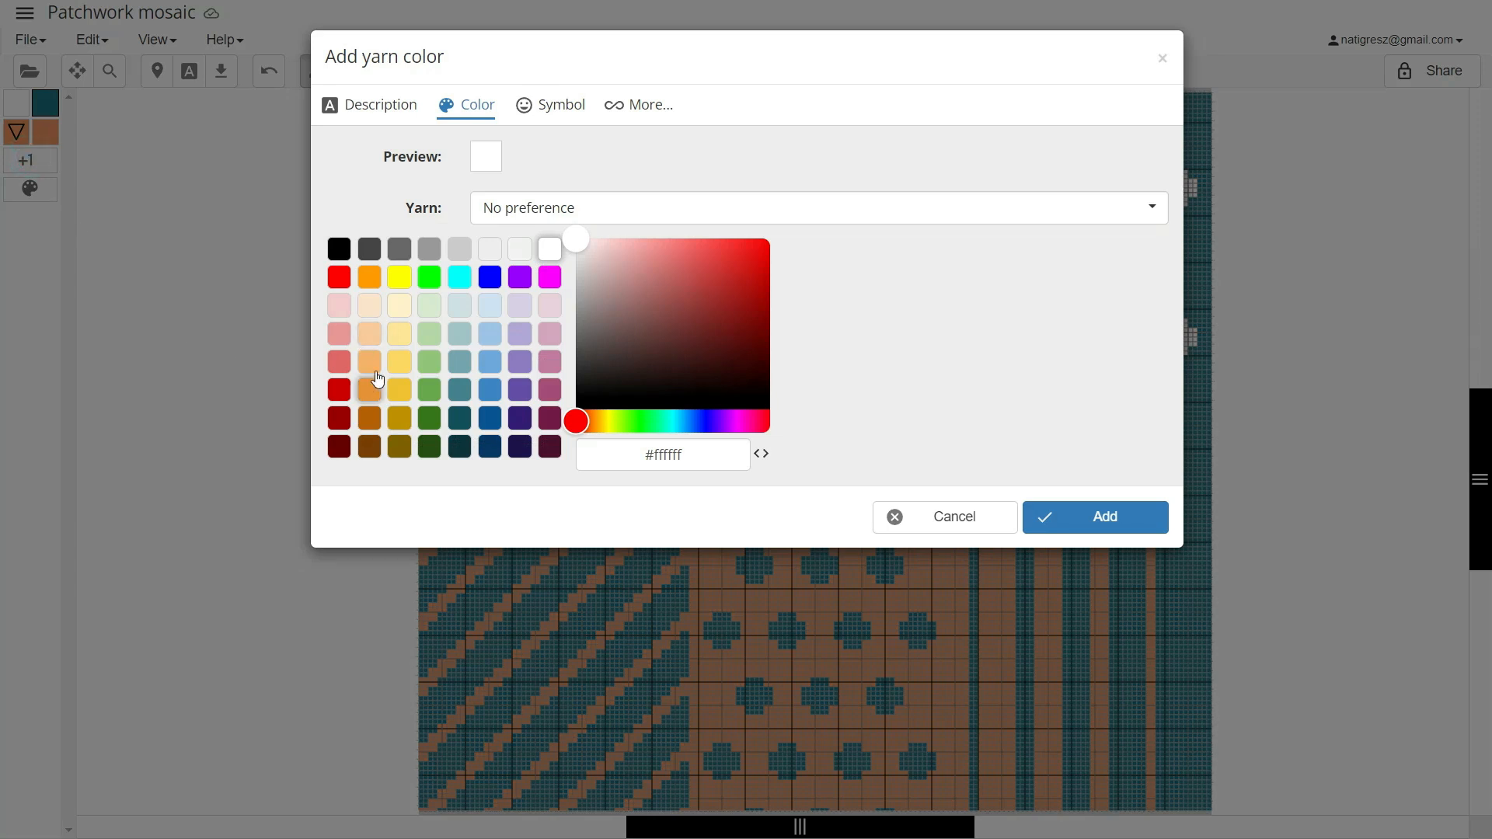
pyautogui.click(370, 363)
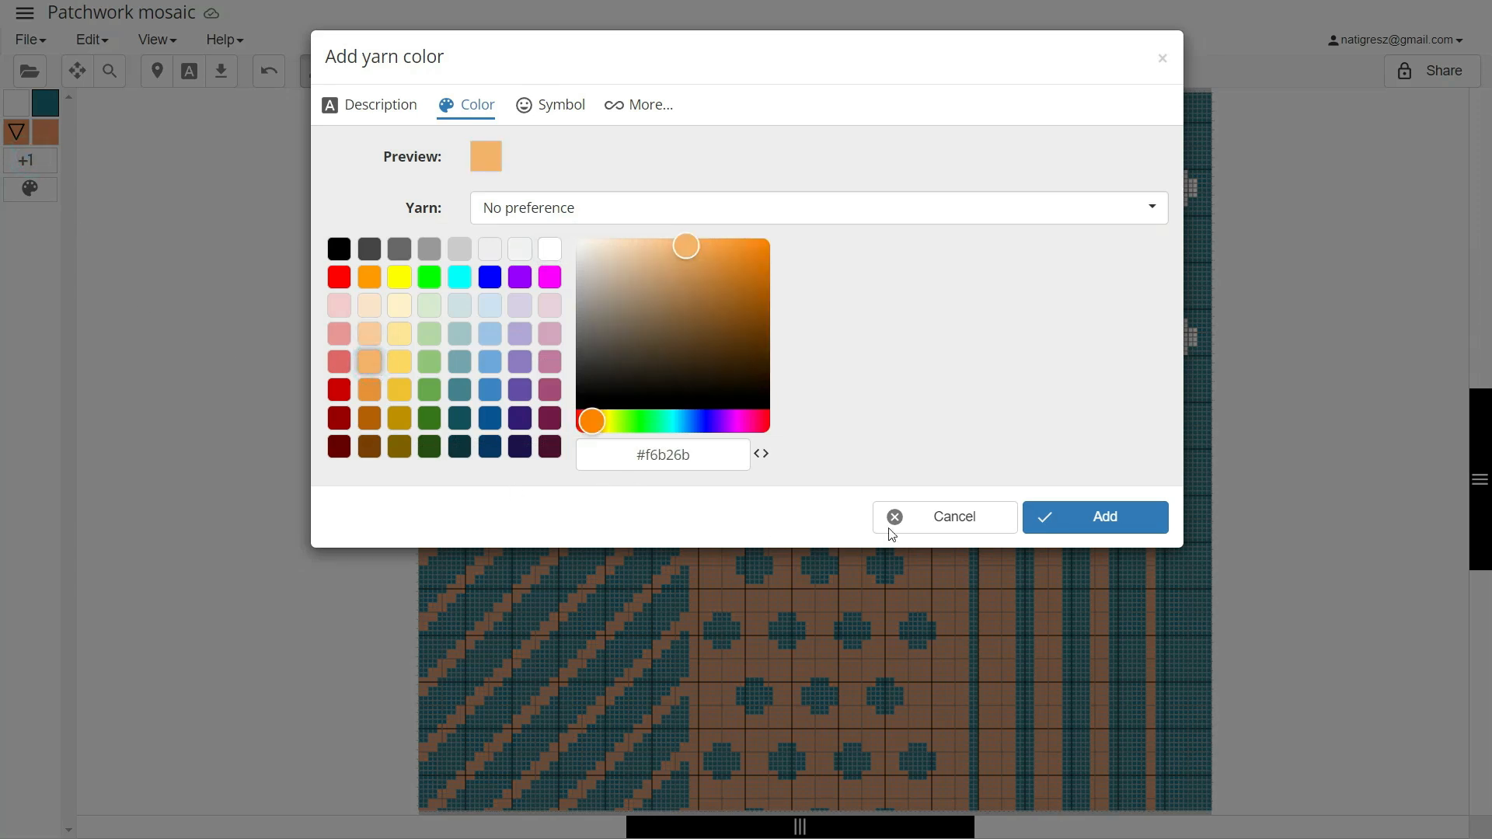
pyautogui.click(1096, 525)
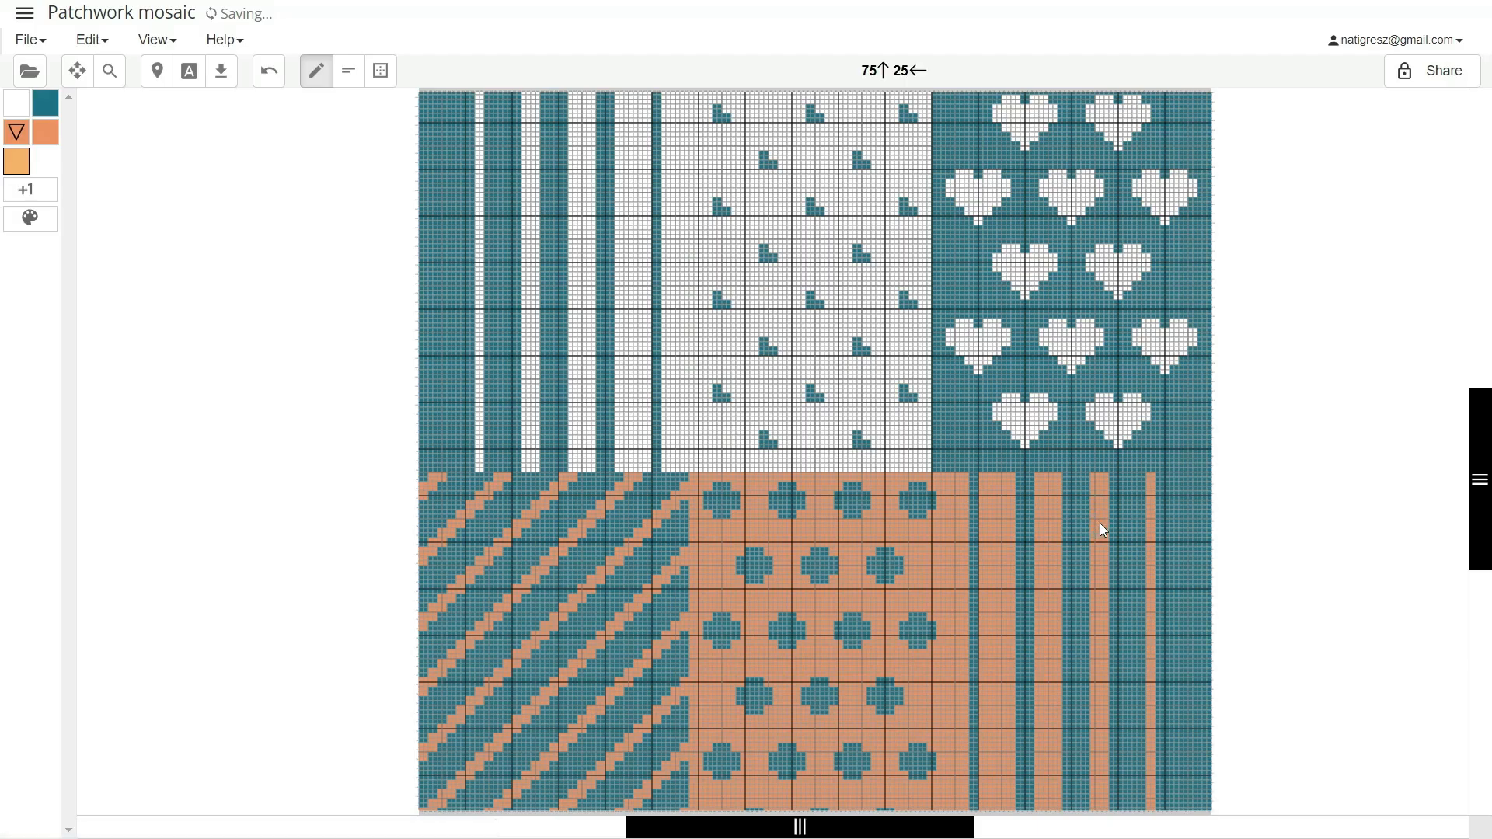
# Delete the salmon triangle symbol from the color palette and replace the plain salmon color with light orange
pyautogui.click(32, 220)
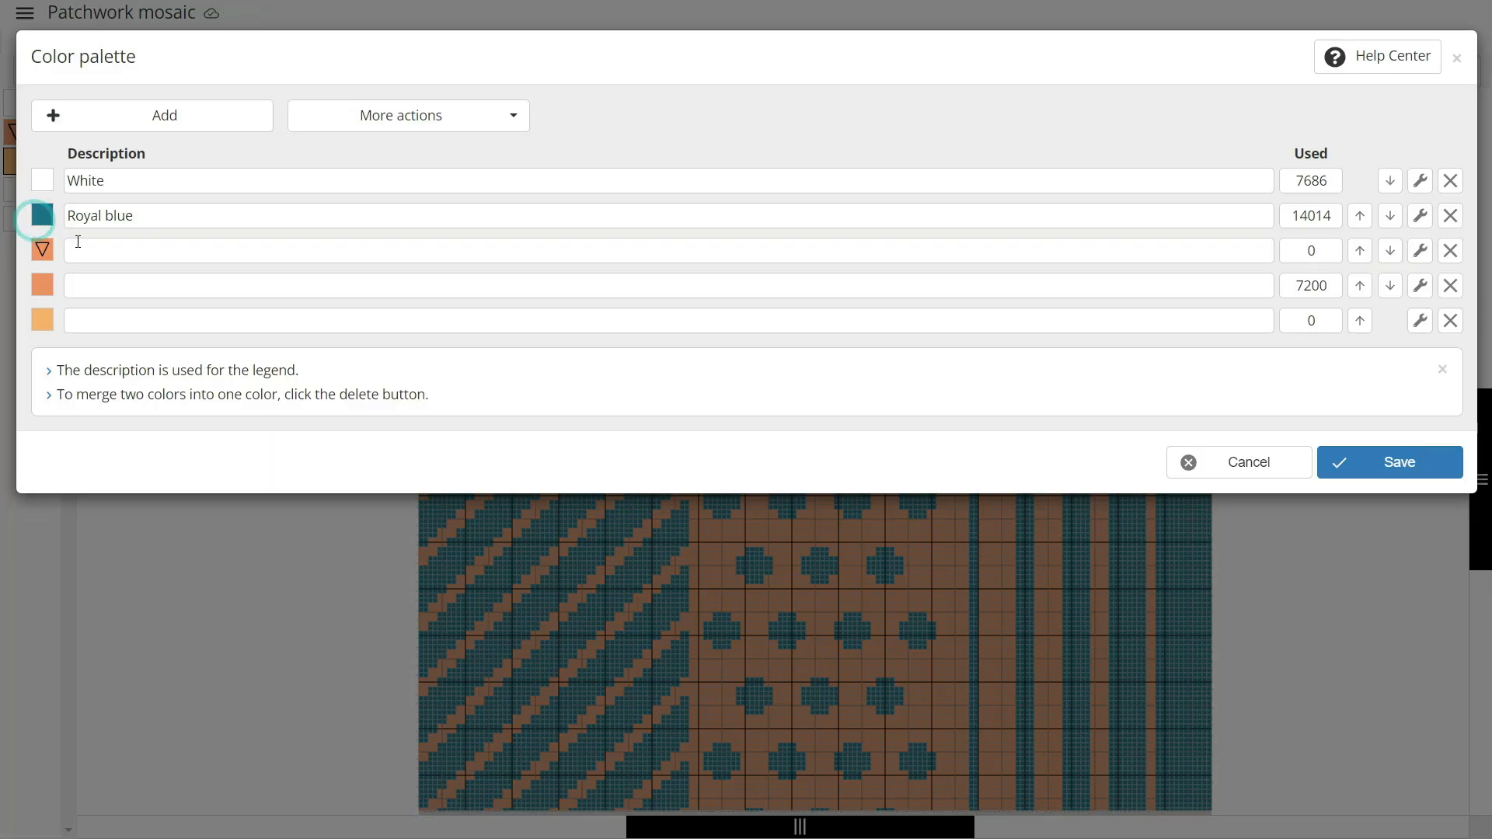
pyautogui.click(1450, 251)
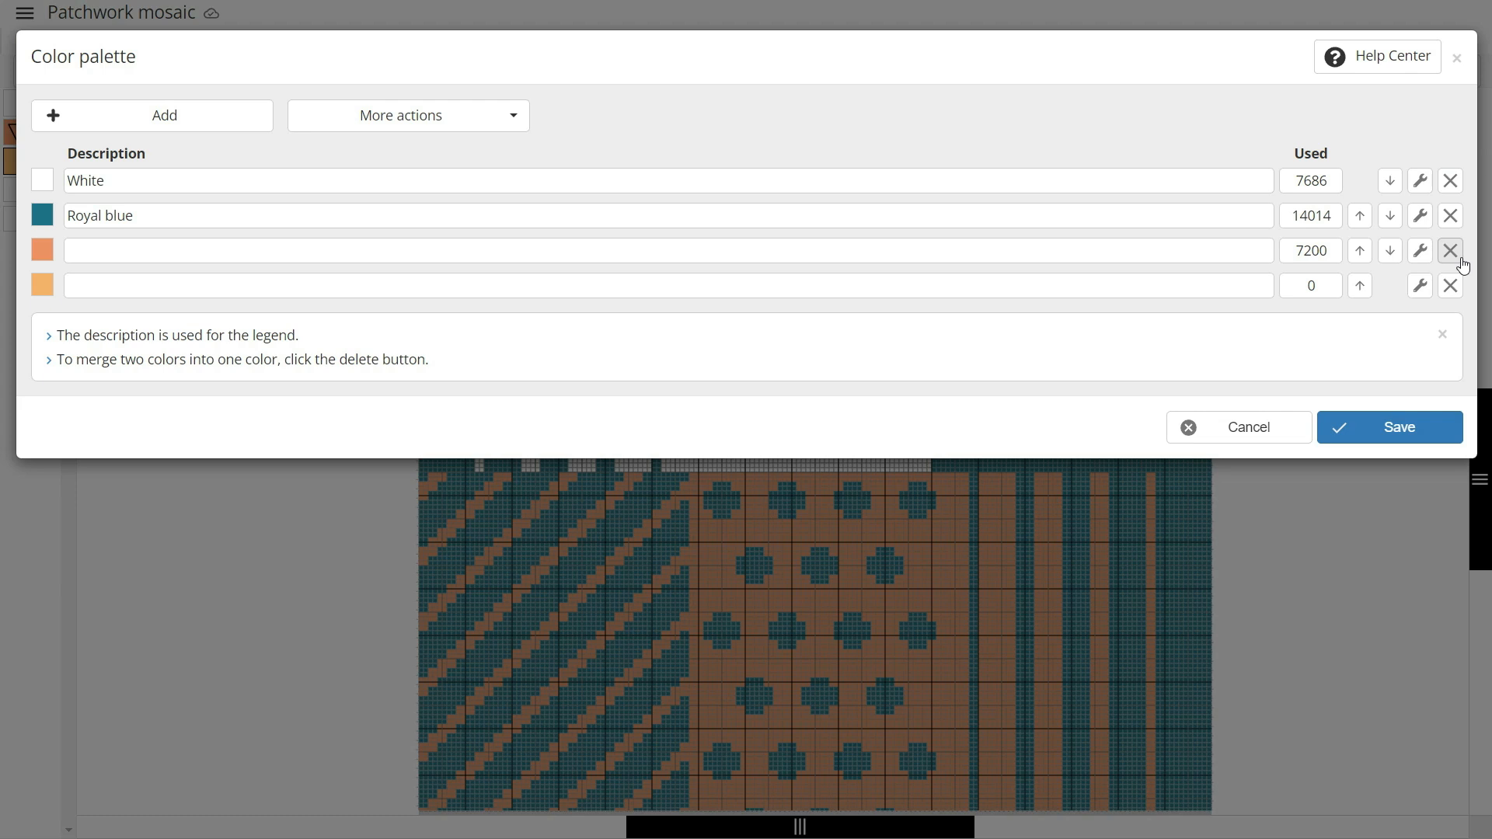
pyautogui.click(1453, 256)
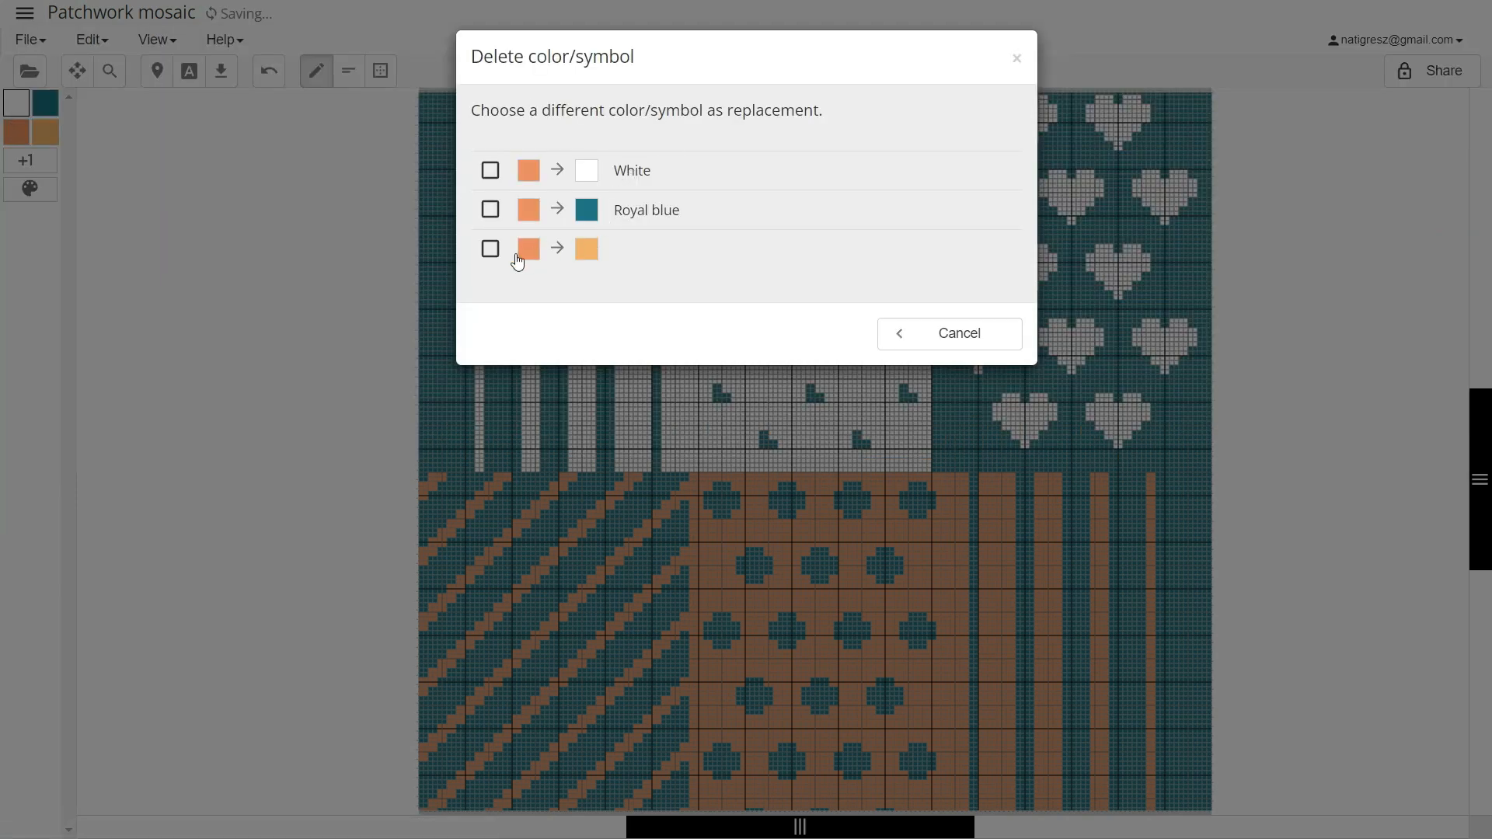
pyautogui.click(490, 251)
pyautogui.click(968, 332)
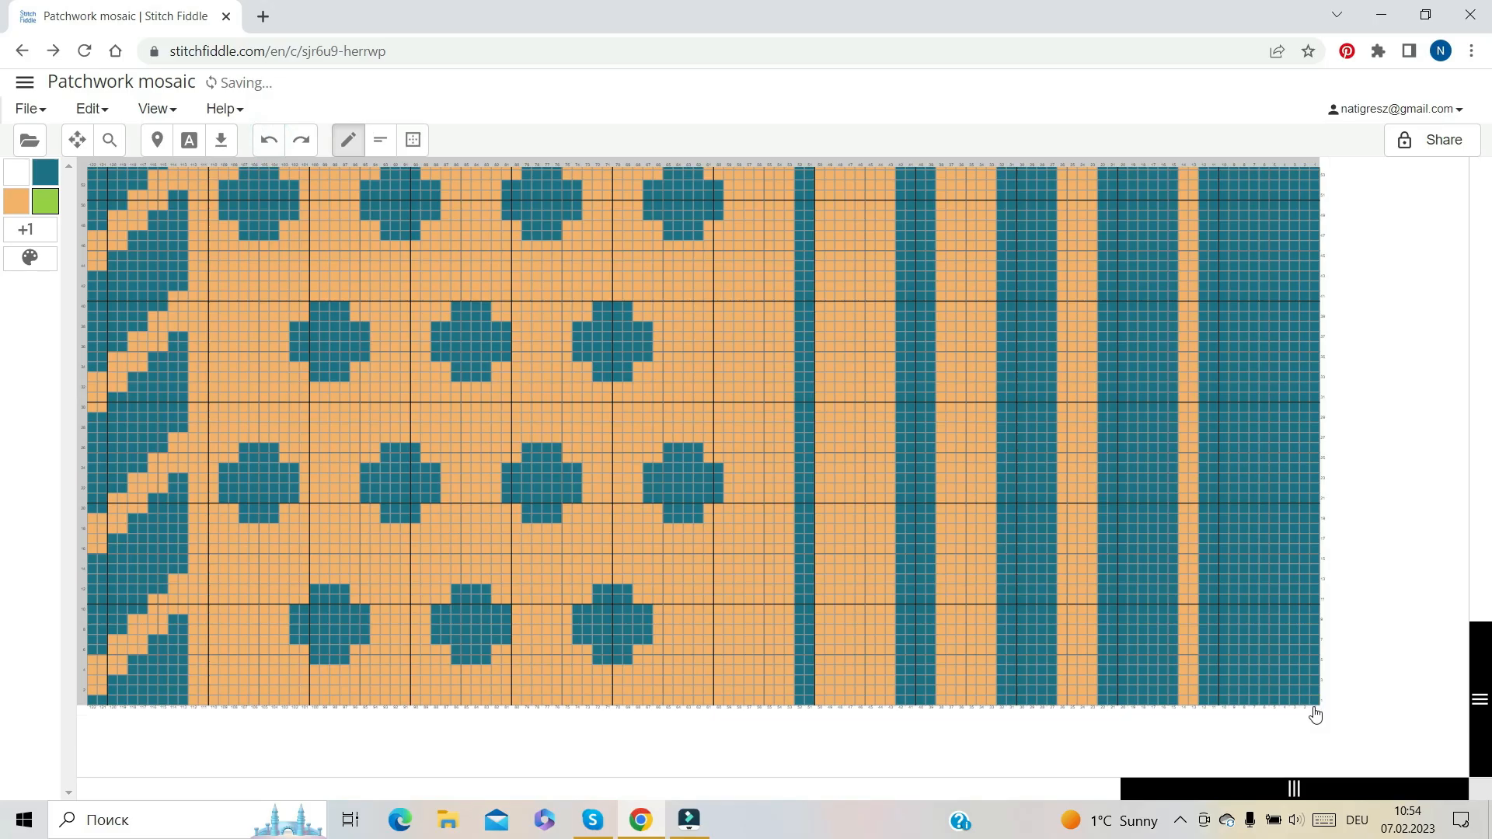
# Add 3 blank columns beyond the chart's rightmost column
pyautogui.click(1316, 708)
pyautogui.rightClick(1316, 707)
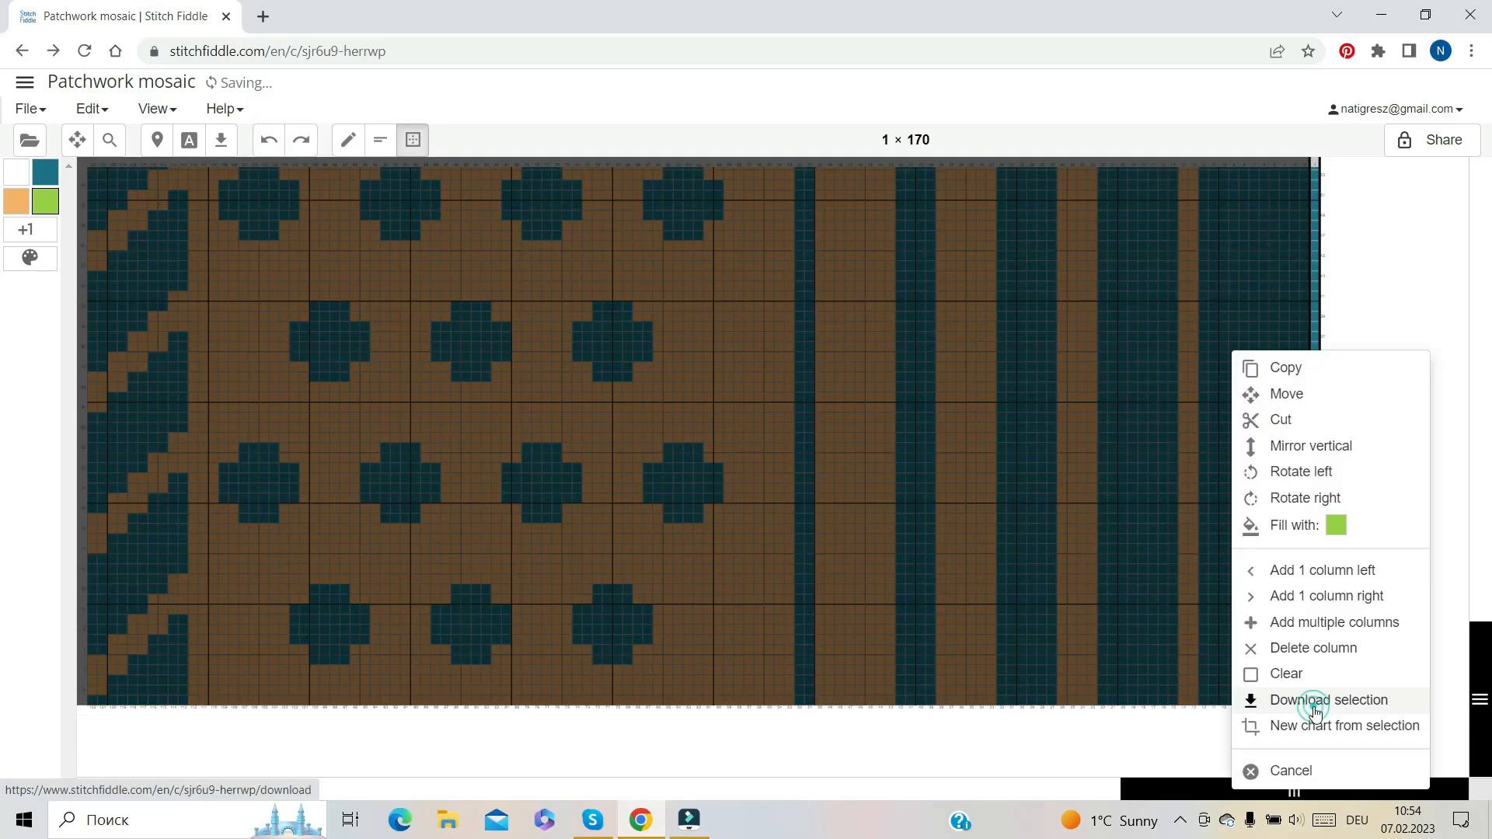
pyautogui.click(1315, 622)
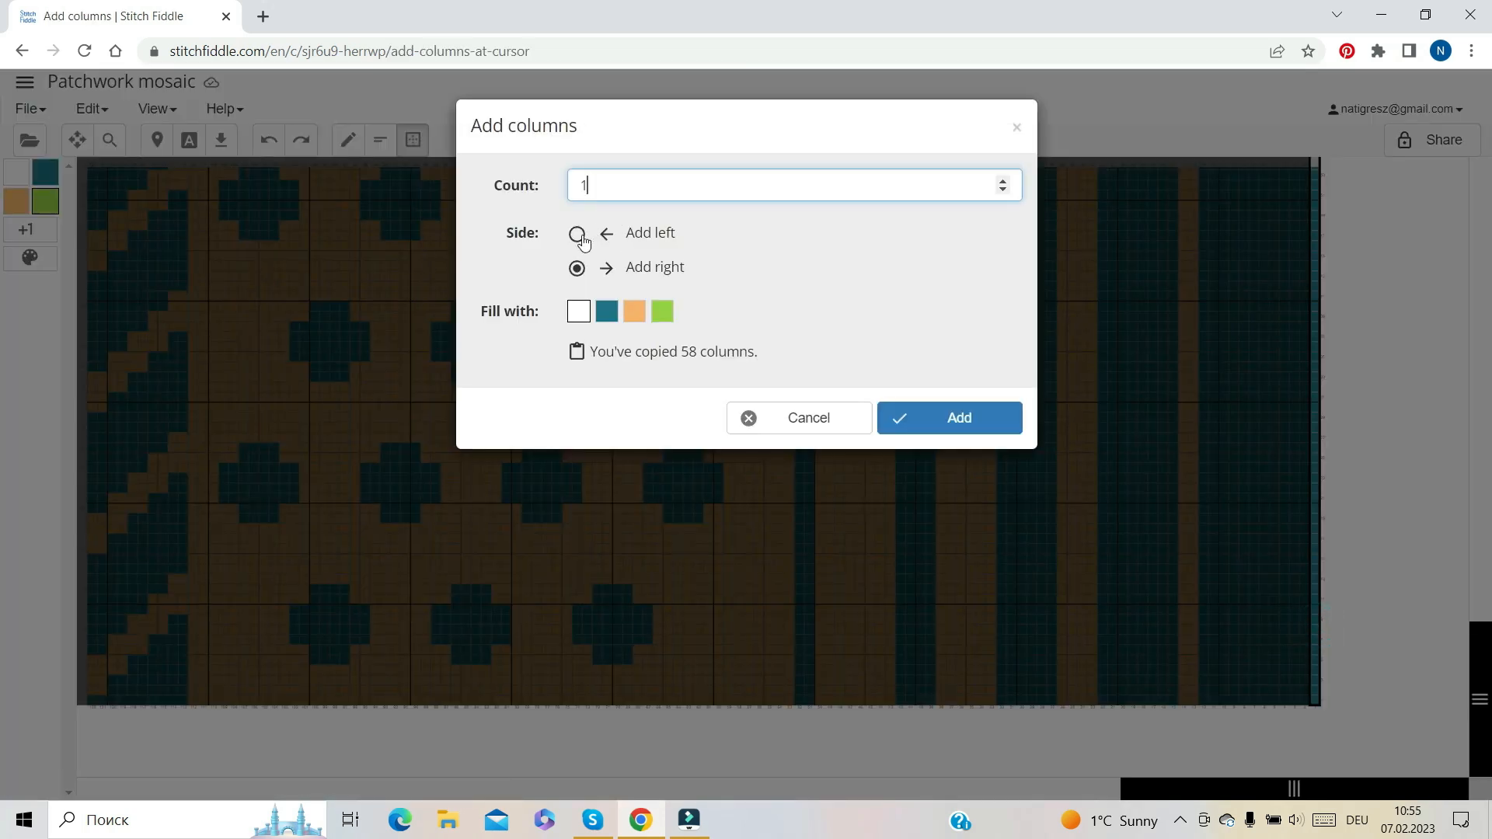
pyautogui.press('BackSpace')
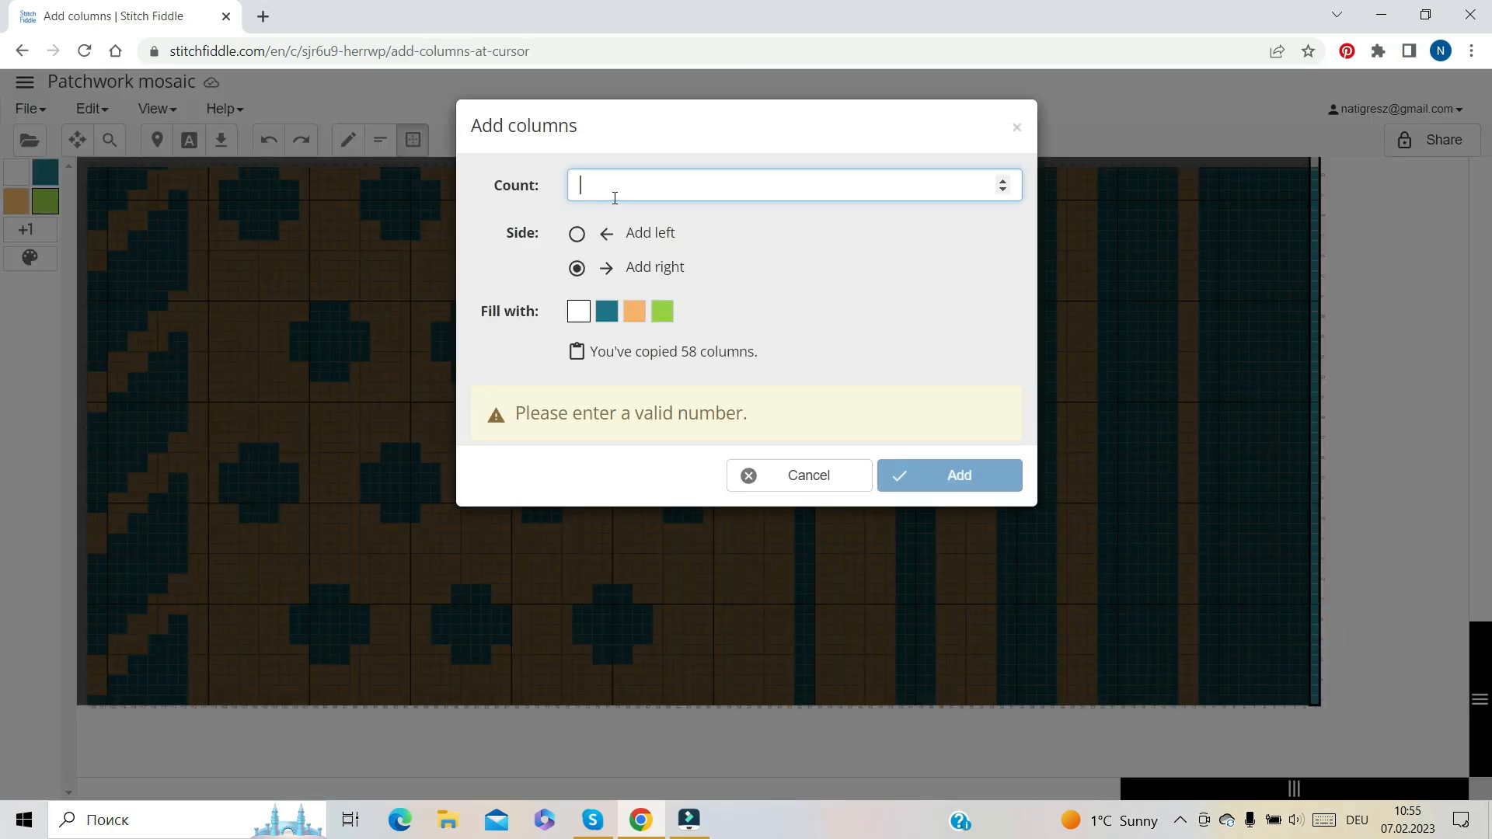
pyautogui.write('4')
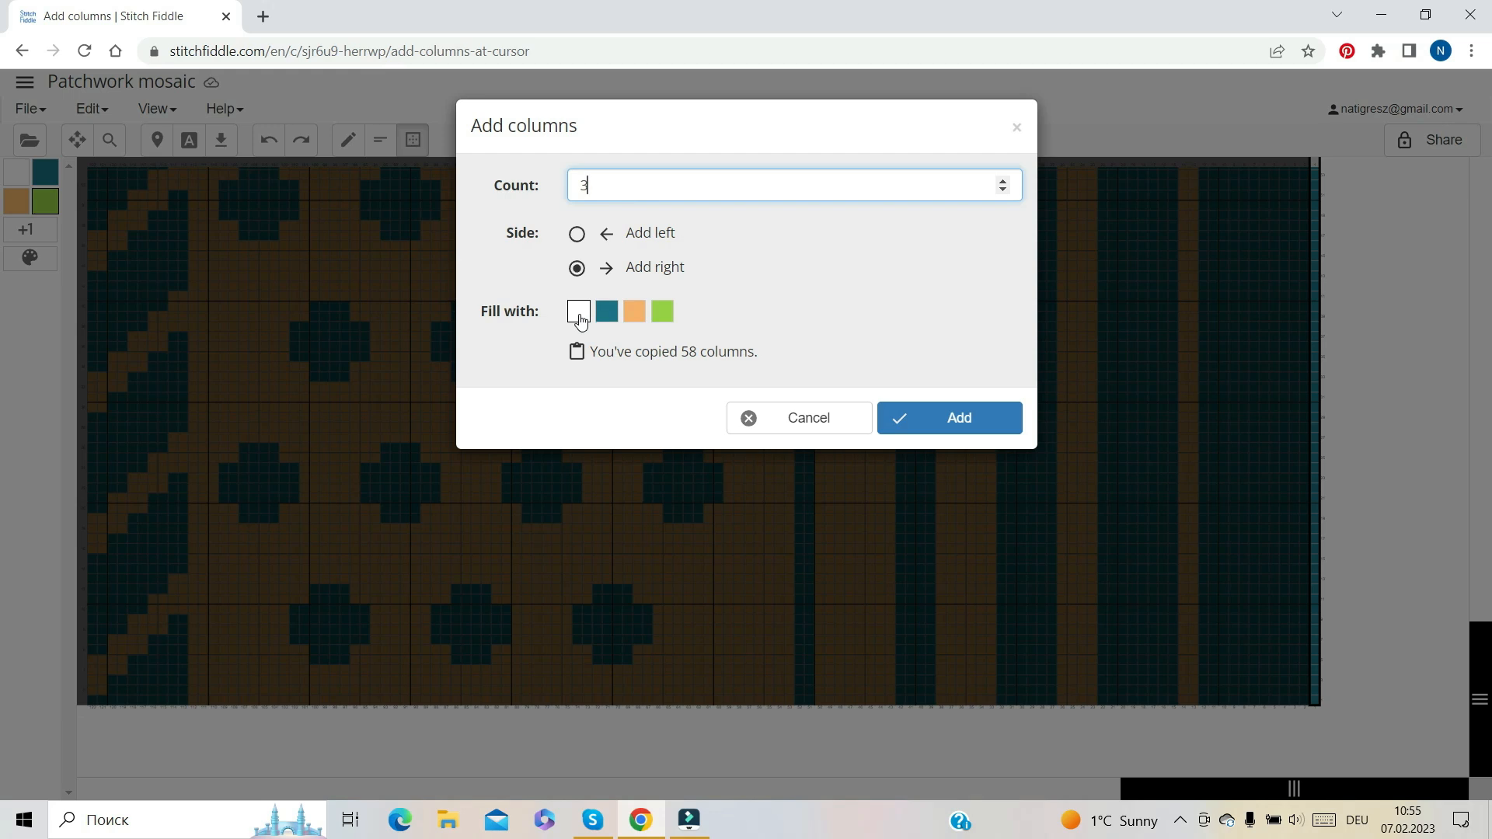
pyautogui.click(974, 420)
# Add 3 blank columns on the left side of the chart's leftmost column
pyautogui.moveTo(919, 789); pyautogui.dragTo(90, 713)
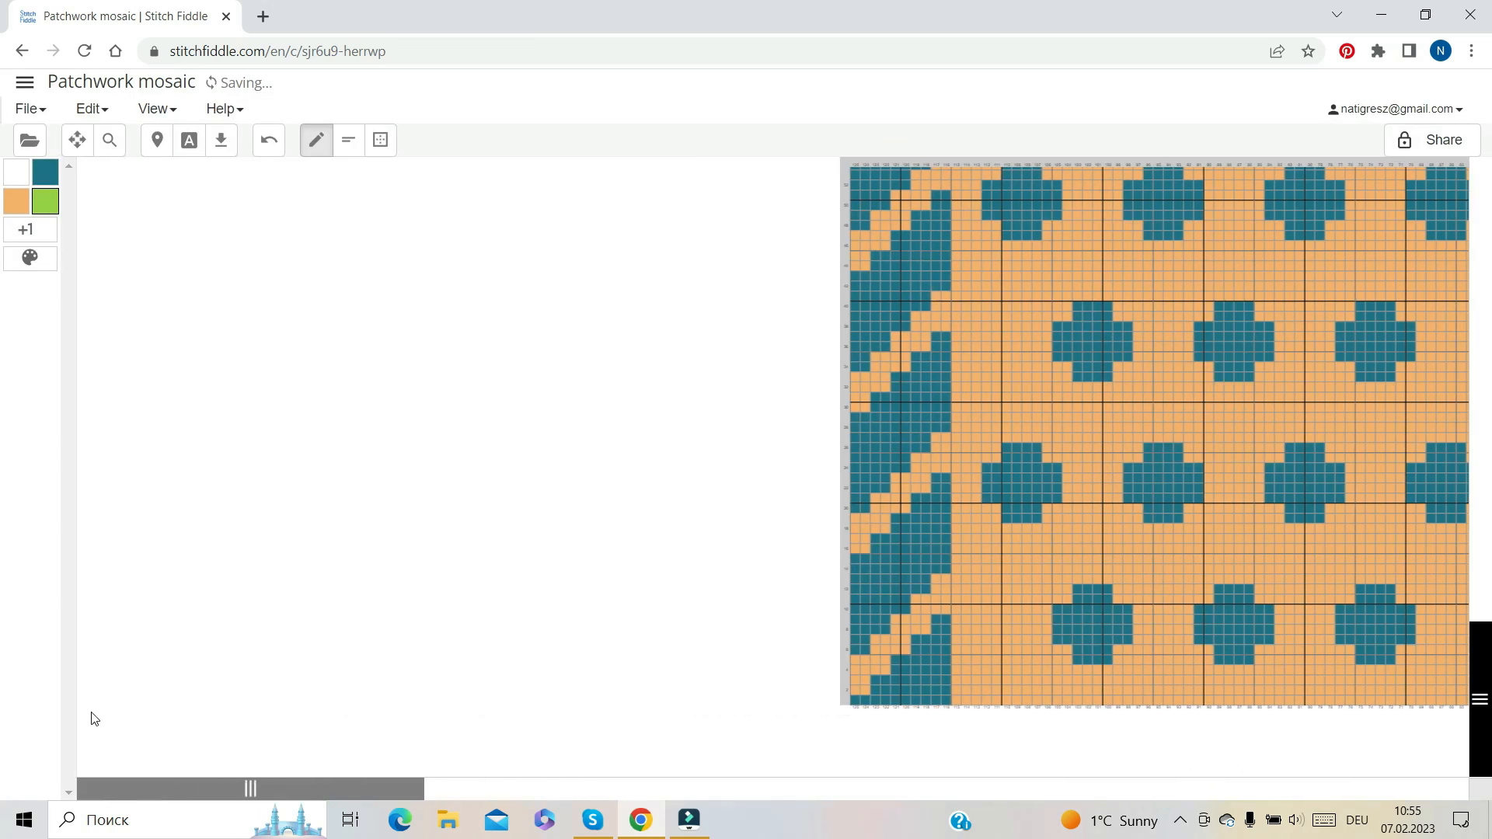
pyautogui.click(368, 709)
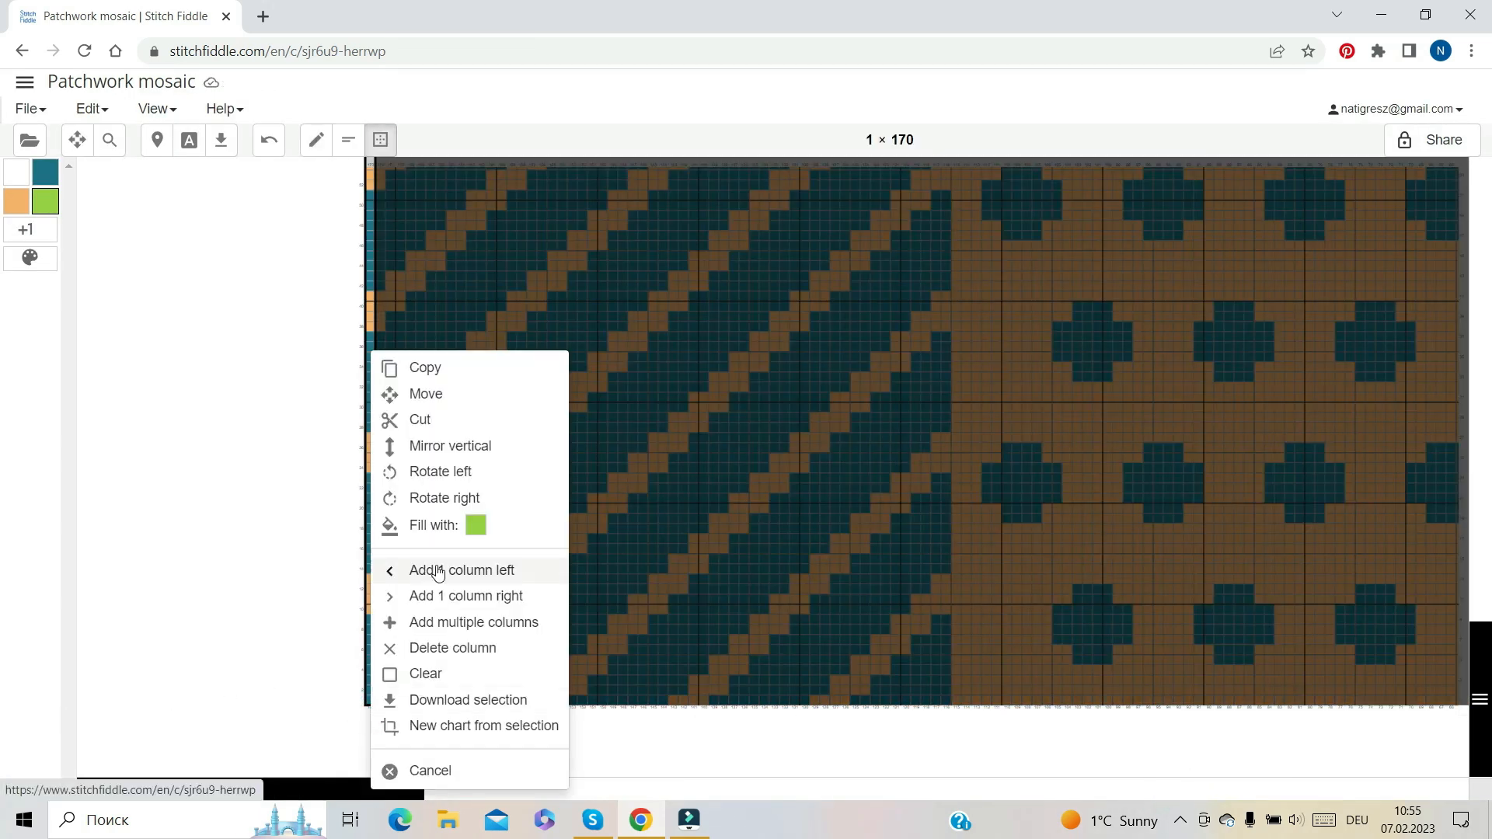
pyautogui.click(441, 629)
pyautogui.click(577, 234)
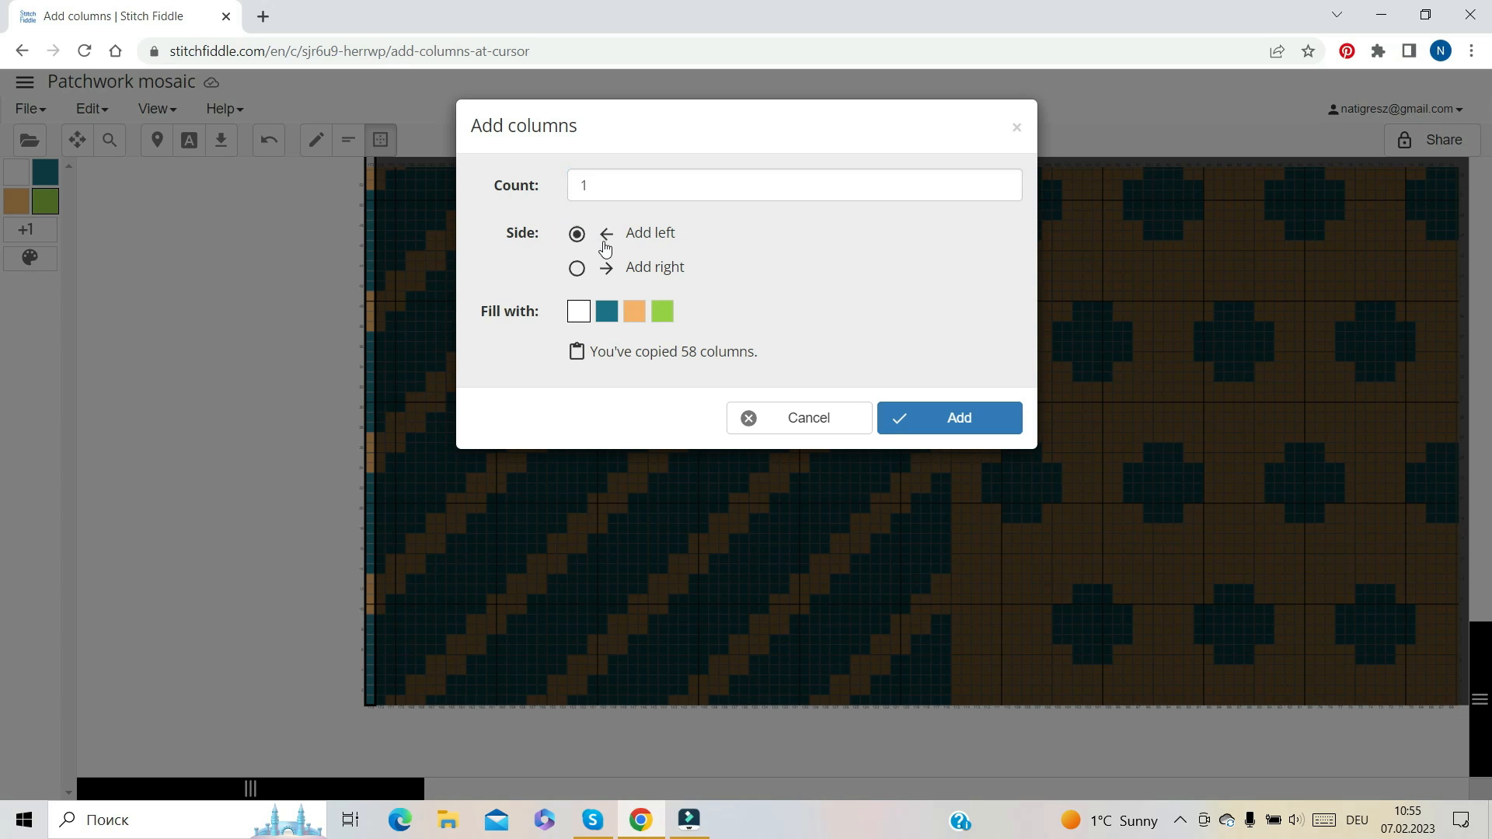
pyautogui.click(569, 182)
pyautogui.press('BackSpace')
pyautogui.write('3')
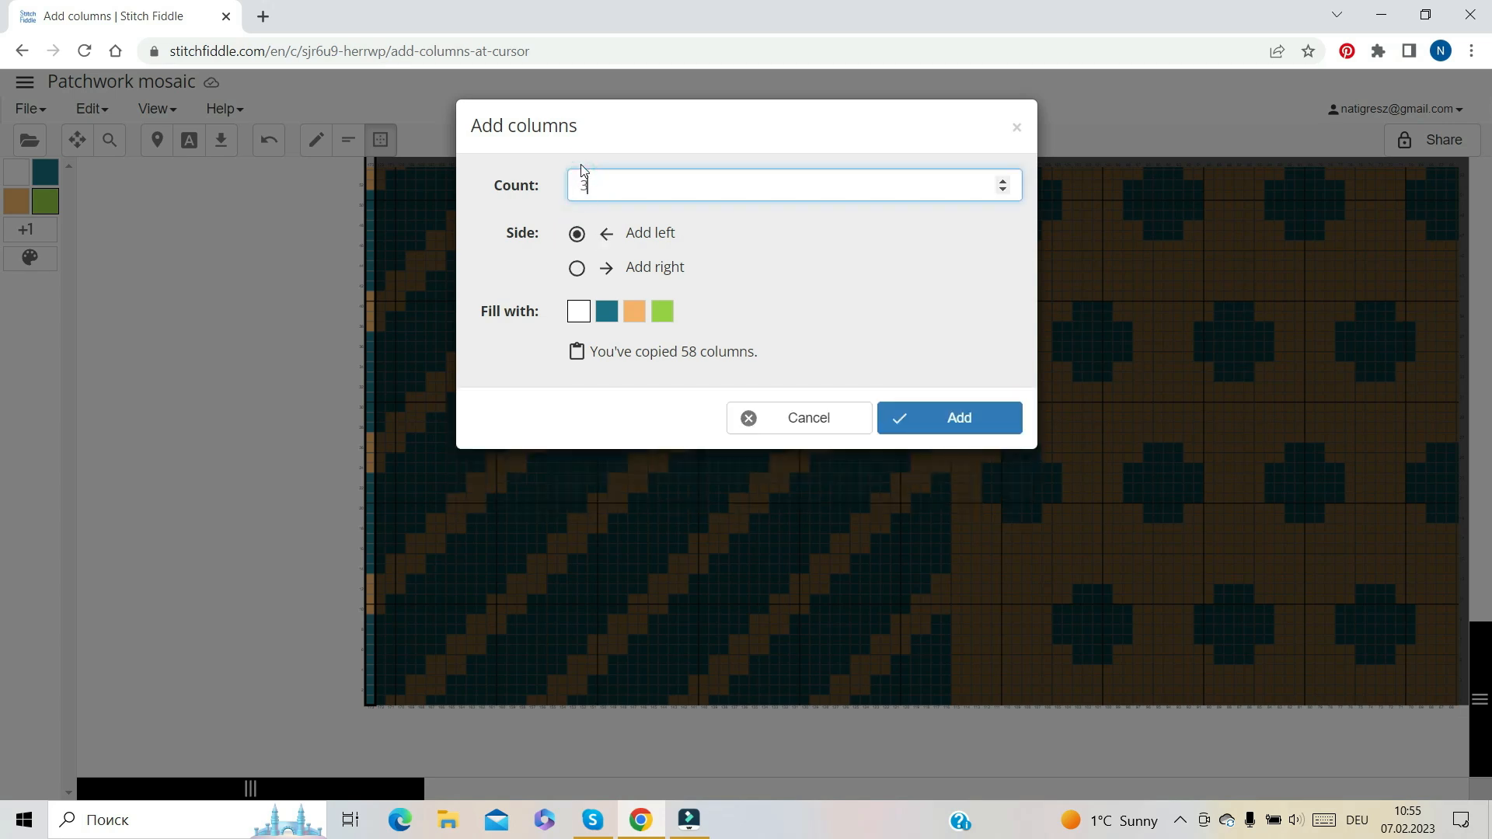
pyautogui.click(999, 423)
# Color every second row of the three new right-edge columns teal, from row 5 up to row 27
pyautogui.moveTo(348, 790); pyautogui.dragTo(1347, 810)
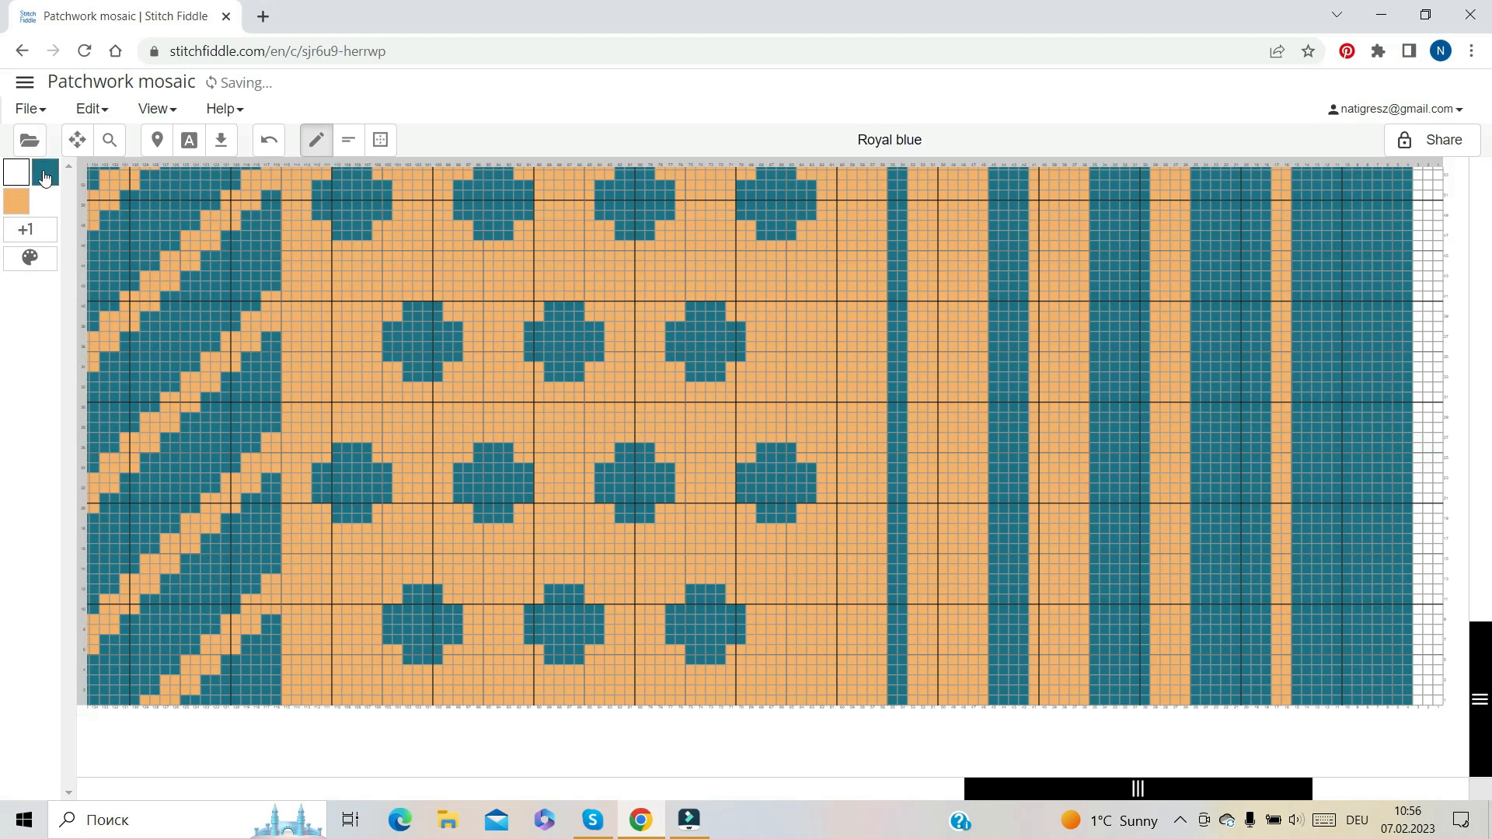
pyautogui.click(43, 170)
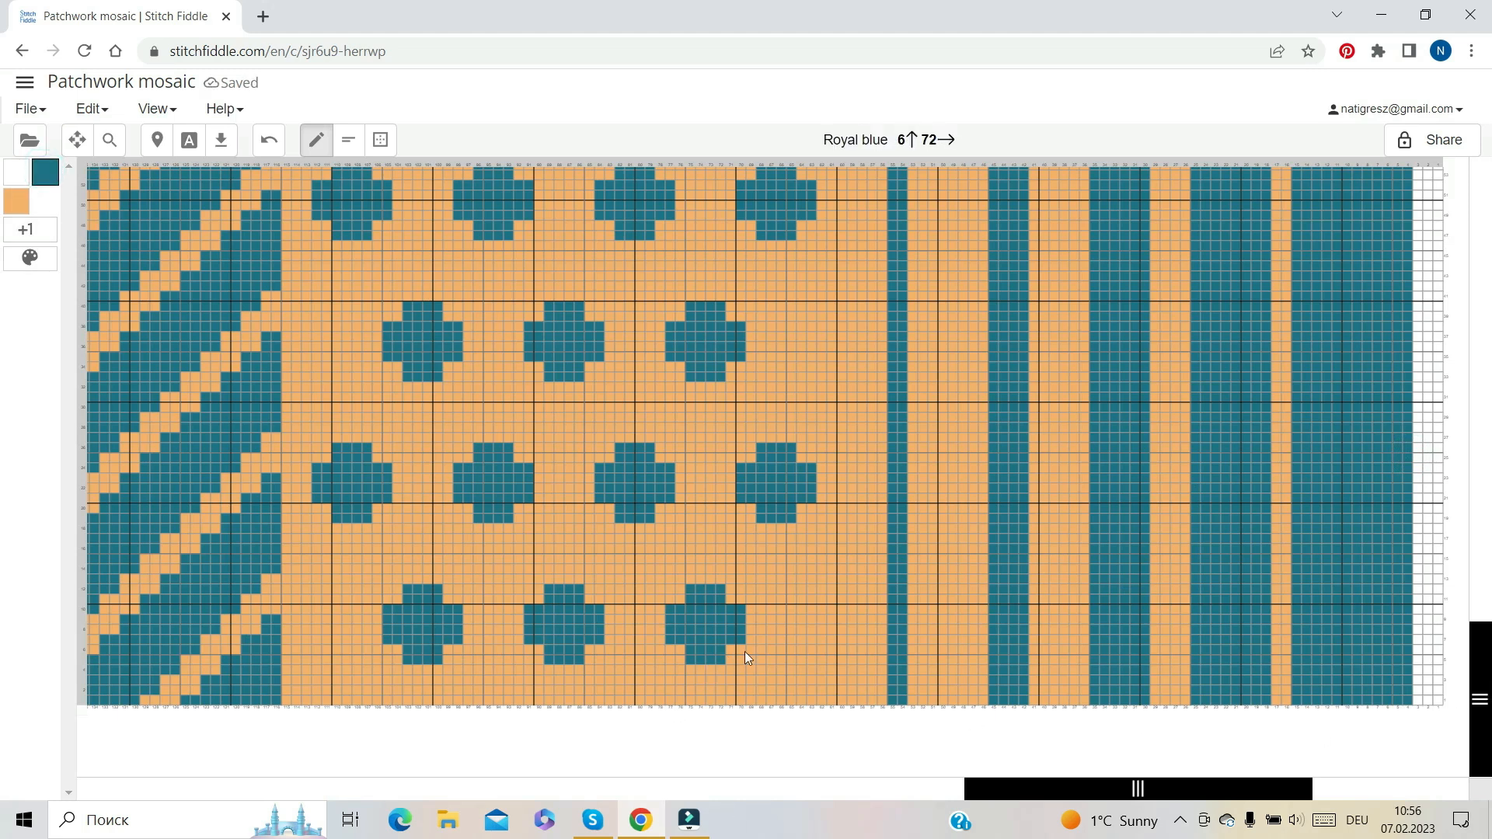
pyautogui.click(1420, 660)
pyautogui.moveTo(1424, 659); pyautogui.dragTo(1437, 661)
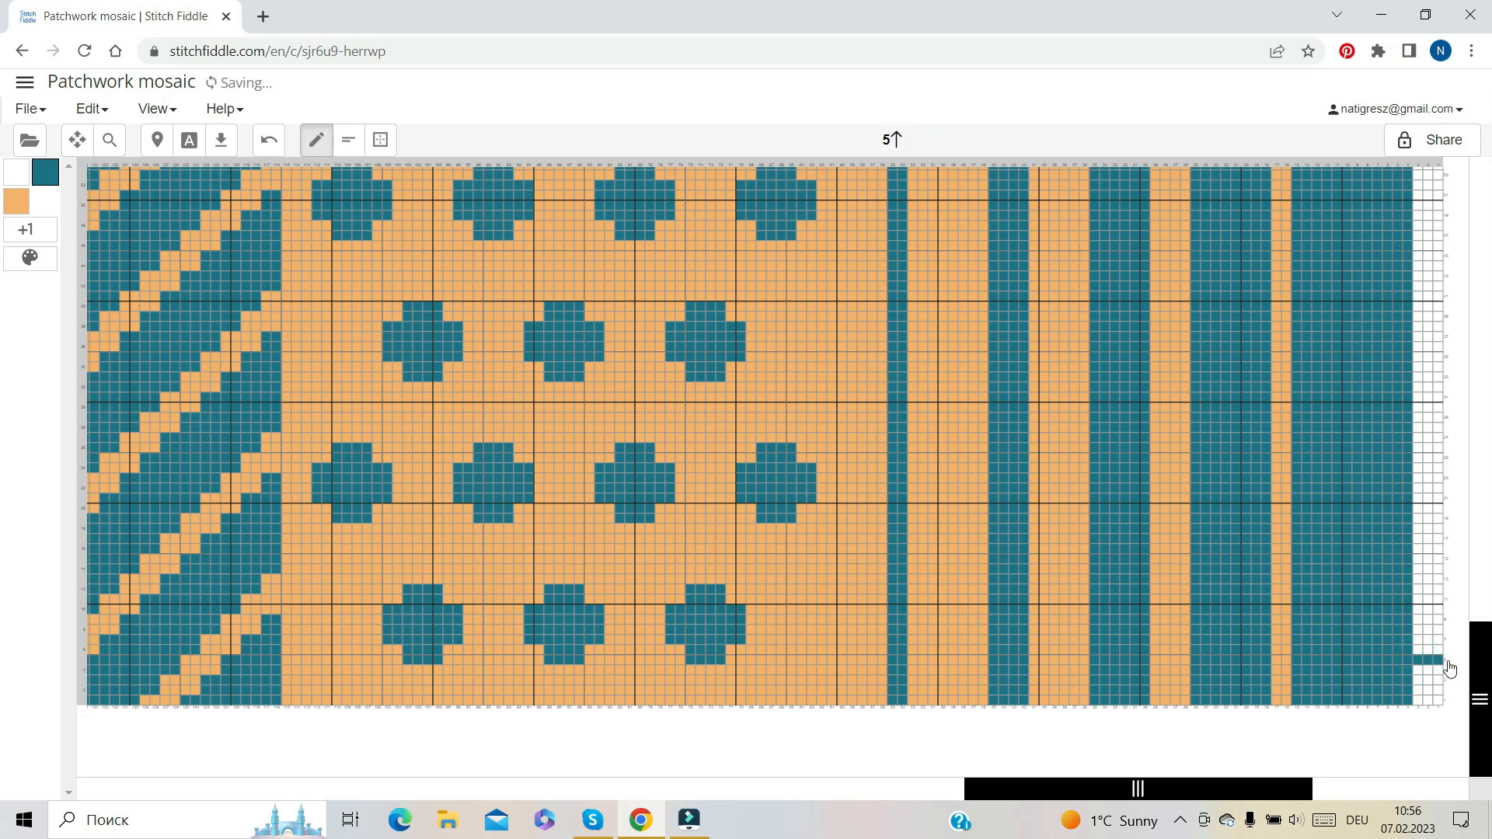
pyautogui.click(1447, 662)
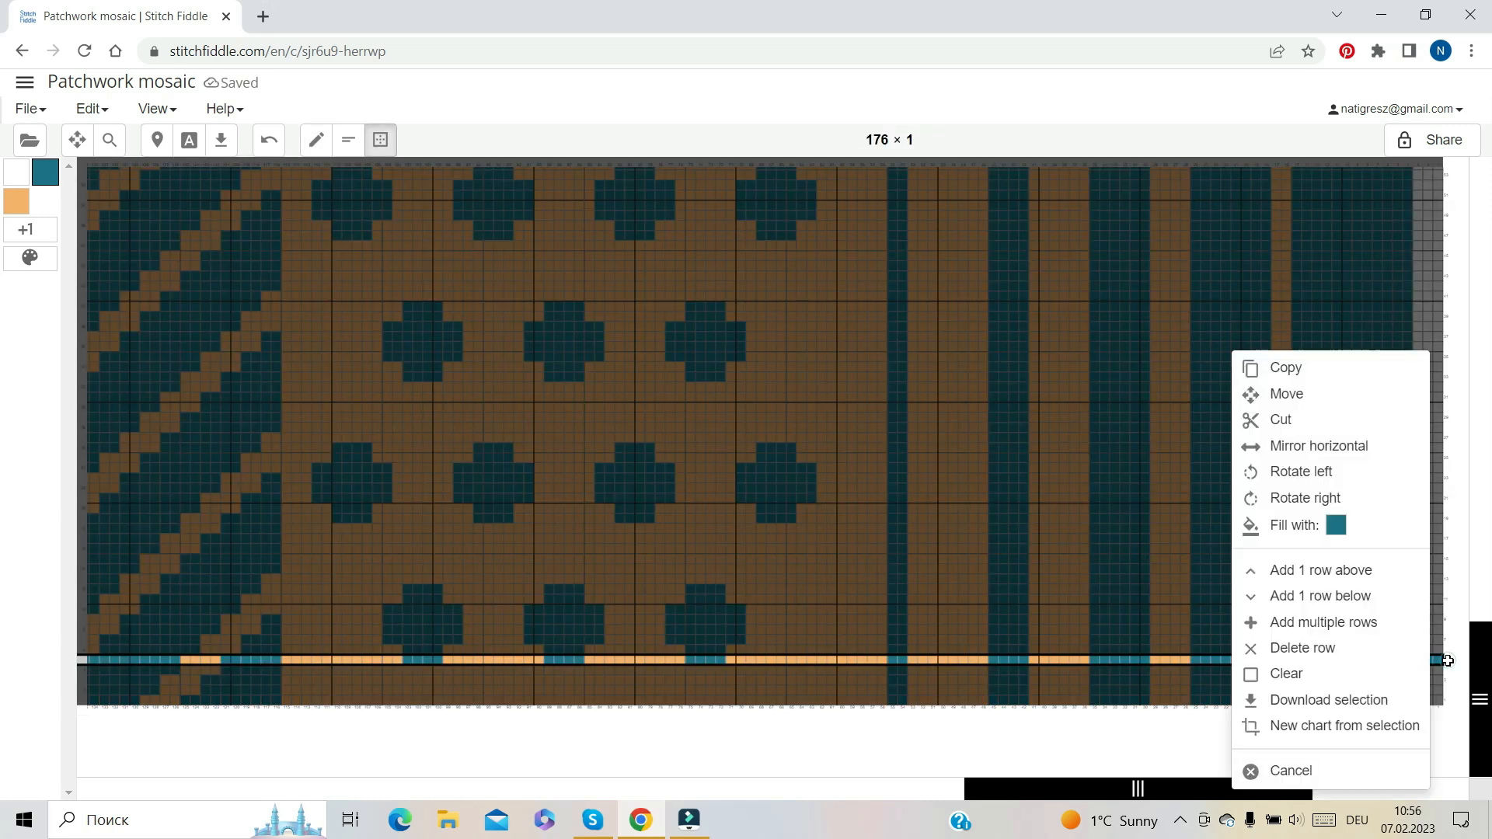
pyautogui.click(1457, 568)
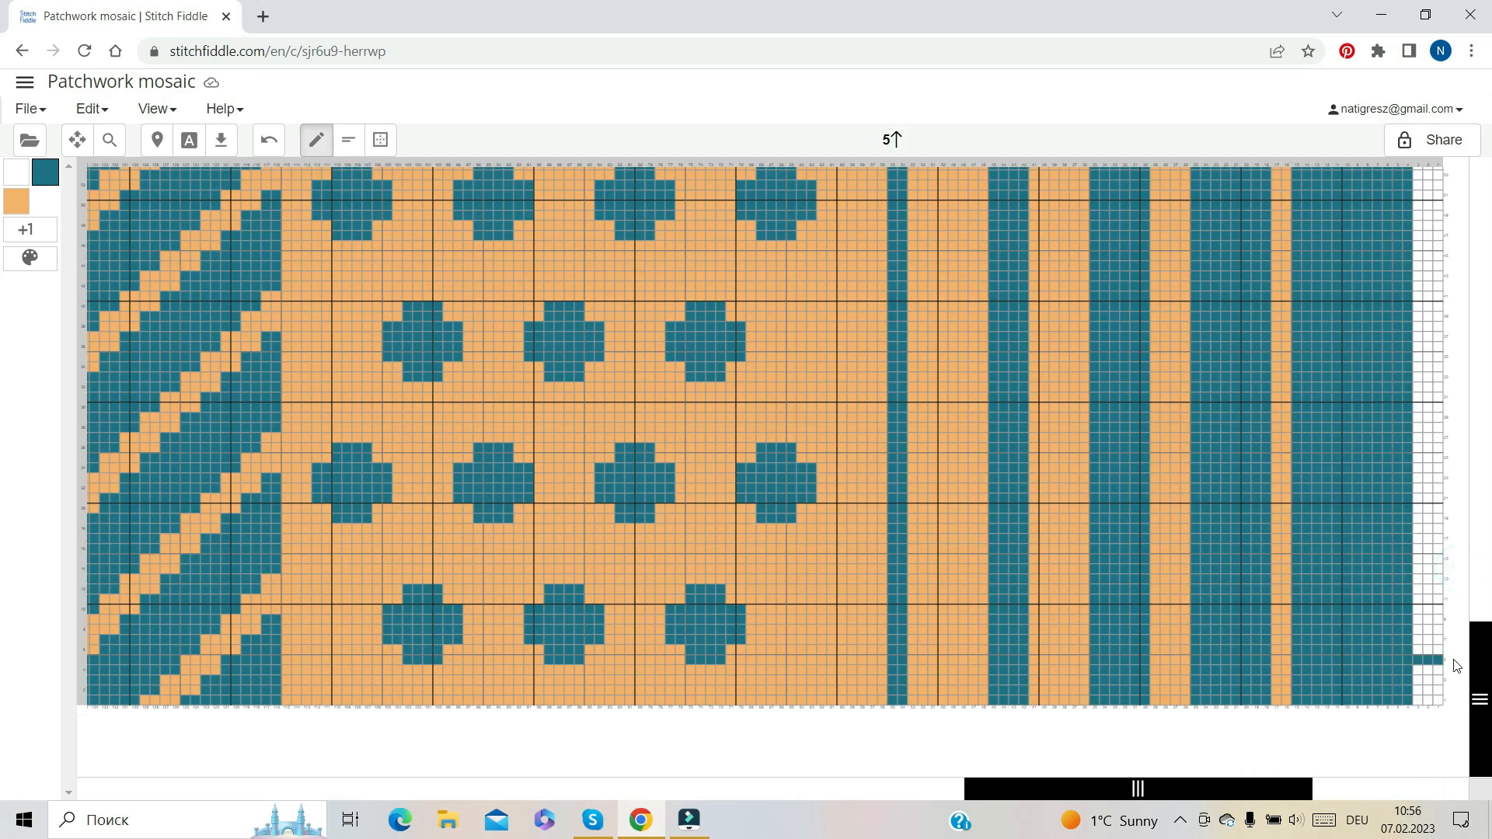
pyautogui.moveTo(1418, 640)
pyautogui.mouseDown()
pyautogui.moveTo(1437, 639)
pyautogui.moveTo(1438, 619)
pyautogui.mouseUp()
pyautogui.moveTo(1417, 599)
pyautogui.mouseDown()
pyautogui.moveTo(1419, 519)
pyautogui.moveTo(1435, 515)
pyautogui.moveTo(1416, 496)
pyautogui.moveTo(1439, 476)
pyautogui.moveTo(1438, 437)
pyautogui.mouseUp()
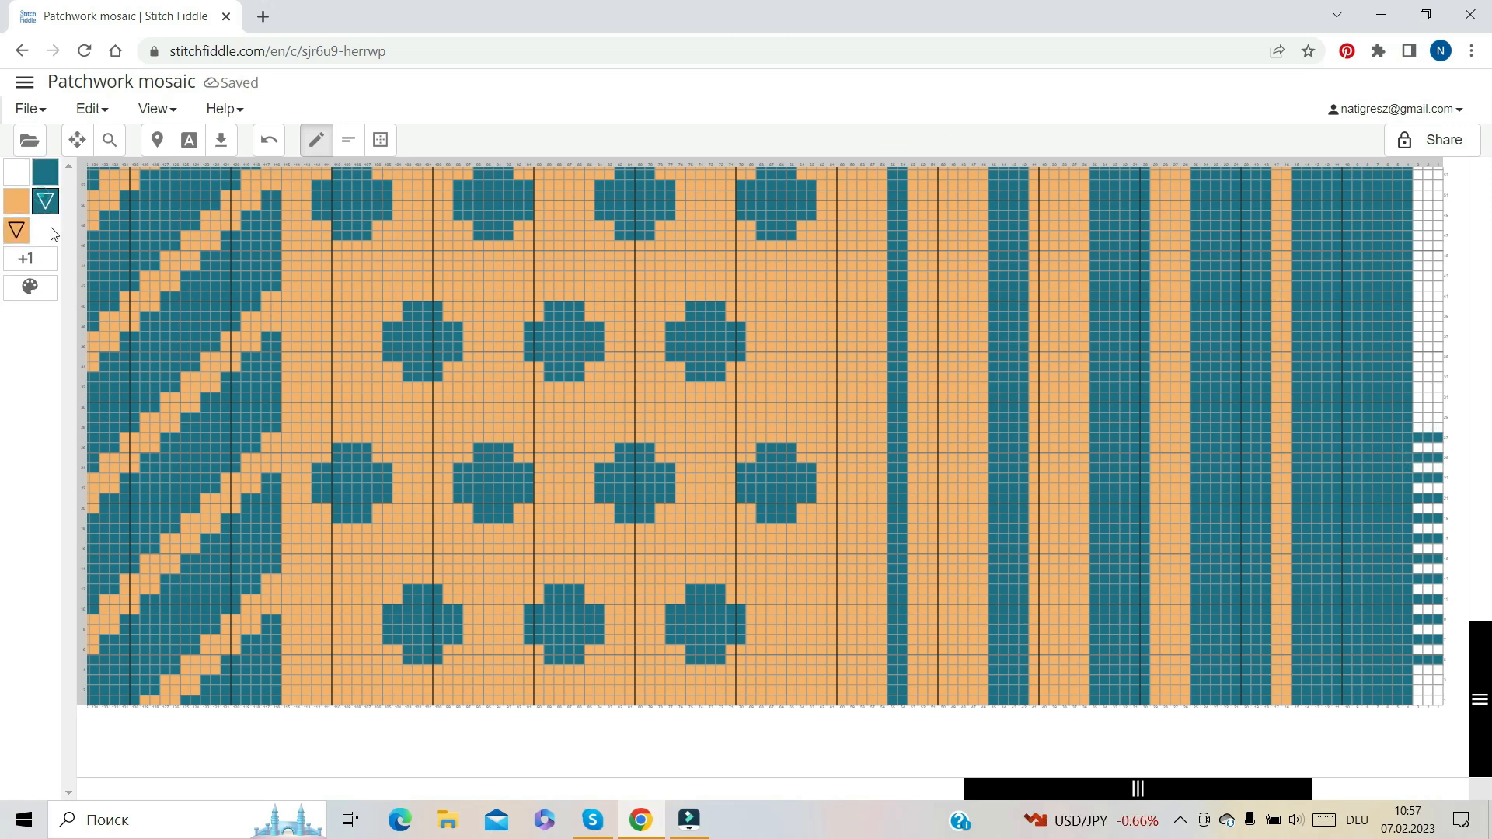
# Mark alternate rows of the bottom-right dot with teal triangles and trim its top row with light orange
pyautogui.click(692, 638)
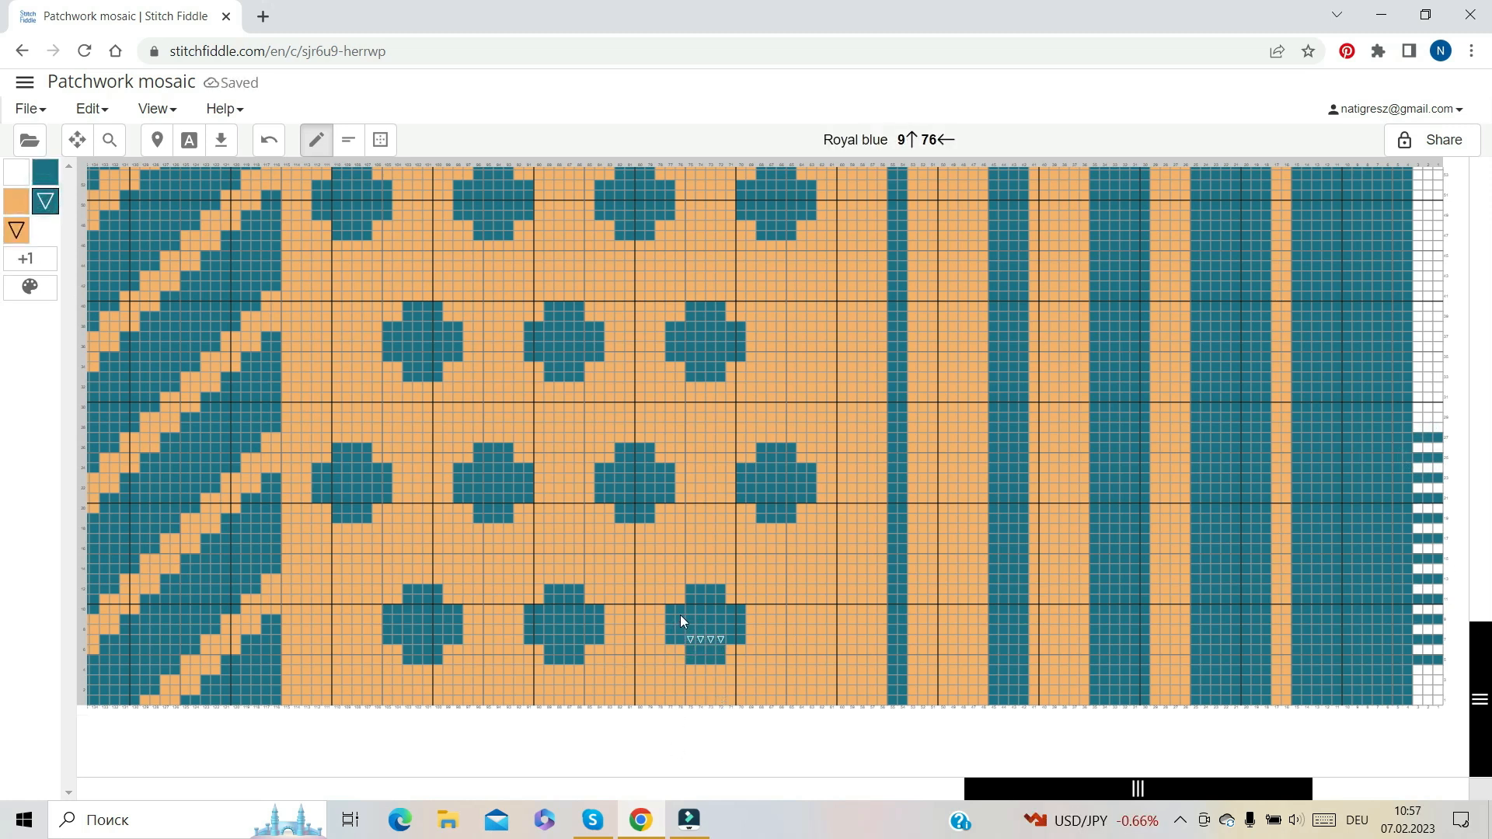
pyautogui.moveTo(673, 621); pyautogui.dragTo(684, 621)
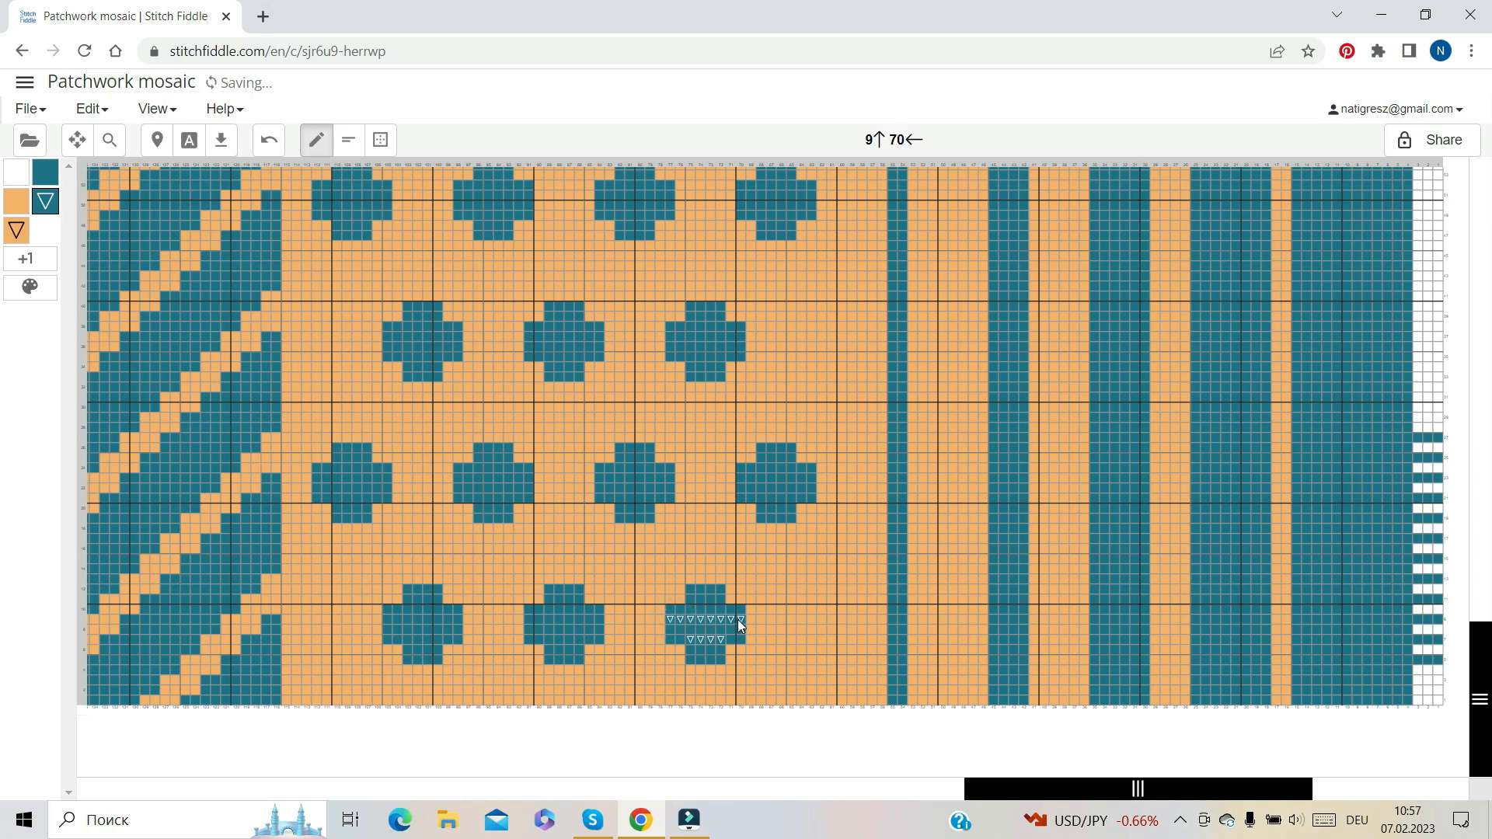
pyautogui.click(43, 202)
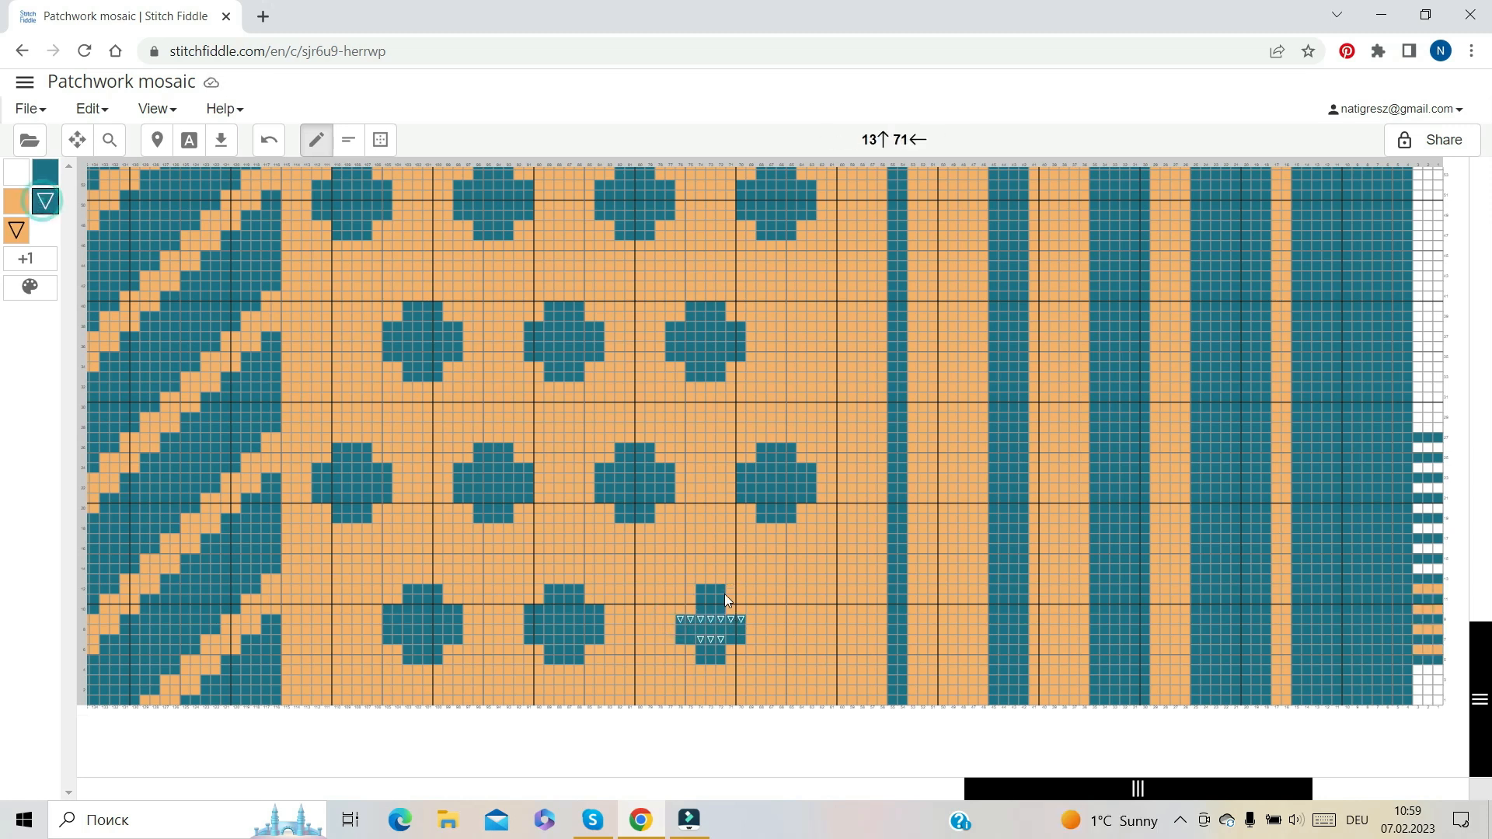
pyautogui.moveTo(700, 597); pyautogui.dragTo(705, 597)
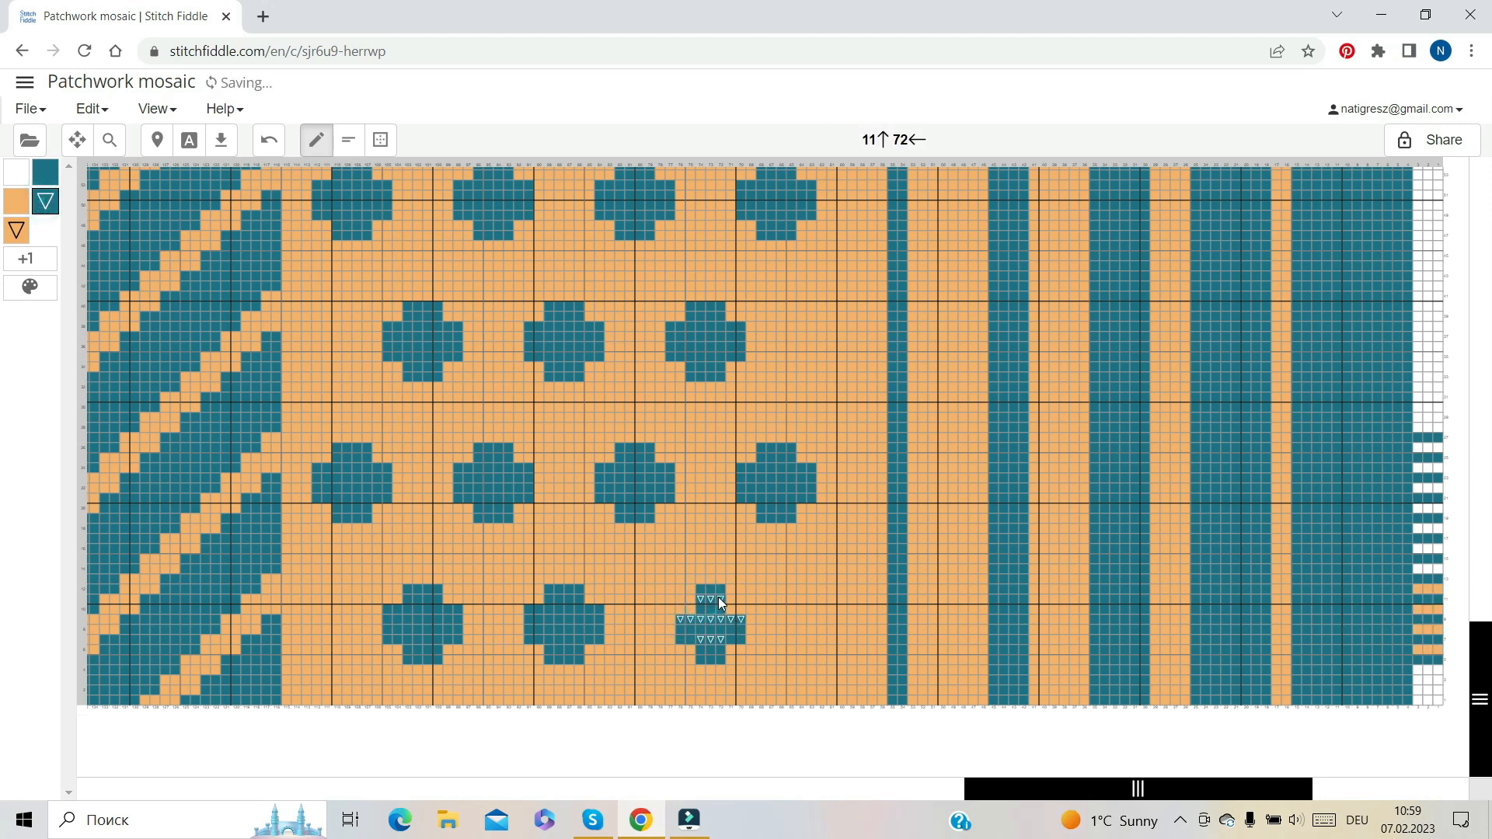
pyautogui.click(16, 201)
pyautogui.moveTo(712, 589); pyautogui.dragTo(721, 589)
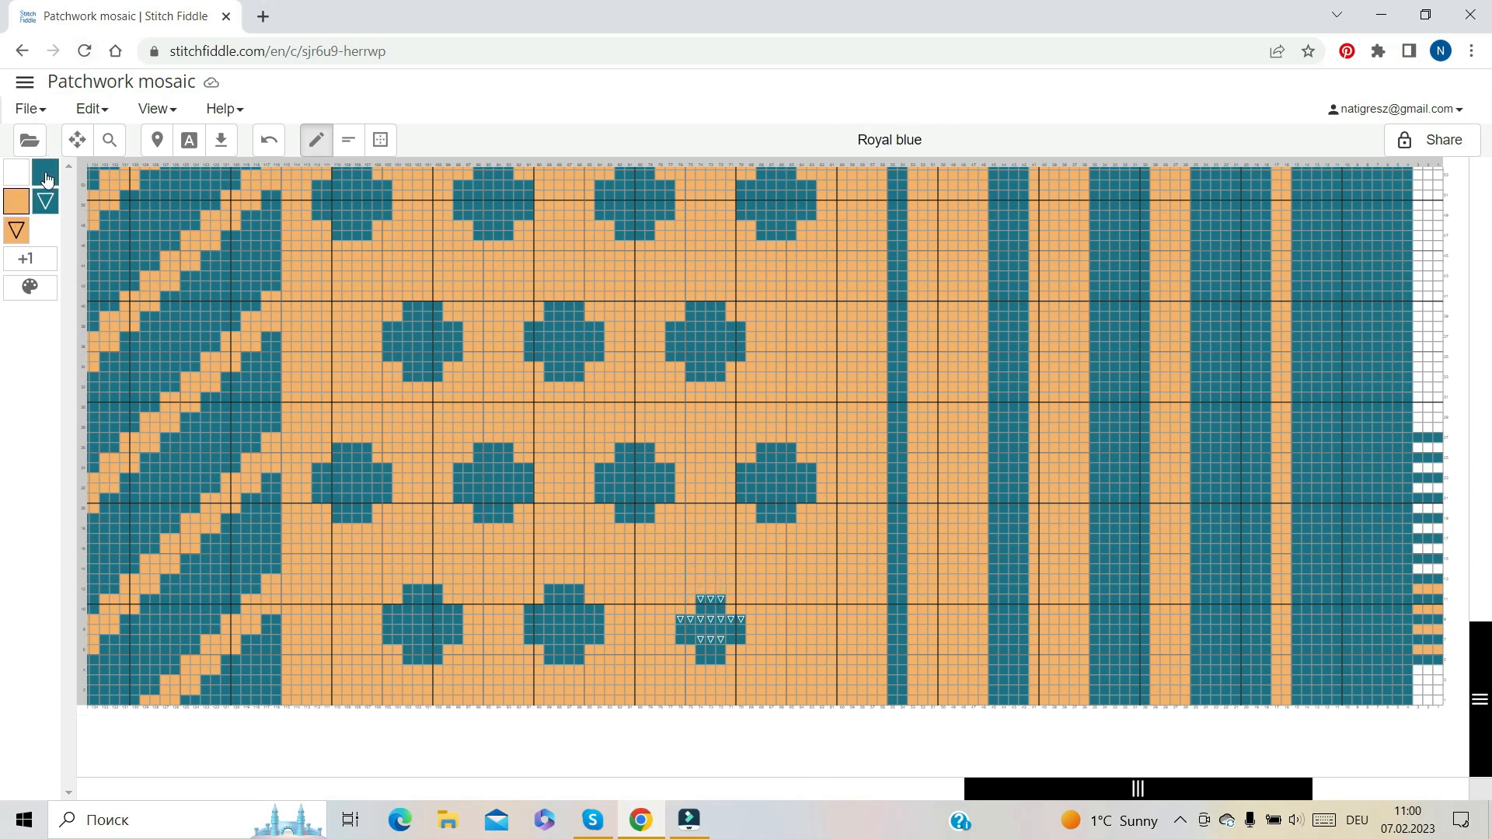
# Enlarge the middle dot of the bottom row to 9 × 9 in teal and mark its alternate rows with teal triangles
pyautogui.moveTo(589, 667)
pyautogui.mouseDown()
pyautogui.moveTo(611, 639)
pyautogui.moveTo(608, 600)
pyautogui.moveTo(548, 599)
pyautogui.mouseUp()
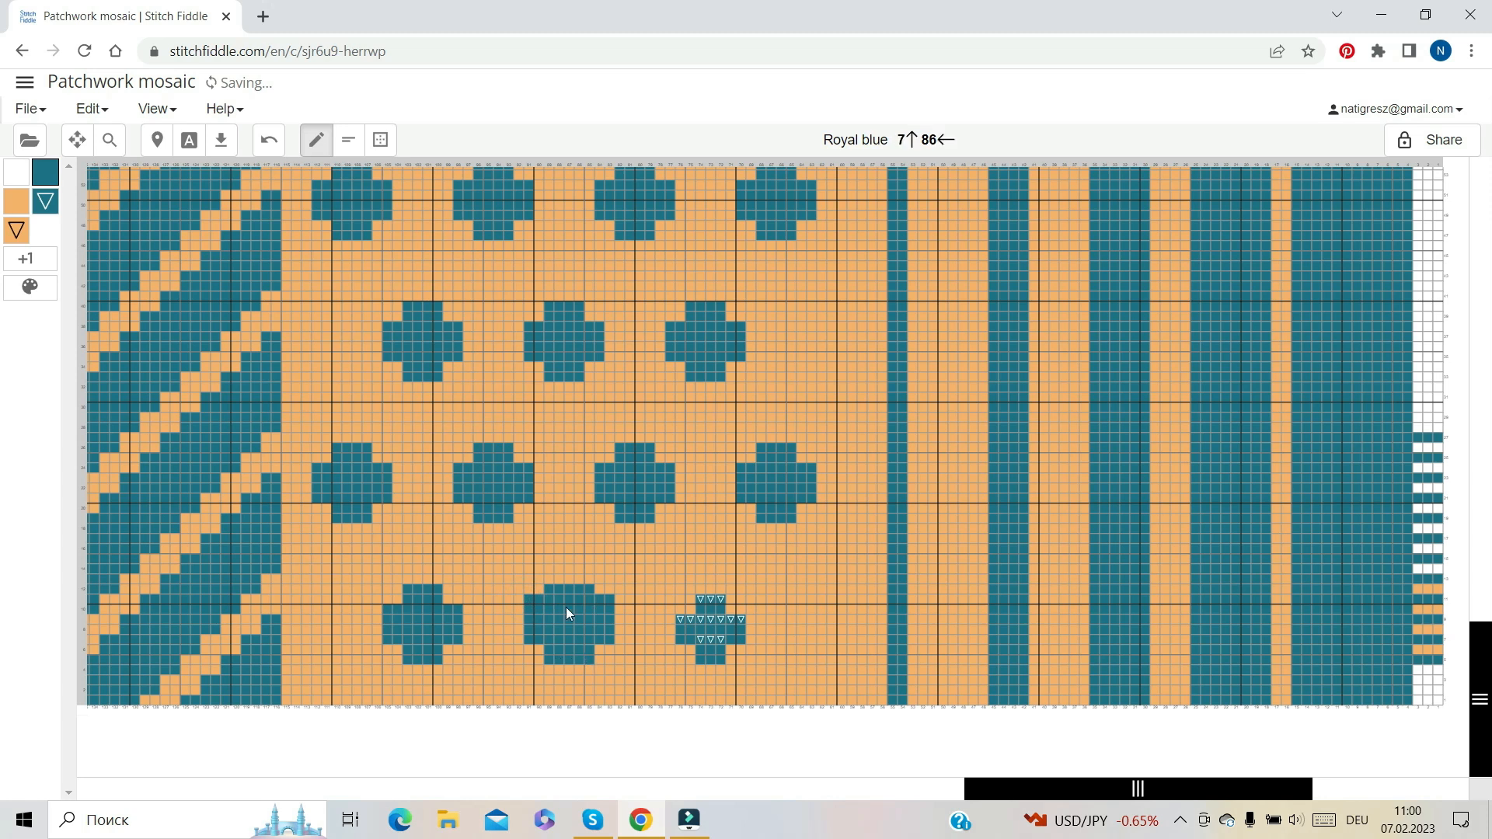
pyautogui.moveTo(552, 578); pyautogui.dragTo(586, 579)
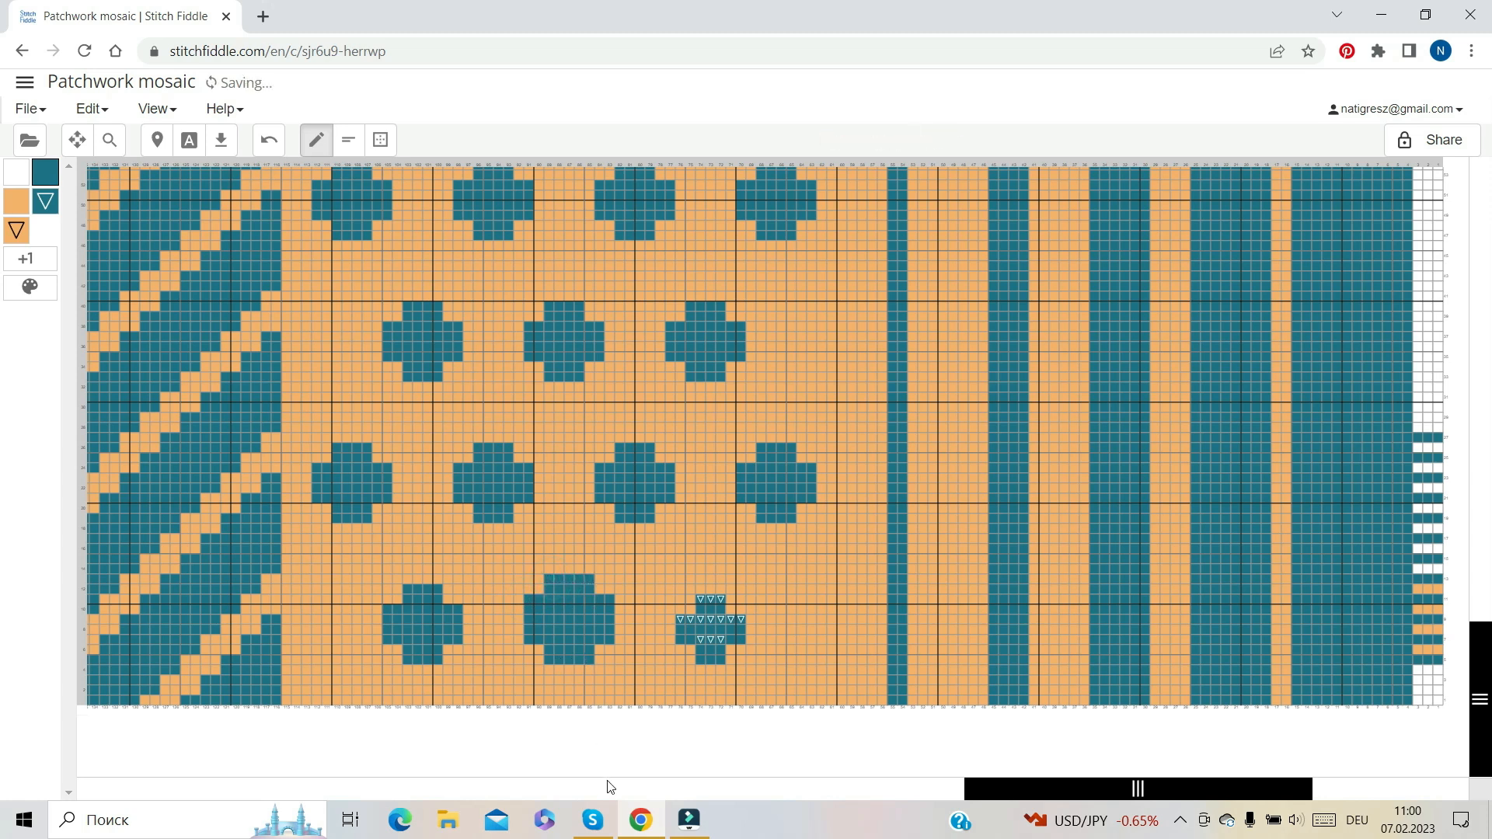
pyautogui.click(46, 201)
pyautogui.click(550, 641)
pyautogui.moveTo(531, 618)
pyautogui.mouseDown()
pyautogui.moveTo(606, 621)
pyautogui.moveTo(585, 606)
pyautogui.moveTo(607, 604)
pyautogui.moveTo(589, 579)
pyautogui.mouseUp()
pyautogui.click(1450, 580)
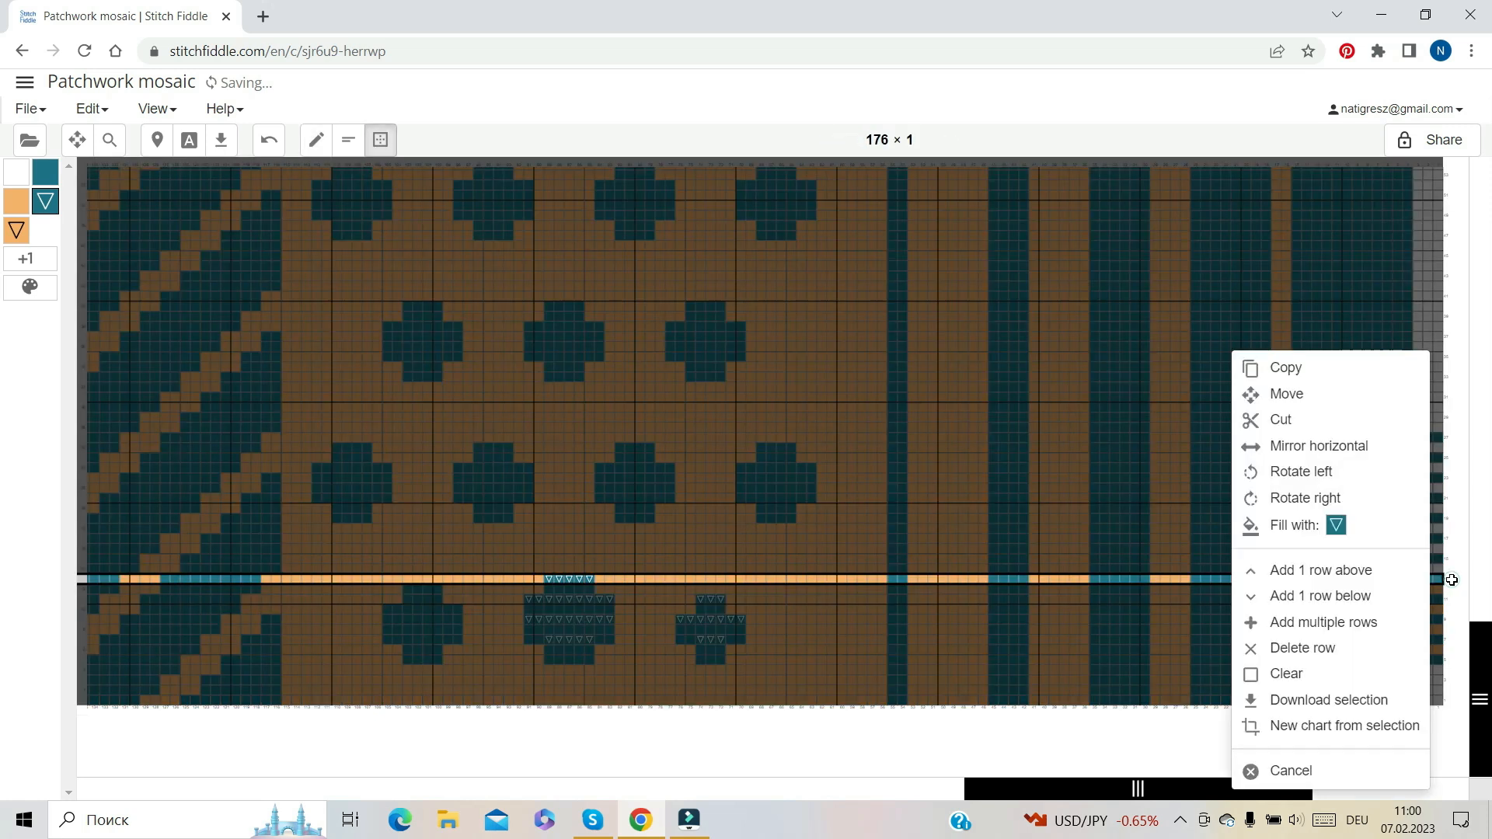
pyautogui.click(1466, 511)
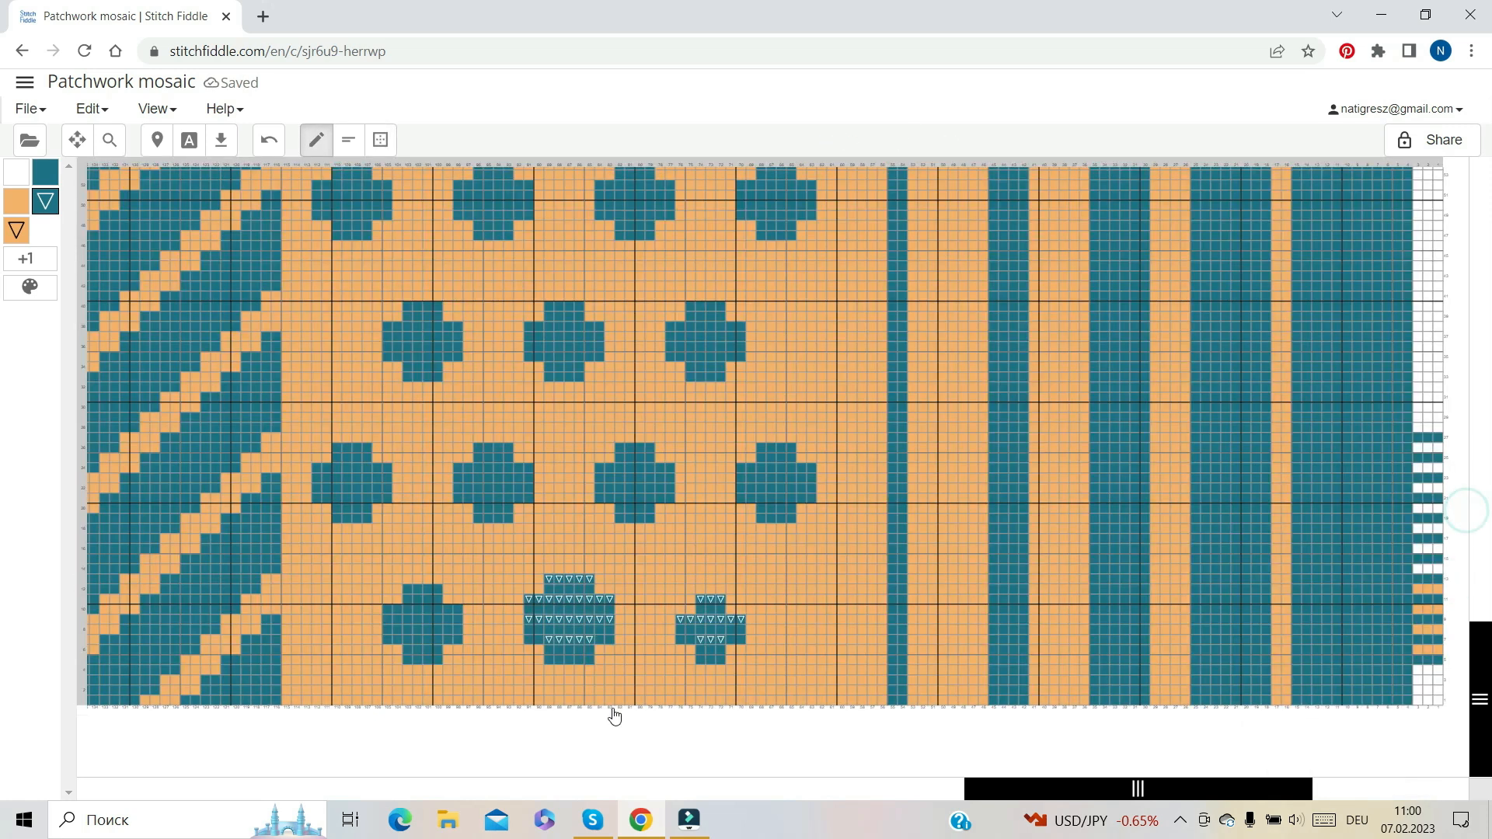
# Copy the triangle-marked 9 × 9 dot and paste it over the other dots, including whole rows of dots
pyautogui.click(110, 140)
pyautogui.moveTo(495, 127); pyautogui.dragTo(476, 127)
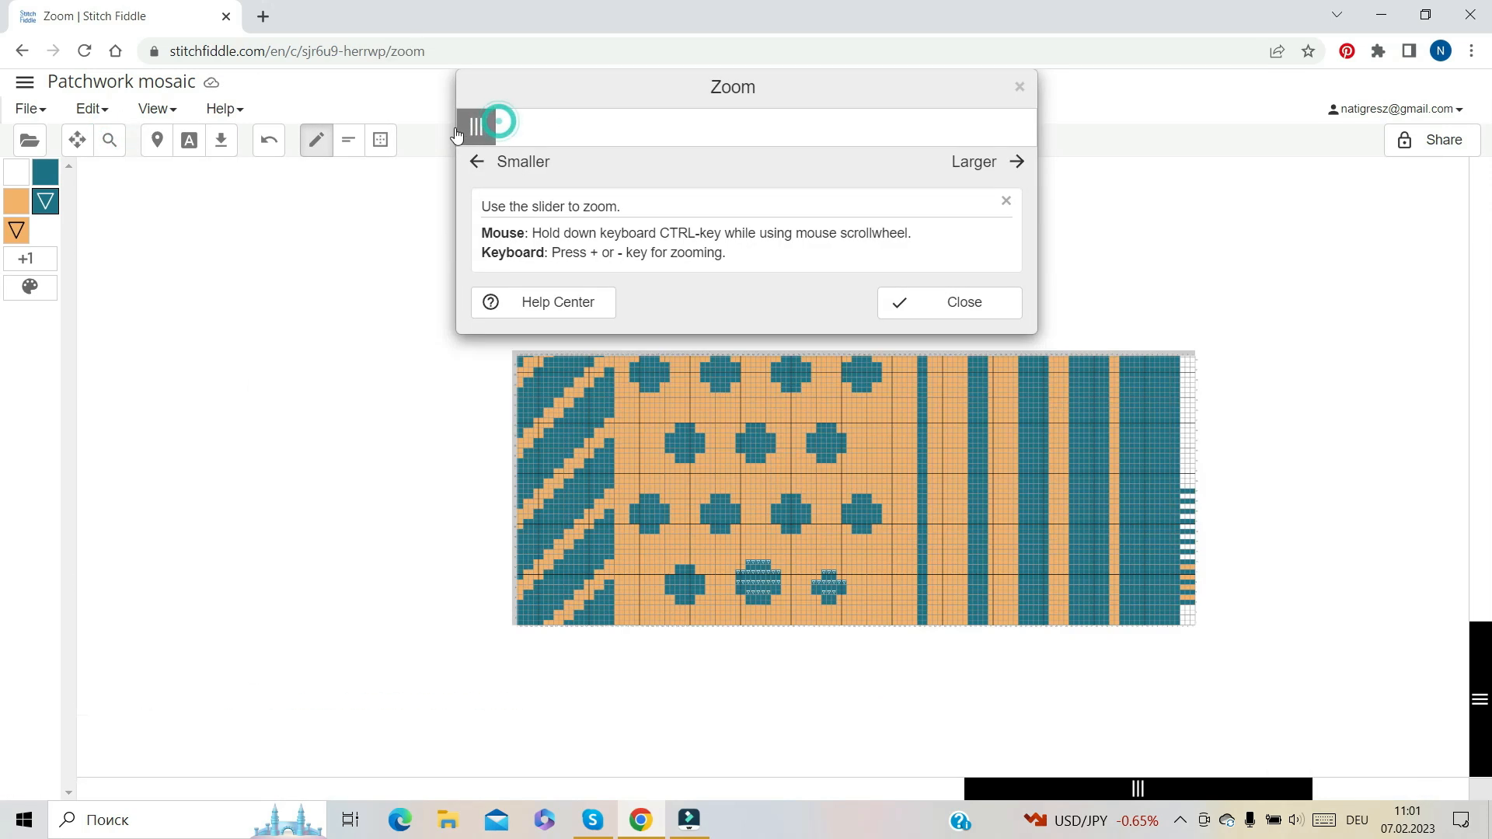
pyautogui.click(958, 304)
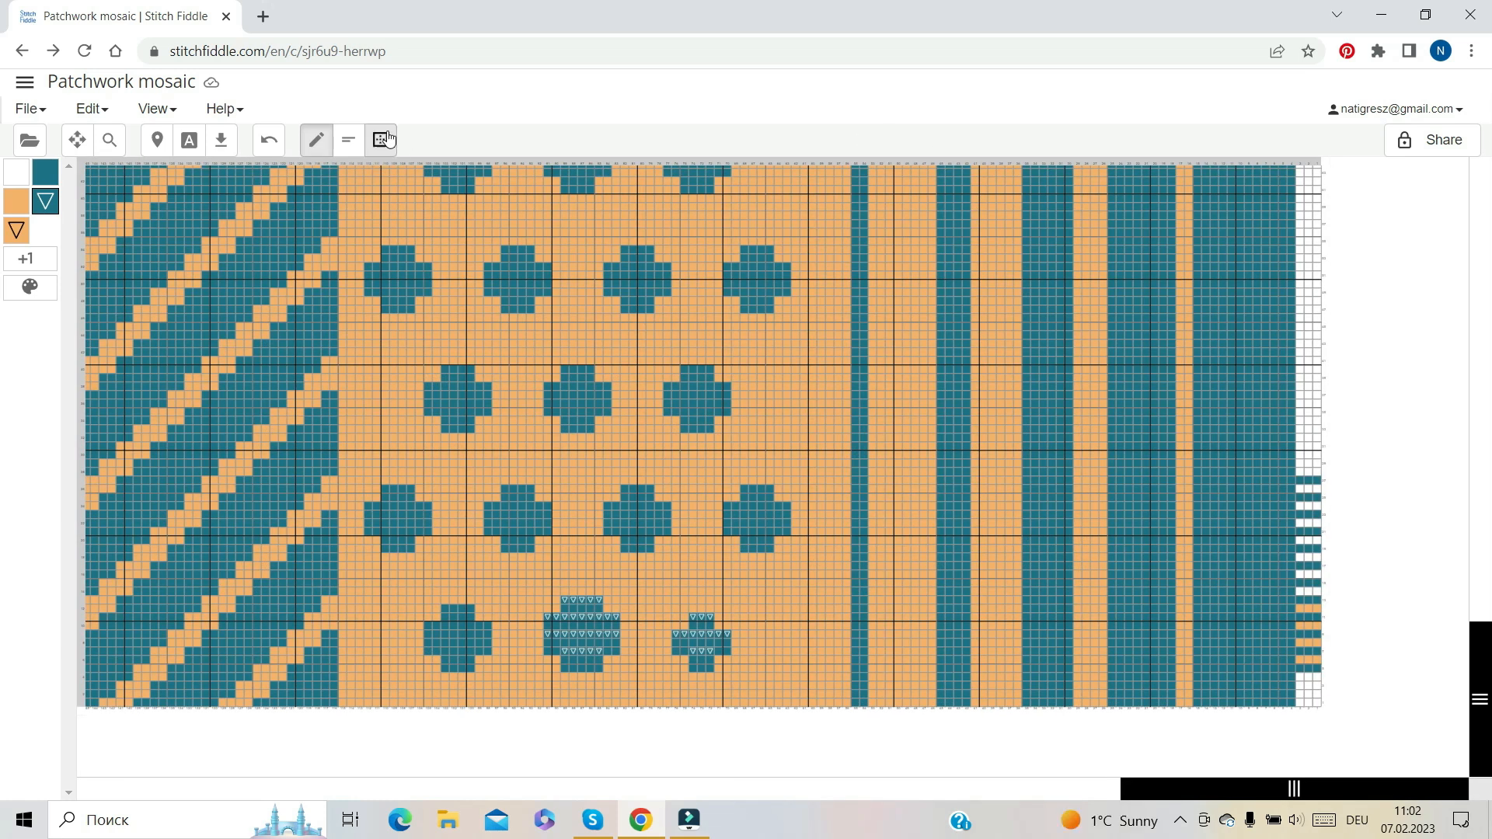
pyautogui.click(382, 140)
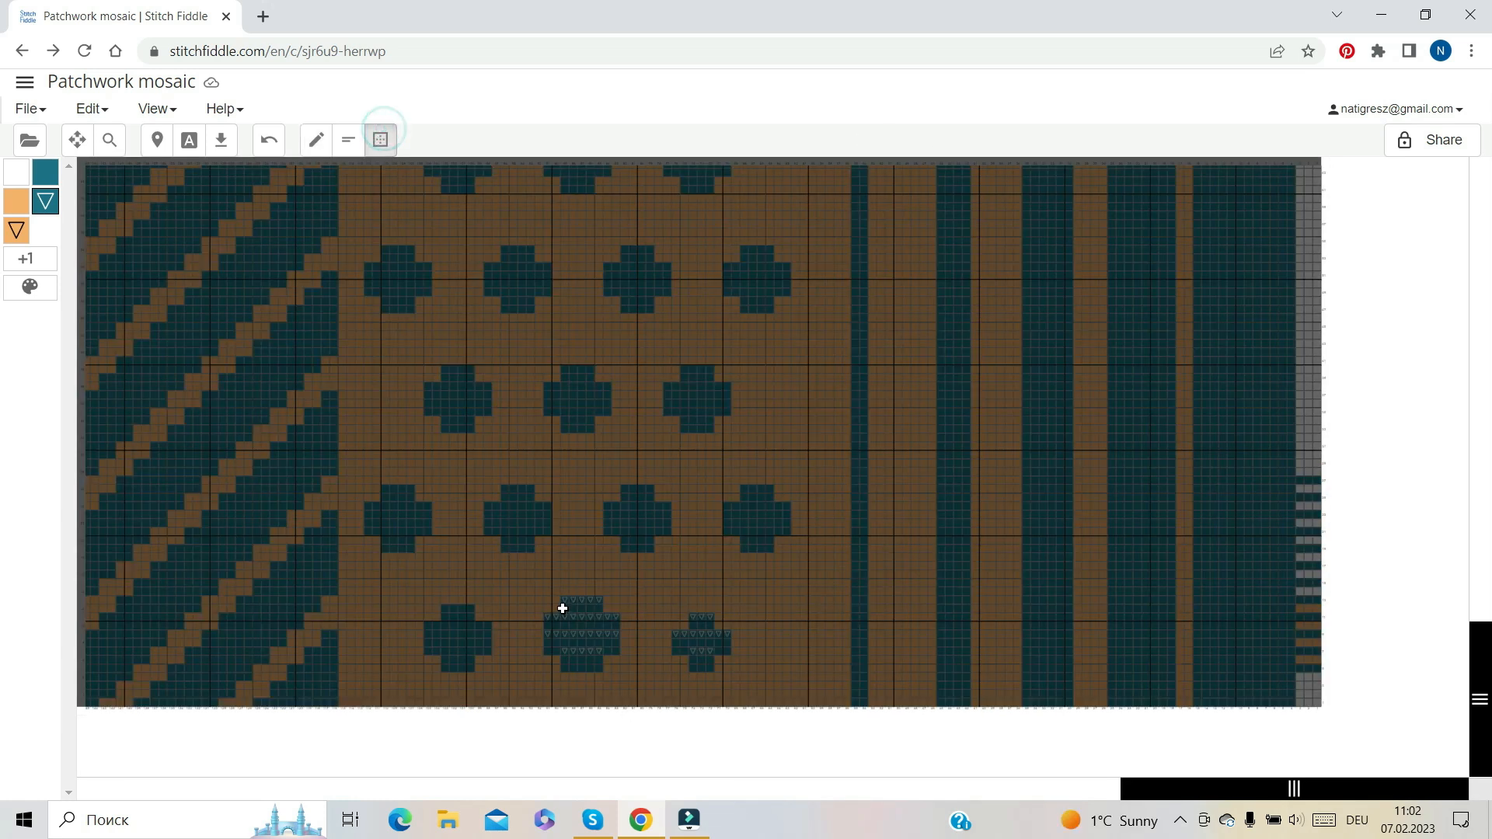
pyautogui.moveTo(547, 598); pyautogui.dragTo(617, 668)
pyautogui.click(616, 668)
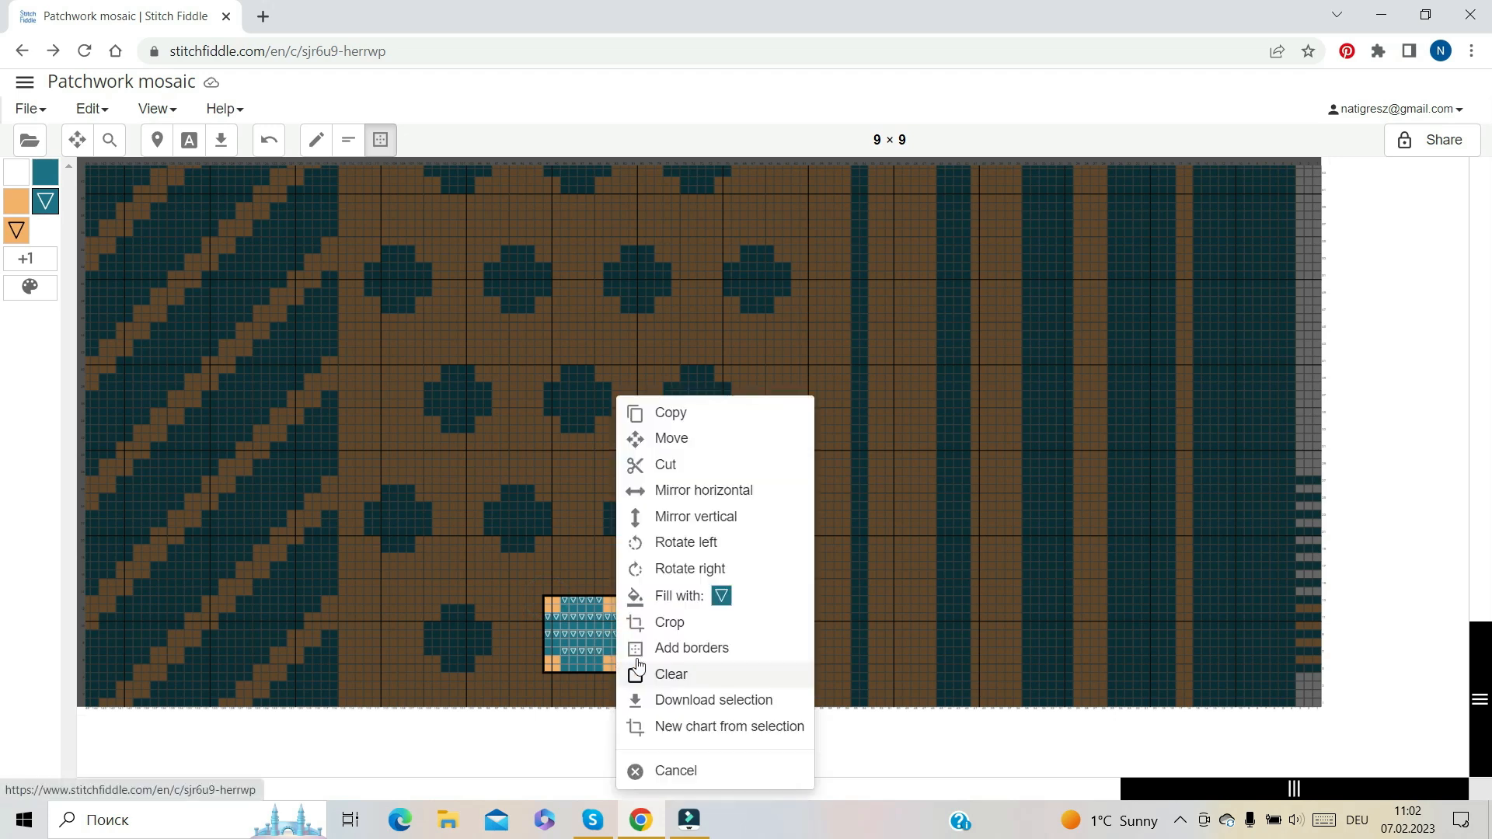
pyautogui.click(668, 423)
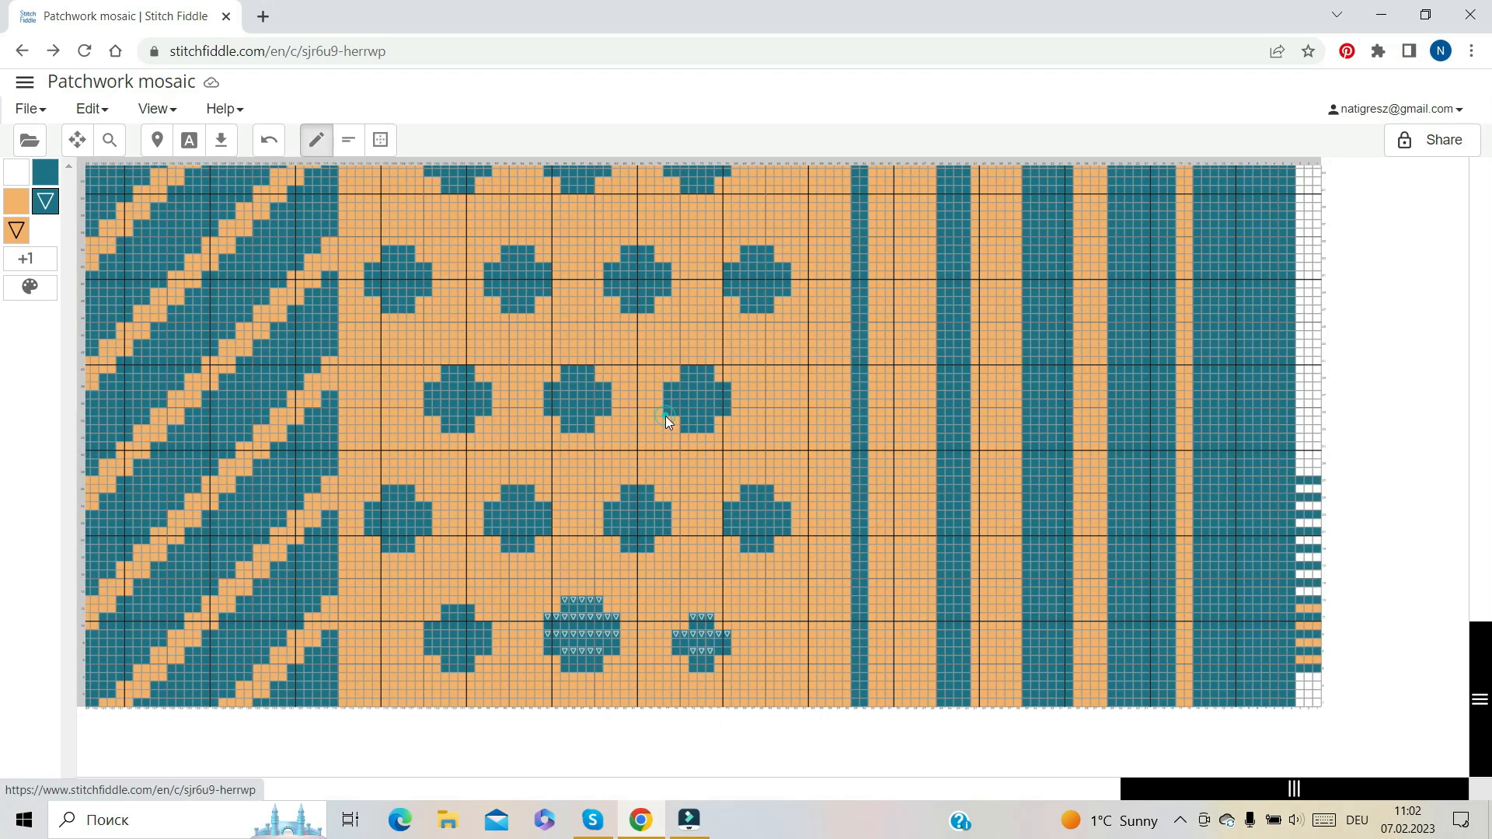
pyautogui.rightClick(729, 480)
pyautogui.click(787, 404)
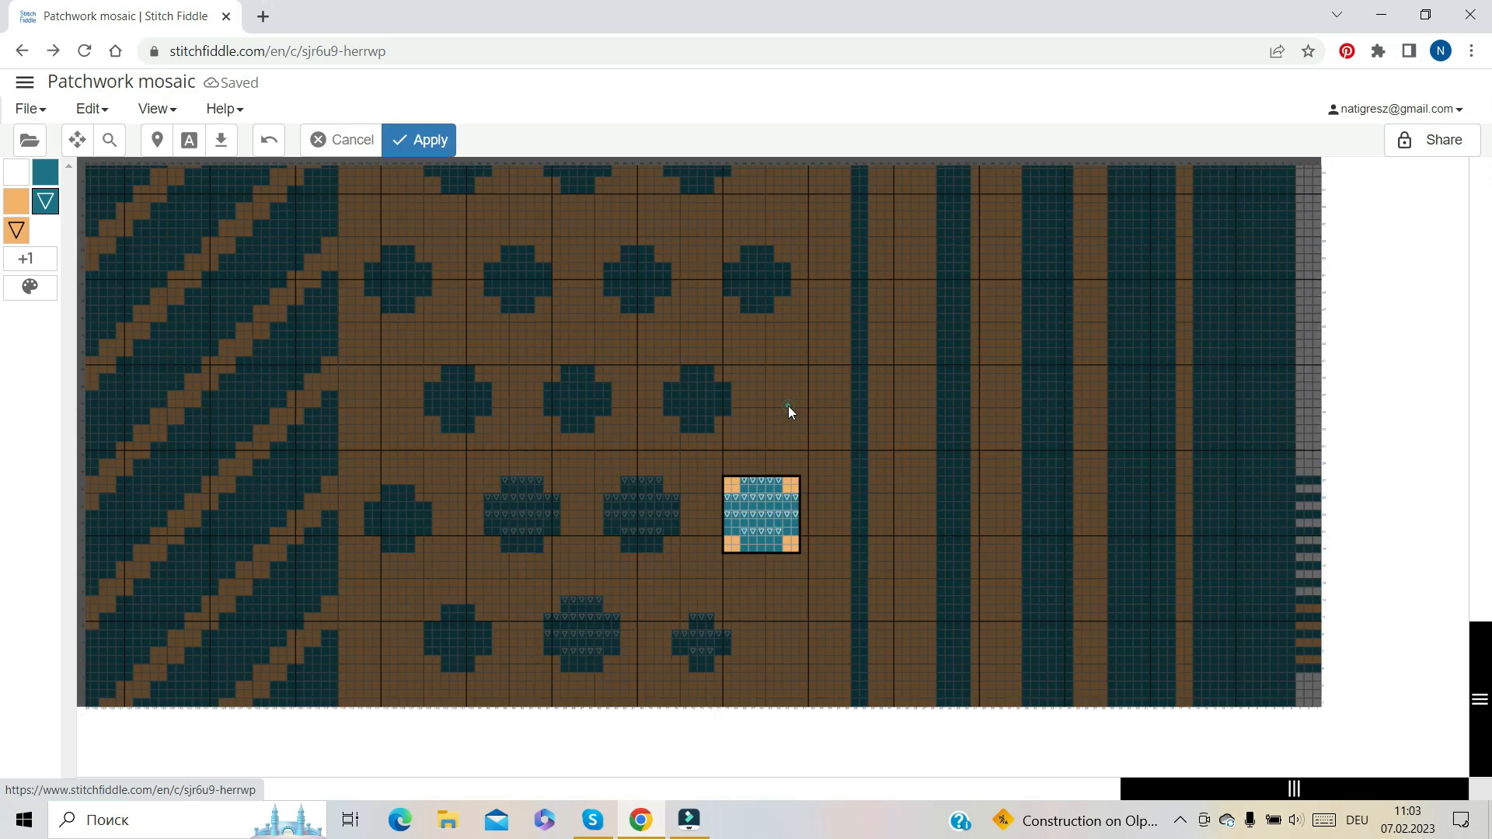
pyautogui.press('Return')
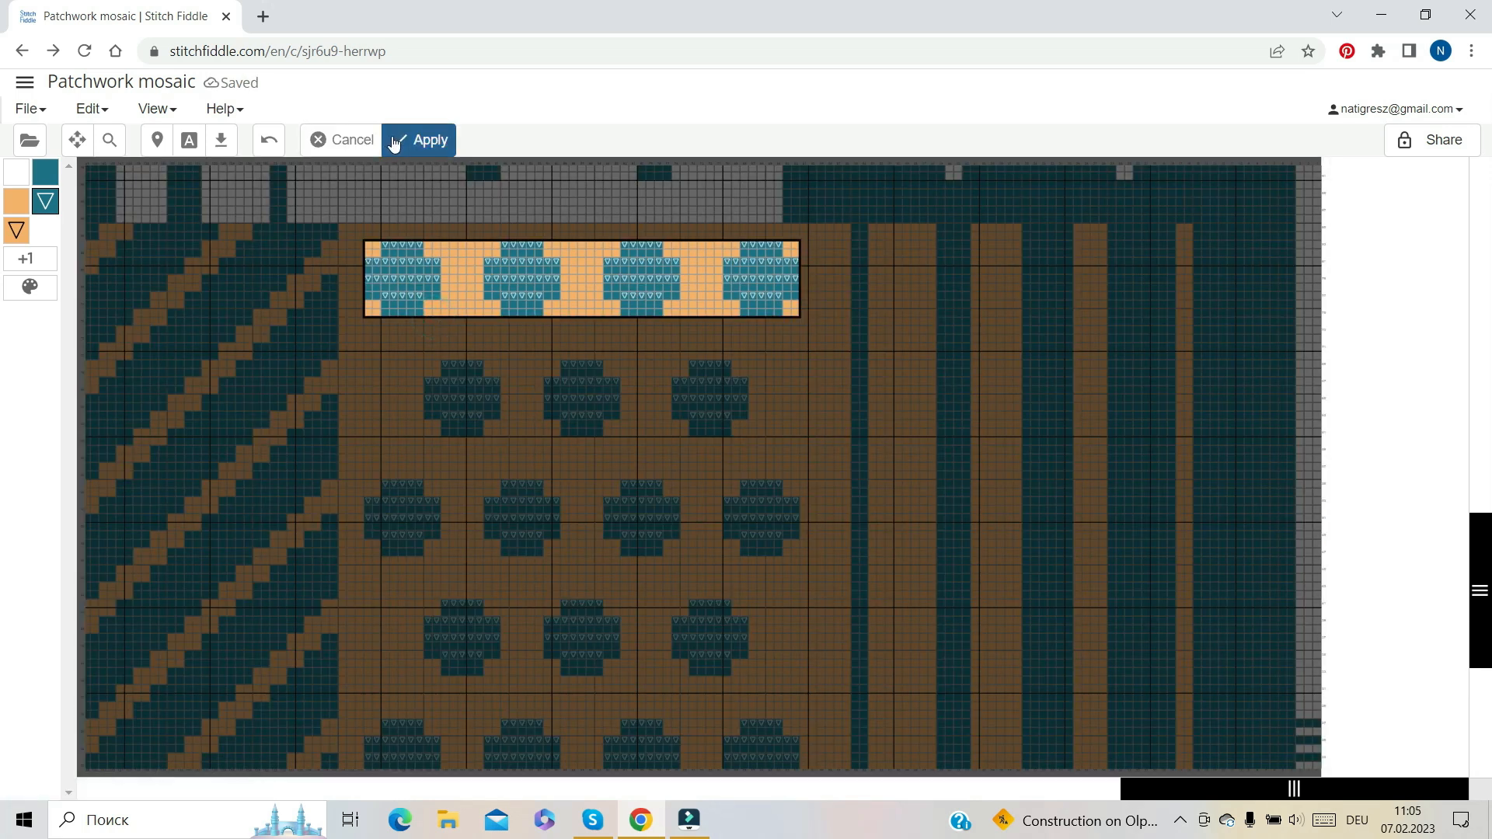
pyautogui.click(401, 138)
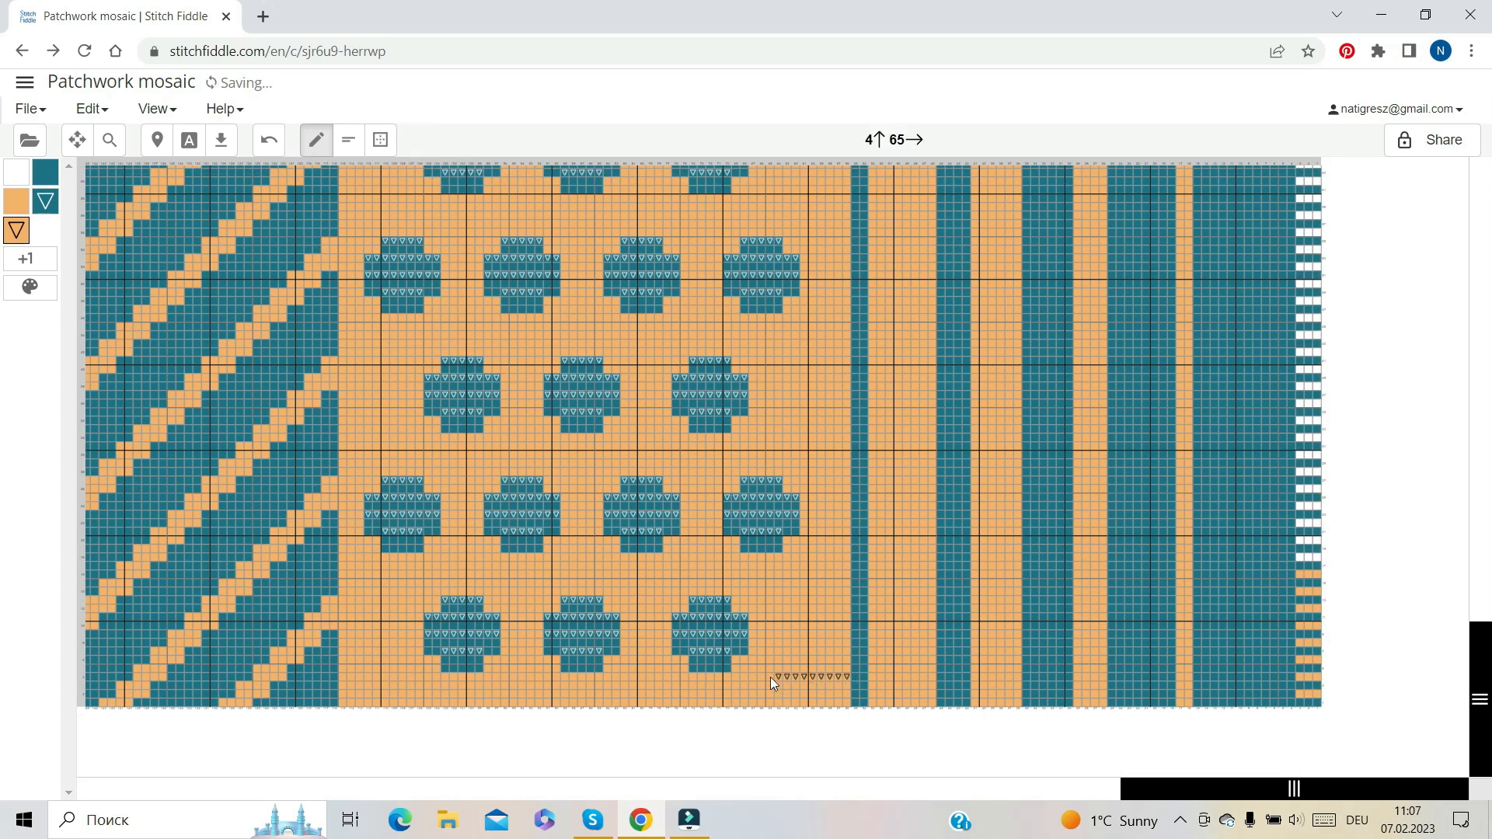
# Mark rows 4 and 6 of the light orange background below and between the dots with light orange triangles
pyautogui.click(110, 140)
pyautogui.moveTo(485, 126); pyautogui.dragTo(512, 126)
pyautogui.click(949, 303)
pyautogui.moveTo(1074, 789); pyautogui.dragTo(858, 789)
pyautogui.scroll(-5, 686, 473)
pyautogui.moveTo(1038, 649); pyautogui.dragTo(949, 649)
pyautogui.moveTo(315, 649); pyautogui.dragTo(950, 649)
pyautogui.moveTo(1041, 622)
pyautogui.mouseDown()
pyautogui.moveTo(993, 620)
pyautogui.moveTo(1152, 624)
pyautogui.moveTo(422, 625)
pyautogui.moveTo(314, 620)
pyautogui.mouseUp()
# Mark the light orange background between the bottom dots with light orange triangles in rows 8 and 10
pyautogui.moveTo(448, 590); pyautogui.dragTo(322, 587)
pyautogui.moveTo(598, 559); pyautogui.dragTo(655, 561)
pyautogui.moveTo(655, 590); pyautogui.dragTo(596, 589)
pyautogui.moveTo(803, 591); pyautogui.dragTo(876, 591)
pyautogui.moveTo(876, 561); pyautogui.dragTo(802, 560)
pyautogui.moveTo(1186, 561); pyautogui.dragTo(1024, 560)
pyautogui.moveTo(1024, 589); pyautogui.dragTo(1185, 591)
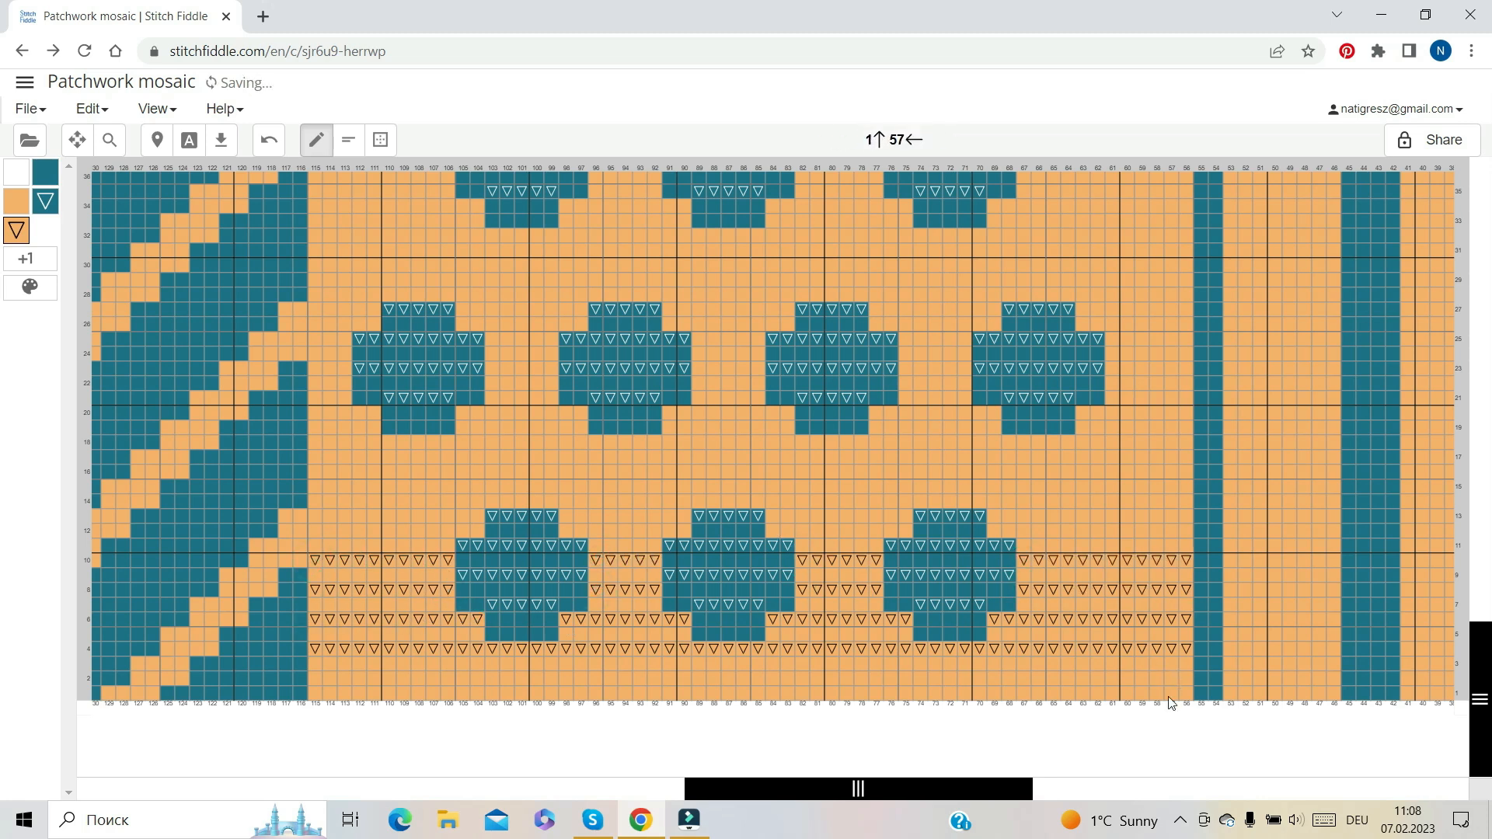
# Continue the light orange triangles across the background of the dot block in rows 12 and 14
pyautogui.moveTo(314, 531); pyautogui.dragTo(447, 532)
pyautogui.moveTo(596, 530); pyautogui.dragTo(655, 531)
pyautogui.moveTo(803, 530); pyautogui.dragTo(877, 531)
pyautogui.moveTo(1024, 531)
pyautogui.mouseDown()
pyautogui.moveTo(1186, 531)
pyautogui.moveTo(995, 501)
pyautogui.moveTo(566, 501)
pyautogui.mouseUp()
pyautogui.moveTo(477, 501); pyautogui.dragTo(431, 501)
pyautogui.moveTo(431, 501); pyautogui.dragTo(314, 502)
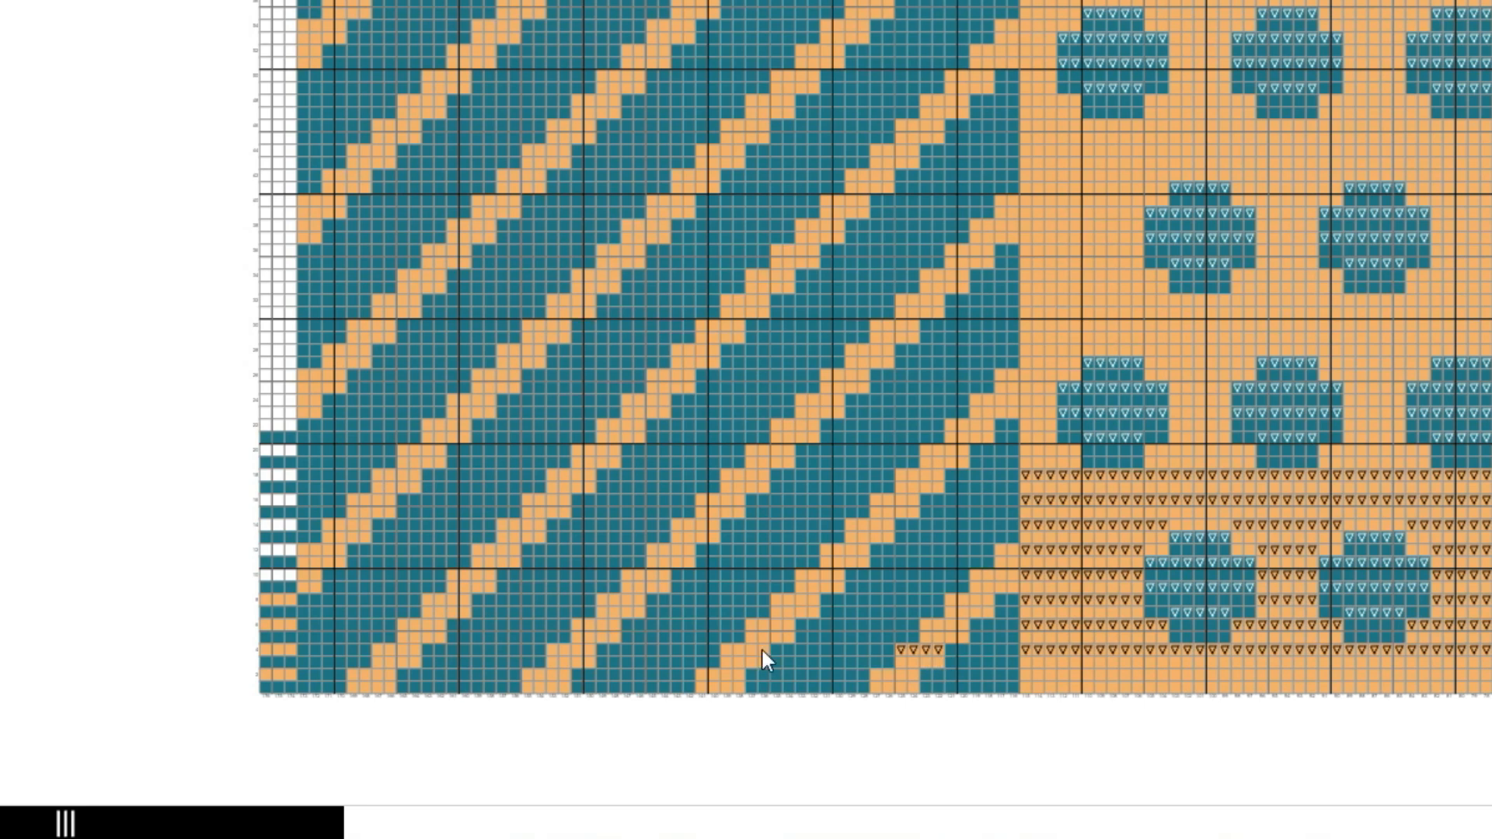
# Mark row 2 of the two diagonal stripes nearest the dots with light orange triangles and add 1 row below the chart's bottom row
pyautogui.moveTo(877, 676); pyautogui.dragTo(914, 676)
pyautogui.moveTo(700, 674); pyautogui.dragTo(738, 679)
pyautogui.click(257, 690)
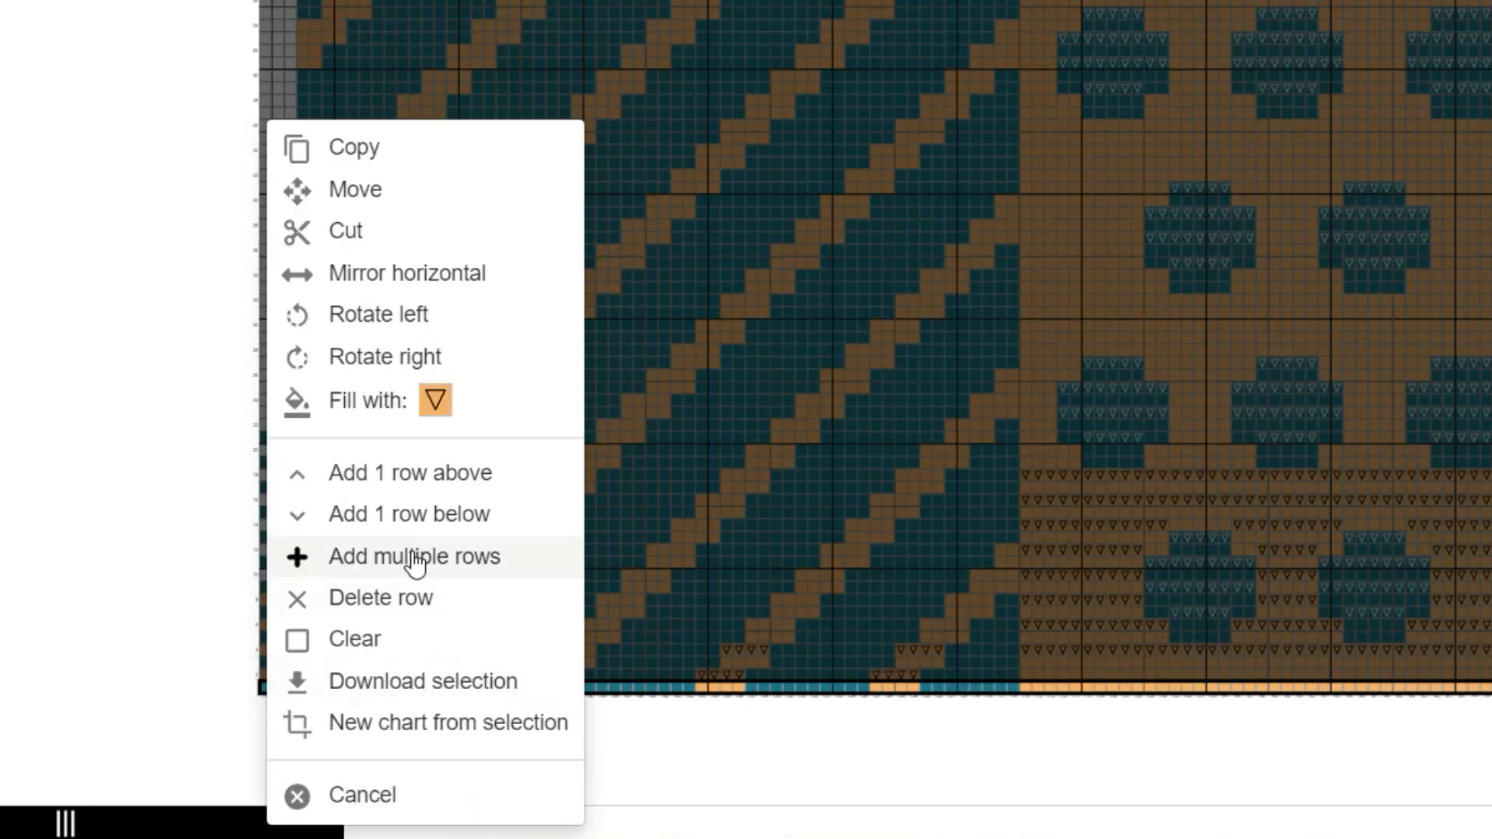
pyautogui.click(407, 515)
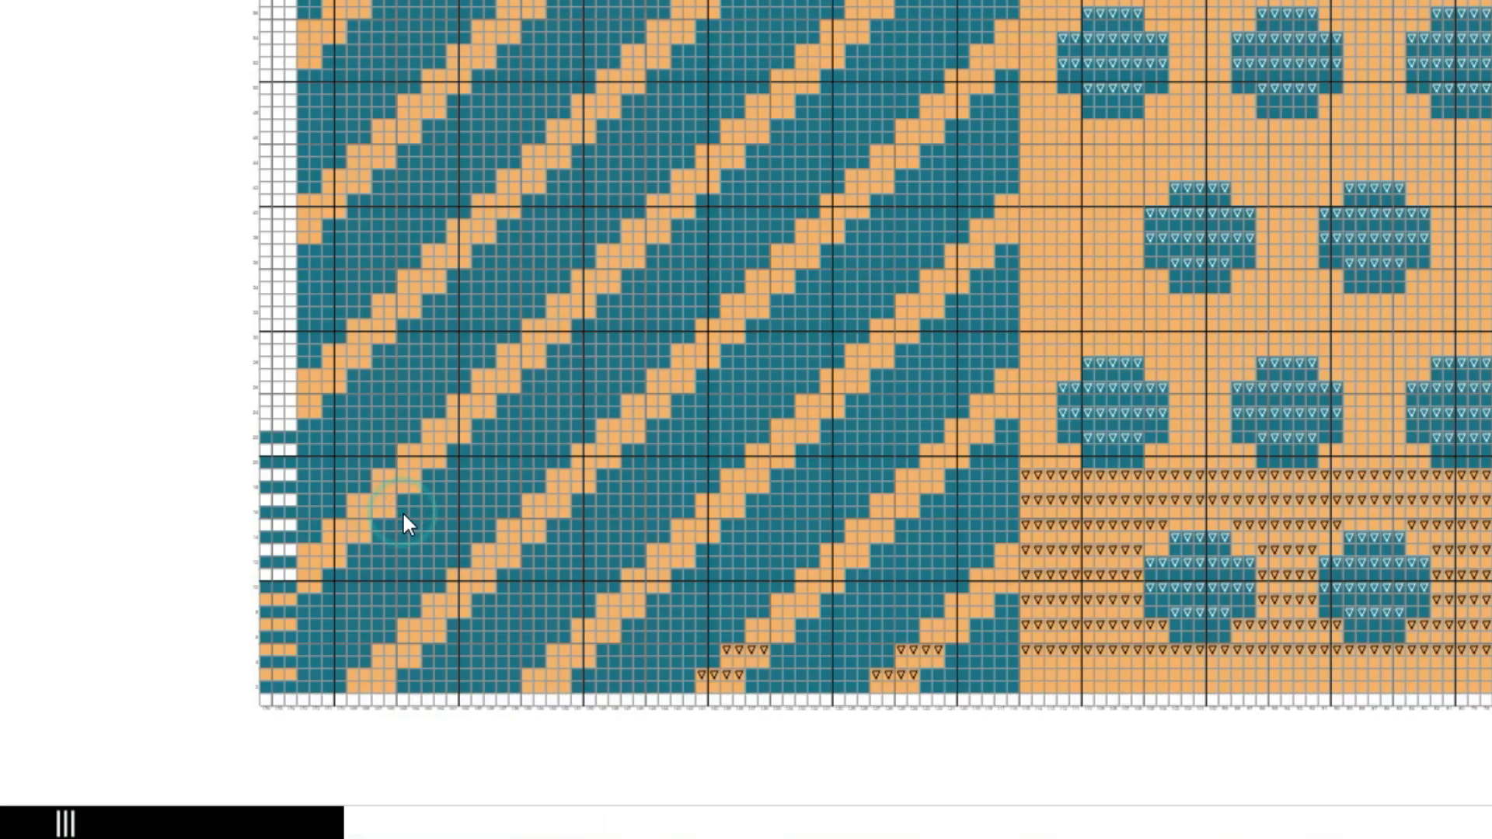
# Fill the chart's bottom row with light orange and mark row 4 of the teal gaps between the diagonal stripes with teal triangles
pyautogui.click(256, 708)
pyautogui.click(352, 399)
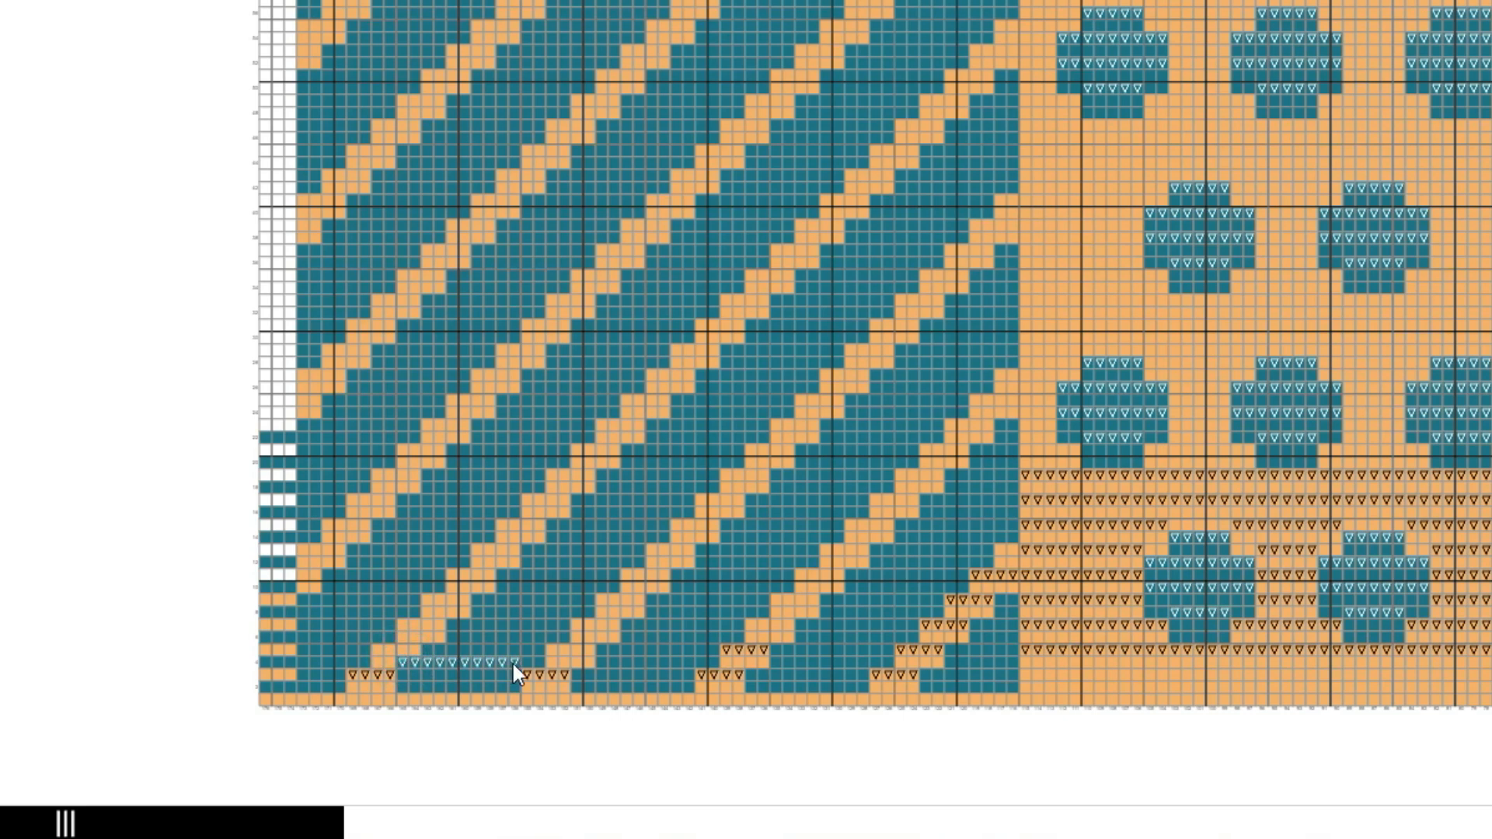
pyautogui.moveTo(929, 658); pyautogui.dragTo(1011, 666)
# Mark row 5 of the light orange diagonal stripes with light orange triangles
pyautogui.click(380, 650)
pyautogui.click(553, 649)
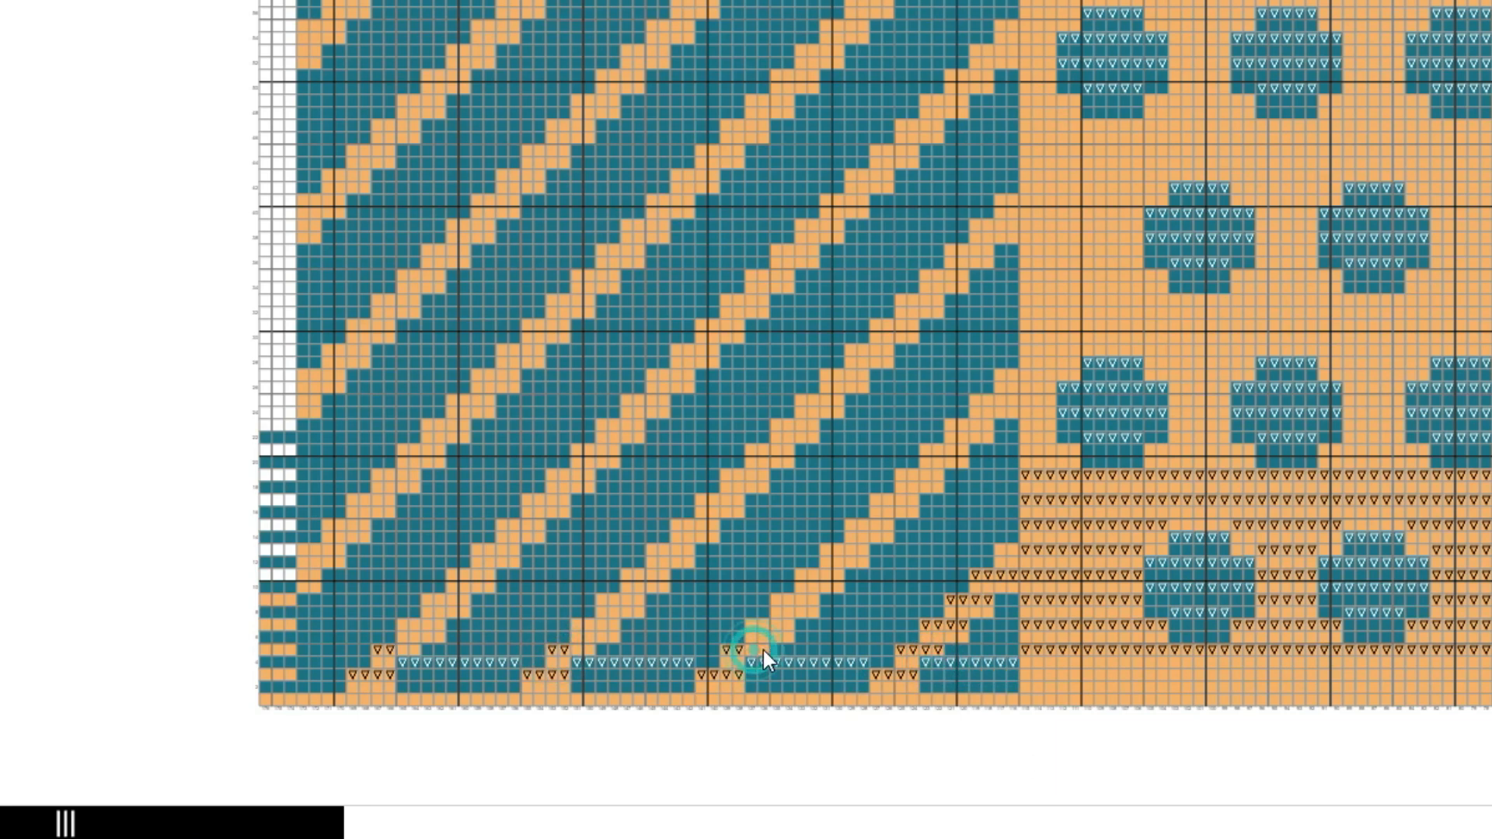
pyautogui.click(930, 647)
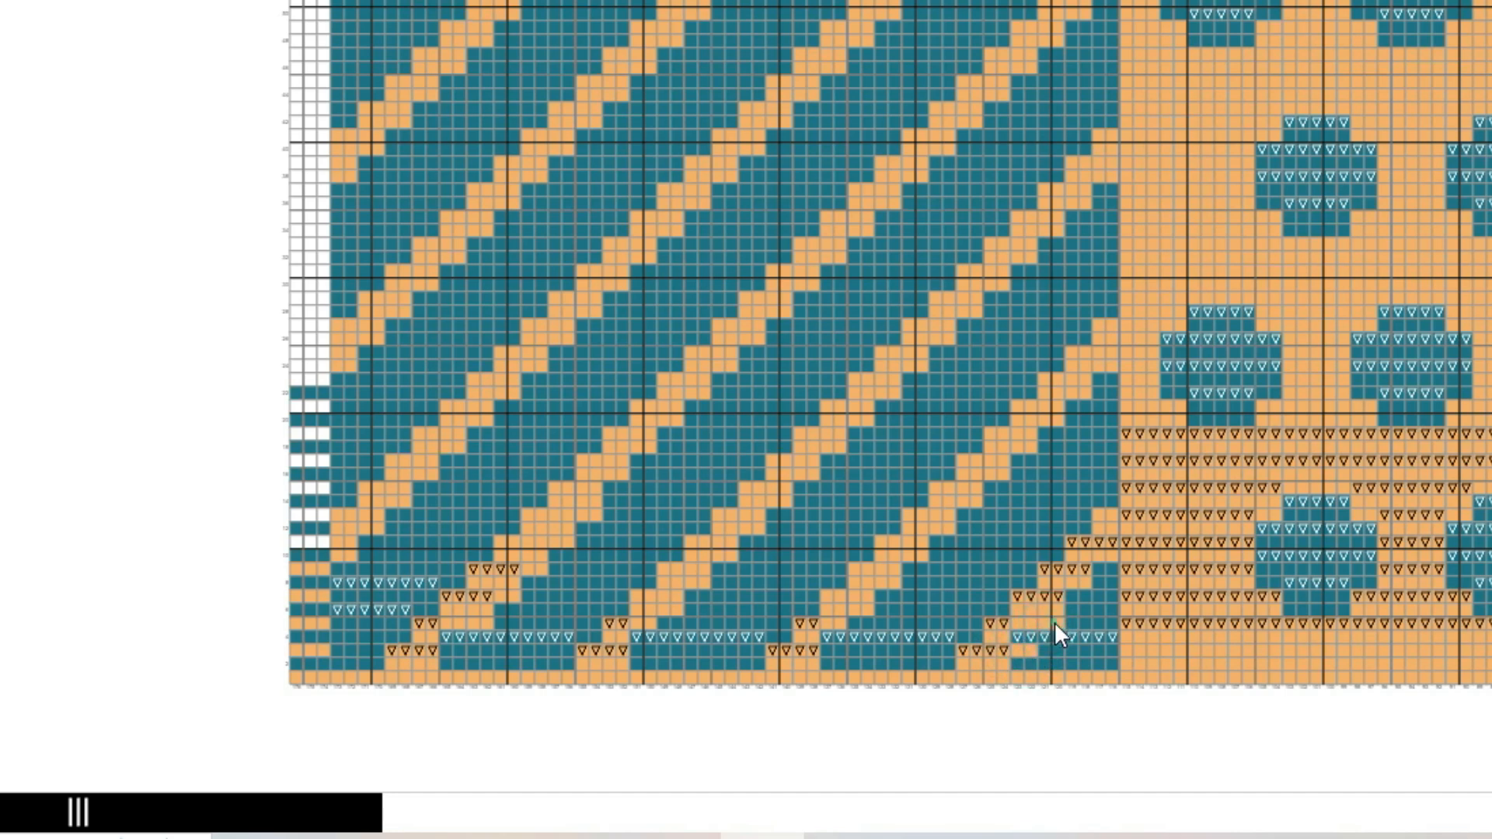
# Correct the stepped right edge of the diagonal stripe nearest the dots and carry its light orange triangles up to row 13
pyautogui.click(1080, 592)
pyautogui.click(1107, 561)
pyautogui.click(1111, 515)
# Adjust the stepped right edge of the second diagonal stripe from the dots, from row 5 up to the dot block
pyautogui.click(862, 620)
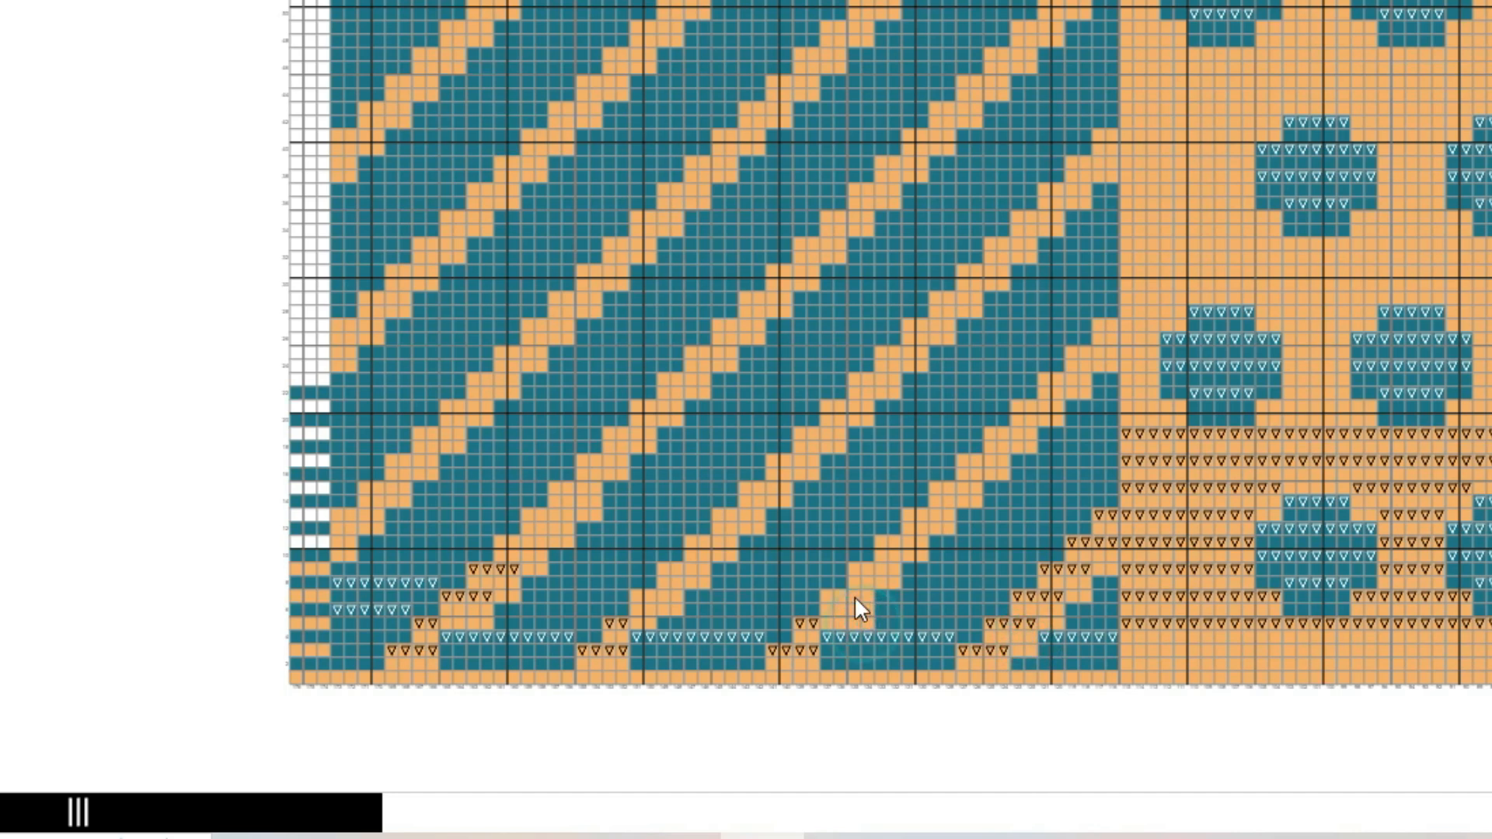
pyautogui.click(895, 595)
pyautogui.click(918, 568)
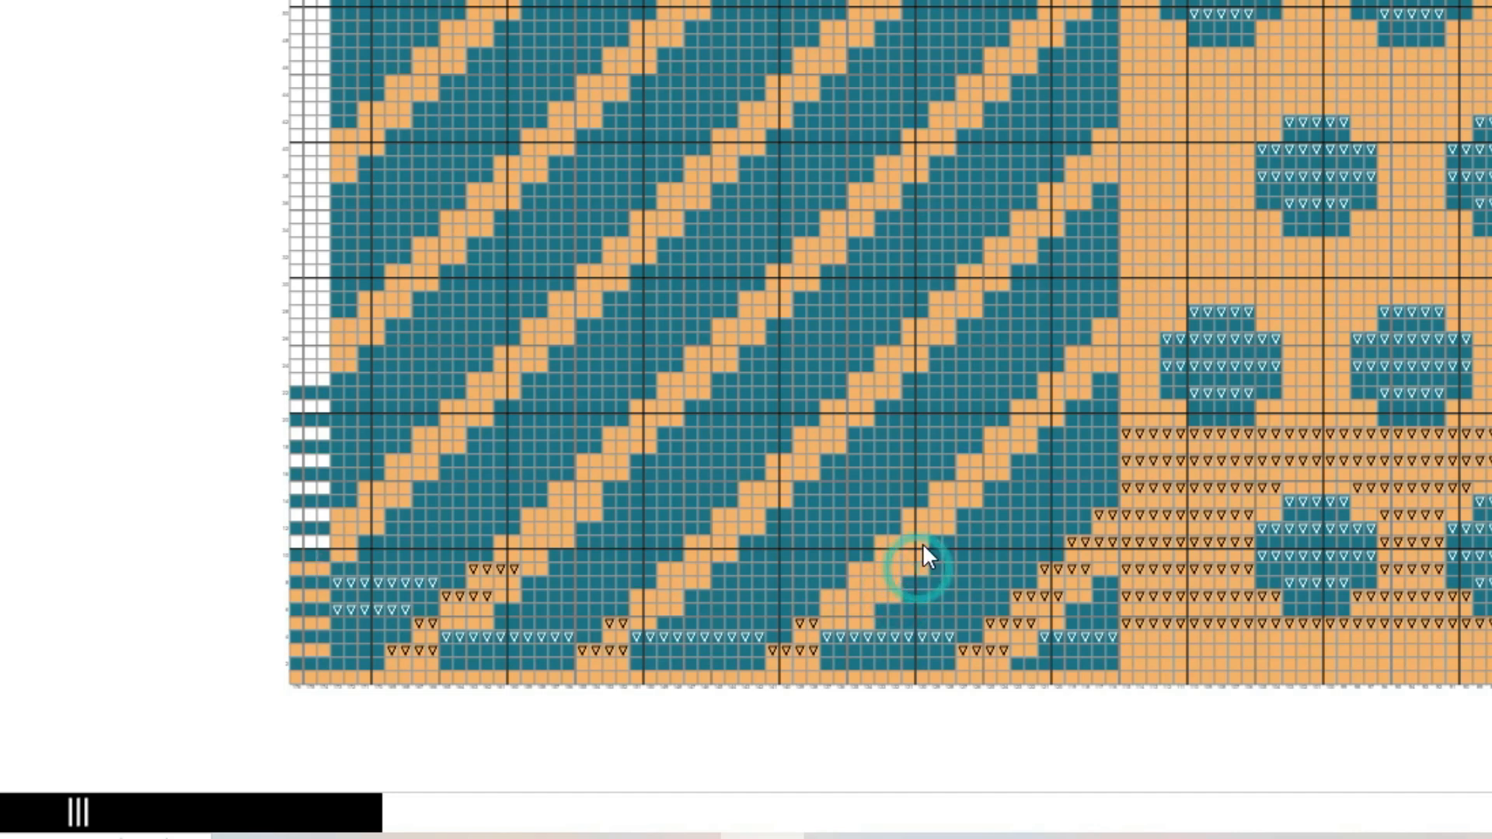
pyautogui.click(944, 536)
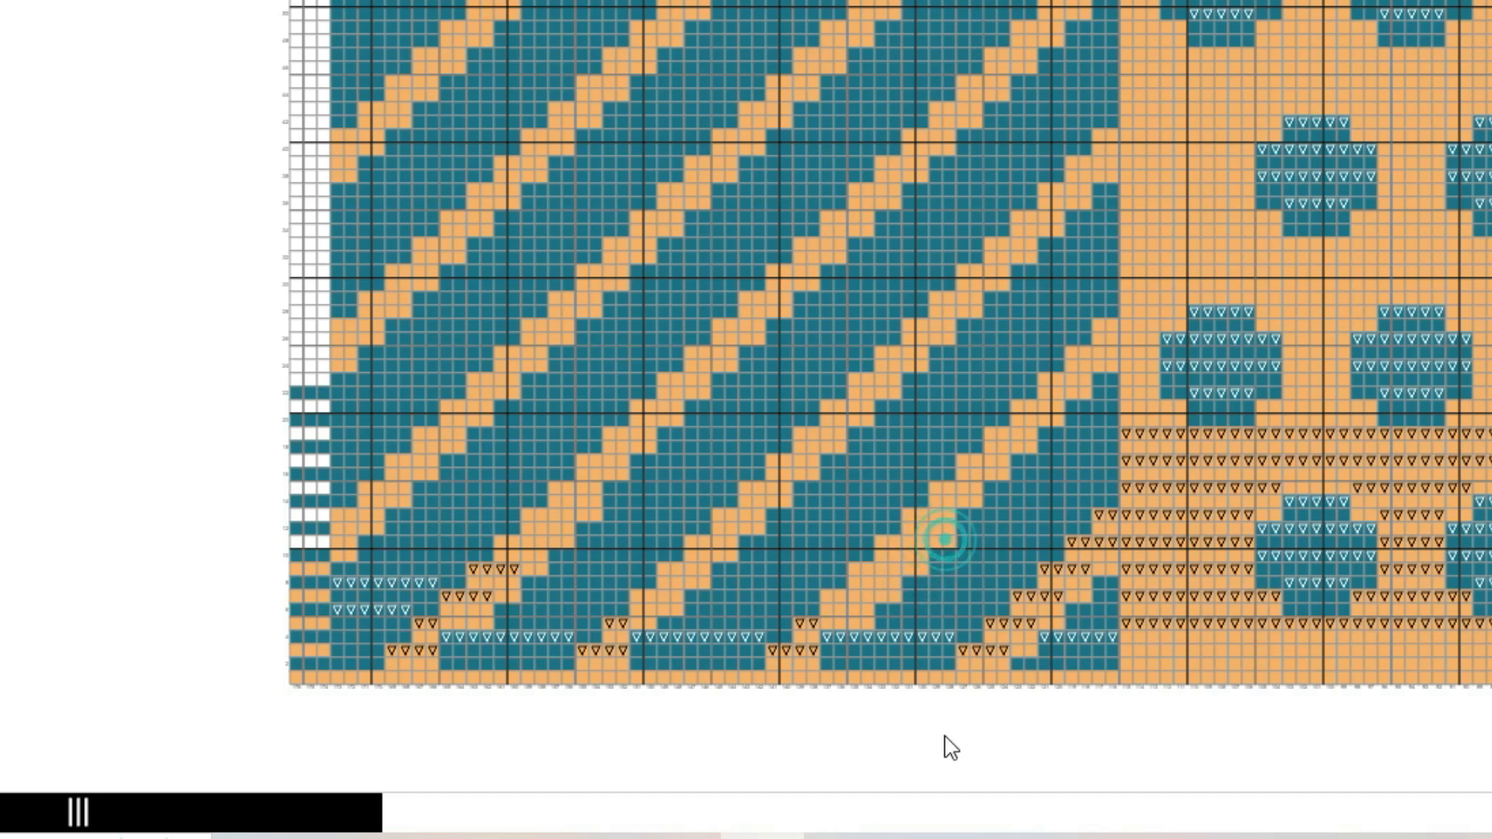
pyautogui.click(1045, 429)
pyautogui.click(1053, 428)
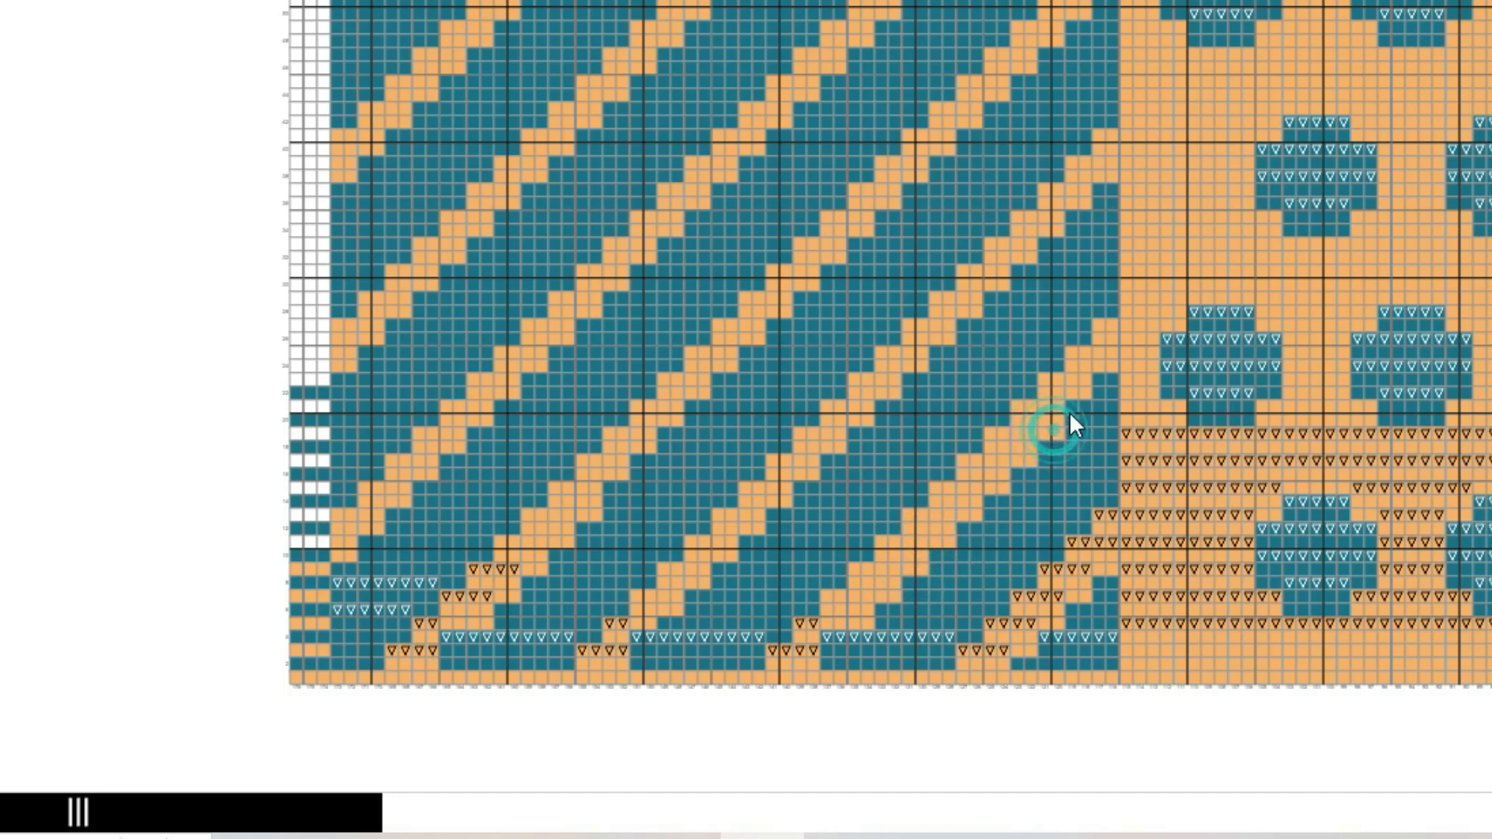
pyautogui.click(1111, 379)
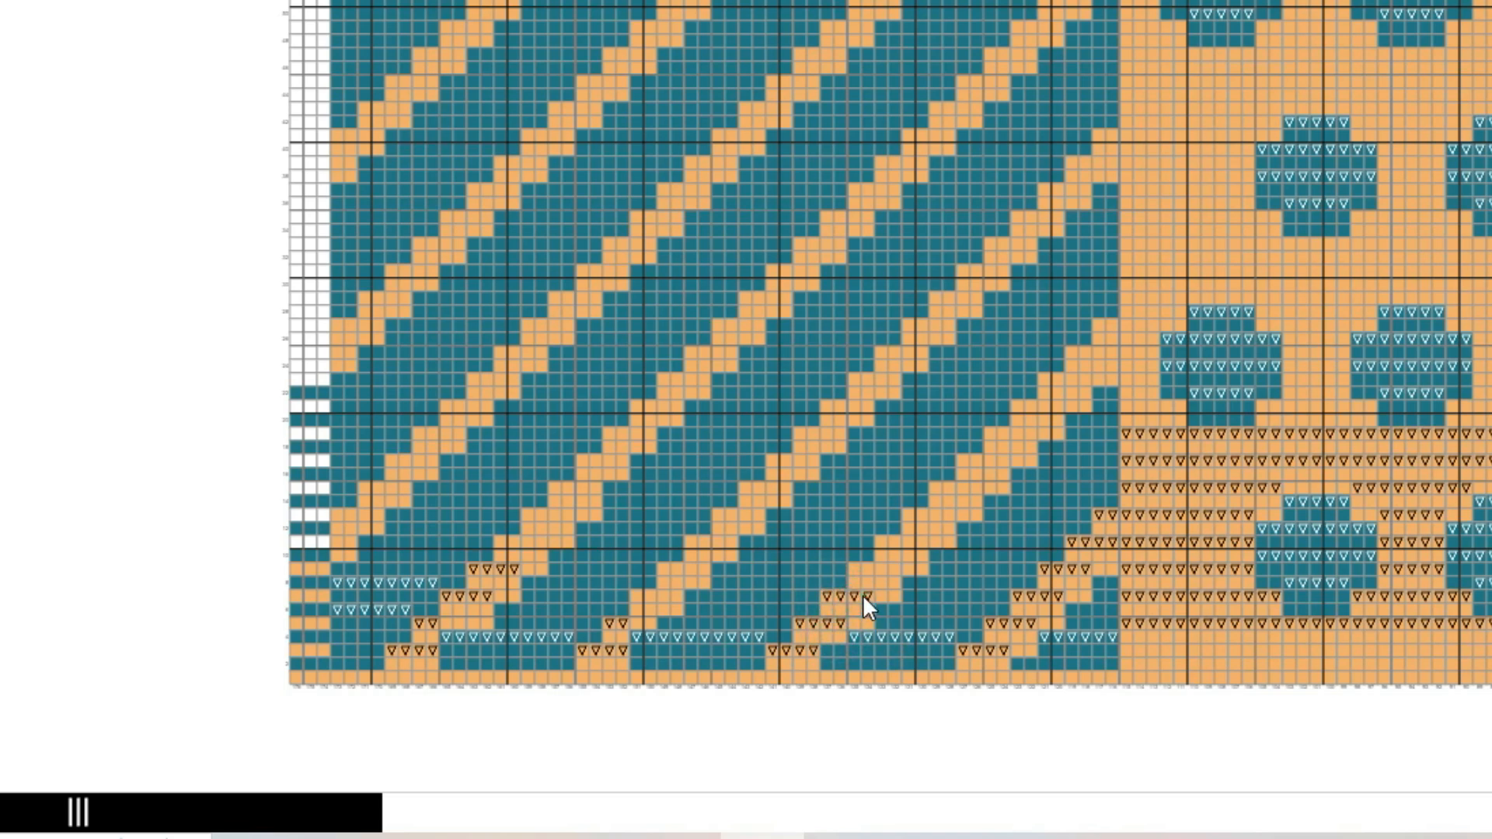
# Mark the second diagonal stripe from the dots with light orange triangles in the odd rows 9 to 17
pyautogui.click(890, 572)
pyautogui.click(887, 540)
pyautogui.click(919, 543)
pyautogui.click(912, 513)
pyautogui.click(923, 513)
pyautogui.click(935, 513)
pyautogui.click(946, 512)
pyautogui.click(937, 484)
pyautogui.click(949, 487)
pyautogui.click(963, 488)
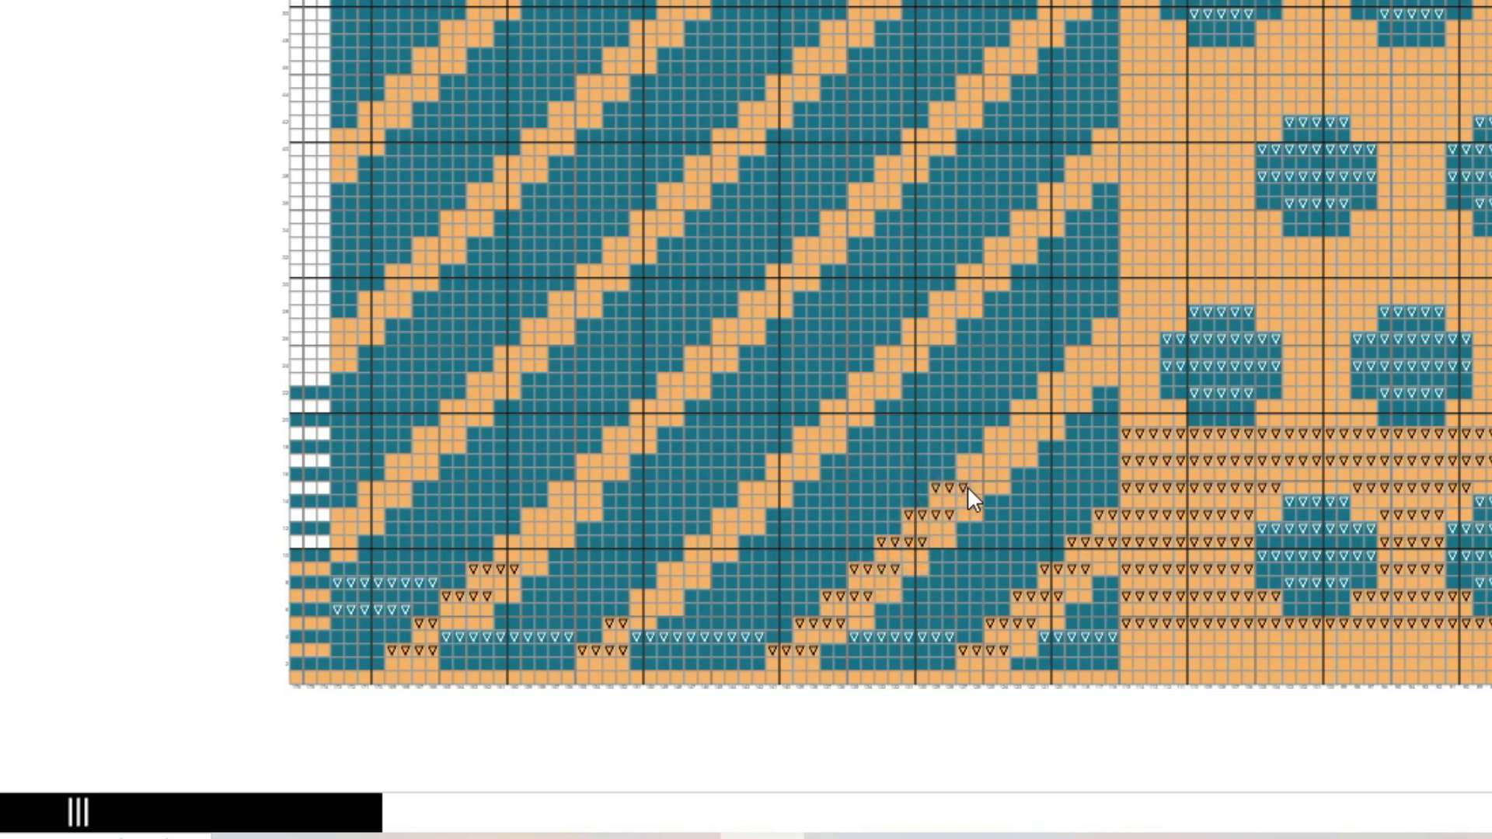
pyautogui.moveTo(995, 458); pyautogui.dragTo(1006, 459)
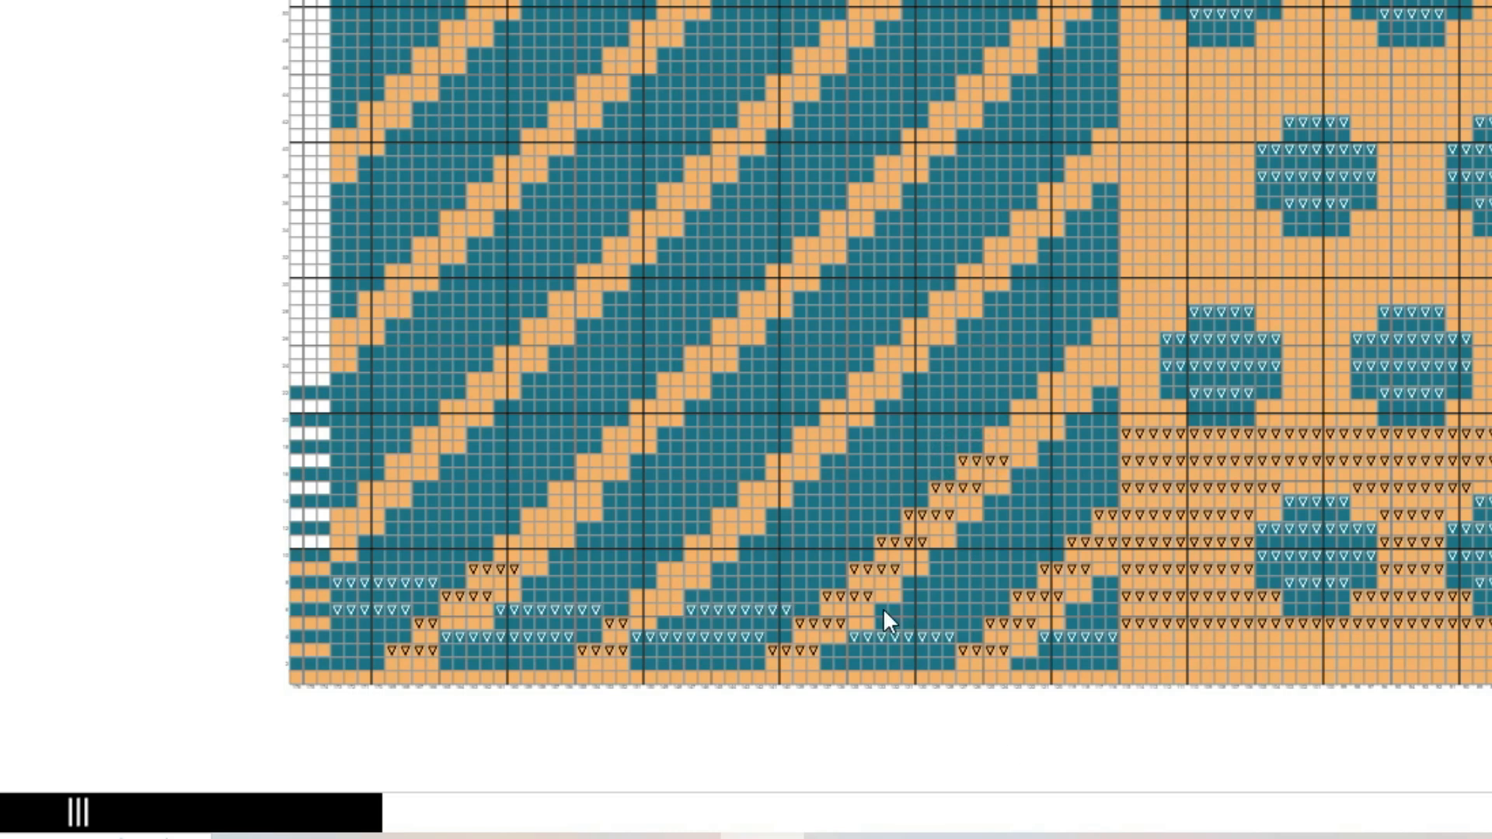
# Mark row 6 of the teal gaps with teal triangles and continue them in even rows up to row 20 between the two stripes nearest the dots
pyautogui.moveTo(883, 609); pyautogui.dragTo(931, 609)
pyautogui.moveTo(1074, 608); pyautogui.dragTo(1108, 611)
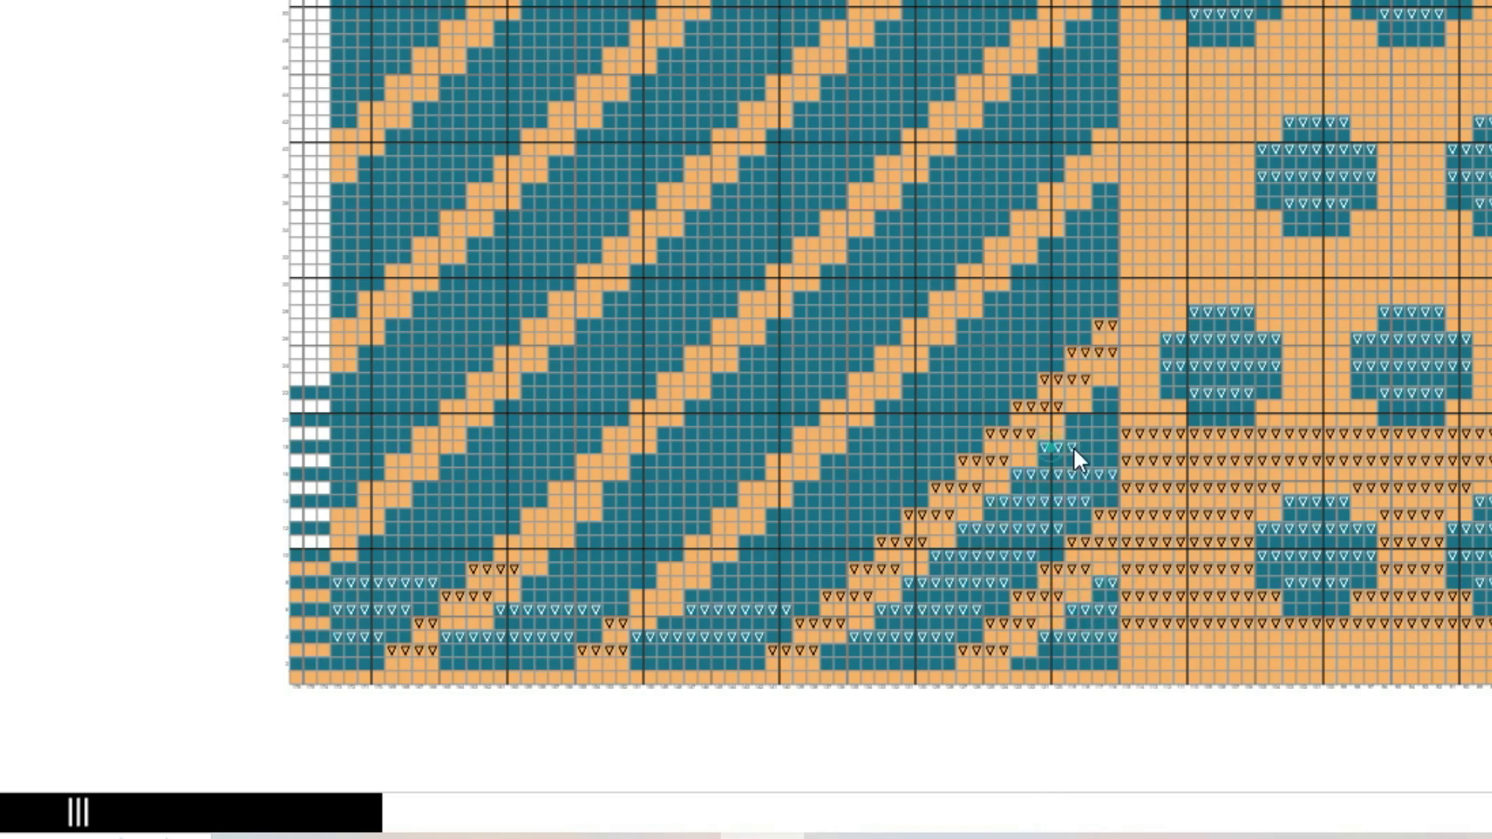
pyautogui.moveTo(1073, 446)
pyautogui.mouseDown()
pyautogui.moveTo(1116, 448)
pyautogui.moveTo(1098, 421)
pyautogui.mouseUp()
pyautogui.click(1071, 419)
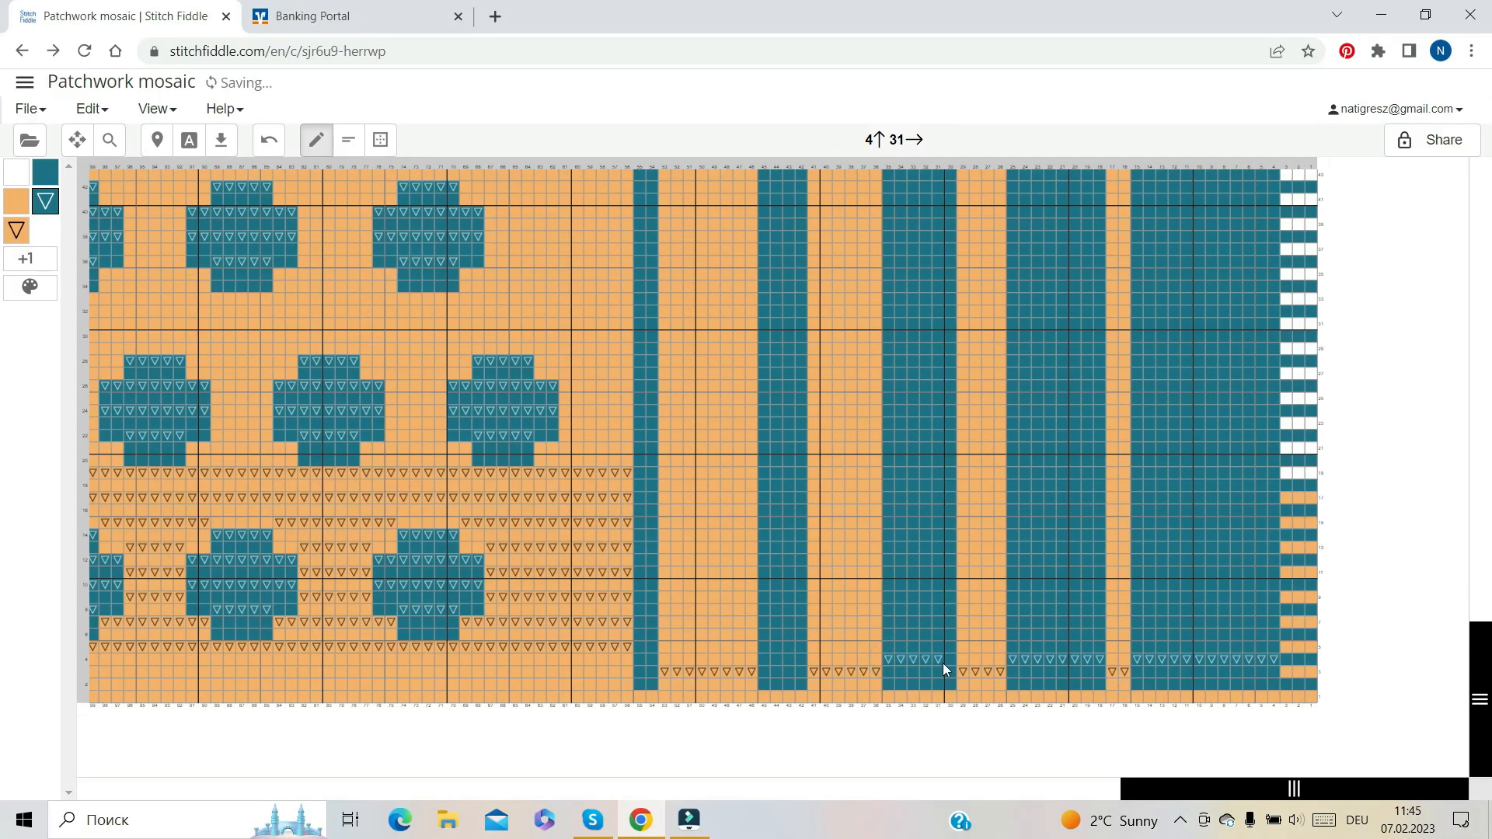
# Mark the teal vertical stripes beside the dot block with teal triangles in rows 4 and 6
pyautogui.moveTo(943, 664); pyautogui.dragTo(951, 661)
pyautogui.moveTo(766, 661); pyautogui.dragTo(801, 662)
pyautogui.moveTo(638, 660); pyautogui.dragTo(648, 636)
pyautogui.moveTo(763, 635); pyautogui.dragTo(1273, 635)
# Mark the light orange vertical stripes with light orange triangles in rows 5 and 7
pyautogui.click(17, 233)
pyautogui.click(17, 231)
pyautogui.moveTo(664, 647); pyautogui.dragTo(999, 647)
pyautogui.click(813, 647)
pyautogui.click(1114, 648)
pyautogui.click(1113, 623)
# Zoom the chart out to its smallest size and show the browser in full screen
pyautogui.click(110, 139)
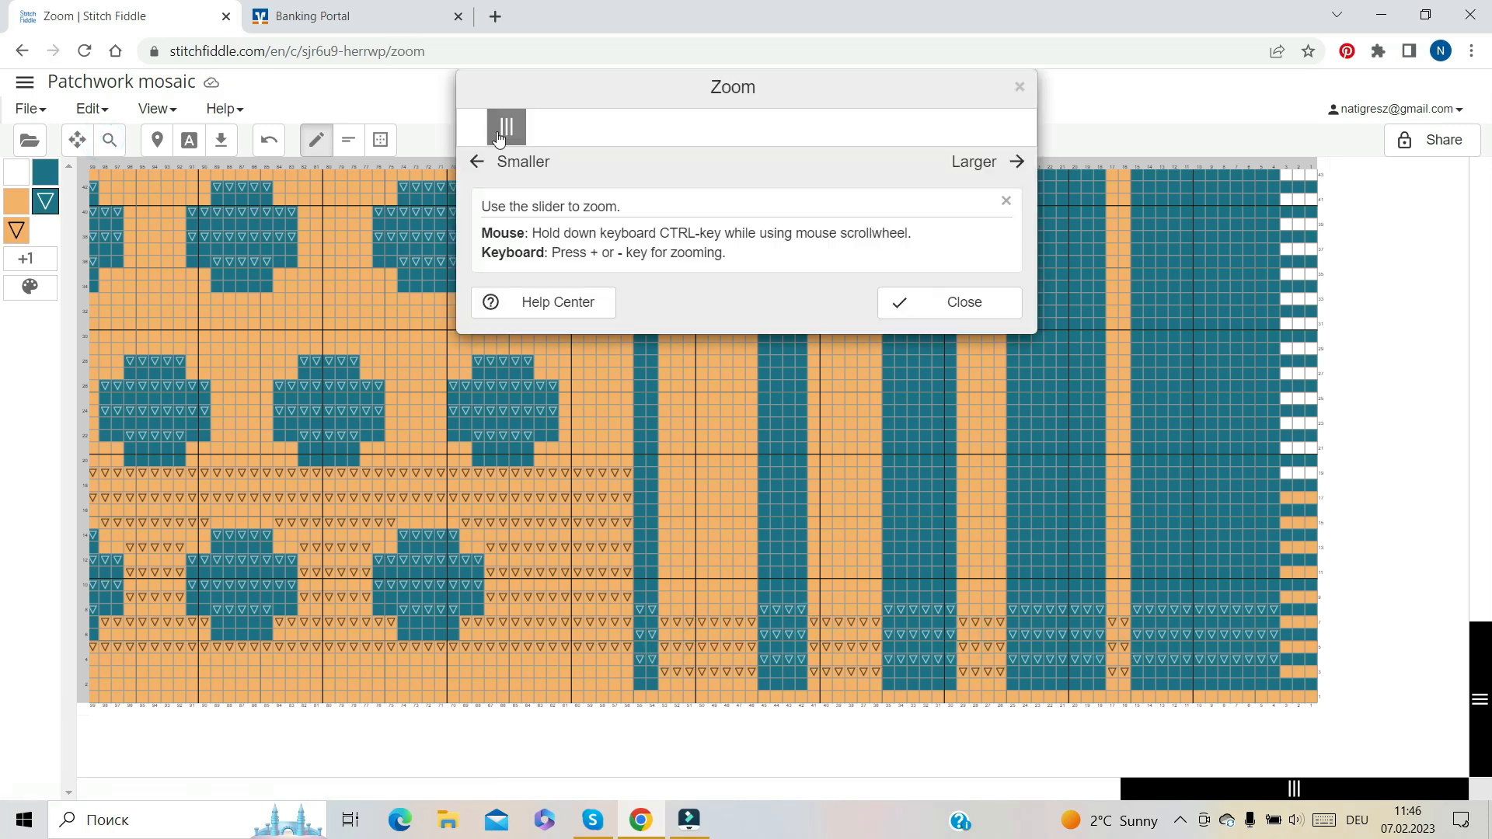
pyautogui.moveTo(498, 132); pyautogui.dragTo(462, 142)
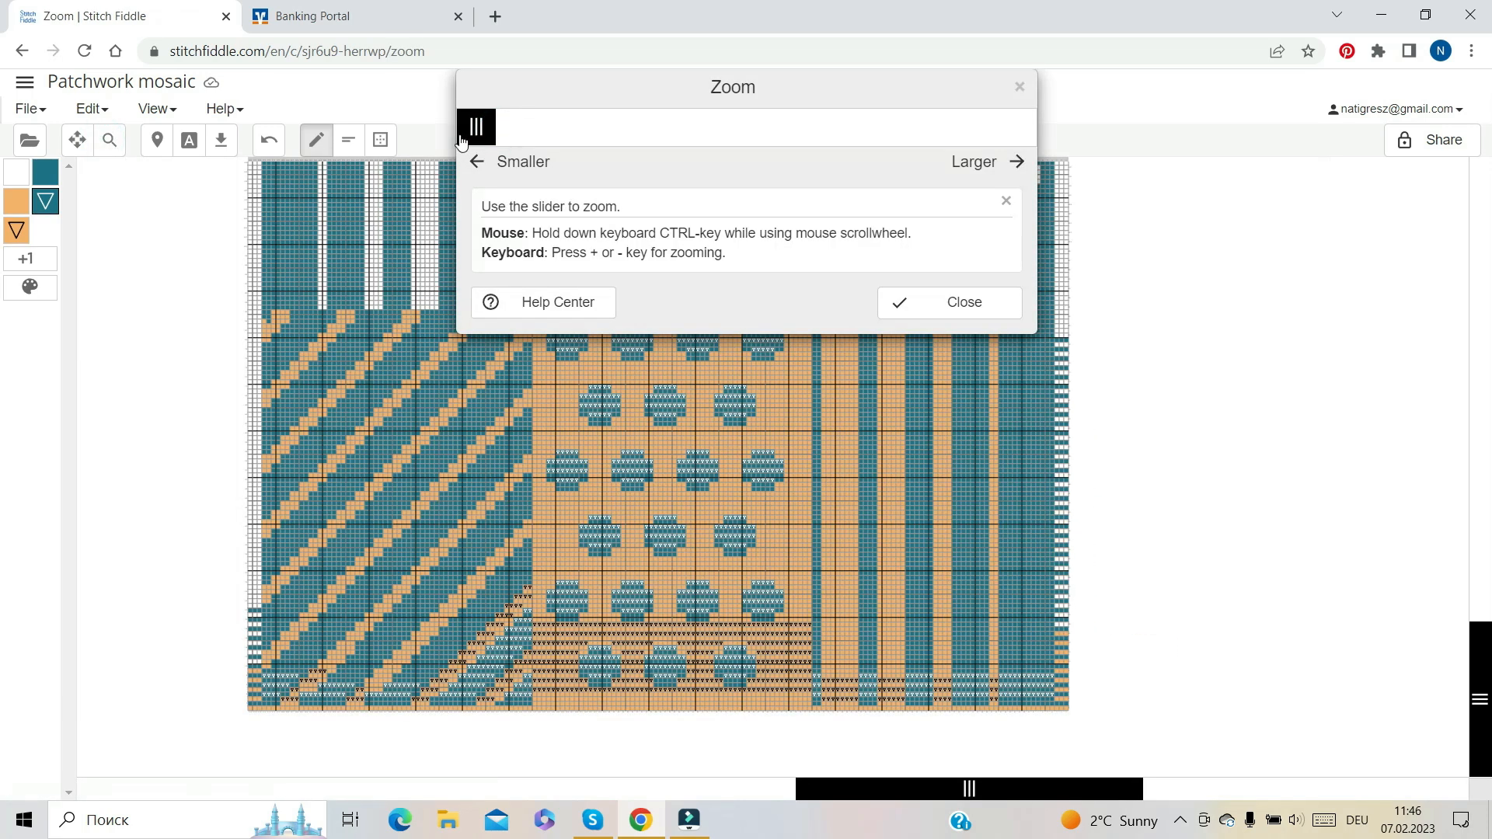
pyautogui.click(963, 303)
pyautogui.press('F11')
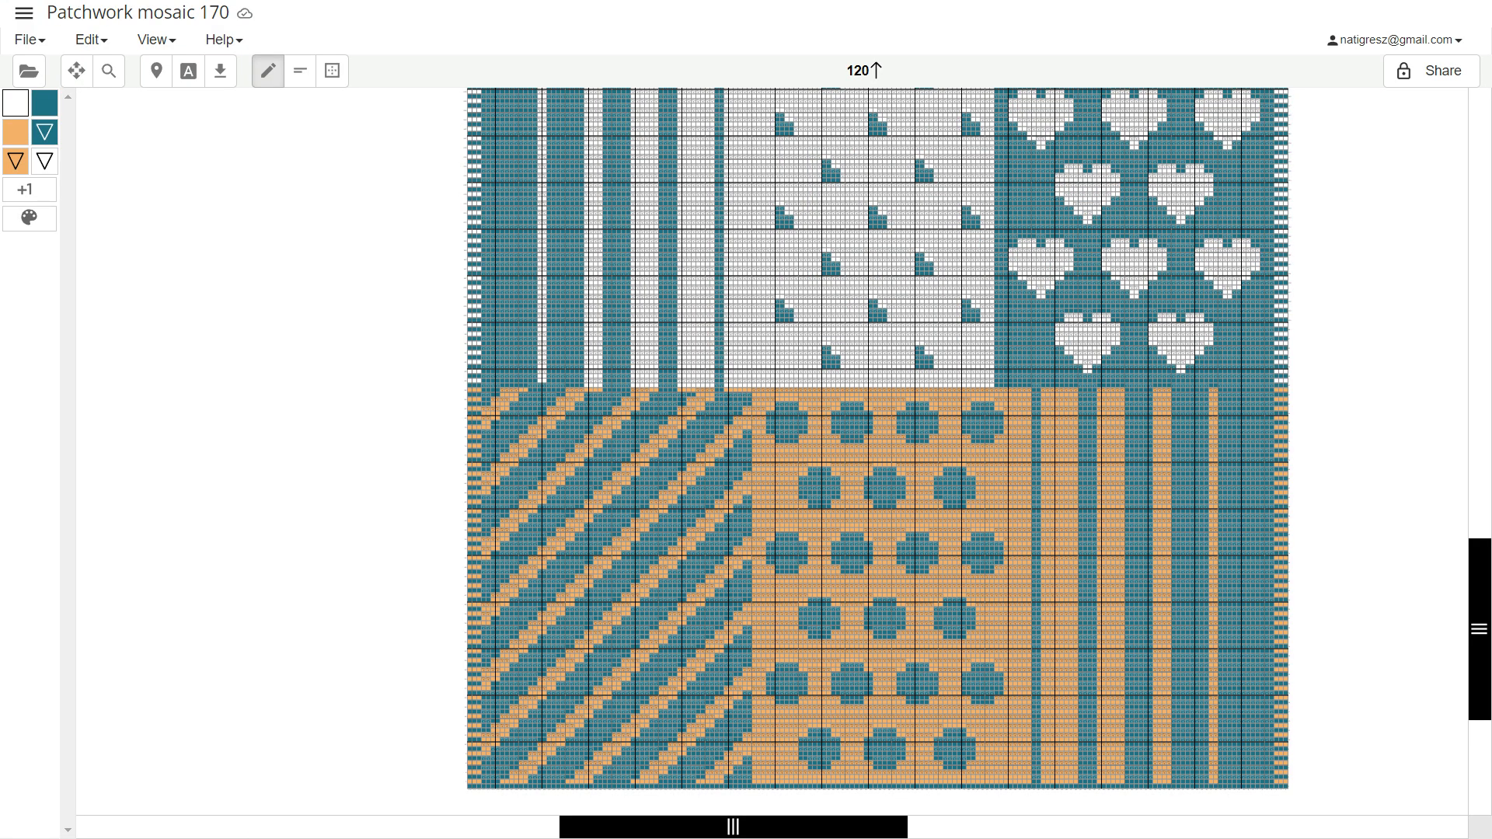